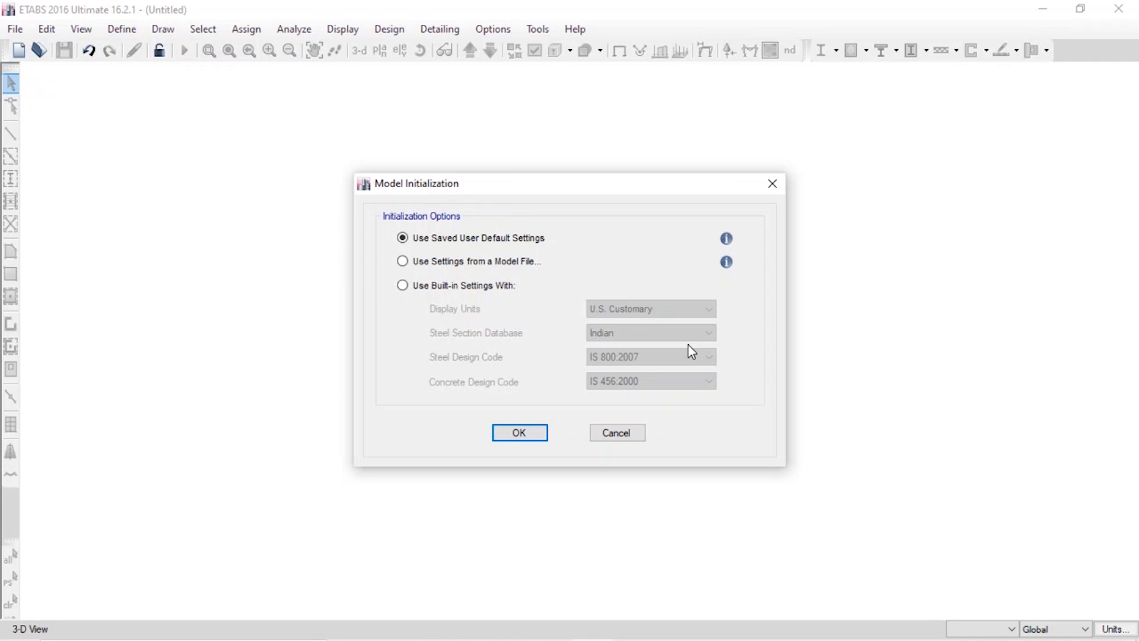
# Step: Initialize the new model with built-in settings using Metric SI display units, Indian steel sections, IS 800:2007 and IS 456:2000
pyautogui.click(414, 289)
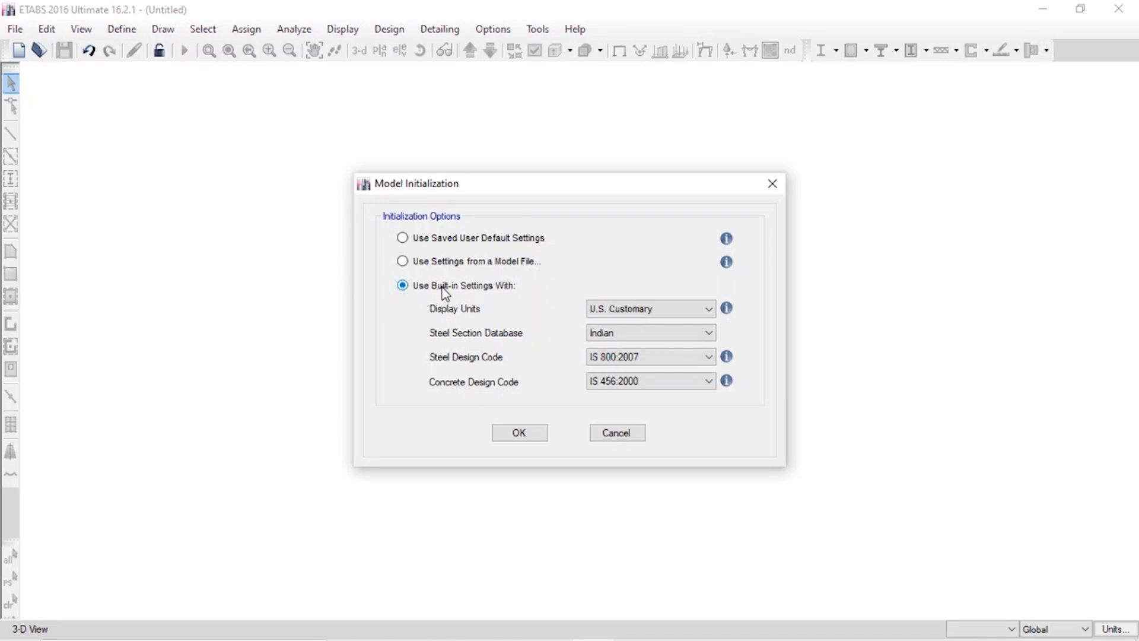
pyautogui.click(605, 314)
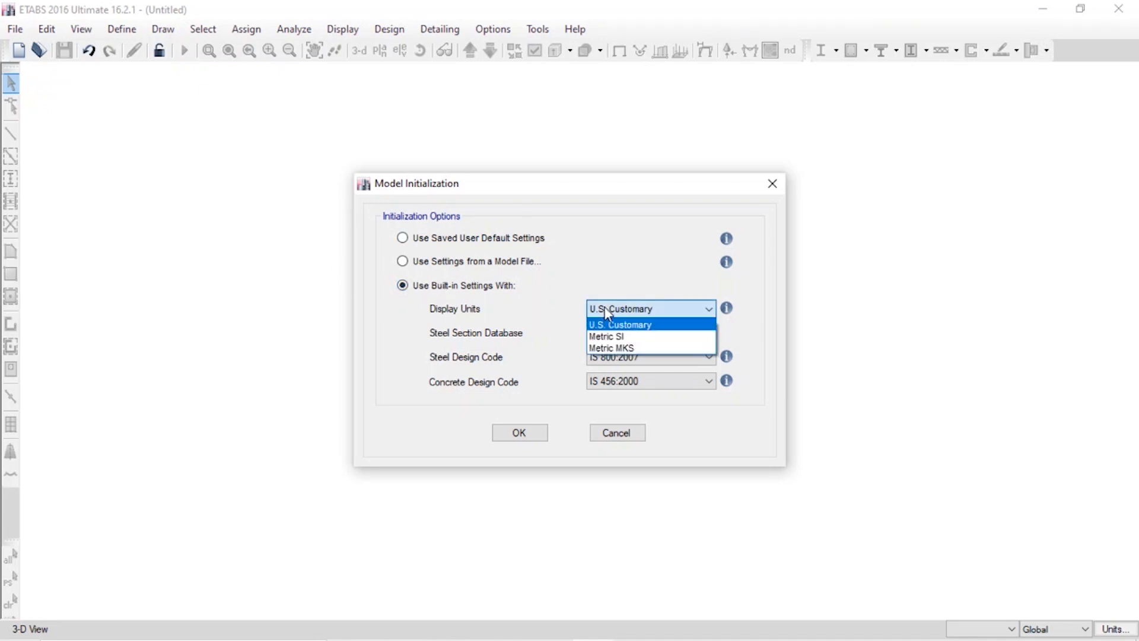
pyautogui.click(608, 332)
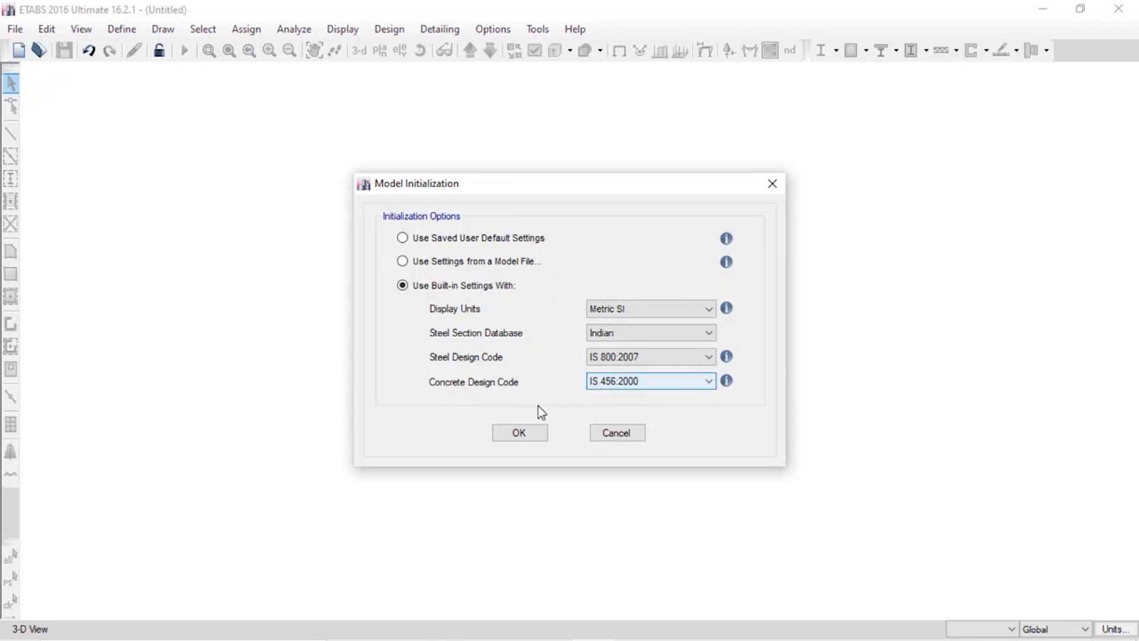
pyautogui.click(536, 434)
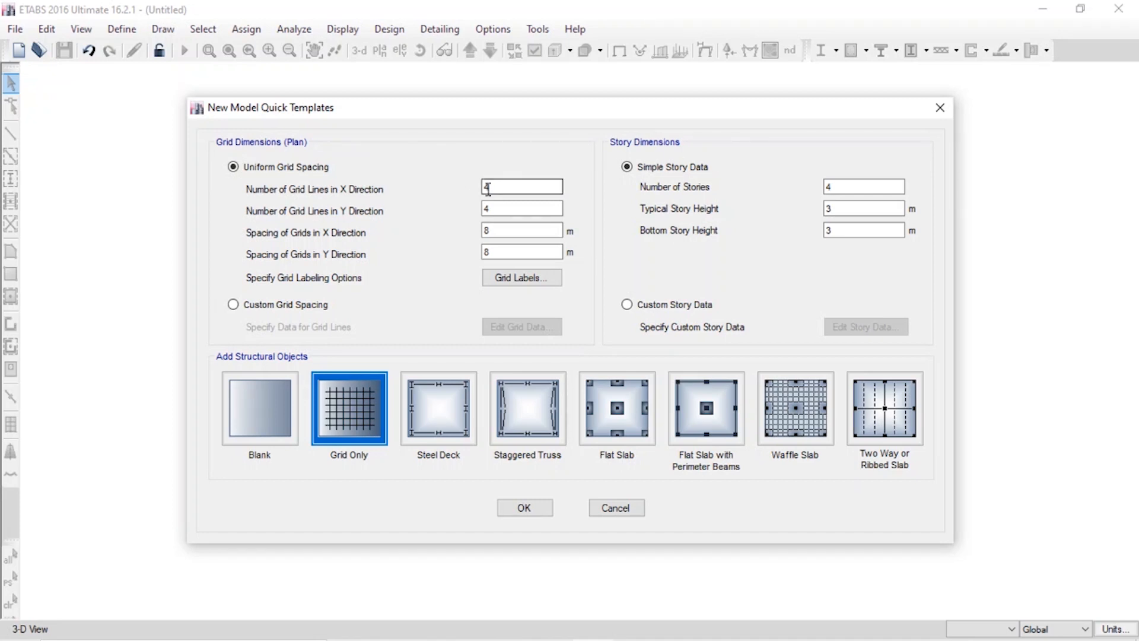
# Step: Set the number of stories to 2 and create the model from the grid-only template
pyautogui.doubleClick(874, 185)
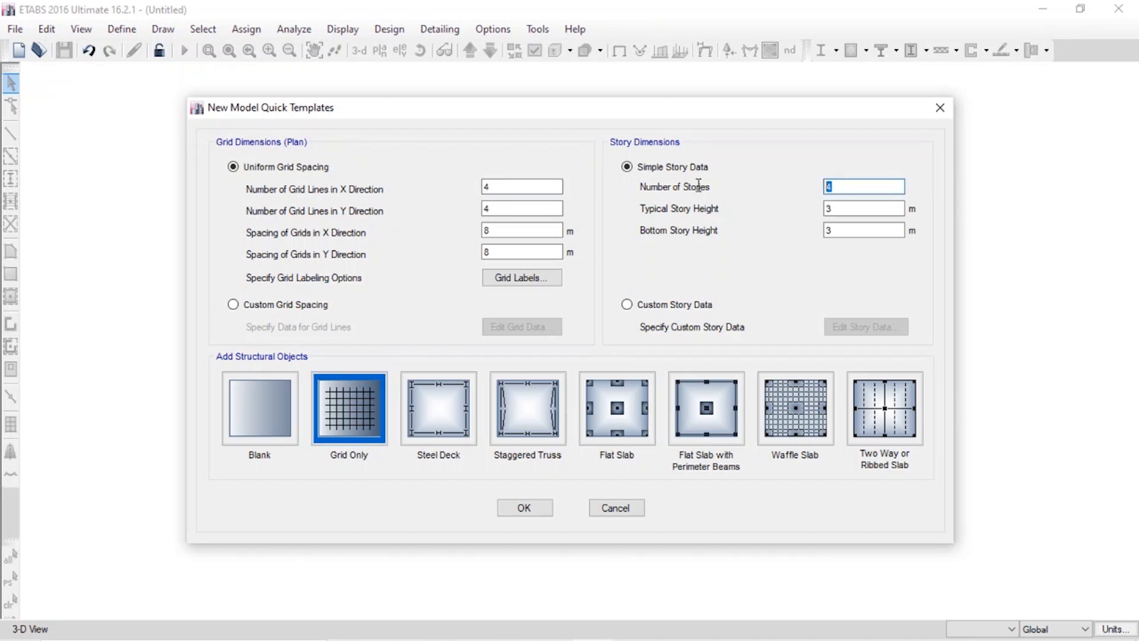
pyautogui.write('2')
pyautogui.press('Tab')
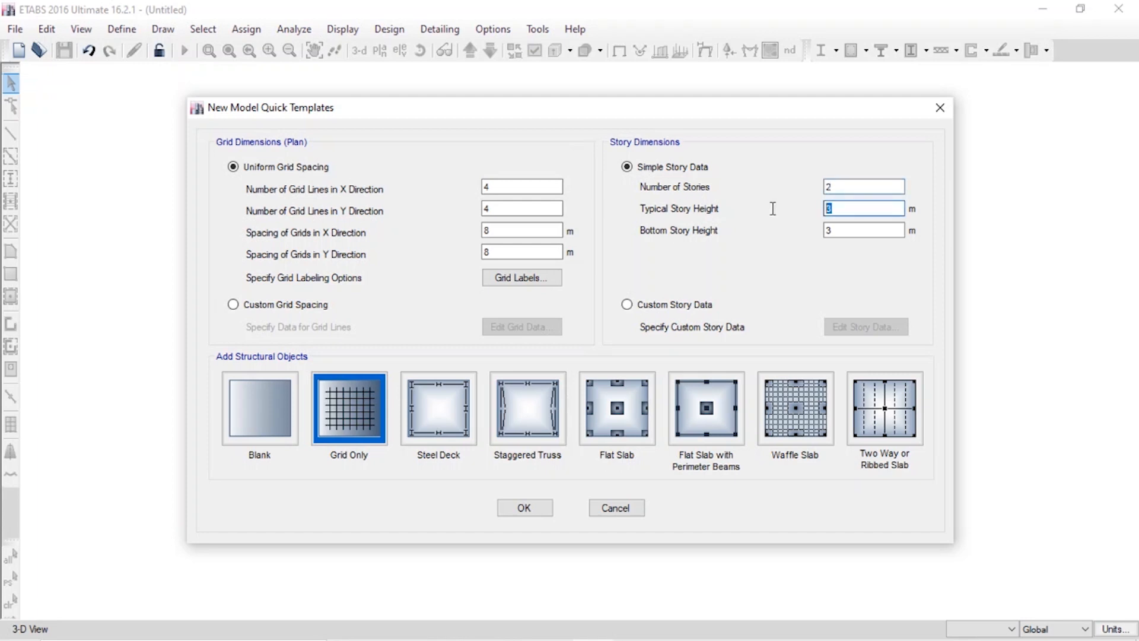
pyautogui.click(854, 230)
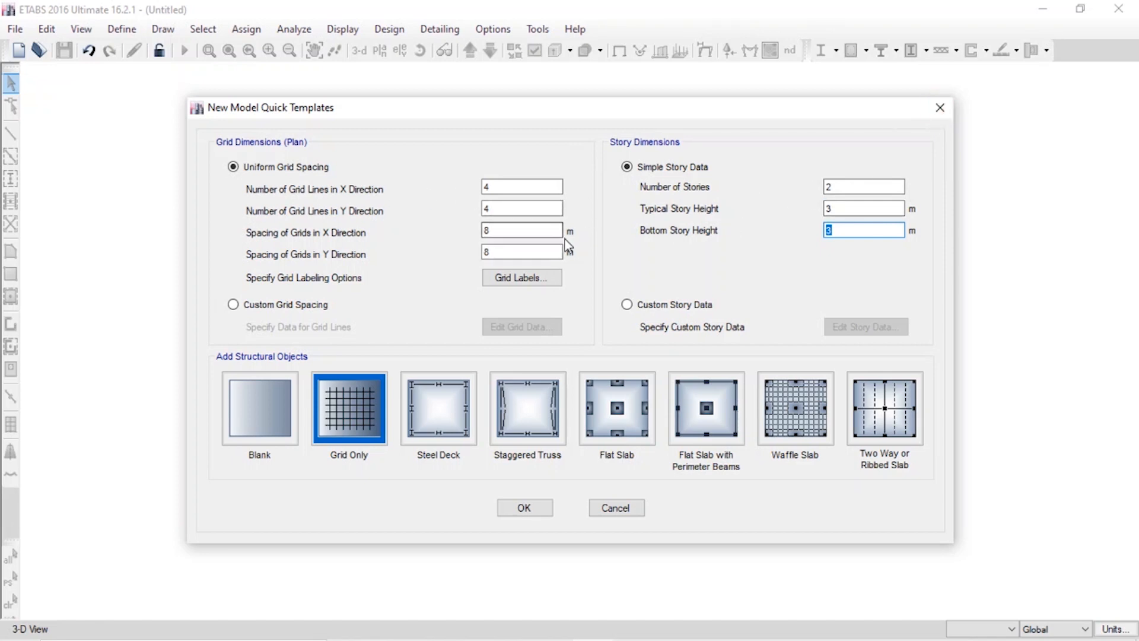
pyautogui.click(525, 508)
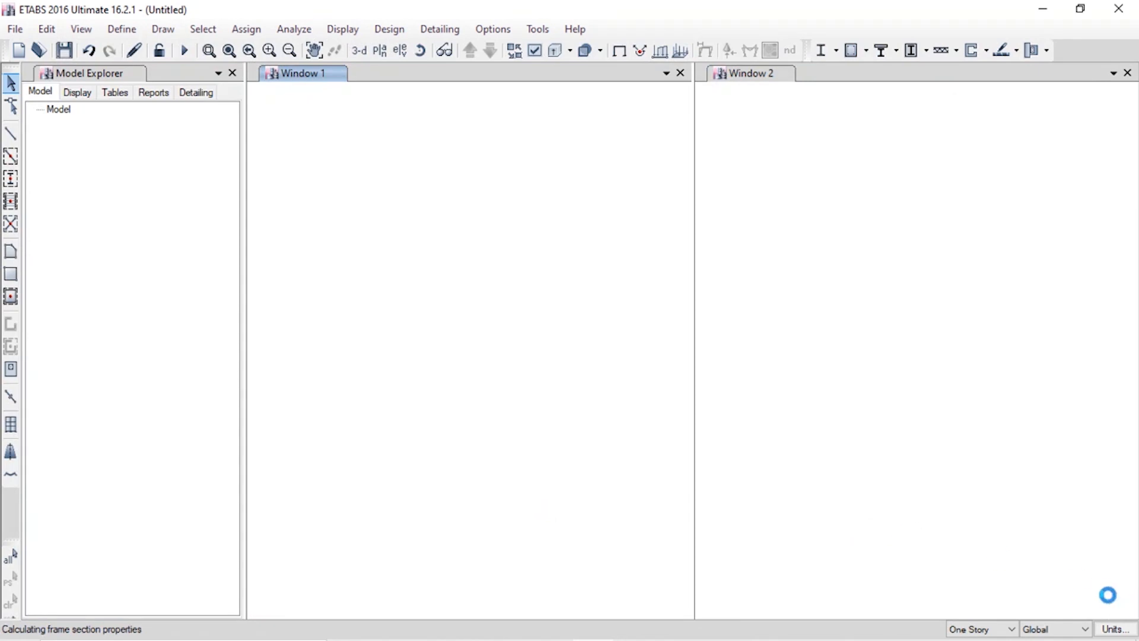
# Step: Change the consistent length unit of the model to feet
pyautogui.click(1115, 630)
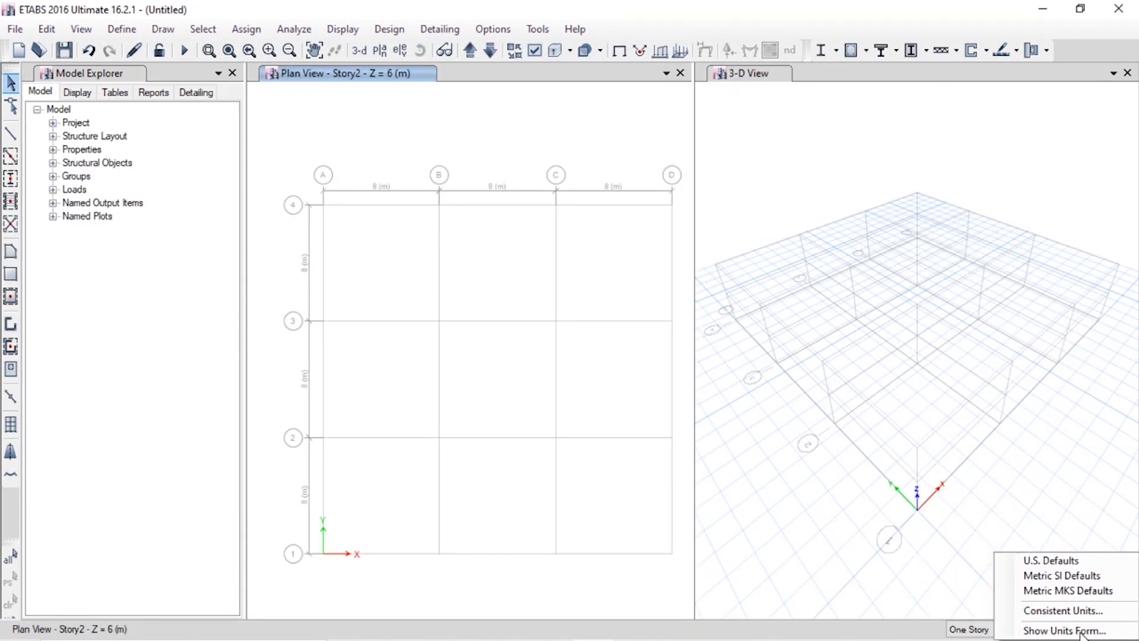
pyautogui.click(1087, 612)
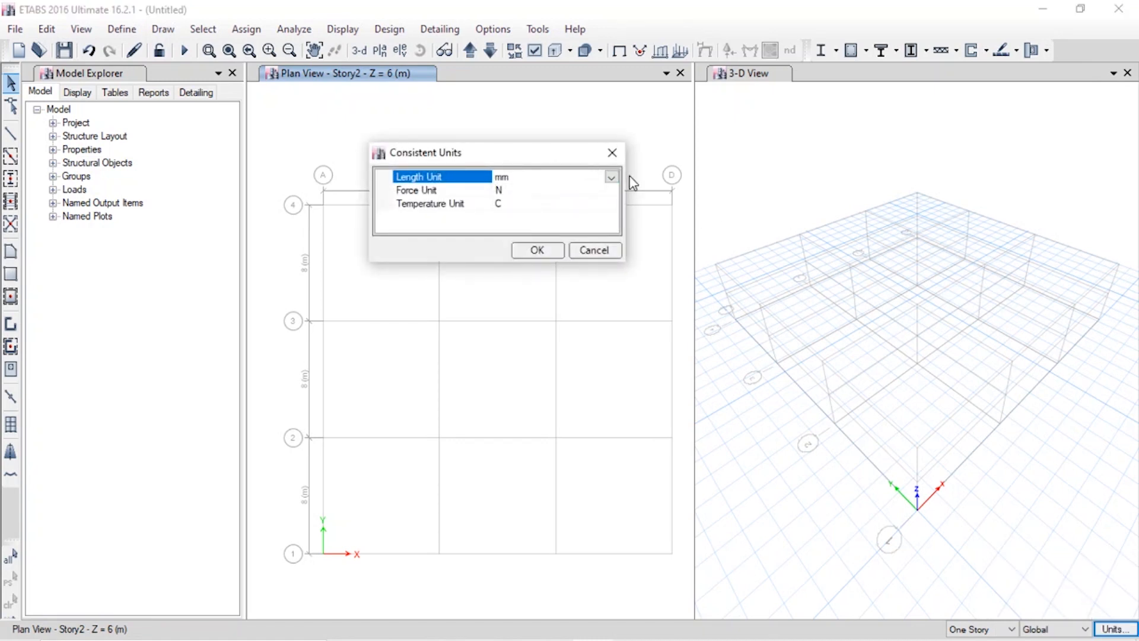
pyautogui.click(612, 177)
pyautogui.click(500, 208)
pyautogui.click(532, 248)
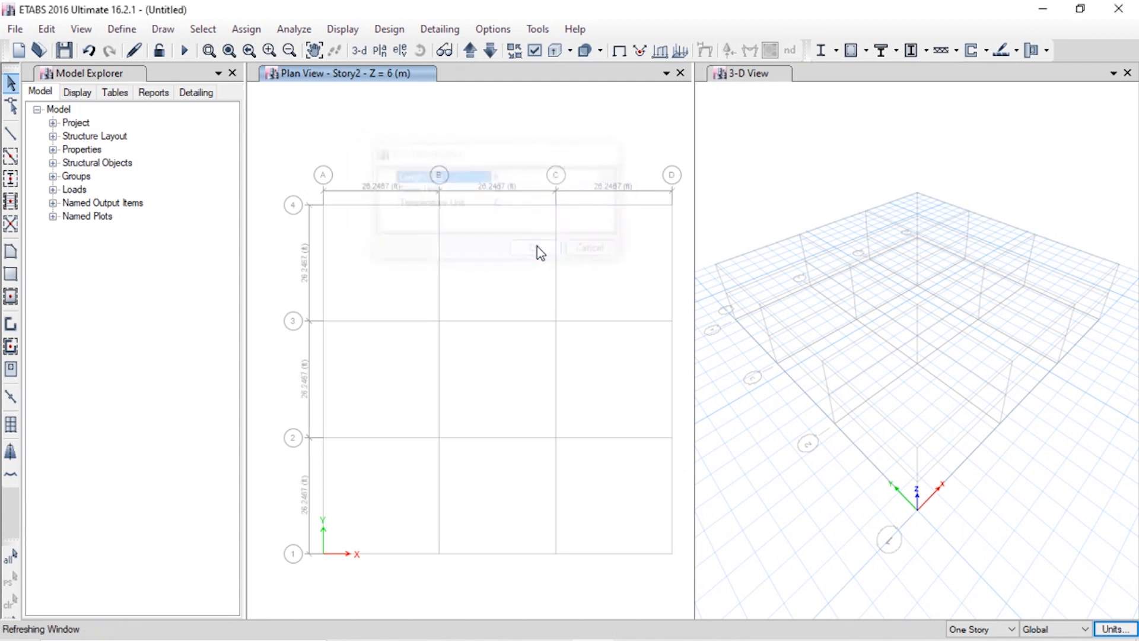
# Step: Open the story data table from the model's story and grid system settings
pyautogui.click(47, 29)
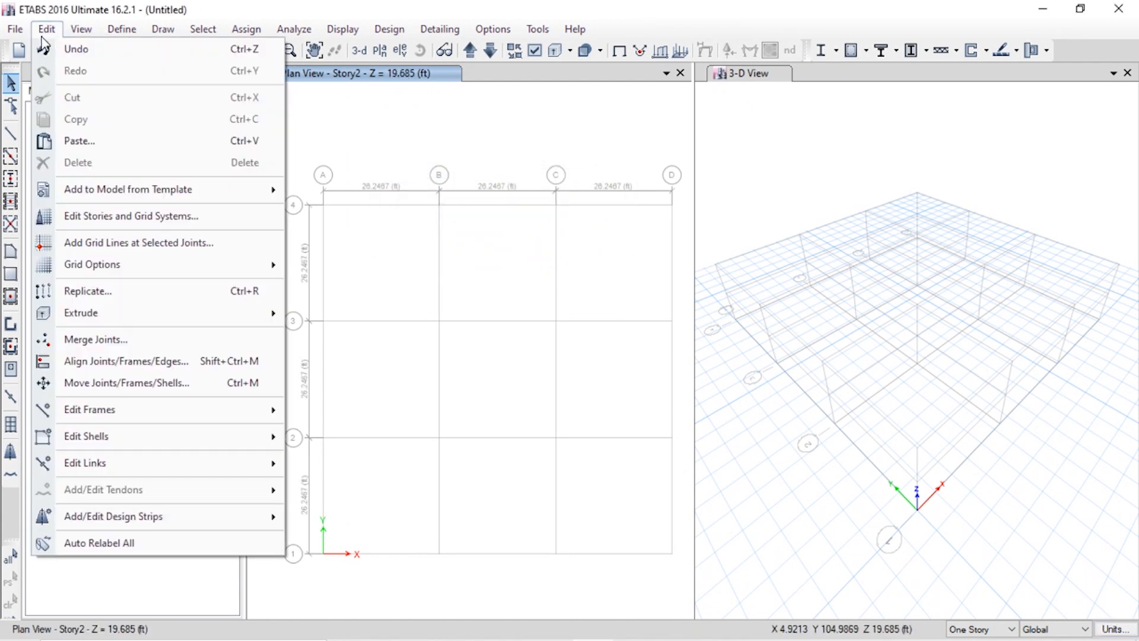
pyautogui.click(113, 216)
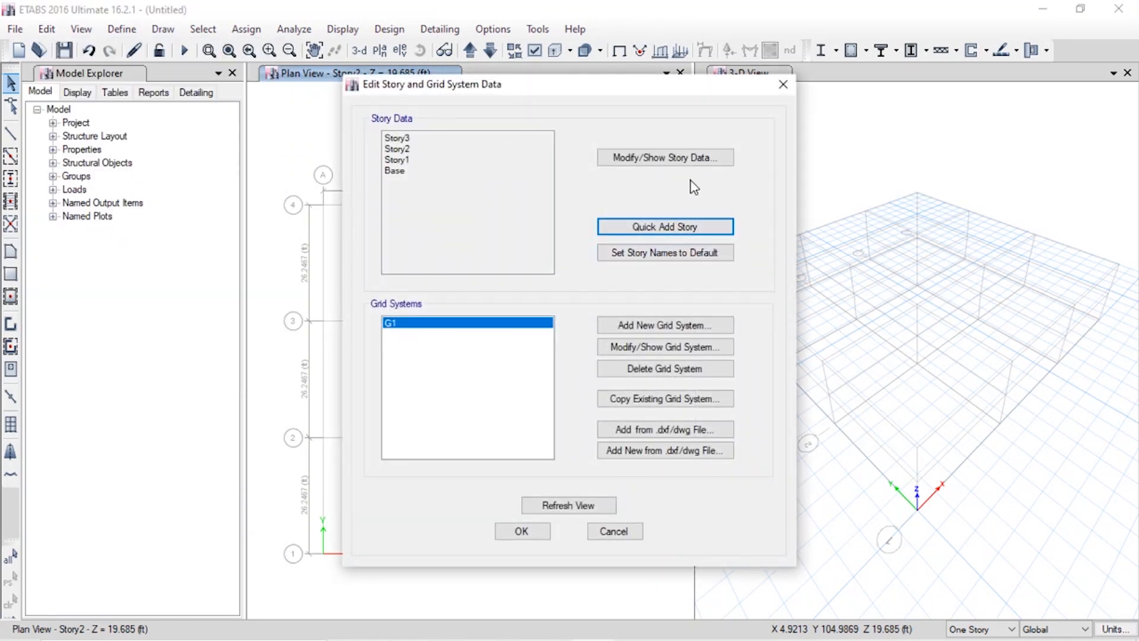
pyautogui.click(703, 158)
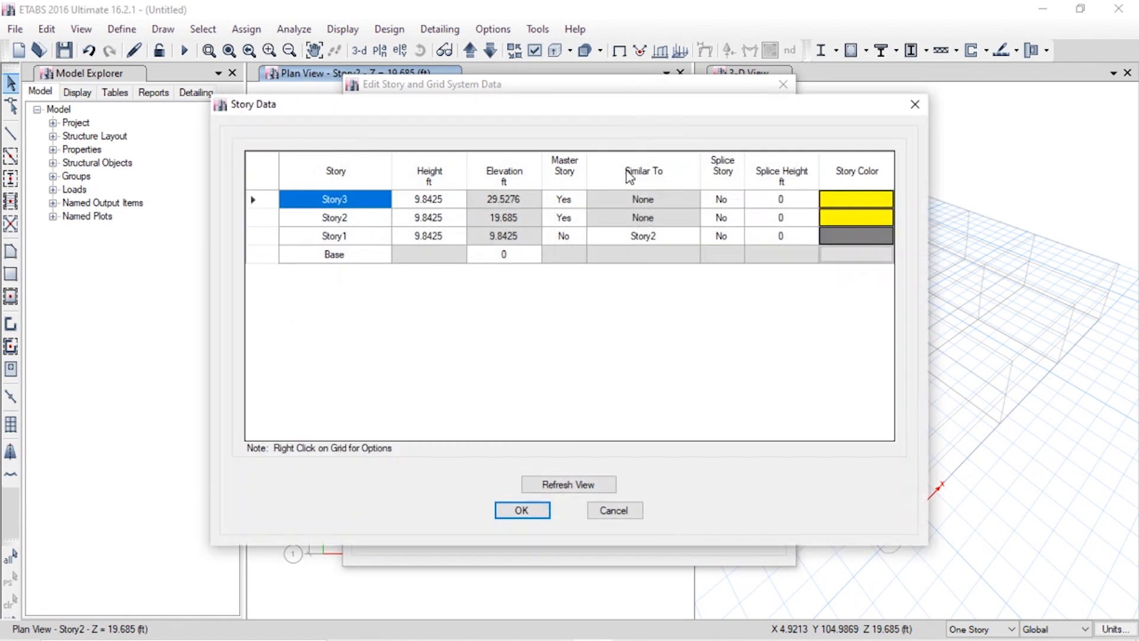
pyautogui.doubleClick(281, 236)
pyautogui.press('BackSpace')
pyautogui.click(259, 237)
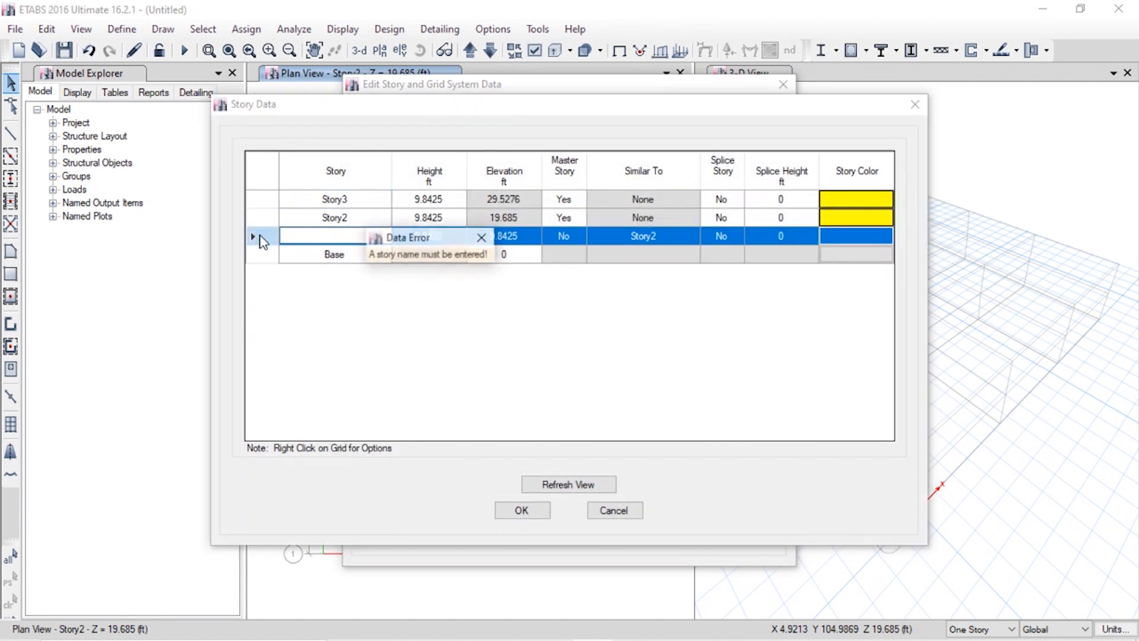
pyautogui.click(481, 238)
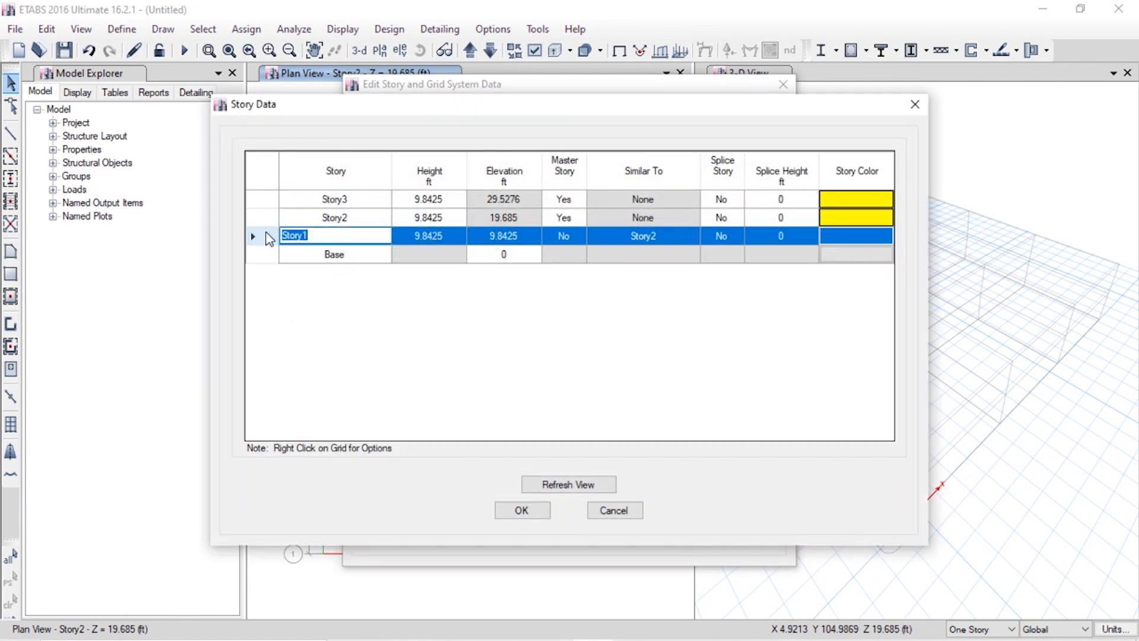
# Step: Delete Story1 and Story2 from the story data, including the existing structure at those stories
pyautogui.rightClick(265, 234)
pyautogui.moveTo(344, 302)
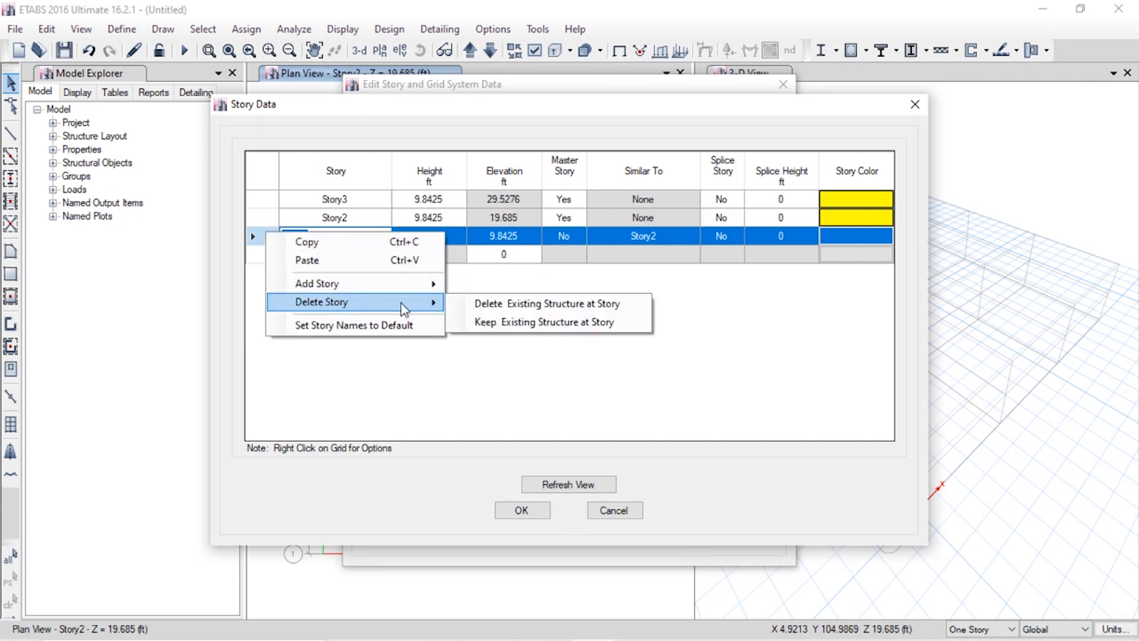
pyautogui.click(475, 305)
pyautogui.rightClick(253, 218)
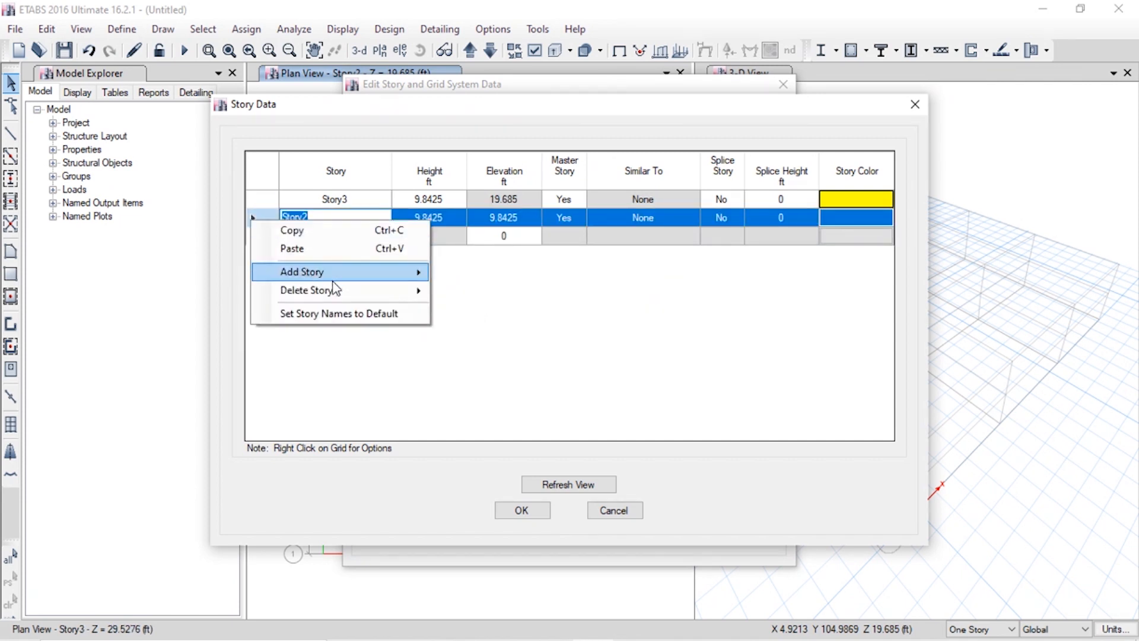
pyautogui.moveTo(335, 290)
pyautogui.click(475, 290)
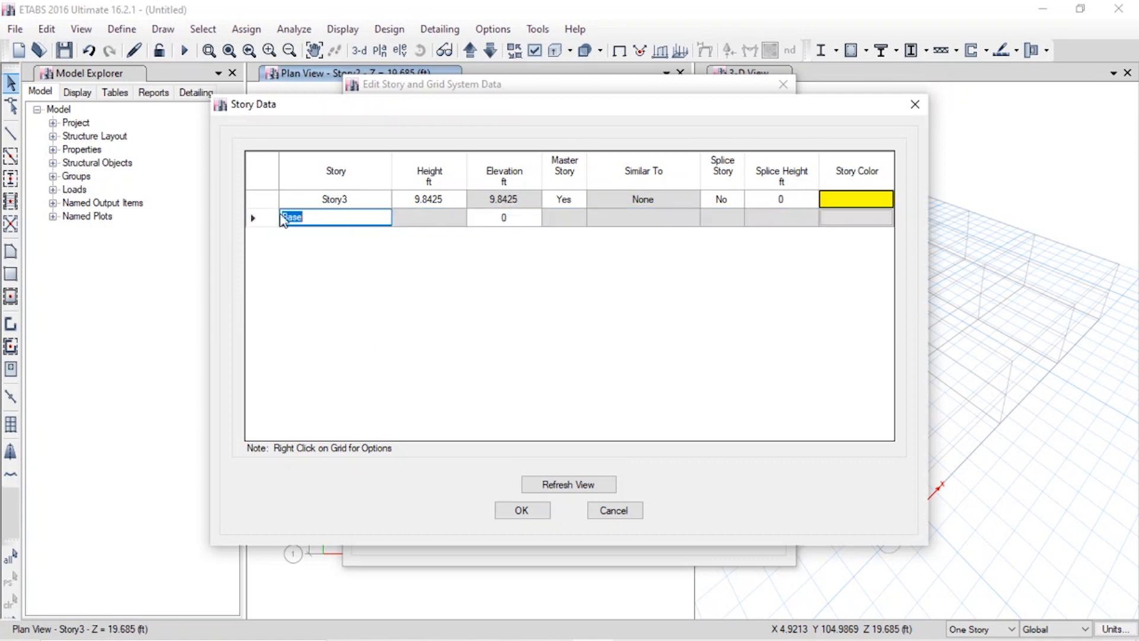
# Step: Rename the remaining story above the base as Story1, set its height to 12 ft and accept the story data
pyautogui.click(338, 198)
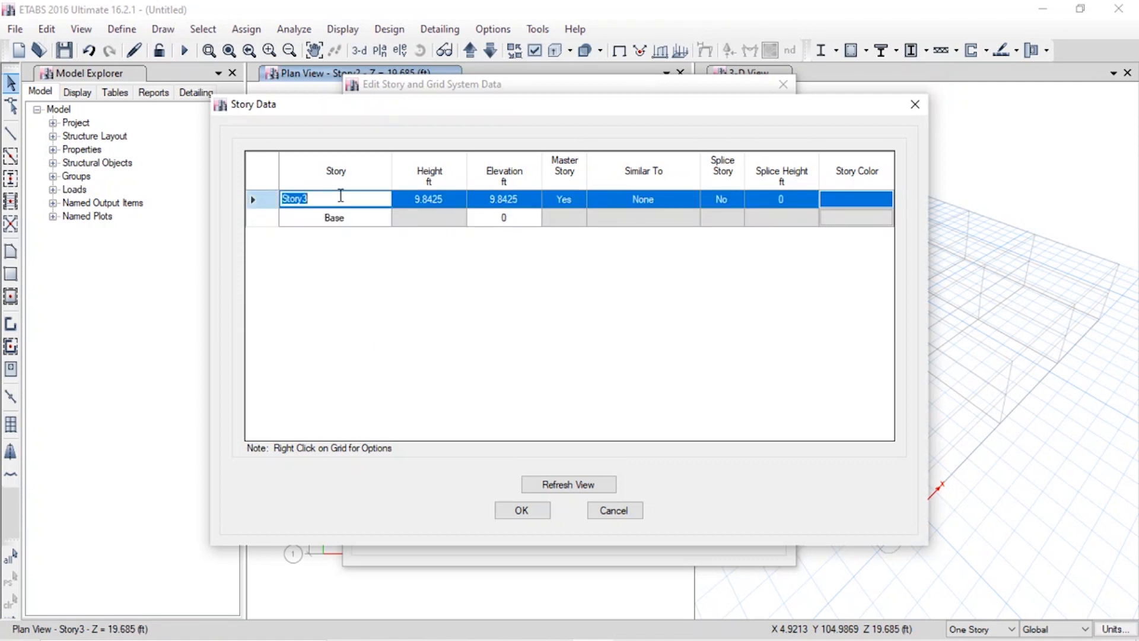
pyautogui.write('S')
pyautogui.click(443, 197)
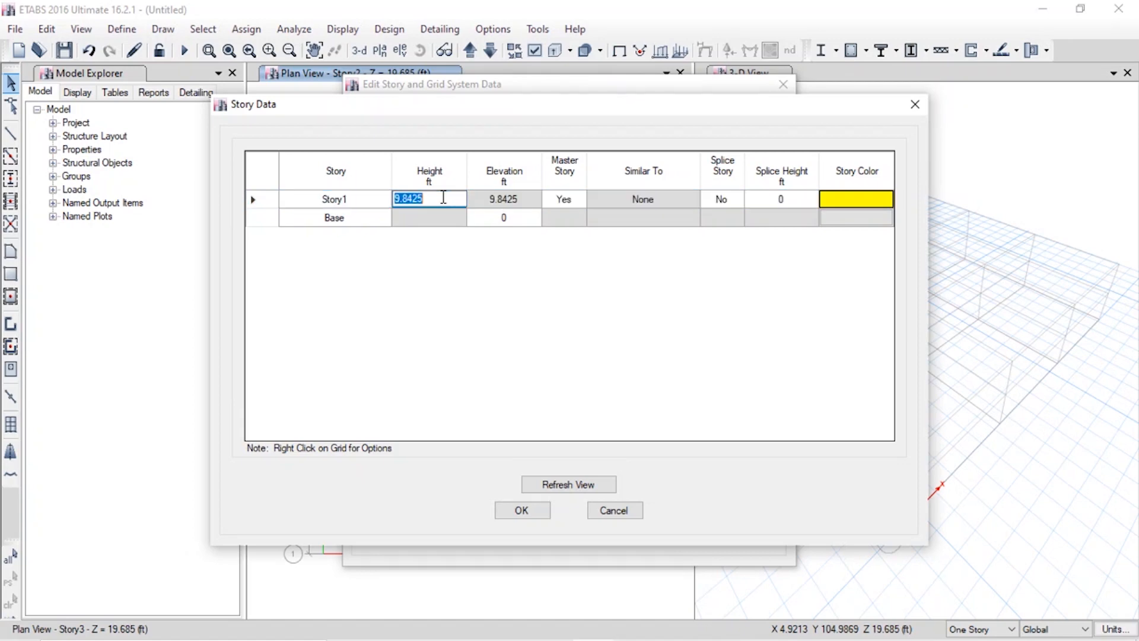
pyautogui.write('12')
pyautogui.click(501, 210)
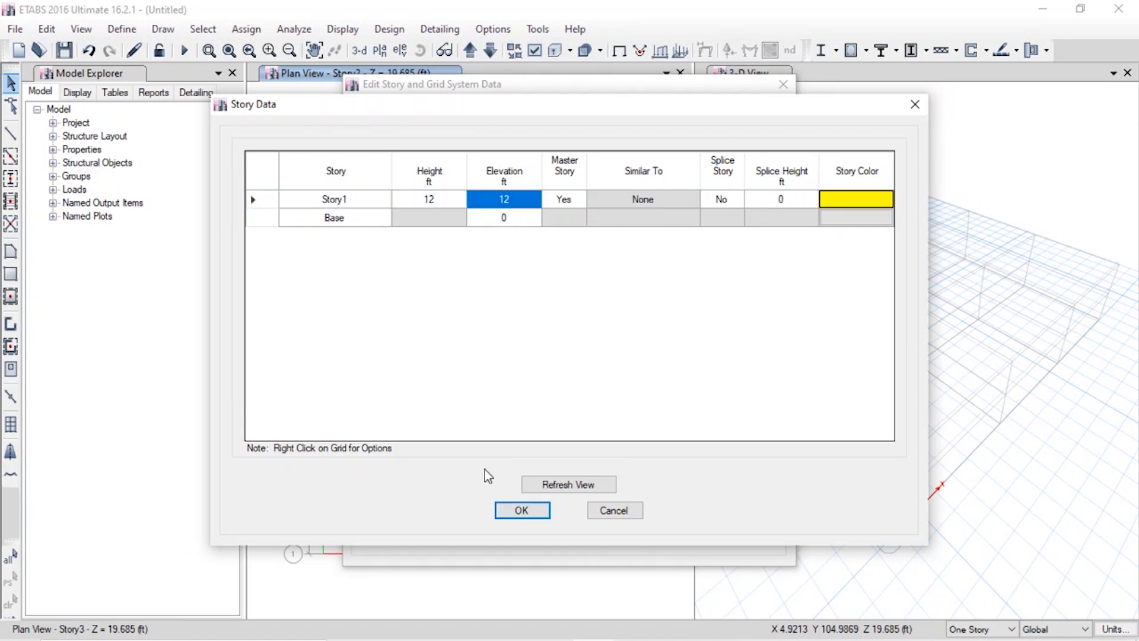
pyautogui.click(534, 514)
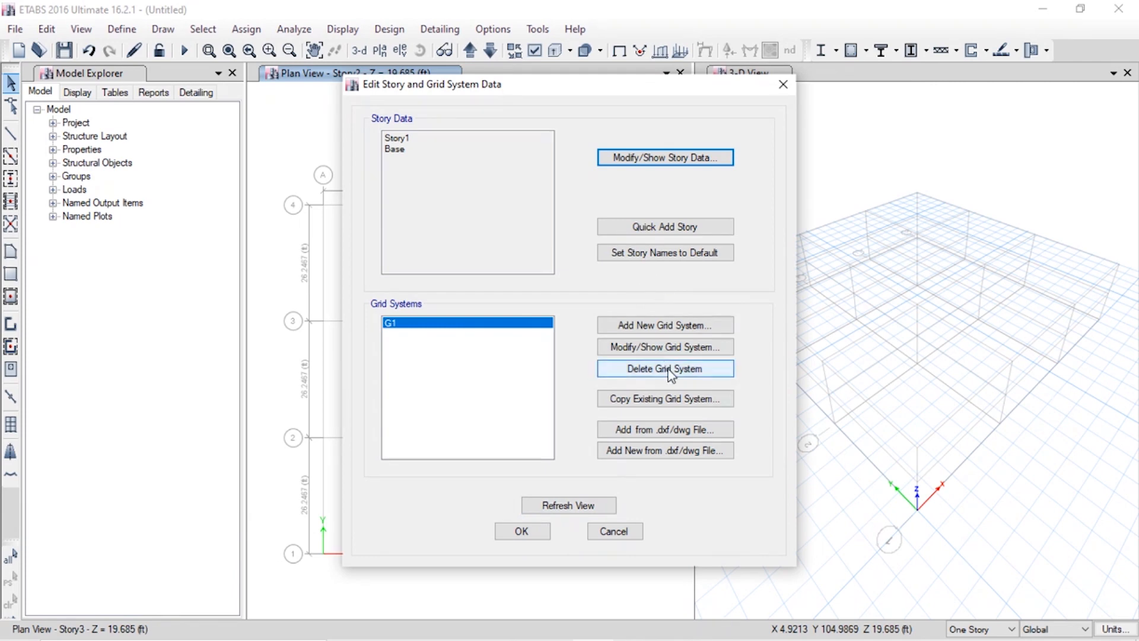
# Step: Open grid system G1 for modification and delete X grid line D
pyautogui.click(677, 350)
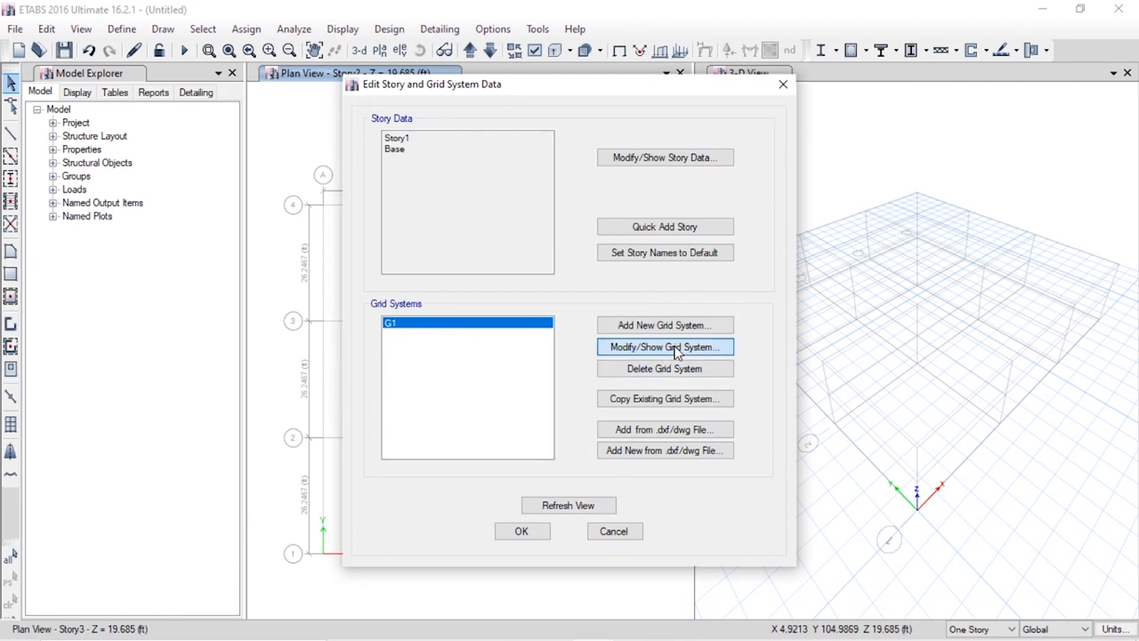
pyautogui.click(326, 287)
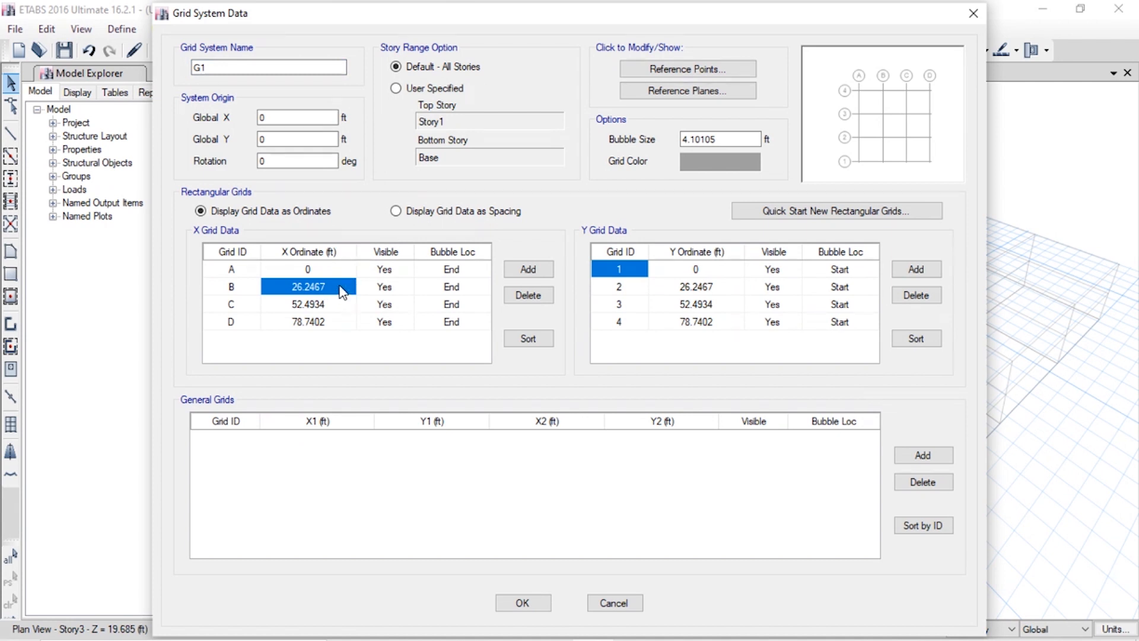
pyautogui.write('1')
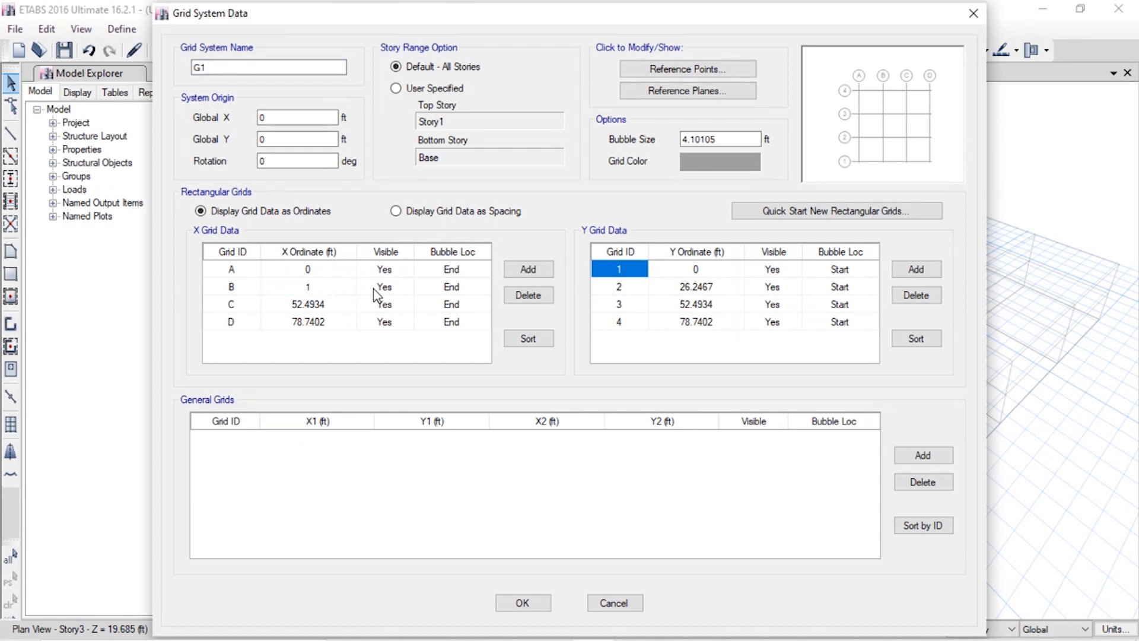
pyautogui.click(344, 321)
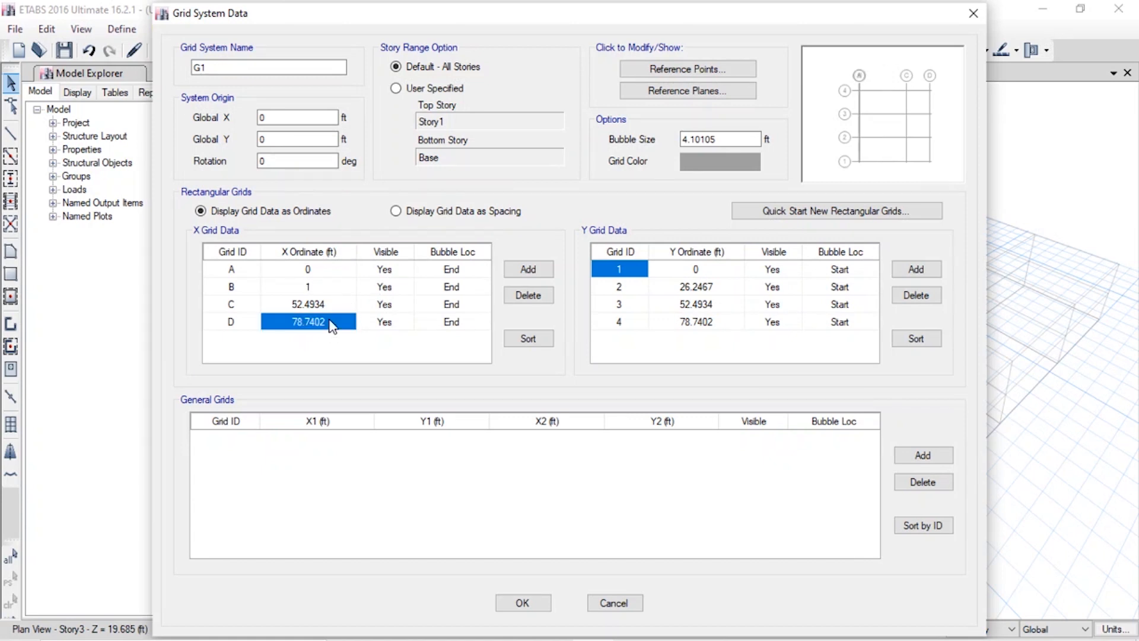
pyautogui.click(528, 295)
# Step: Set the X ordinate of grid line B to 20 ft and of grid line C to 40 ft
pyautogui.click(328, 288)
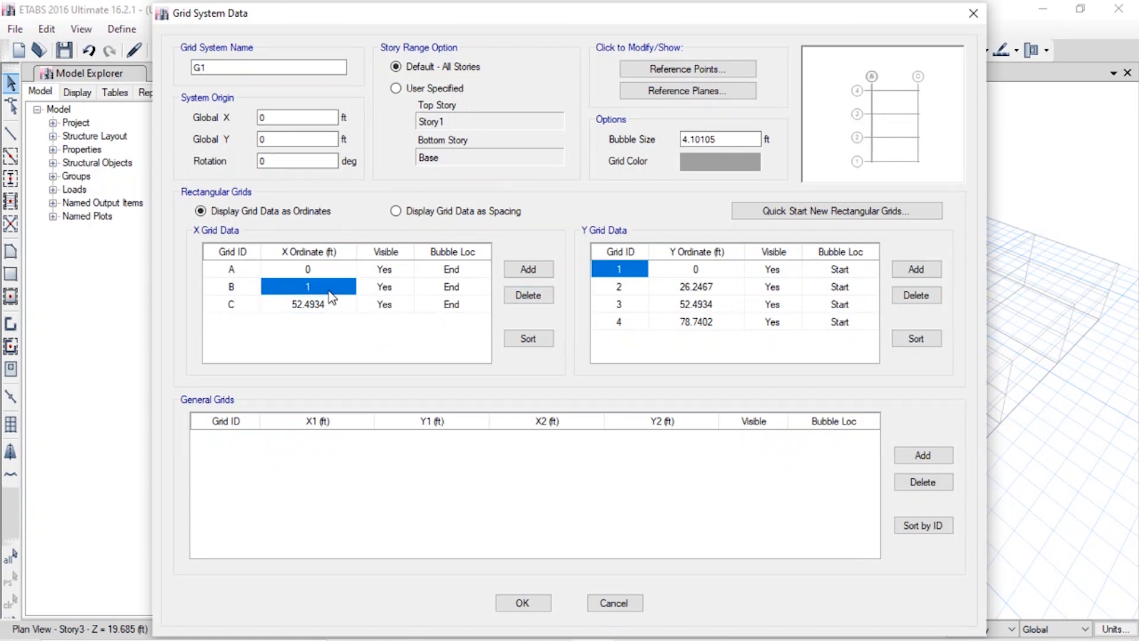
pyautogui.write('2')
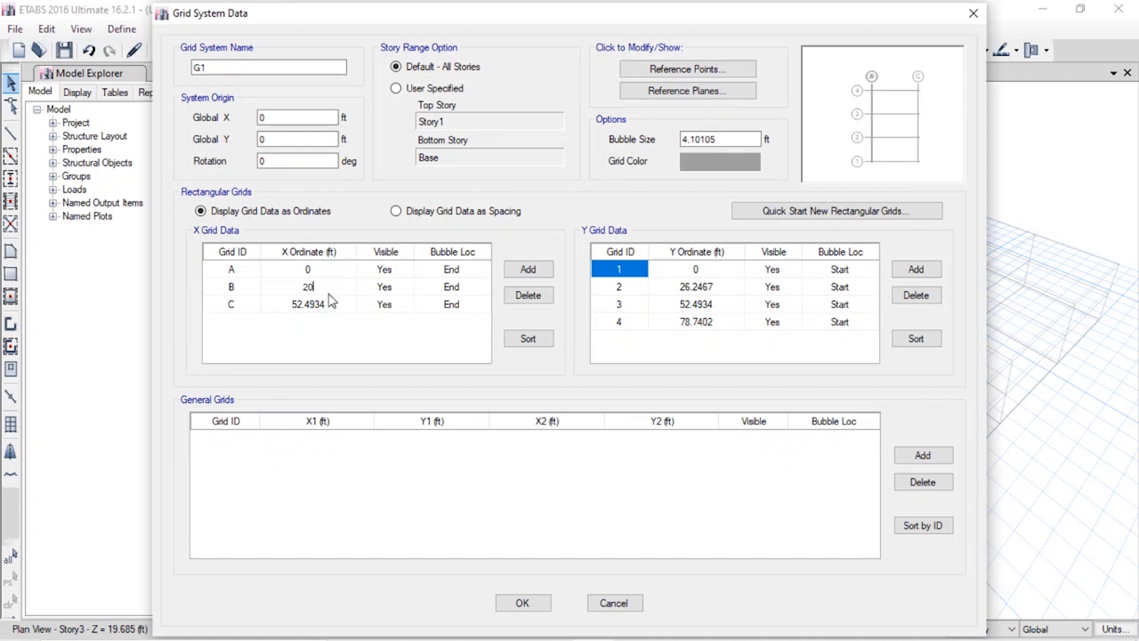
pyautogui.write('0')
pyautogui.click(338, 305)
pyautogui.write('2')
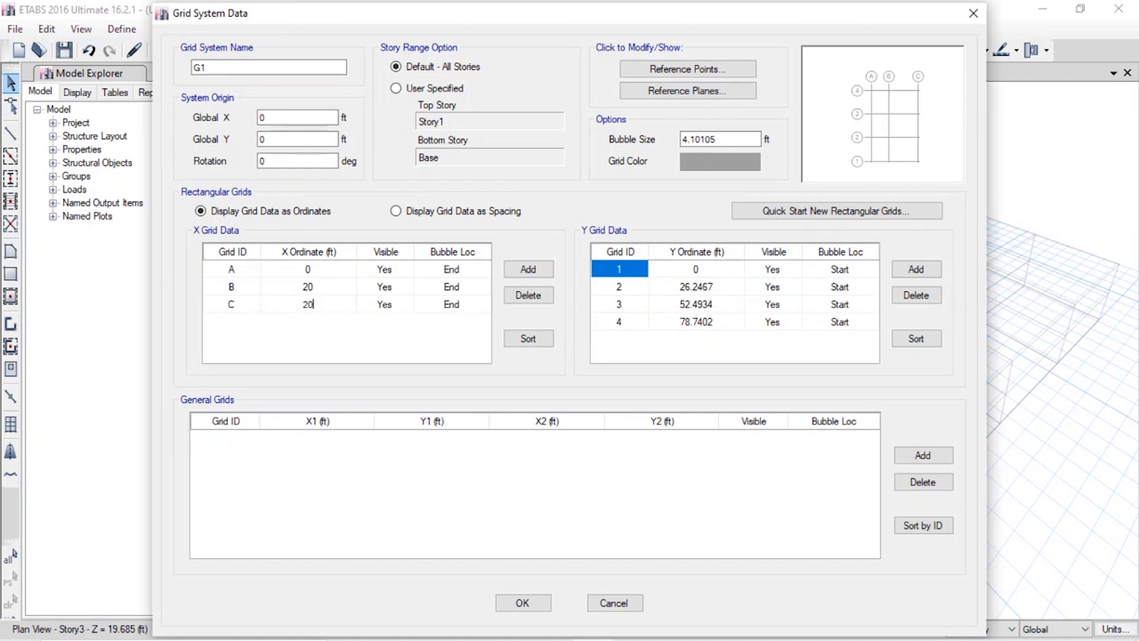
pyautogui.click(337, 290)
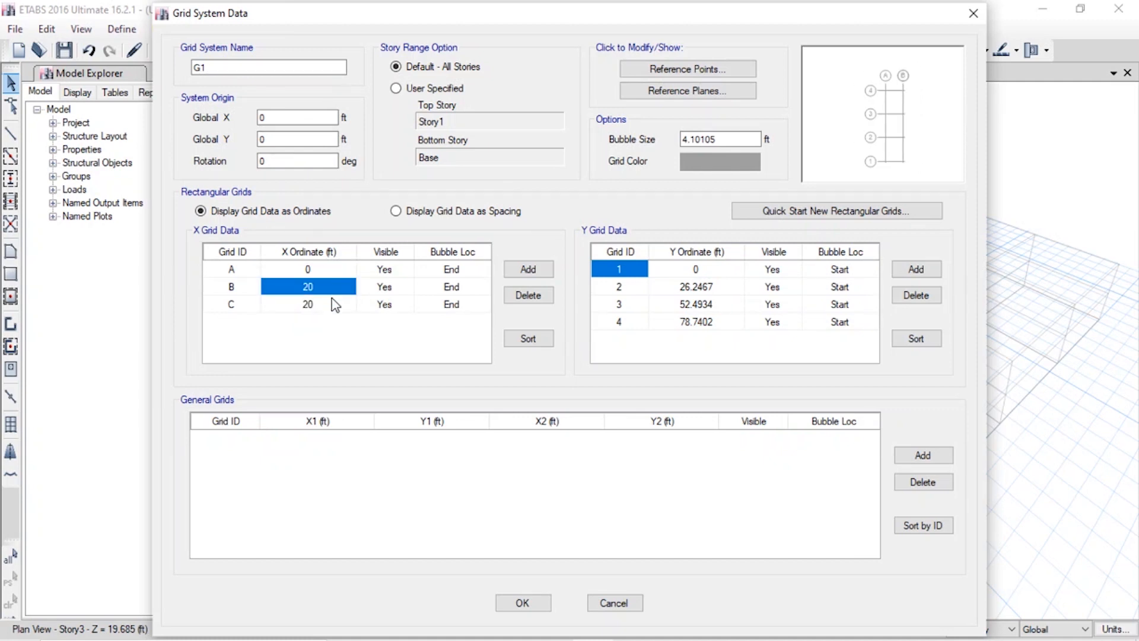
pyautogui.click(335, 305)
pyautogui.write('4')
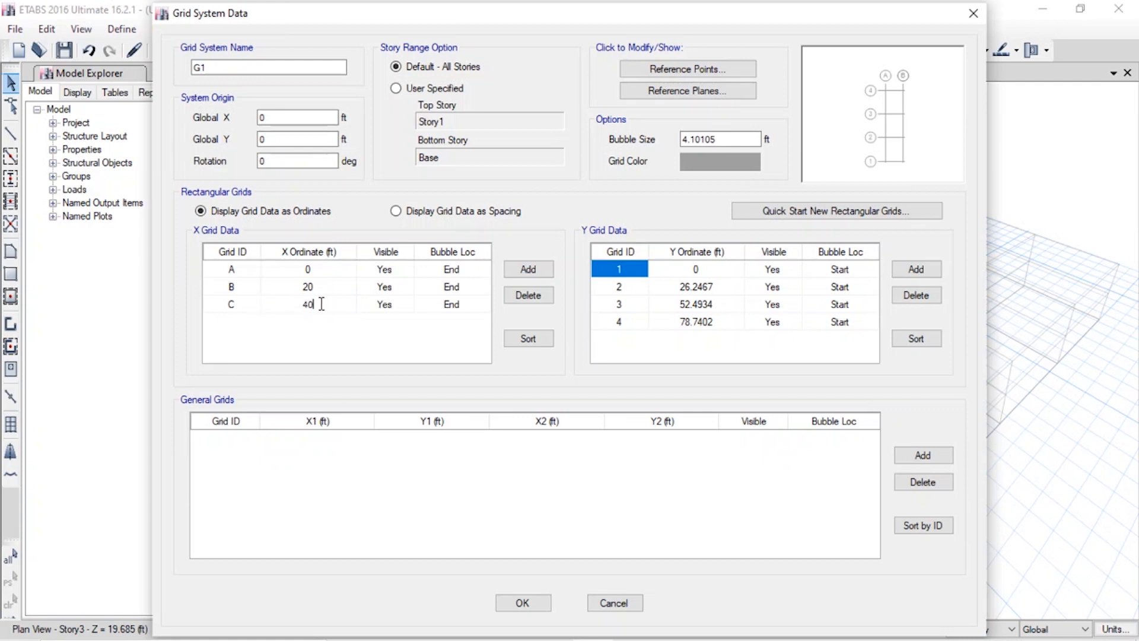
pyautogui.click(328, 291)
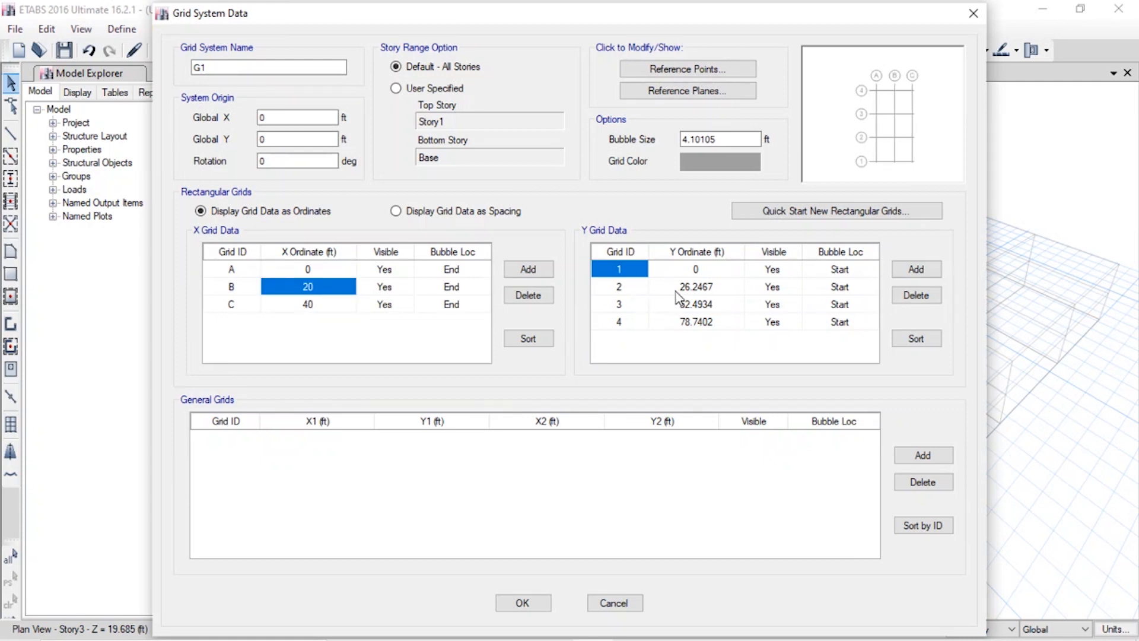
# Step: Set the Y ordinates of grid lines 2, 3 and 4 to 10, 20 and 30 ft
pyautogui.click(725, 287)
pyautogui.write('10')
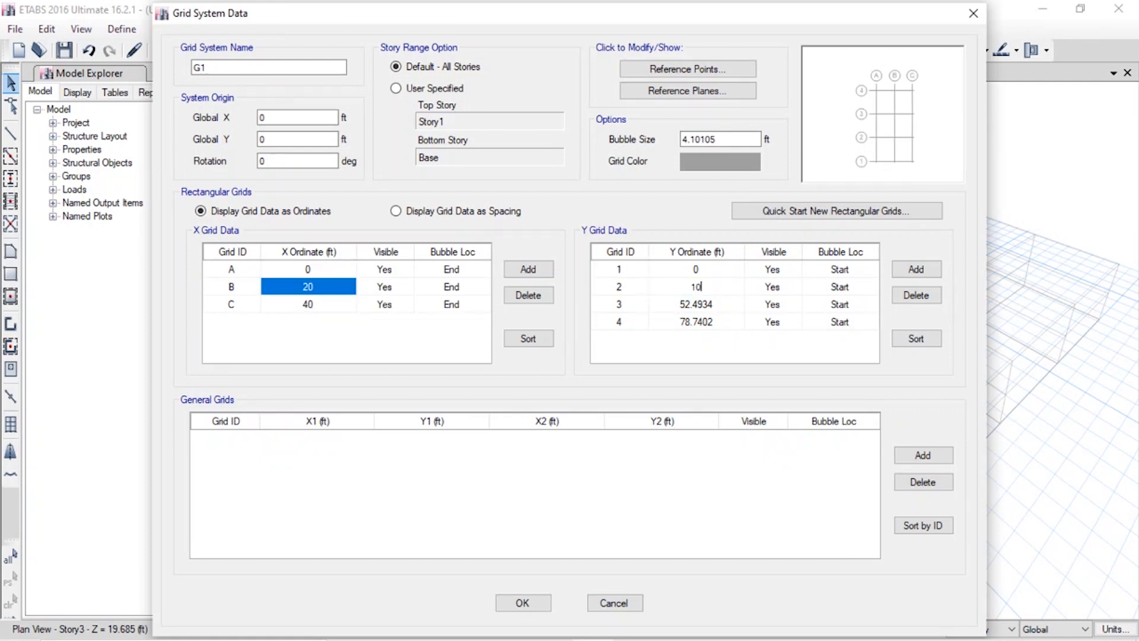
pyautogui.click(728, 304)
pyautogui.write('2')
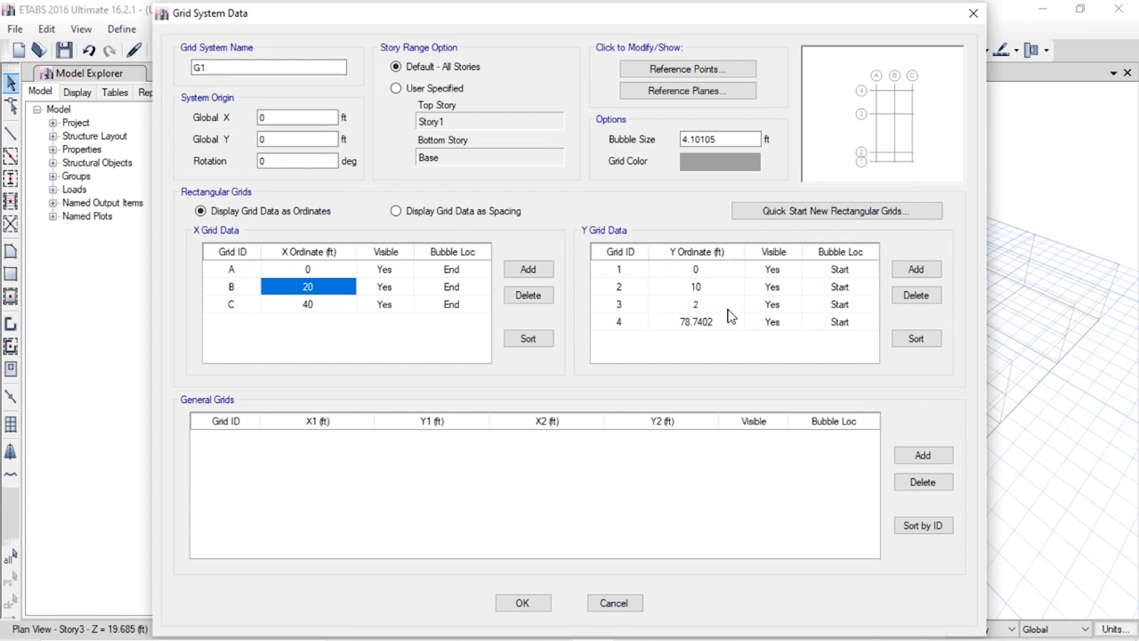
pyautogui.press('Tab')
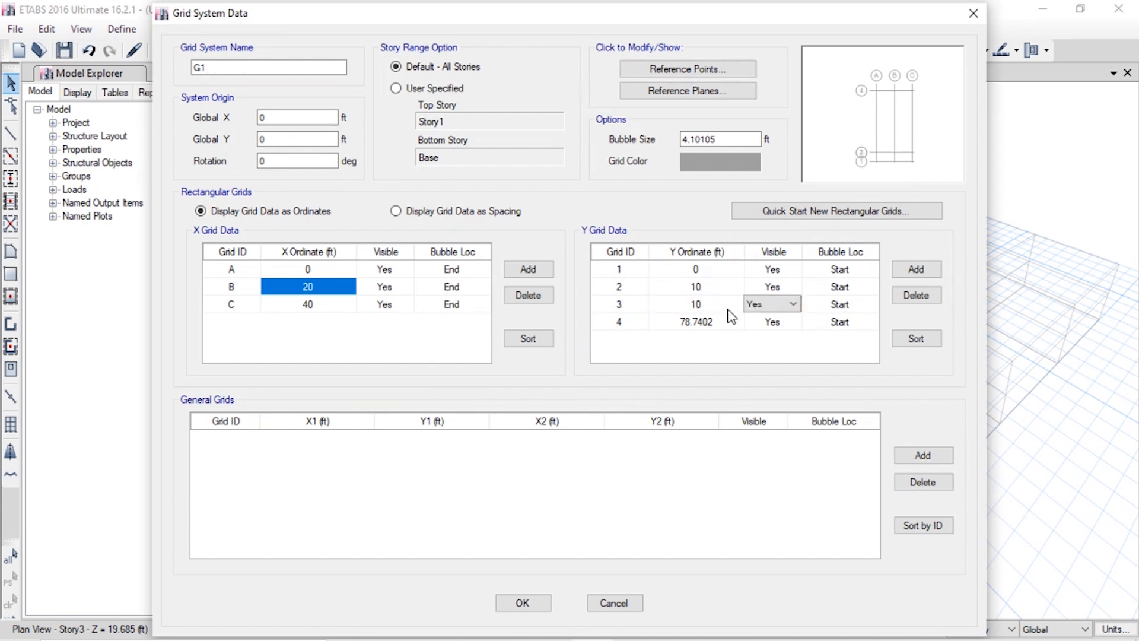
pyautogui.click(726, 323)
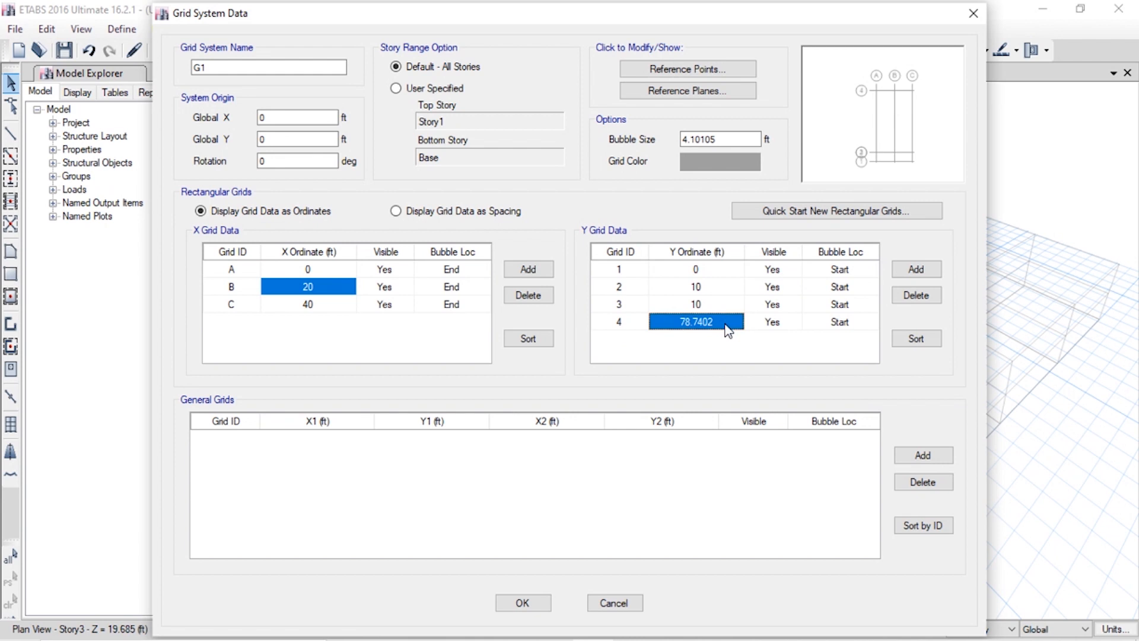
pyautogui.click(725, 306)
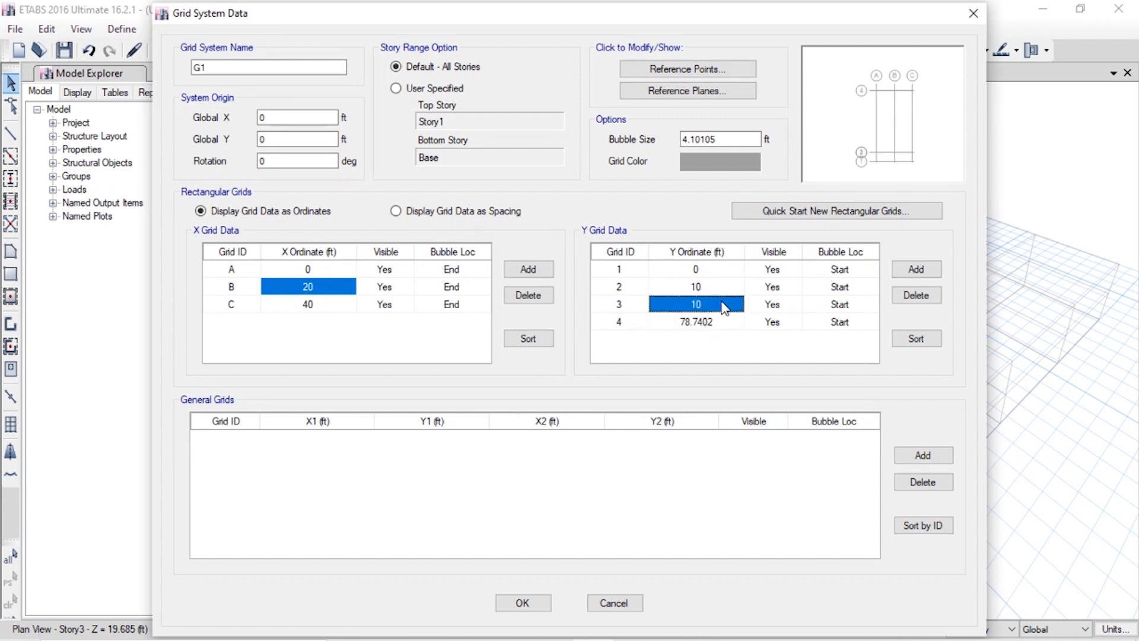
pyautogui.write('20')
pyautogui.click(716, 321)
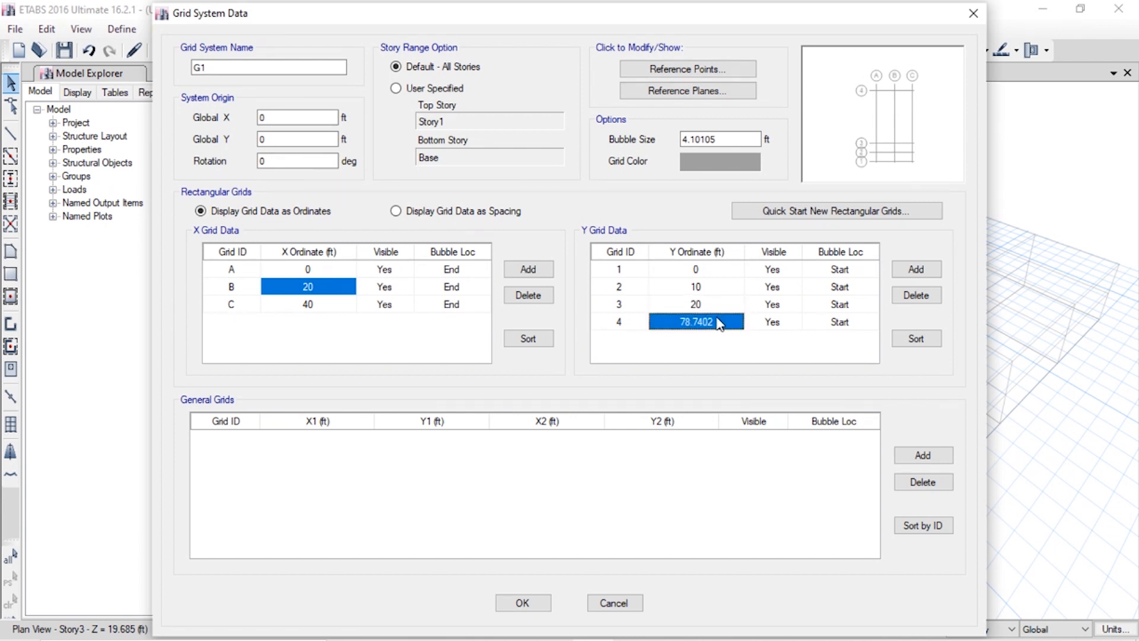
pyautogui.write('30')
# Step: Add Y grid lines 5 and 6 at 40 and 50 ft, then accept the grid system and the story and grid data
pyautogui.click(916, 270)
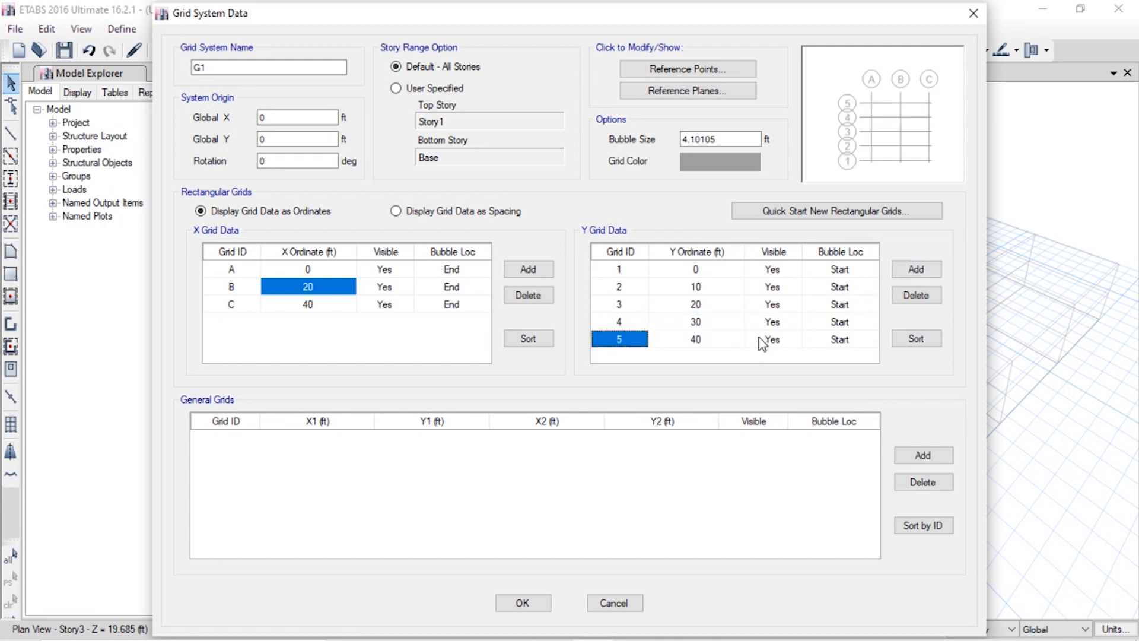
pyautogui.click(902, 272)
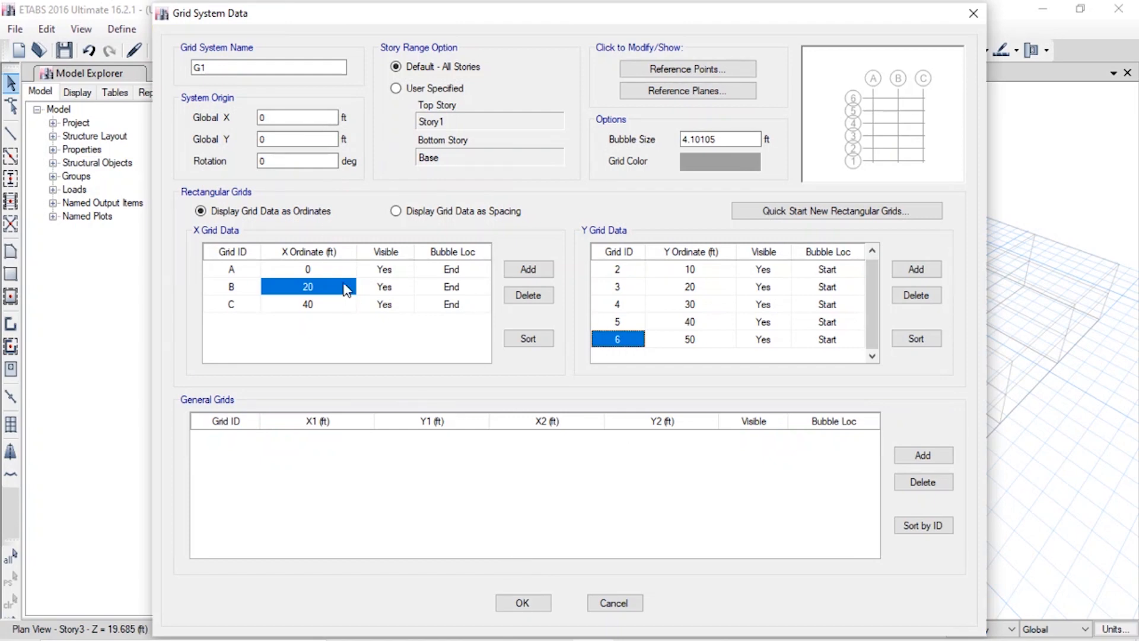
pyautogui.click(522, 603)
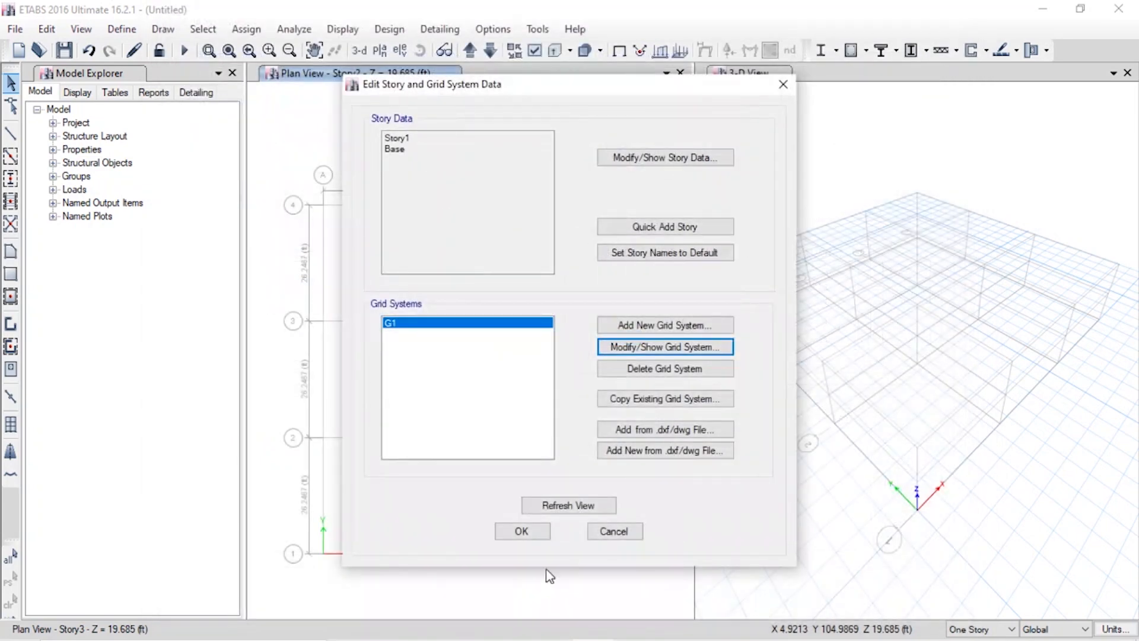
pyautogui.click(522, 531)
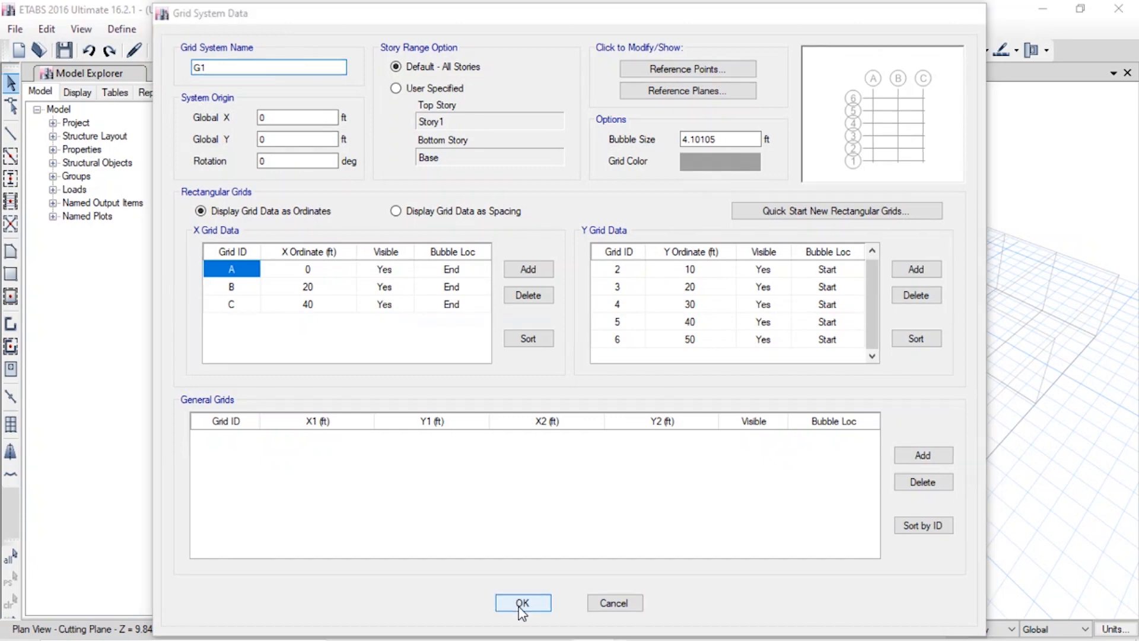
pyautogui.click(520, 605)
pyautogui.click(610, 530)
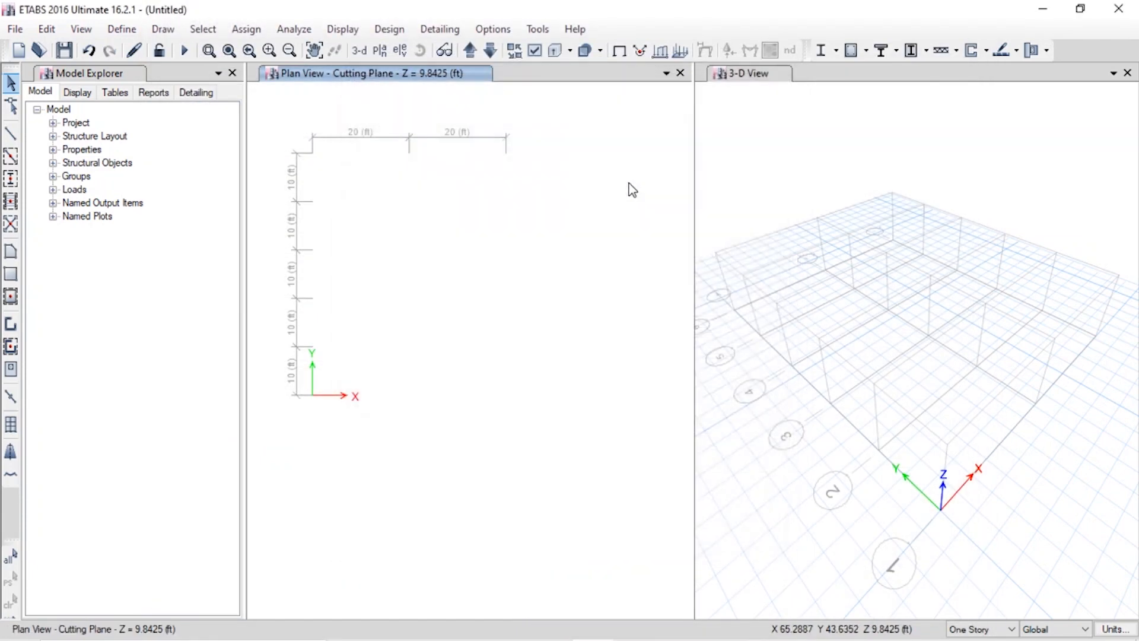
# Step: Close the cutting-plane plan view and show the Story1 plan in the remaining view
pyautogui.click(681, 72)
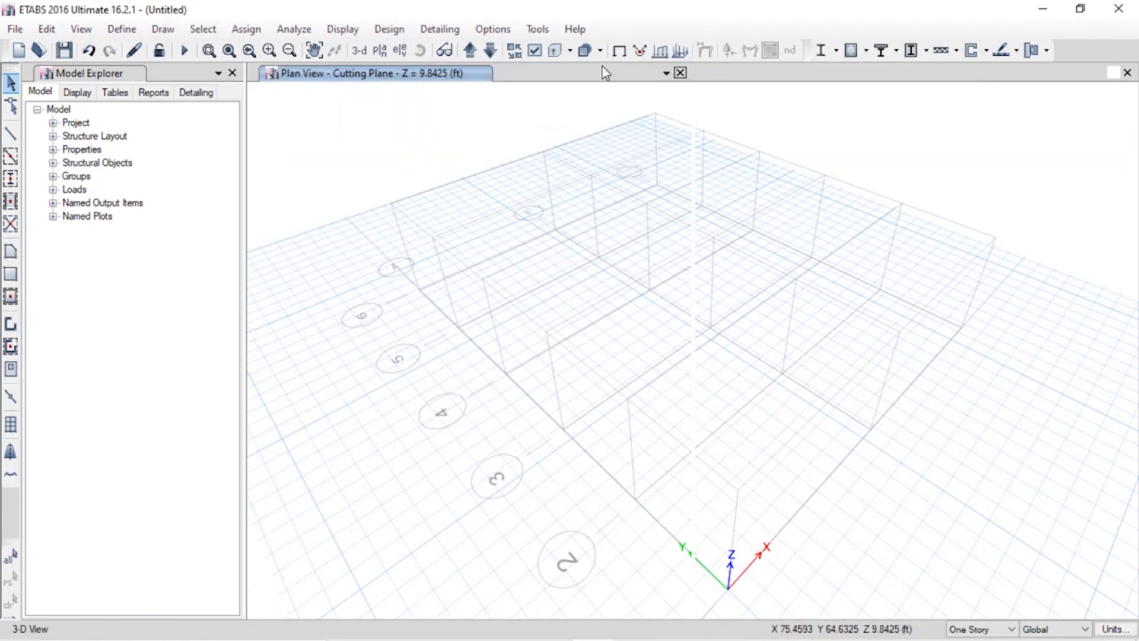
pyautogui.click(380, 52)
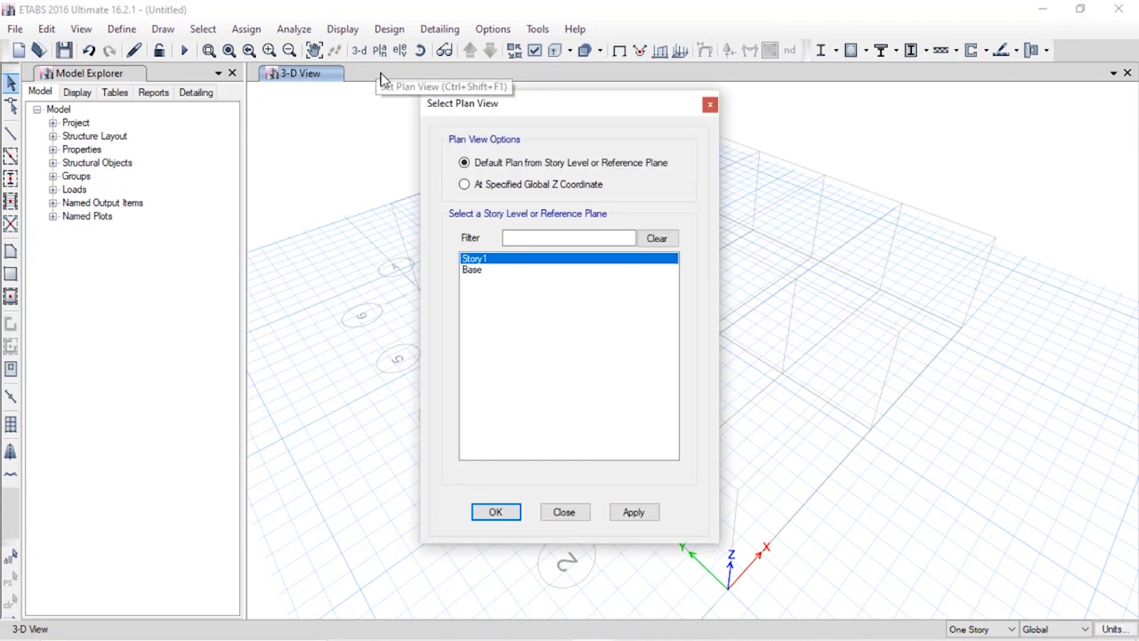
pyautogui.click(495, 514)
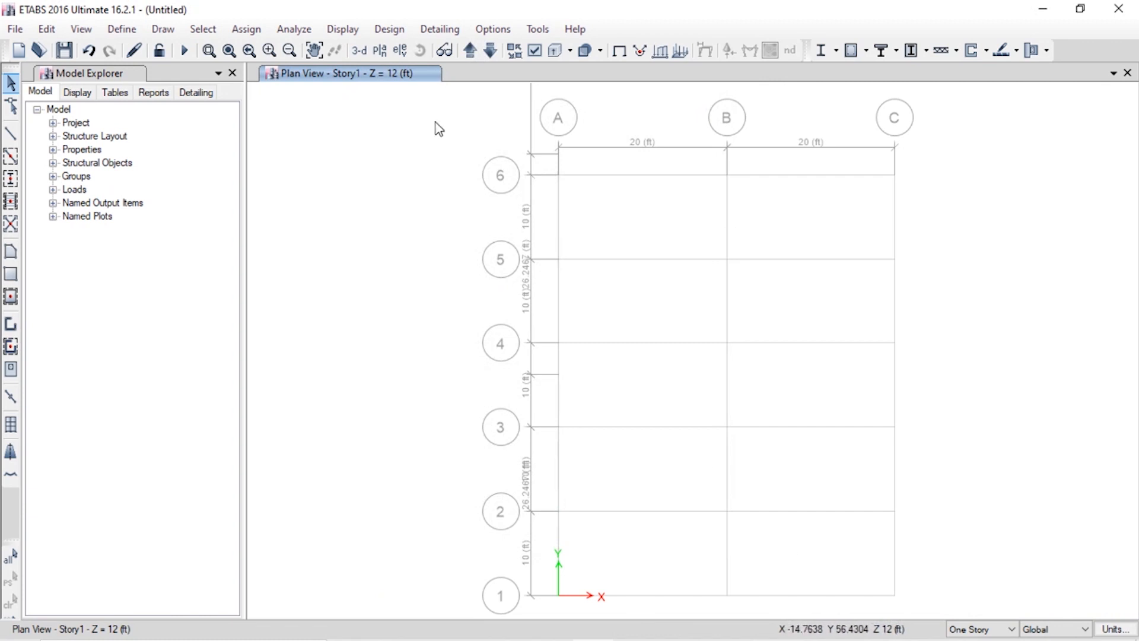
# Step: Switch the view to the elevation along grid line 1
pyautogui.click(402, 51)
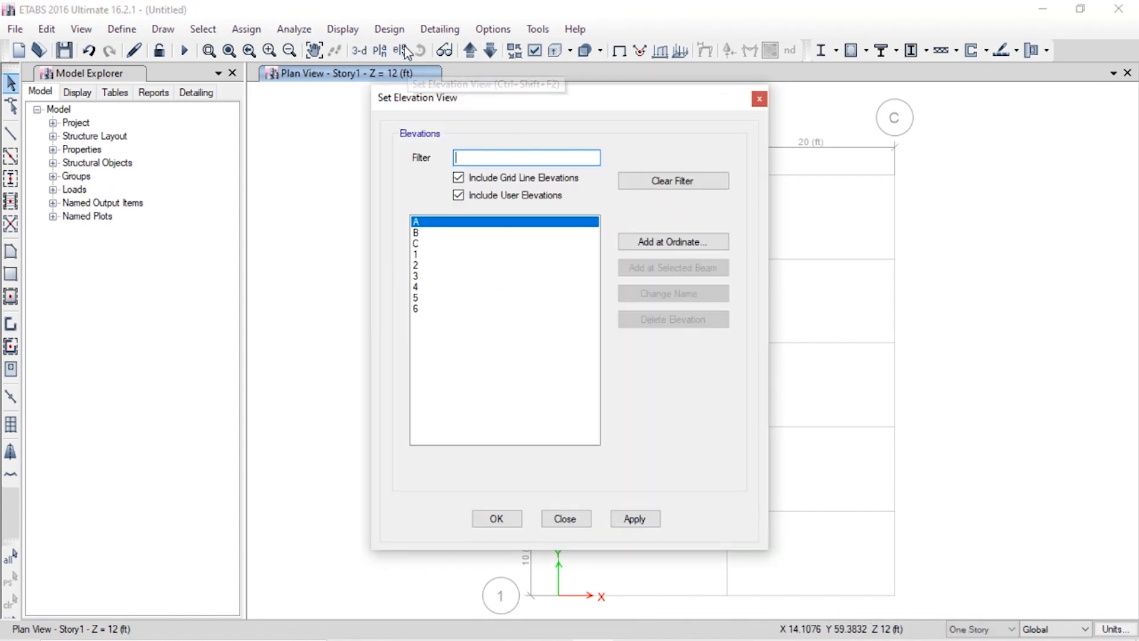
pyautogui.click(416, 254)
pyautogui.click(497, 518)
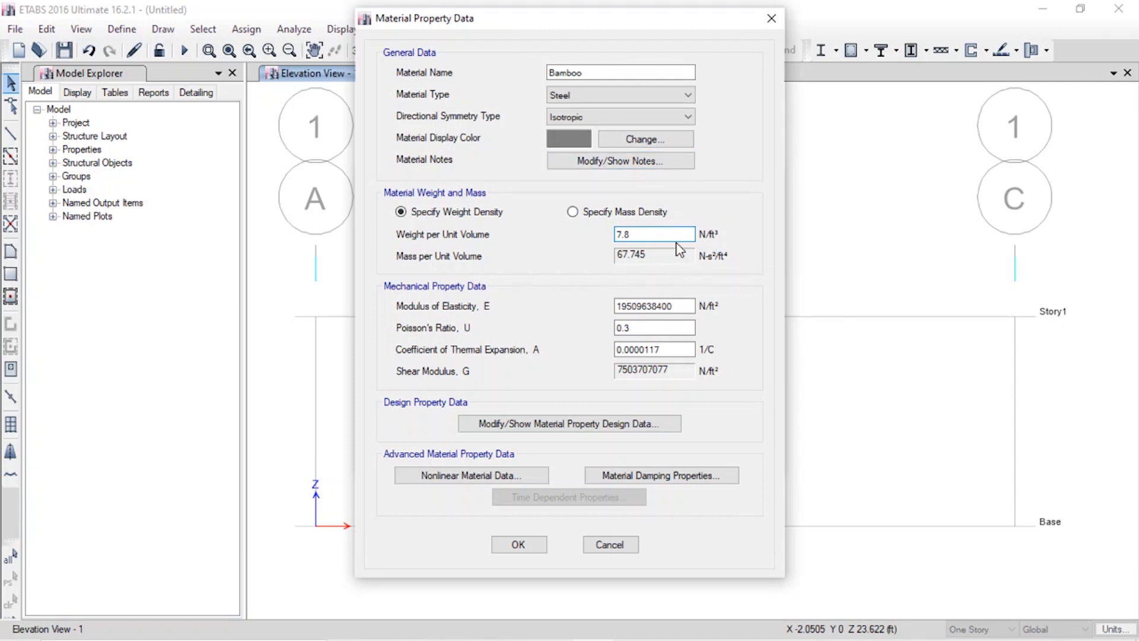
# Step: Discard the open Bamboo material and leave the material definitions without saving
pyautogui.click(610, 542)
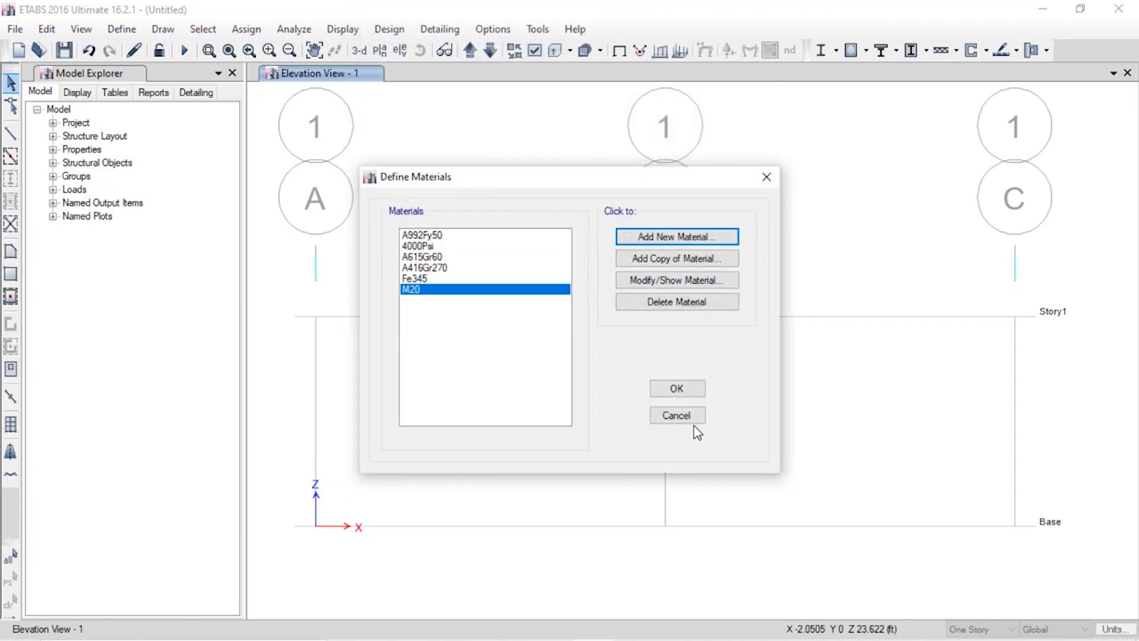
pyautogui.click(656, 417)
pyautogui.click(1113, 629)
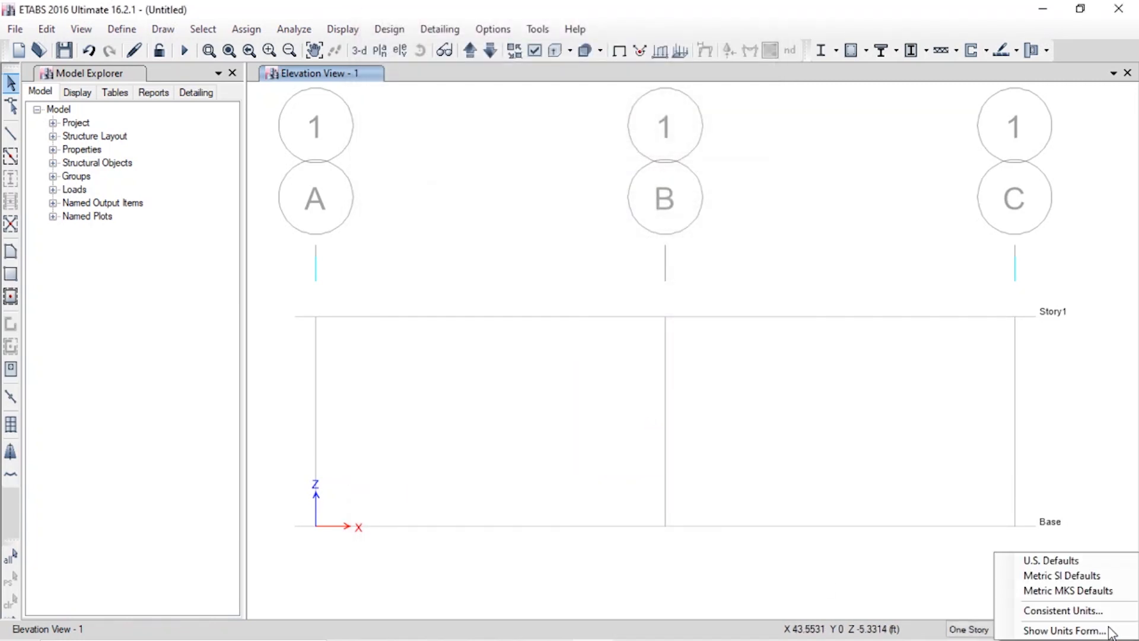
pyautogui.click(1088, 633)
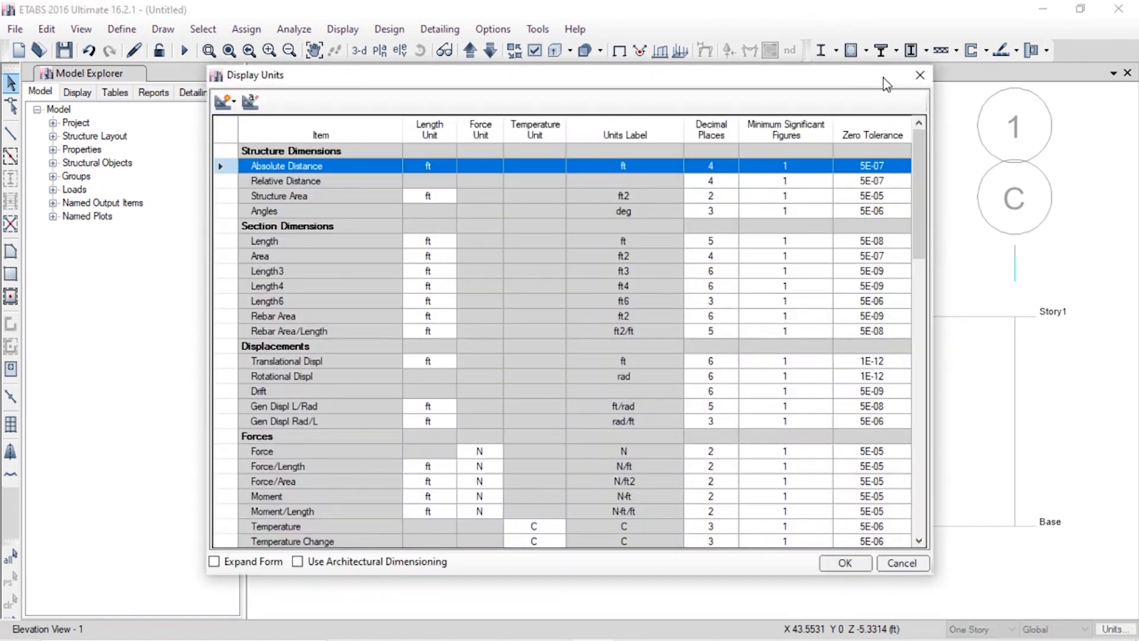
pyautogui.click(919, 74)
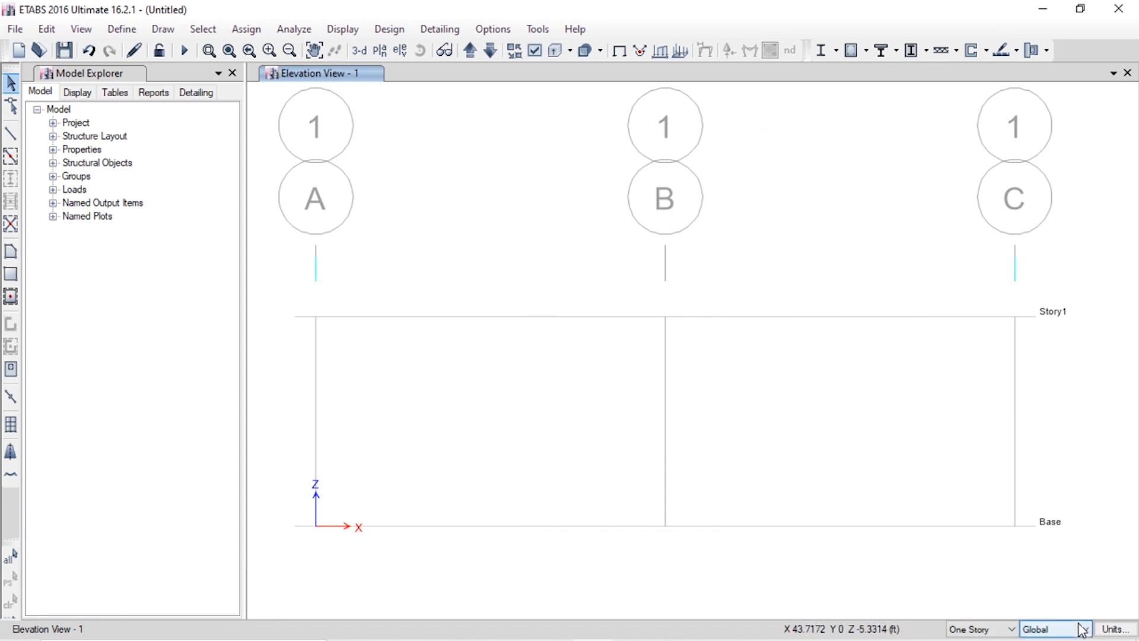
pyautogui.click(1108, 631)
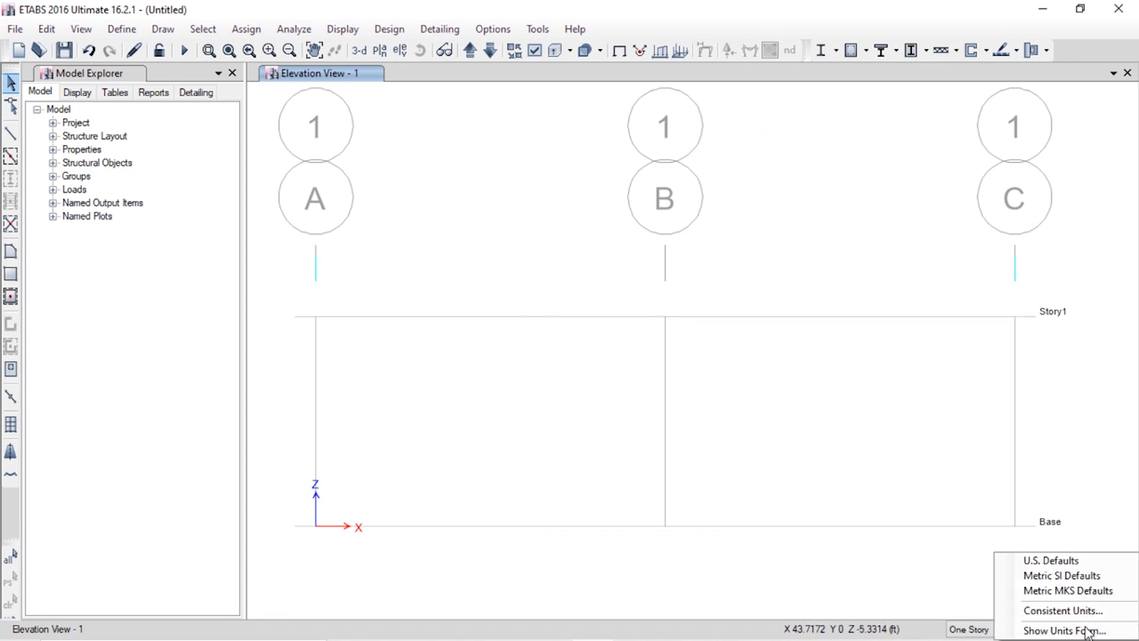
pyautogui.click(1089, 612)
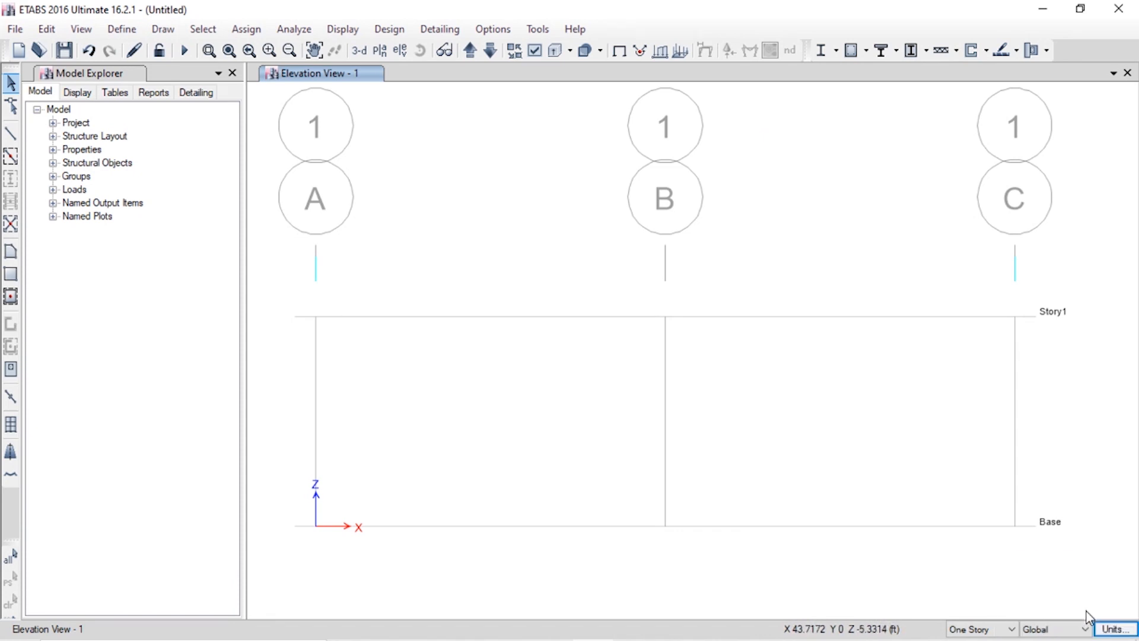
pyautogui.click(616, 180)
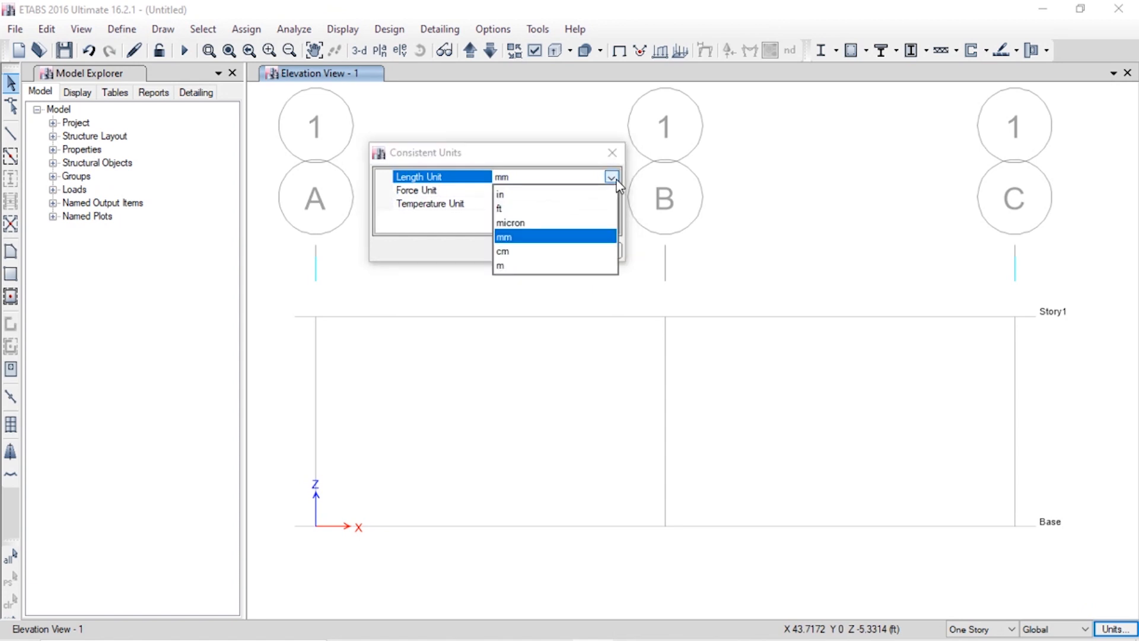
pyautogui.click(615, 178)
pyautogui.click(579, 248)
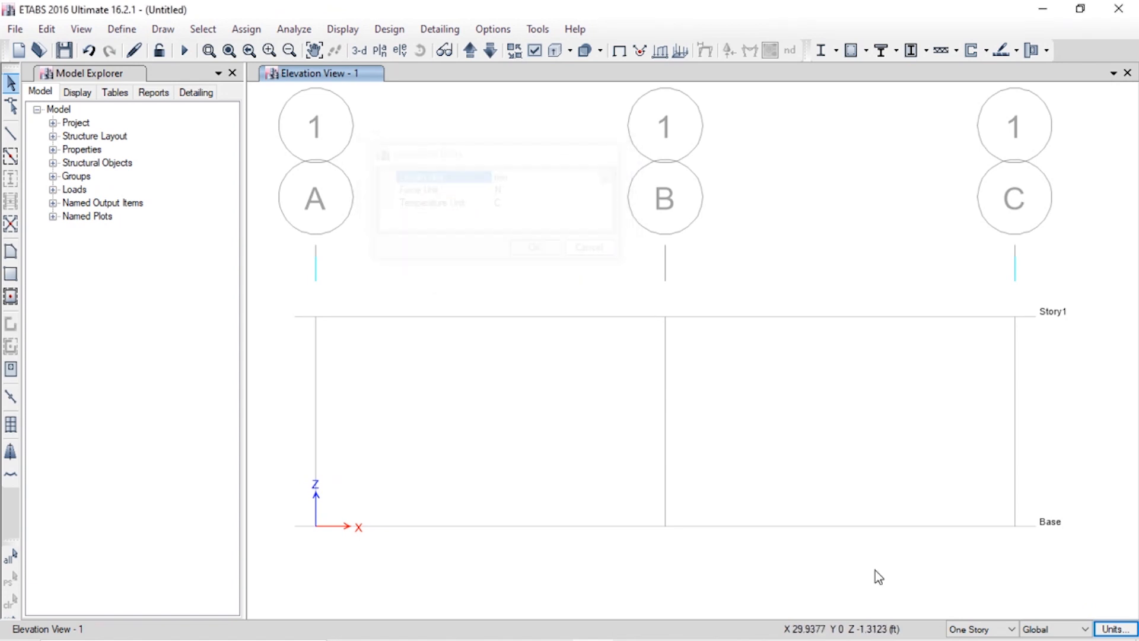
# Step: Switch the model's display units to the Metric SI defaults
pyautogui.click(1115, 629)
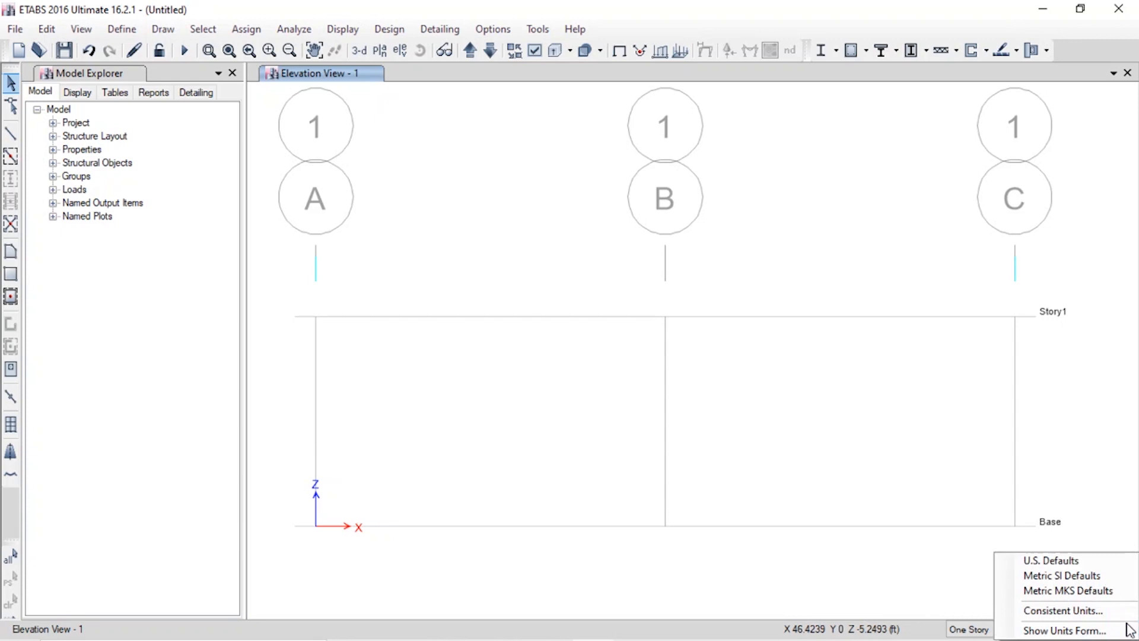
pyautogui.click(1062, 575)
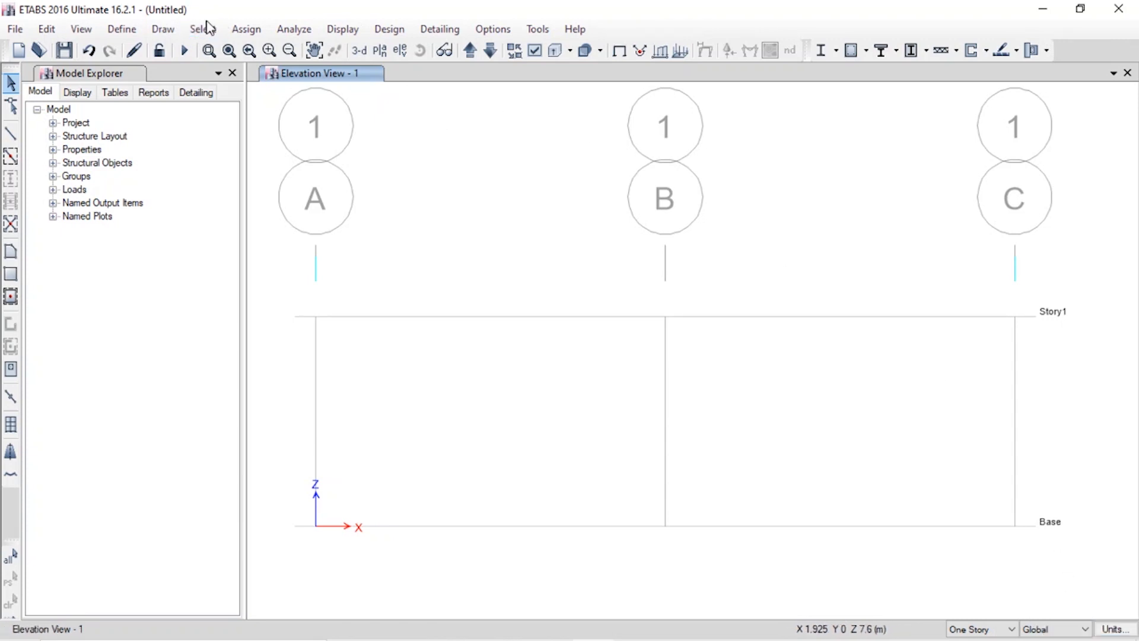
# Step: Open the material definitions and add an Indian standard steel material of grade Fe345
pyautogui.click(163, 30)
pyautogui.click(163, 30)
pyautogui.click(119, 29)
pyautogui.click(131, 48)
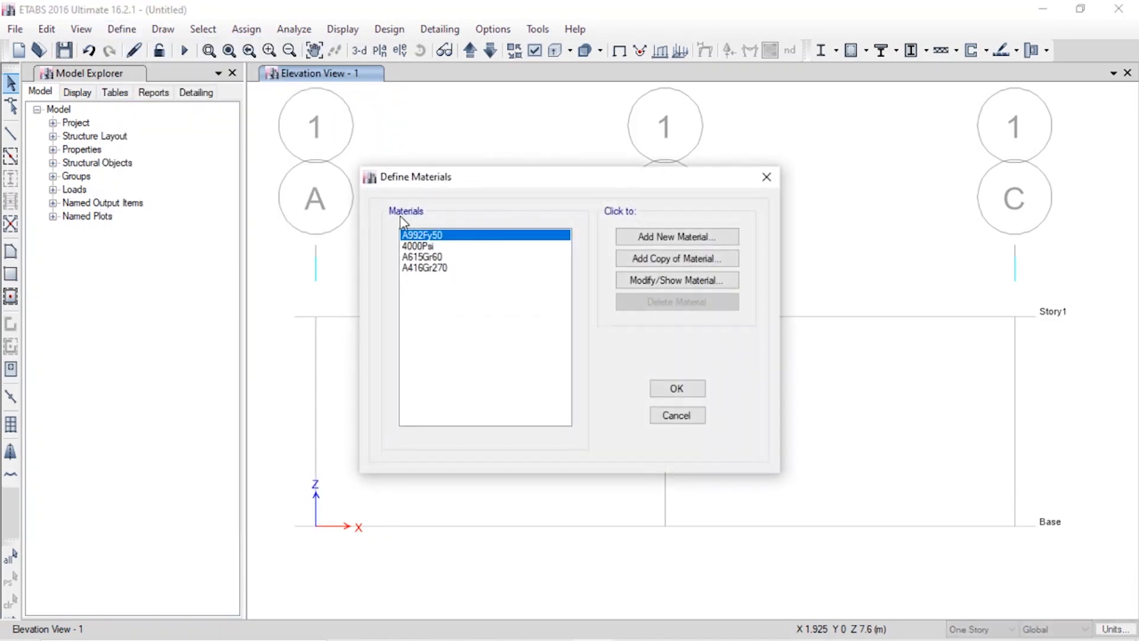
pyautogui.click(670, 237)
pyautogui.click(521, 392)
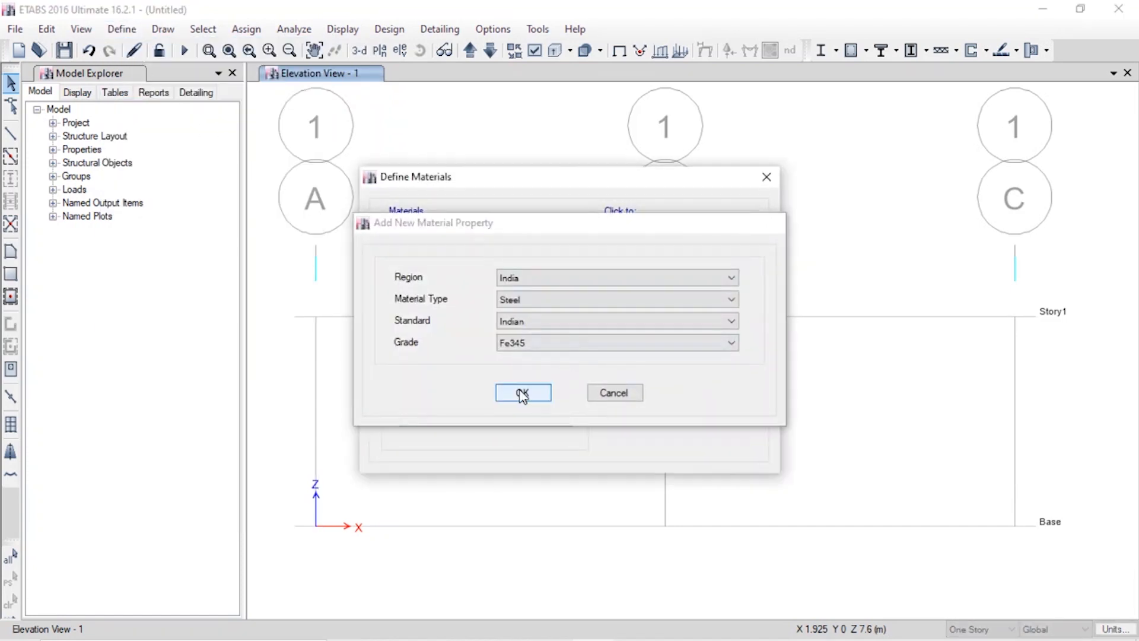
pyautogui.click(520, 544)
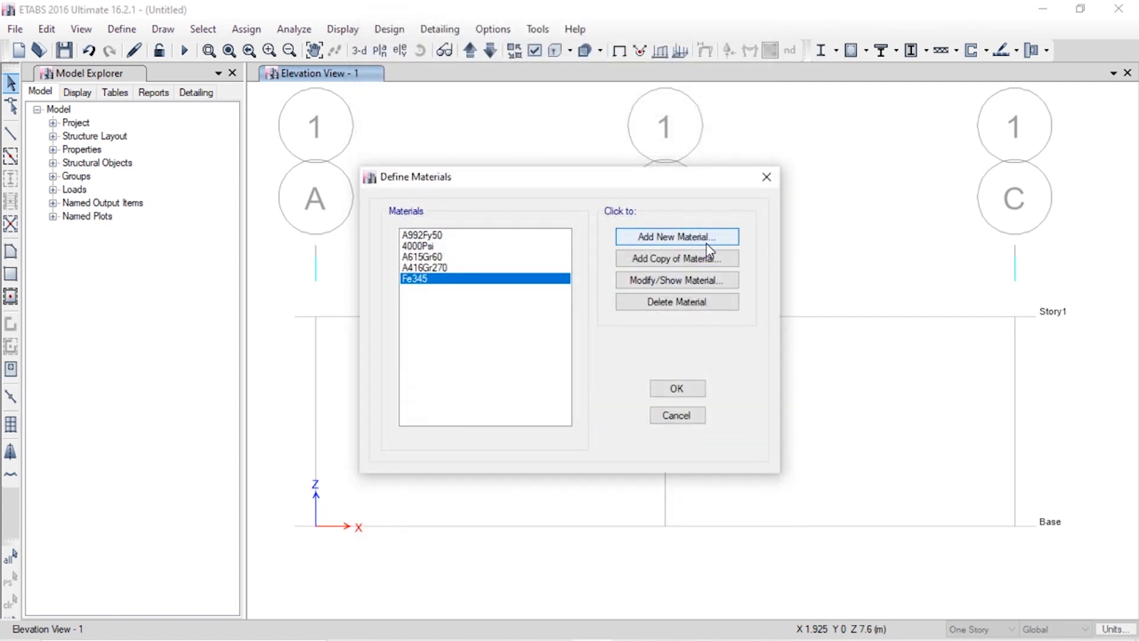
# Step: Add an Indian standard concrete material of grade M20 and accept its default properties
pyautogui.click(706, 243)
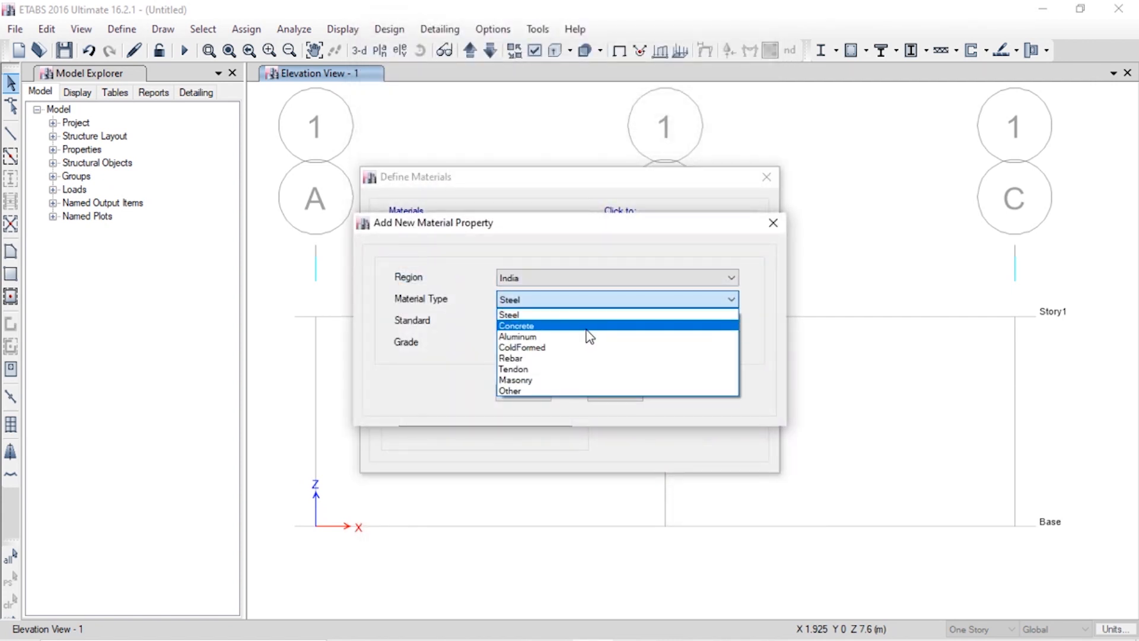
pyautogui.click(580, 321)
pyautogui.click(579, 344)
pyautogui.click(580, 369)
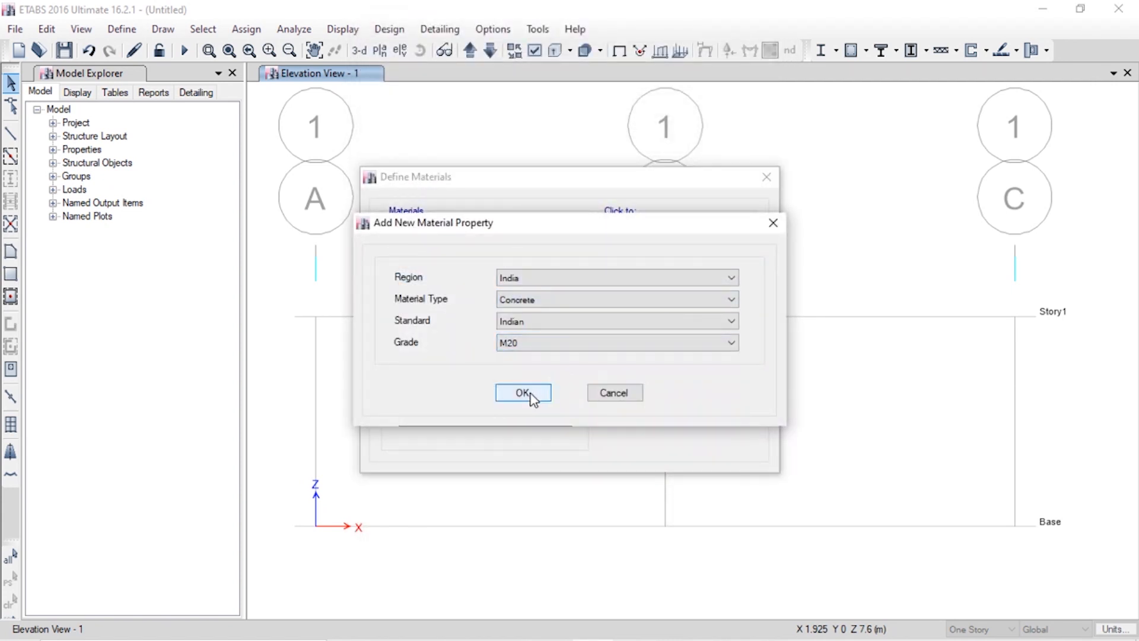
pyautogui.click(522, 391)
pyautogui.click(518, 545)
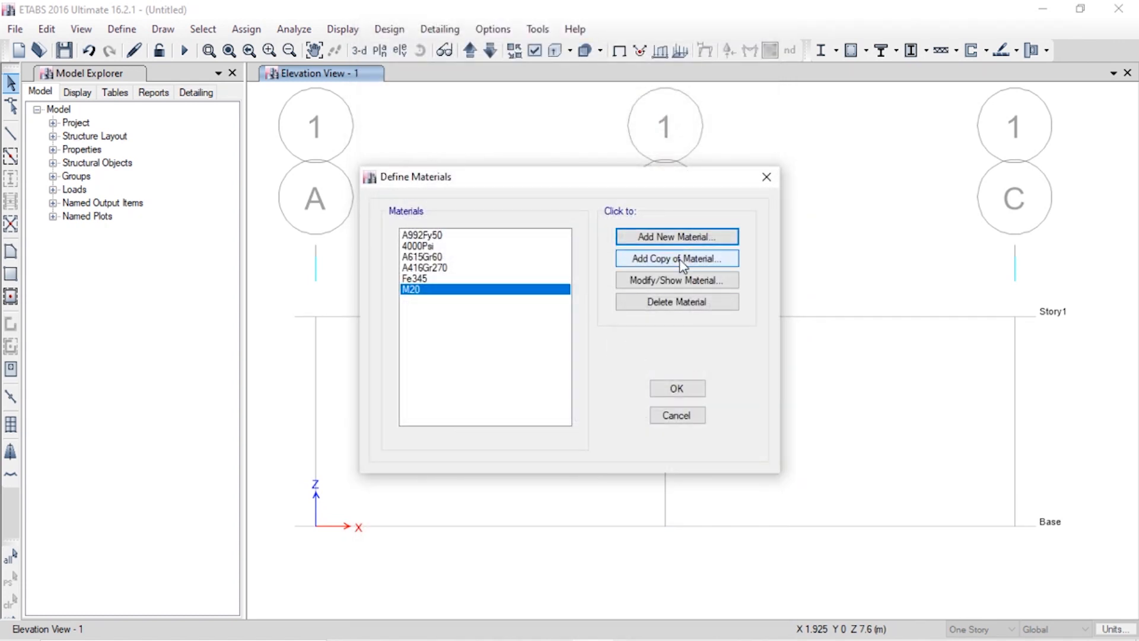
# Step: Create another new material based on Indian steel and name it Bamboo
pyautogui.click(678, 236)
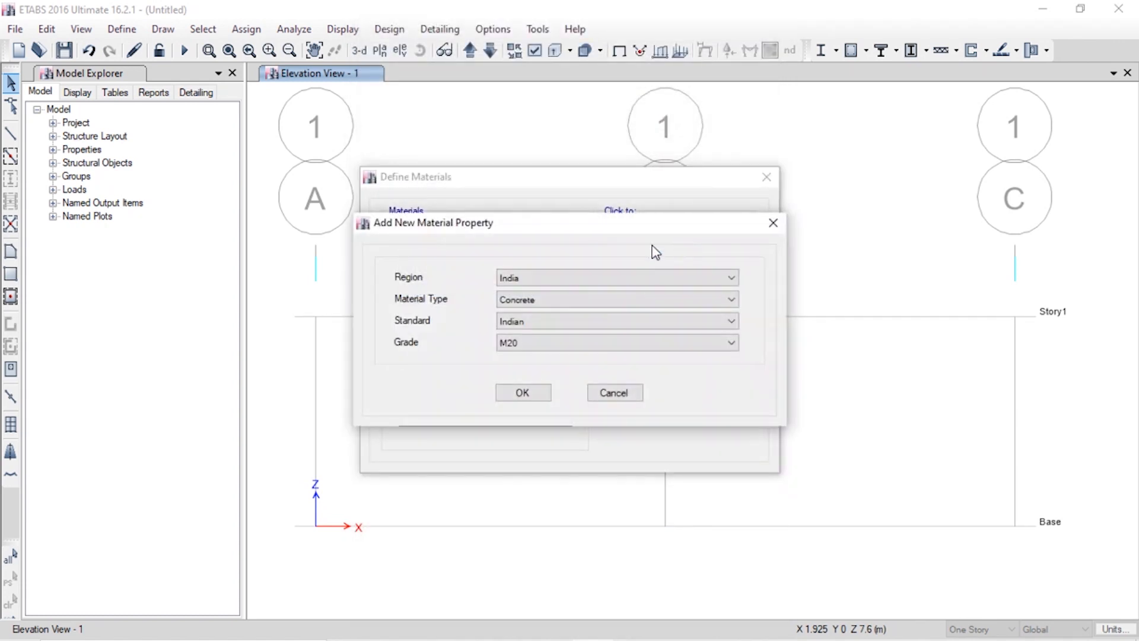
pyautogui.click(564, 300)
pyautogui.click(568, 312)
pyautogui.click(537, 393)
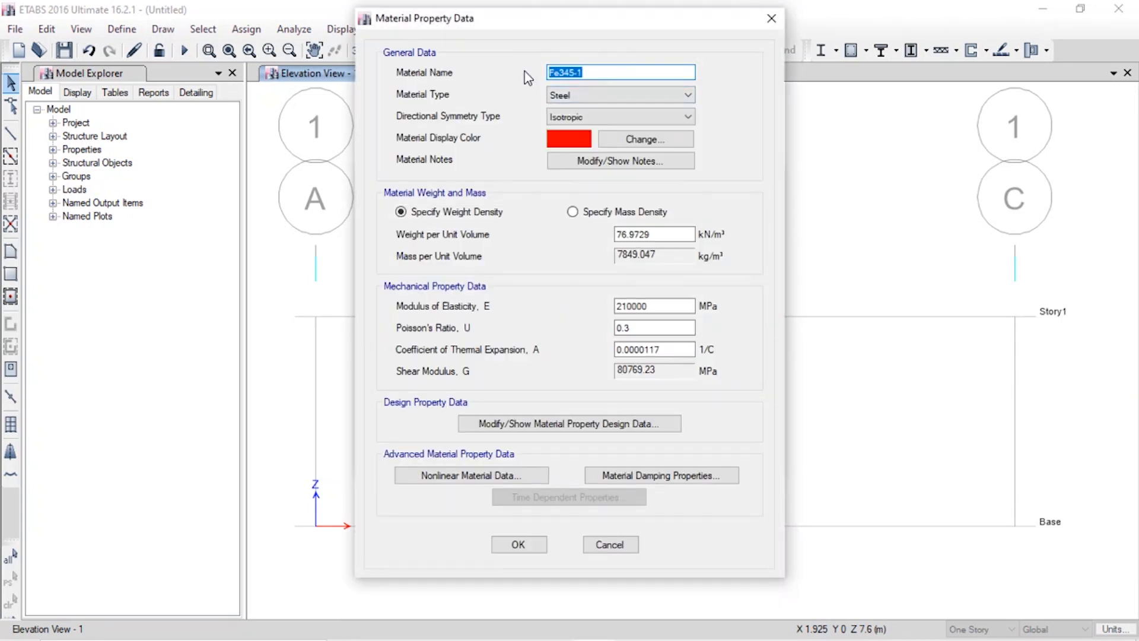
pyautogui.write('Bamboo')
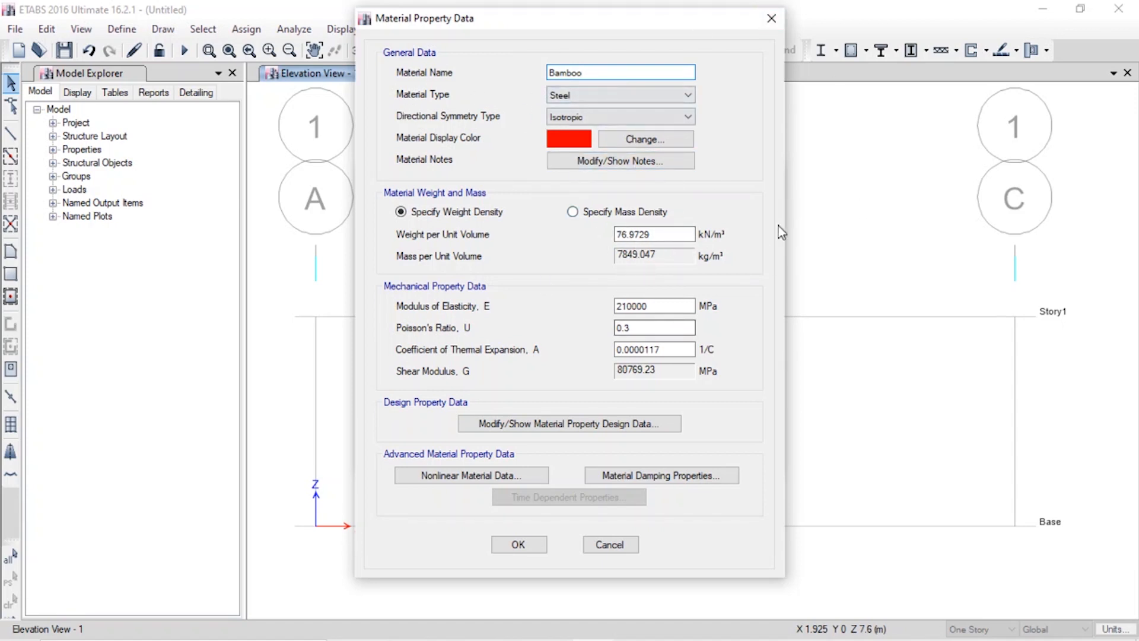
# Step: Set Bamboo's weight per unit volume to 7.8 kN/m³ and modulus of elasticity to 16500 MPa, then accept the material definitions
pyautogui.moveTo(670, 236); pyautogui.dragTo(403, 211)
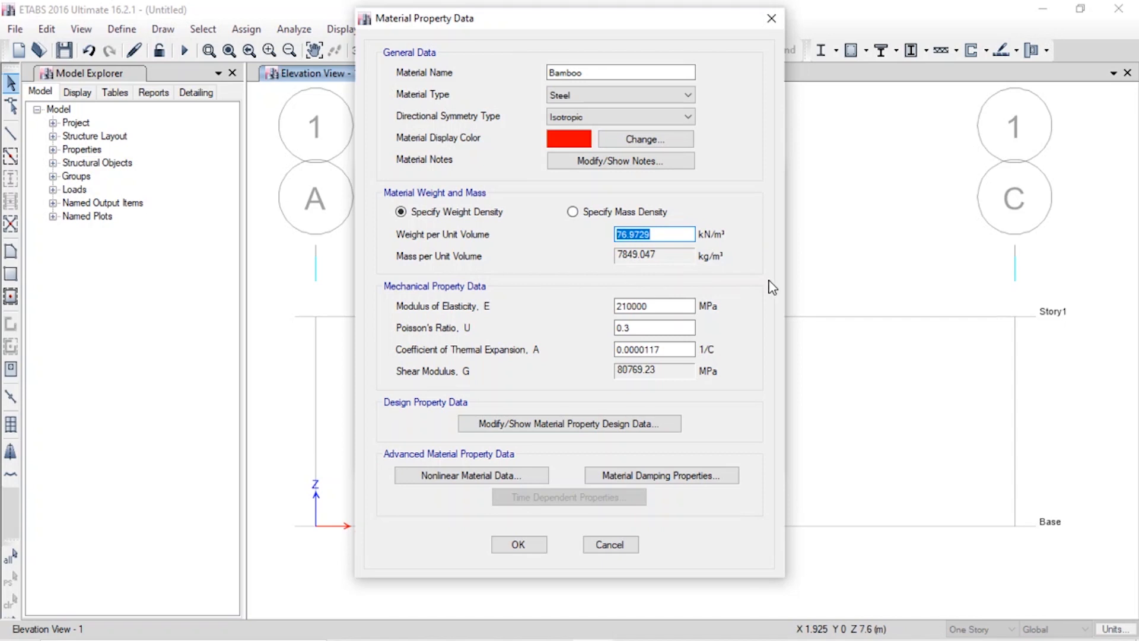
pyautogui.write('7.8')
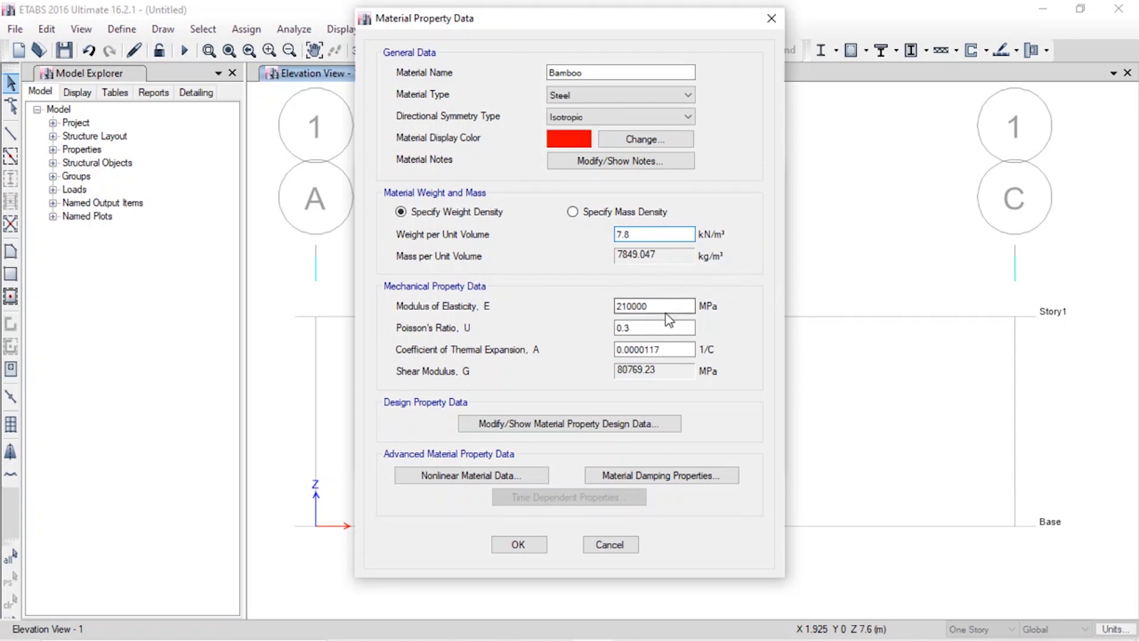
pyautogui.press('Tab')
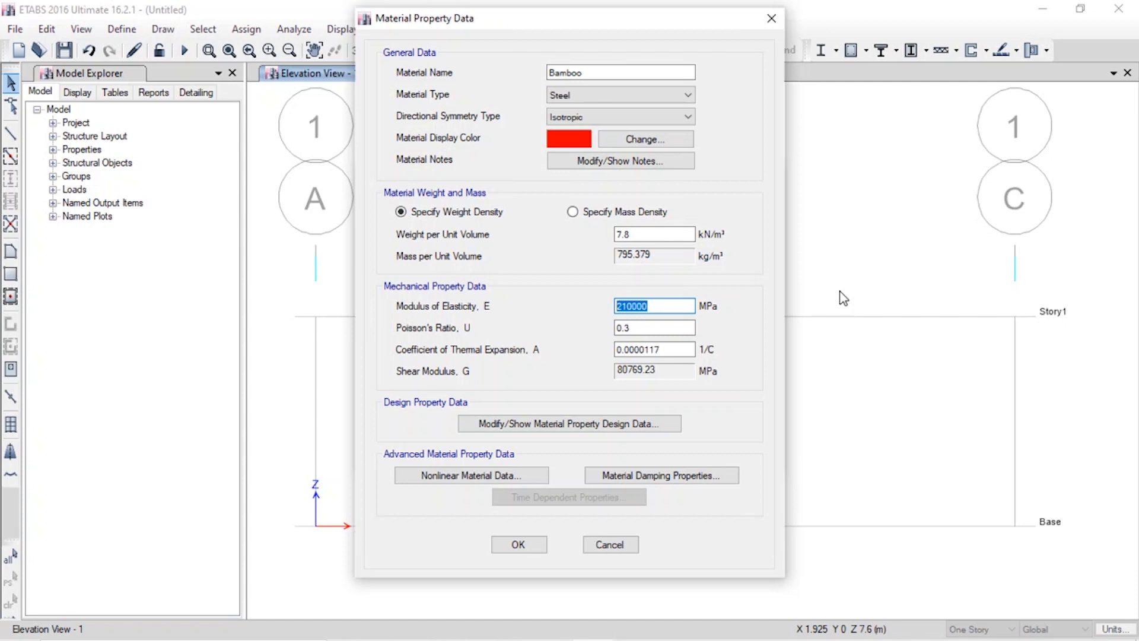
pyautogui.write('16.5')
pyautogui.click(659, 329)
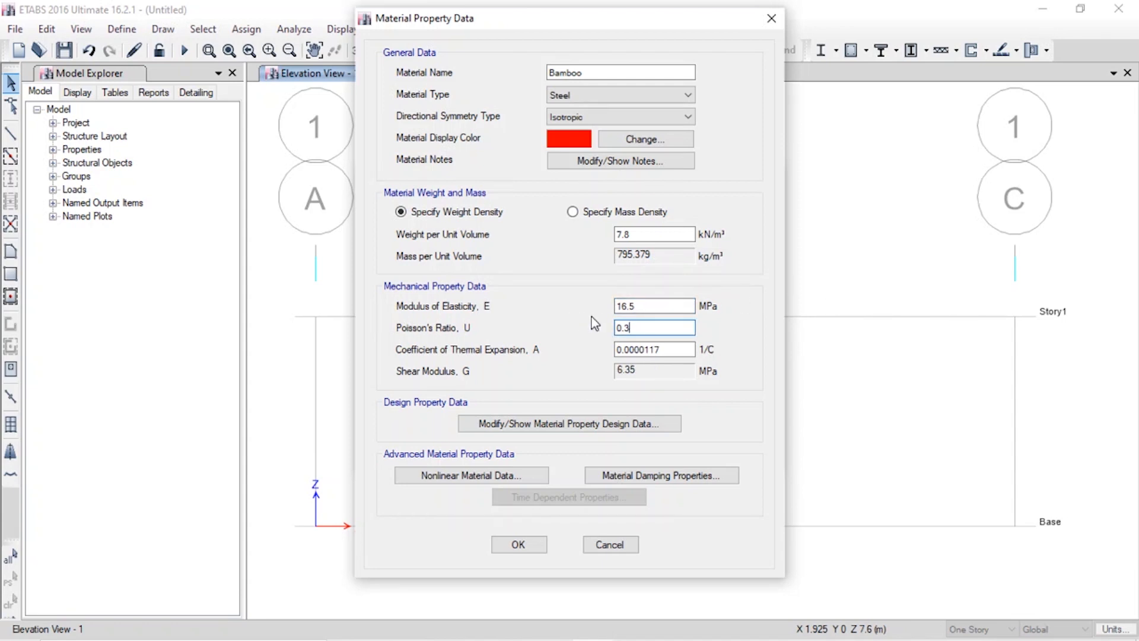
pyautogui.click(647, 309)
pyautogui.write('5')
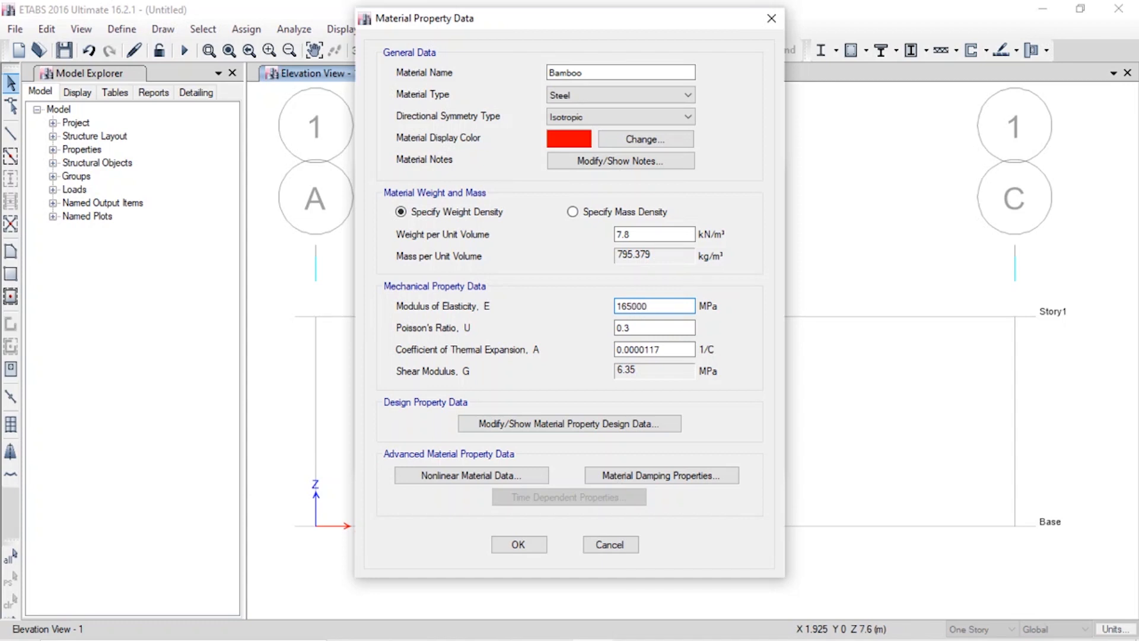
pyautogui.press('Tab')
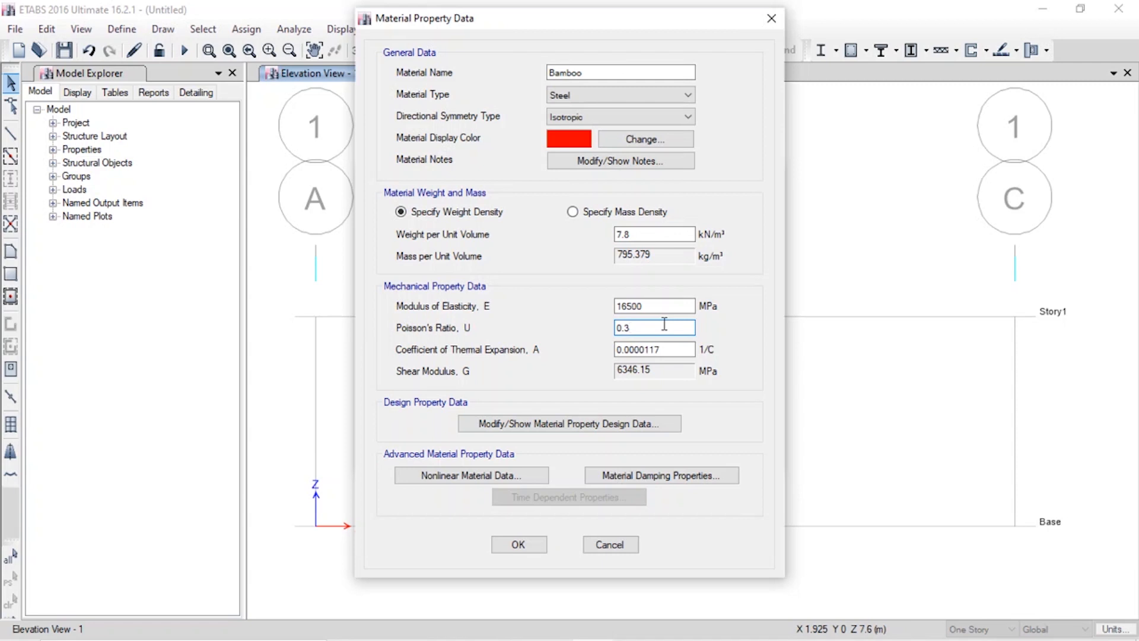
pyautogui.click(518, 544)
pyautogui.click(701, 389)
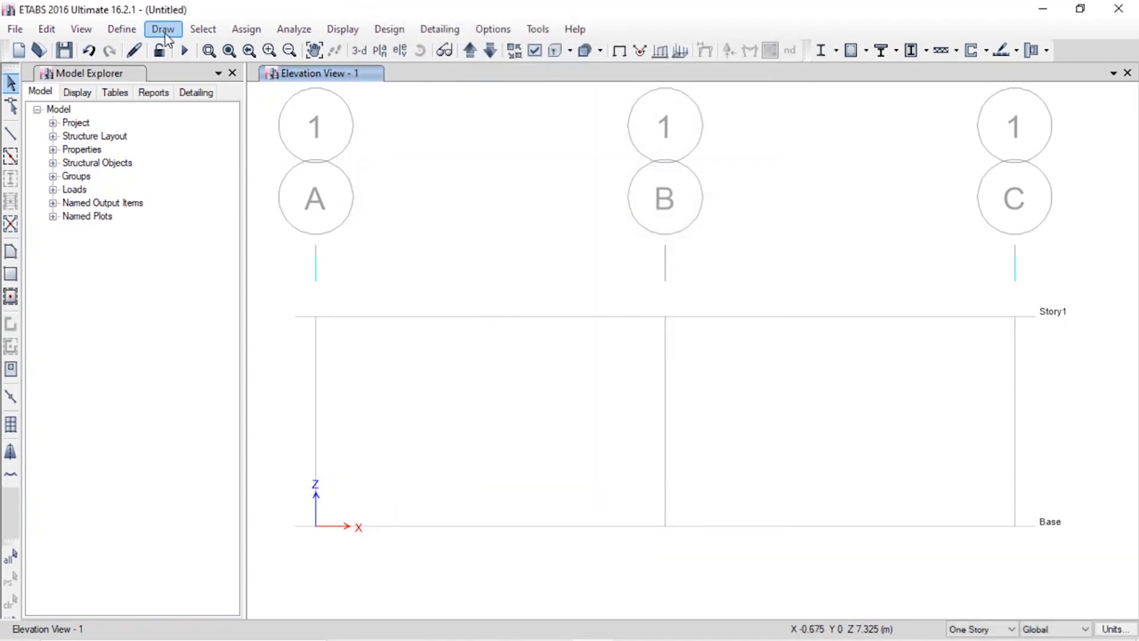
# Step: Add a concrete rectangular frame section named Column 150*150 and assign it the M20 material
pyautogui.click(121, 30)
pyautogui.moveTo(124, 77)
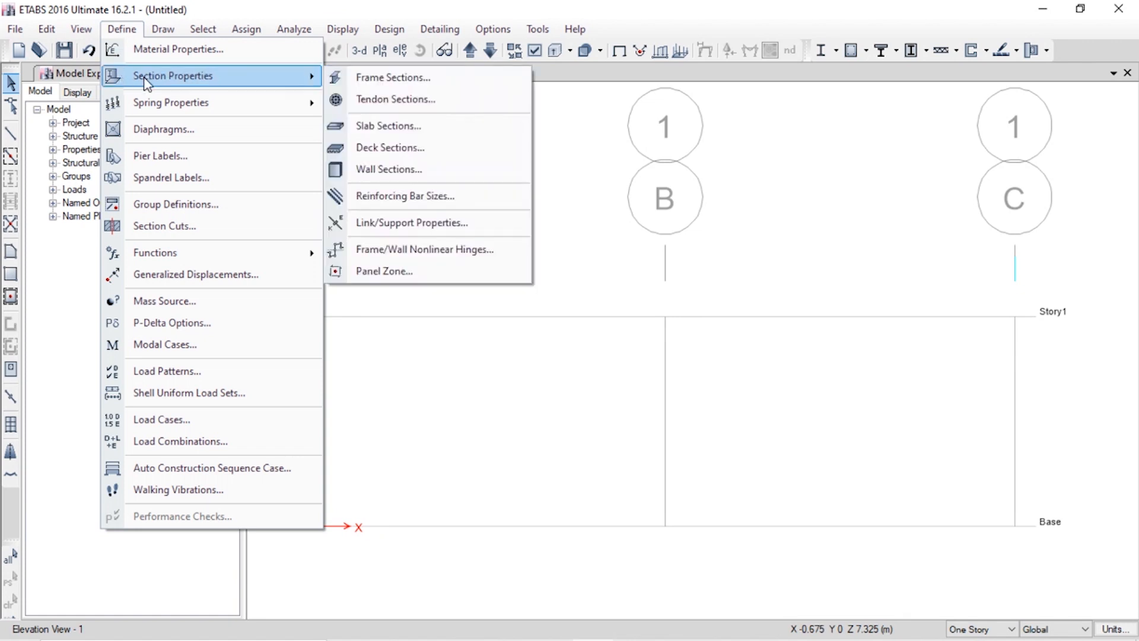
pyautogui.click(358, 78)
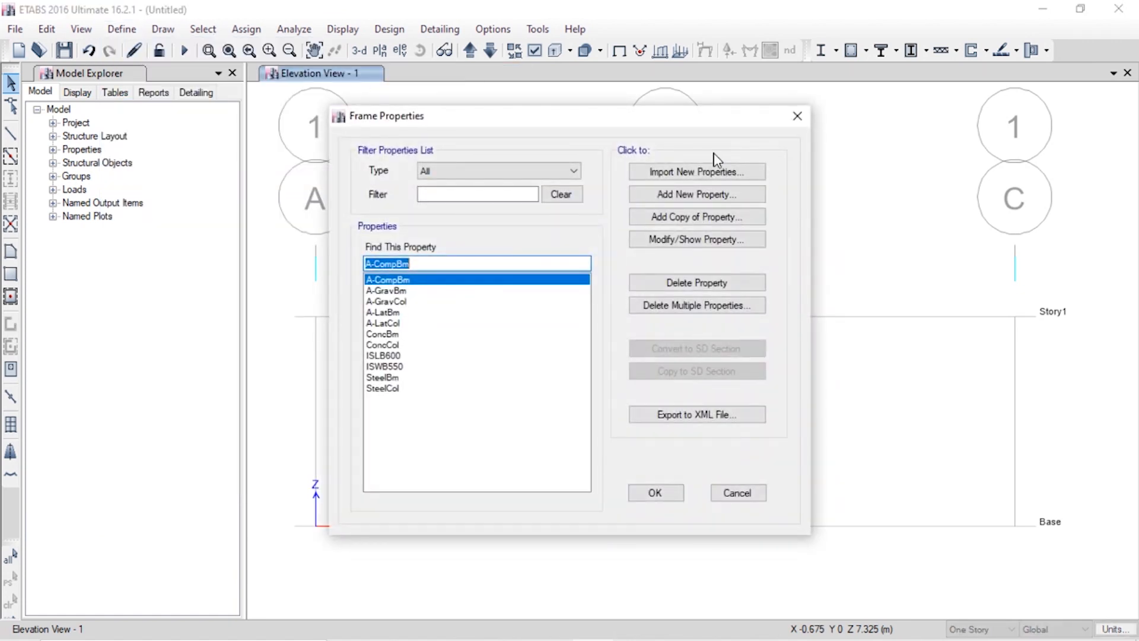
pyautogui.click(719, 194)
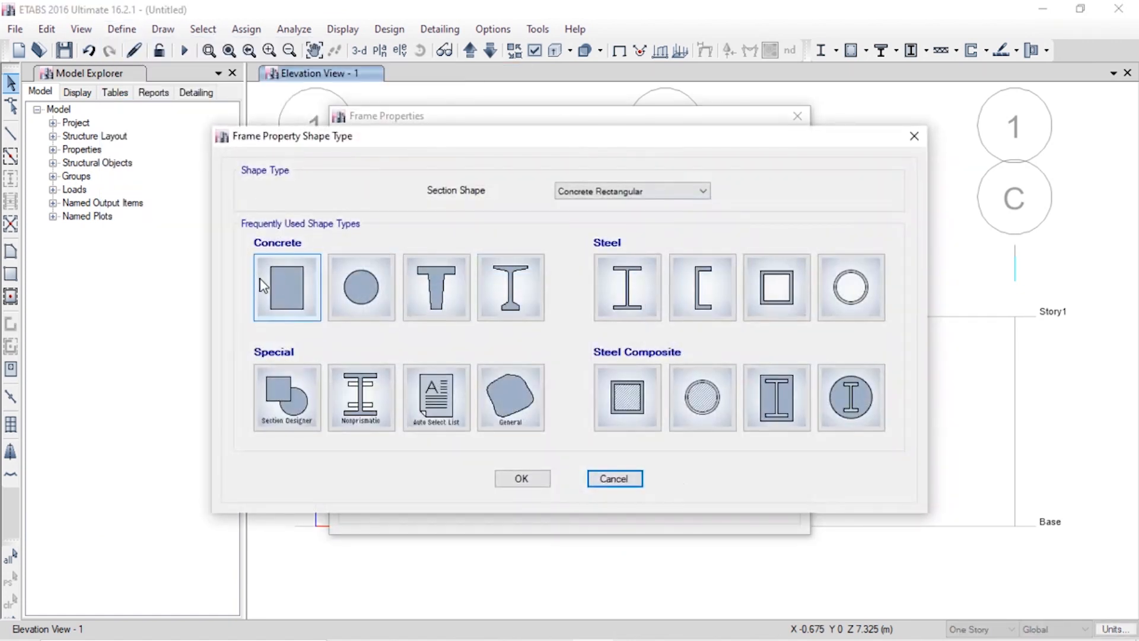
pyautogui.click(280, 286)
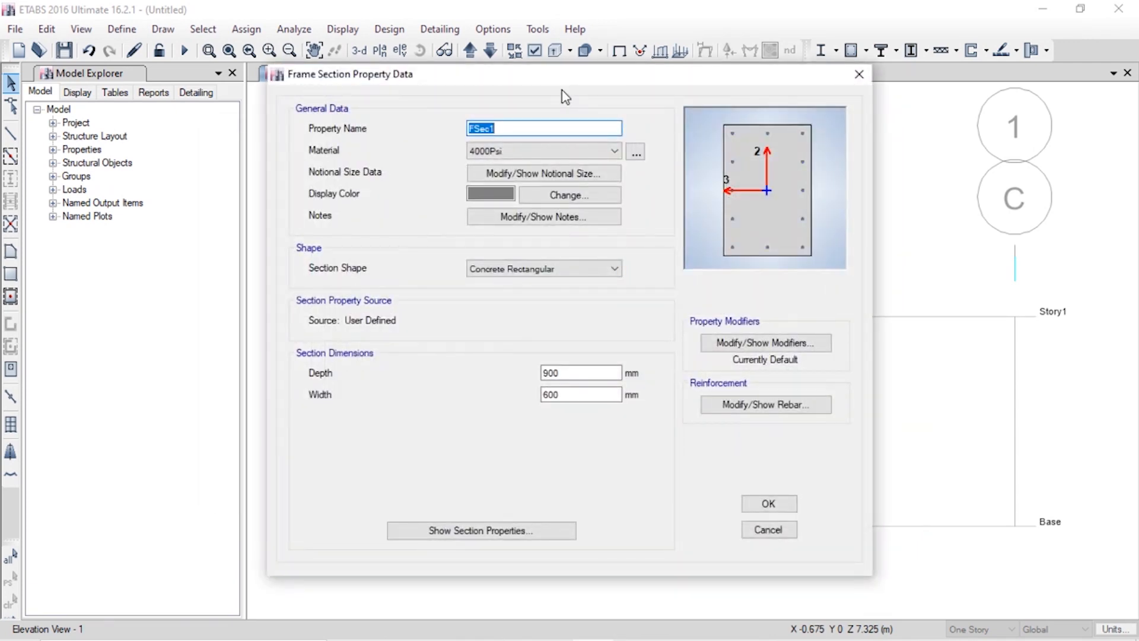
pyautogui.write('Column 150*150')
pyautogui.click(599, 151)
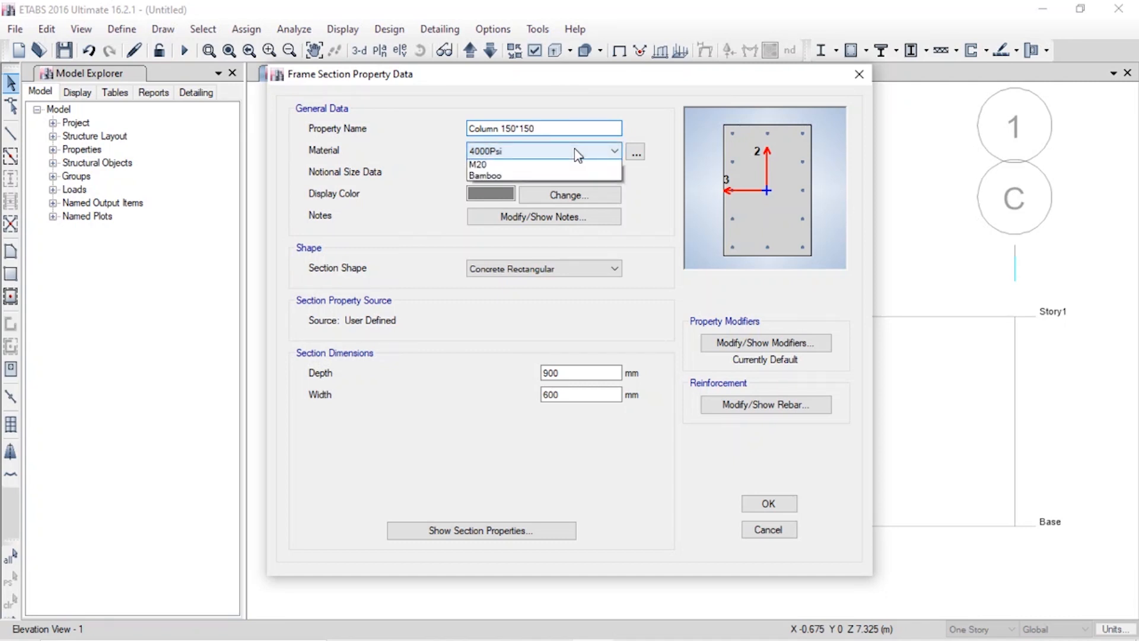
pyautogui.click(516, 218)
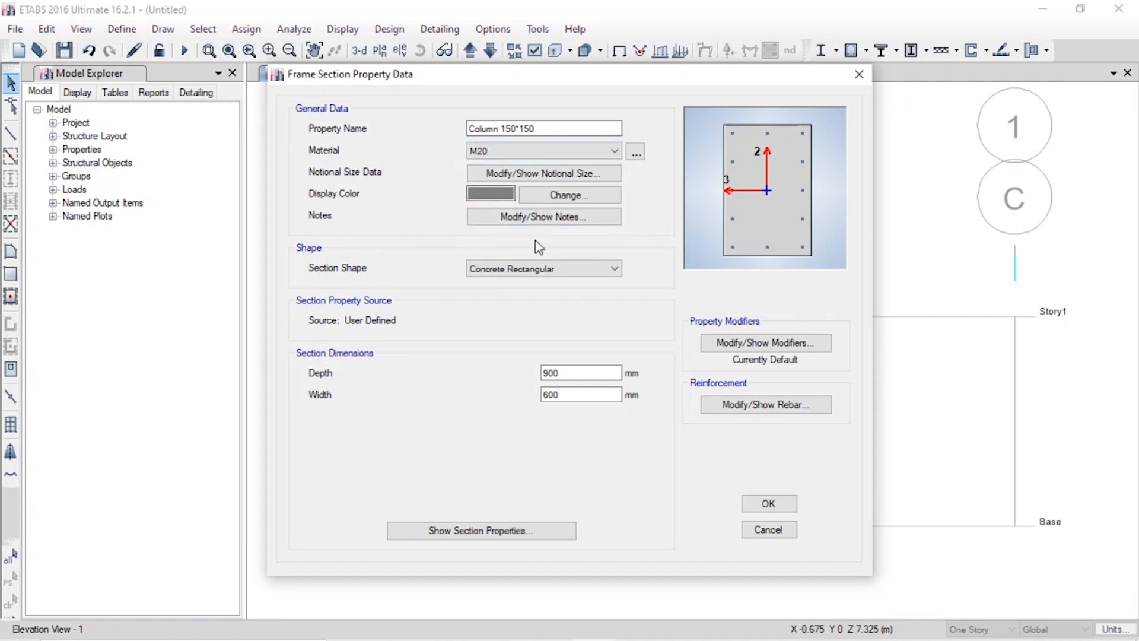
# Step: Set the column section's depth and width to 150 mm each
pyautogui.doubleClick(576, 372)
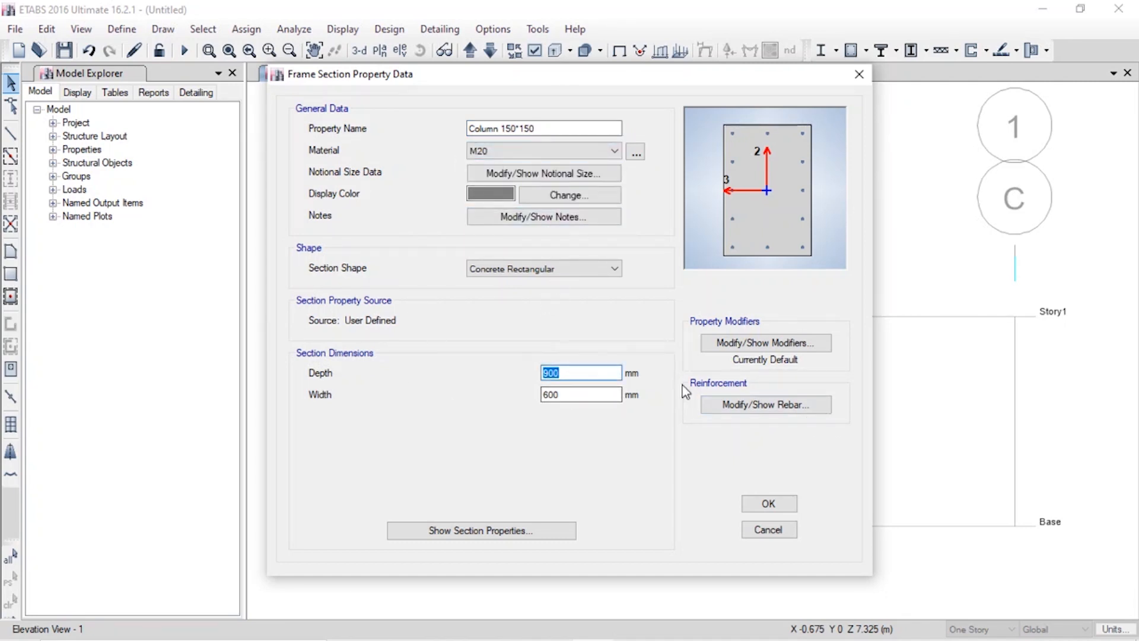
pyautogui.write('150')
pyautogui.press('Tab')
pyautogui.write('150')
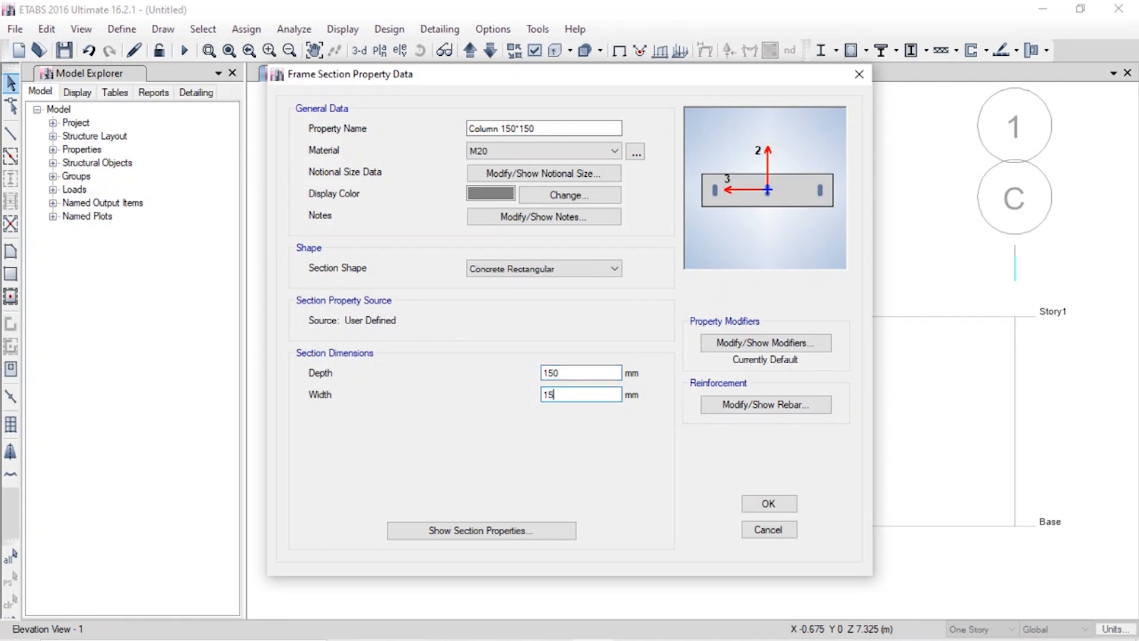
pyautogui.click(577, 377)
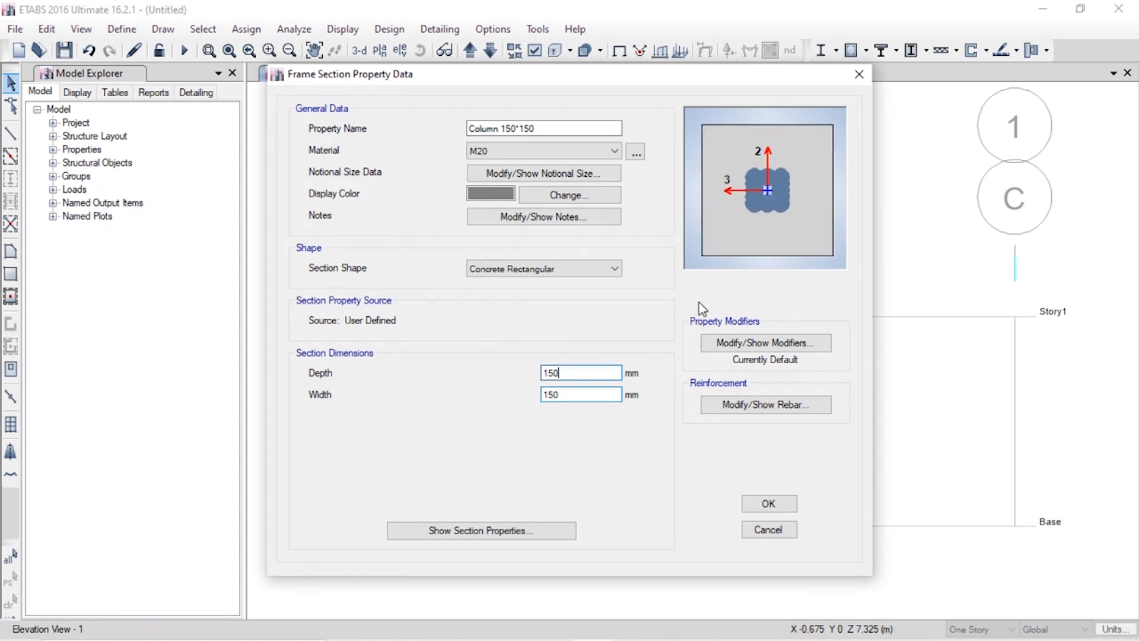
# Step: Set the column's rebar material to Fe345 for both the longitudinal bars and the confinement ties
pyautogui.click(742, 404)
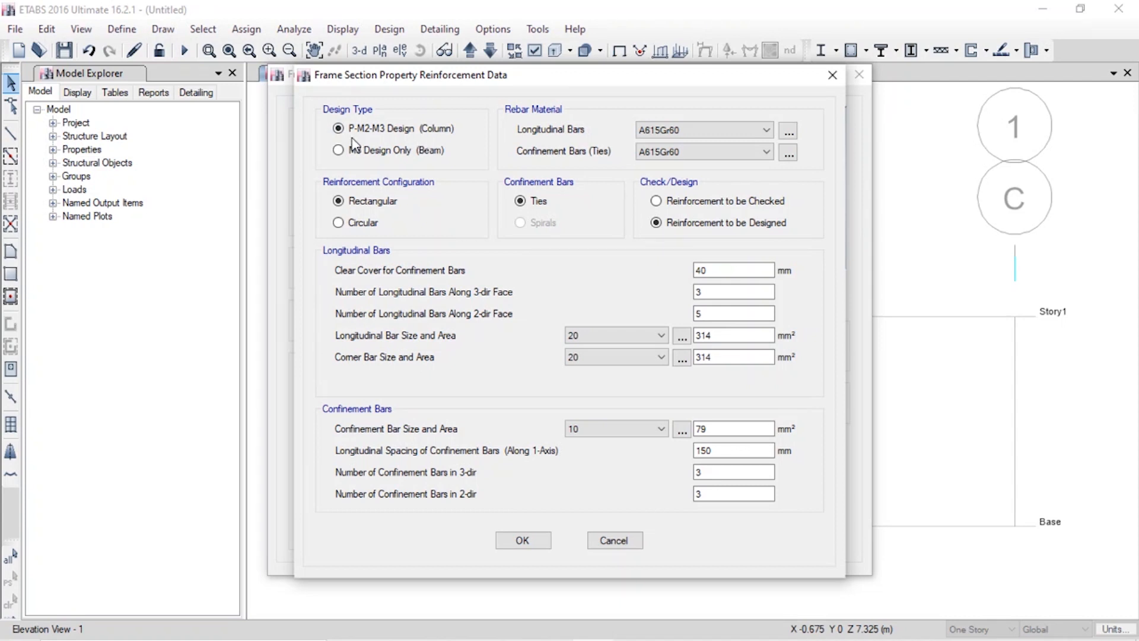
pyautogui.click(694, 130)
pyautogui.click(692, 129)
pyautogui.click(789, 130)
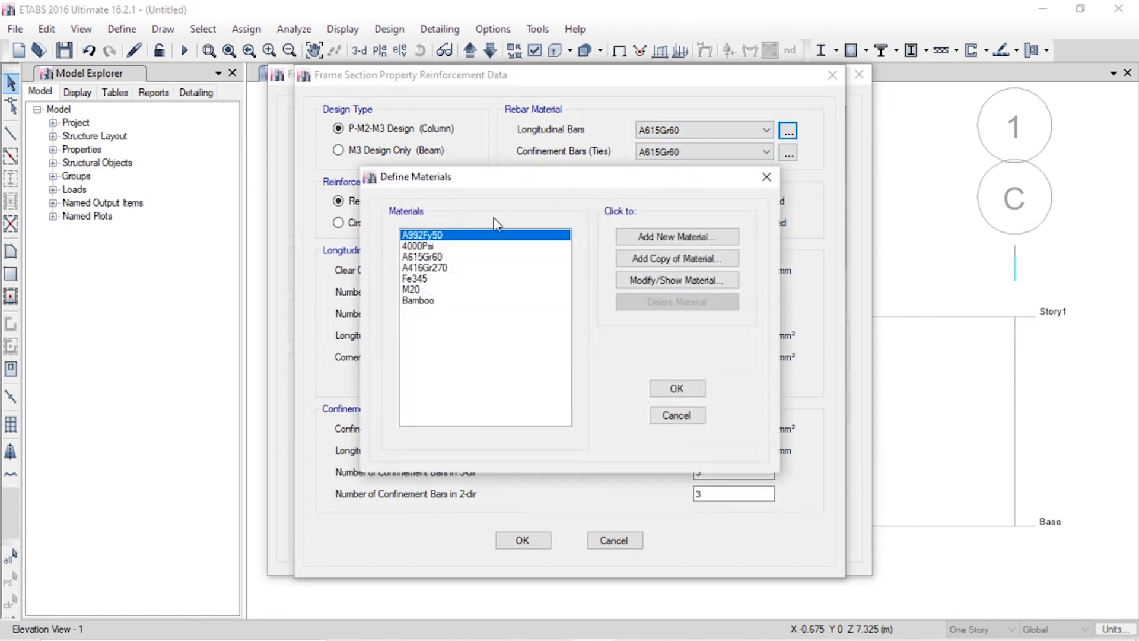
pyautogui.click(436, 279)
pyautogui.click(679, 391)
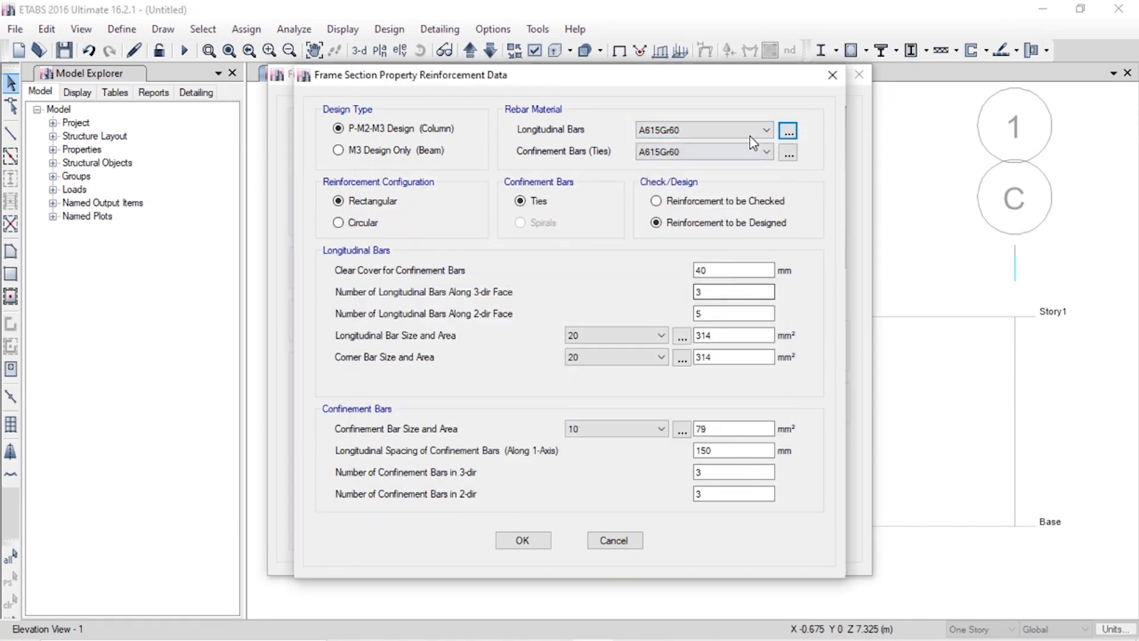
pyautogui.click(711, 130)
pyautogui.click(664, 189)
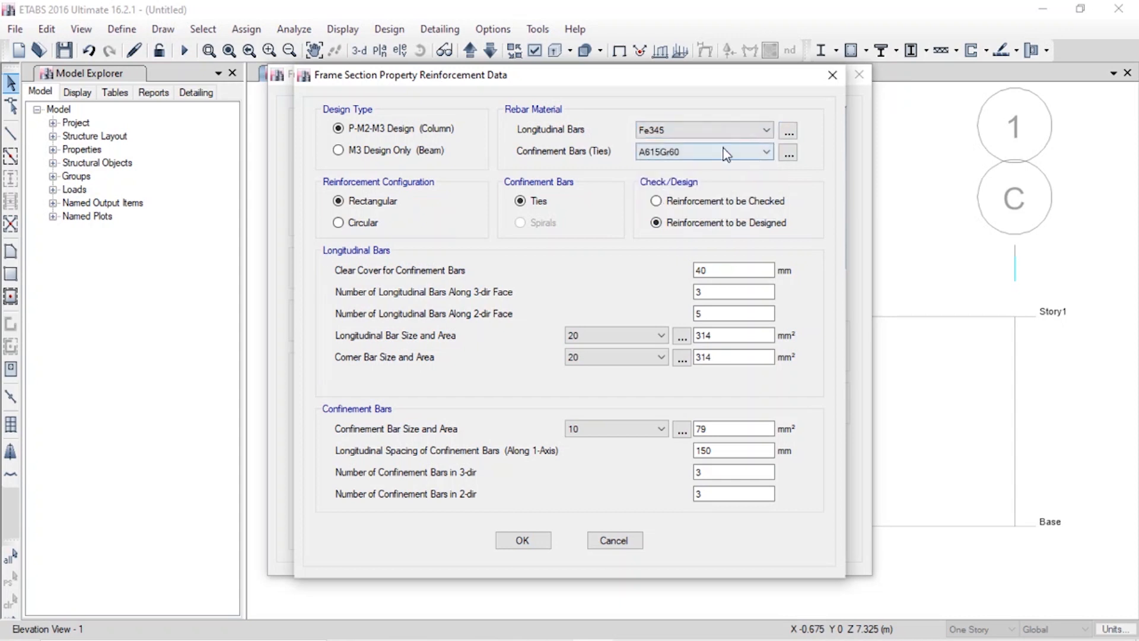
pyautogui.click(714, 152)
pyautogui.click(694, 211)
# Step: Set the column's clear cover to 25 mm and 3 longitudinal bars along the 2-dir face, and accept the section
pyautogui.moveTo(718, 270); pyautogui.dragTo(672, 271)
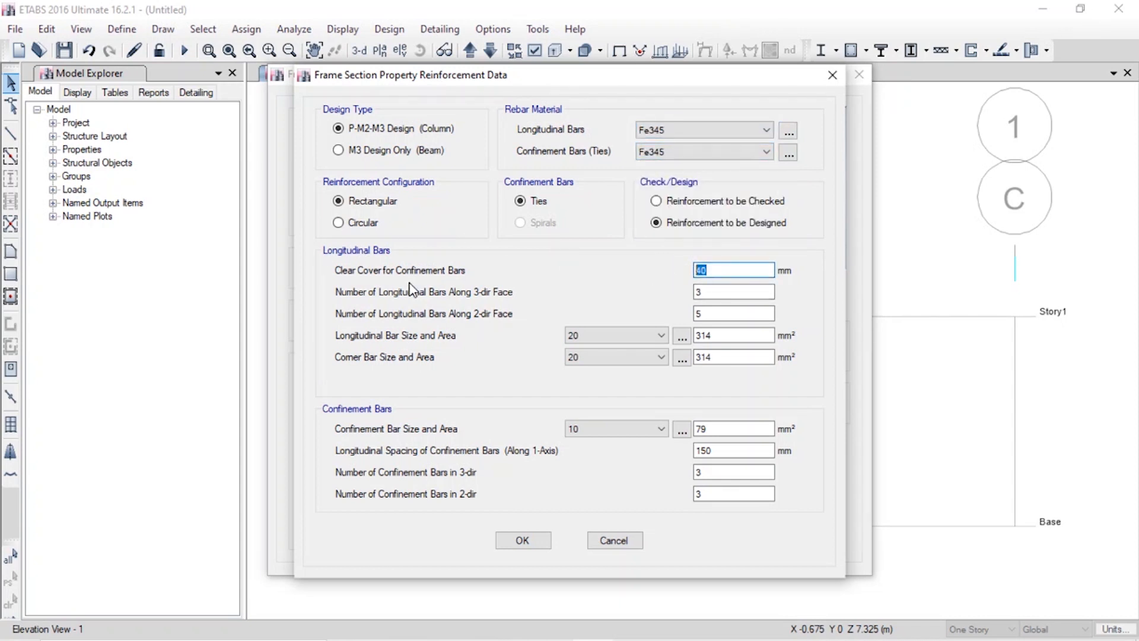
pyautogui.write('25')
pyautogui.click(733, 292)
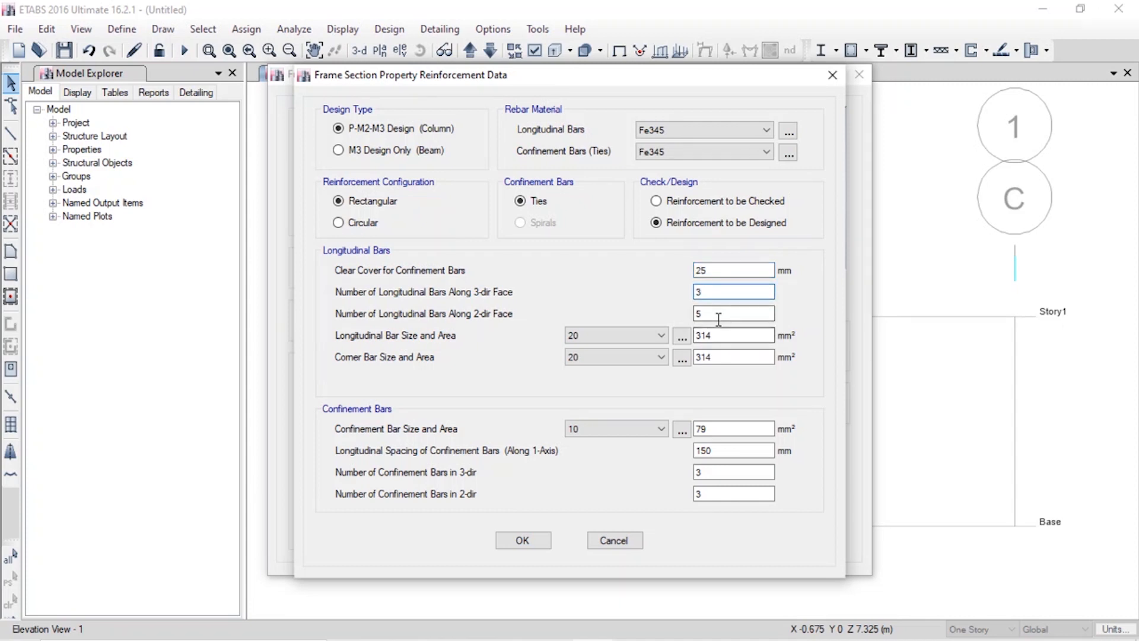
pyautogui.doubleClick(697, 315)
pyautogui.write('3')
pyautogui.click(707, 292)
pyautogui.click(703, 313)
pyautogui.click(521, 537)
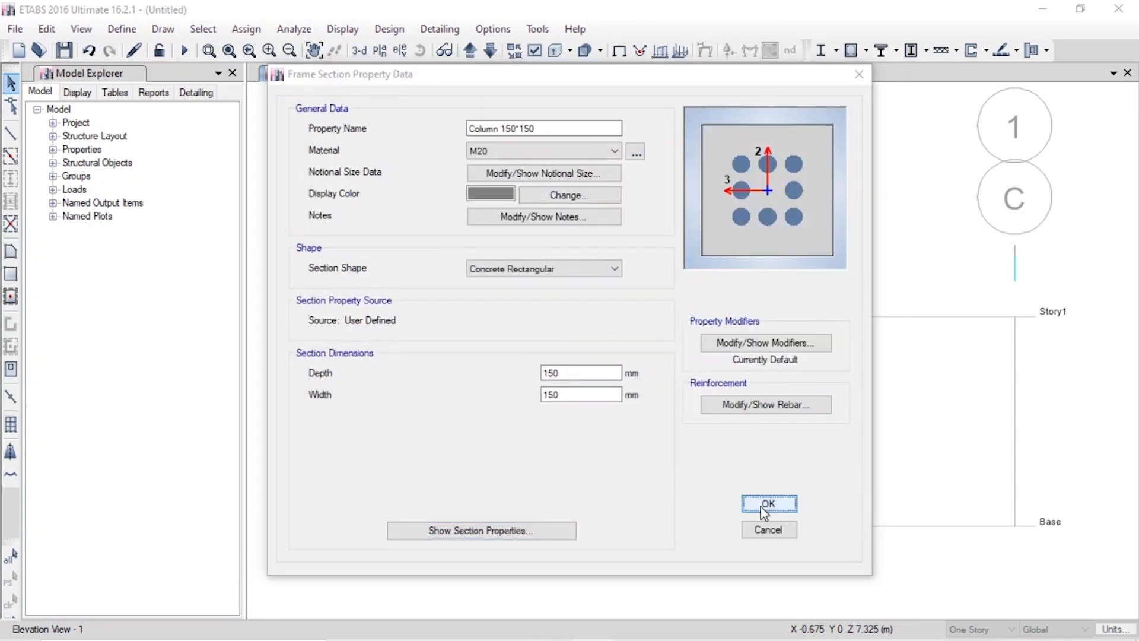
pyautogui.click(767, 504)
# Step: Add a steel pipe frame section named Bamboo and assign it the Bamboo material
pyautogui.click(725, 194)
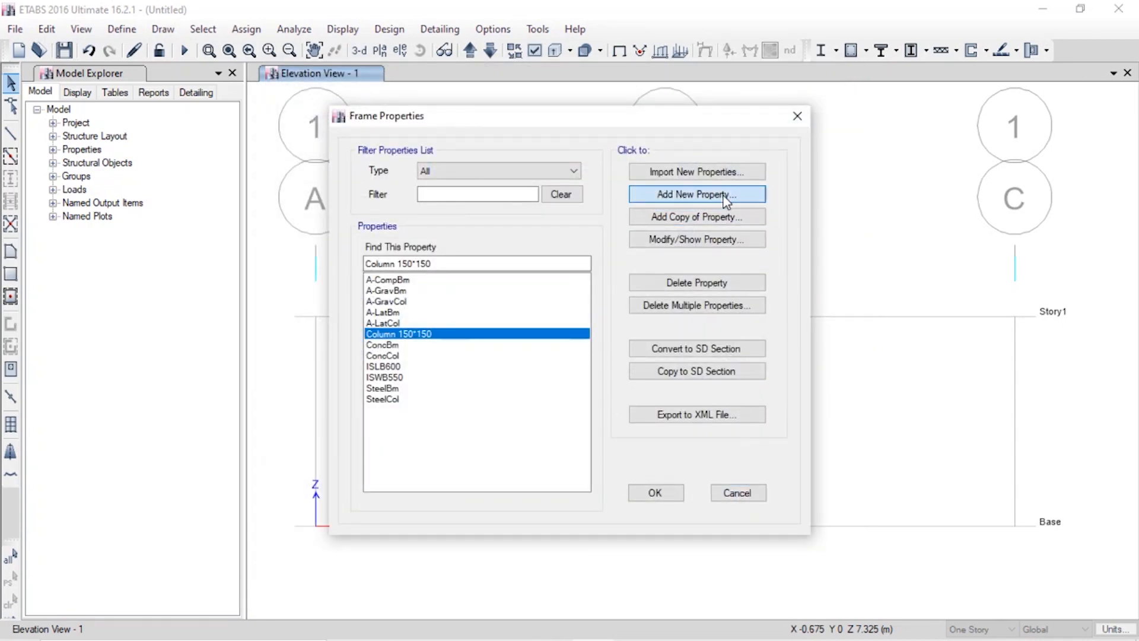
pyautogui.click(833, 296)
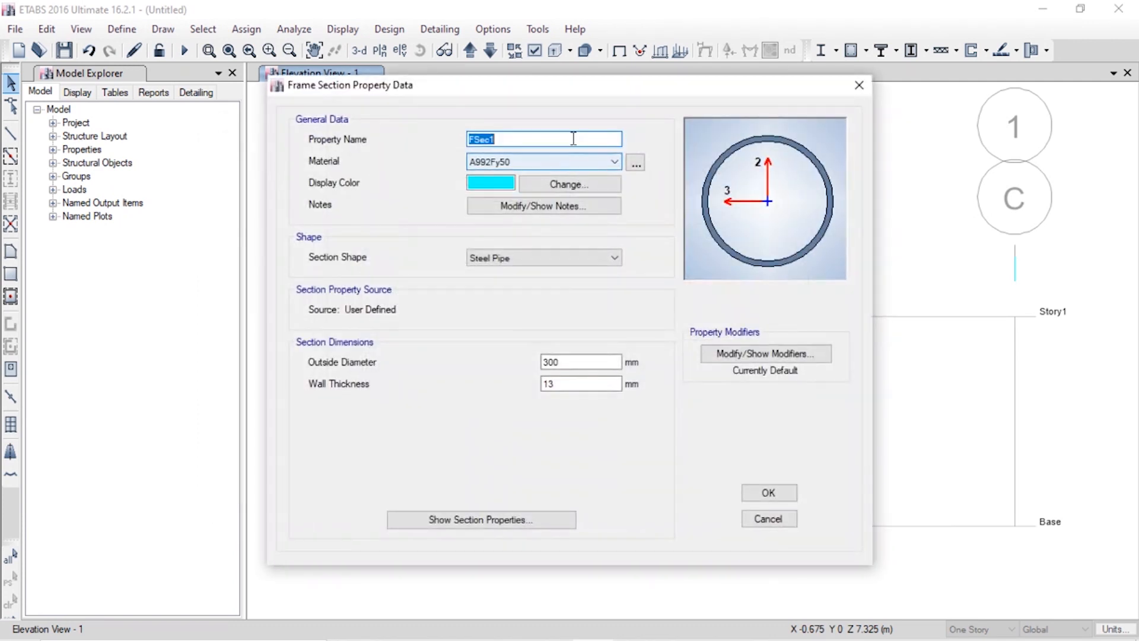
pyautogui.write('Bamboo')
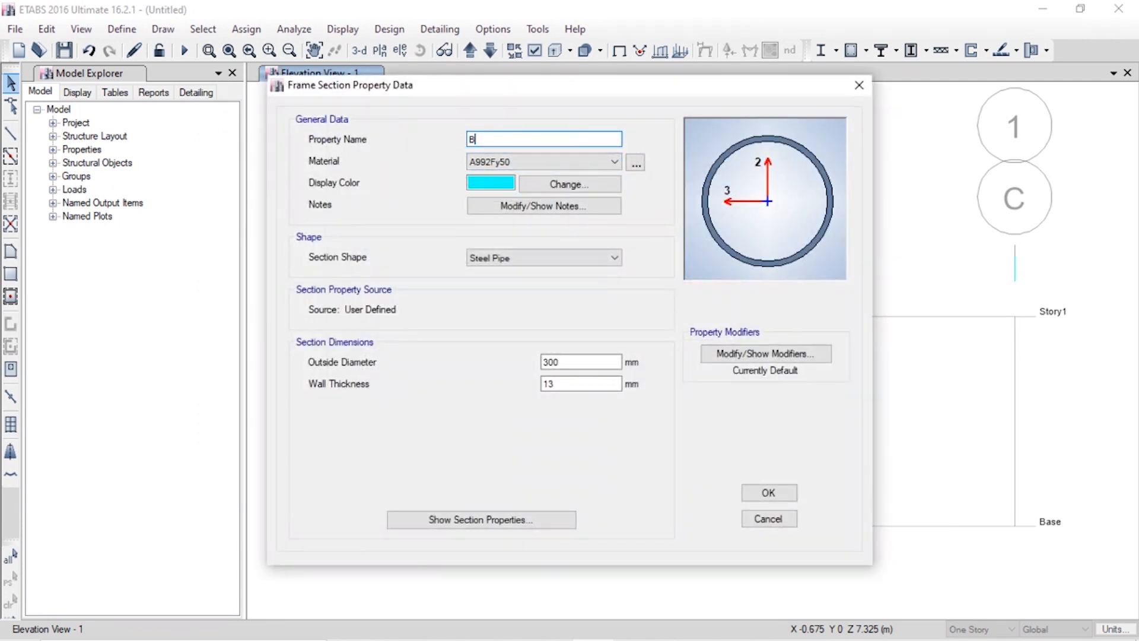
pyautogui.click(474, 162)
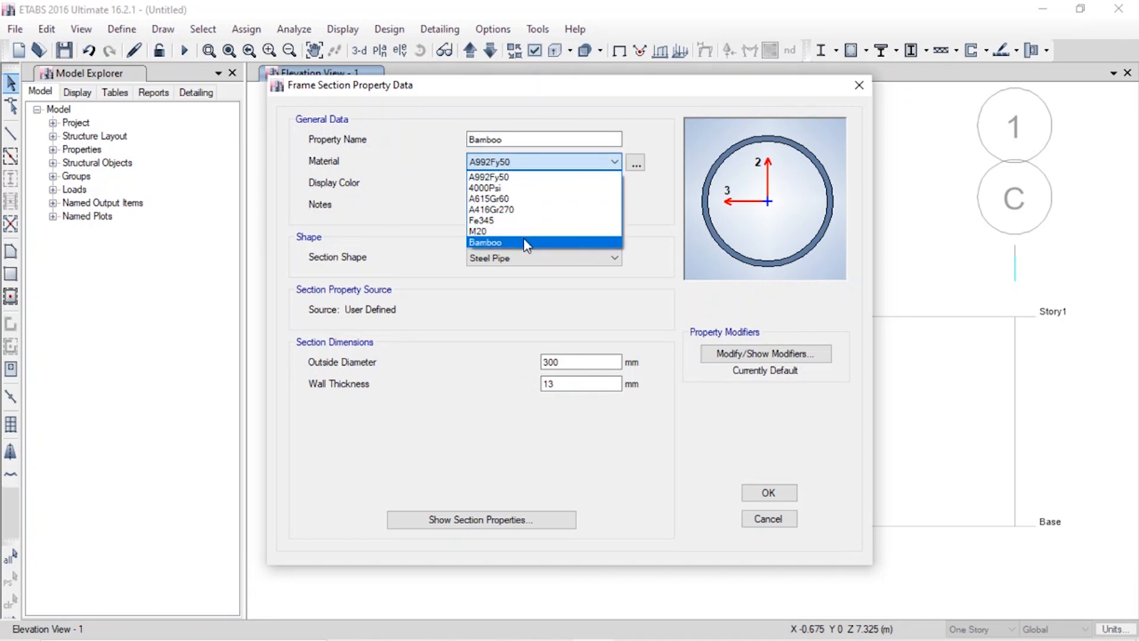
pyautogui.click(505, 242)
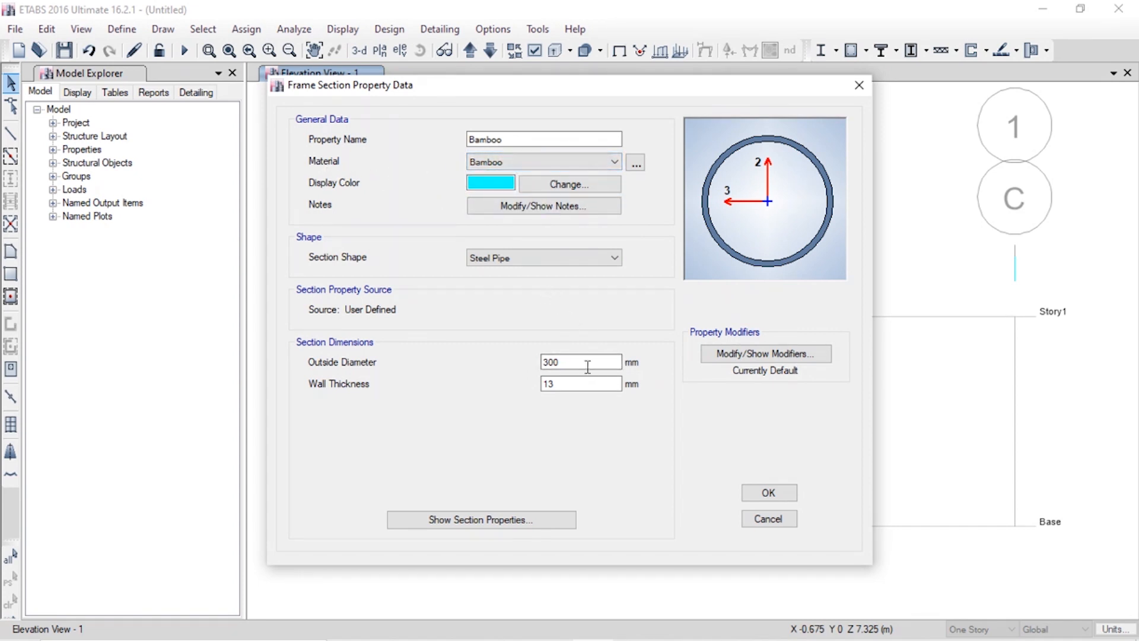
pyautogui.click(501, 258)
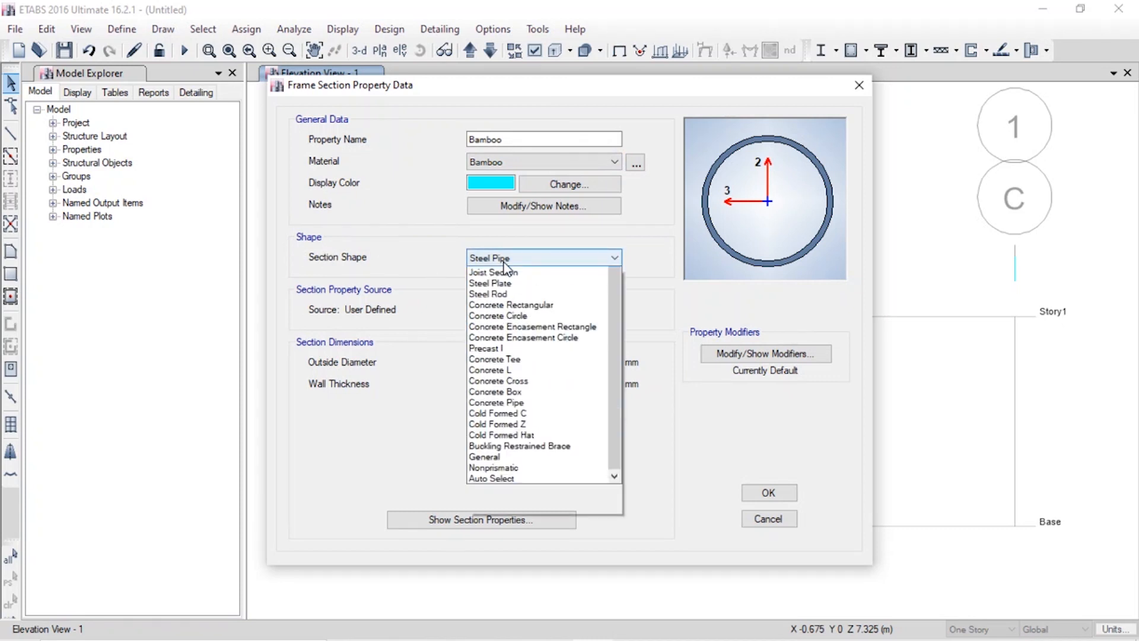
pyautogui.click(503, 261)
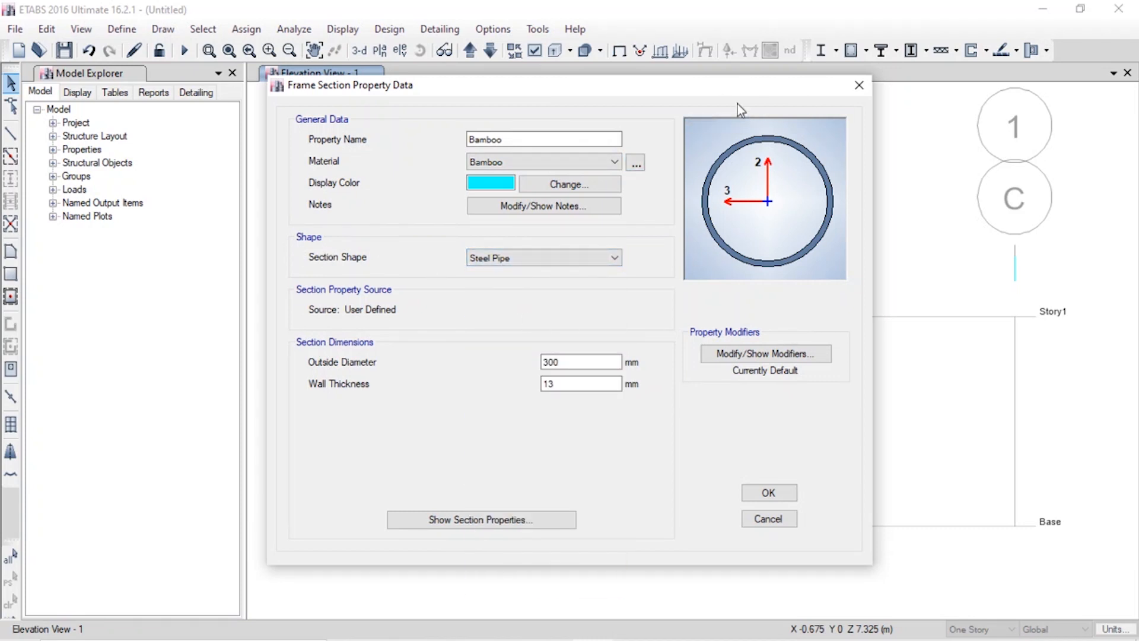
# Step: Set the Bamboo pipe's outside diameter to 125 mm and wall thickness to 18 mm, and accept the frame properties
pyautogui.doubleClick(572, 362)
pyautogui.write('125')
pyautogui.doubleClick(565, 384)
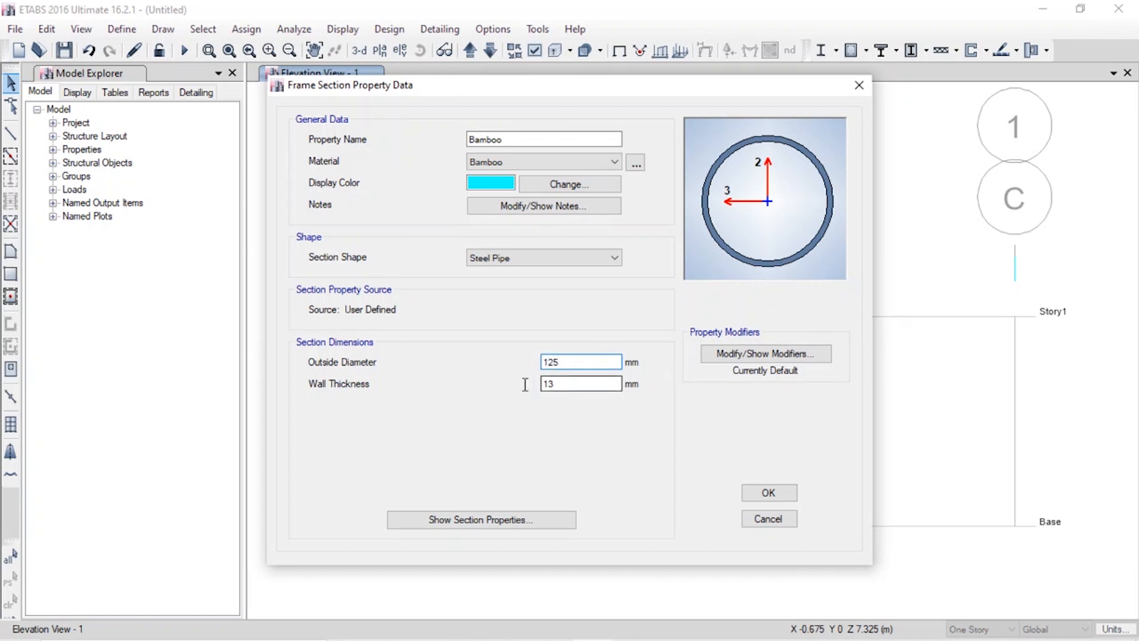
pyautogui.write('1')
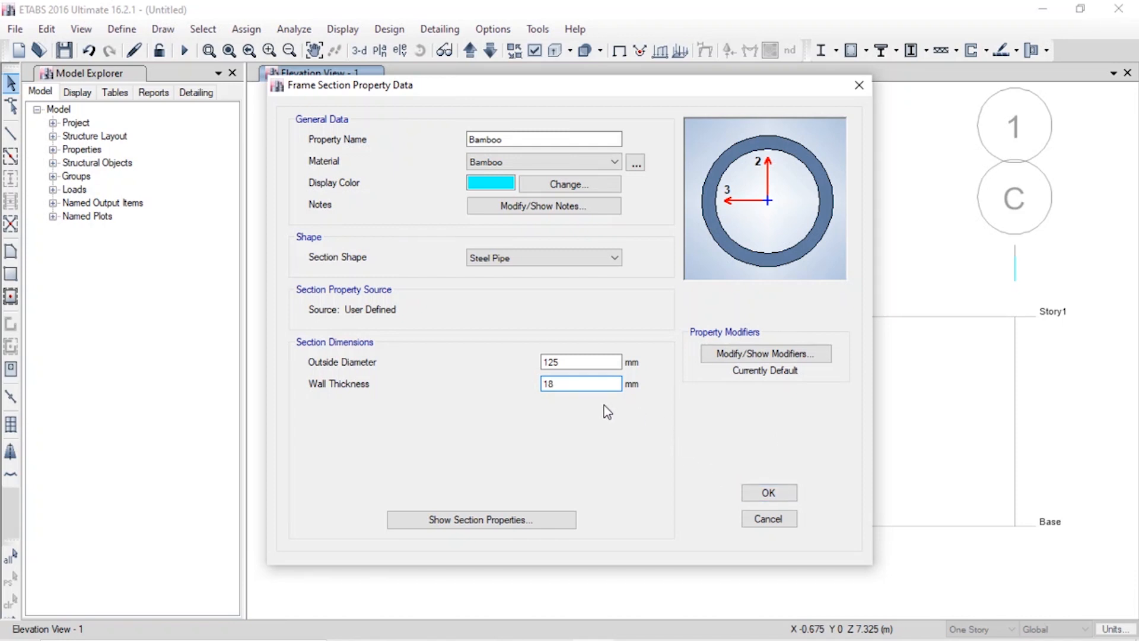
pyautogui.click(761, 495)
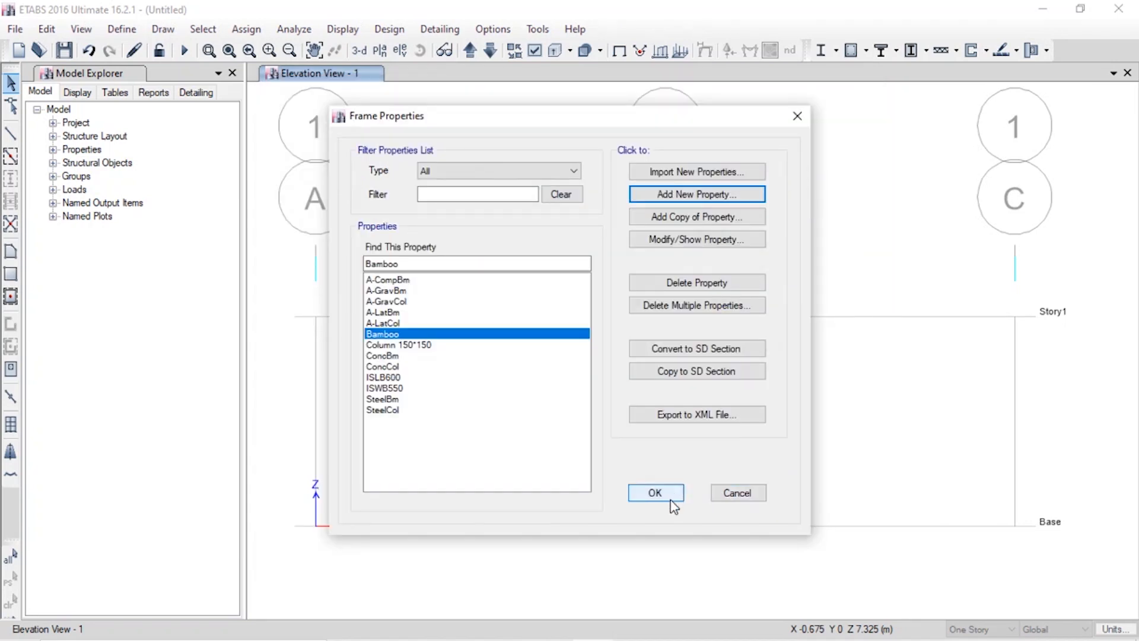
pyautogui.click(655, 493)
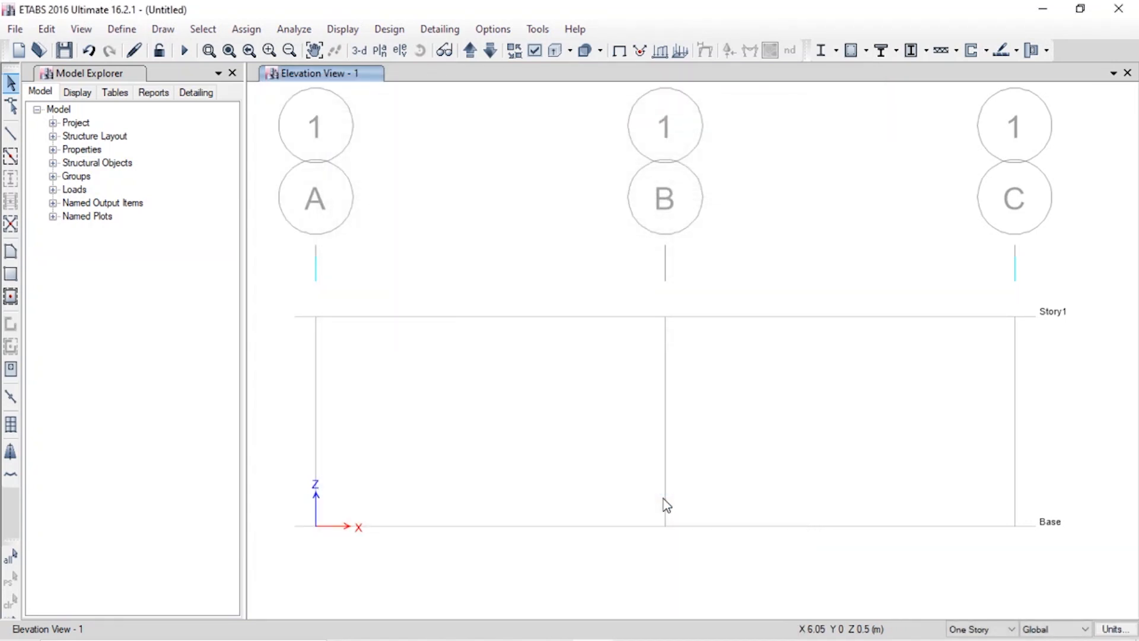
# Step: Open the Slab1 slab section for editing and set its slab material to M20
pyautogui.click(120, 29)
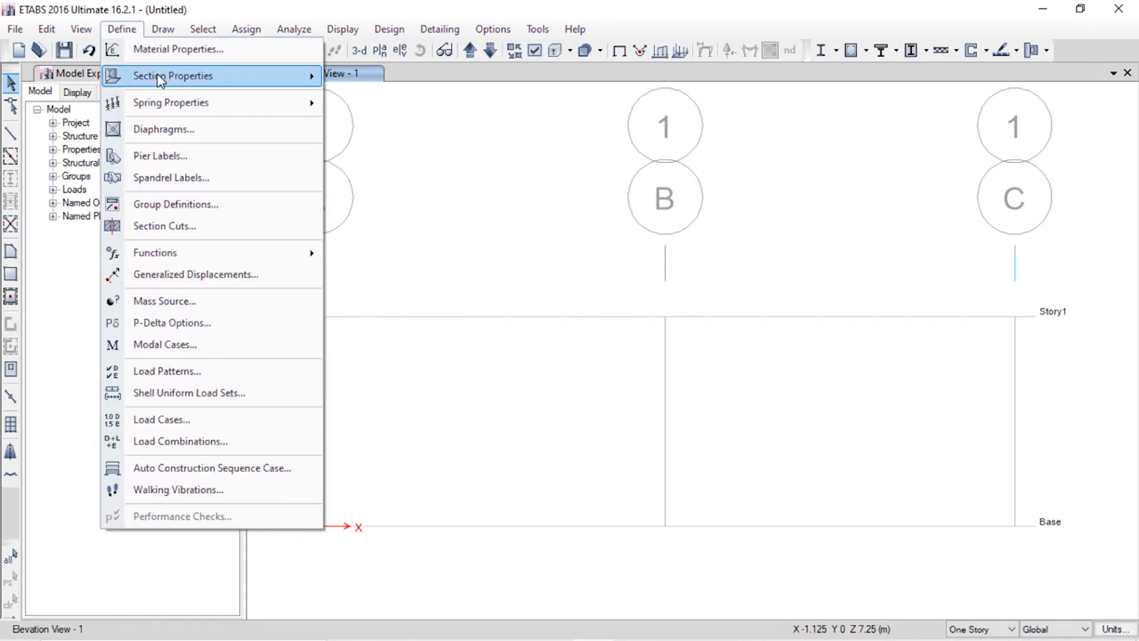
pyautogui.moveTo(311, 77)
pyautogui.click(392, 127)
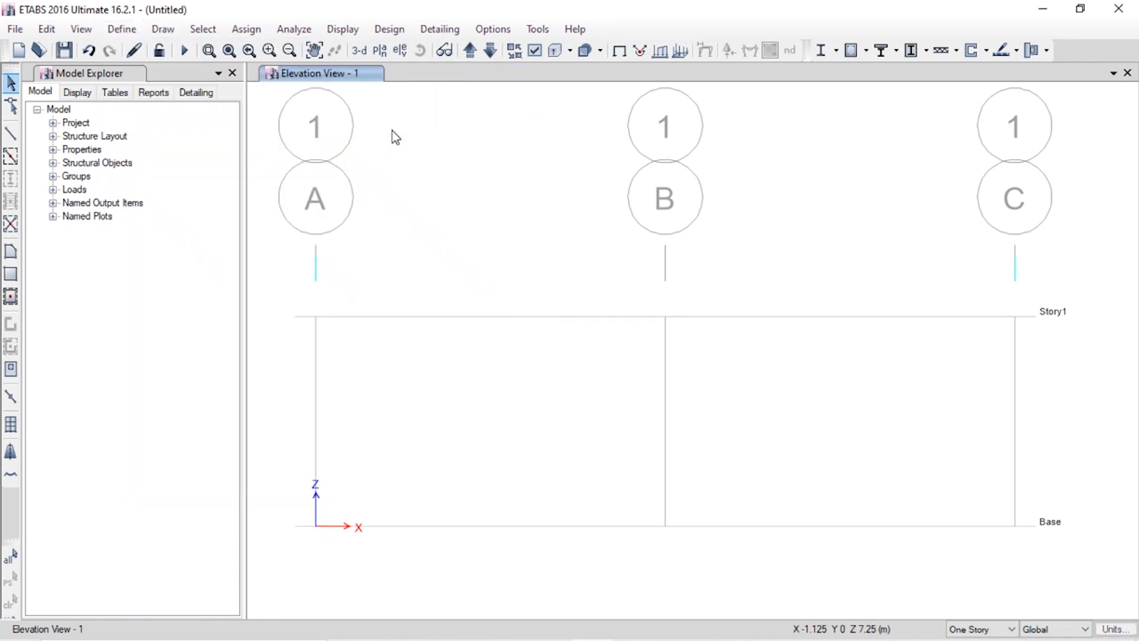
pyautogui.doubleClick(474, 275)
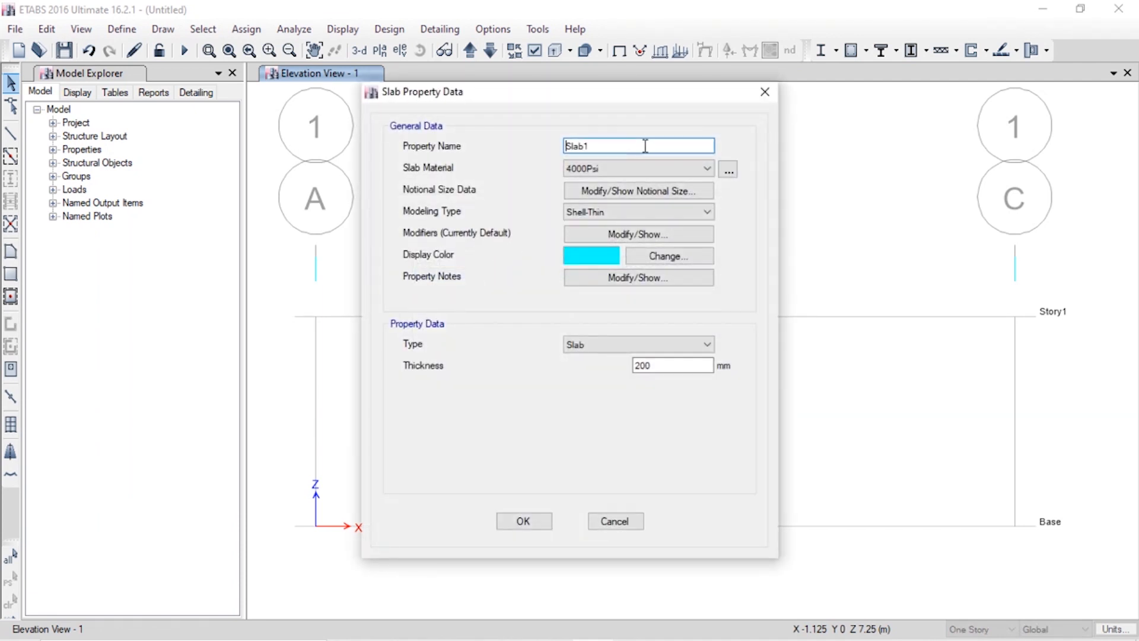
pyautogui.doubleClick(645, 146)
pyautogui.click(628, 173)
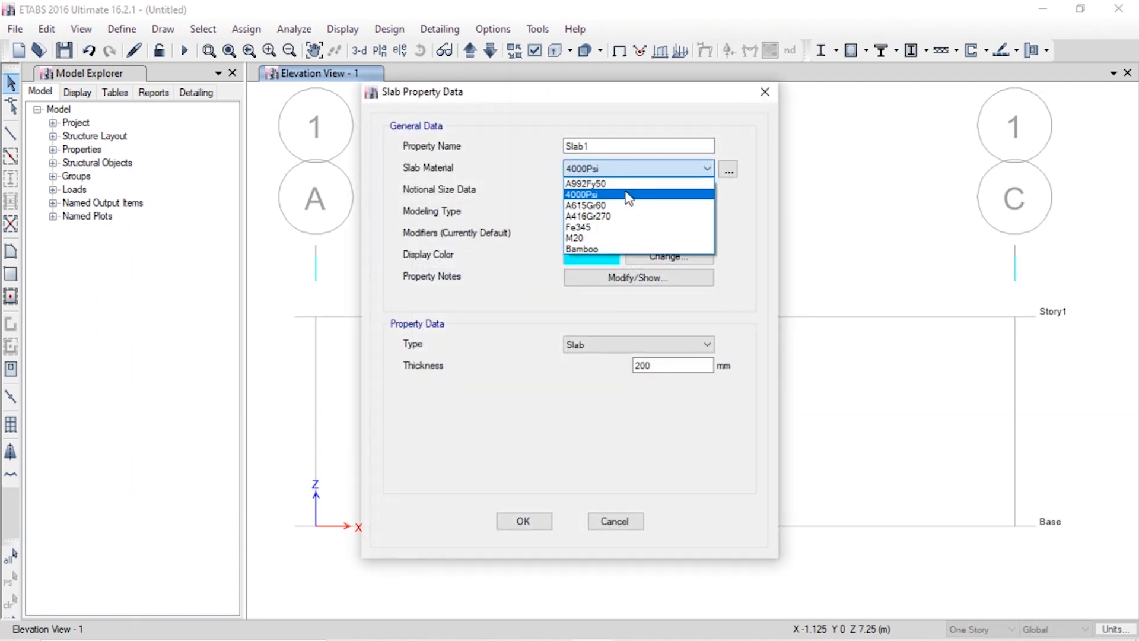
pyautogui.click(621, 238)
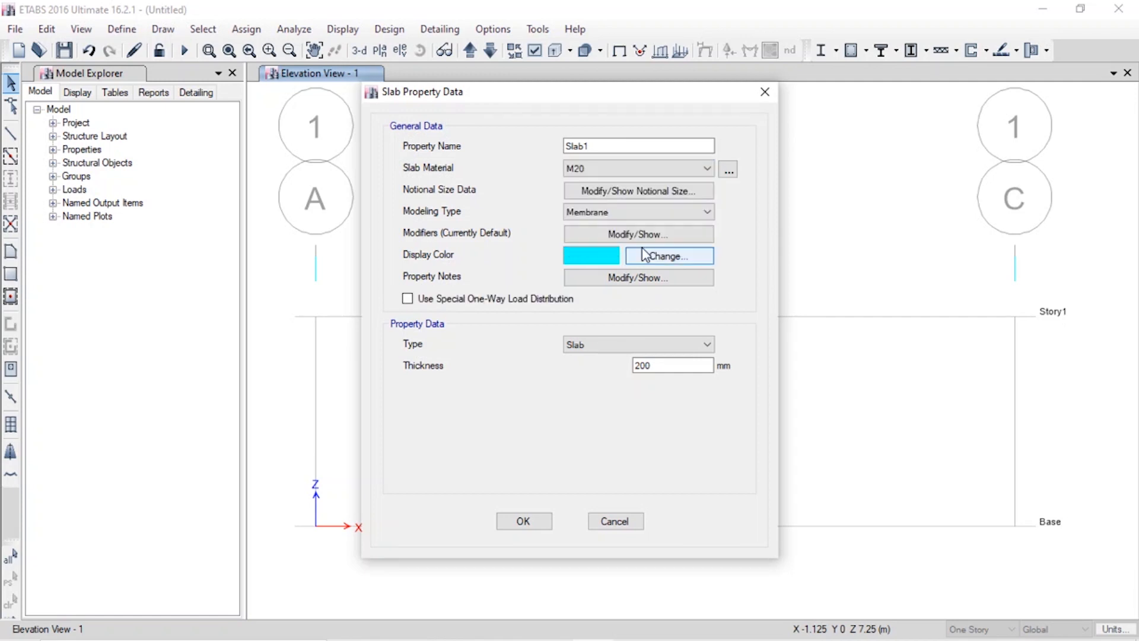
# Step: Set Slab1's modeling type to Shell-Thin with property type Slab, and accept the slab properties
pyautogui.click(643, 213)
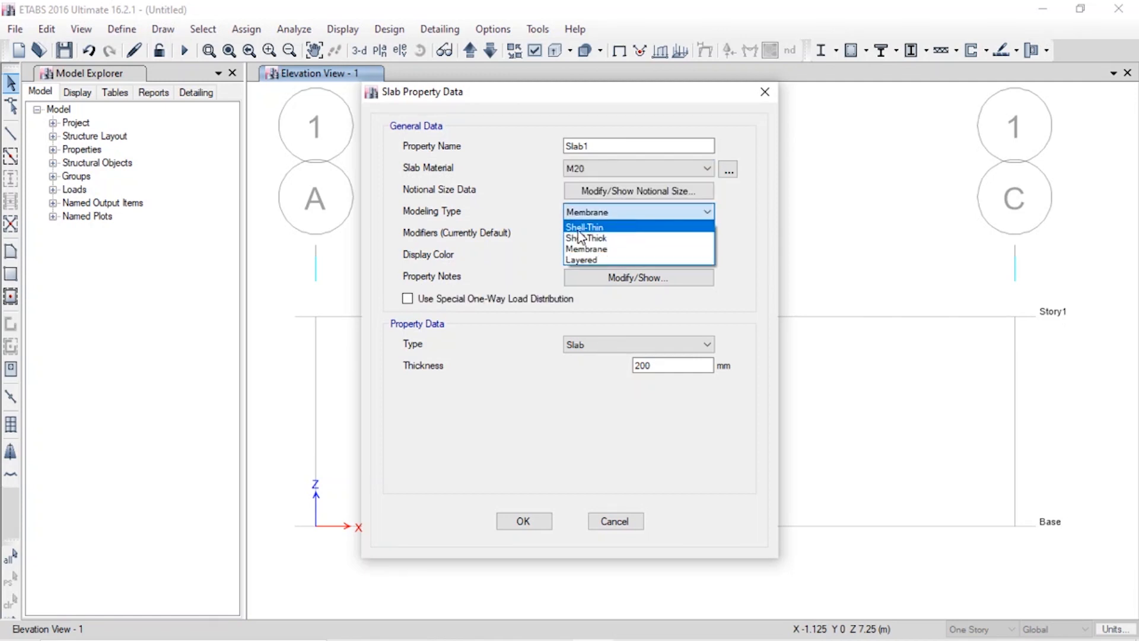
pyautogui.click(625, 225)
pyautogui.moveTo(679, 366); pyautogui.dragTo(570, 362)
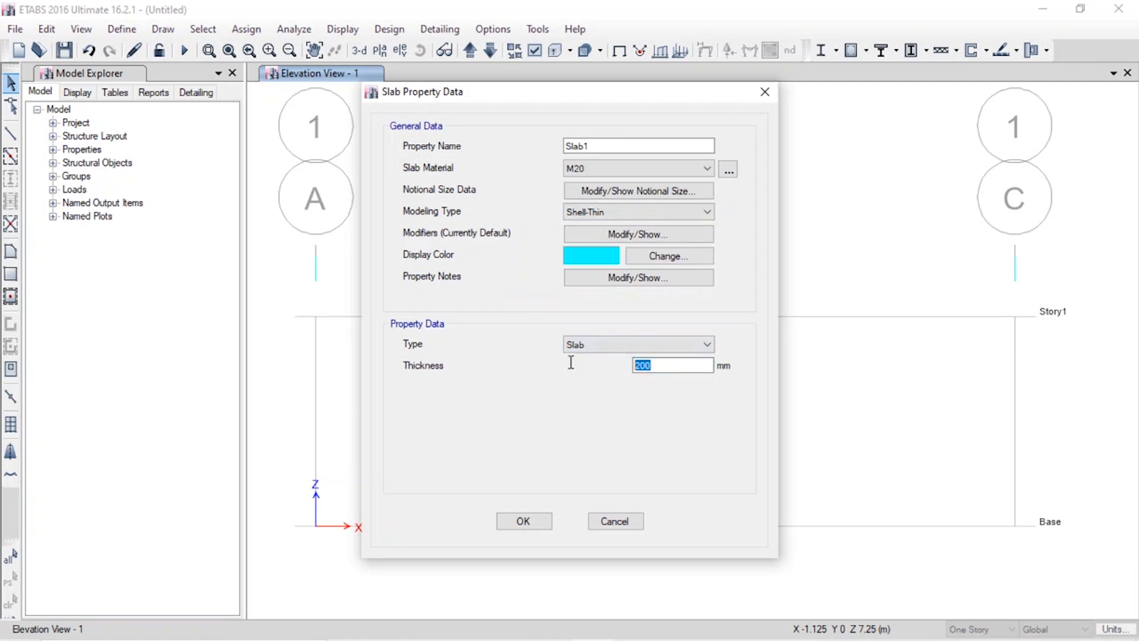
pyautogui.click(650, 338)
pyautogui.click(651, 345)
pyautogui.click(522, 521)
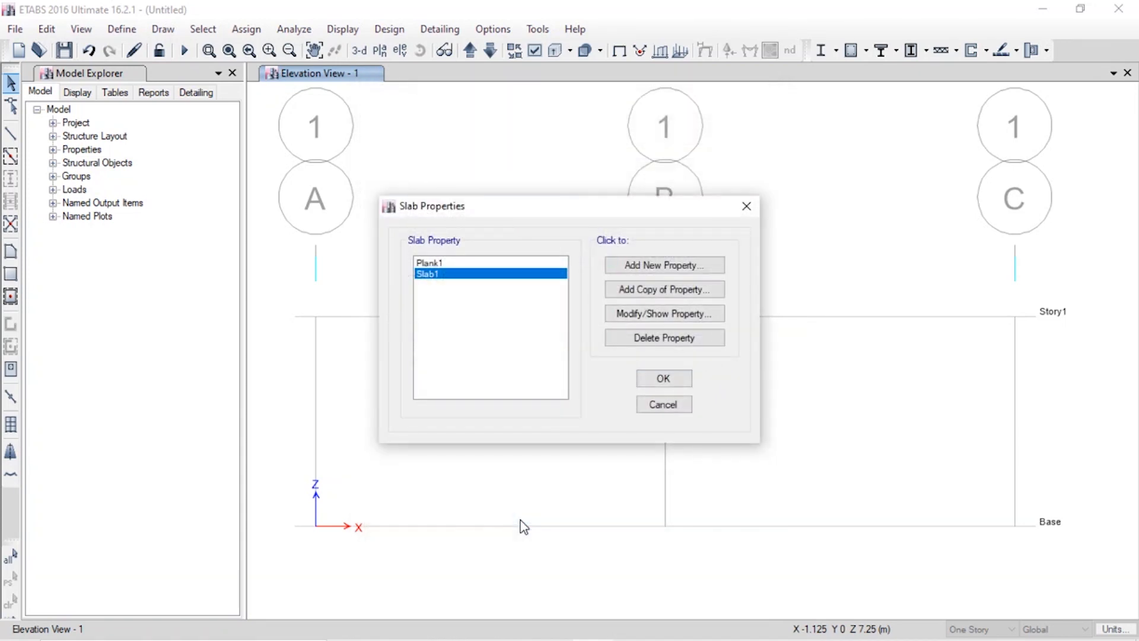
pyautogui.click(655, 383)
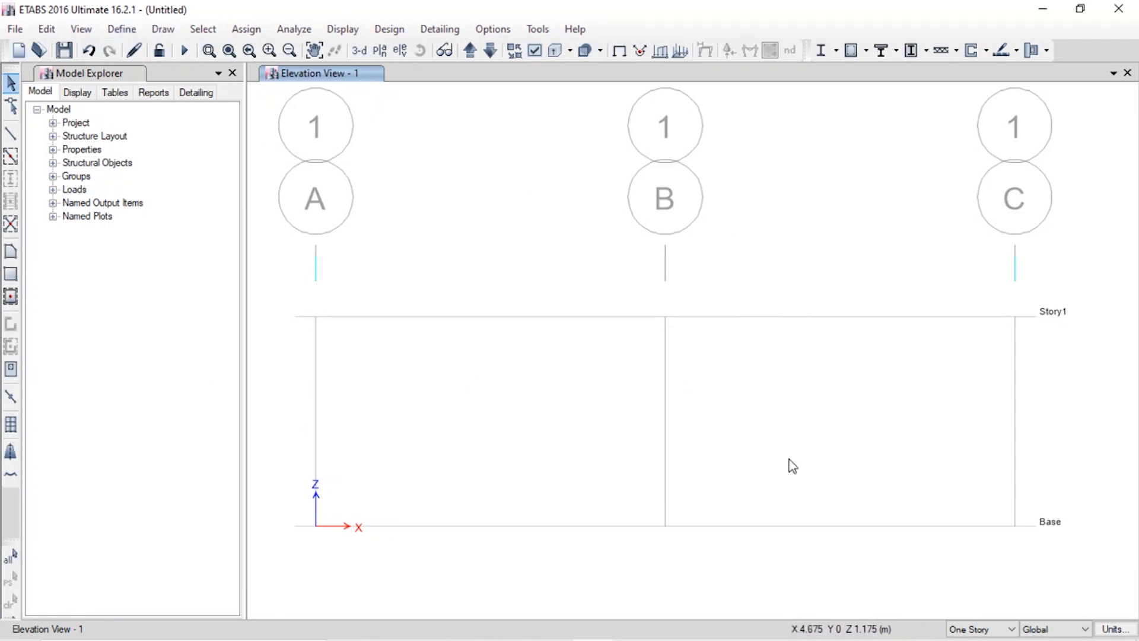
pyautogui.click(9, 138)
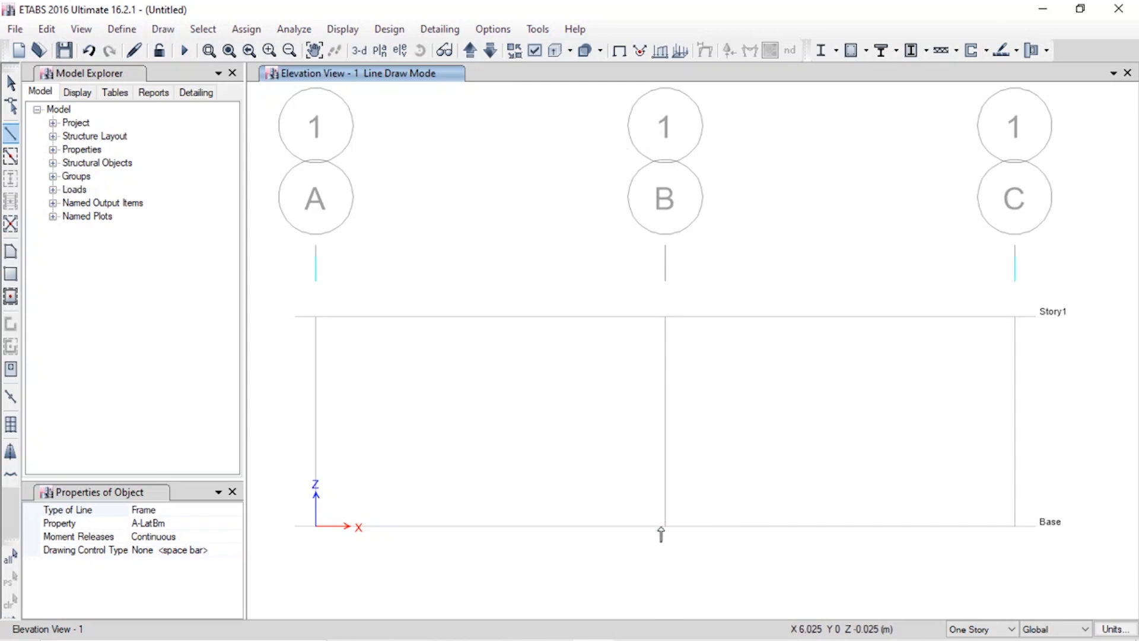
pyautogui.click(233, 523)
pyautogui.click(235, 523)
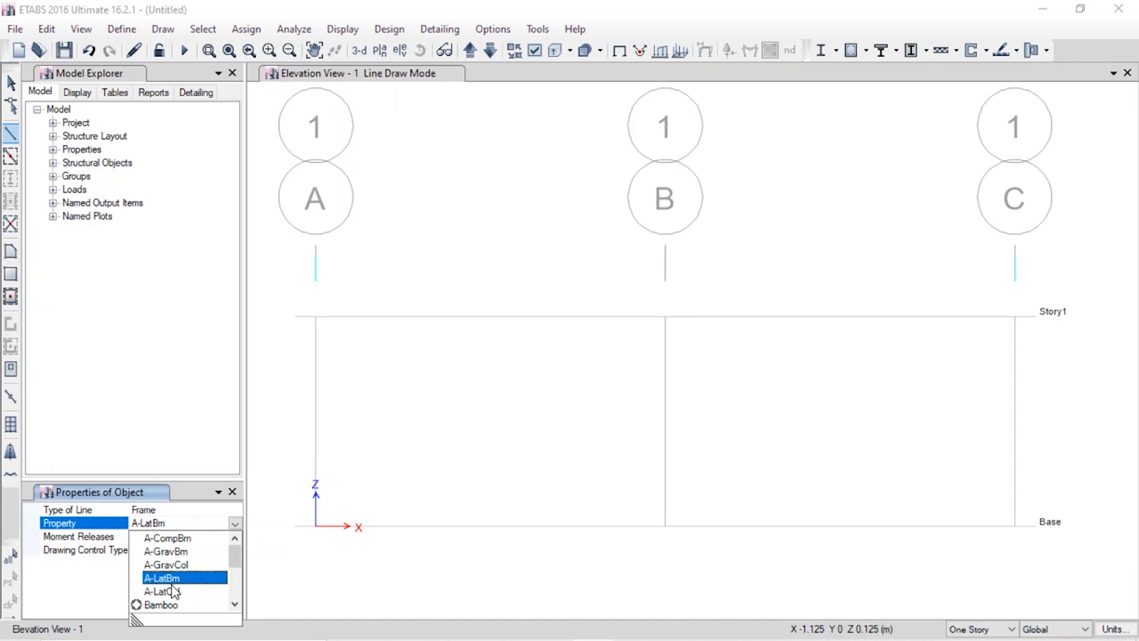
# Step: Draw a joint object above Story1 on grid line B of elevation 1, using a Z offset of 900 mm
pyautogui.click(162, 29)
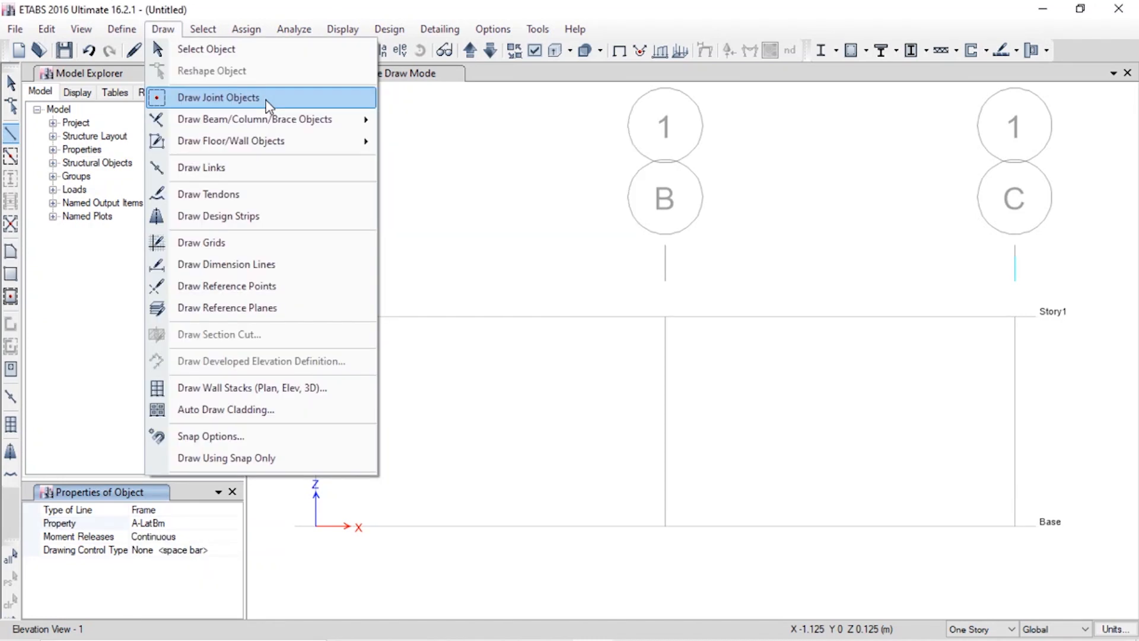
pyautogui.click(268, 99)
pyautogui.click(153, 537)
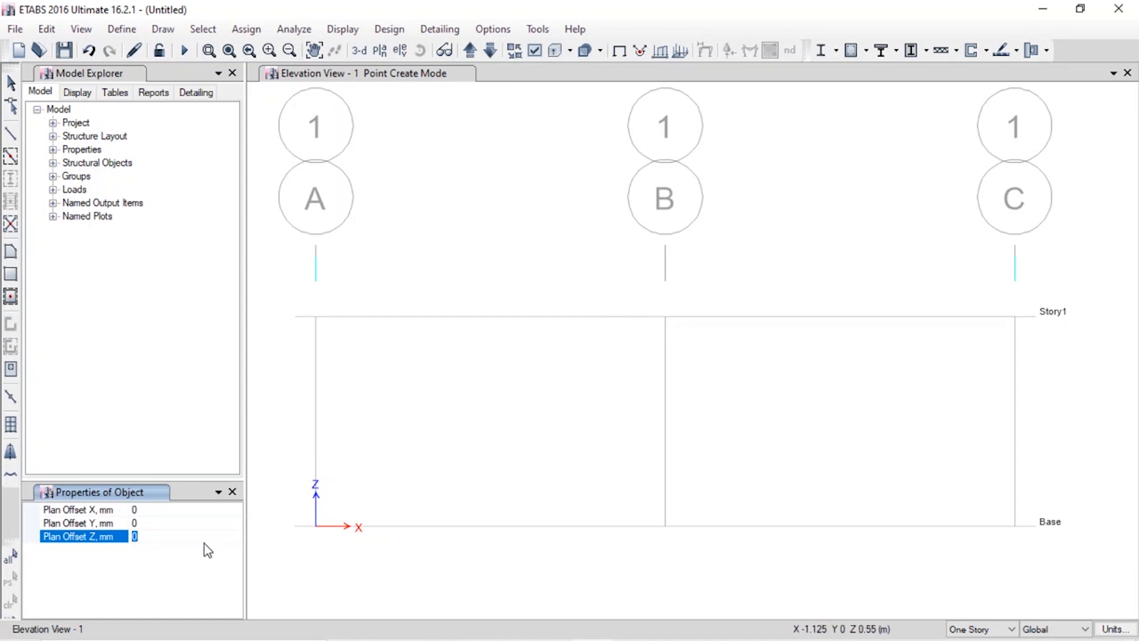
pyautogui.write('900')
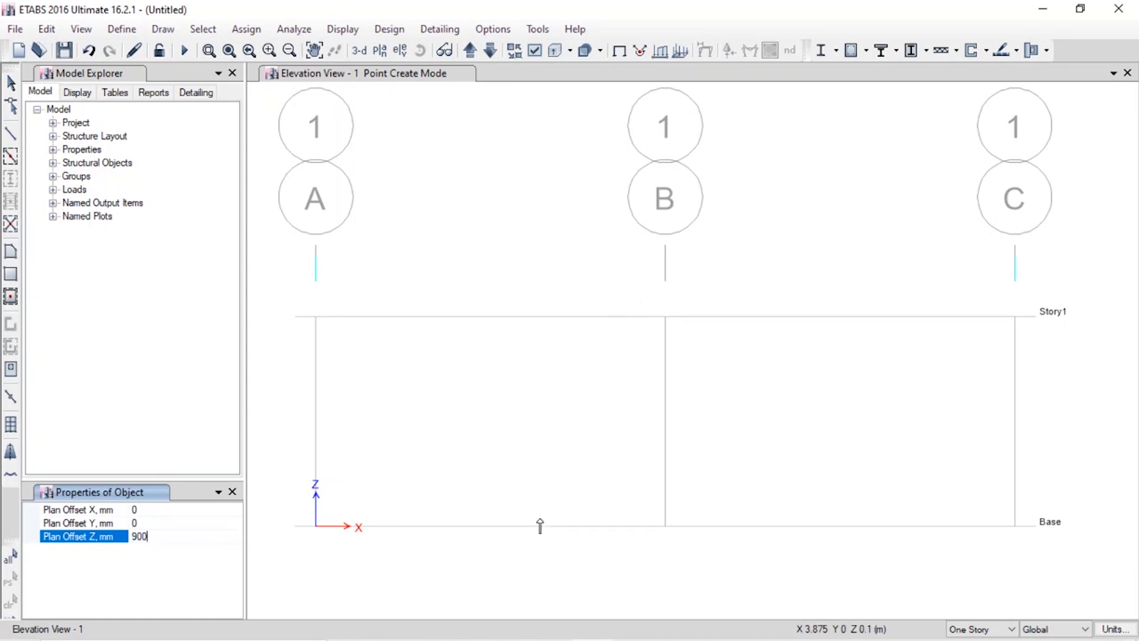
pyautogui.click(665, 317)
pyautogui.press('Escape')
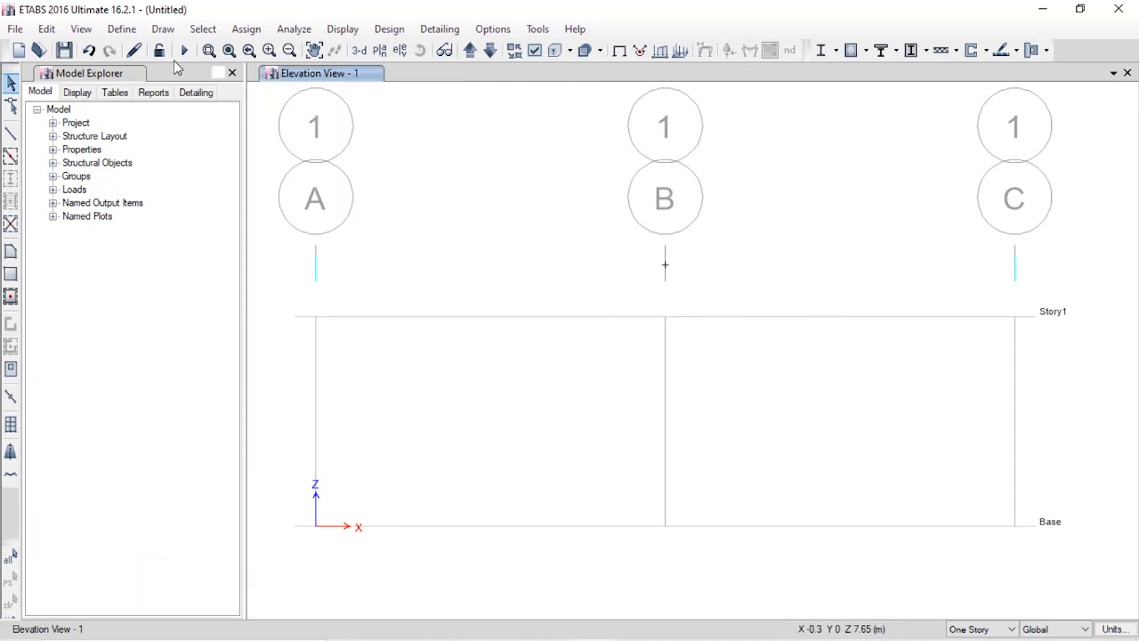
# Step: Draw a Column 150*150 frame on grid line B from the Base up to the joint above Story1
pyautogui.click(11, 133)
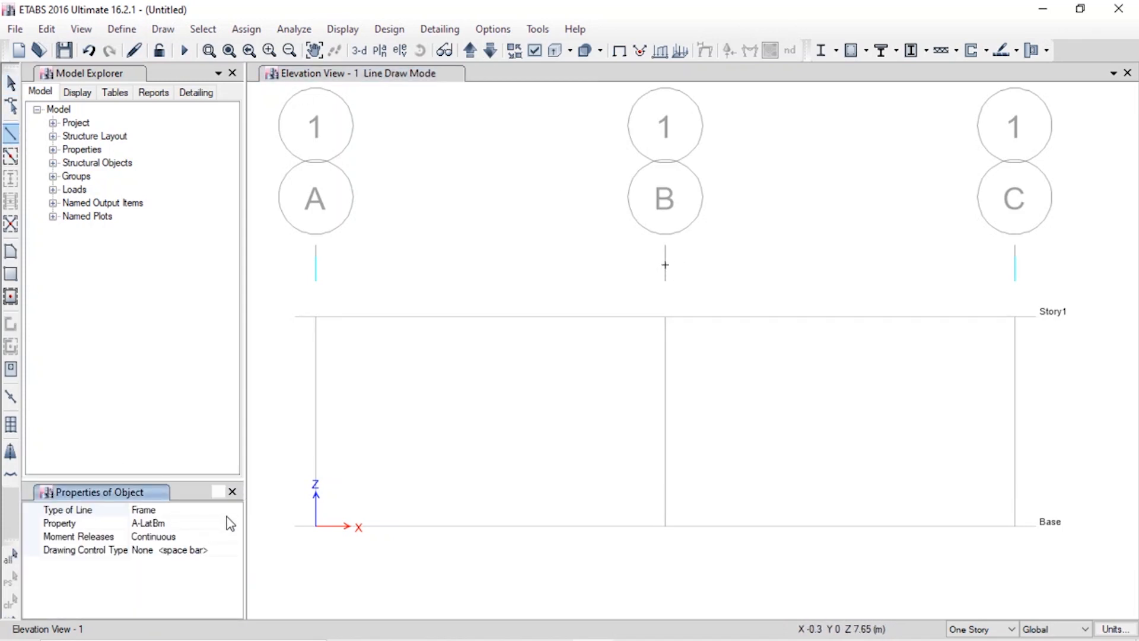
pyautogui.click(226, 522)
pyautogui.click(235, 523)
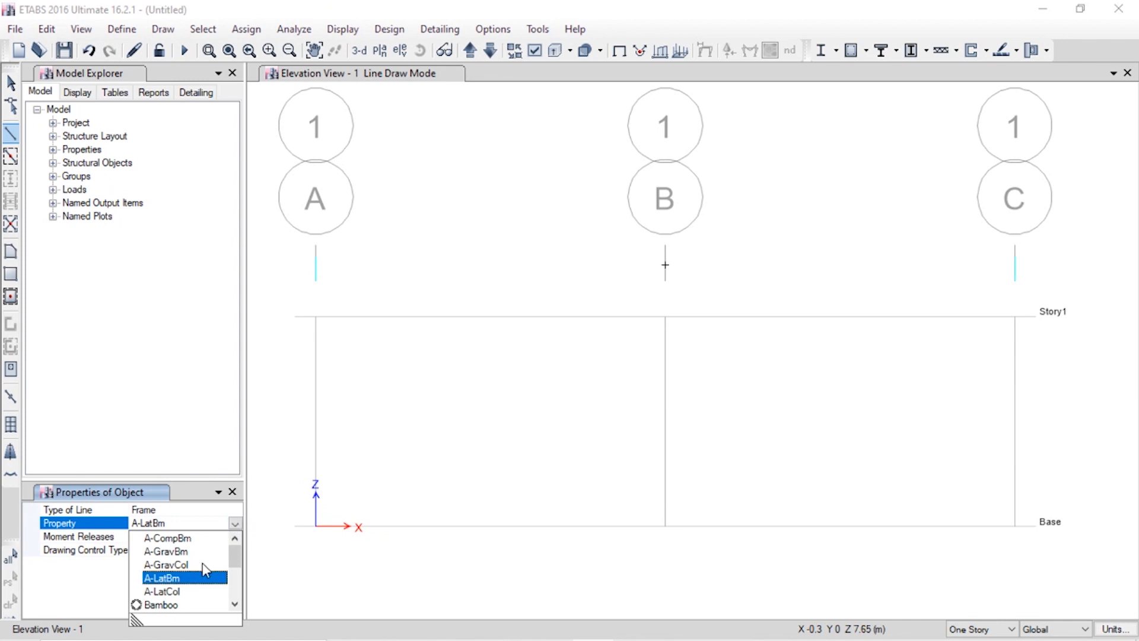
pyautogui.scroll(-3, 201, 573)
pyautogui.scroll(2, 202, 584)
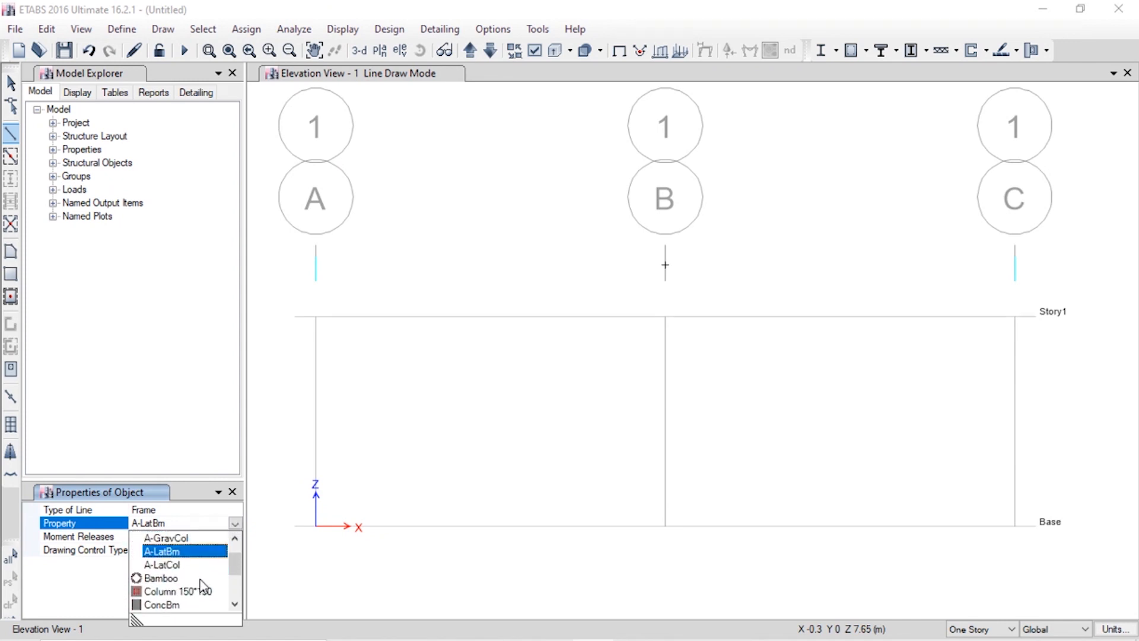
pyautogui.click(203, 591)
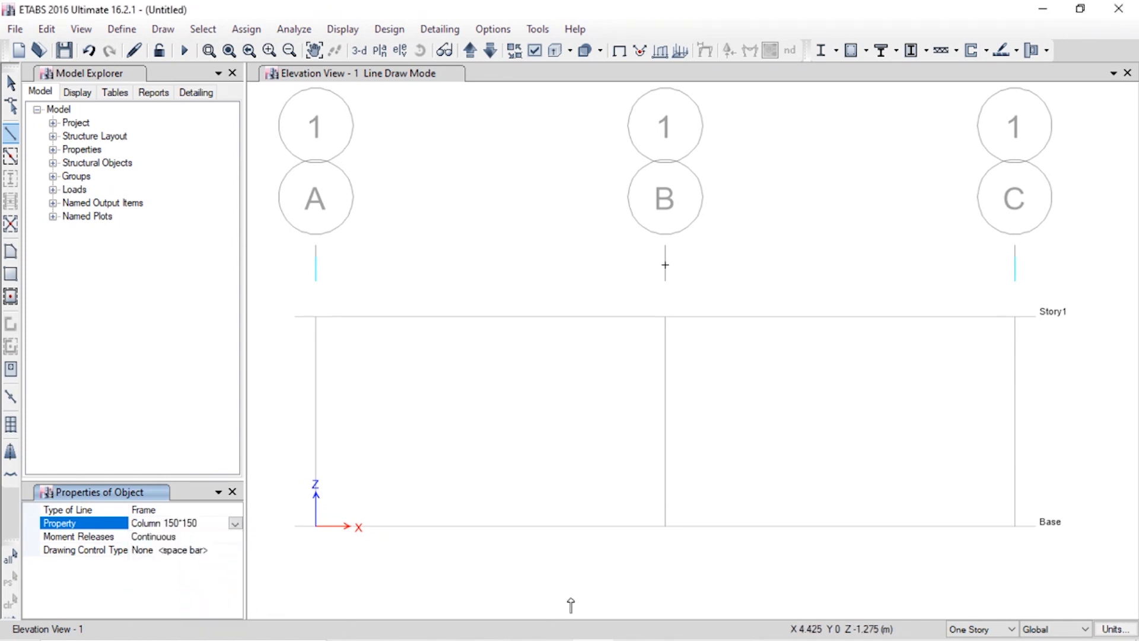
pyautogui.click(665, 526)
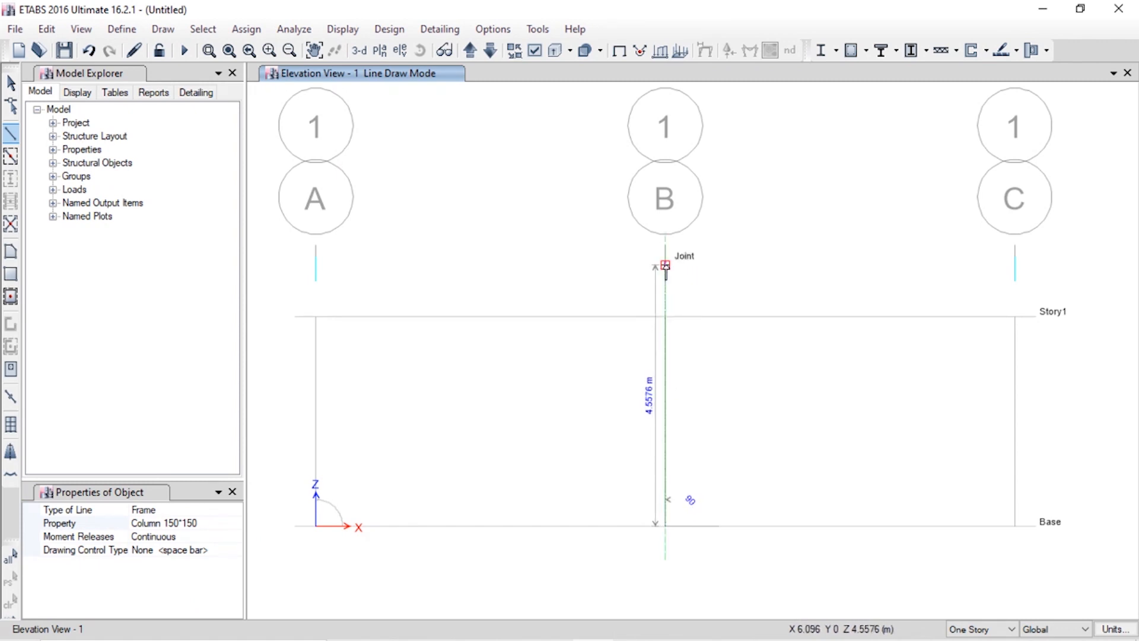
pyautogui.click(665, 265)
pyautogui.press('Escape')
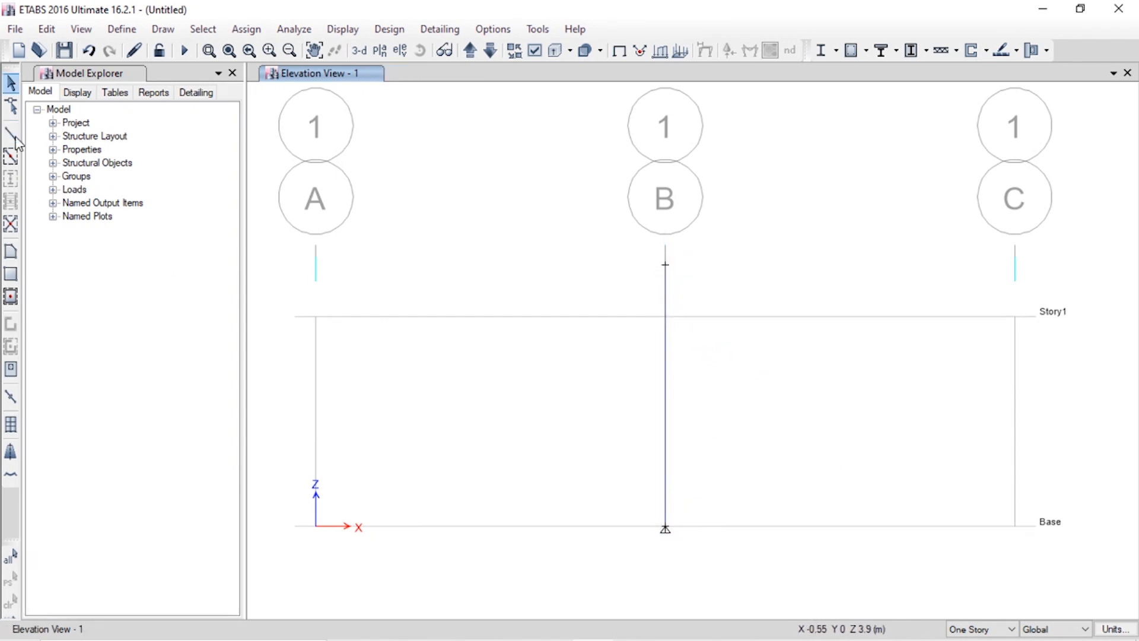
# Step: Draw Column 150*150 frames from Base to Story1 on grid lines A and C
pyautogui.click(6, 135)
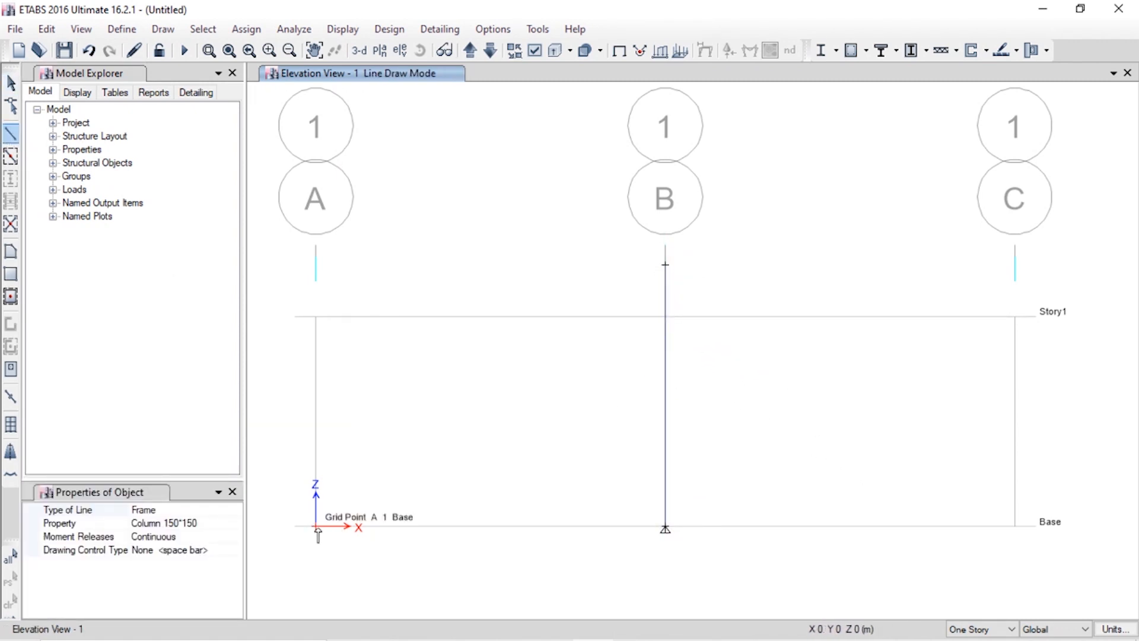
pyautogui.click(315, 527)
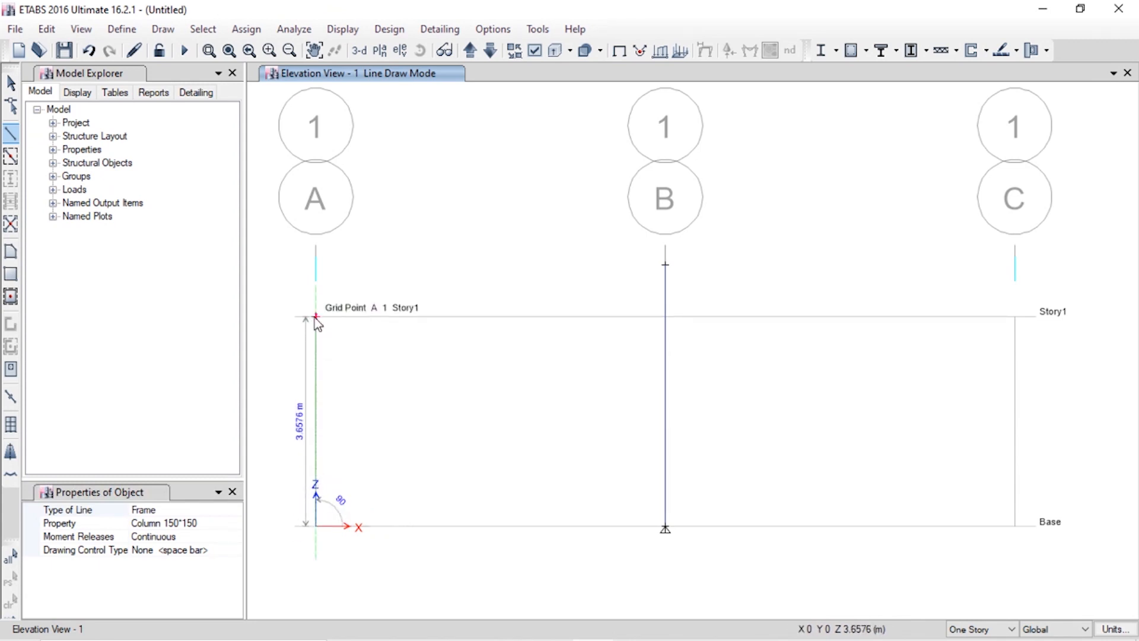
pyautogui.click(315, 317)
pyautogui.press('Escape')
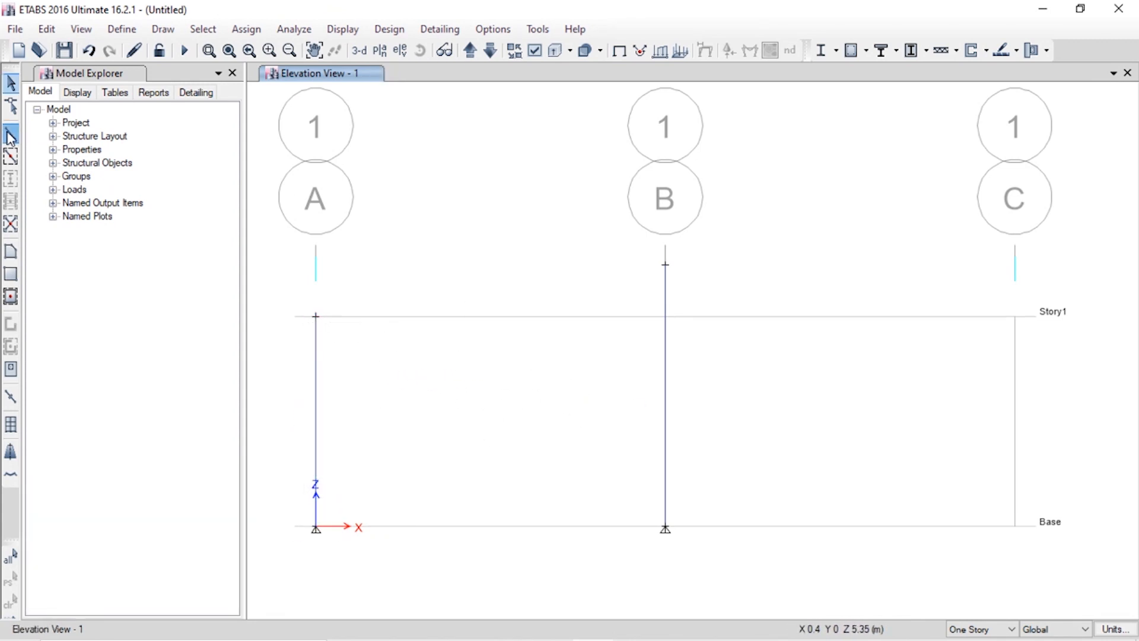
pyautogui.click(10, 135)
pyautogui.click(1015, 525)
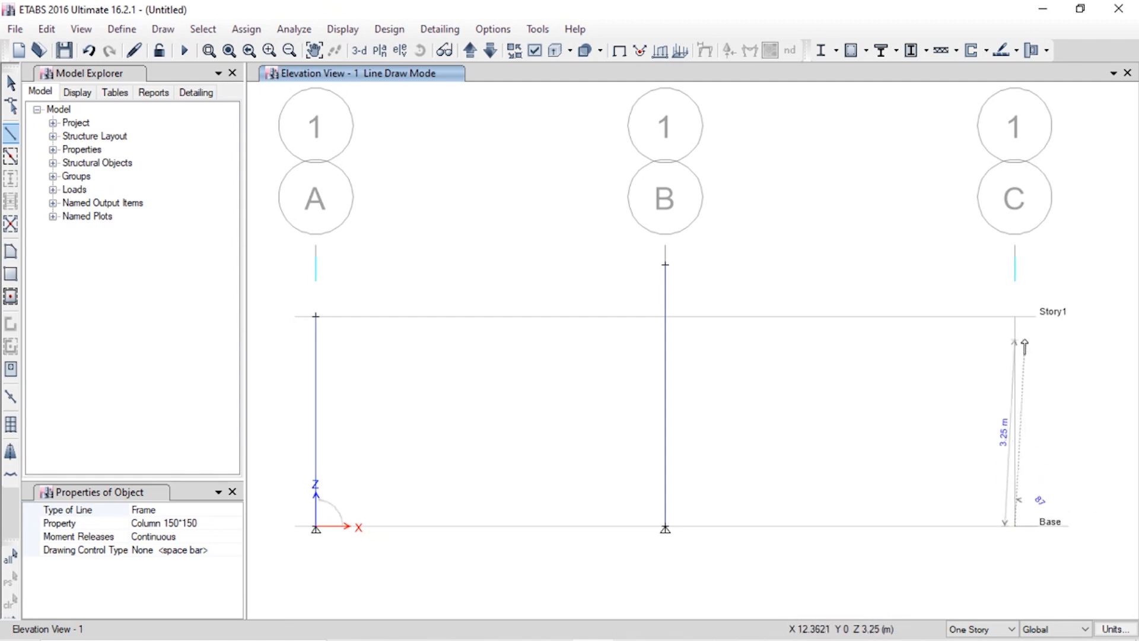
pyautogui.click(1015, 317)
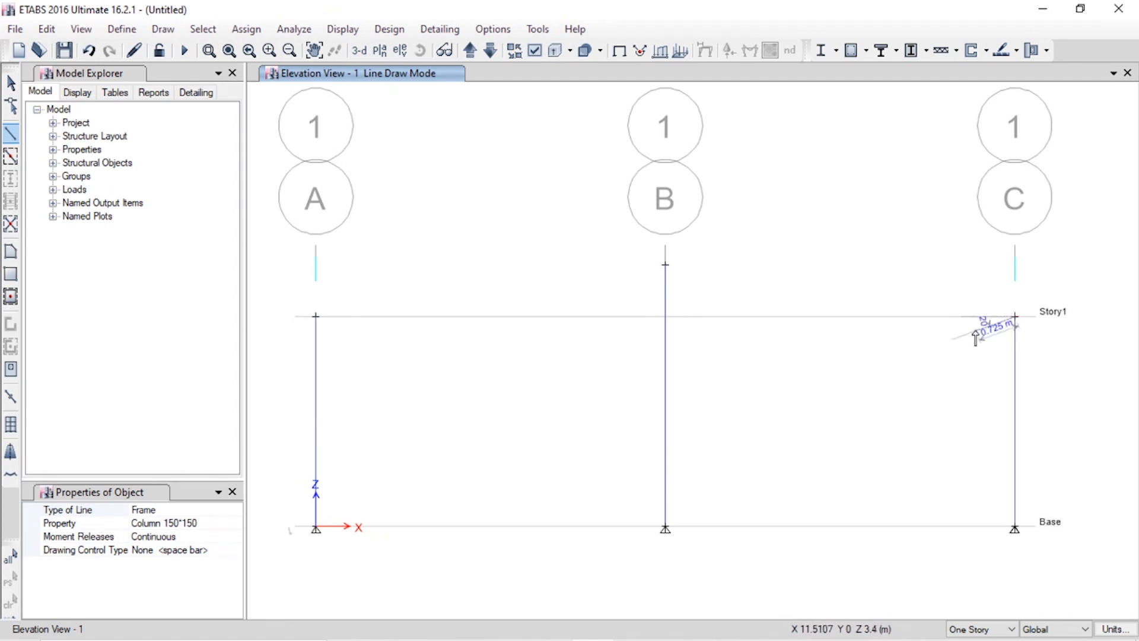
# Step: Switch the frame property to Bamboo and draw horizontal members along Story1 from grid C through B to A
pyautogui.click(235, 525)
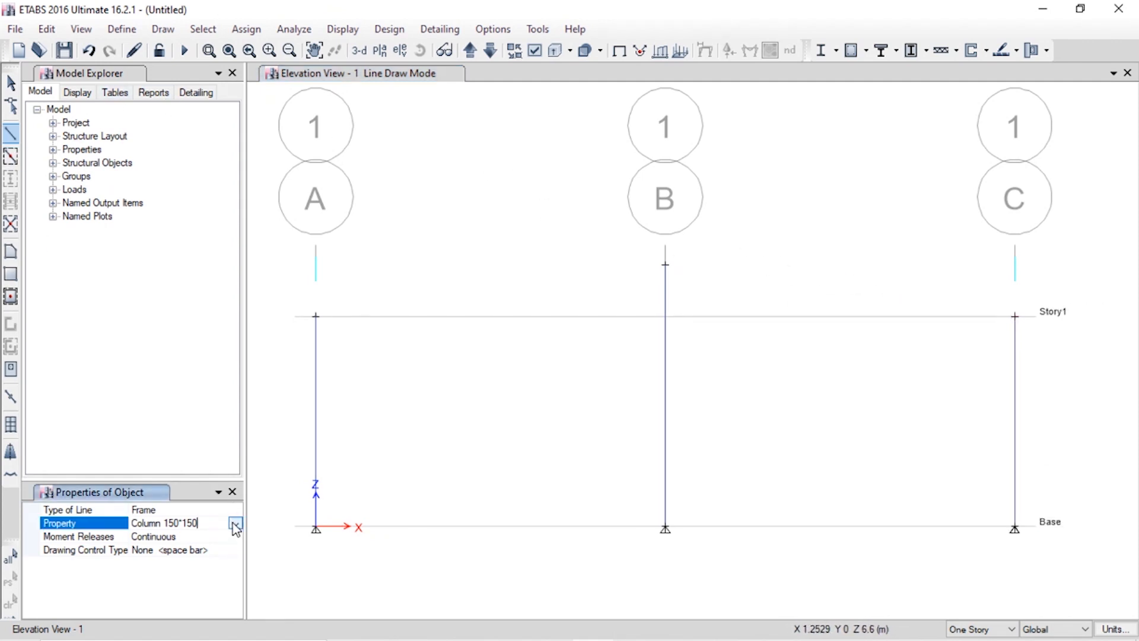
pyautogui.click(235, 523)
pyautogui.click(168, 590)
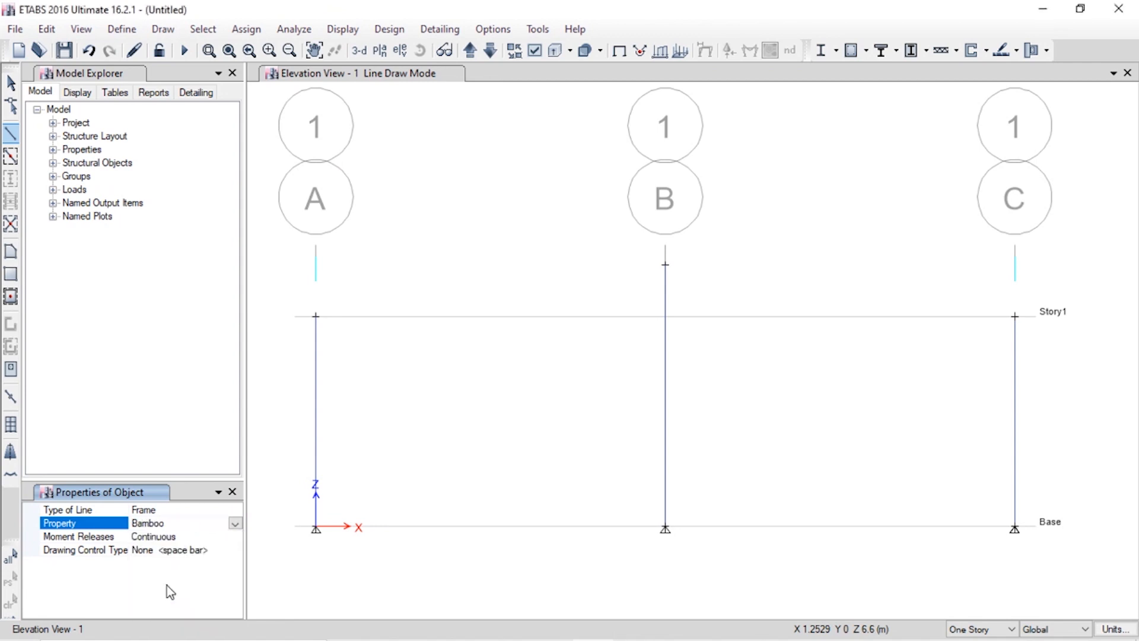
pyautogui.click(665, 317)
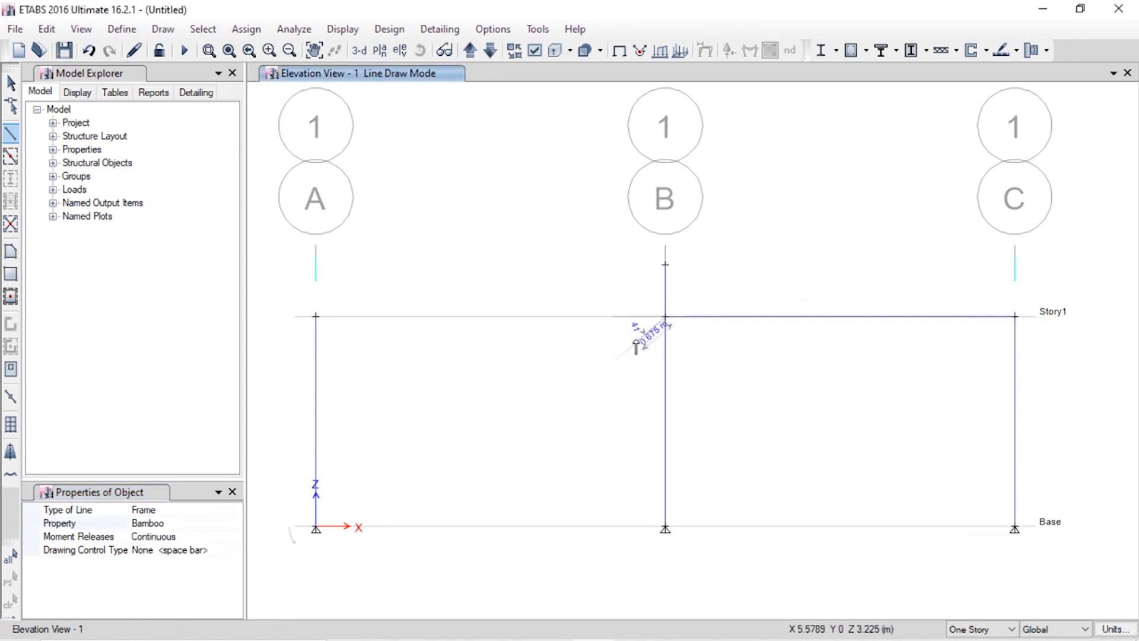
pyautogui.click(312, 318)
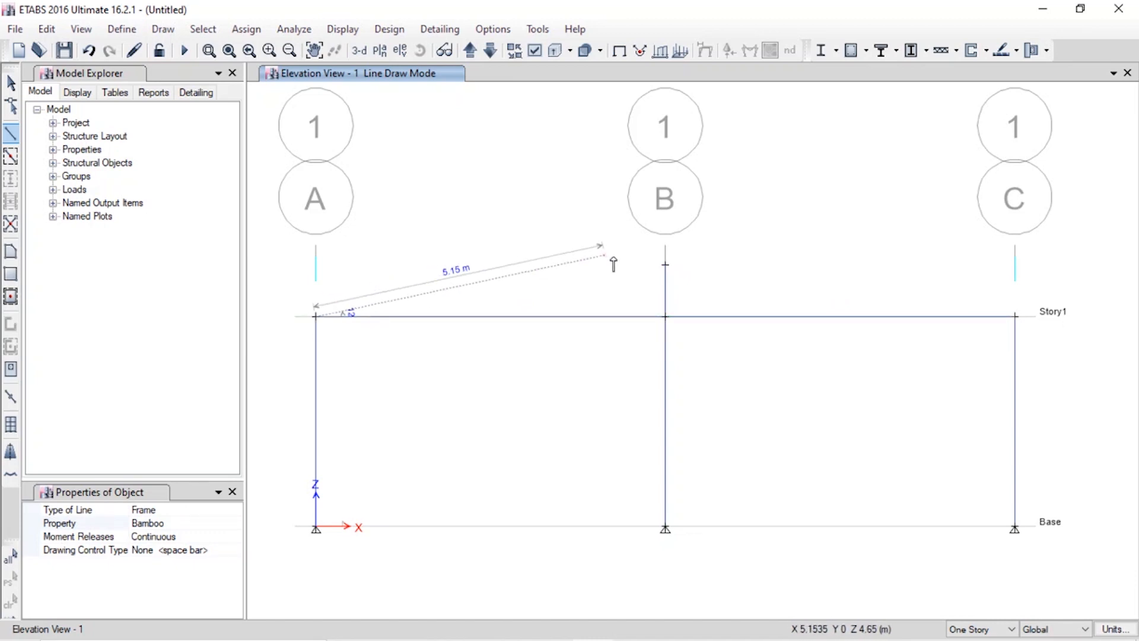
# Step: Draw two sloping Bamboo rafters from the Story1 joint at A over the apex at B to C
pyautogui.click(664, 265)
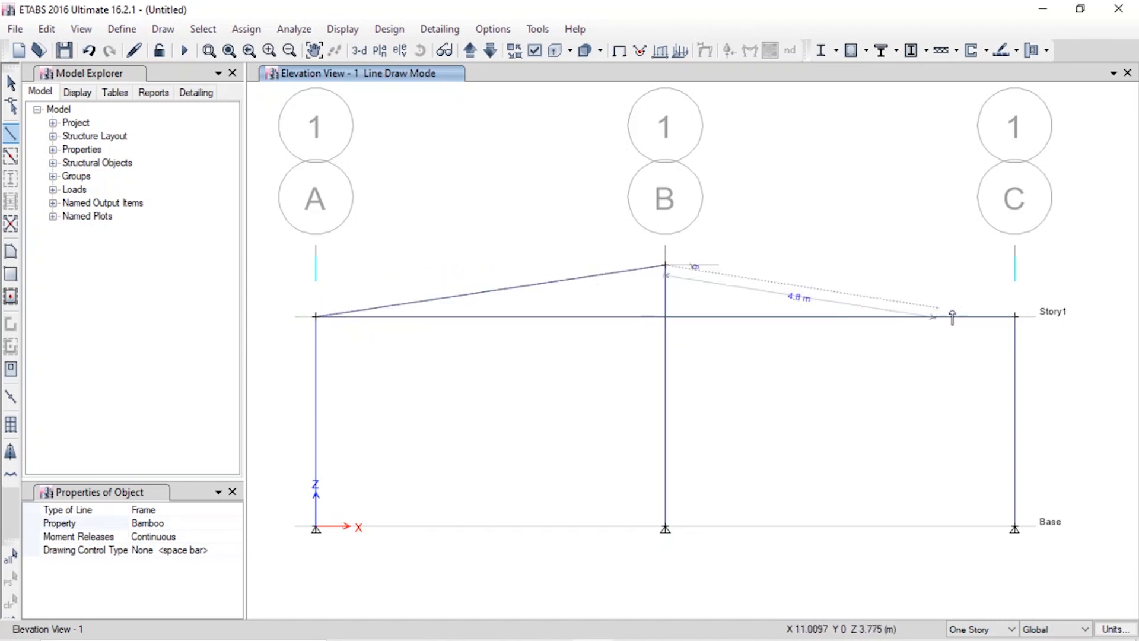
pyautogui.click(1014, 318)
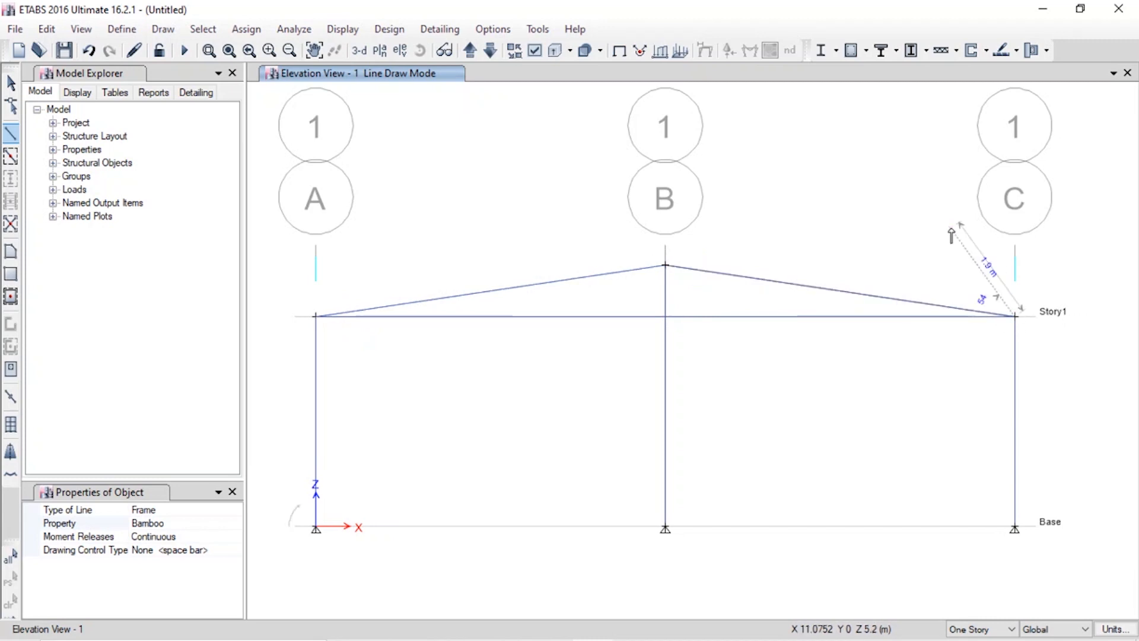
pyautogui.press('Escape')
# Step: Divide the two horizontal Bamboo members along Story1 into 3 frame objects each
pyautogui.click(731, 319)
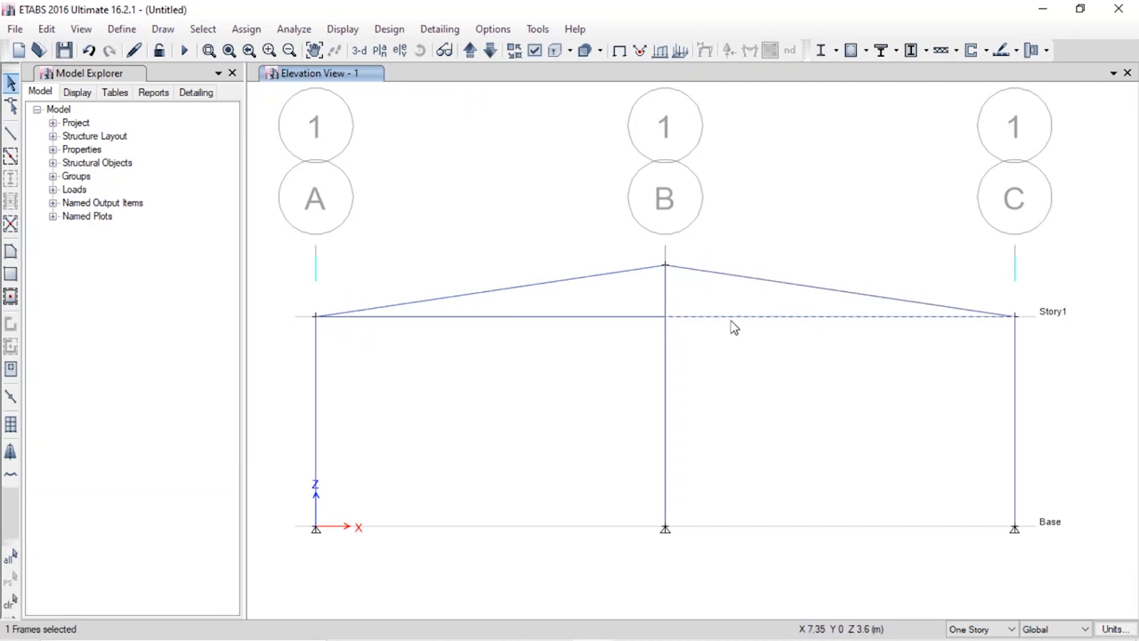
pyautogui.click(603, 318)
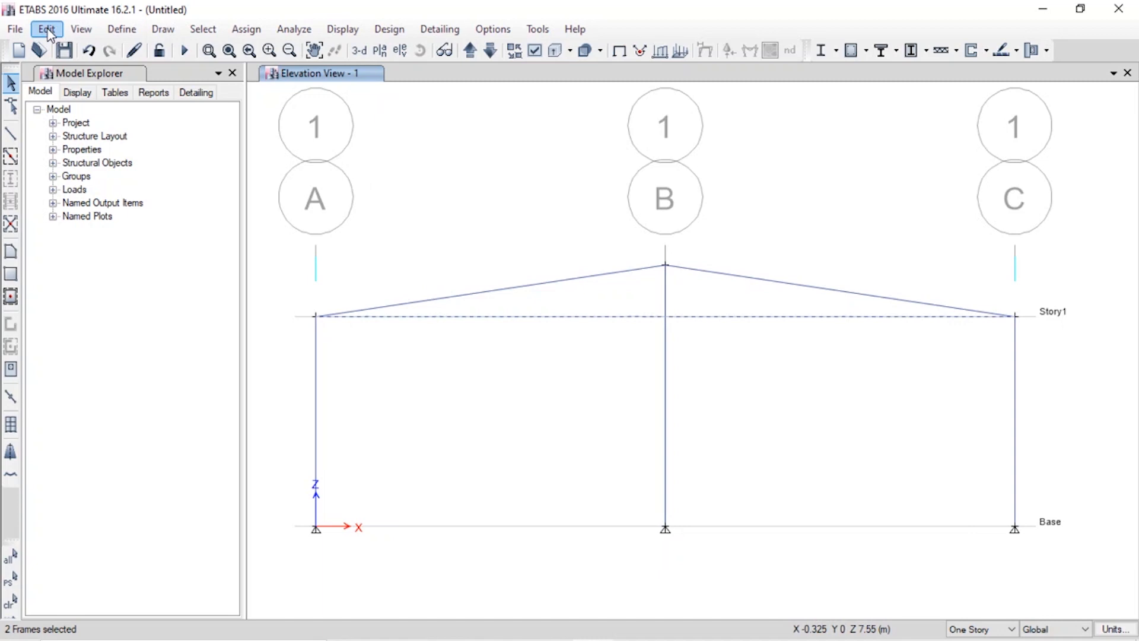
pyautogui.click(60, 31)
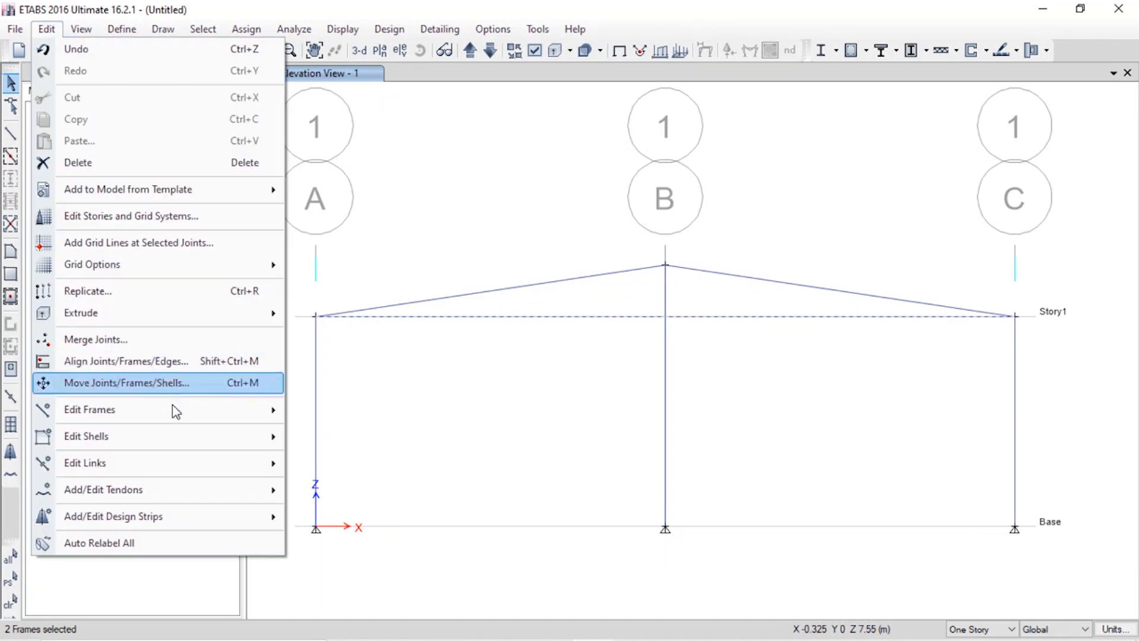
pyautogui.moveTo(176, 412)
pyautogui.click(353, 418)
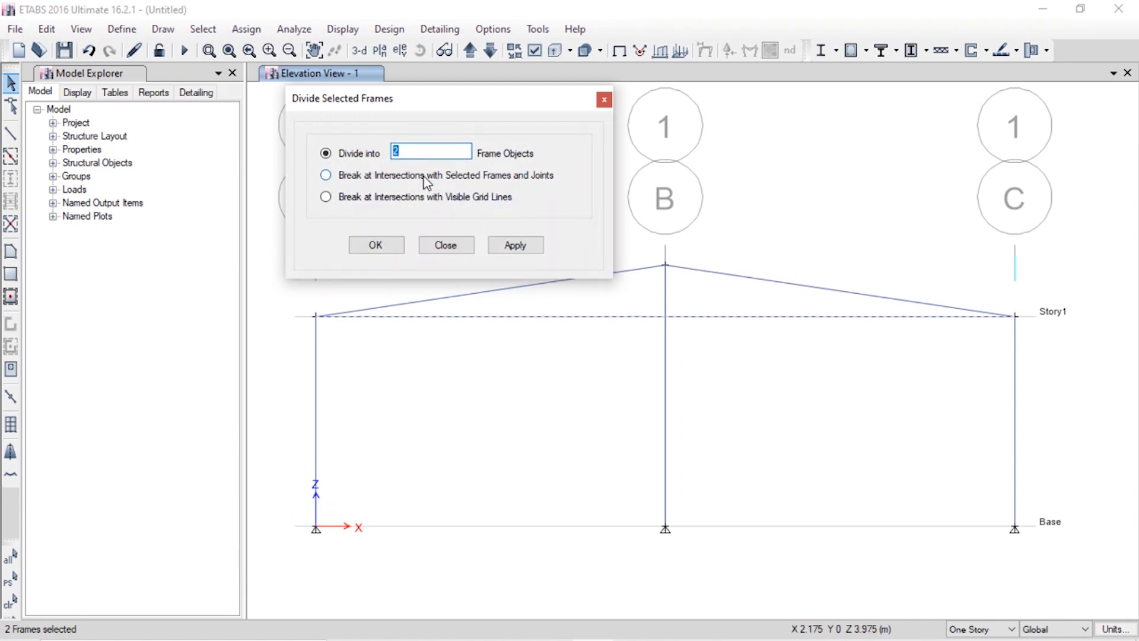
pyautogui.write('3')
pyautogui.click(509, 248)
pyautogui.click(449, 251)
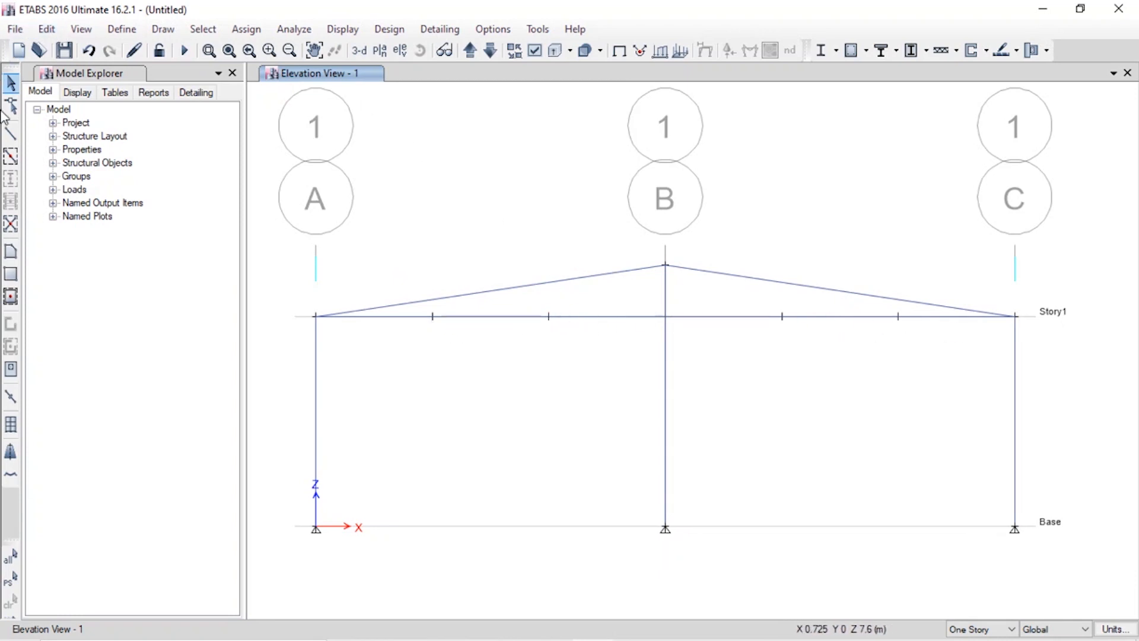
# Step: Draw vertical Bamboo members up past the rafter from the two division joints between A and B, about 2 m and 2.3 m long
pyautogui.click(10, 136)
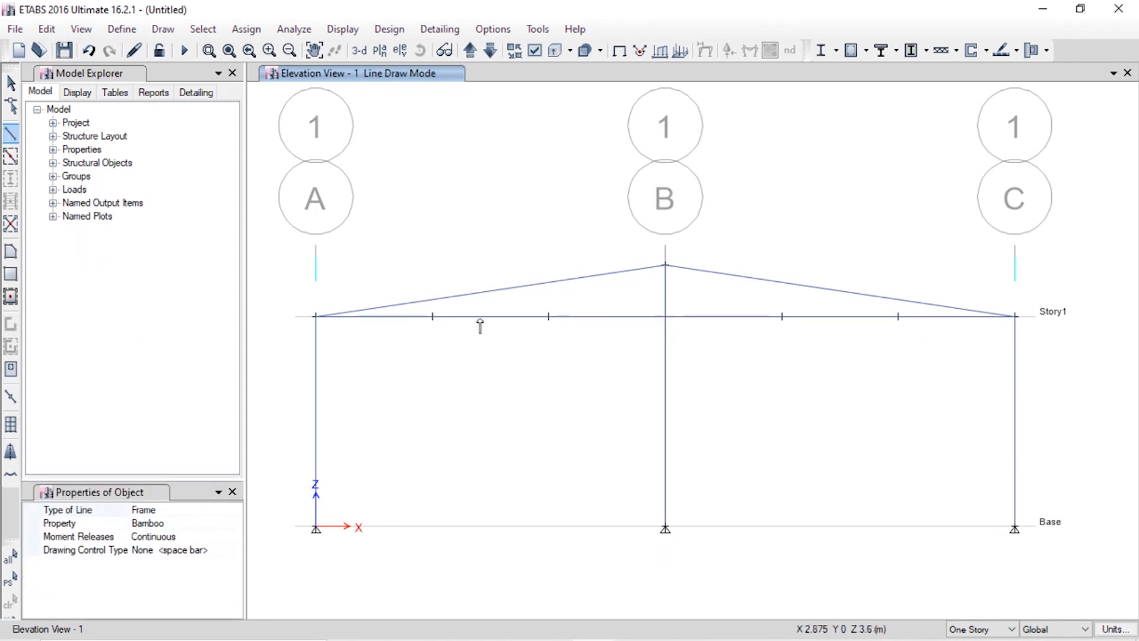
pyautogui.click(433, 314)
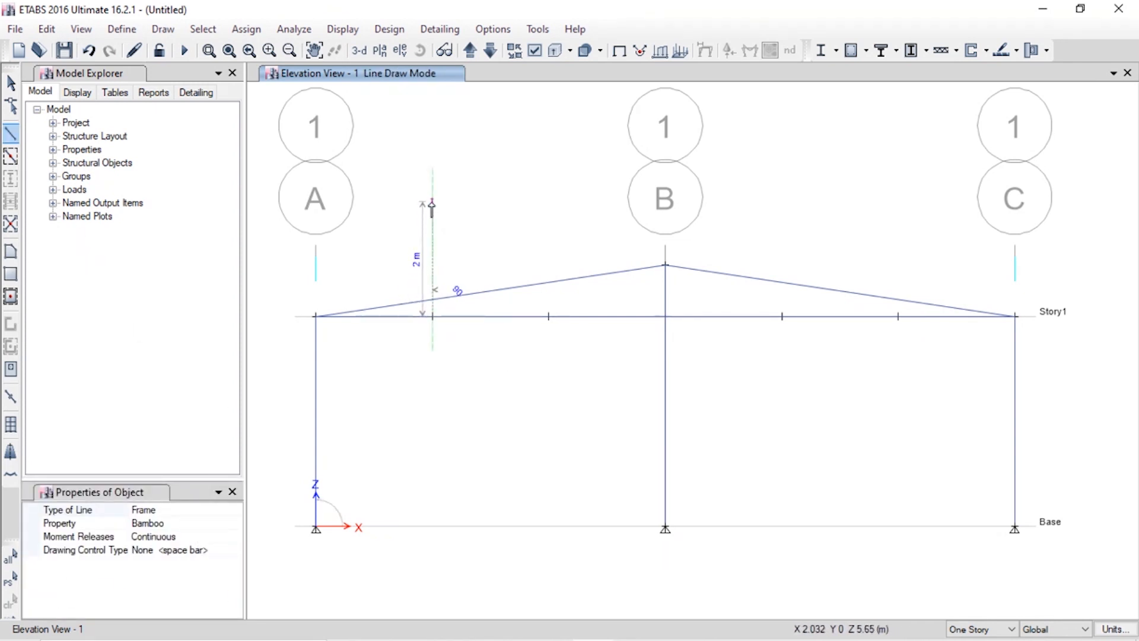
pyautogui.doubleClick(433, 203)
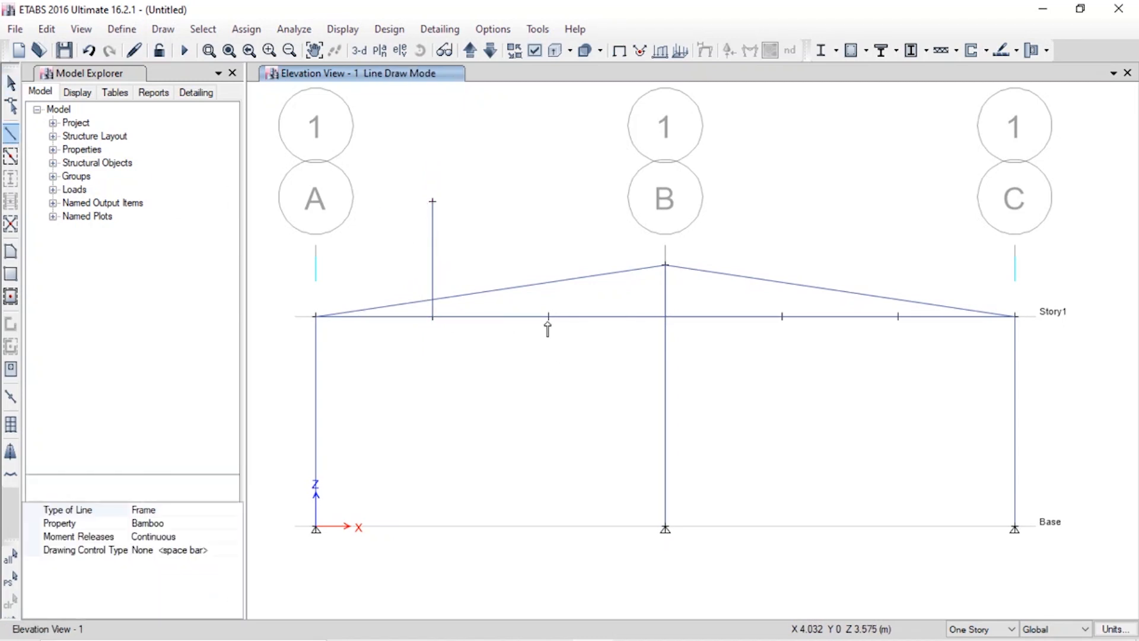
pyautogui.click(548, 316)
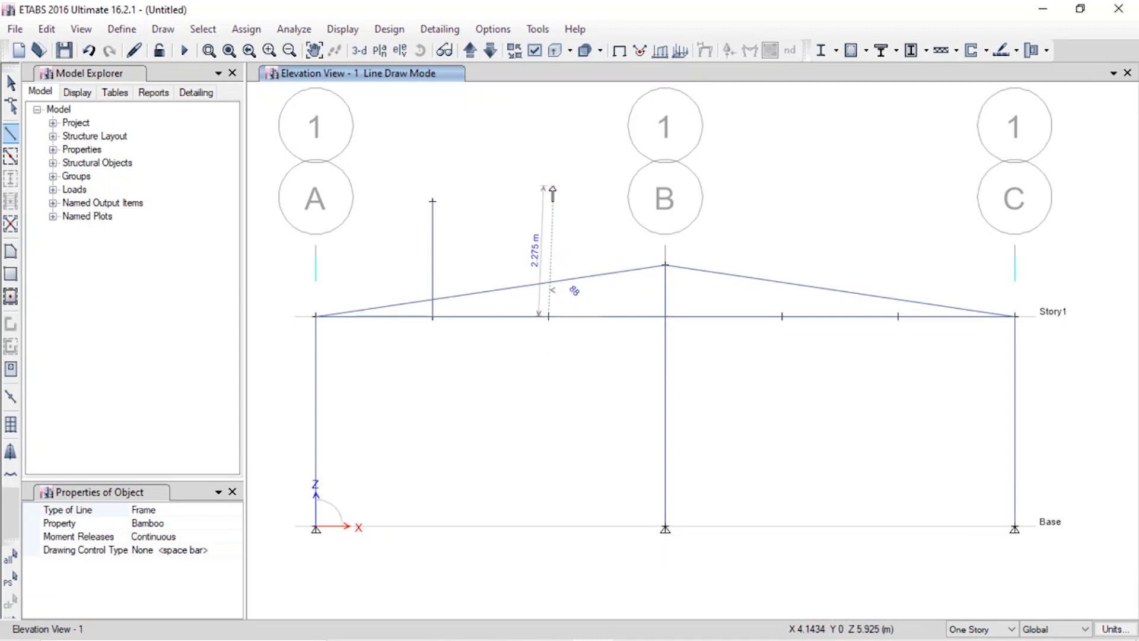
pyautogui.doubleClick(548, 184)
pyautogui.press('Escape')
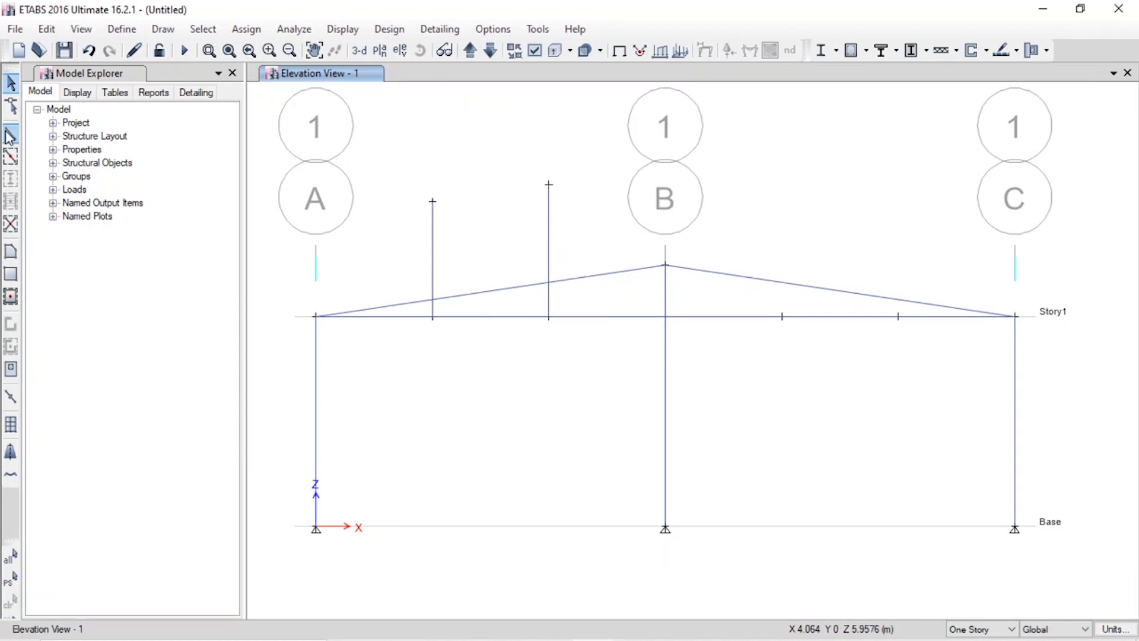
# Step: Draw vertical Bamboo members from the two Story1 division joints between B and C, extending above the rafter
pyautogui.click(10, 137)
pyautogui.click(782, 316)
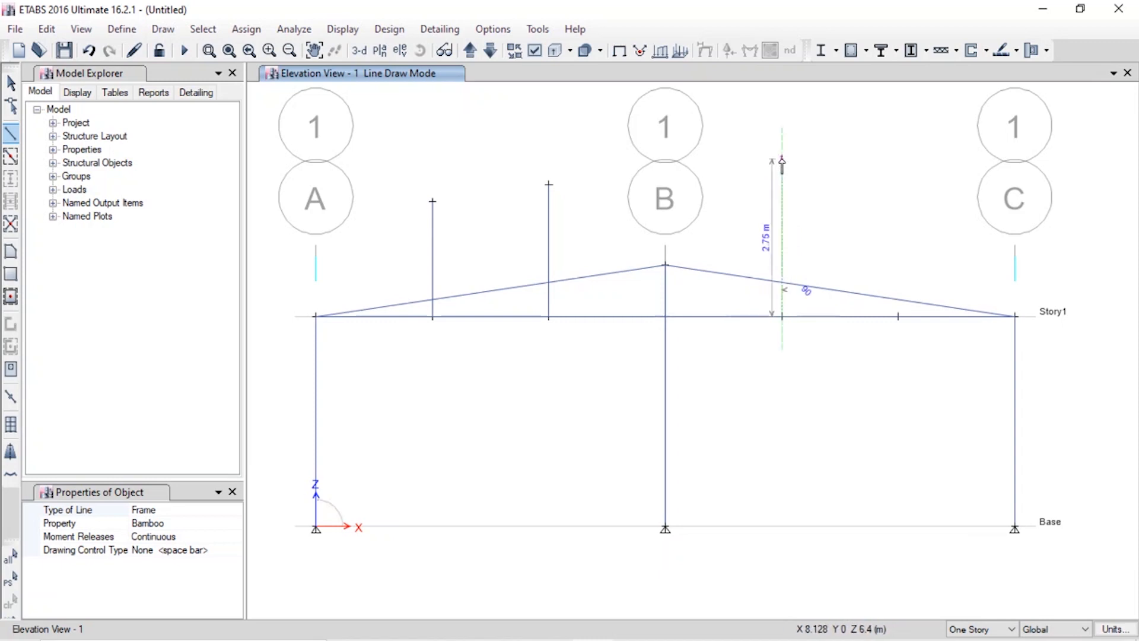
pyautogui.doubleClick(783, 160)
pyautogui.press('Escape')
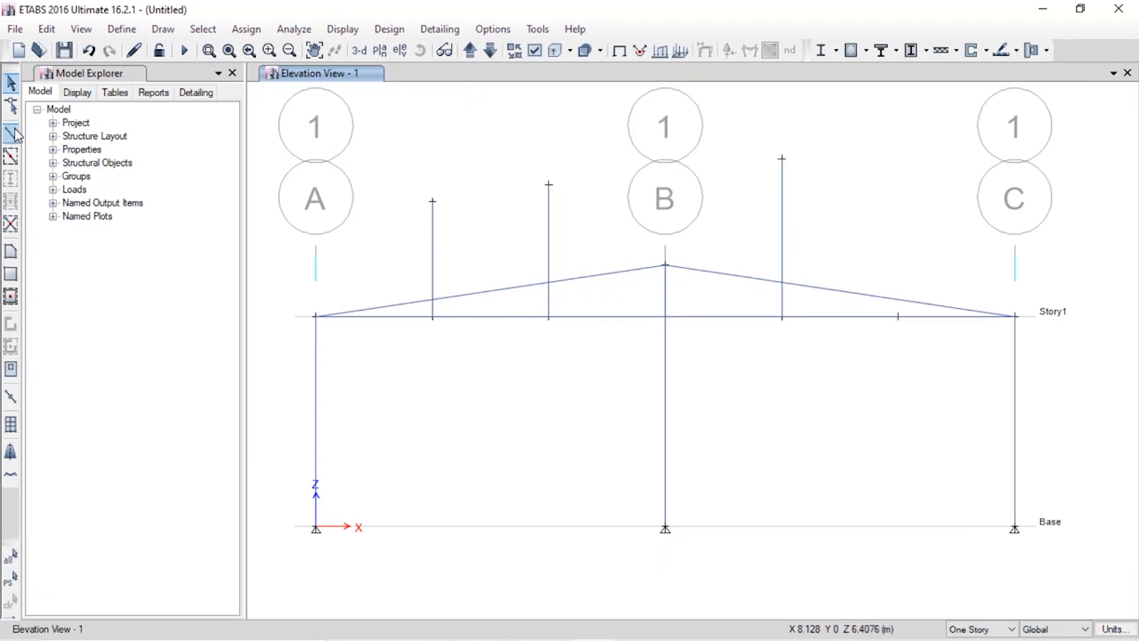
pyautogui.click(897, 317)
pyautogui.doubleClick(898, 163)
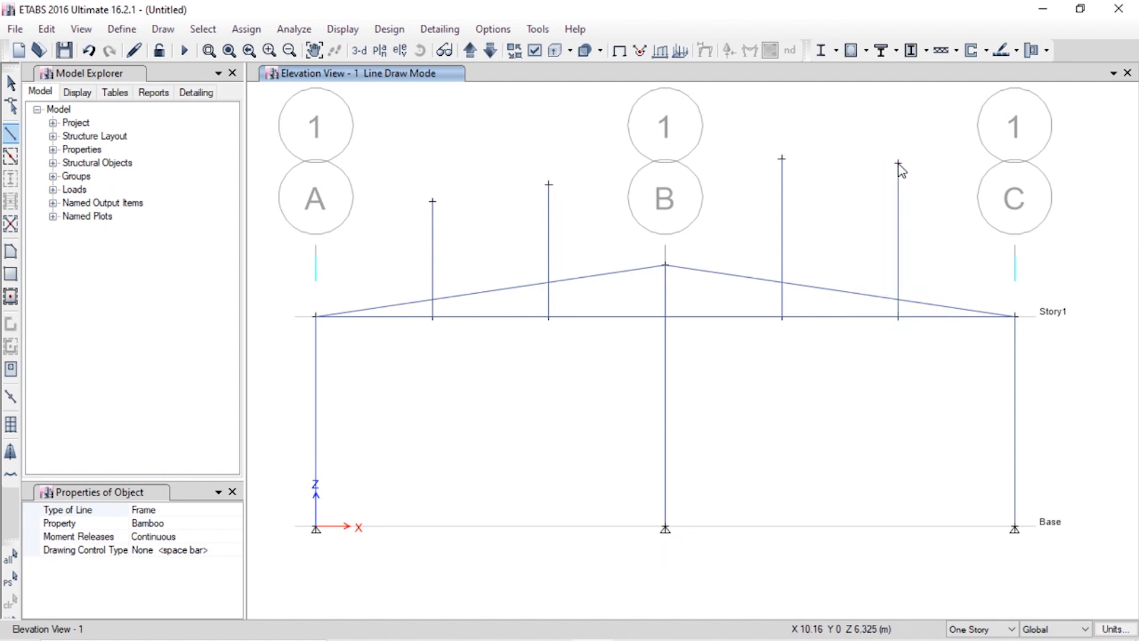
pyautogui.press('Escape')
# Step: Try a Bamboo diagonal from the apex at B to the nearest Story1 division joint toward A, and delete it
pyautogui.click(10, 134)
pyautogui.click(665, 266)
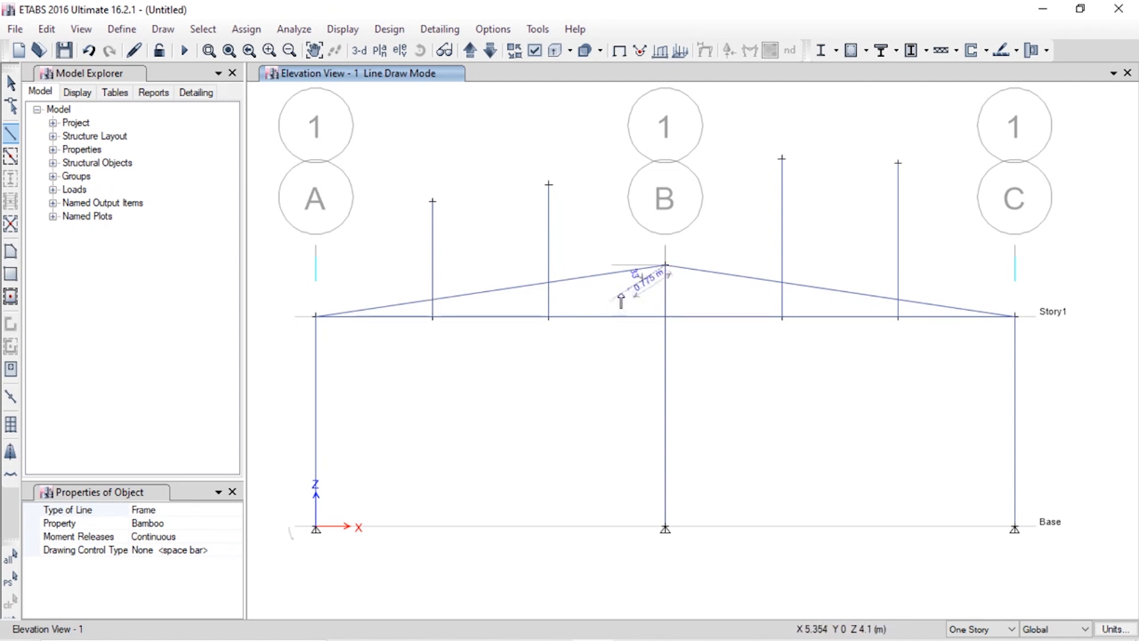
pyautogui.click(549, 316)
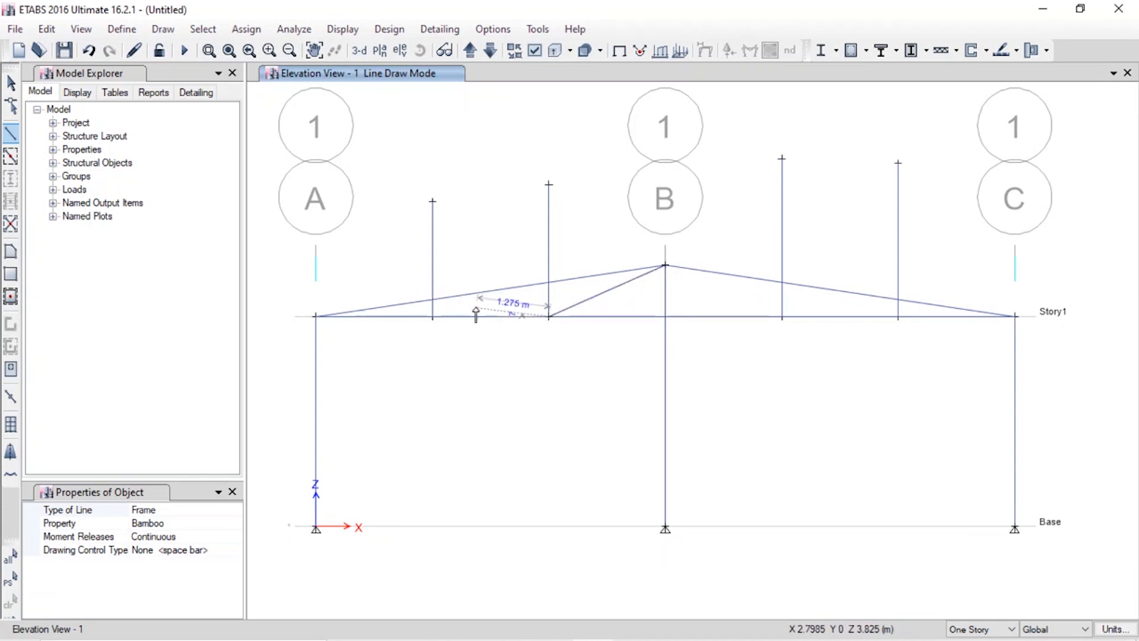
pyautogui.press('Escape')
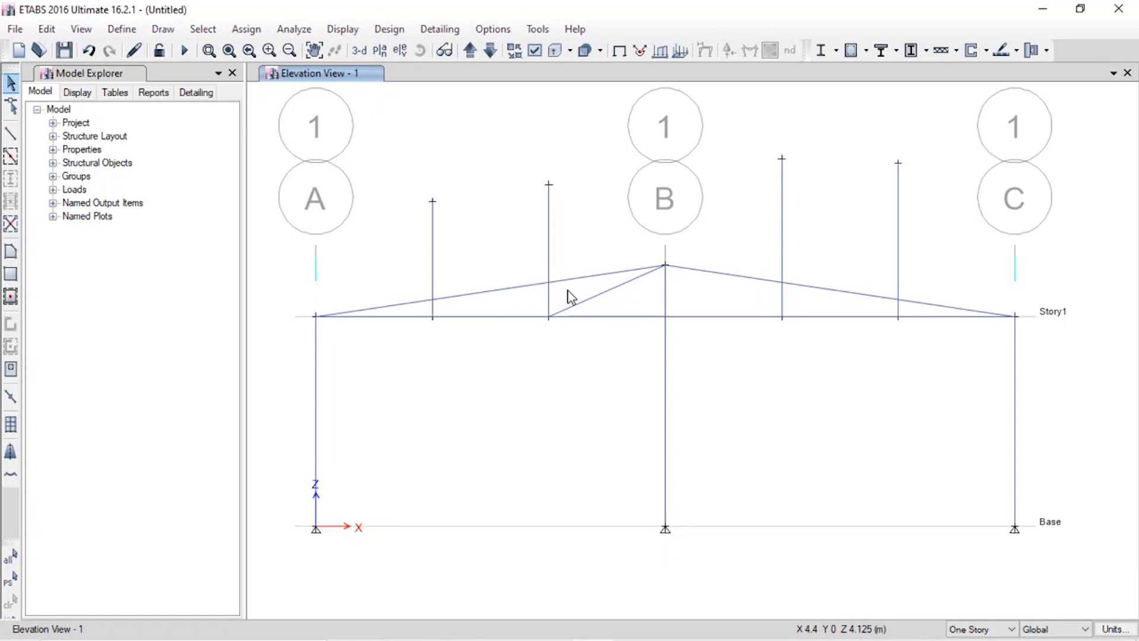
pyautogui.click(586, 300)
pyautogui.press('Delete')
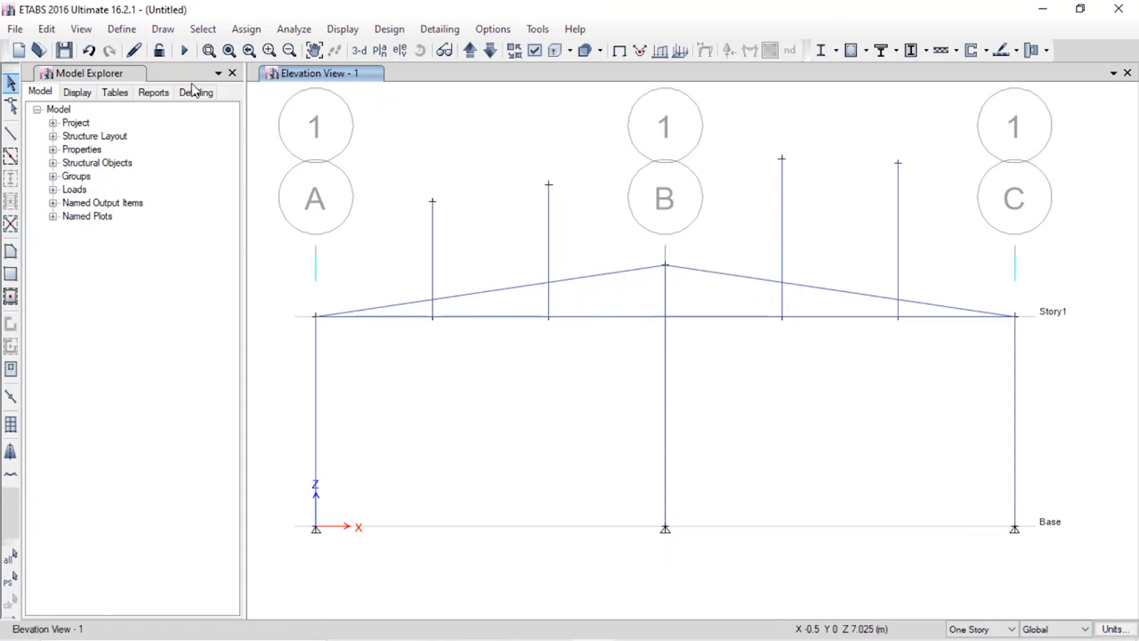
pyautogui.click(11, 133)
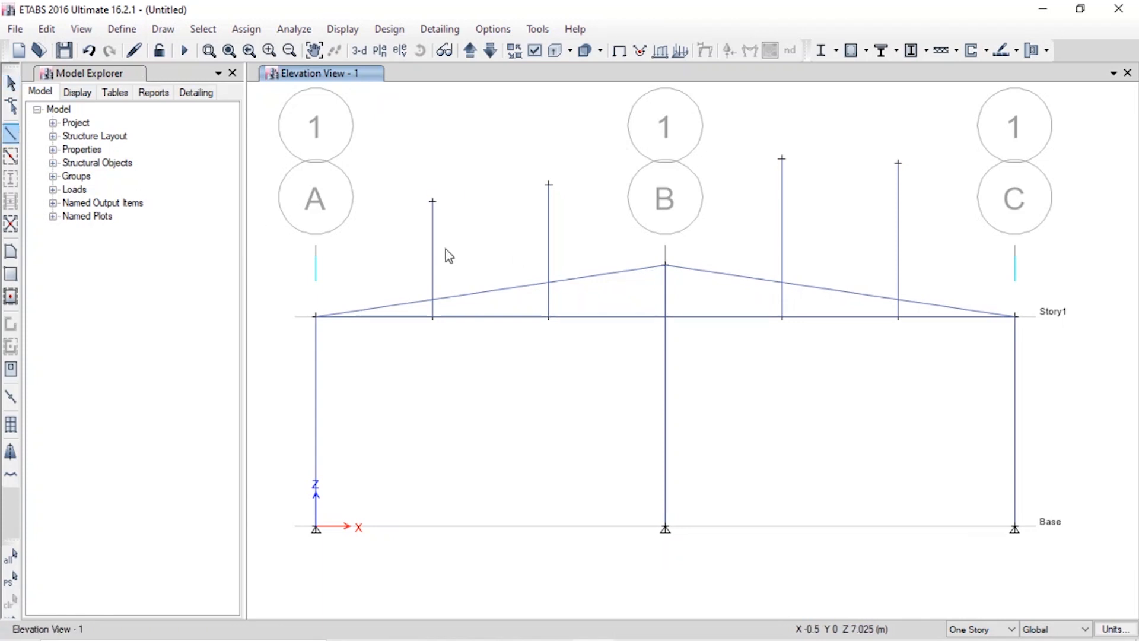
pyautogui.click(665, 318)
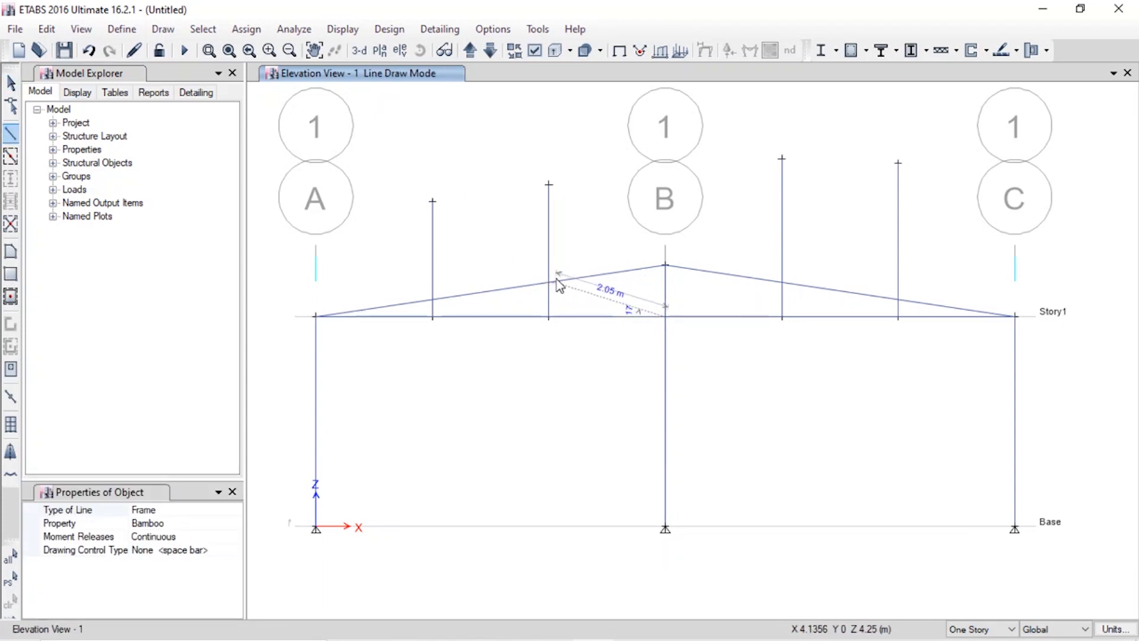
pyautogui.press('Escape')
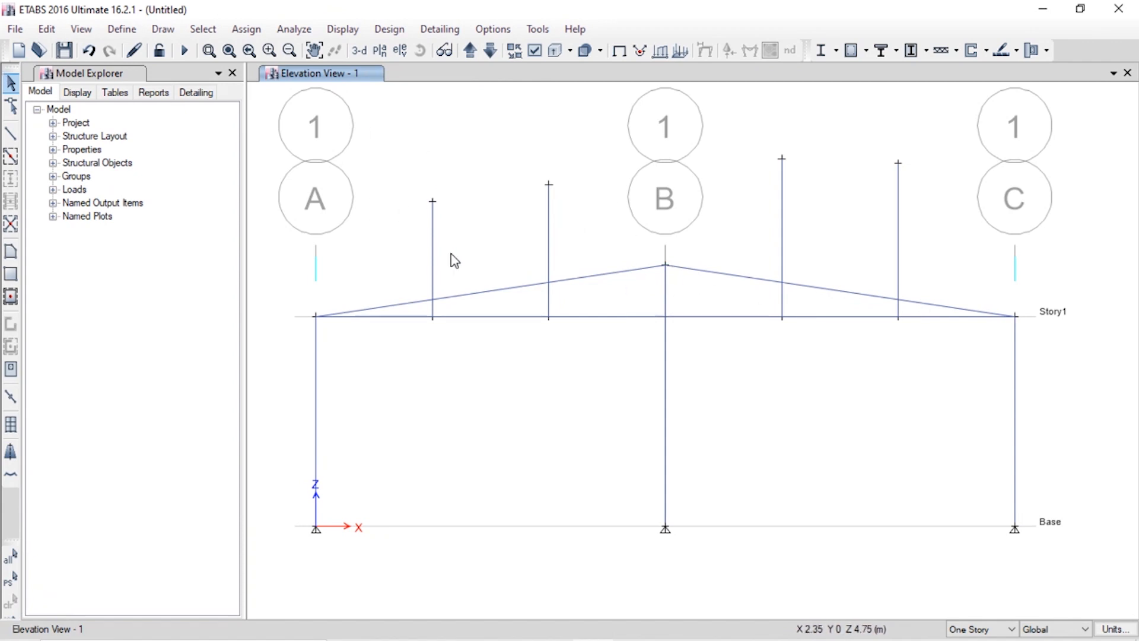
# Step: Break the rafter between A and B and its two vertical members at their intersections with selected frames and joints
pyautogui.click(549, 250)
pyautogui.click(573, 280)
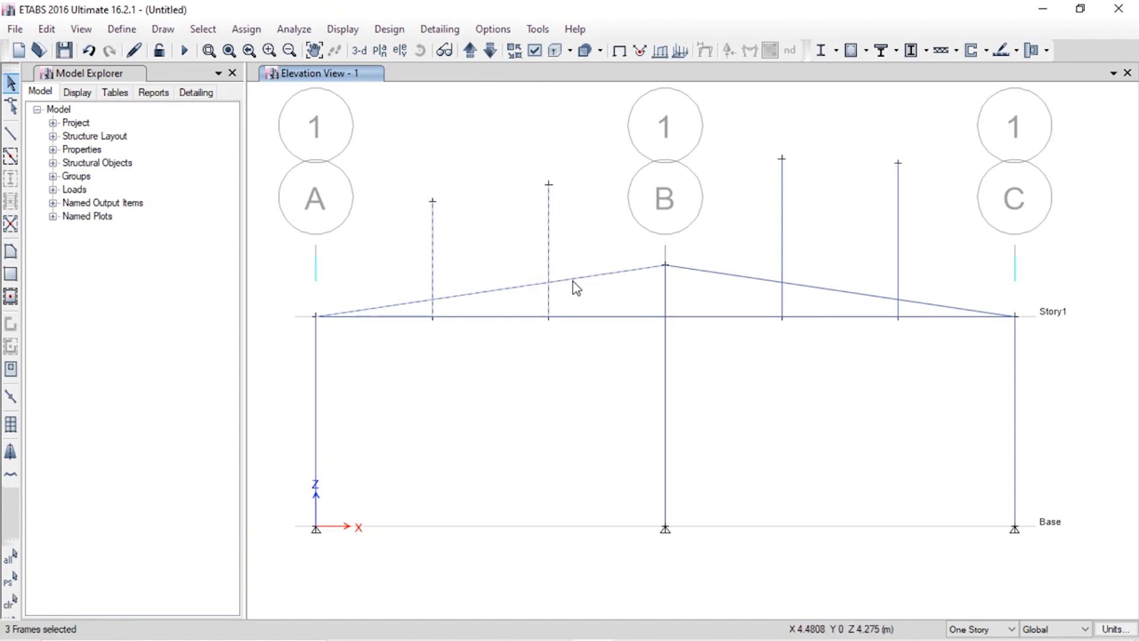
pyautogui.click(47, 29)
pyautogui.moveTo(158, 409)
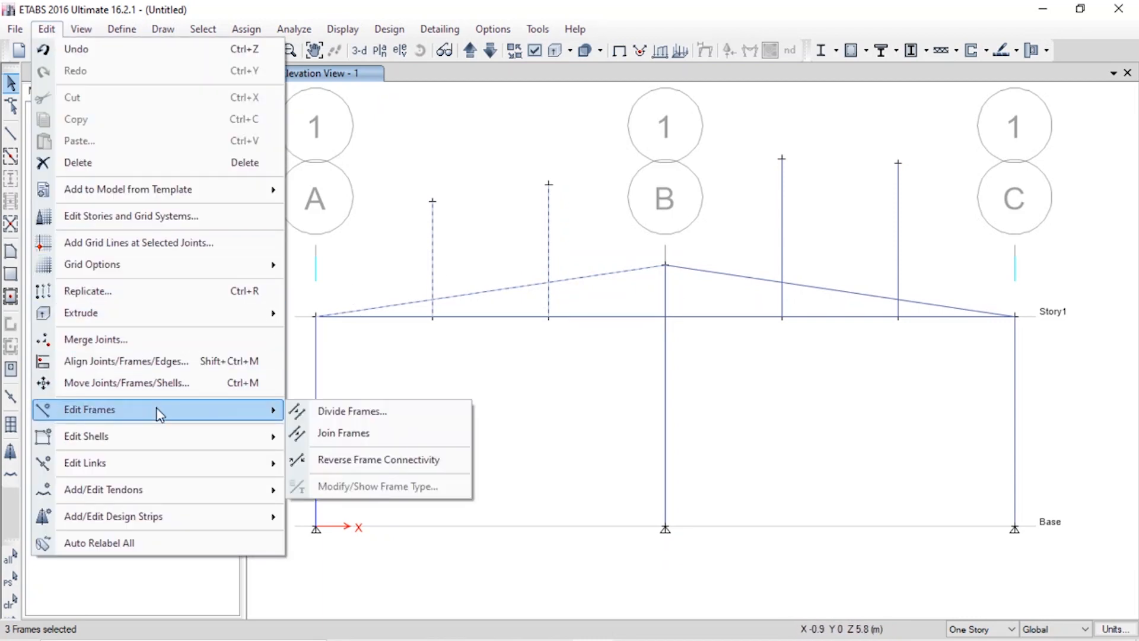
pyautogui.click(362, 410)
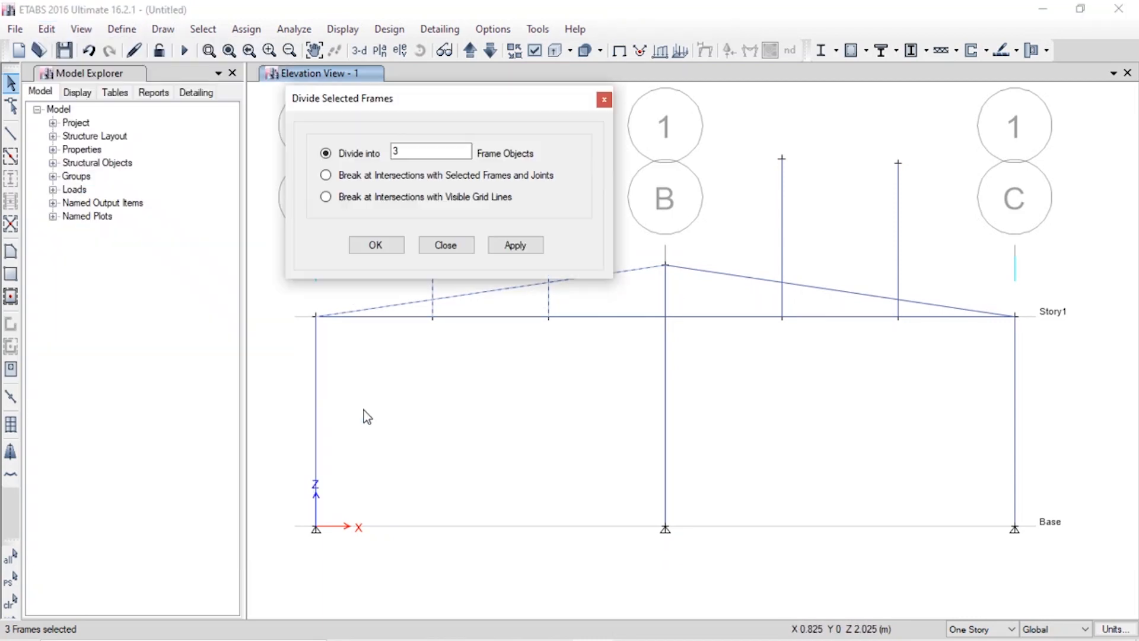
pyautogui.click(413, 177)
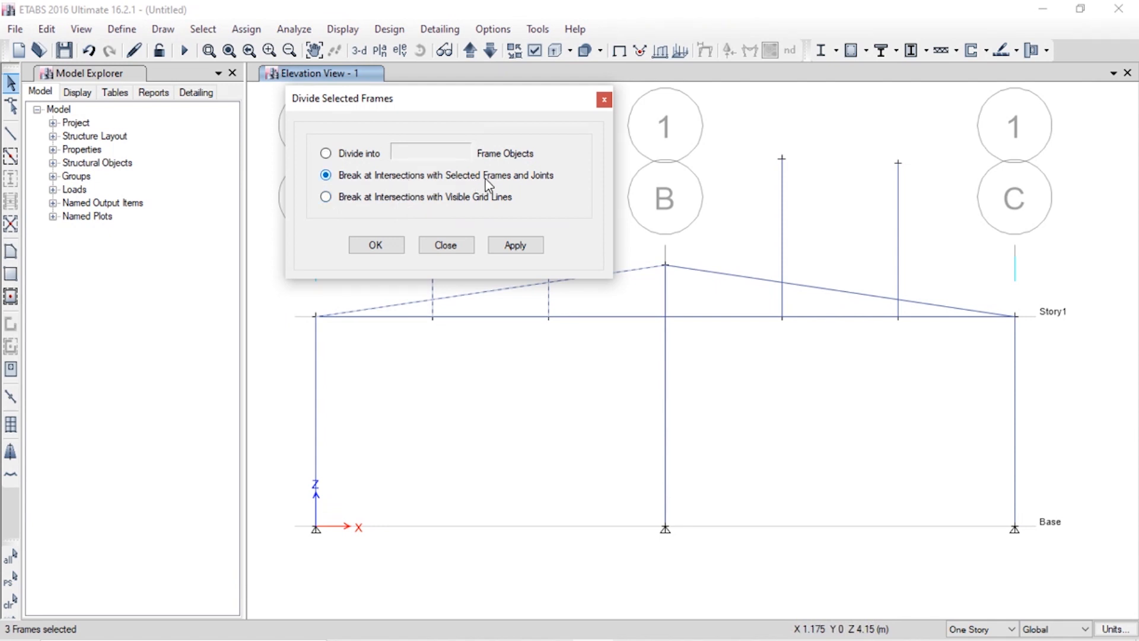
pyautogui.click(517, 245)
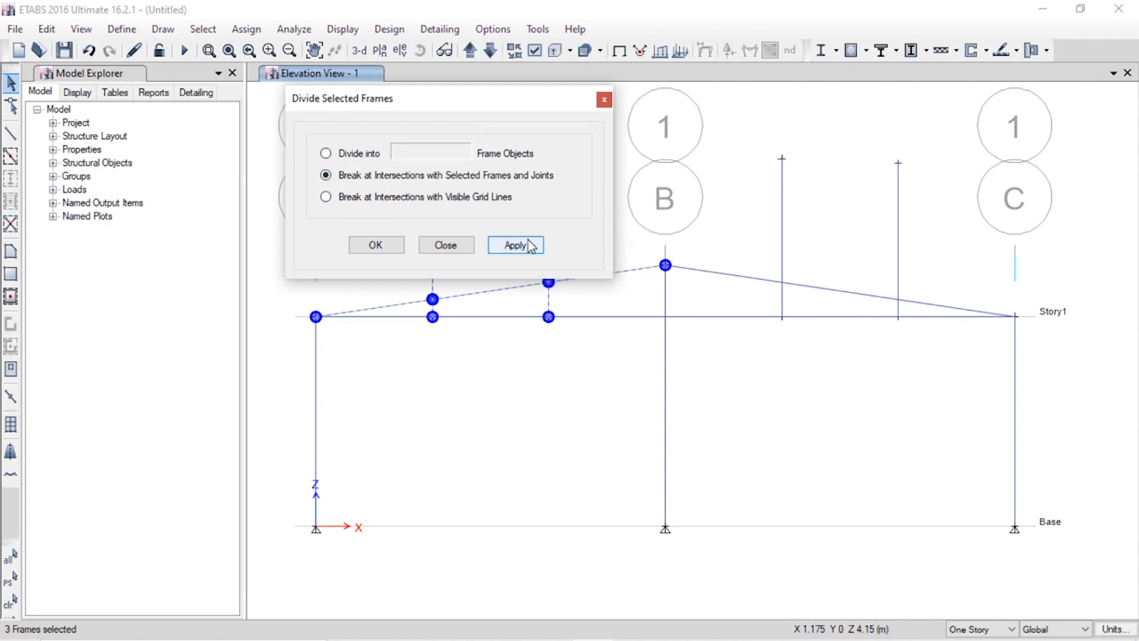
pyautogui.click(444, 249)
# Step: Delete the two vertical segments that project above the rafter between A and B
pyautogui.click(547, 246)
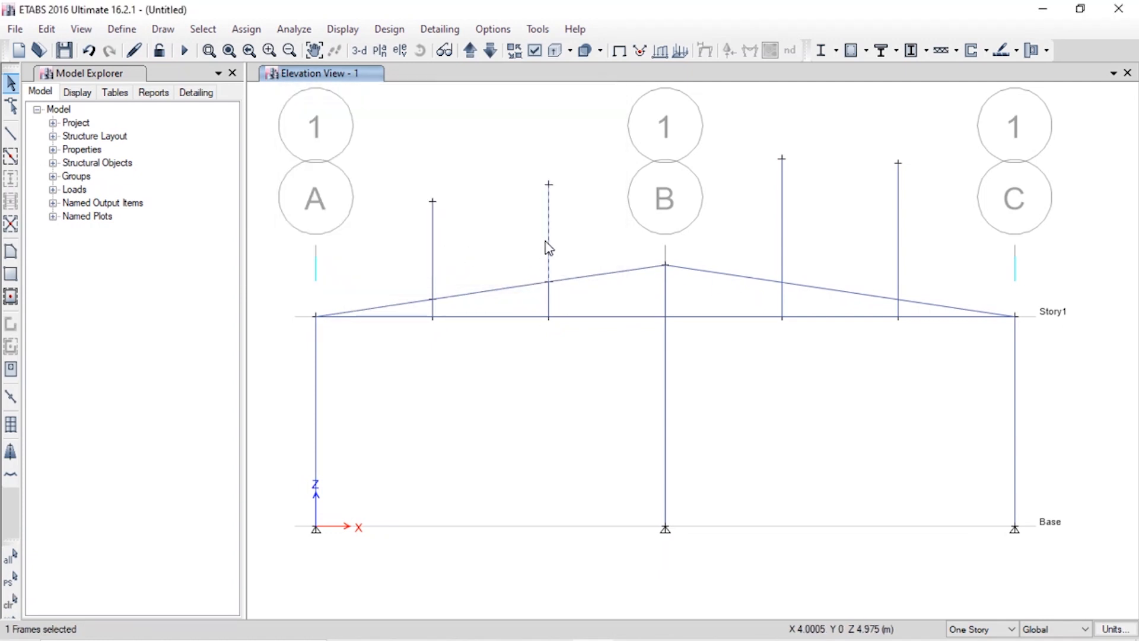
pyautogui.click(433, 249)
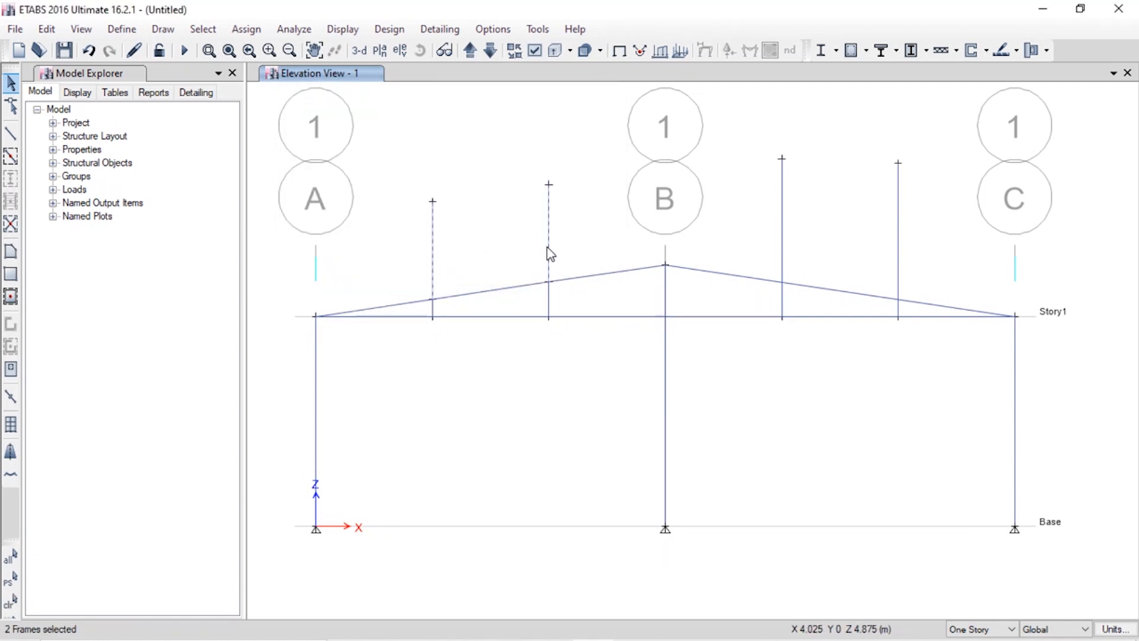
pyautogui.press('Delete')
# Step: Break the rafter between B and C and its two vertical members at their intersections with selected frames and joints
pyautogui.click(783, 237)
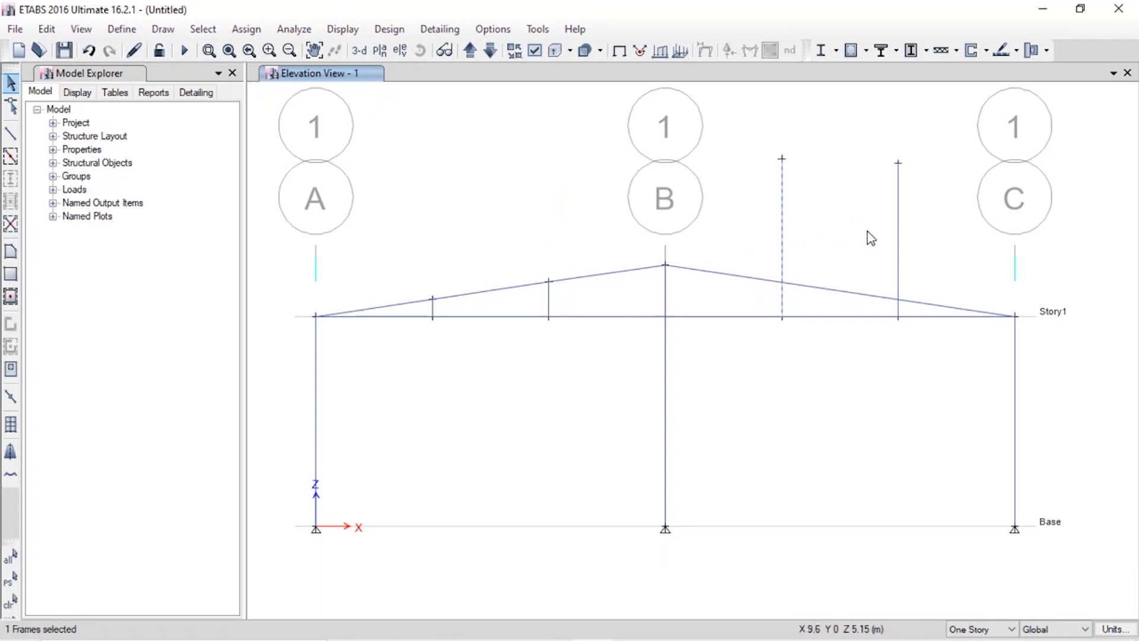
pyautogui.click(898, 241)
pyautogui.click(848, 293)
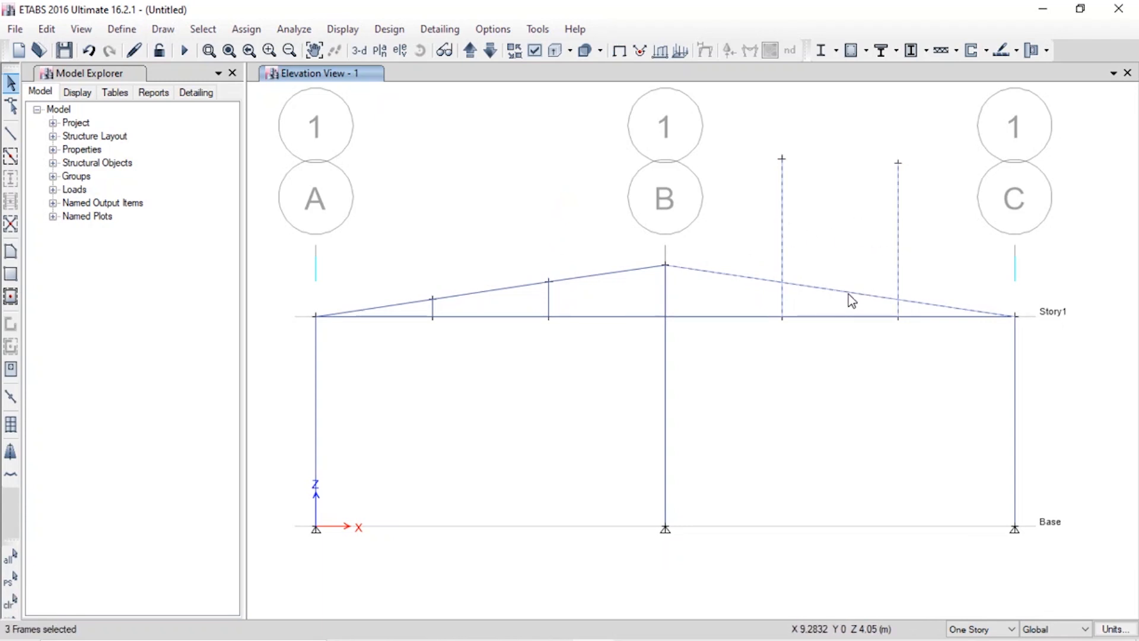
pyautogui.click(46, 29)
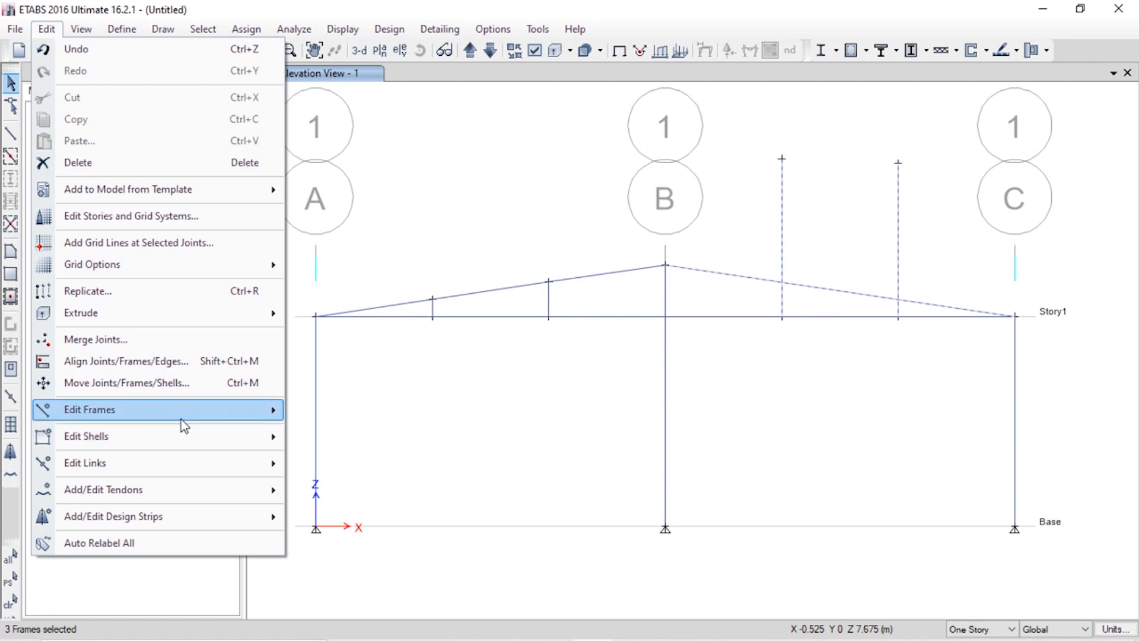
pyautogui.moveTo(196, 419)
pyautogui.click(340, 414)
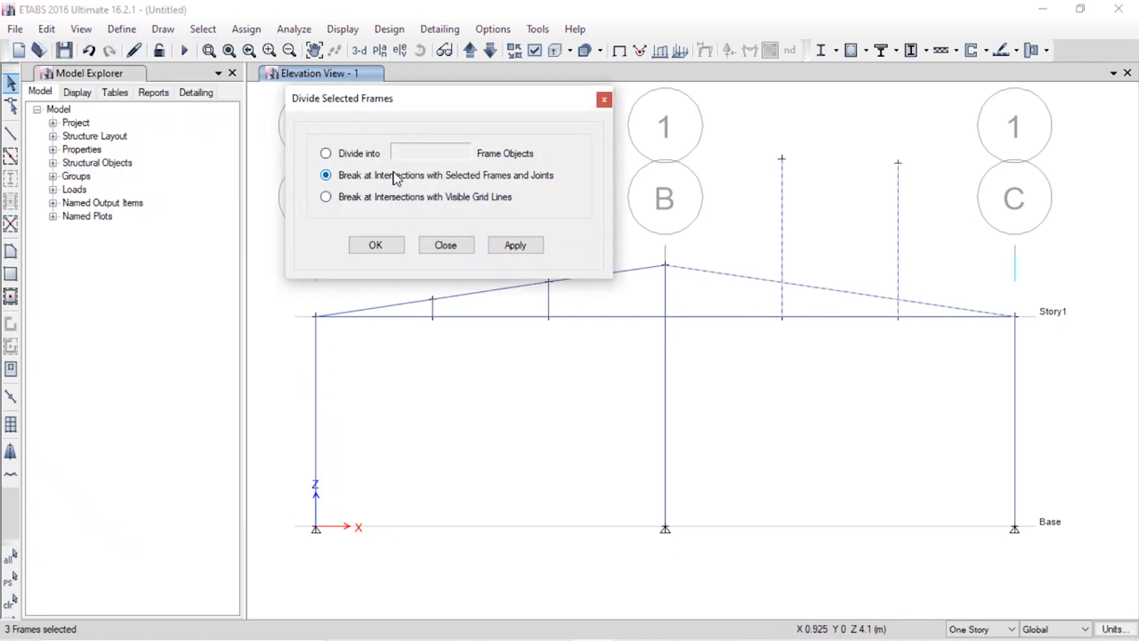
pyautogui.click(503, 245)
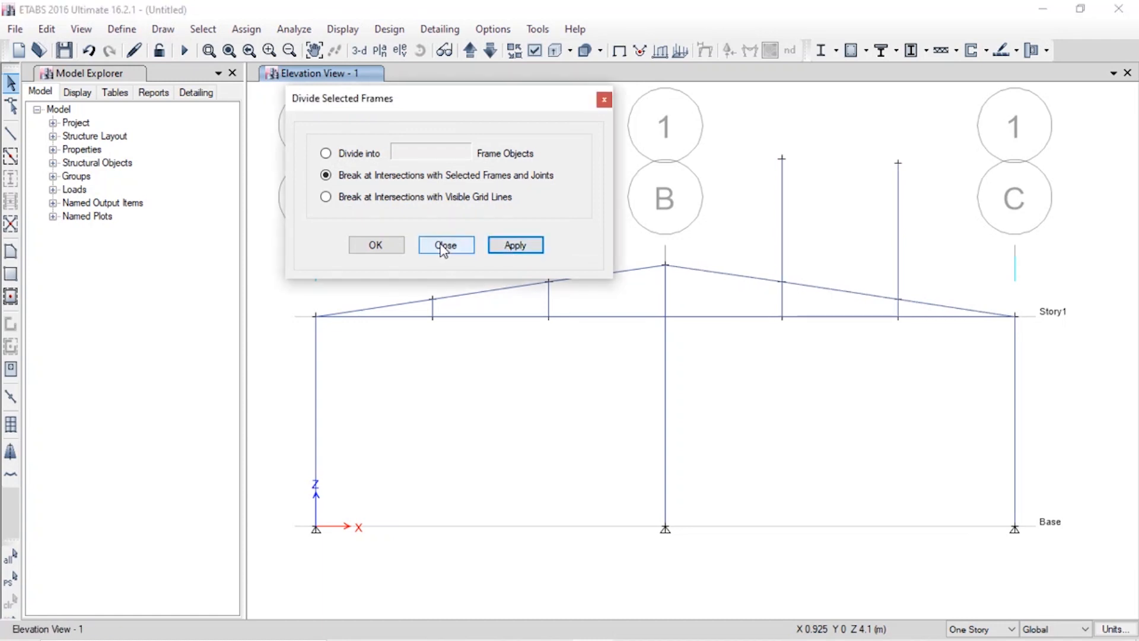
pyautogui.click(445, 245)
# Step: Delete the two vertical segments that project above the rafter between B and C
pyautogui.click(780, 209)
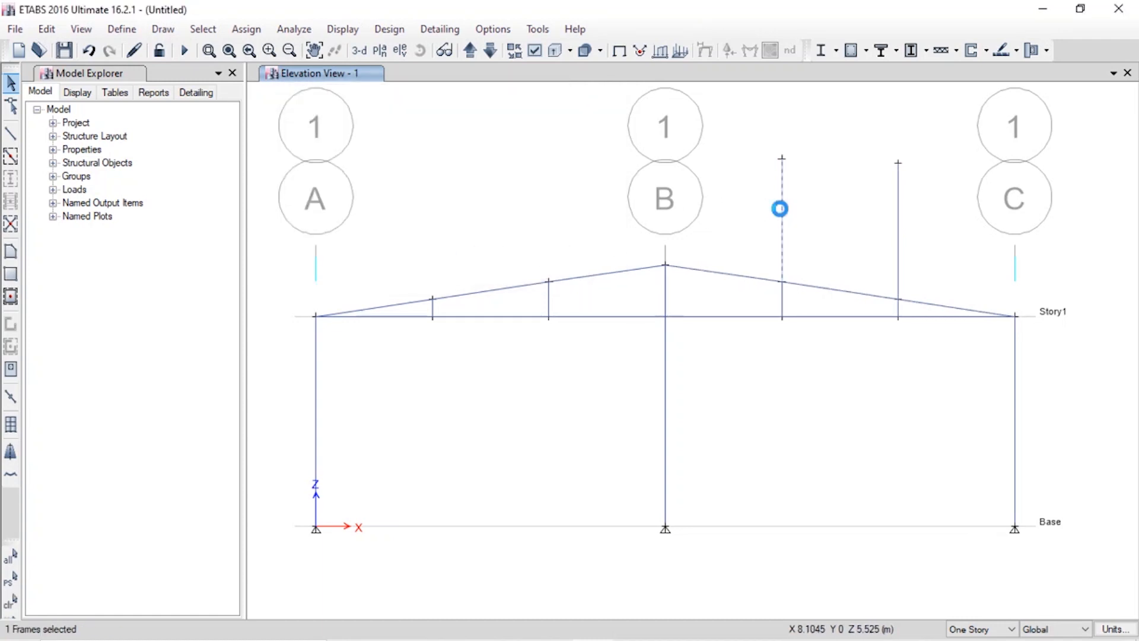
pyautogui.press('Delete')
pyautogui.click(898, 226)
pyautogui.press('Delete')
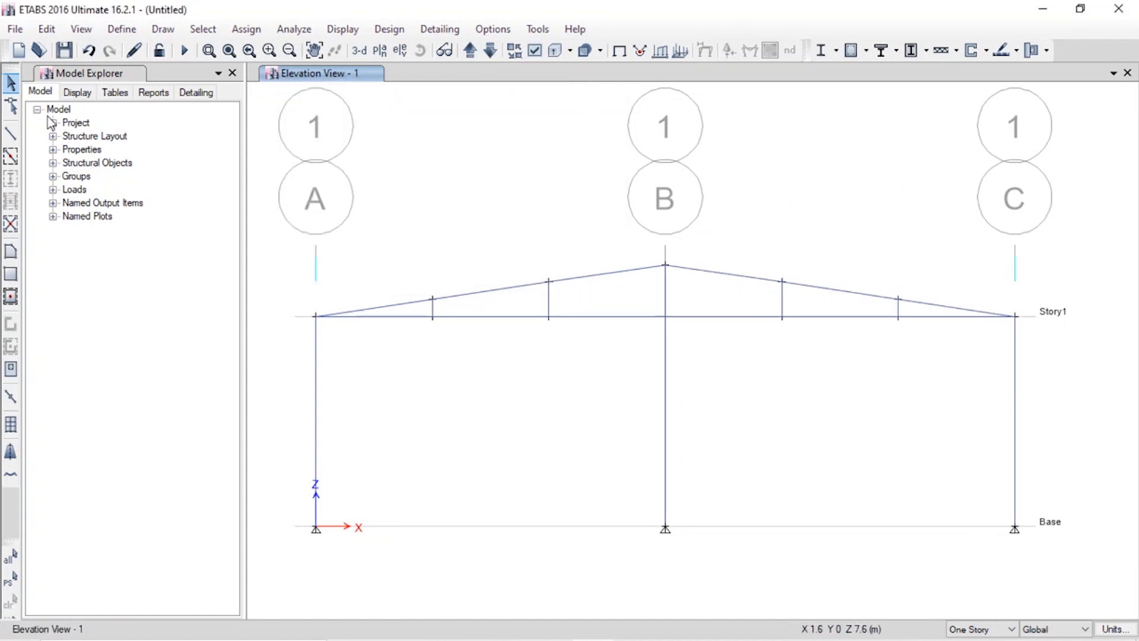
# Step: Draw two Bamboo diagonals from the rafter tops of the verticals nearest B to the bottom chord at B
pyautogui.click(11, 135)
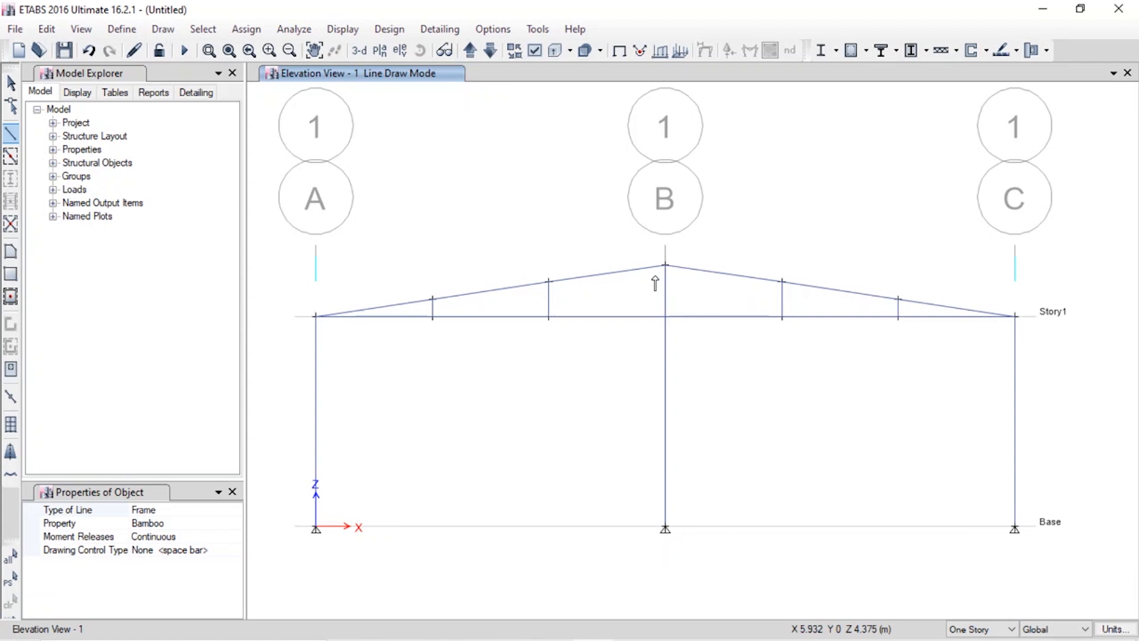
pyautogui.click(548, 281)
pyautogui.click(664, 317)
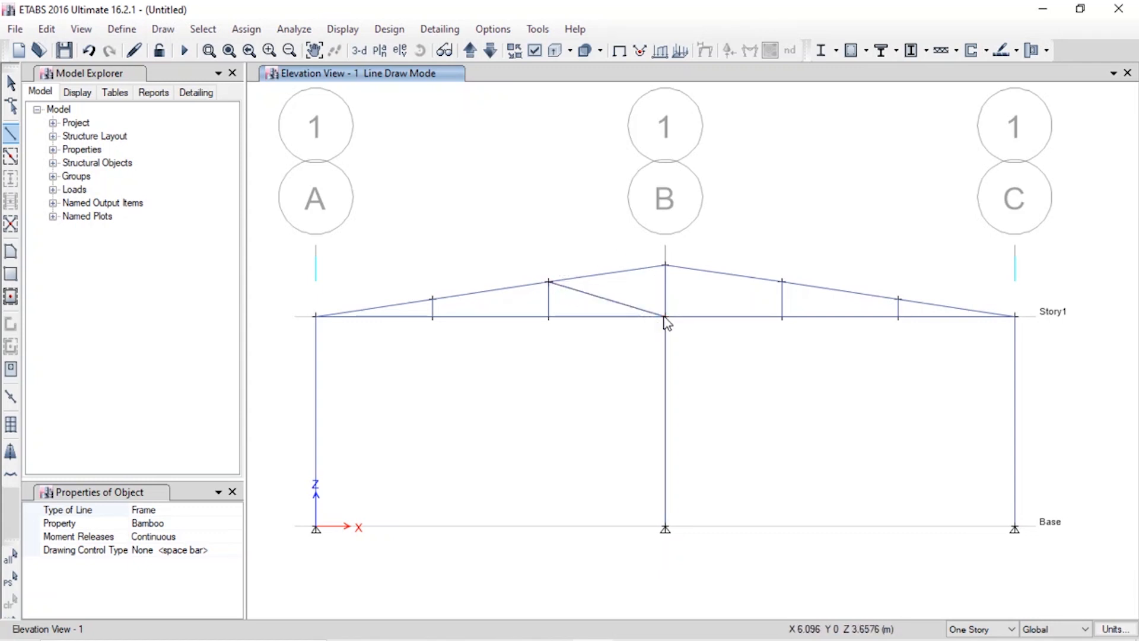
pyautogui.click(782, 281)
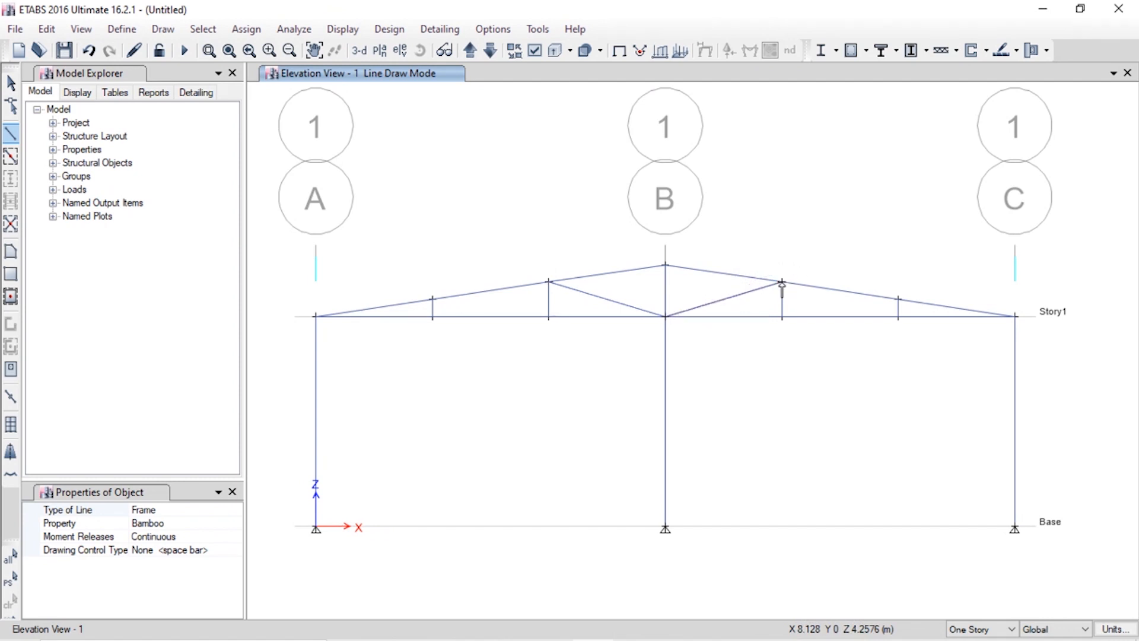
pyautogui.press('Escape')
# Step: Draw a Bamboo diagonal on each side of B, from the inner vertical's foot to the outer vertical's top
pyautogui.click(10, 133)
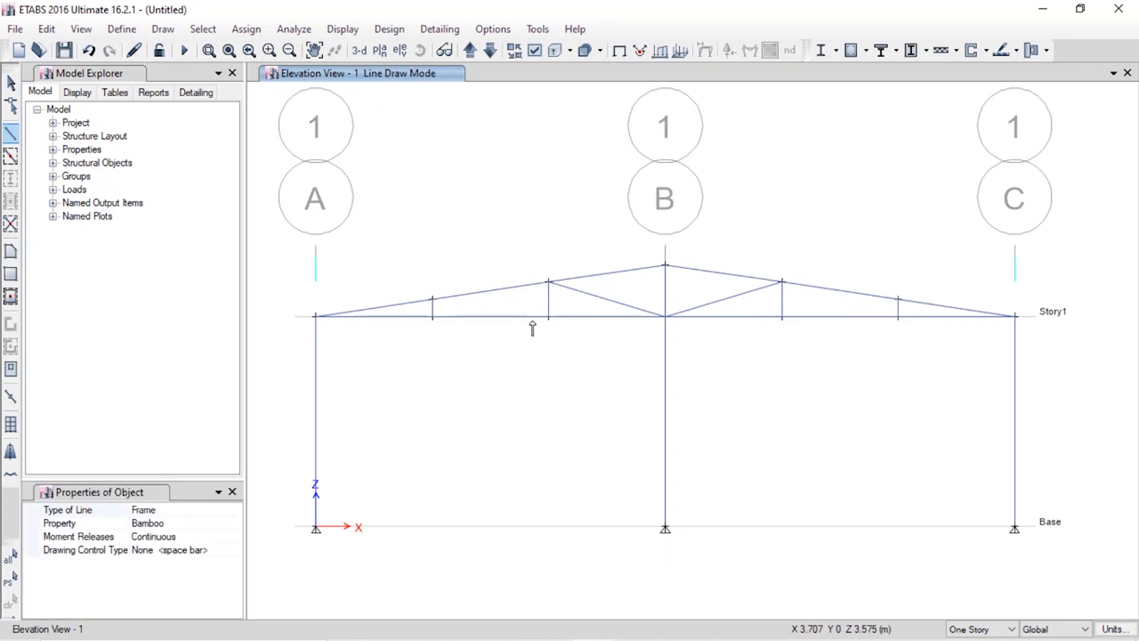
pyautogui.click(548, 316)
pyautogui.click(433, 299)
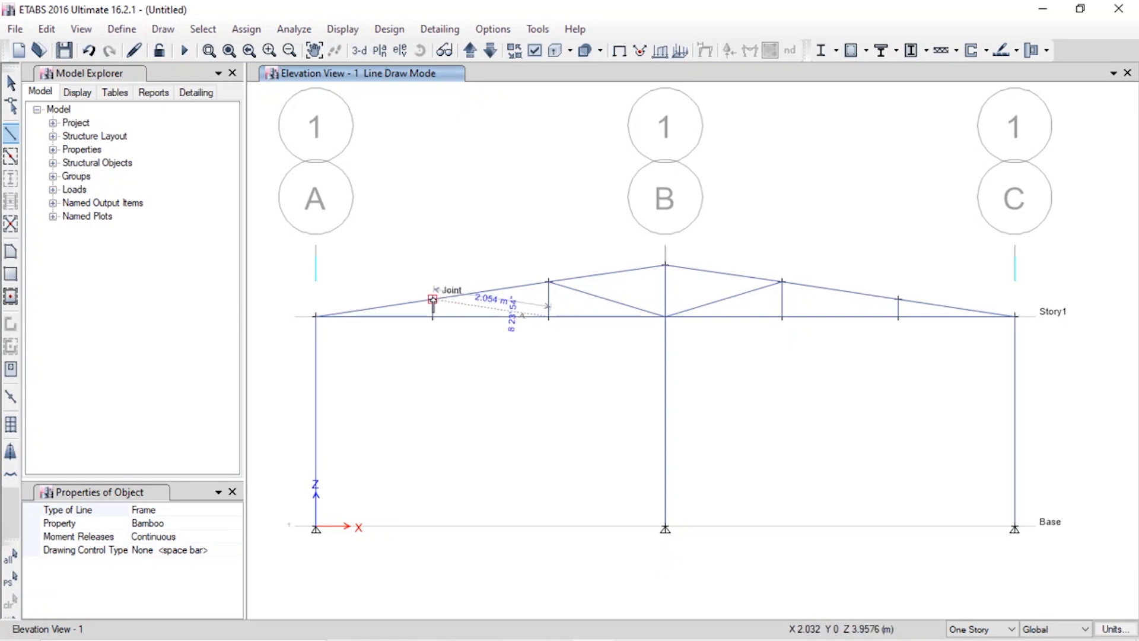
pyautogui.press('Escape')
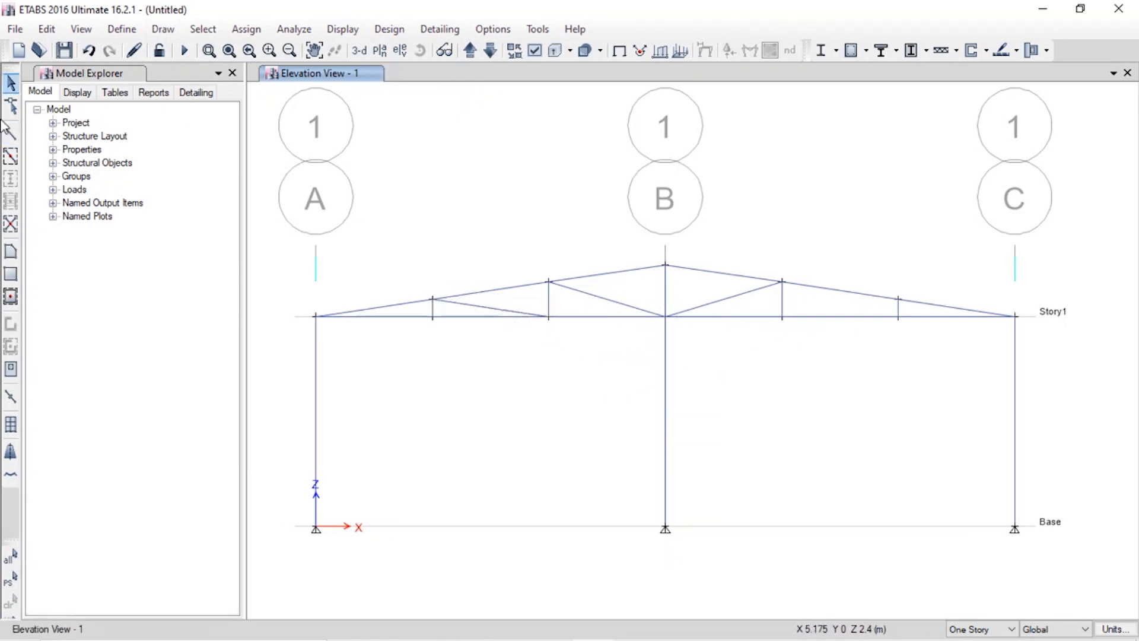
pyautogui.click(11, 134)
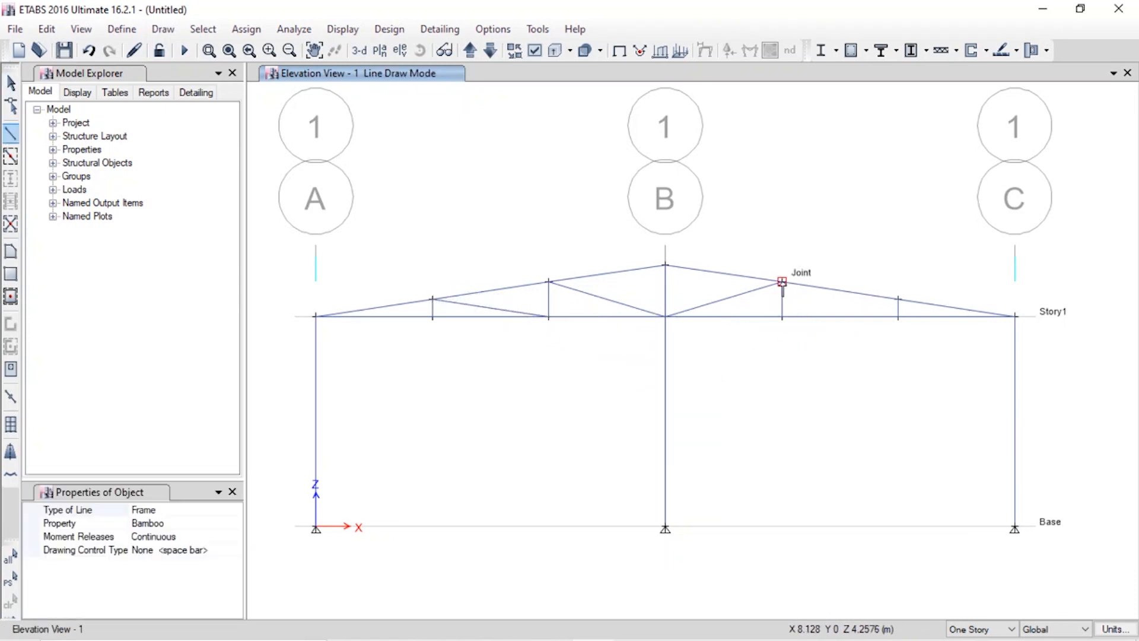
pyautogui.click(781, 316)
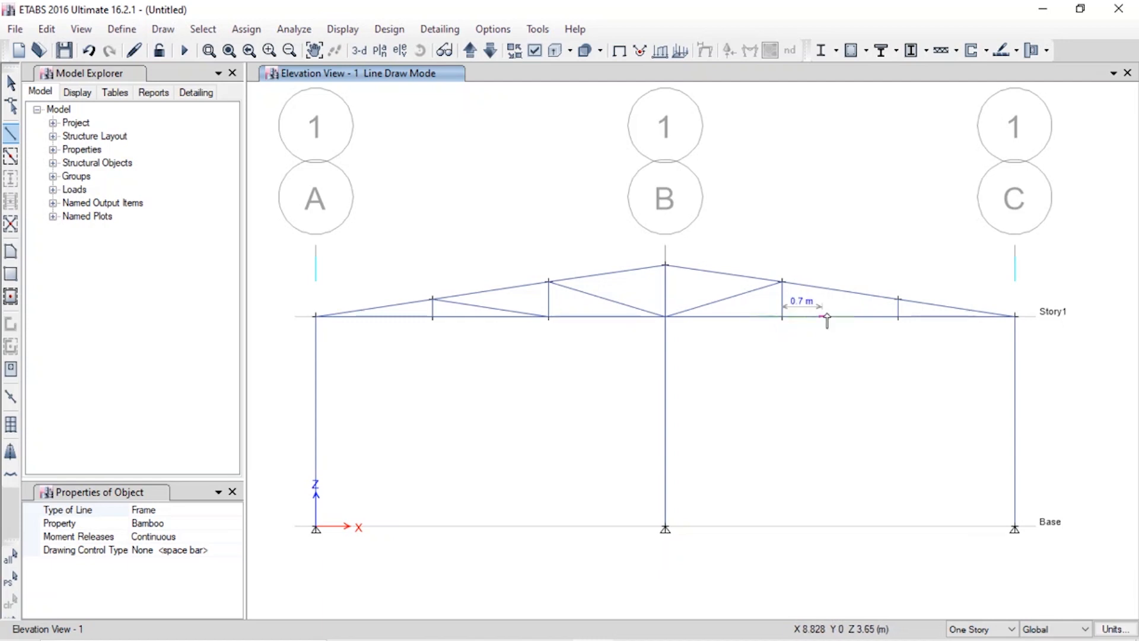
pyautogui.click(898, 299)
pyautogui.press('Escape')
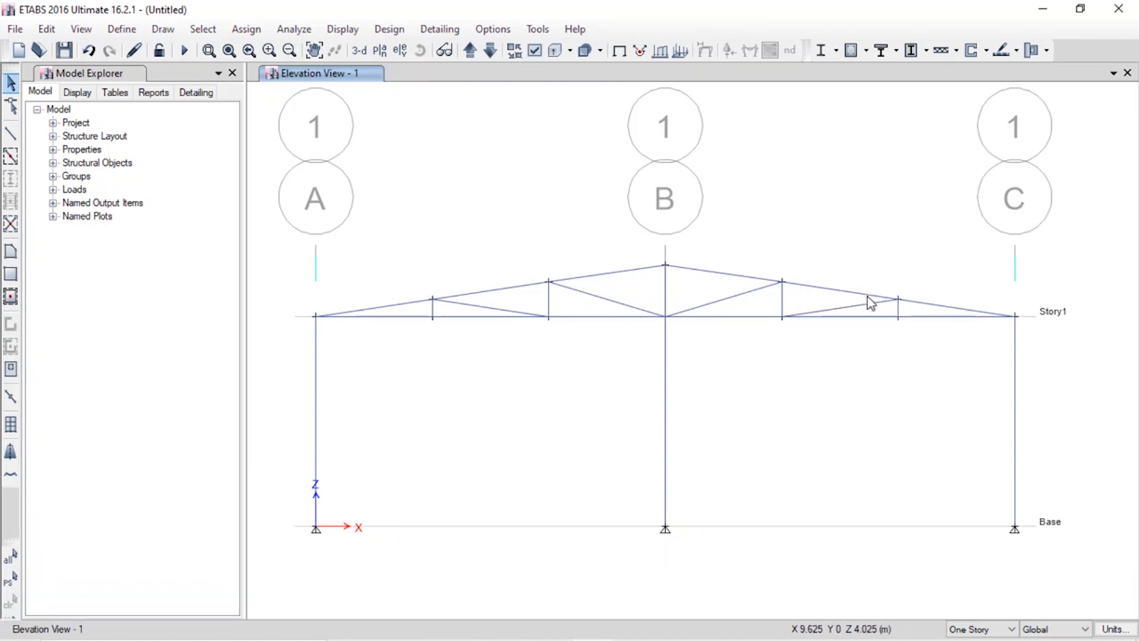
# Step: Examine the assigned section properties of the diagonals and inner vertical between B and C, and of the column at B
pyautogui.click(867, 304)
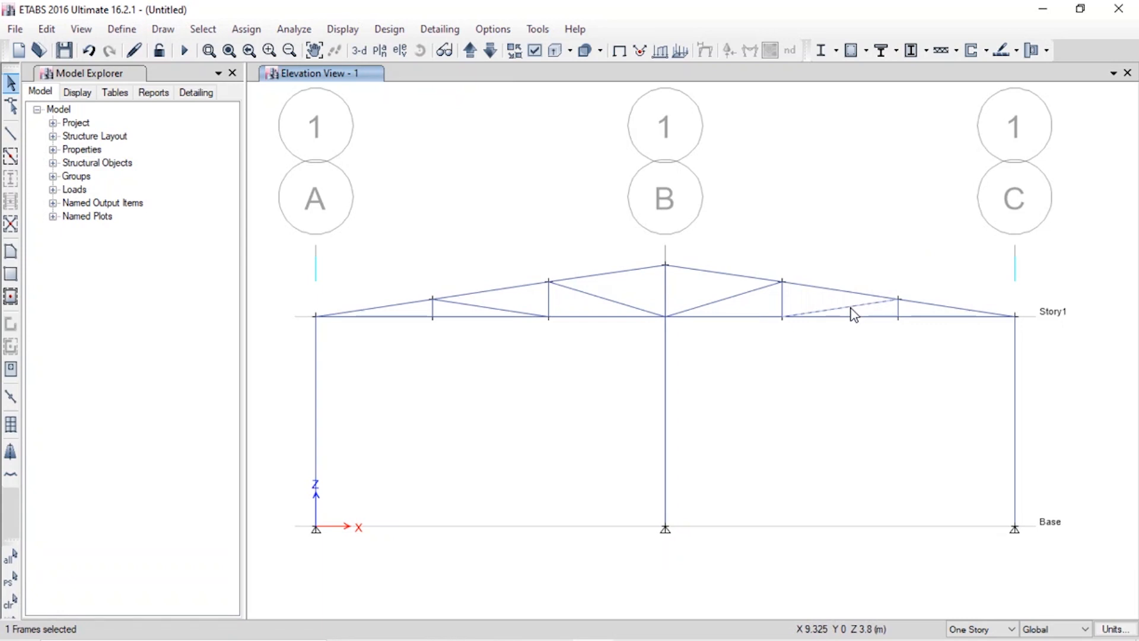
pyautogui.click(850, 307)
pyautogui.rightClick(852, 314)
pyautogui.click(730, 38)
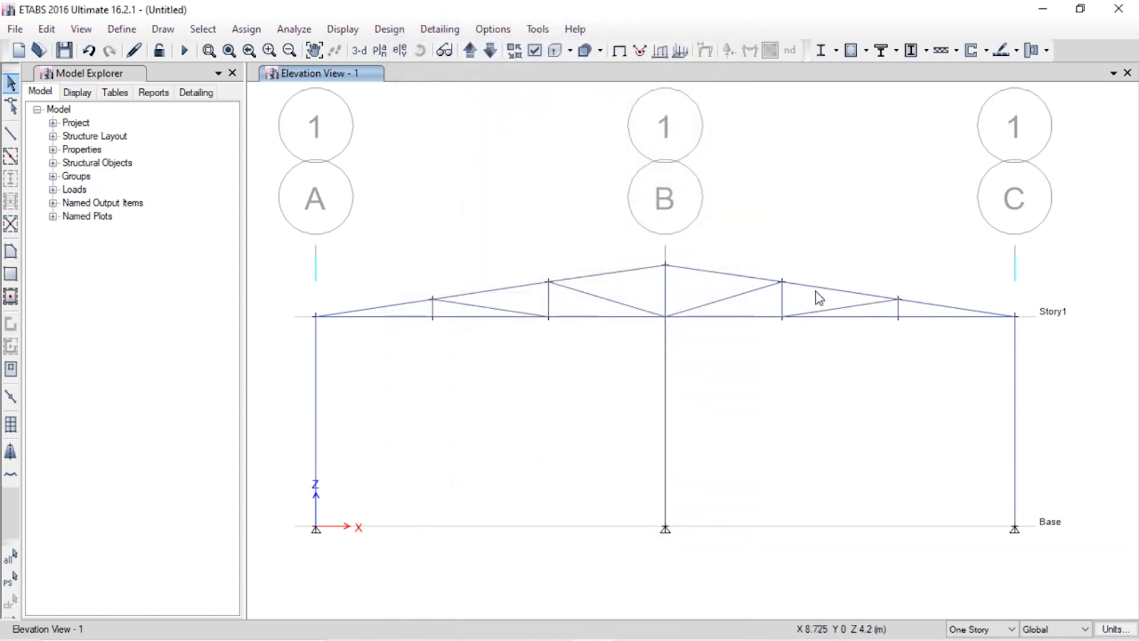
pyautogui.click(824, 309)
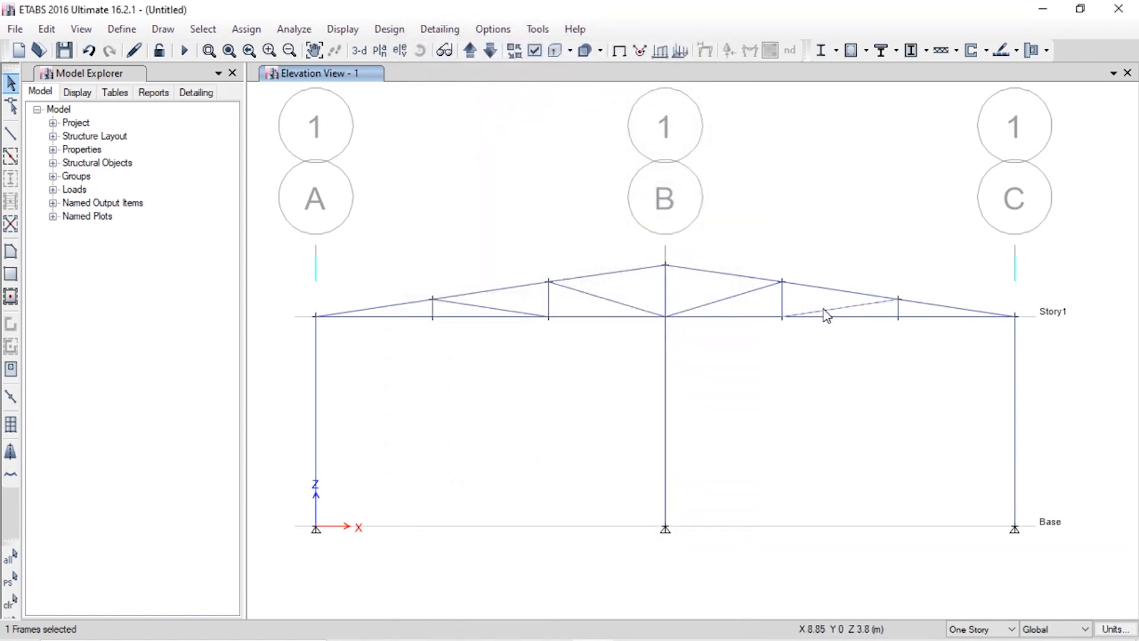
pyautogui.rightClick(824, 308)
pyautogui.press('Escape')
pyautogui.click(782, 297)
pyautogui.rightClick(782, 296)
pyautogui.press('Escape')
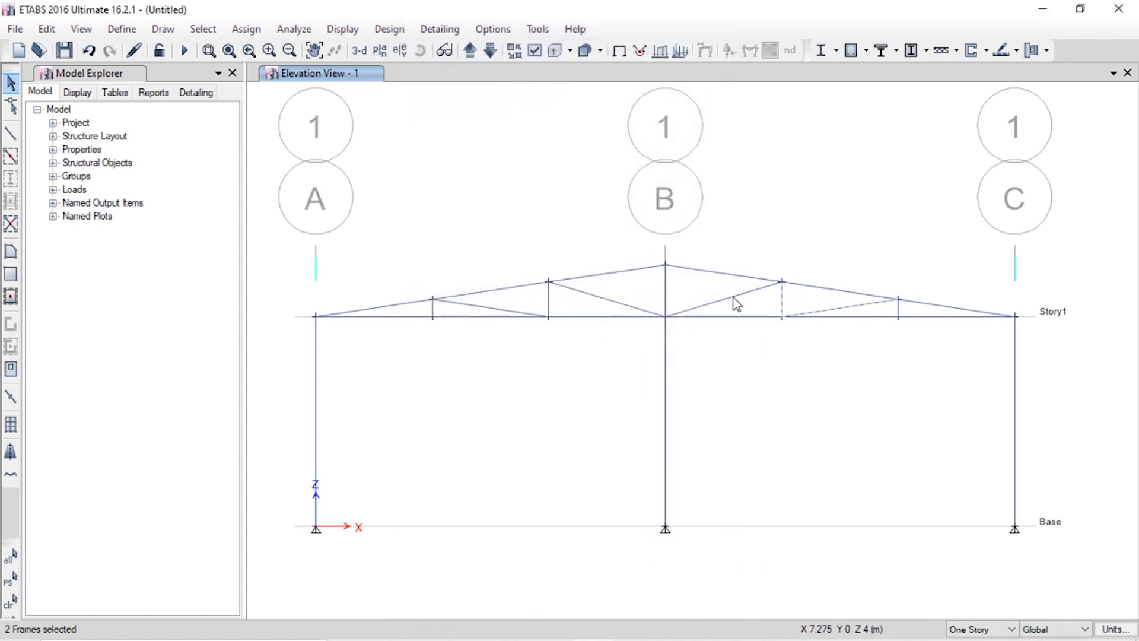
pyautogui.click(734, 298)
pyautogui.rightClick(734, 299)
pyautogui.press('Escape')
pyautogui.click(667, 292)
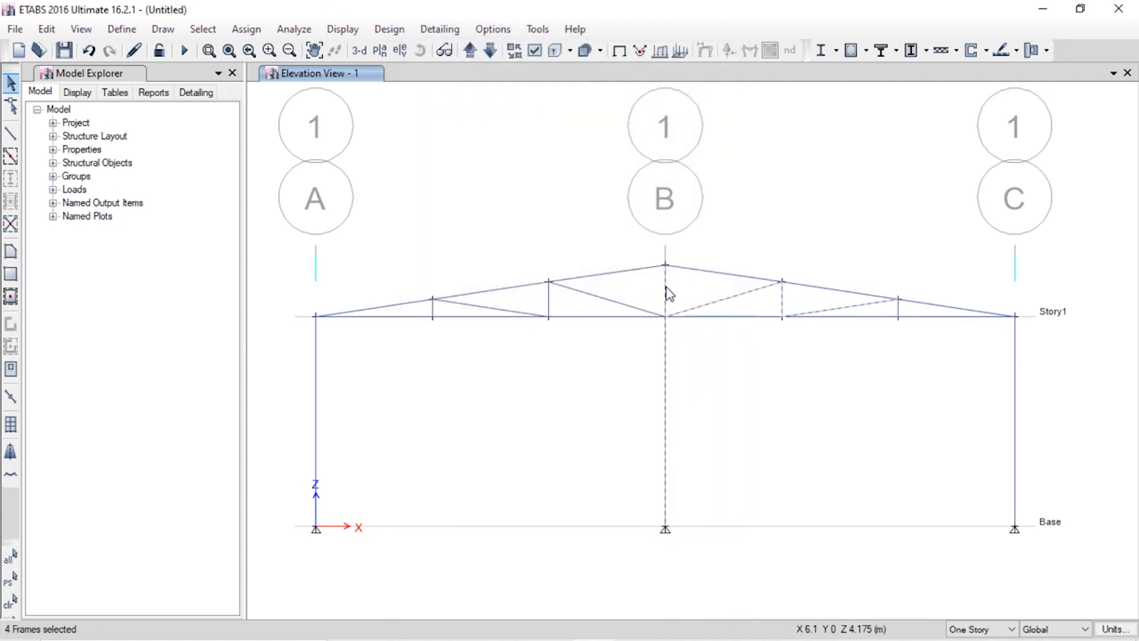
pyautogui.rightClick(667, 293)
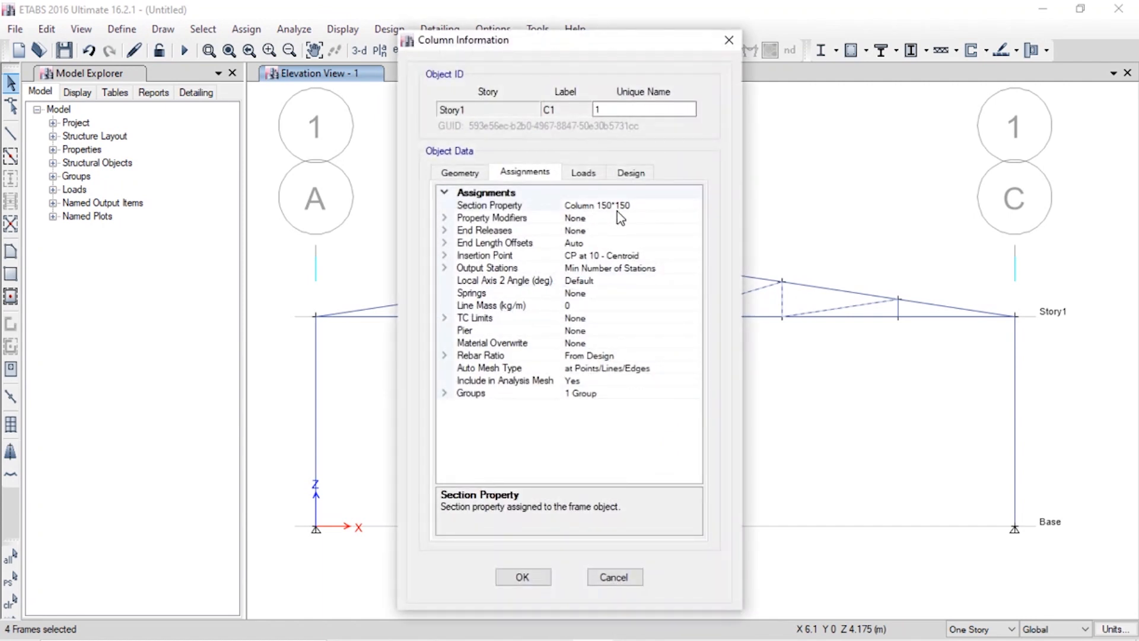
pyautogui.click(631, 173)
pyautogui.press('Escape')
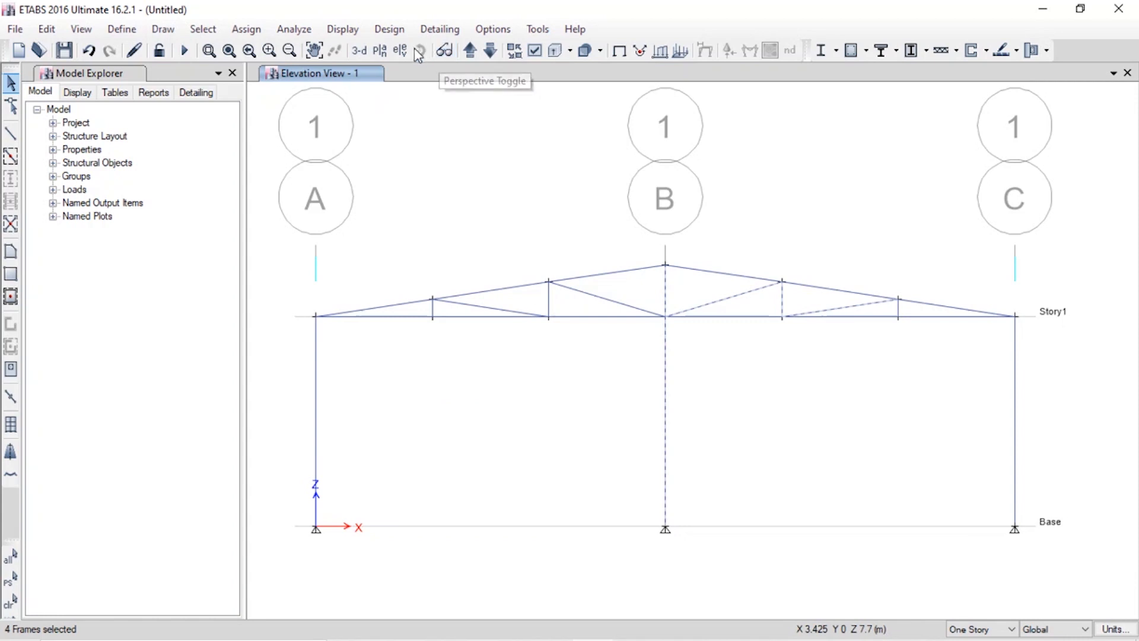
# Step: Show the model in 3D, clear the earlier selection, and select the entire column and truss frame on grid 1
pyautogui.click(359, 50)
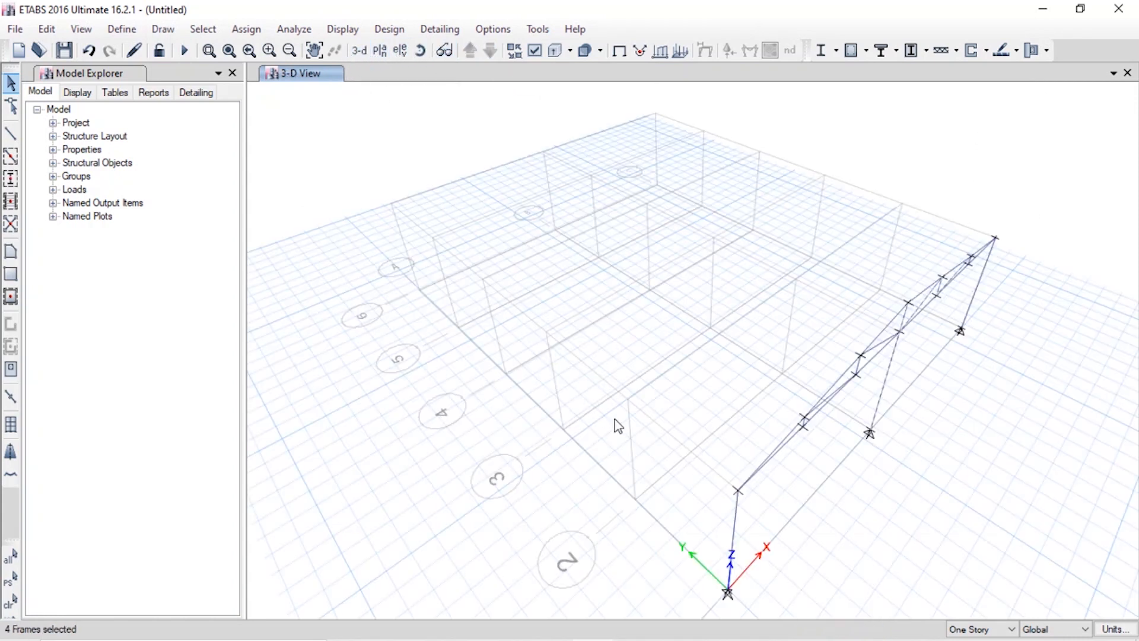
pyautogui.press('Escape')
pyautogui.moveTo(1034, 187); pyautogui.dragTo(660, 541)
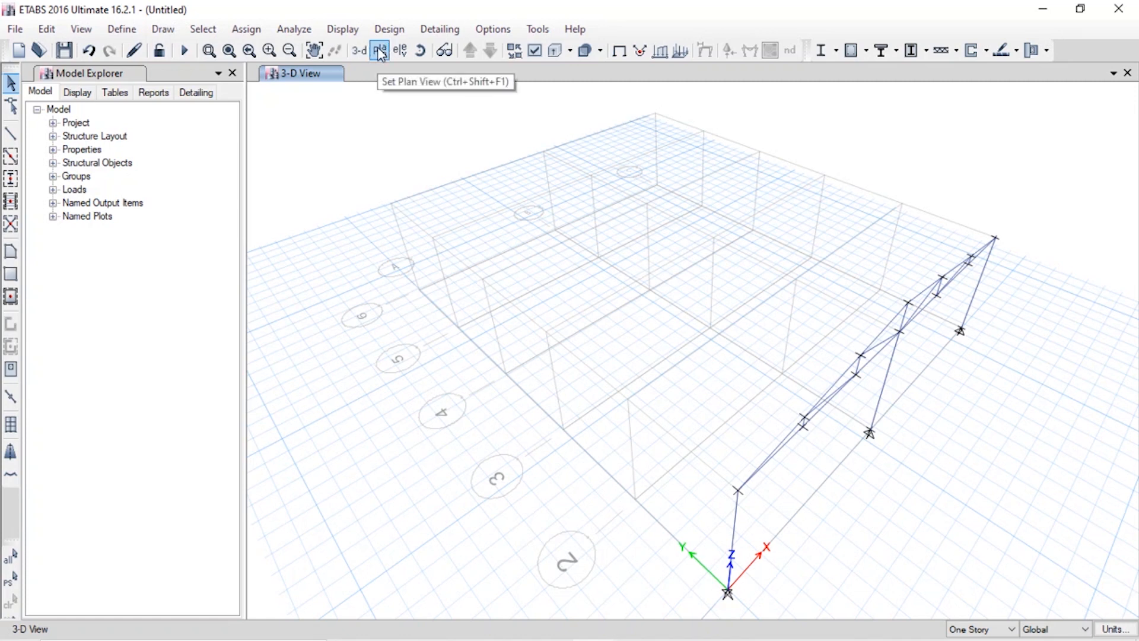
pyautogui.moveTo(1040, 172); pyautogui.dragTo(604, 594)
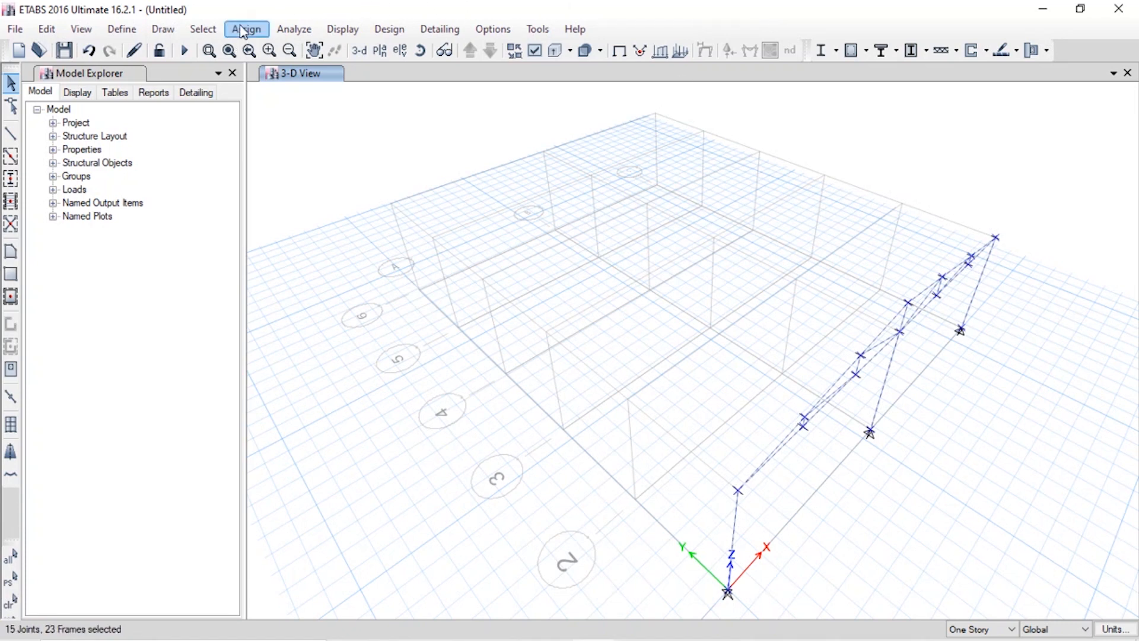
pyautogui.click(46, 29)
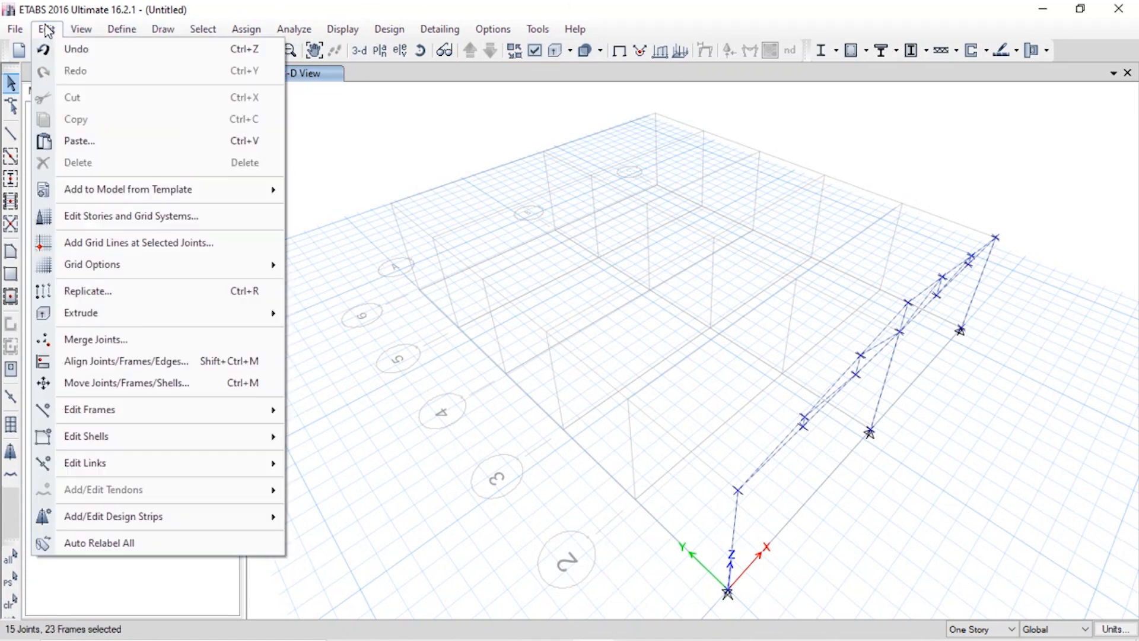
pyautogui.click(107, 291)
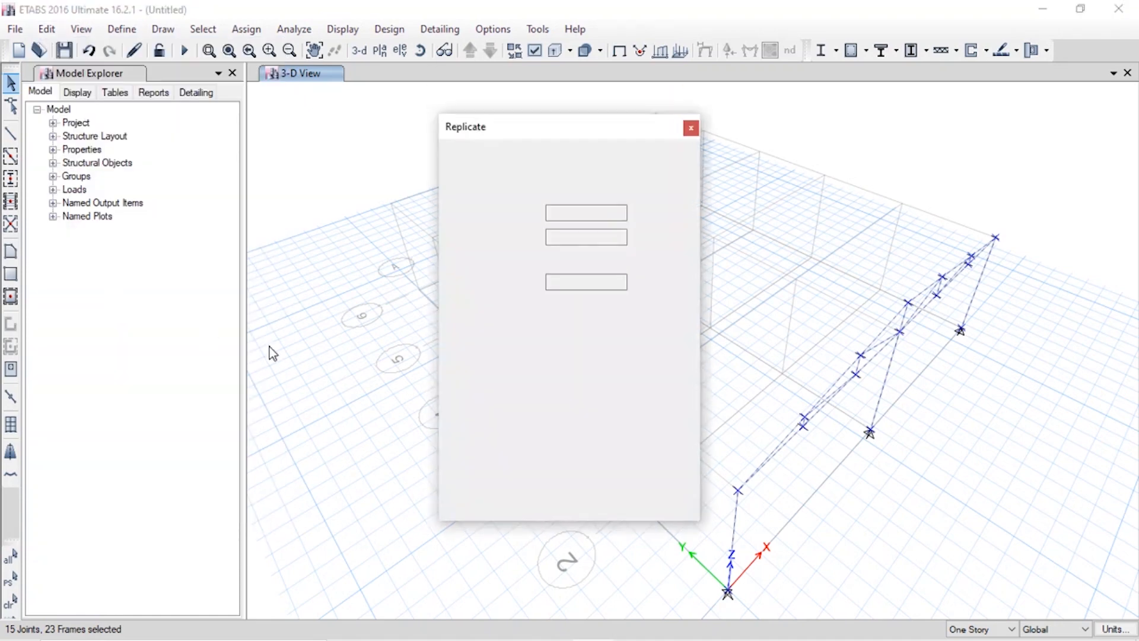
pyautogui.moveTo(500, 130); pyautogui.dragTo(173, 59)
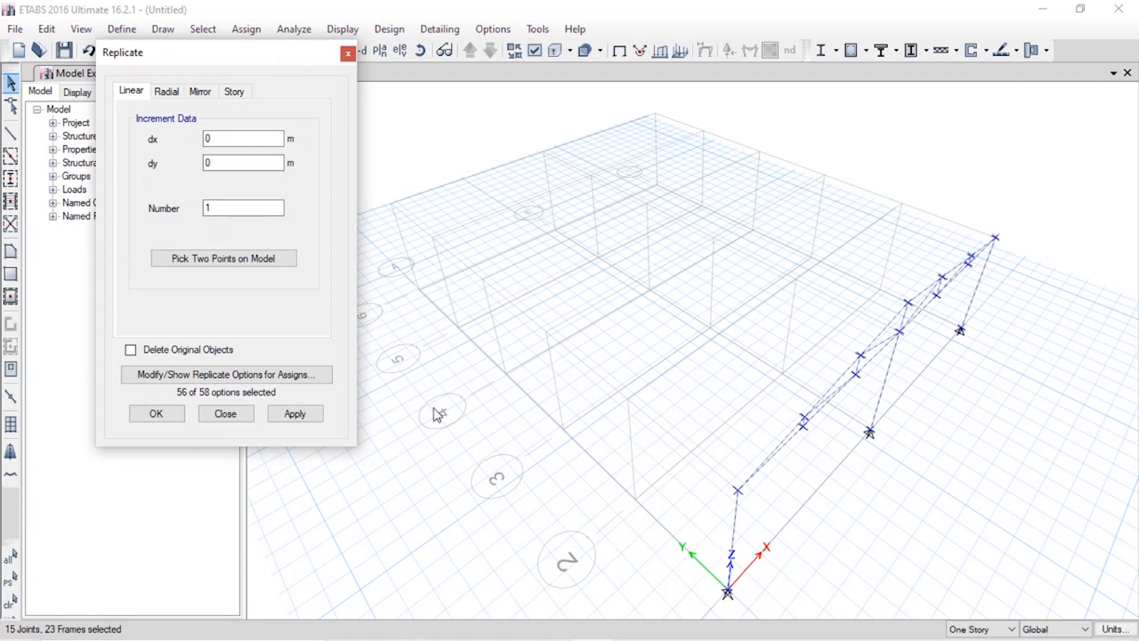
pyautogui.moveTo(226, 165); pyautogui.dragTo(155, 153)
pyautogui.click(231, 416)
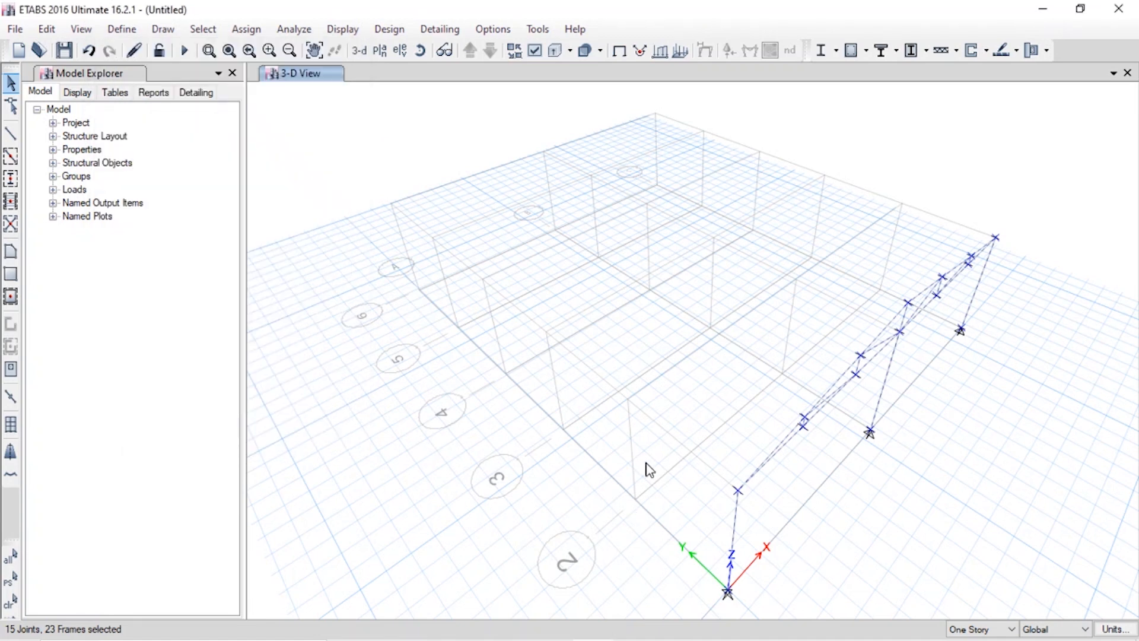
# Step: Set the units to U.S. Defaults and replicate the selected frame linearly with dx 0, dy 10 ft and number 5
pyautogui.click(1105, 636)
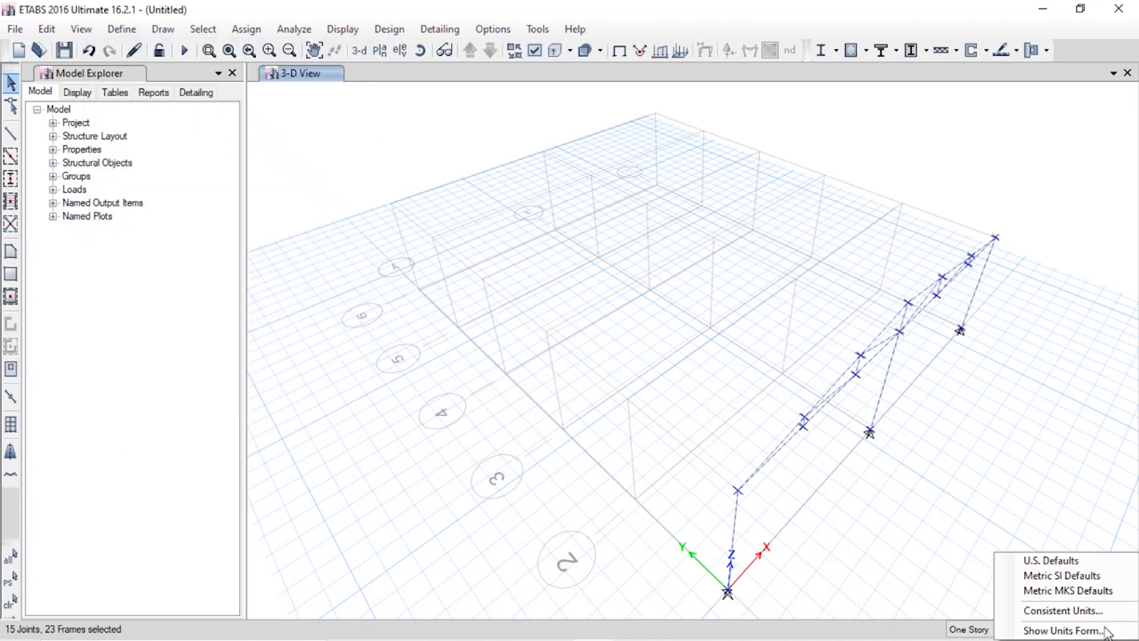
pyautogui.click(1068, 562)
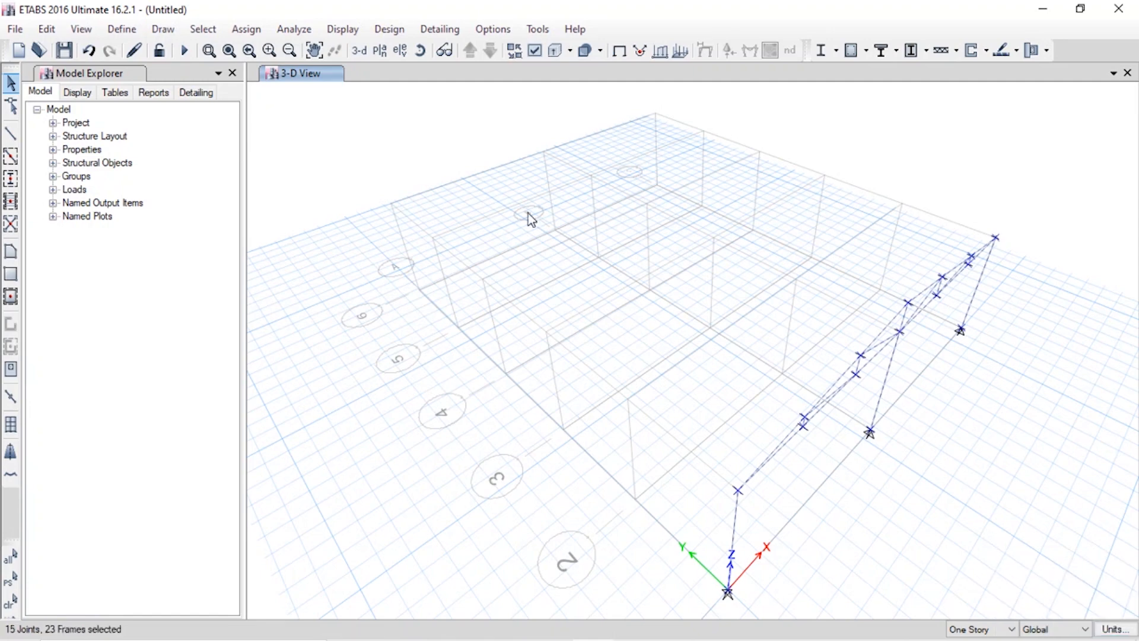
pyautogui.click(83, 30)
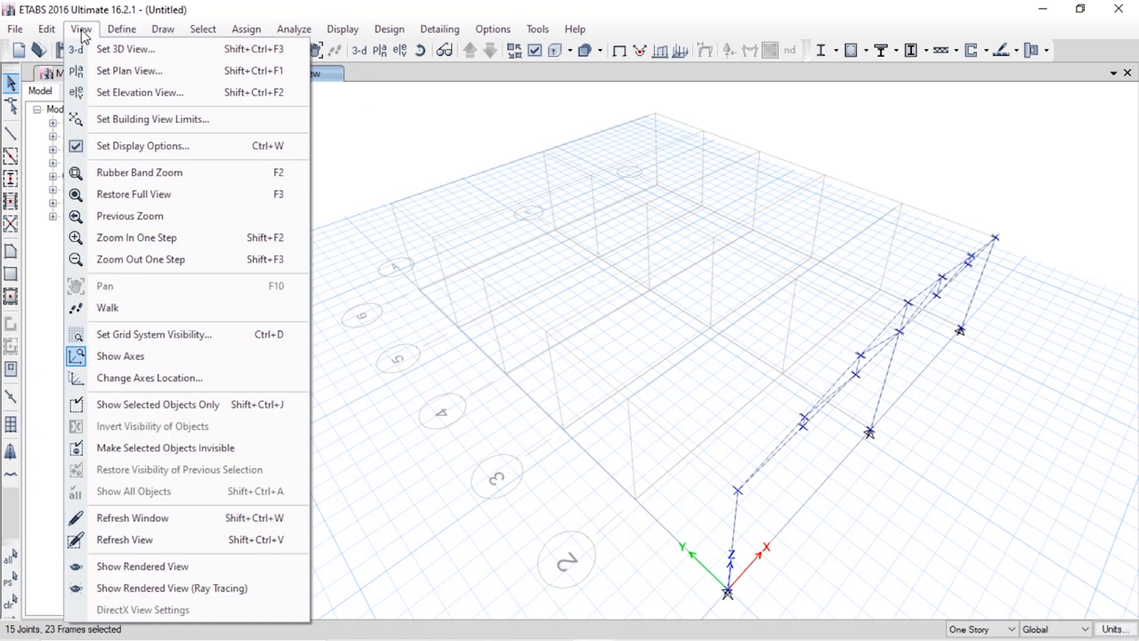
pyautogui.moveTo(46, 29)
pyautogui.click(127, 295)
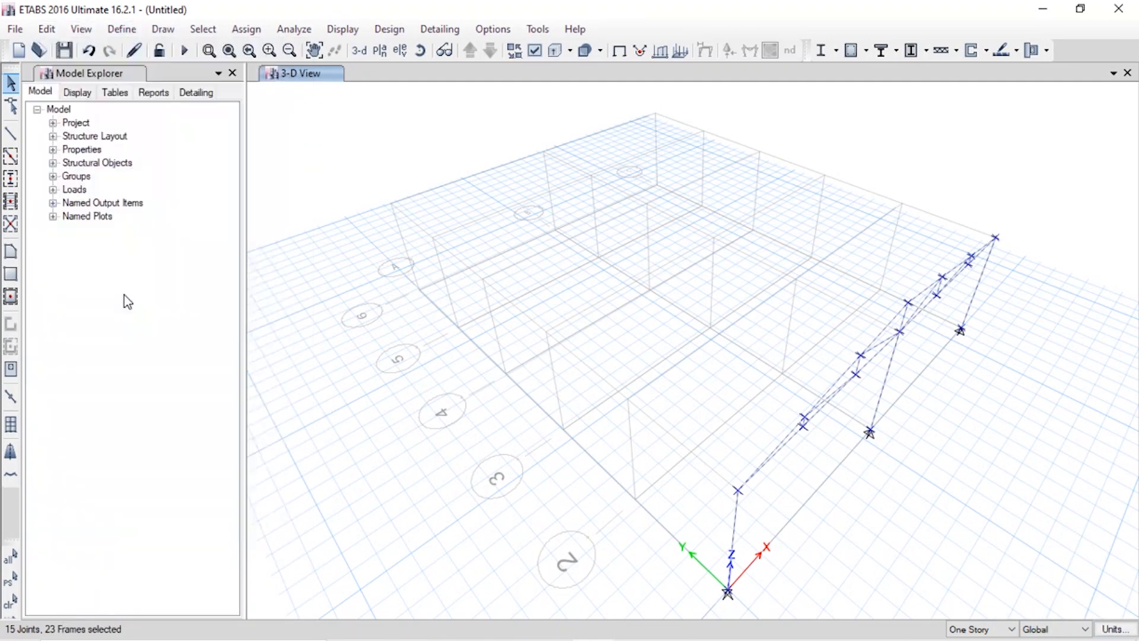
pyautogui.moveTo(245, 162); pyautogui.dragTo(154, 167)
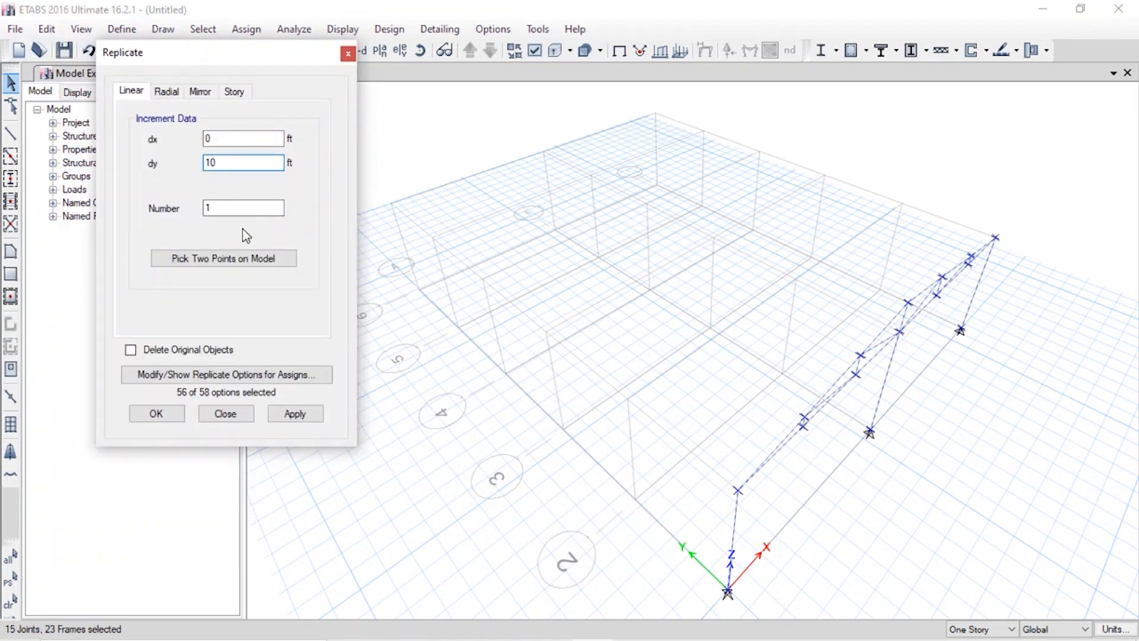
pyautogui.moveTo(241, 208); pyautogui.dragTo(172, 210)
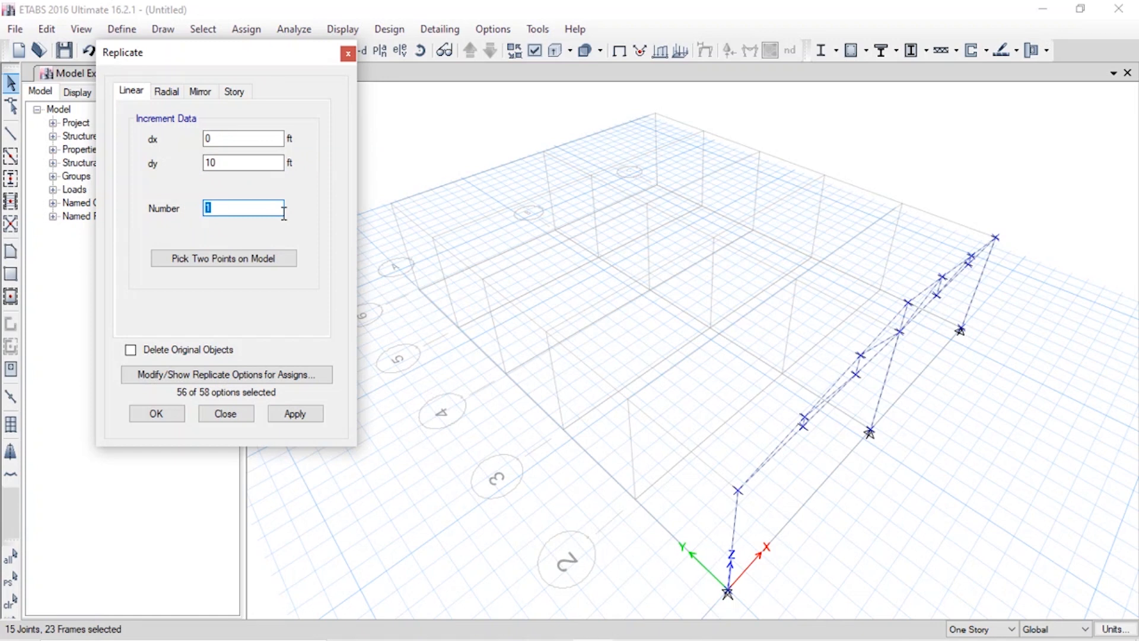
pyautogui.click(305, 416)
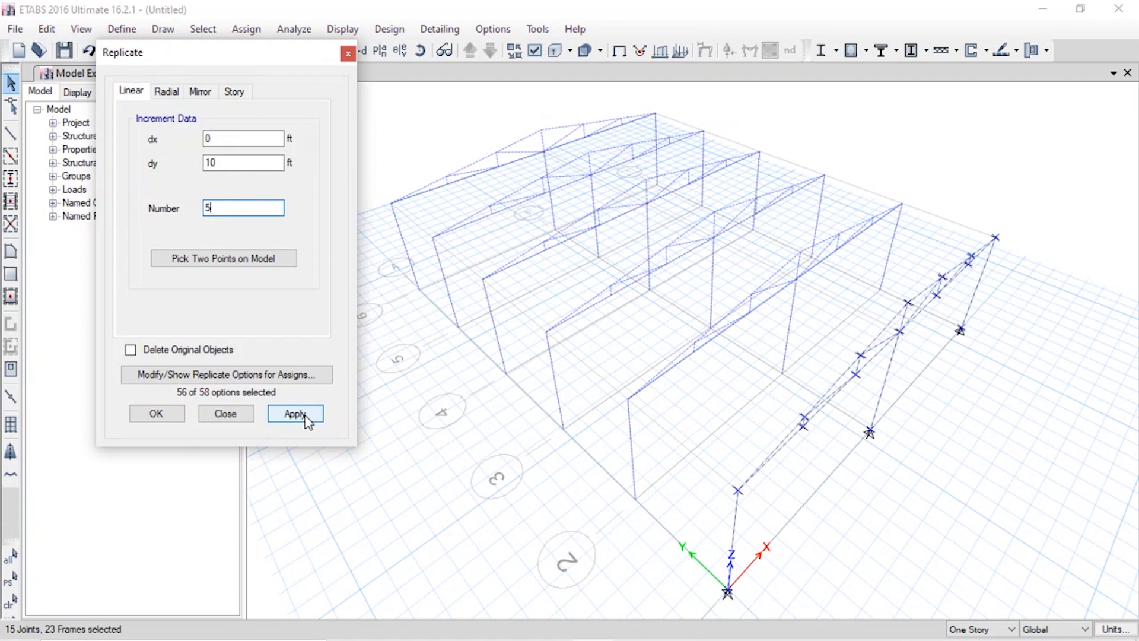
pyautogui.click(304, 414)
pyautogui.click(235, 413)
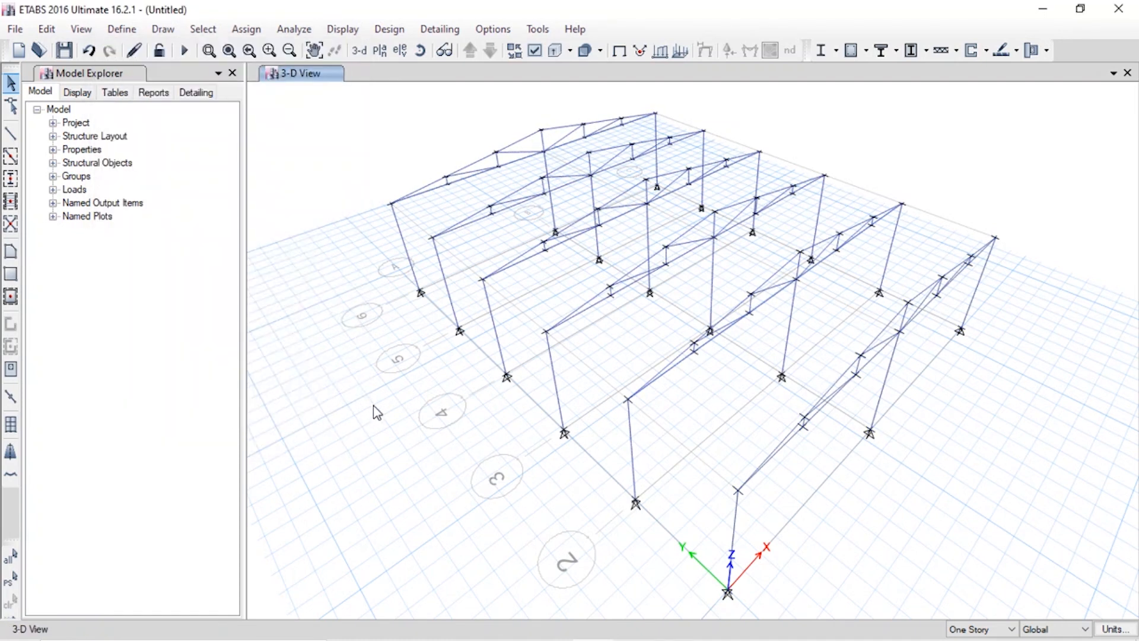
# Step: Try to draw a Bamboo member along grid A between grid points A6 and A5 at Story1
pyautogui.click(10, 133)
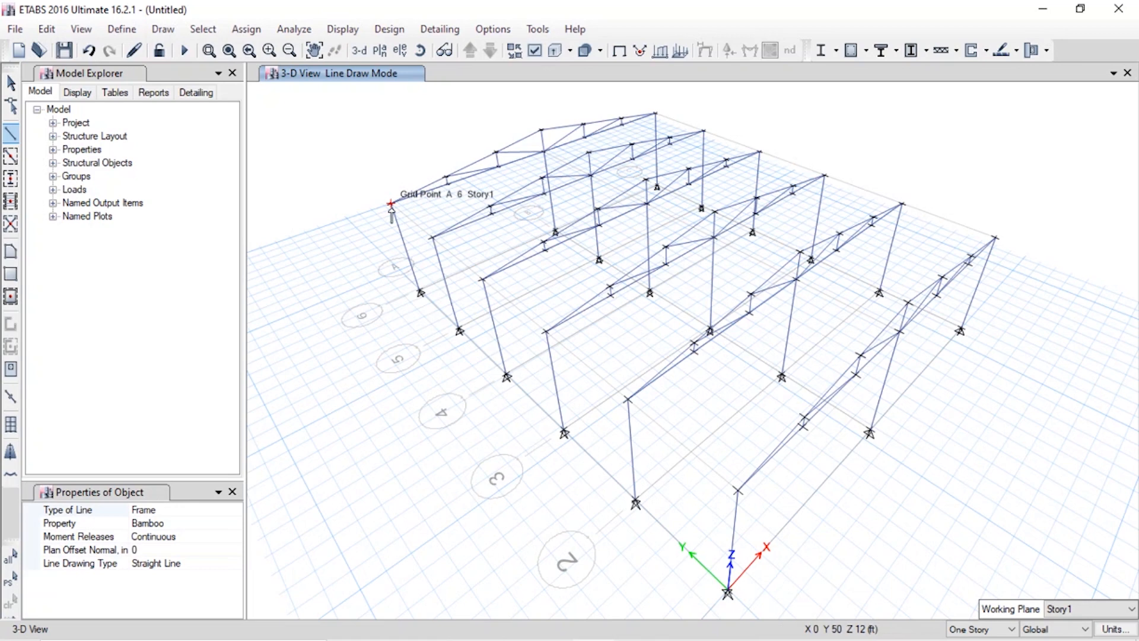
pyautogui.click(391, 204)
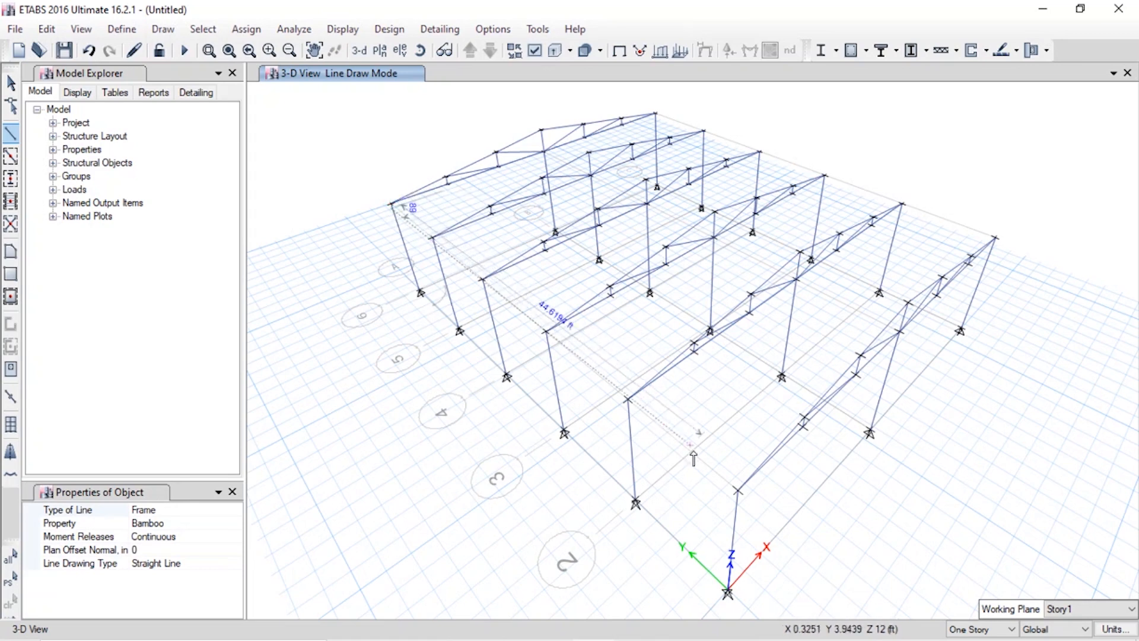
pyautogui.click(431, 238)
pyautogui.press('Escape')
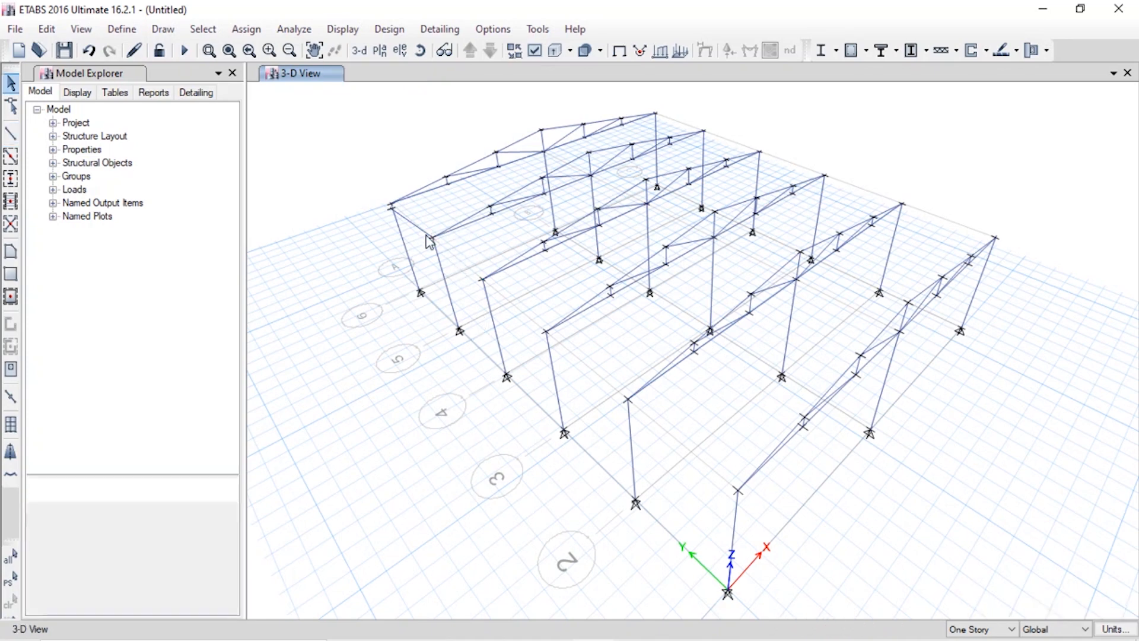
pyautogui.click(418, 230)
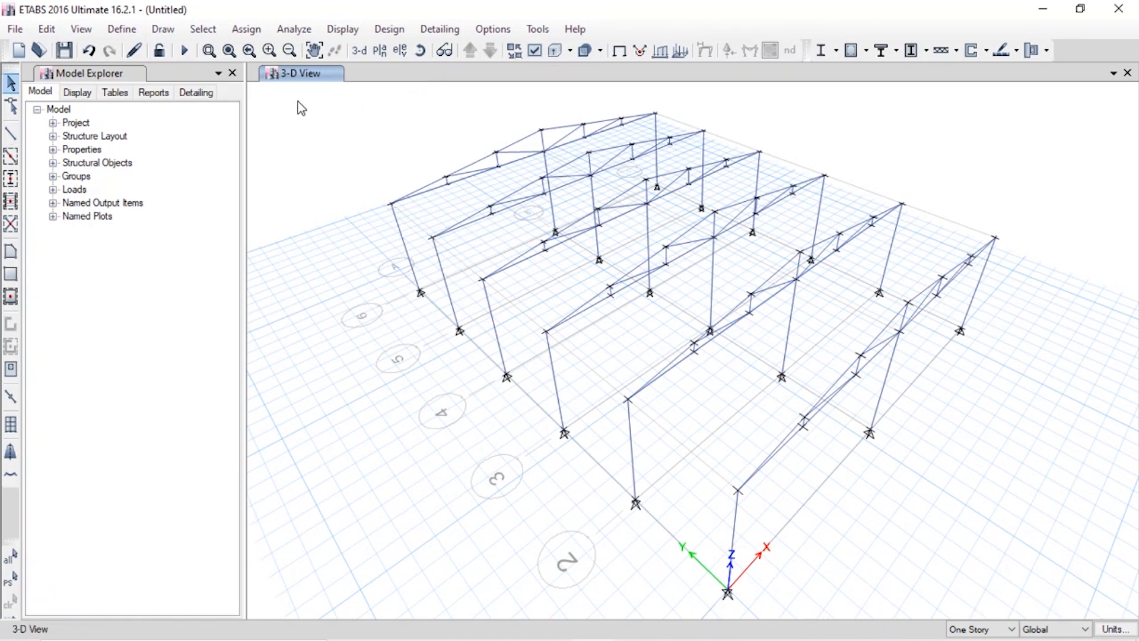
# Step: Draw a straight Bamboo frame member along grid A at Story1, connecting the column tops on grids 1 and 2
pyautogui.click(12, 134)
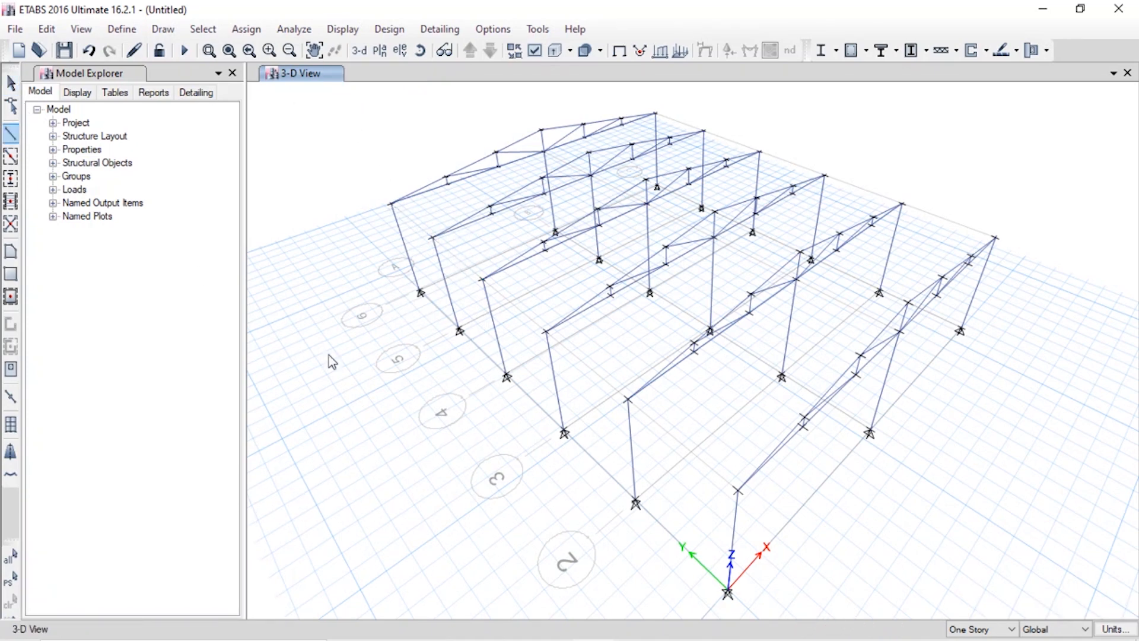
pyautogui.click(737, 490)
pyautogui.click(627, 399)
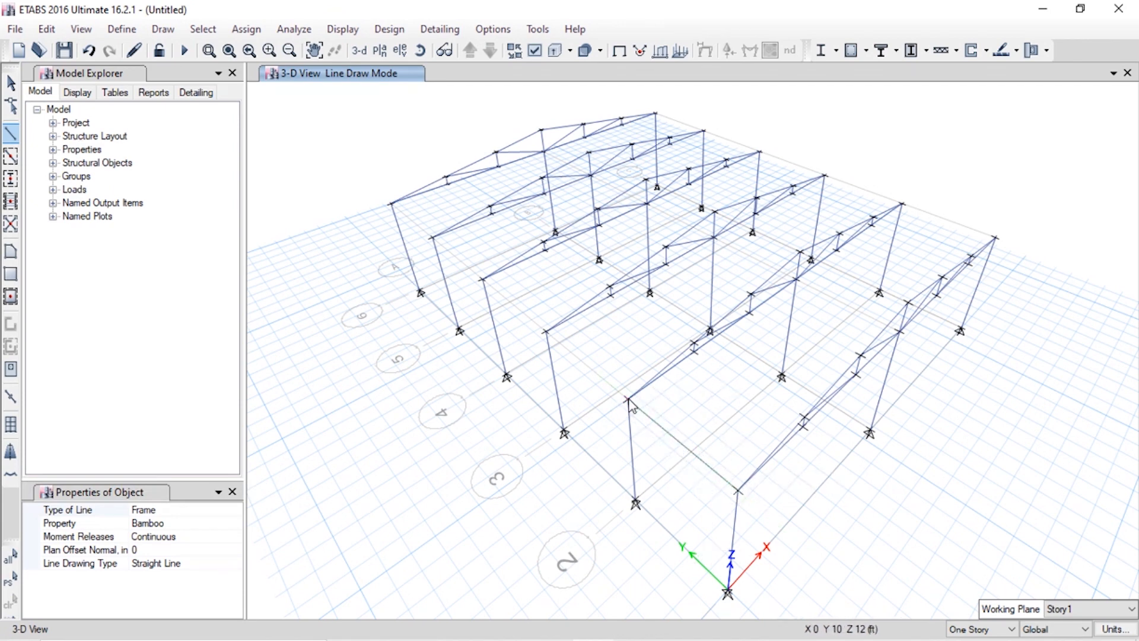
pyautogui.press('Escape')
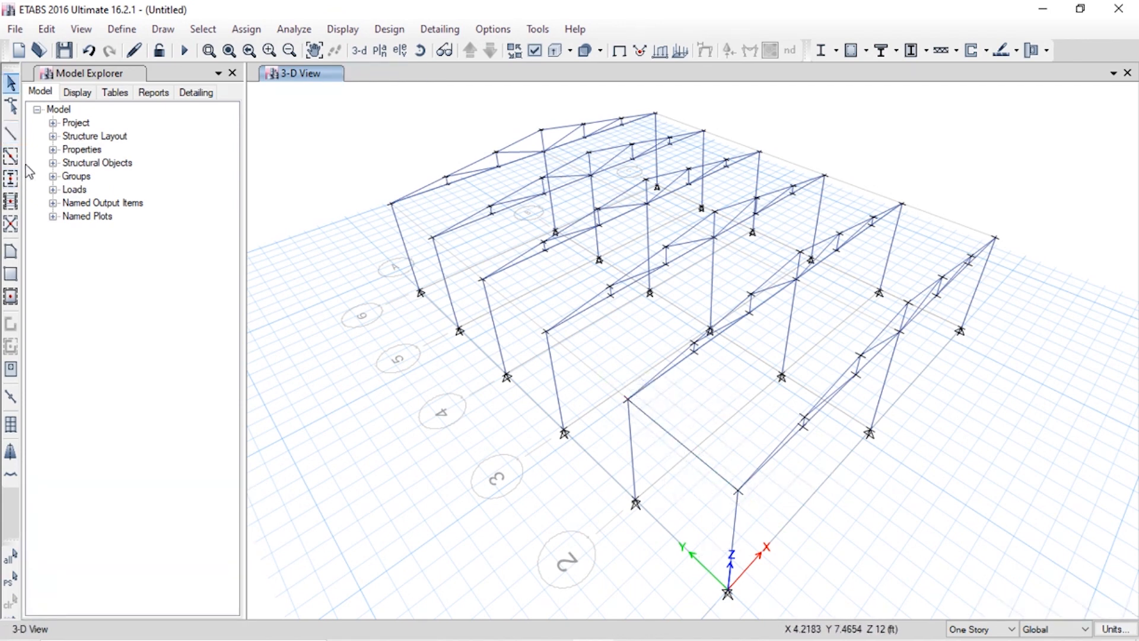
# Step: Draw Bamboo members between grids 1 and 2 along the ridge at grid B and along the column tops at grid C
pyautogui.click(12, 133)
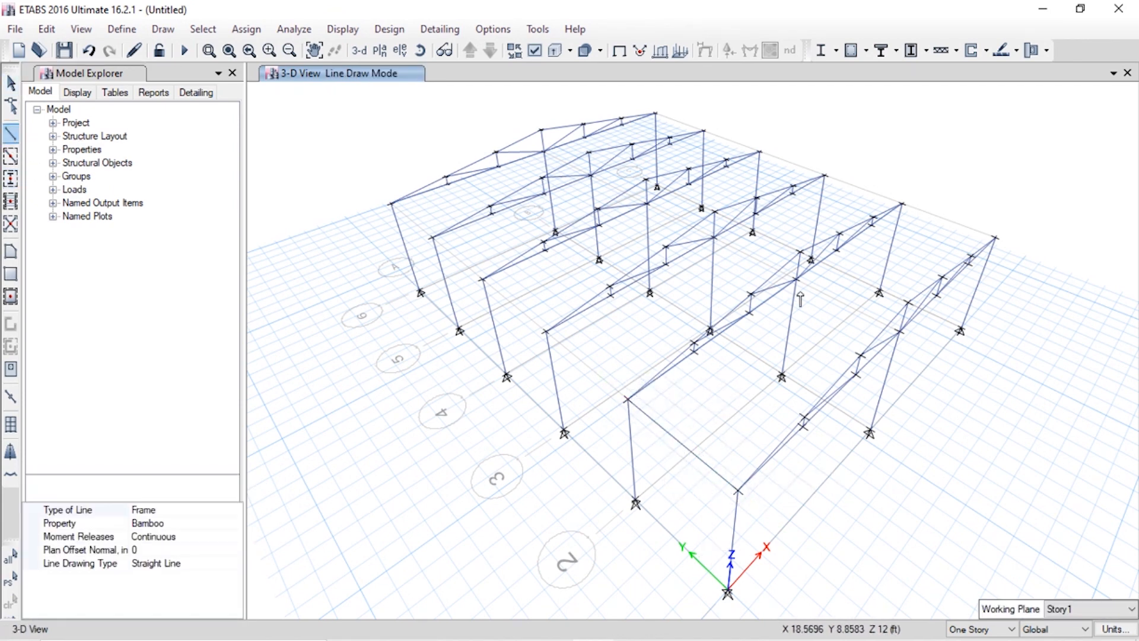
pyautogui.click(908, 303)
pyautogui.press('Escape')
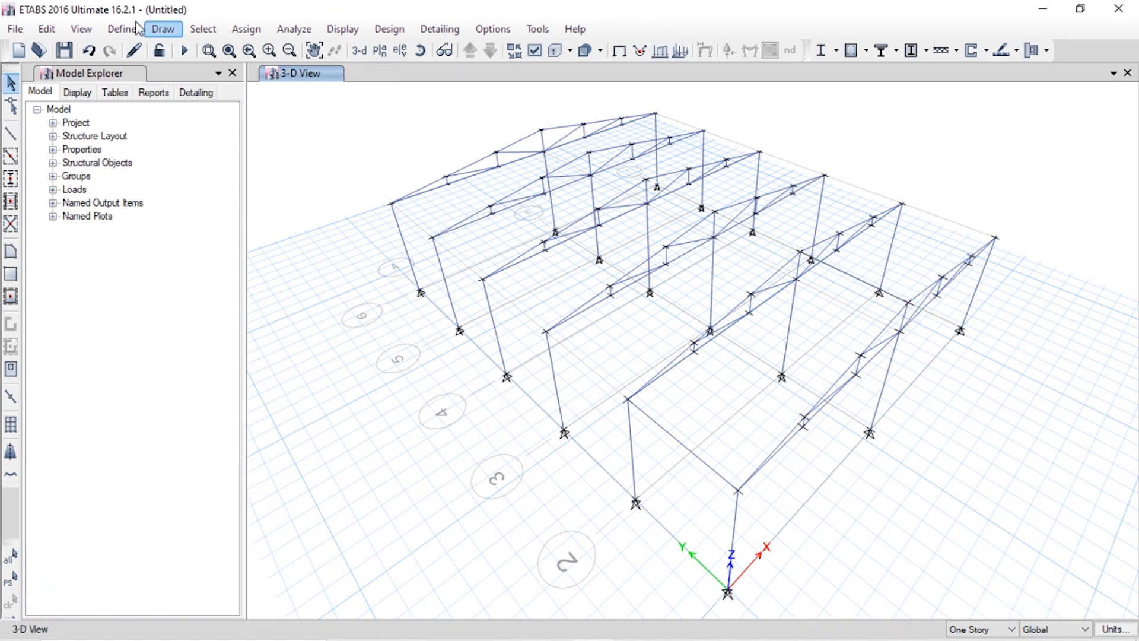
pyautogui.click(12, 133)
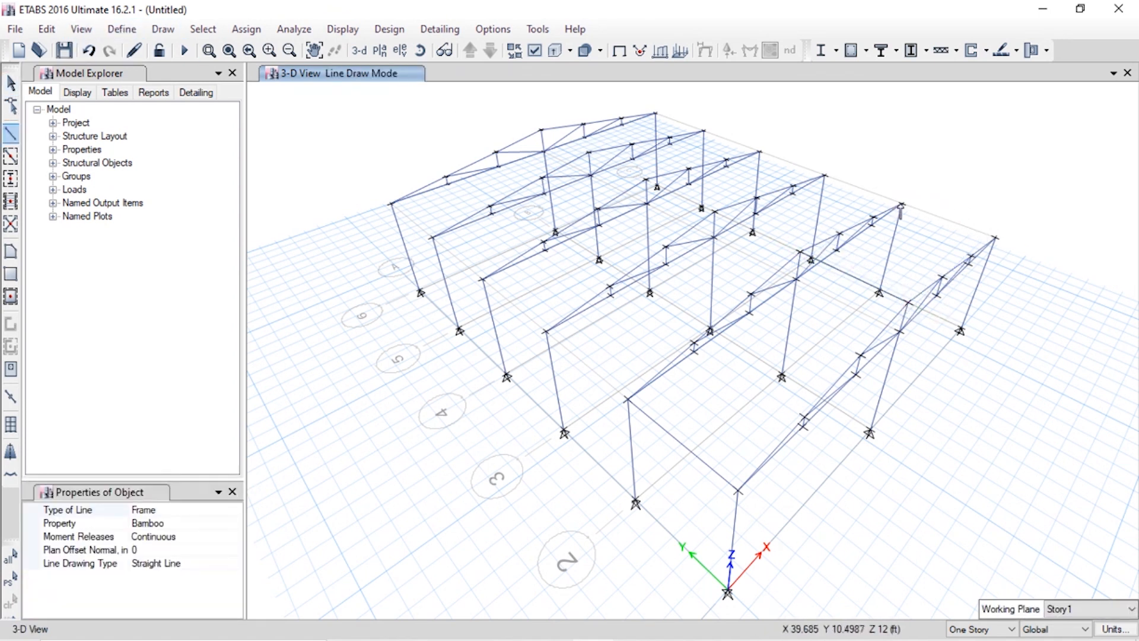
pyautogui.click(995, 238)
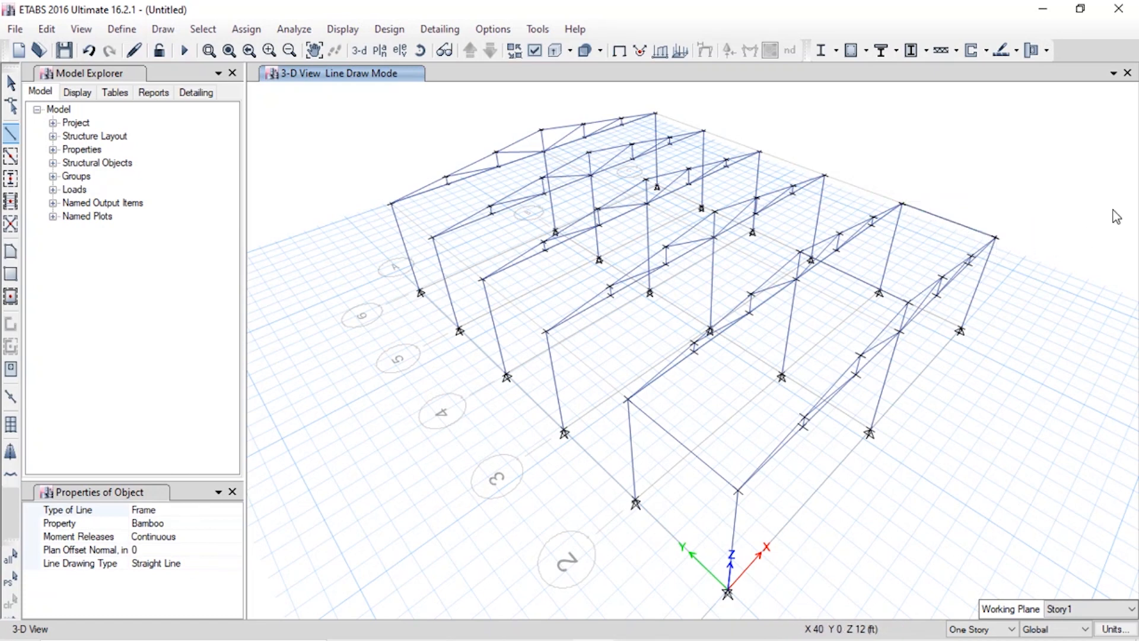
pyautogui.press('Escape')
# Step: Draw two Bamboo members connecting the matching intermediate top-chord joints of the grid 1 and grid 2 trusses between A and B
pyautogui.keyDown('shift'); pyautogui.moveTo(1111, 273); pyautogui.dragTo(1041, 264, button='middle'); pyautogui.keyUp('shift')
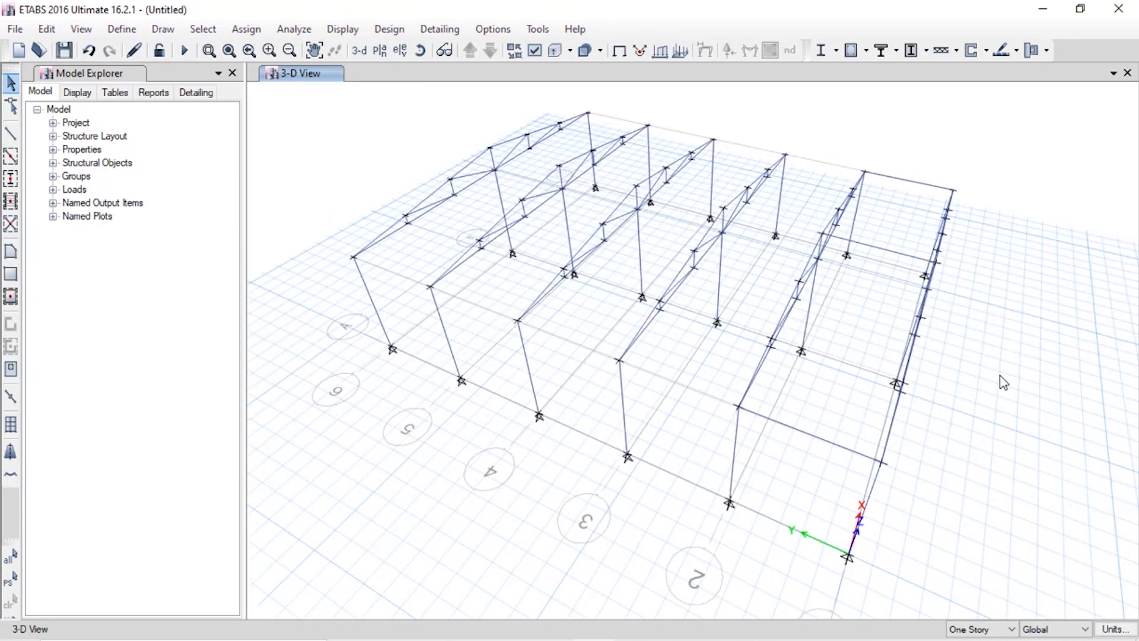
pyautogui.keyDown('shift'); pyautogui.moveTo(1003, 381); pyautogui.dragTo(908, 383, button='middle'); pyautogui.keyUp('shift')
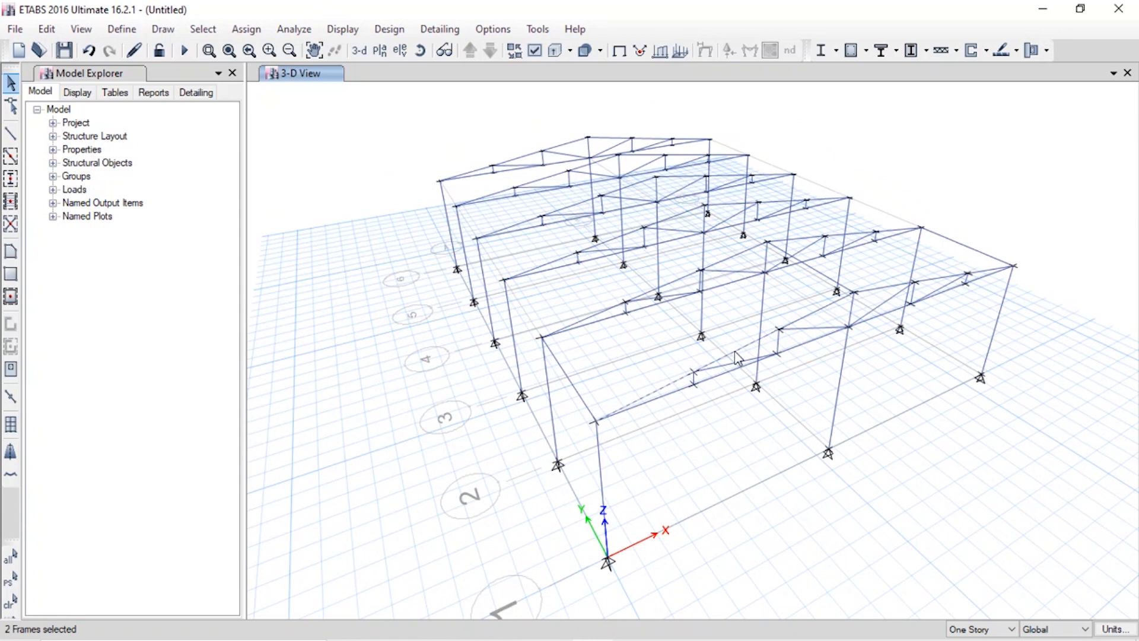
pyautogui.press('Escape')
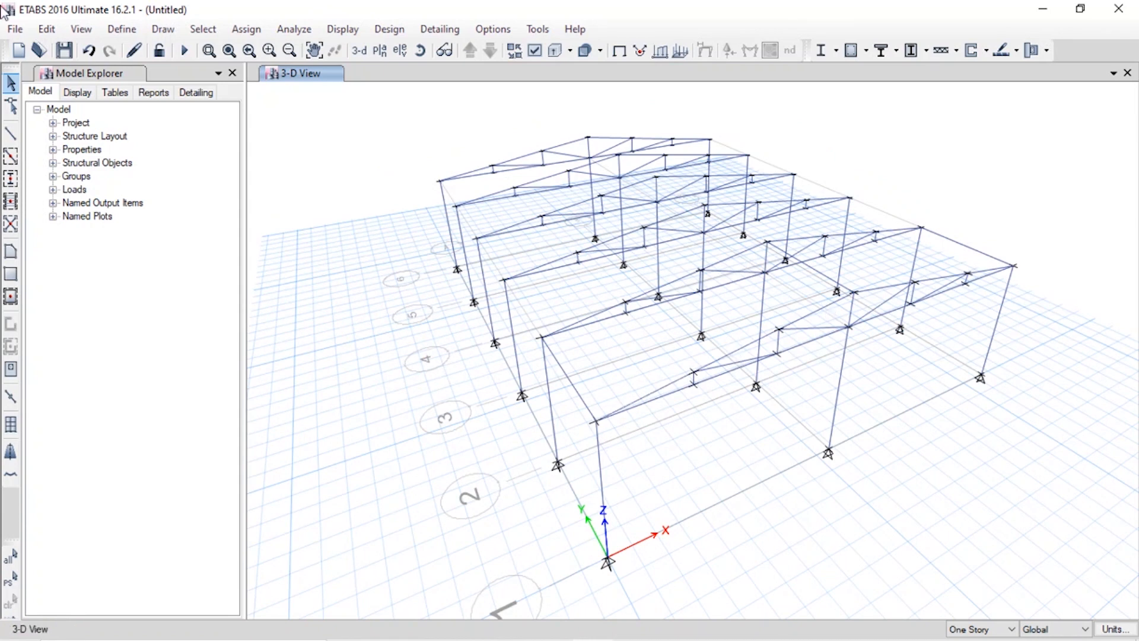
pyautogui.click(10, 133)
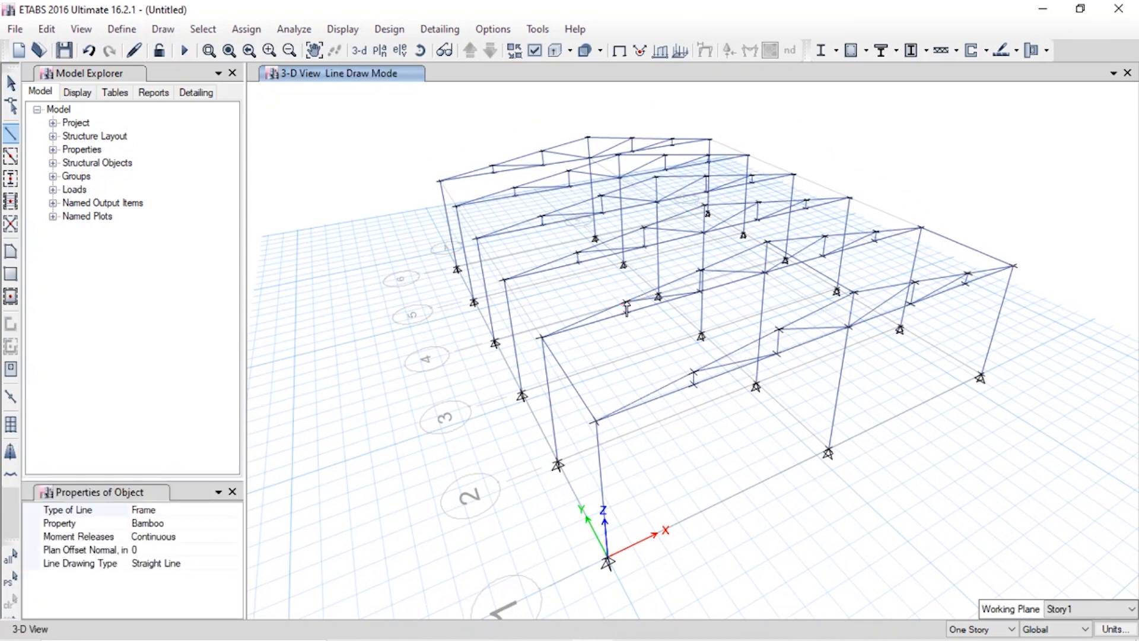
pyautogui.press('Escape')
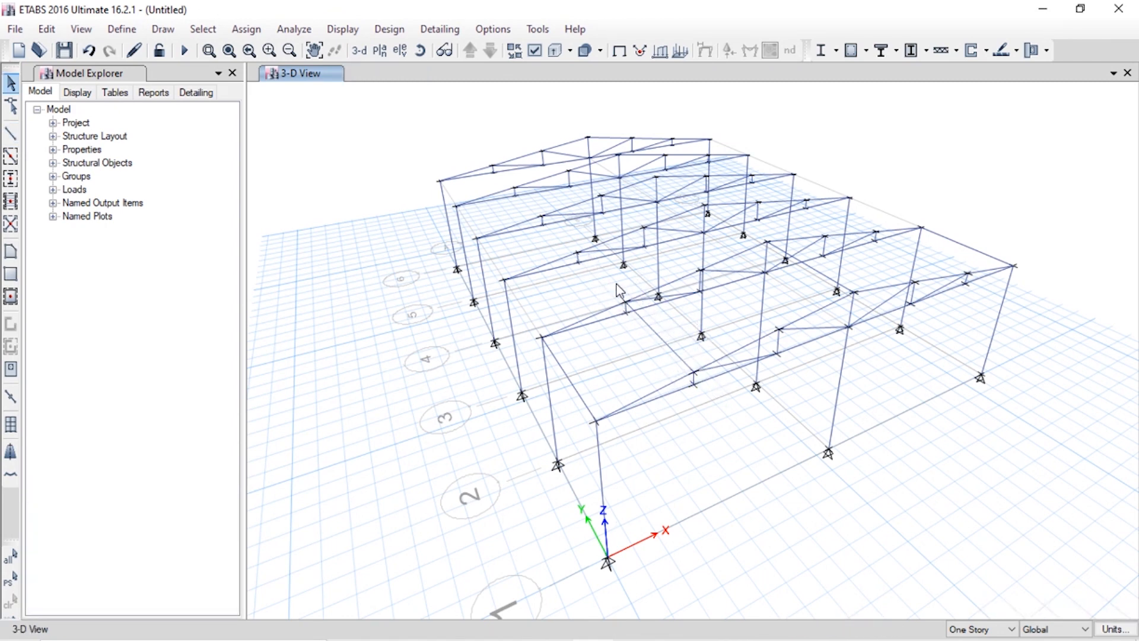
pyautogui.click(645, 326)
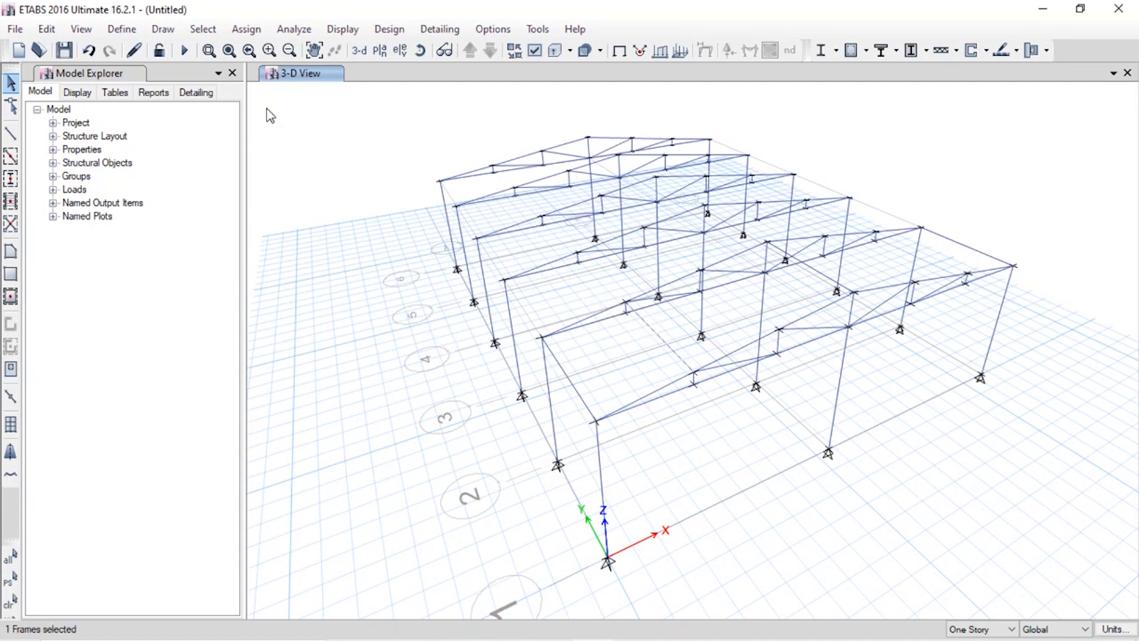
pyautogui.click(701, 270)
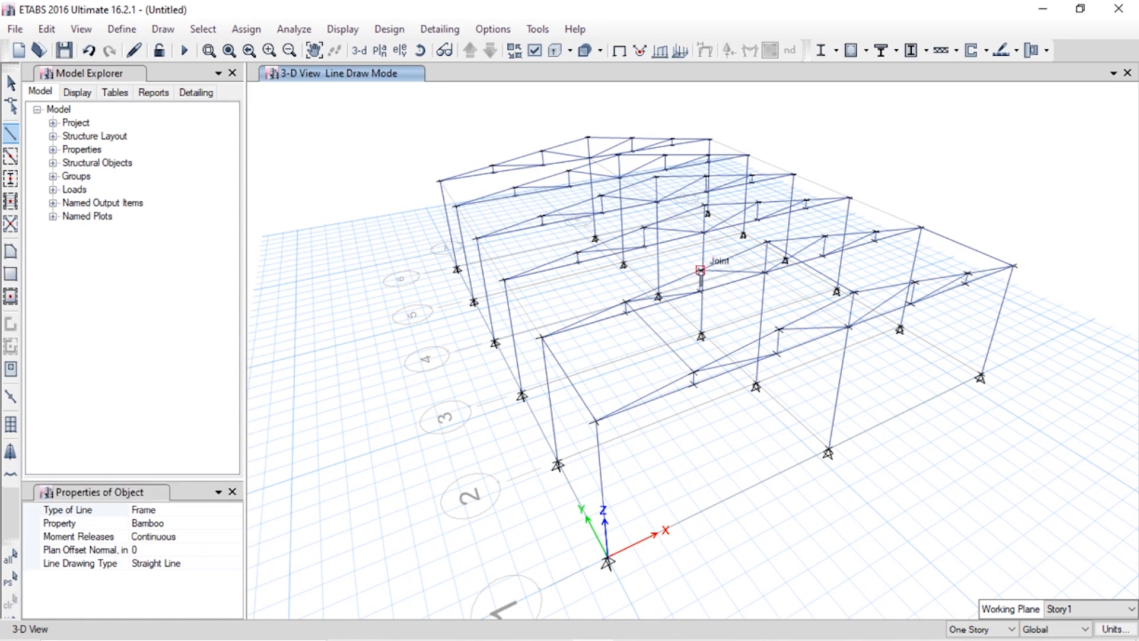
pyautogui.click(779, 329)
pyautogui.press('Escape')
# Step: Draw two Bamboo members connecting the matching intermediate top-chord joints of the grid 1 and grid 2 trusses between B and C
pyautogui.moveTo(895, 238); pyautogui.dragTo(849, 236, button='middle')
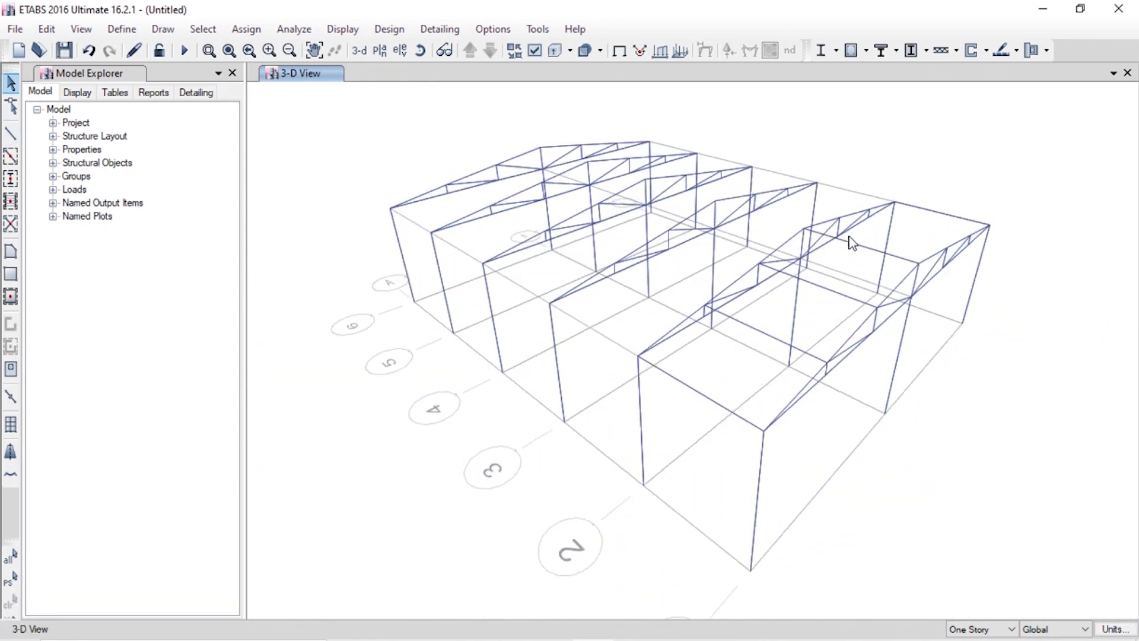
pyautogui.keyDown('shift'); pyautogui.moveTo(981, 318); pyautogui.dragTo(899, 329, button='middle'); pyautogui.keyUp('shift')
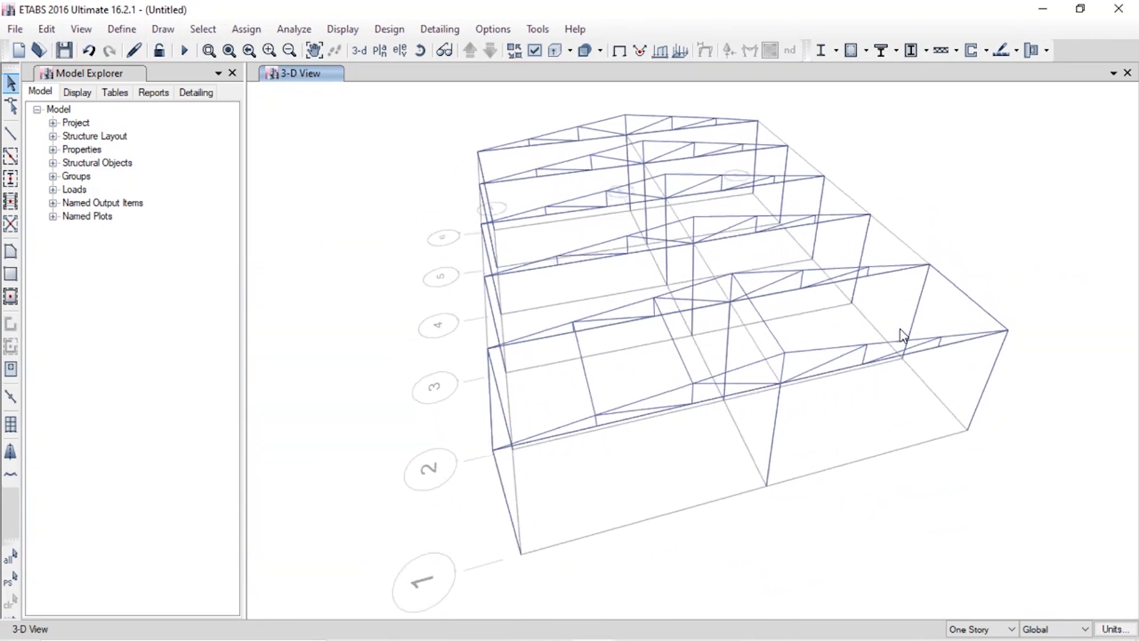
pyautogui.click(11, 132)
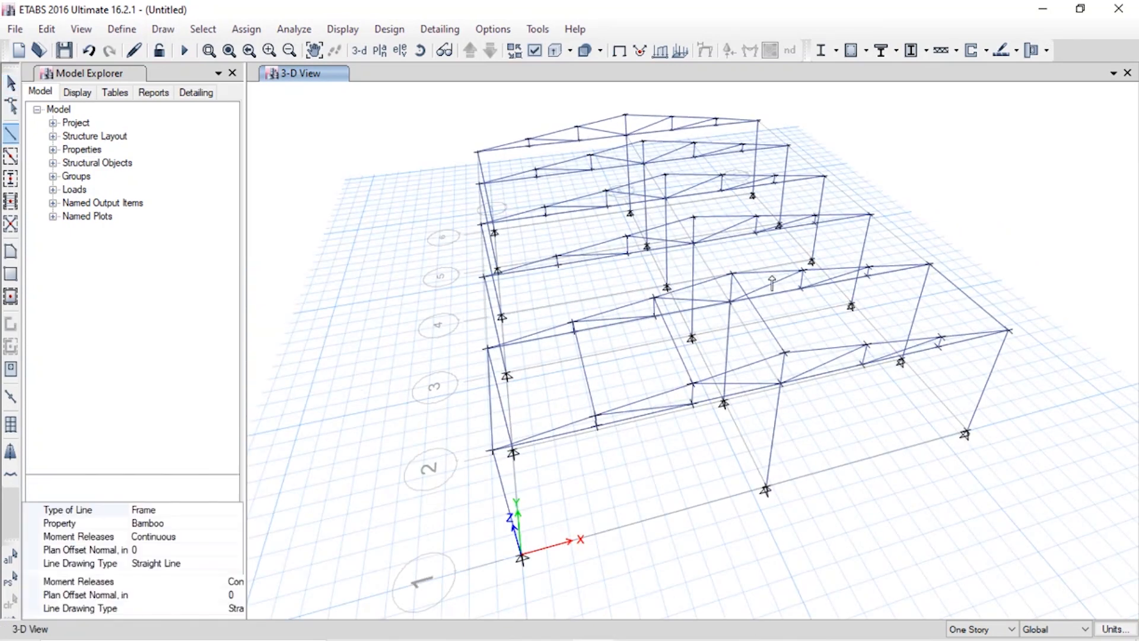
pyautogui.click(802, 271)
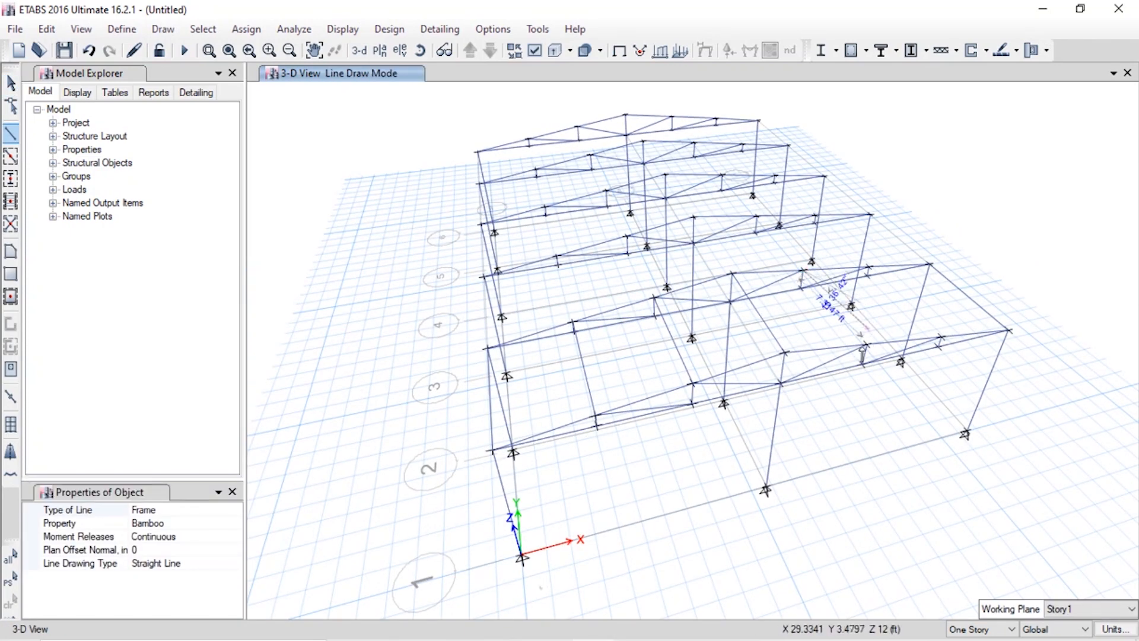
pyautogui.click(866, 345)
pyautogui.press('Escape')
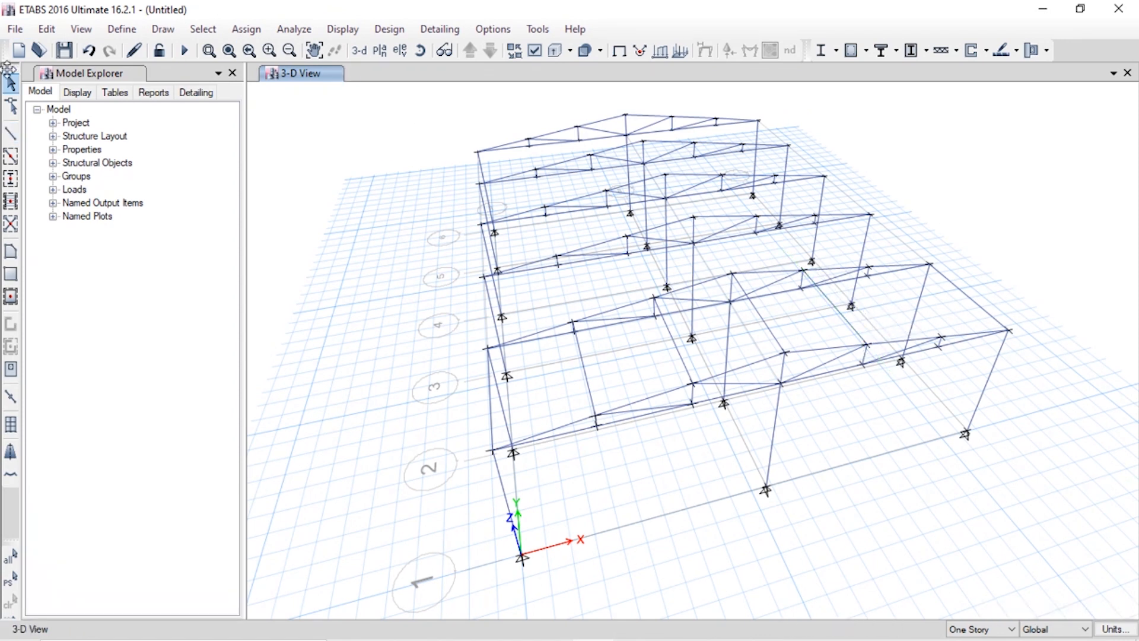
pyautogui.click(10, 133)
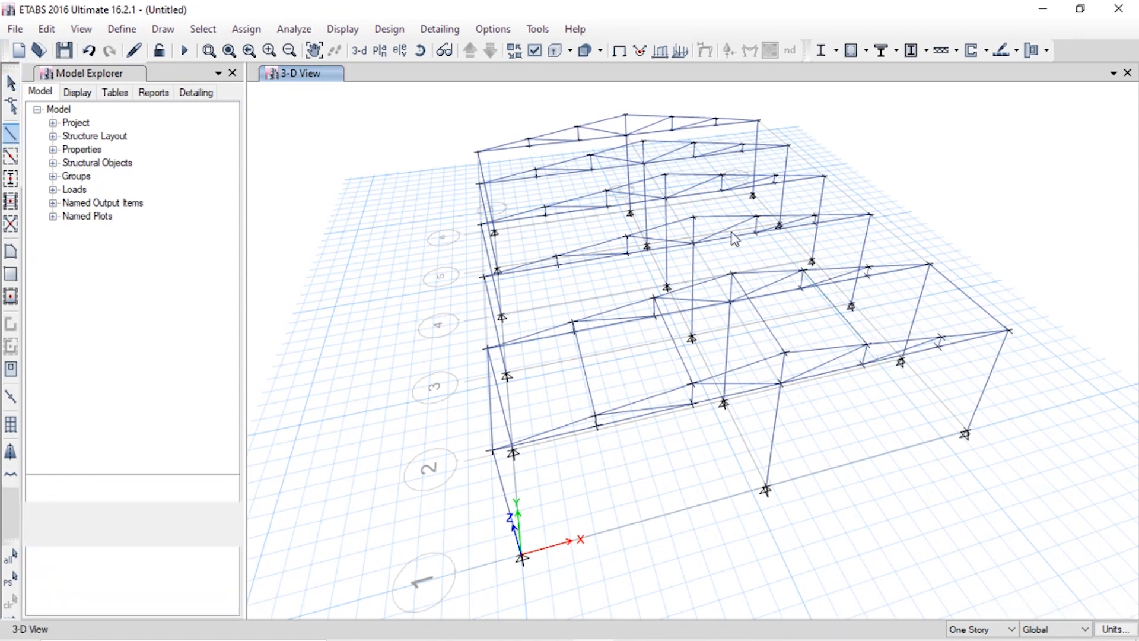
pyautogui.click(869, 268)
pyautogui.click(942, 336)
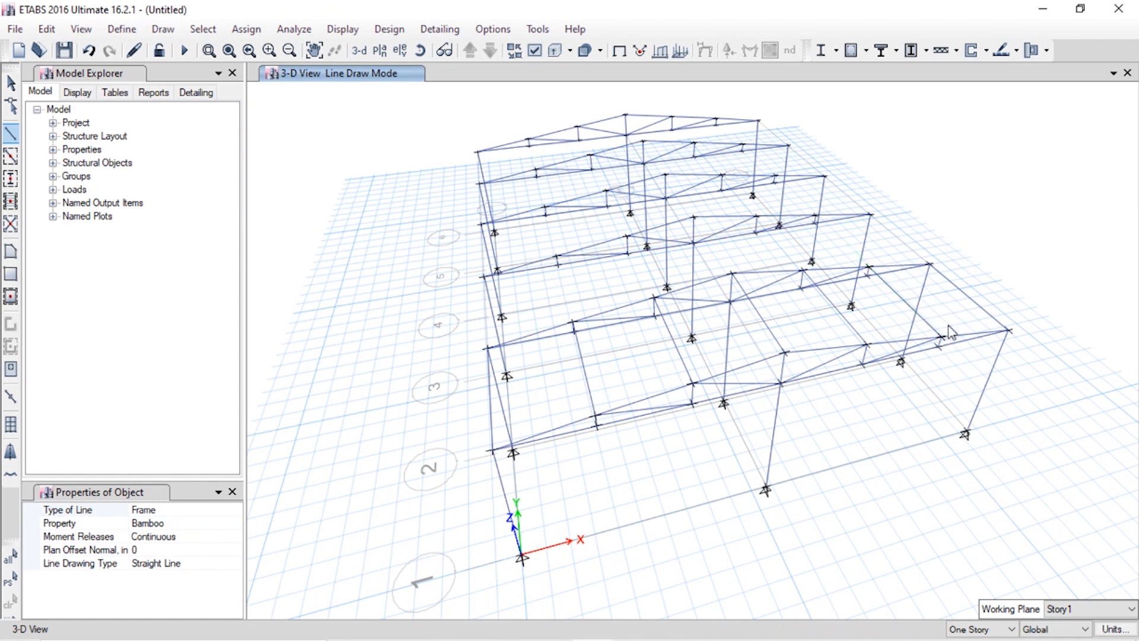
pyautogui.press('Escape')
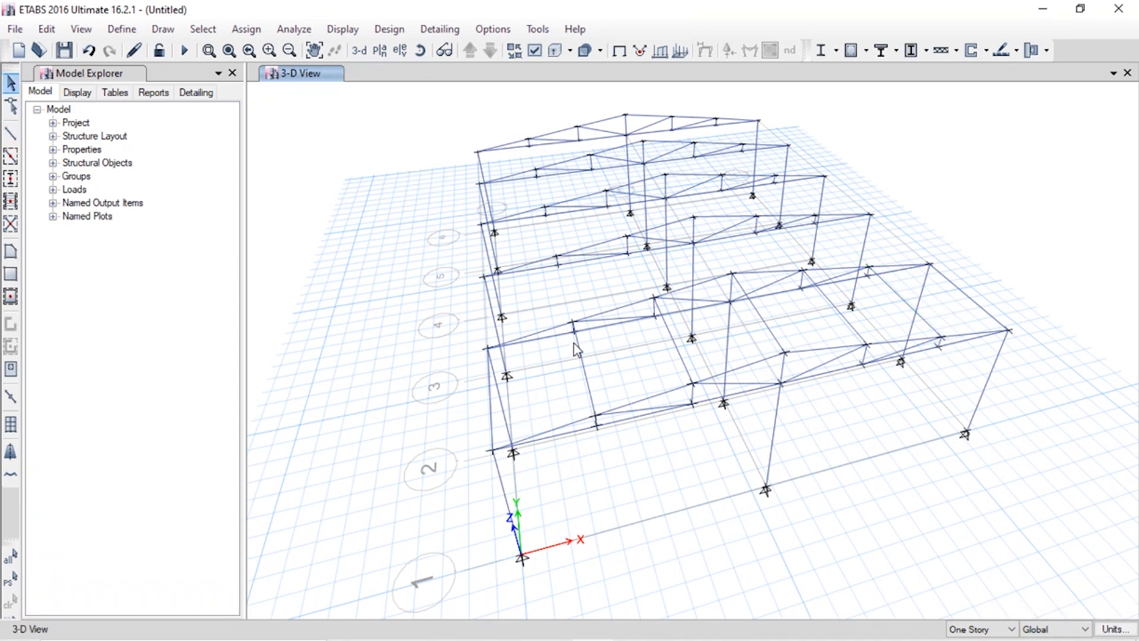
# Step: Select the two outermost top-chord segments of the grid 2 truss and divide each into 2 frame objects
pyautogui.click(531, 337)
pyautogui.click(46, 29)
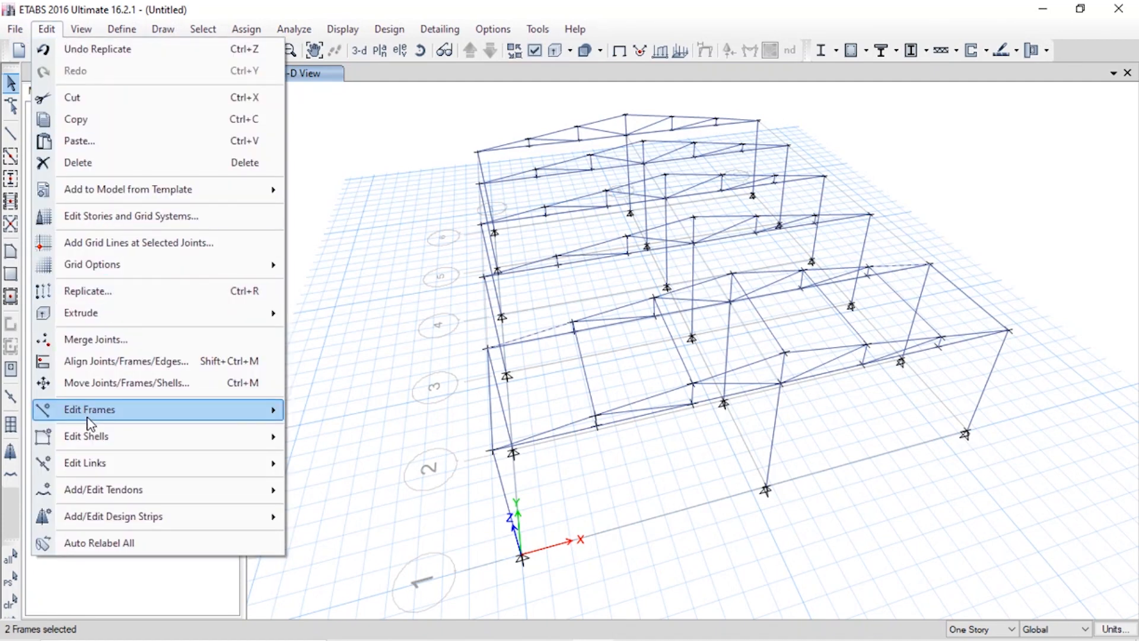
pyautogui.moveTo(89, 410)
pyautogui.click(299, 410)
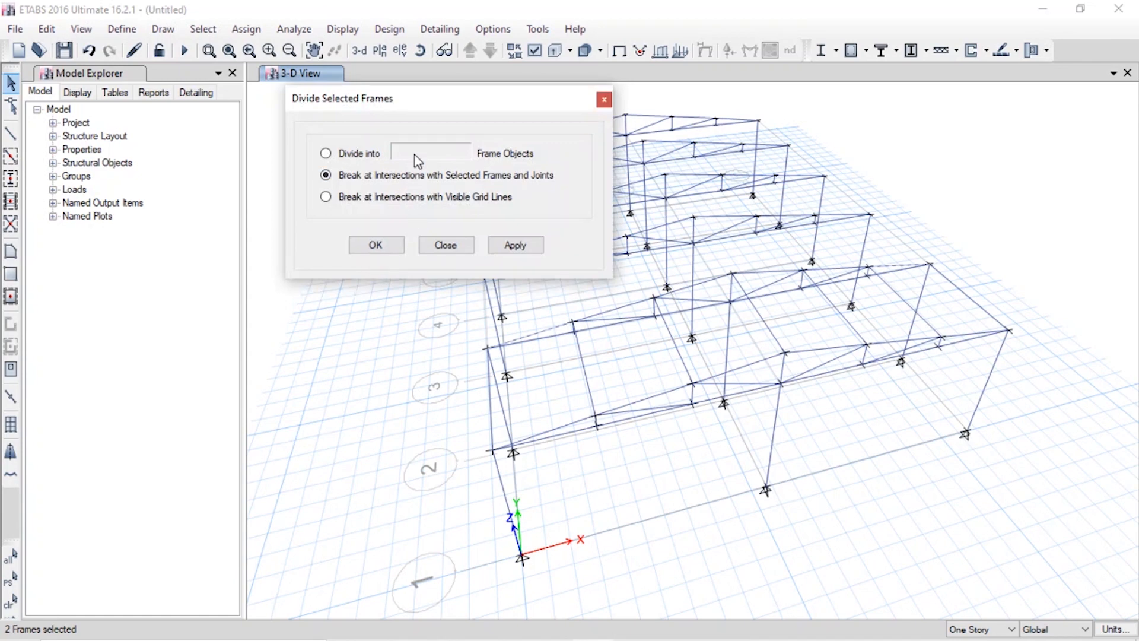
pyautogui.click(343, 155)
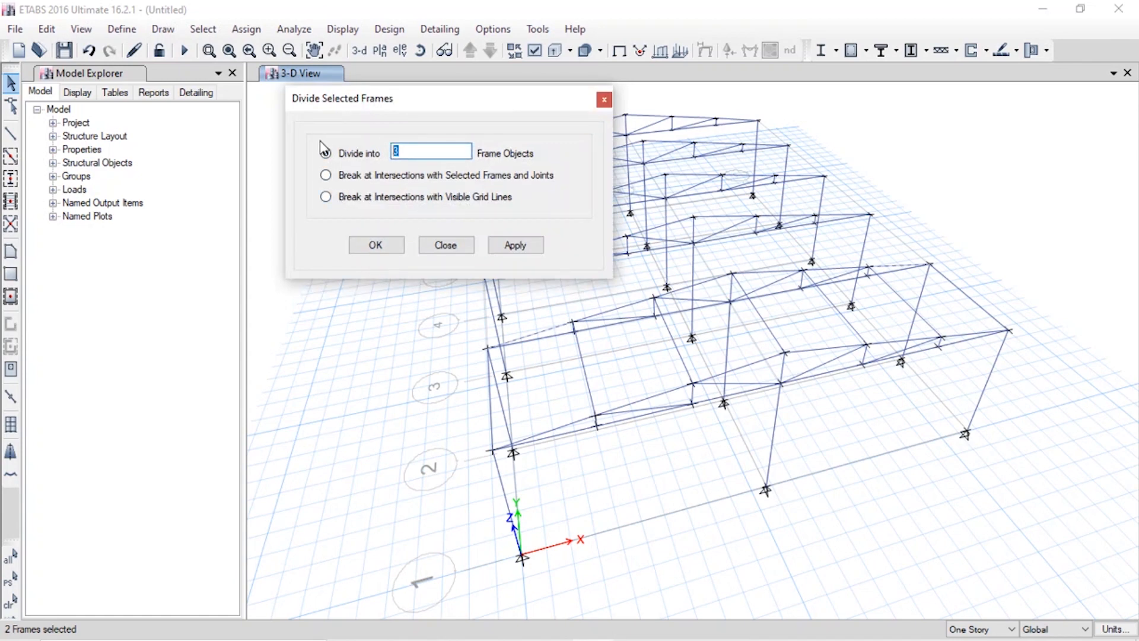
pyautogui.click(511, 244)
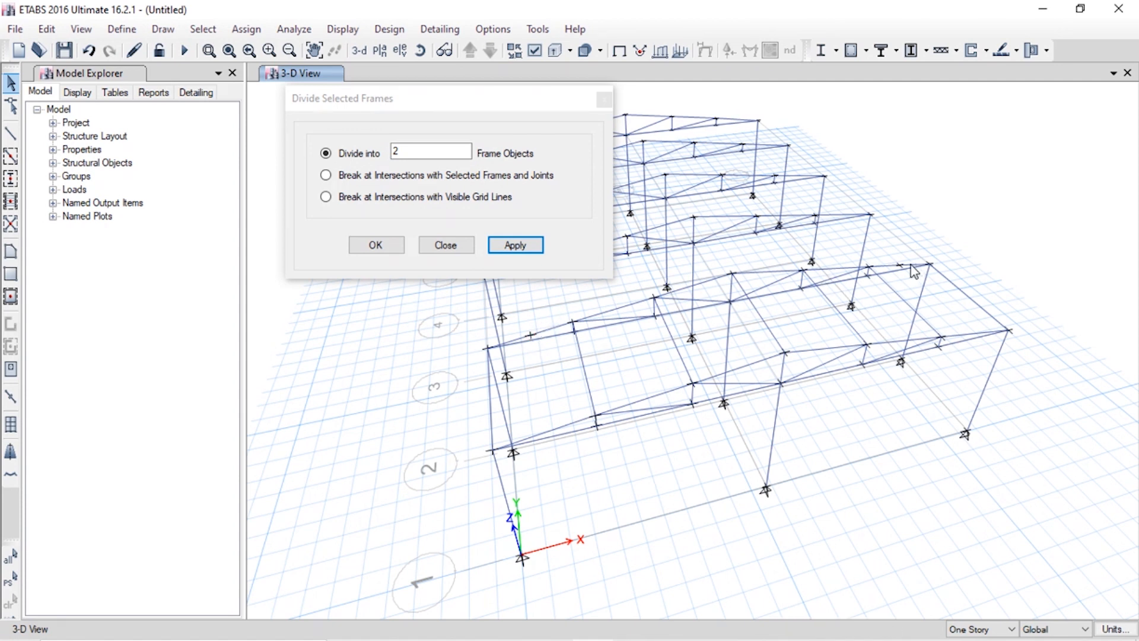
# Step: Divide the middle and ridge-side top-chord segments of the grid 2 truss into 2 frame objects each
pyautogui.click(630, 315)
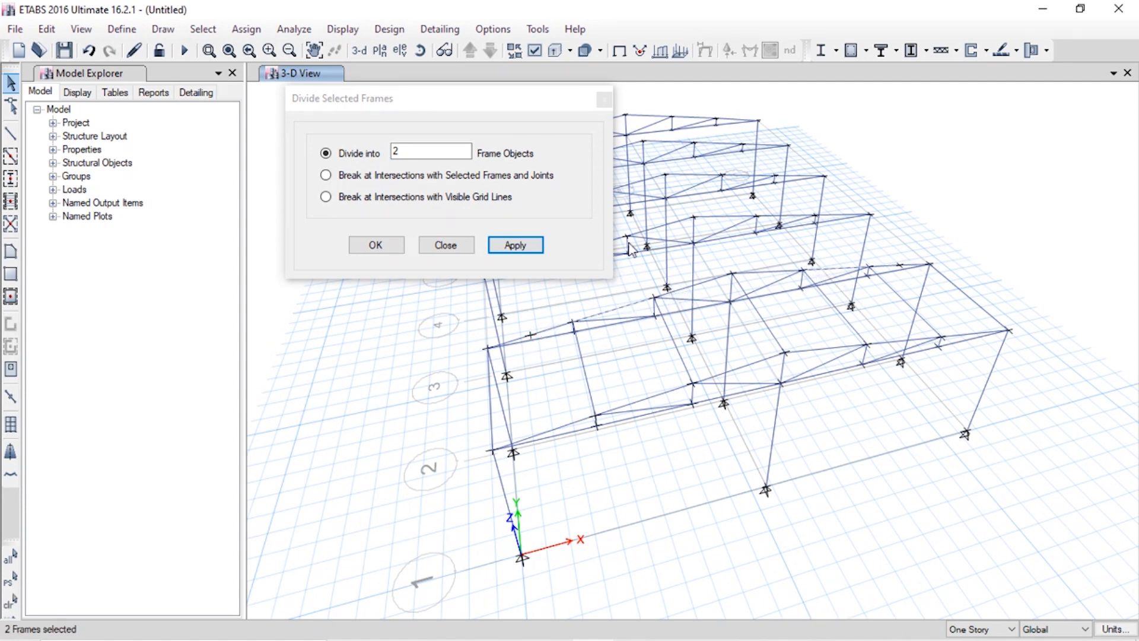
pyautogui.click(511, 244)
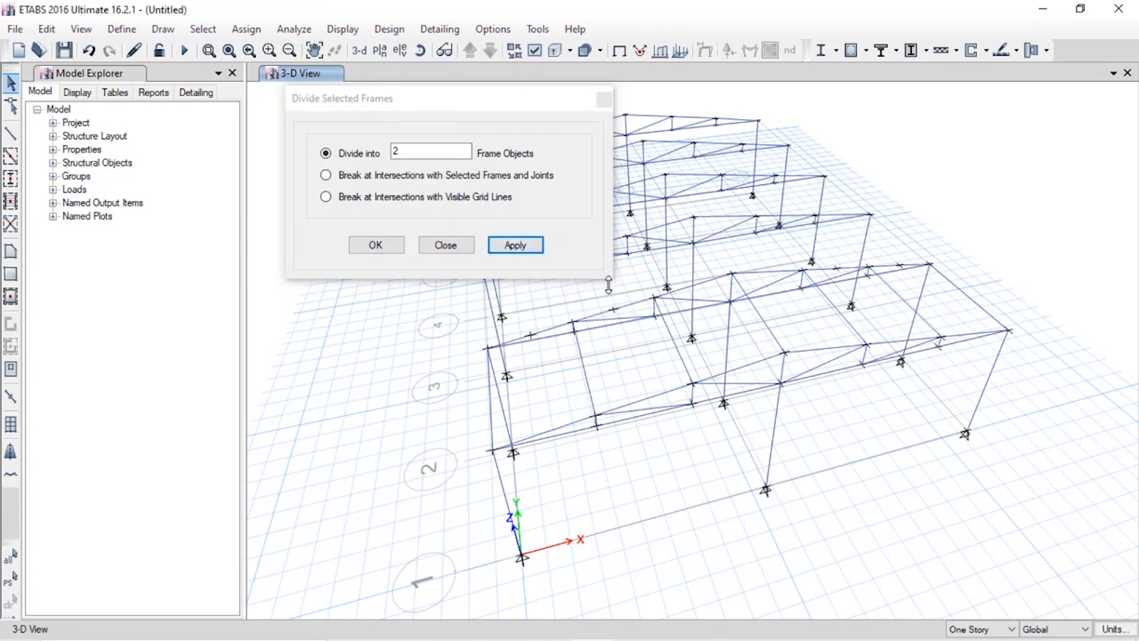
pyautogui.click(696, 288)
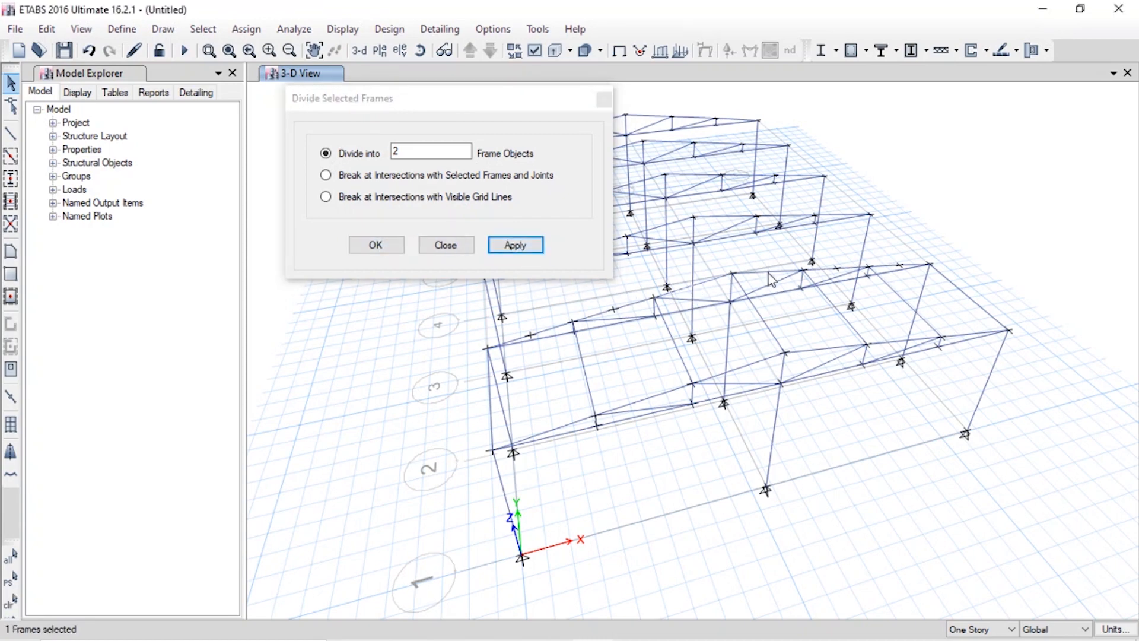
pyautogui.click(511, 245)
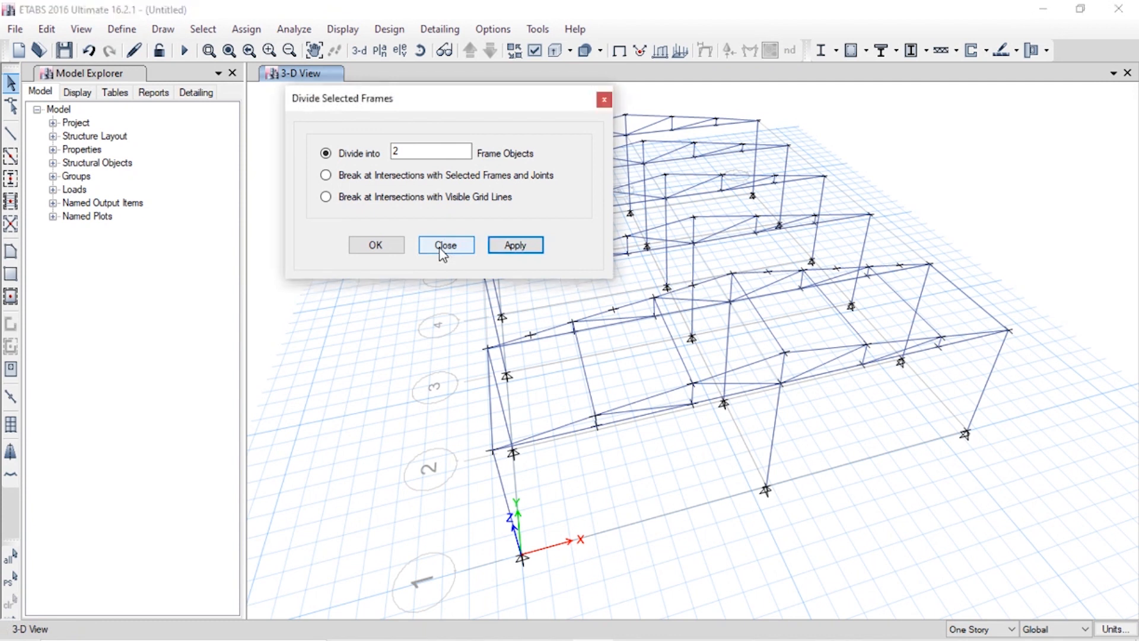
pyautogui.click(444, 245)
# Step: Try to draw a Bamboo member from the new midpoint joint nearest grid A on the grid 2 top chord toward grid 1, and remove it
pyautogui.click(11, 132)
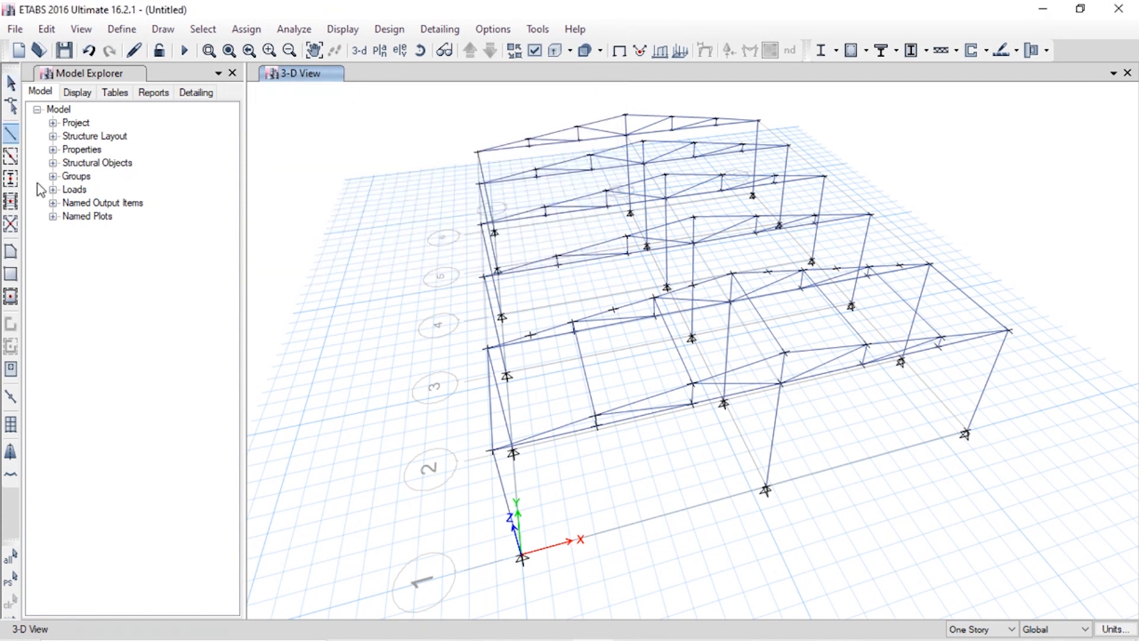
pyautogui.click(531, 337)
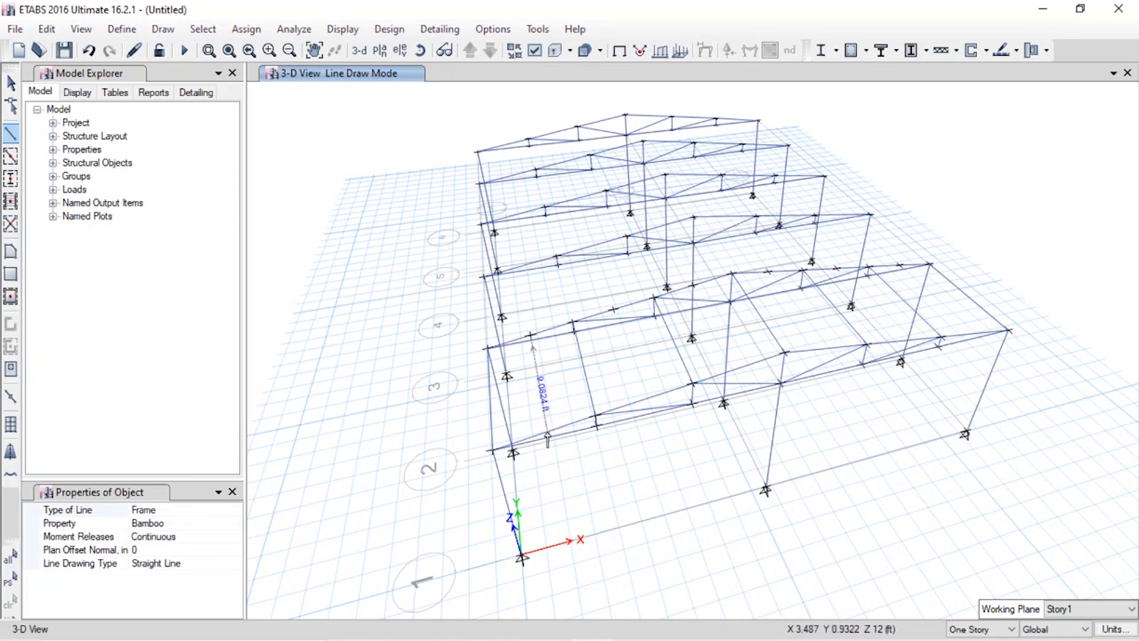
pyautogui.press('Escape')
pyautogui.press('Escape')
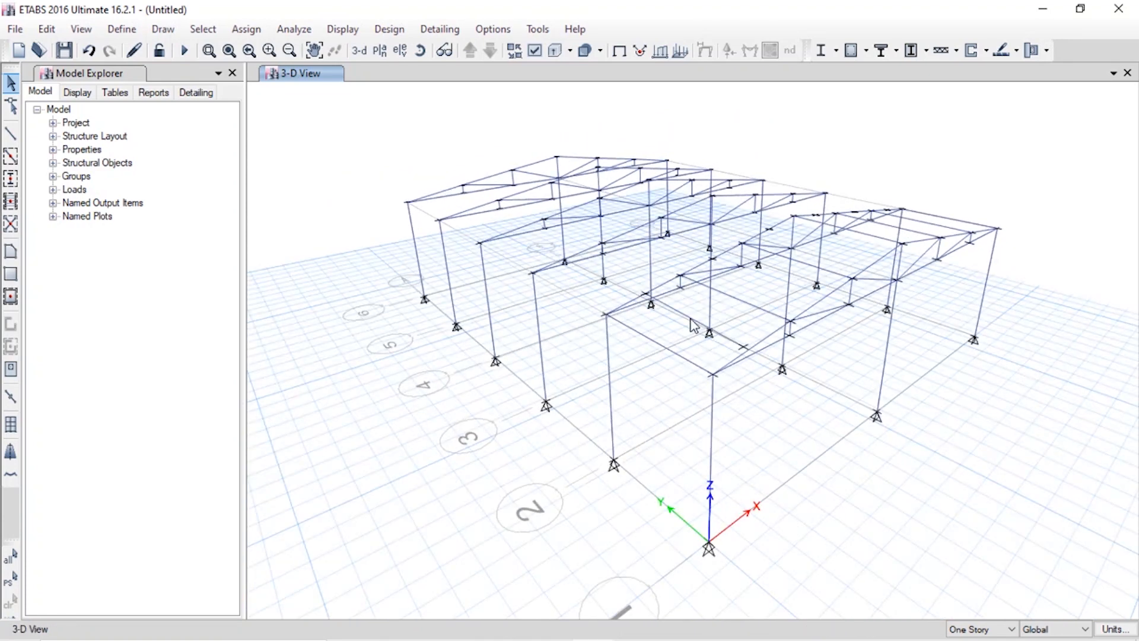
pyautogui.click(691, 319)
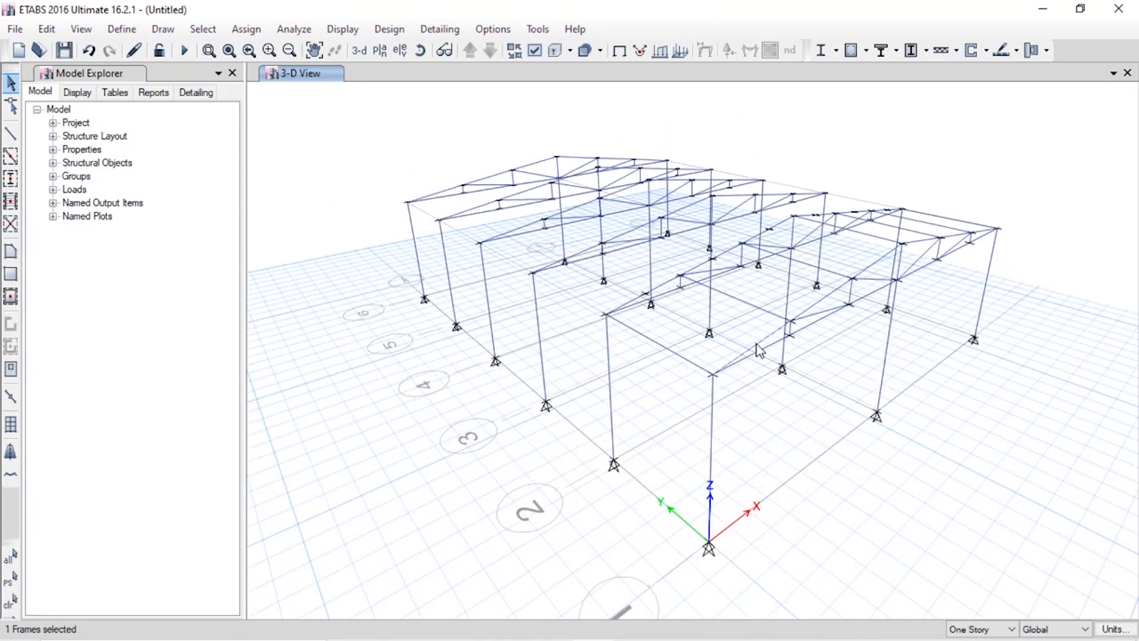
pyautogui.keyDown('shift'); pyautogui.moveTo(984, 326); pyautogui.dragTo(746, 393, button='middle'); pyautogui.keyUp('shift')
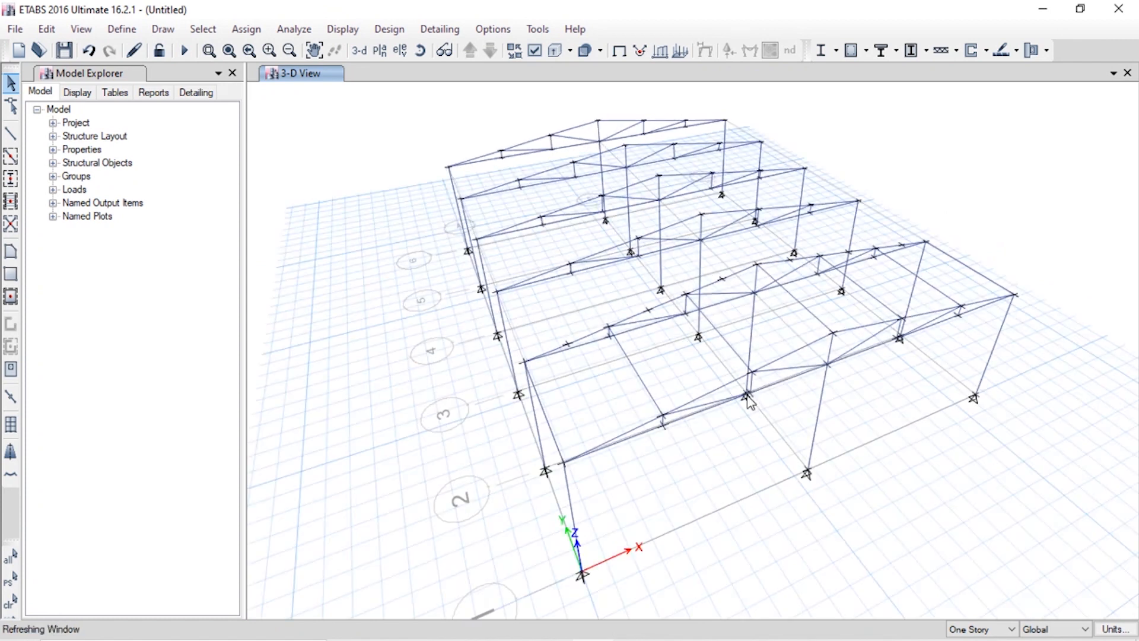
# Step: Select all six top-chord segments of the grid 1 truss and divide each into 2 frame objects
pyautogui.click(795, 365)
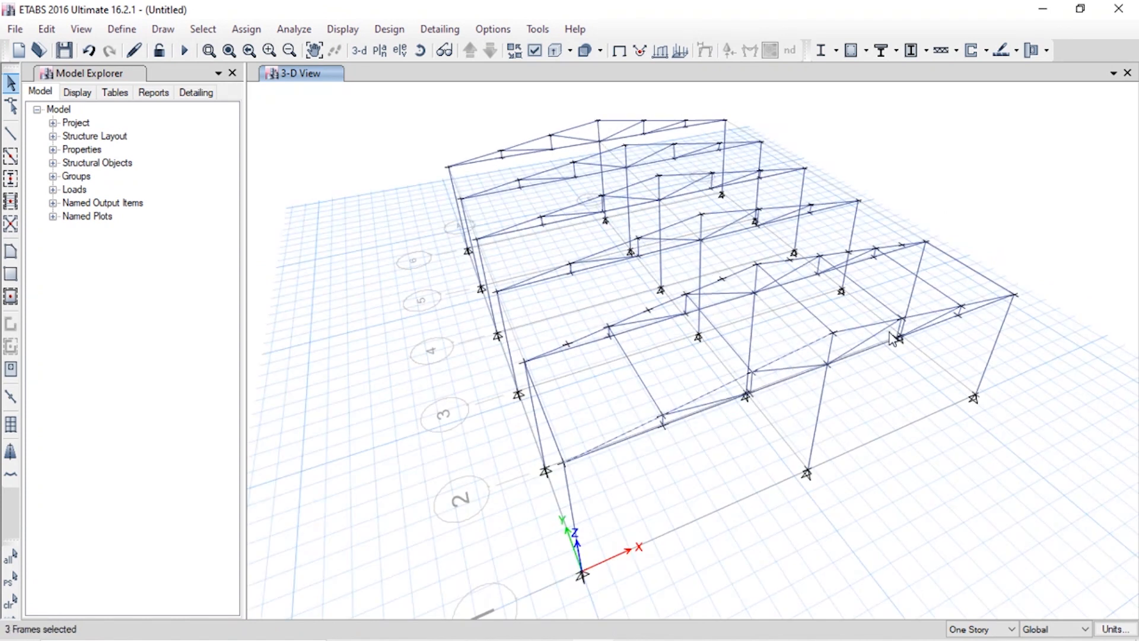
pyautogui.click(973, 306)
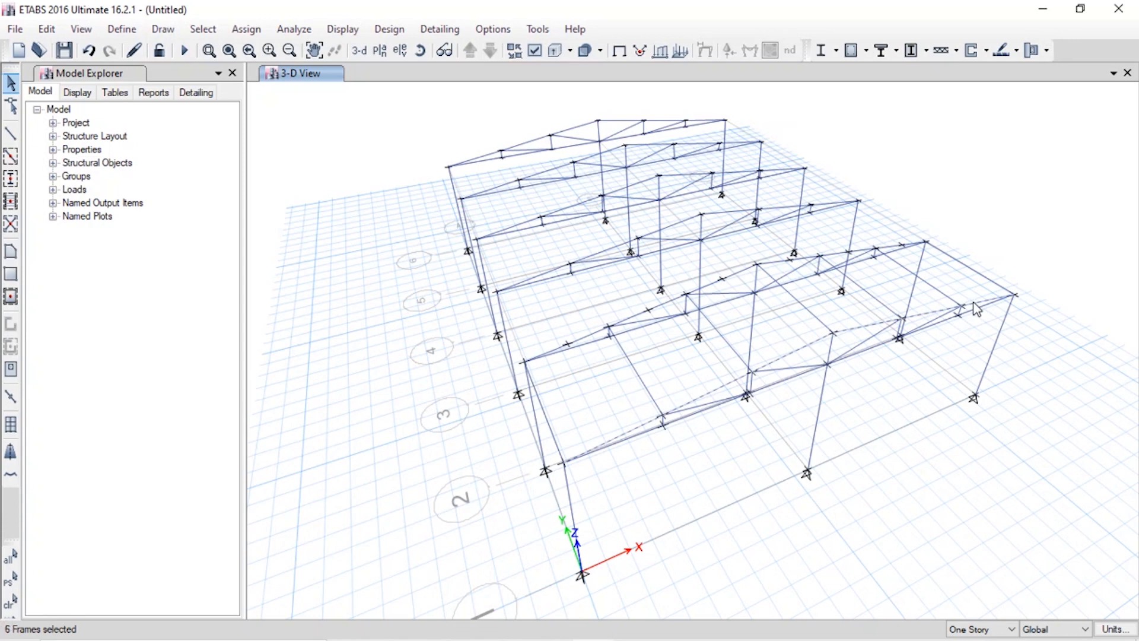
pyautogui.click(51, 27)
pyautogui.moveTo(137, 411)
pyautogui.click(372, 413)
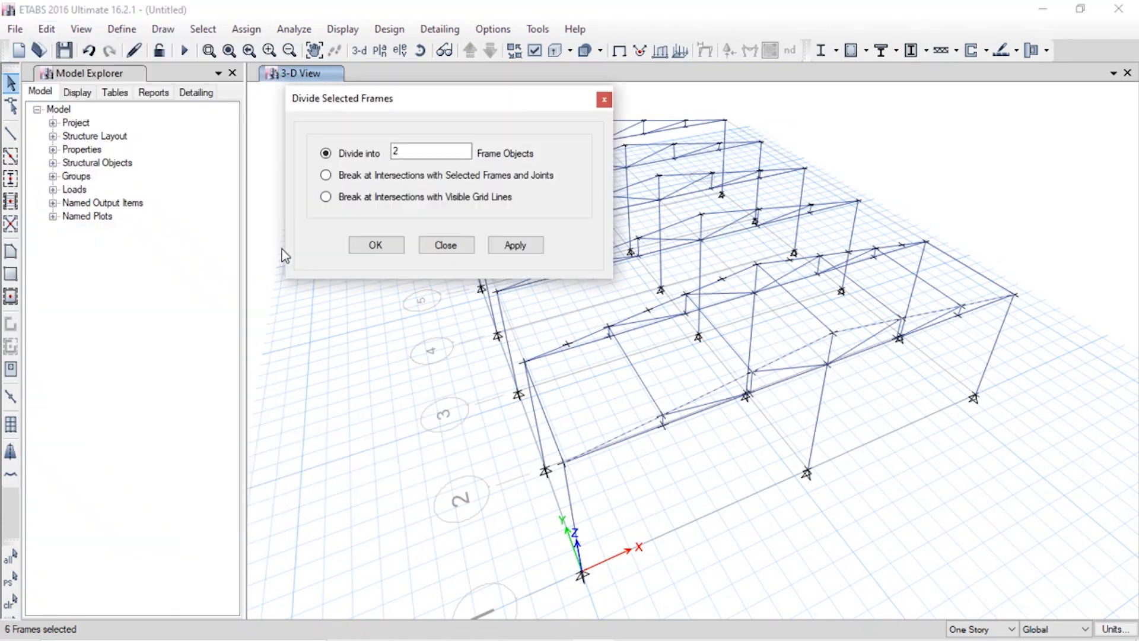
pyautogui.click(498, 248)
pyautogui.click(438, 246)
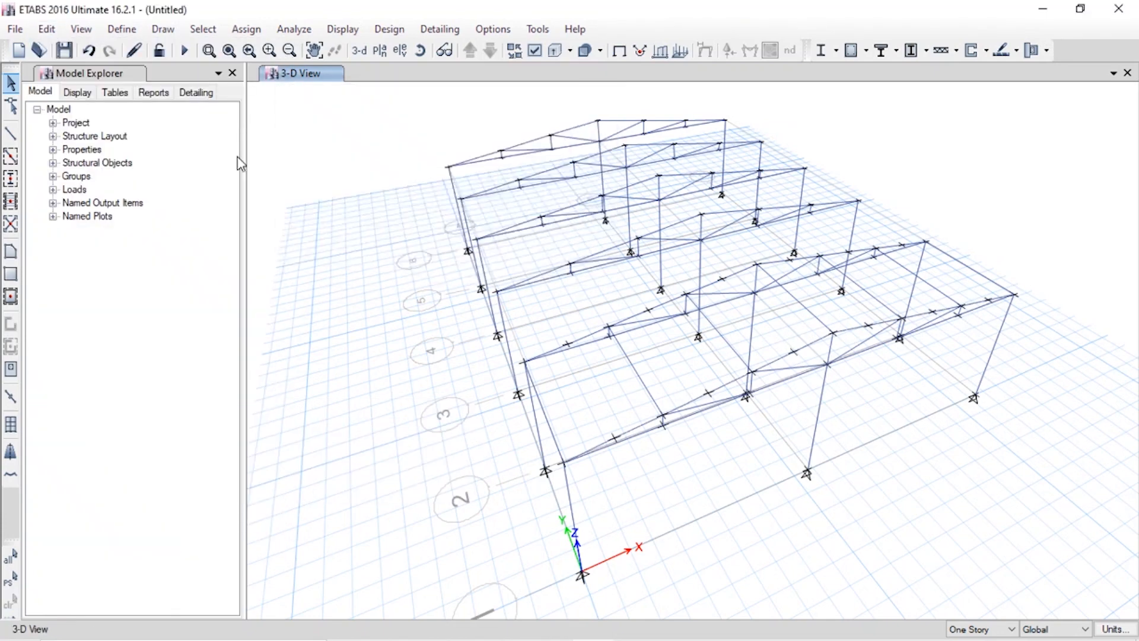
# Step: Draw three Bamboo members joining the matching top-chord midpoint joints of the grid 1 and grid 2 trusses between A and B
pyautogui.click(11, 134)
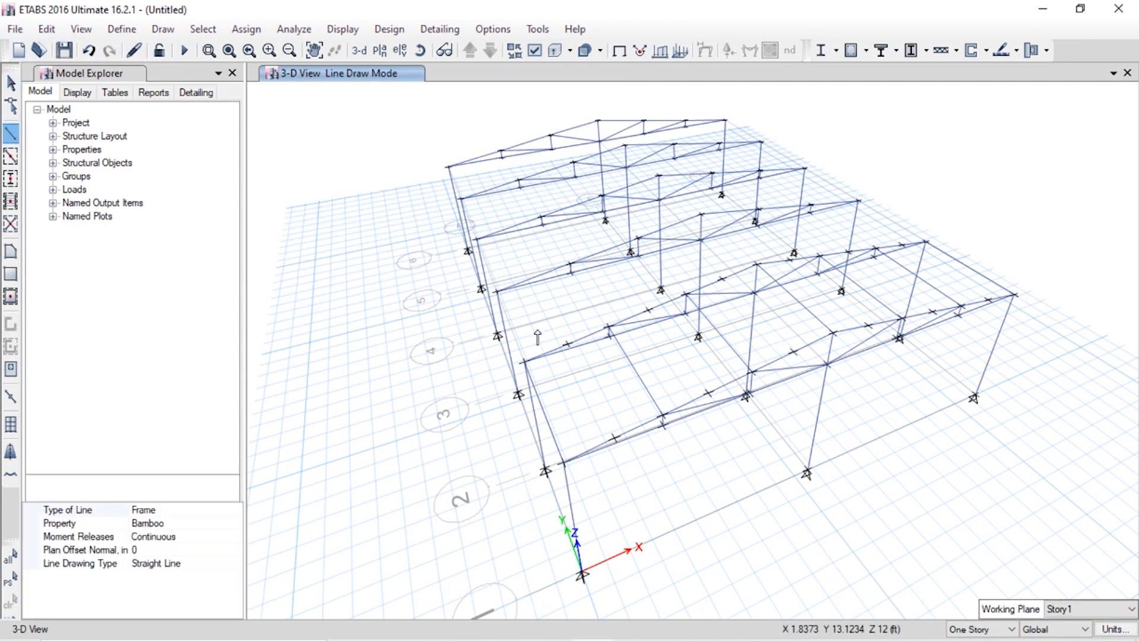
pyautogui.click(567, 344)
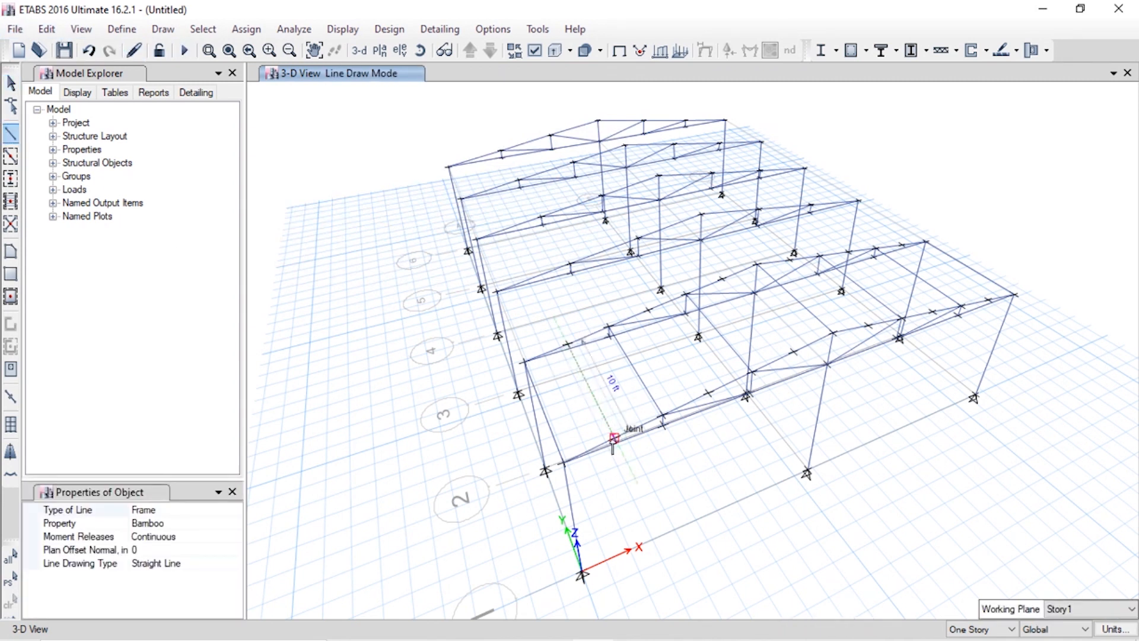
pyautogui.click(615, 438)
pyautogui.press('Escape')
pyautogui.click(11, 134)
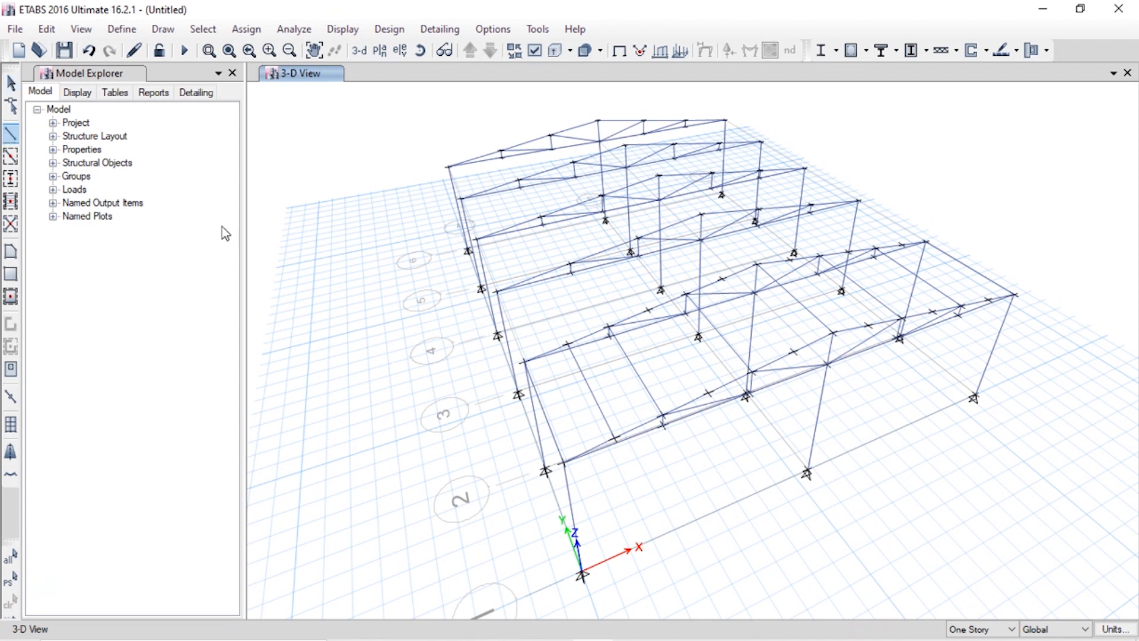
pyautogui.click(648, 310)
pyautogui.click(707, 393)
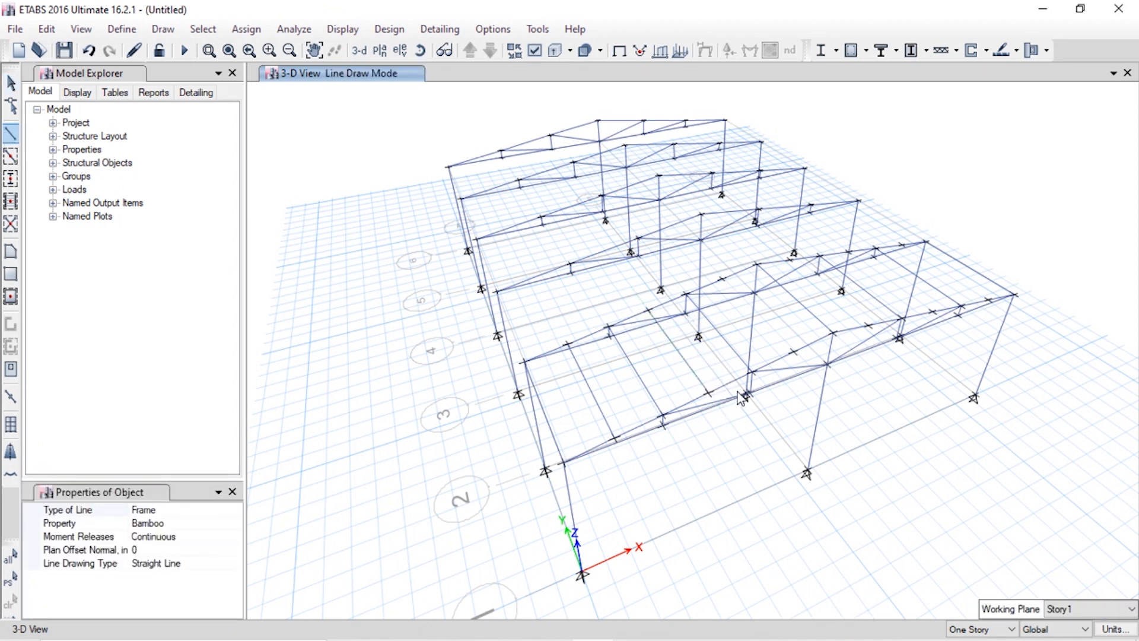
pyautogui.press('Escape')
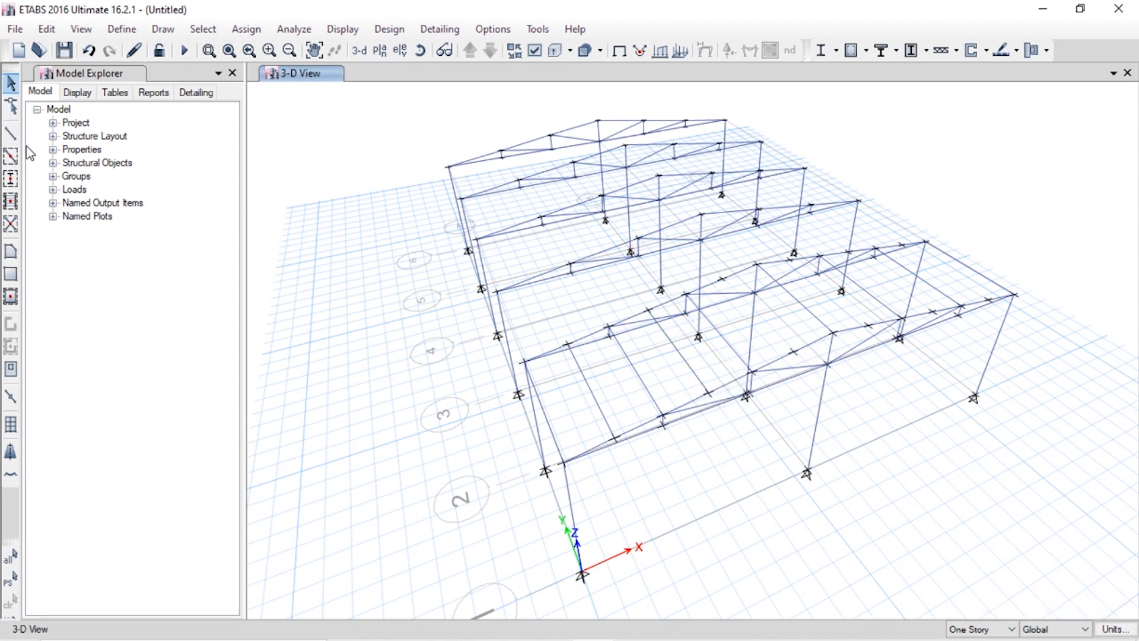
pyautogui.click(11, 133)
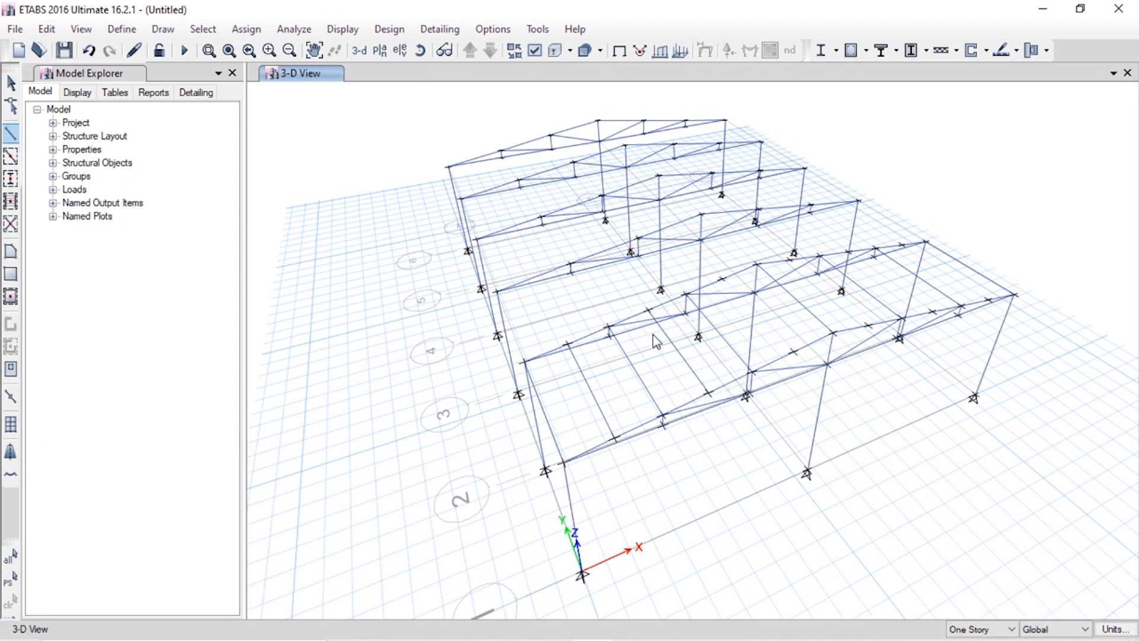
pyautogui.click(722, 279)
pyautogui.click(794, 352)
pyautogui.press('Escape')
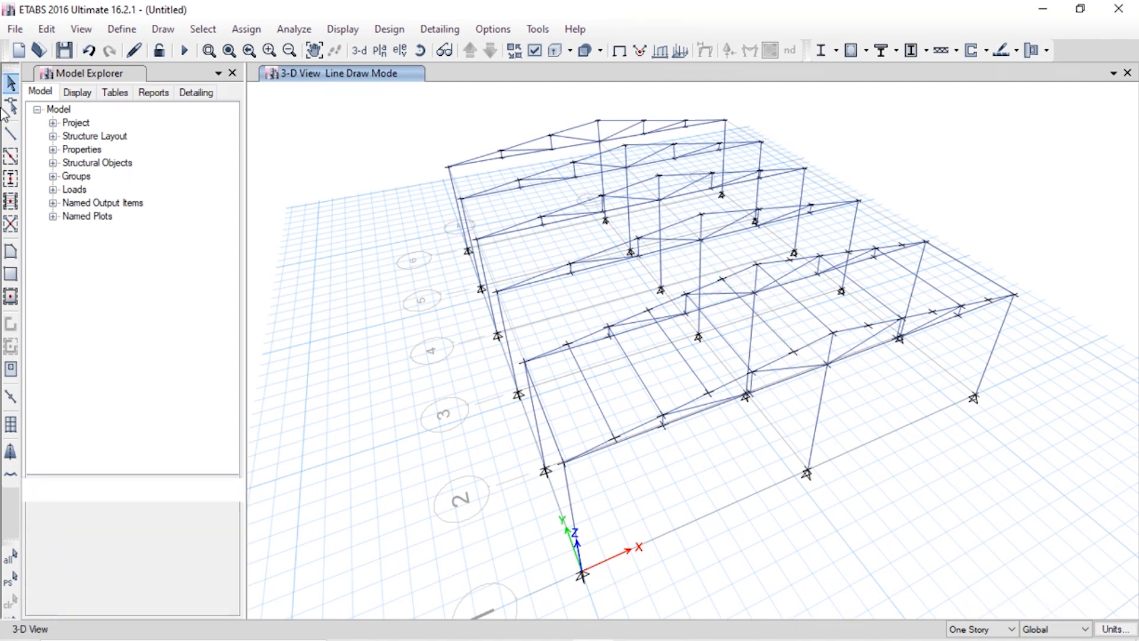
# Step: Draw three Bamboo members joining the top-chord midpoint joints of the grid 1 and grid 2 trusses between B and C
pyautogui.click(11, 133)
pyautogui.click(794, 253)
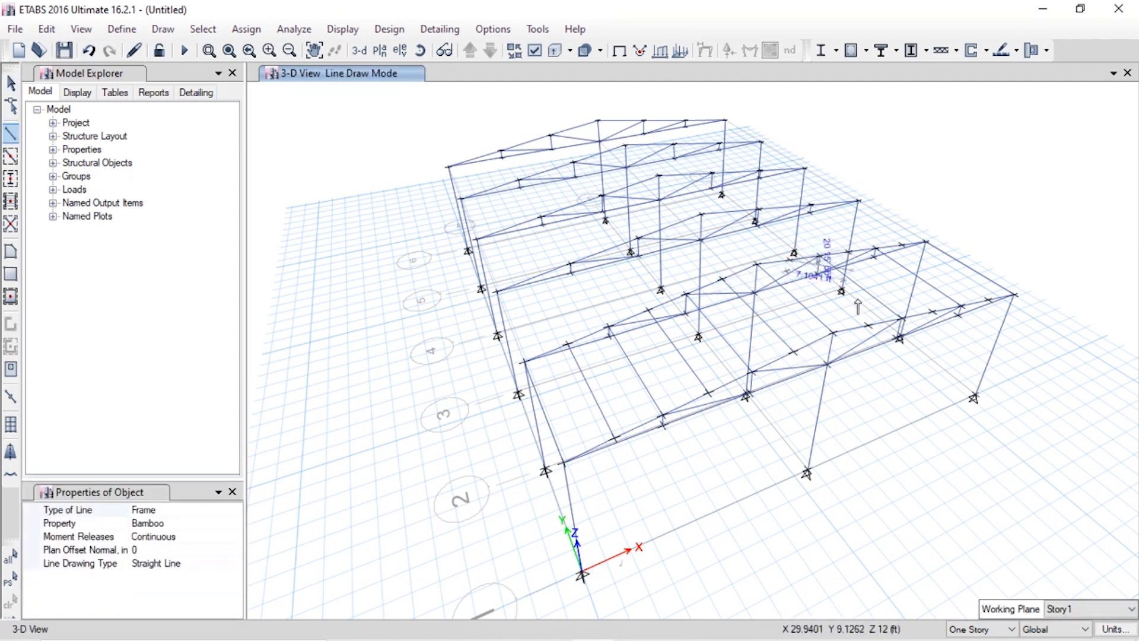
pyautogui.press('Escape')
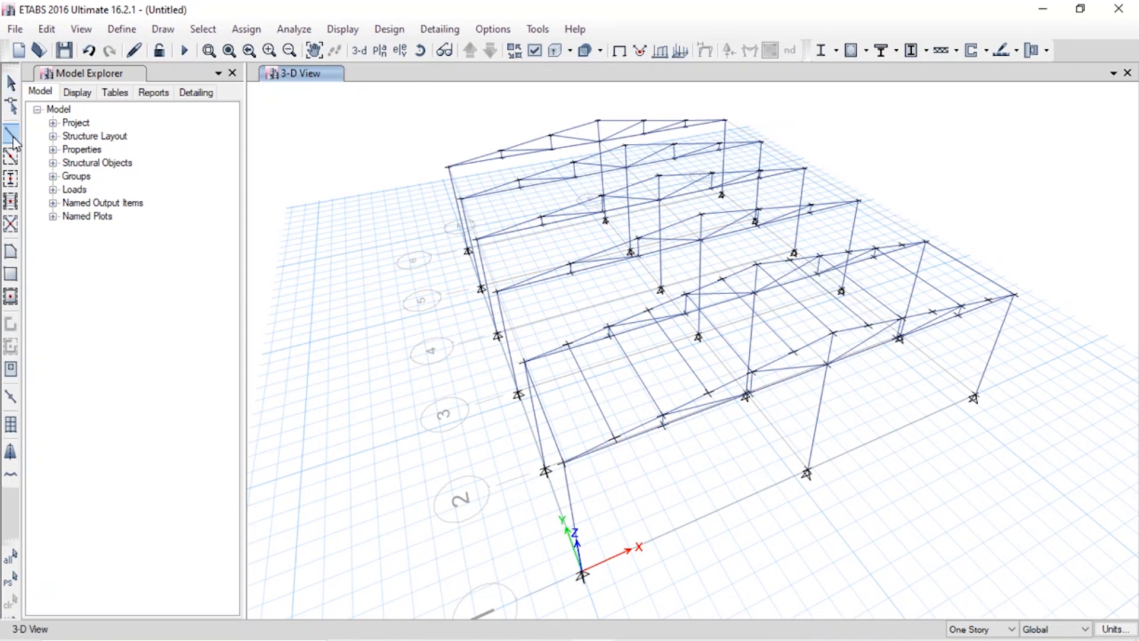
pyautogui.click(12, 137)
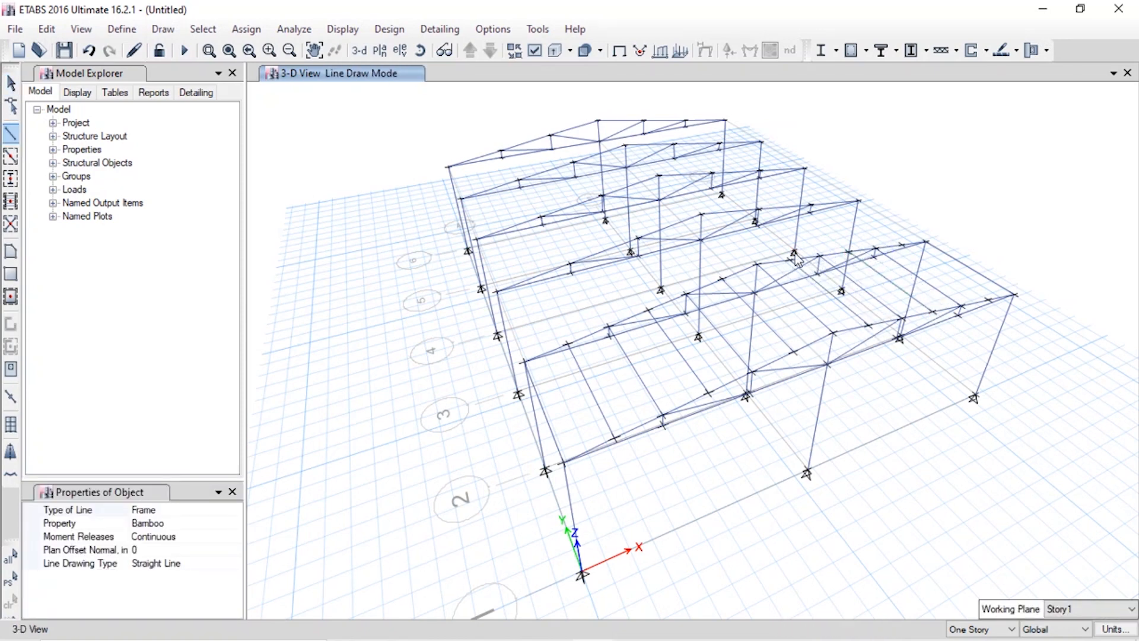
pyautogui.press('Escape')
pyautogui.click(10, 133)
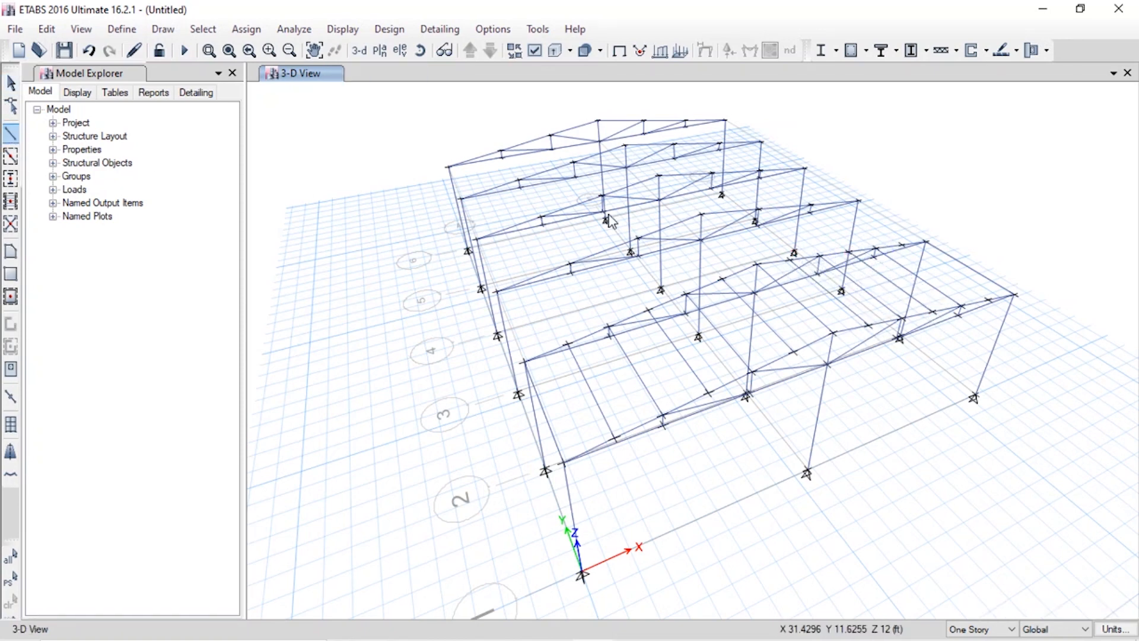
pyautogui.click(902, 245)
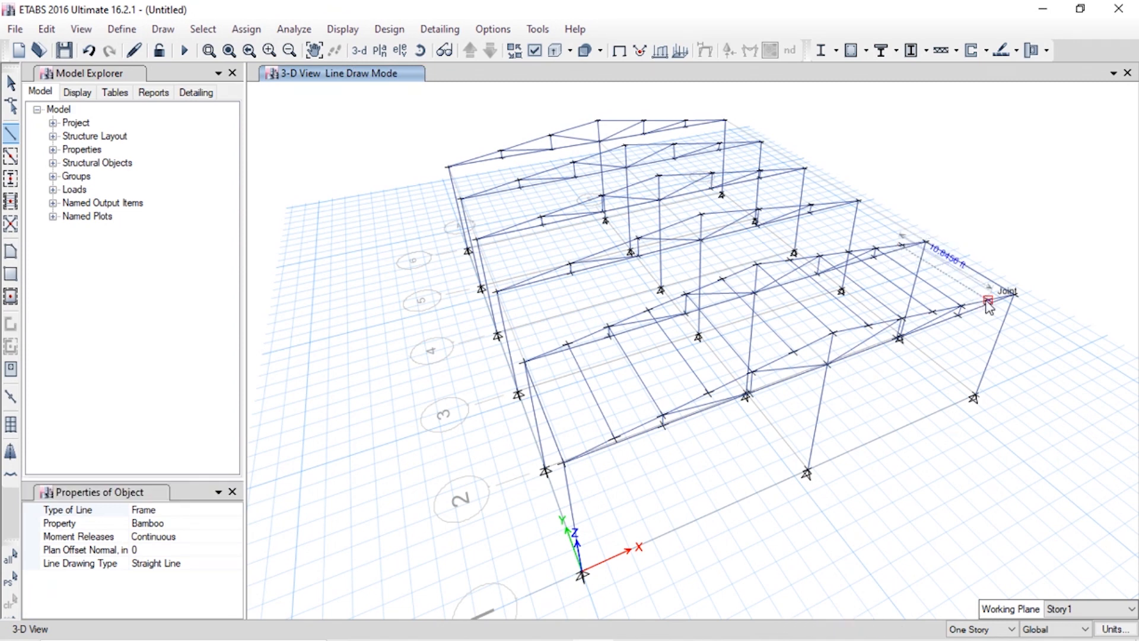
pyautogui.click(988, 301)
pyautogui.press('Escape')
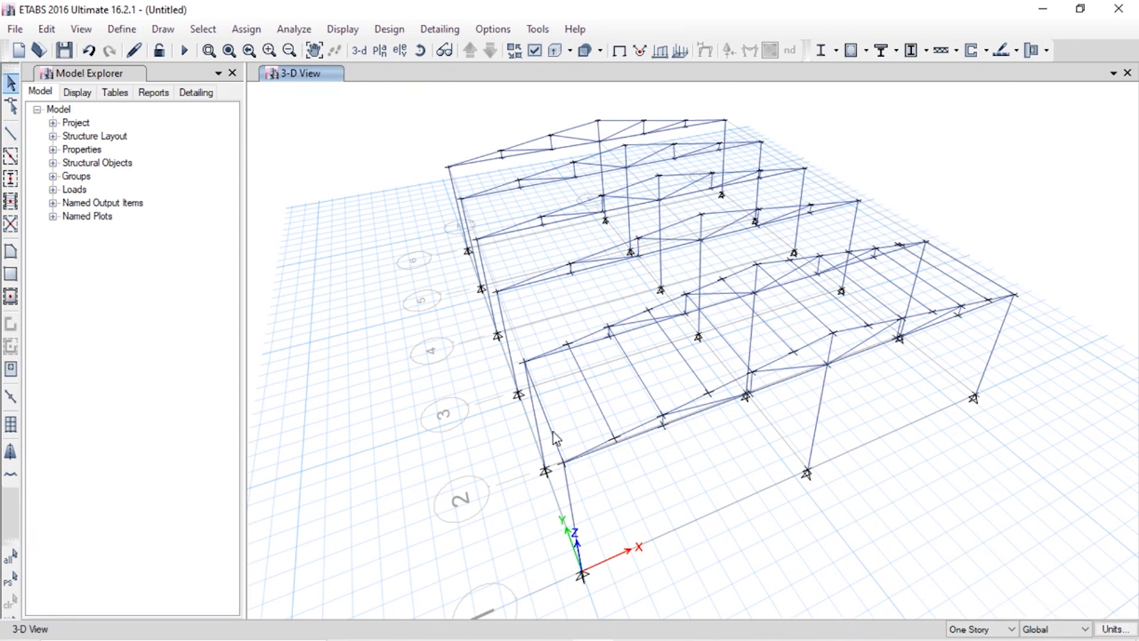
pyautogui.keyDown('shift'); pyautogui.moveTo(538, 363); pyautogui.dragTo(621, 407, button='middle'); pyautogui.keyUp('shift')
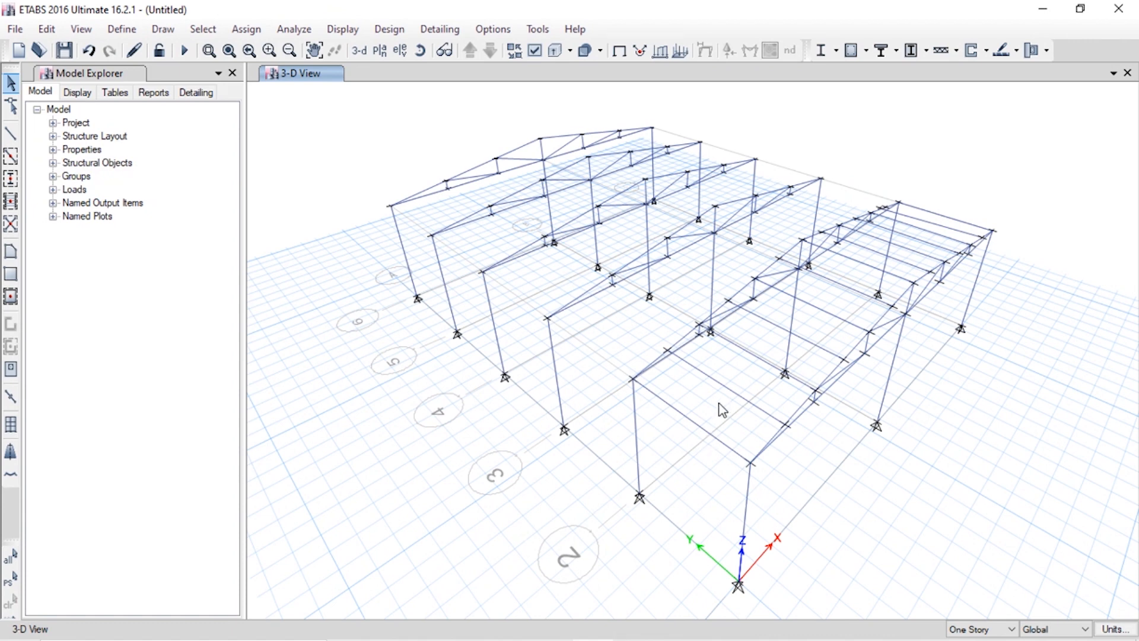
pyautogui.click(711, 413)
pyautogui.moveTo(1011, 448); pyautogui.dragTo(981, 437, button='middle')
pyautogui.moveTo(1005, 447); pyautogui.dragTo(1004, 405, button='right')
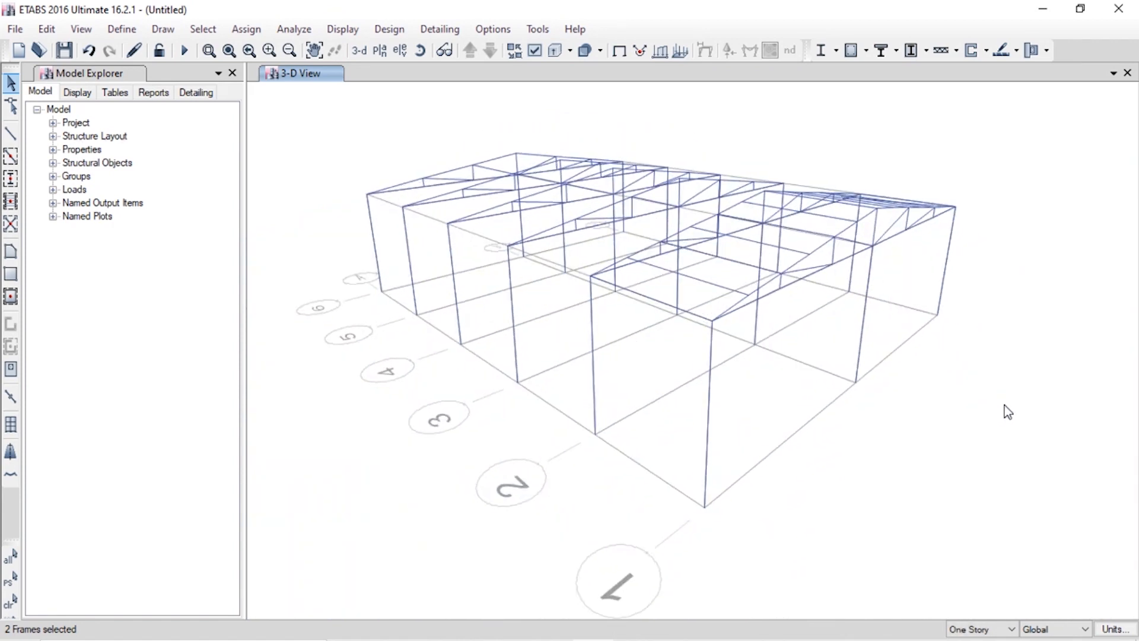
pyautogui.press('Escape')
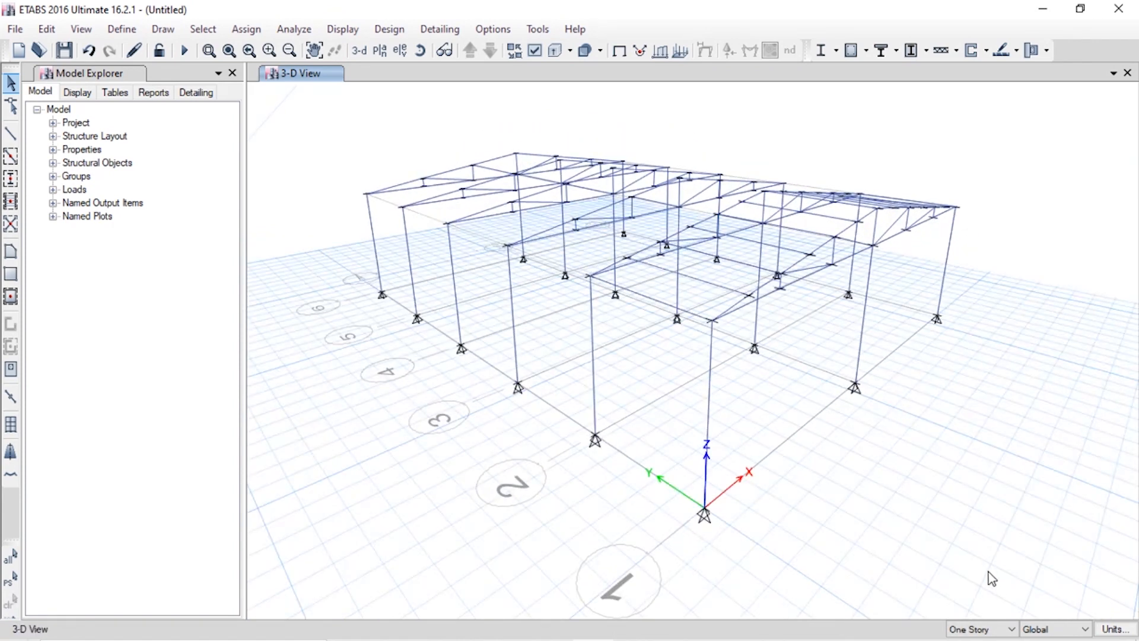
# Step: Divide the two eave members and the ridge member between grids 1 and 2 into 3 frame objects each
pyautogui.click(688, 318)
pyautogui.keyDown('shift'); pyautogui.moveTo(891, 122); pyautogui.dragTo(899, 185, button='middle'); pyautogui.keyUp('shift')
pyautogui.scroll(5, 832, 274)
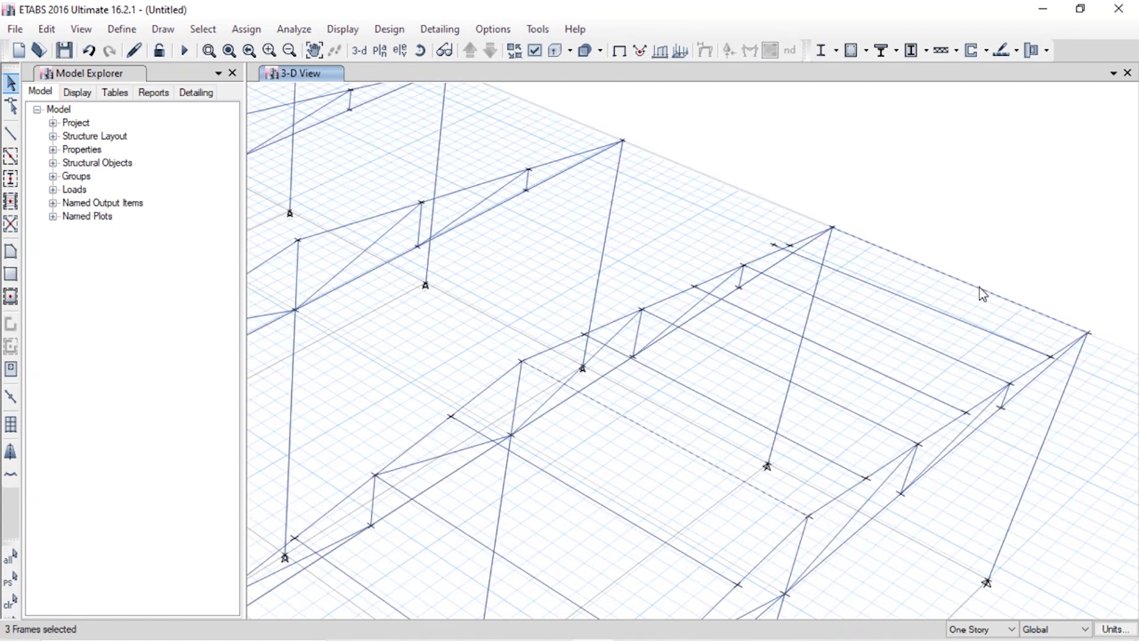
pyautogui.click(43, 30)
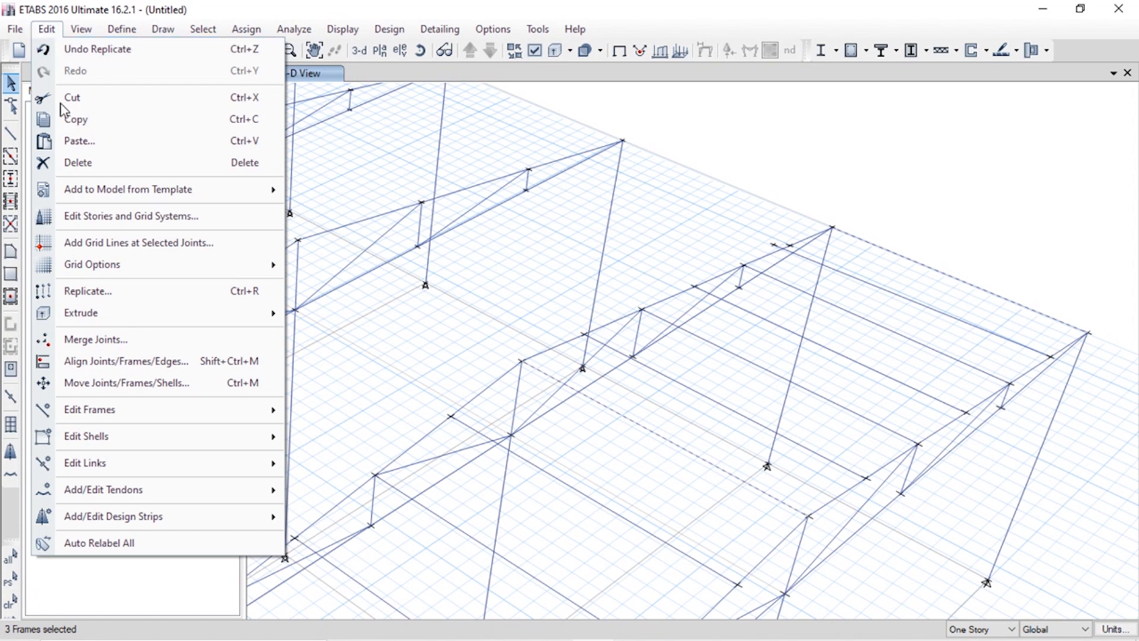
pyautogui.moveTo(86, 414)
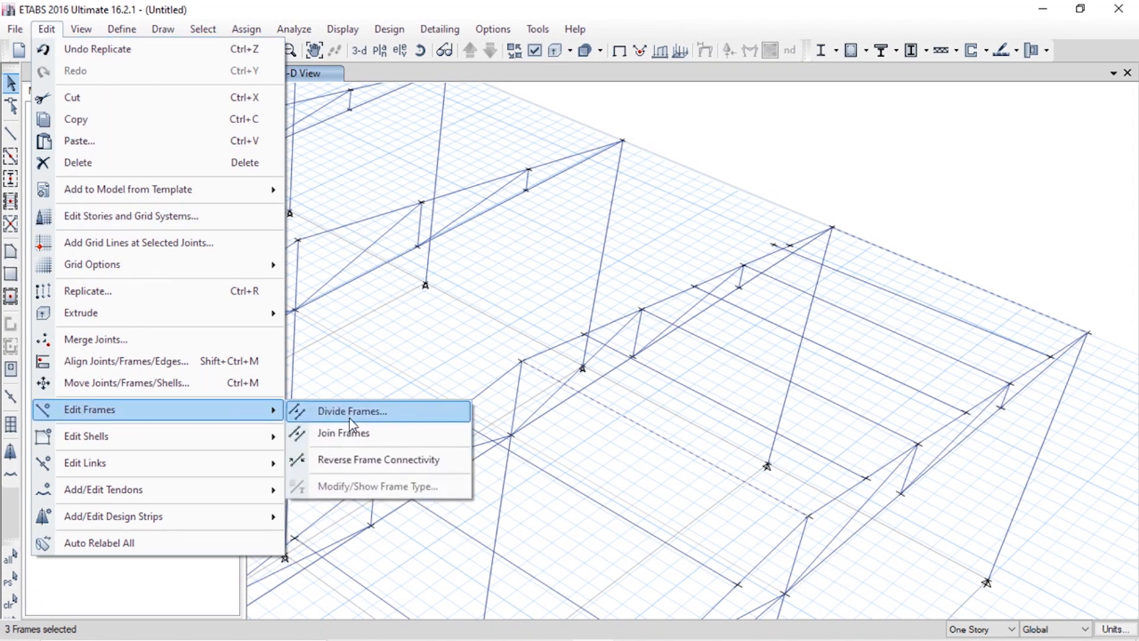
pyautogui.click(349, 418)
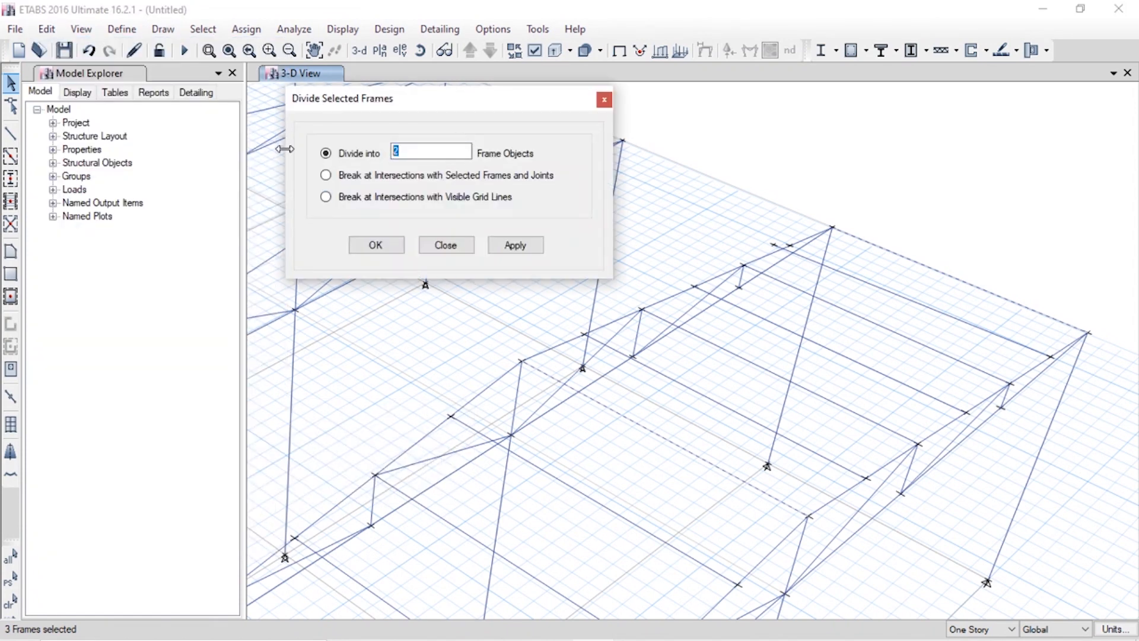
pyautogui.click(502, 246)
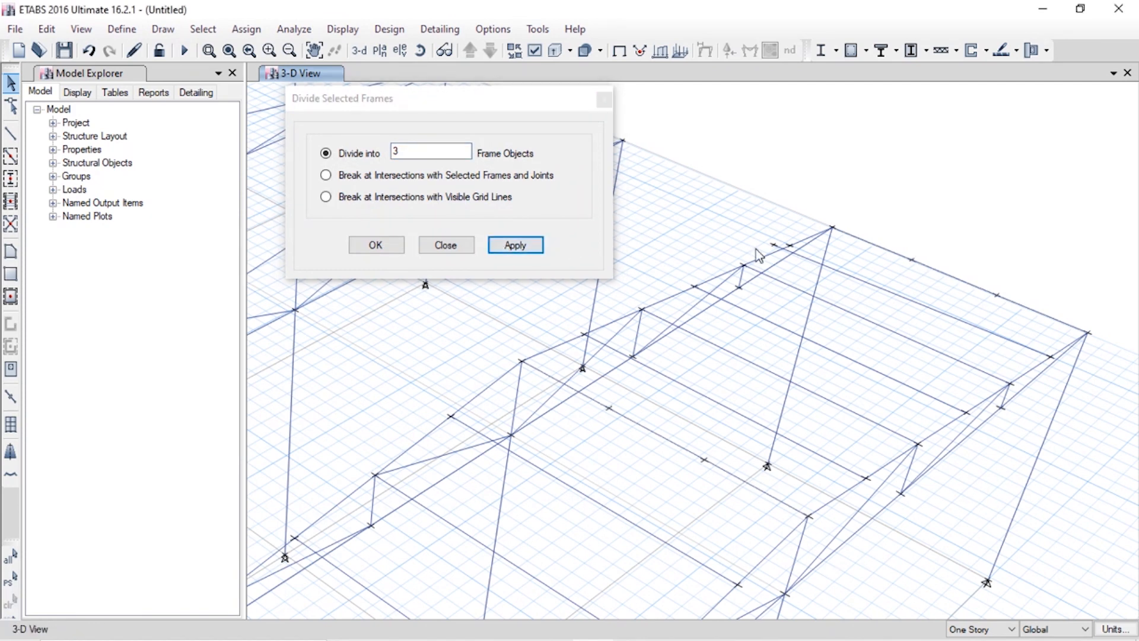
pyautogui.click(435, 246)
# Step: Draw a Bamboo line across the first roof bay through the grid 2-side third-point joints of the A eave, ridge and C eave members
pyautogui.scroll(-3, 670, 220)
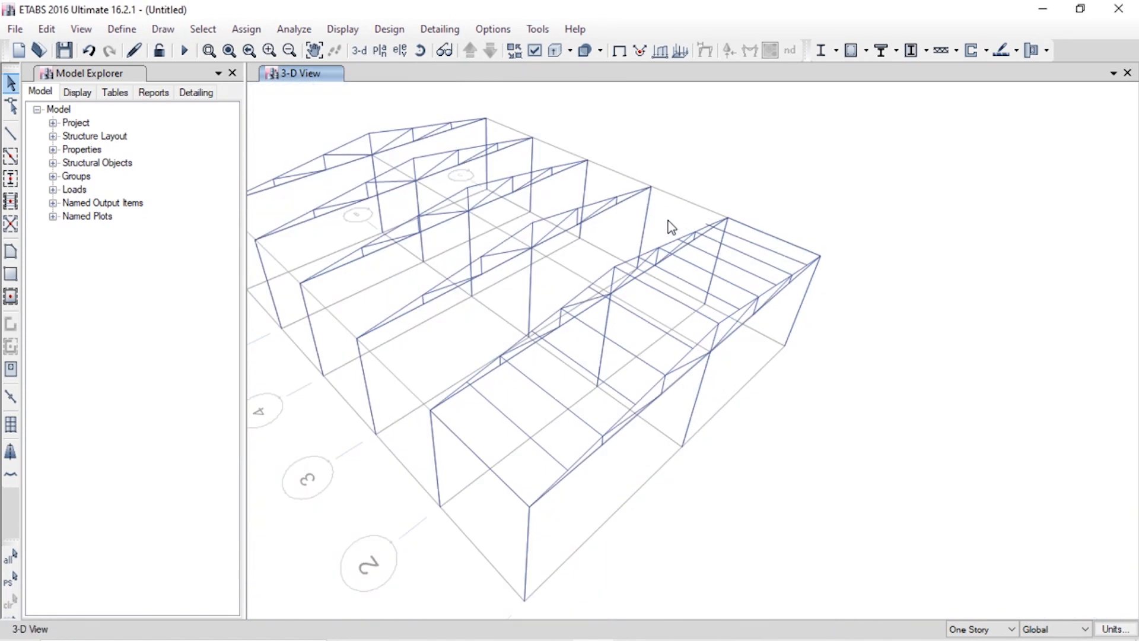
pyautogui.click(10, 133)
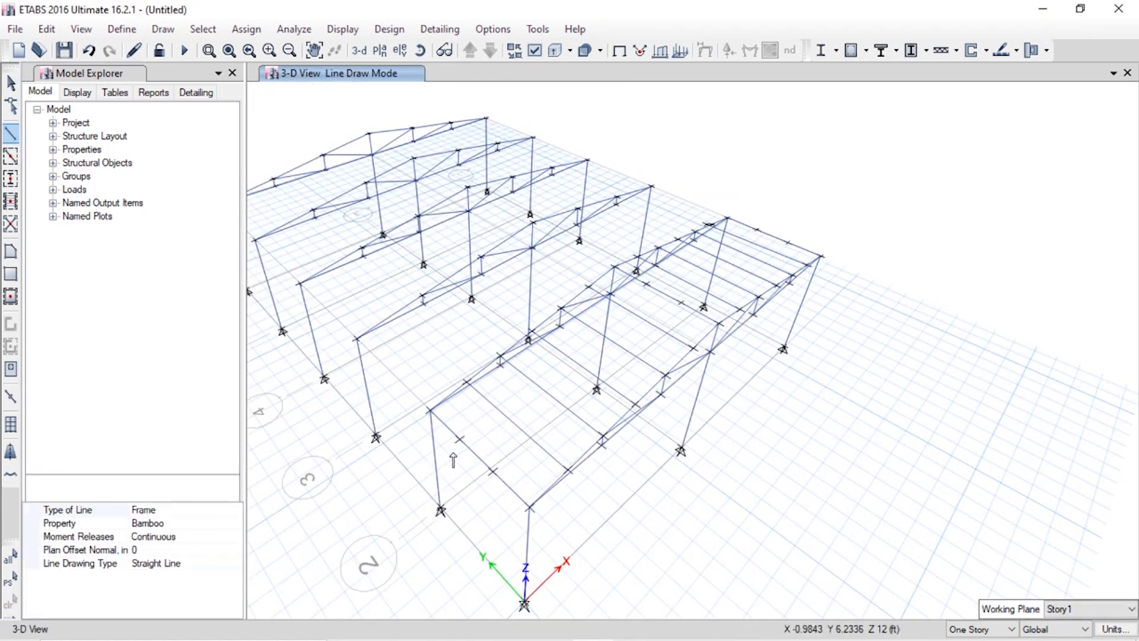
pyautogui.click(449, 432)
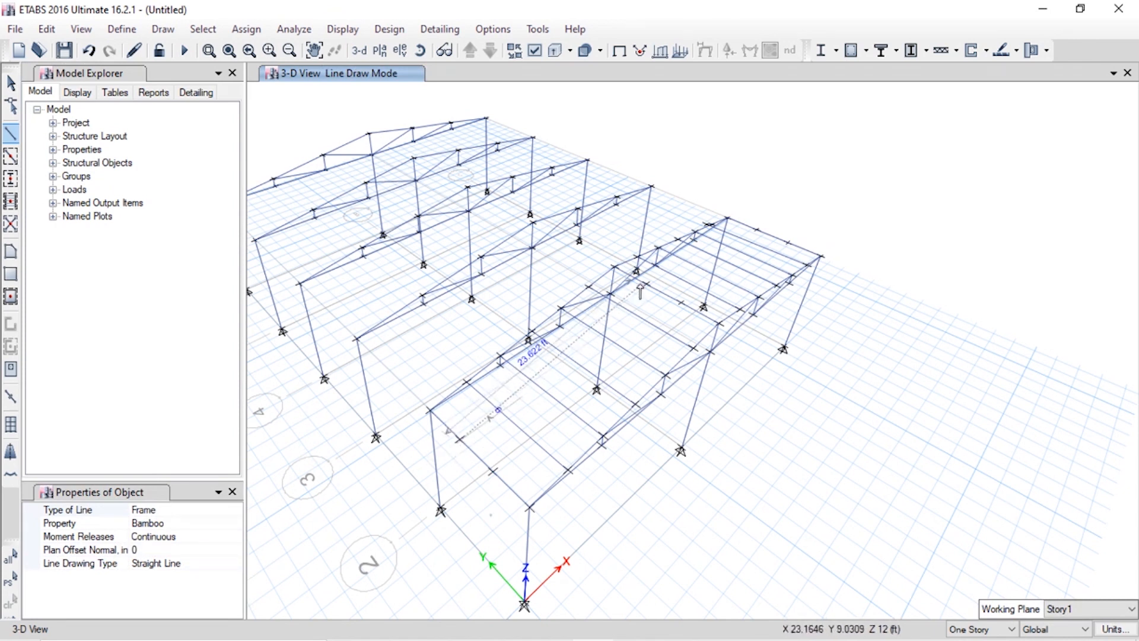
pyautogui.click(646, 284)
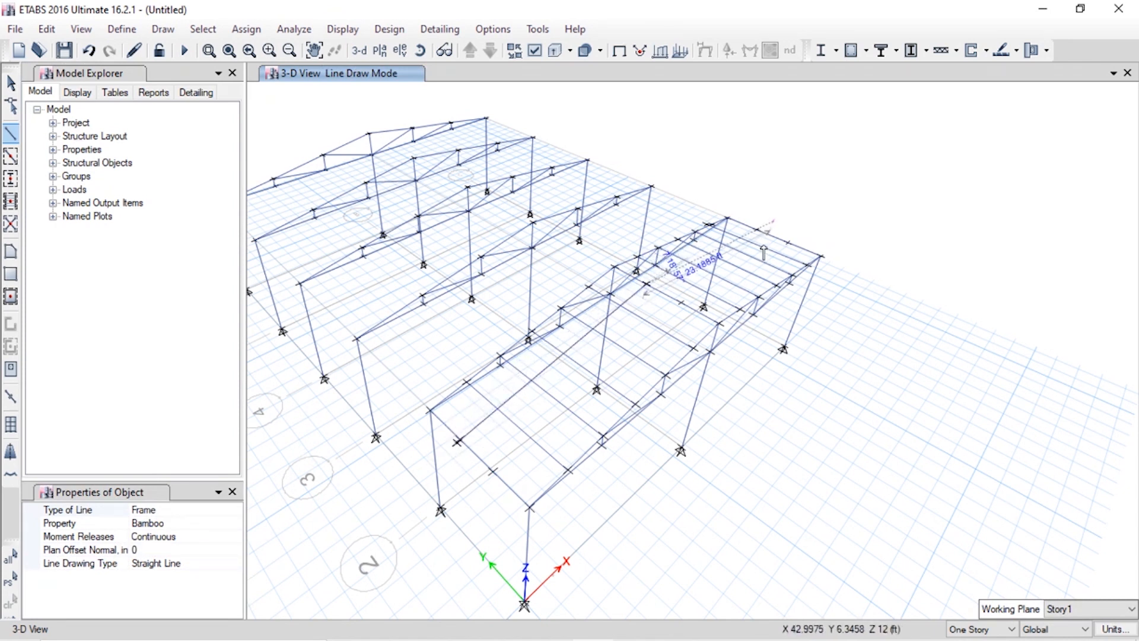
pyautogui.click(756, 230)
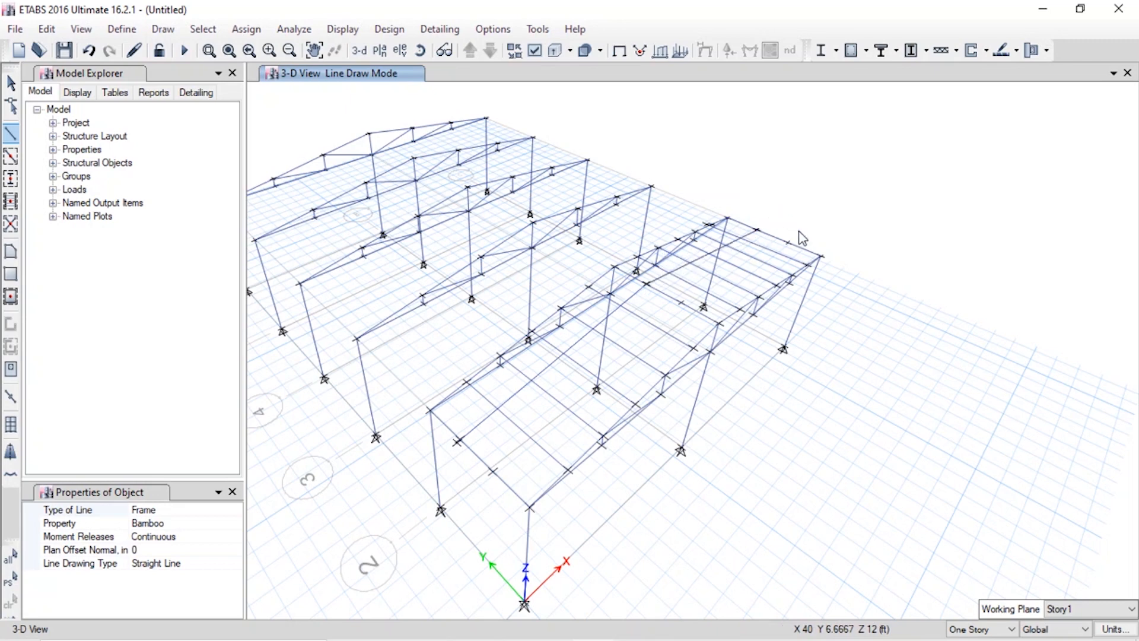
pyautogui.press('Escape')
# Step: Draw a second Bamboo line from the C eave over the ridge to the A eave through the third-point joints nearer grid 1
pyautogui.click(11, 133)
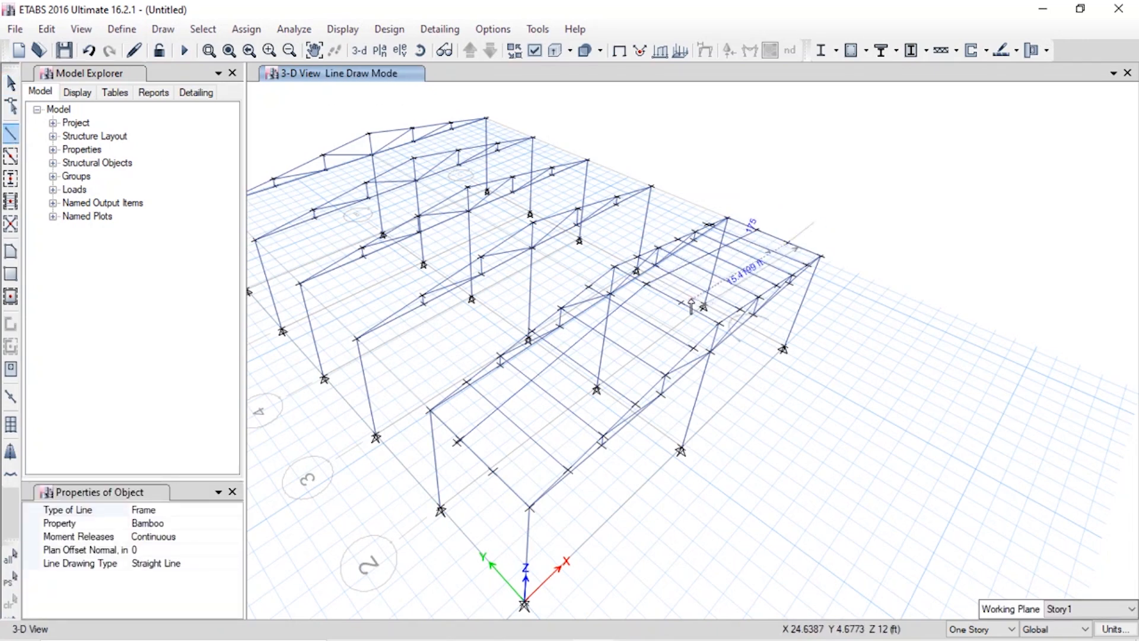
pyautogui.click(681, 303)
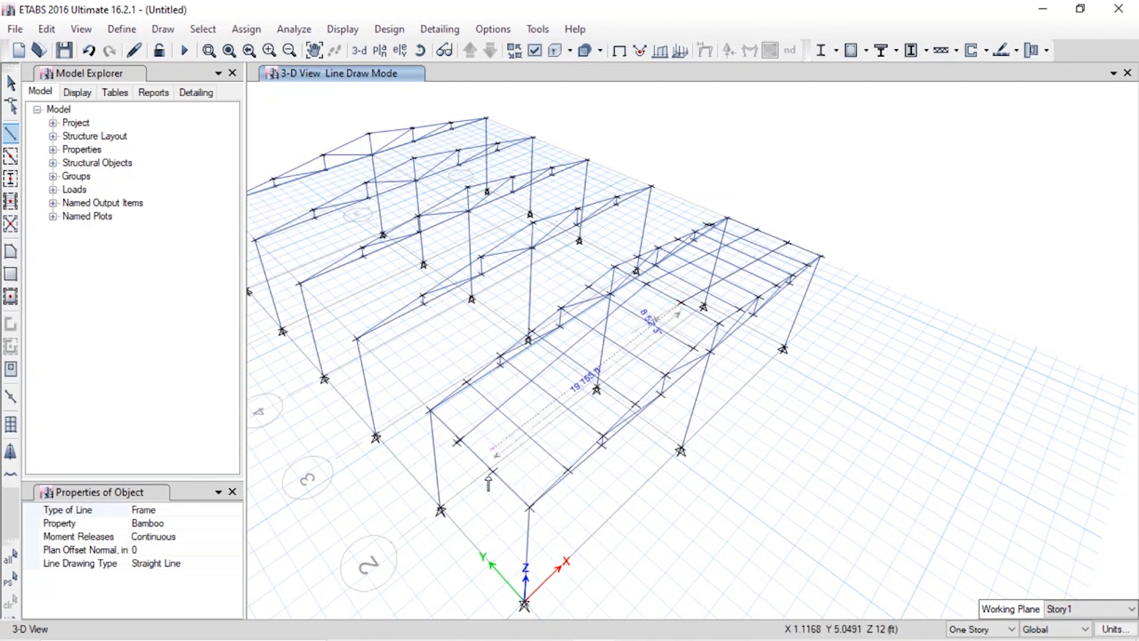
pyautogui.click(493, 471)
pyautogui.press('Escape')
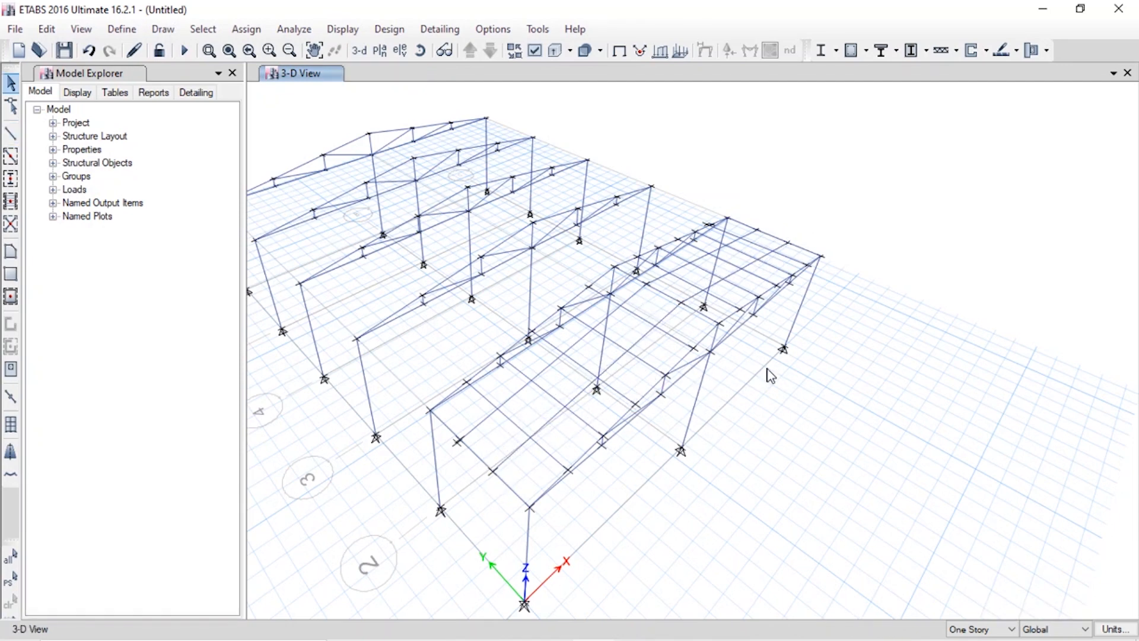
# Step: Select the Bamboo purlins, both cross lines over the roof, and the eave and ridge members between grids 1 and 2
pyautogui.click(552, 460)
pyautogui.click(517, 396)
pyautogui.click(539, 374)
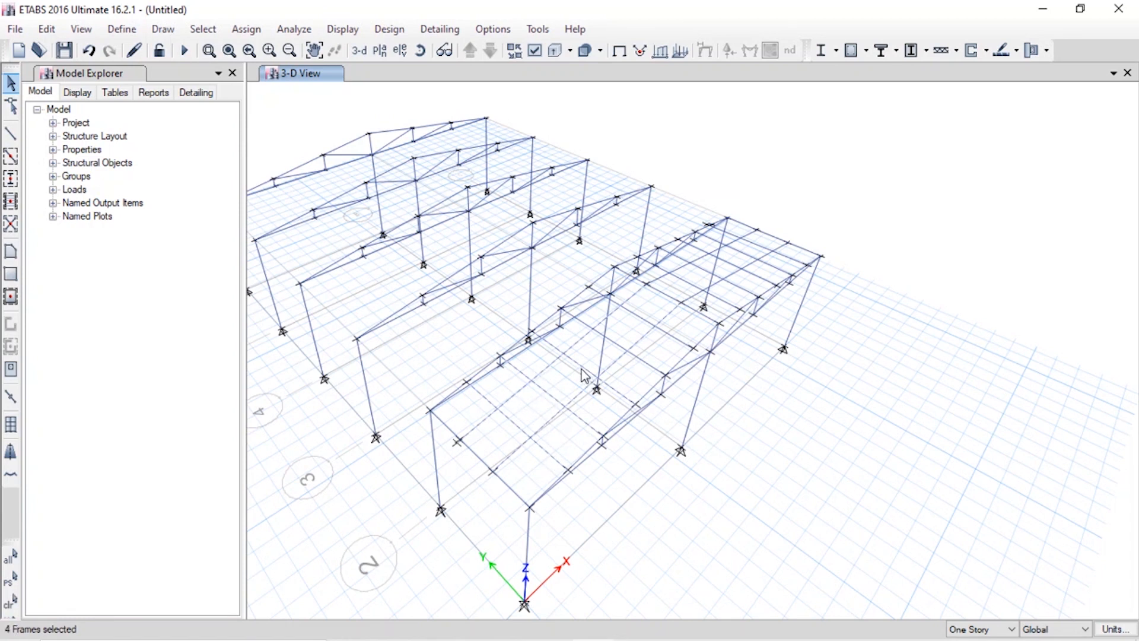
pyautogui.click(650, 365)
pyautogui.click(647, 363)
pyautogui.click(700, 274)
pyautogui.click(702, 274)
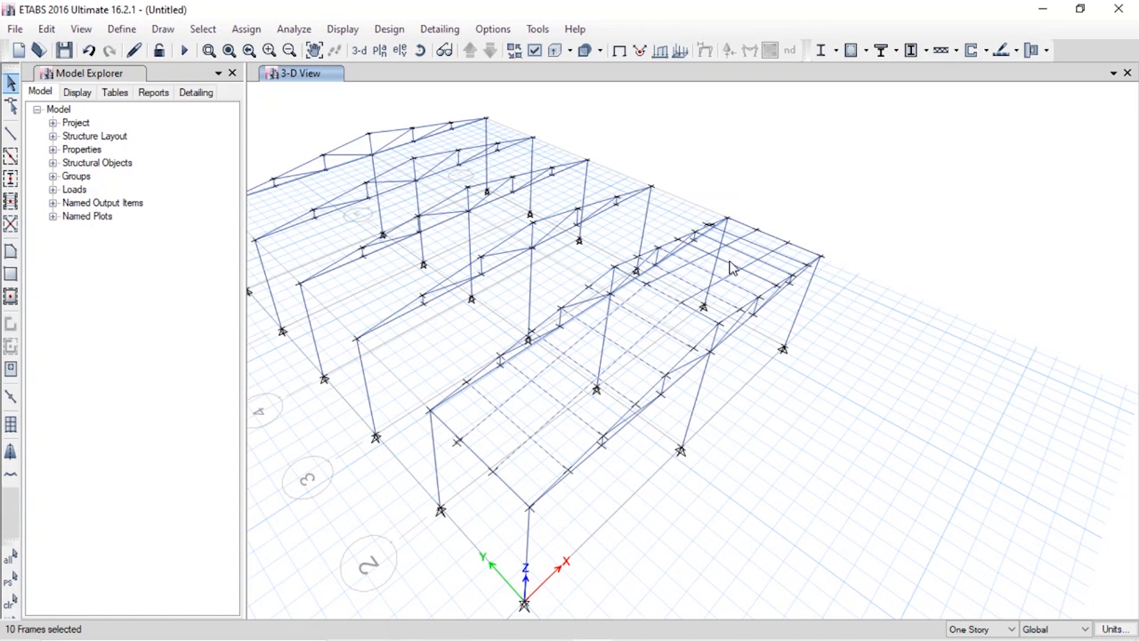
pyautogui.click(741, 264)
pyautogui.keyDown('shift'); pyautogui.moveTo(900, 389); pyautogui.dragTo(808, 380, button='middle'); pyautogui.keyUp('shift')
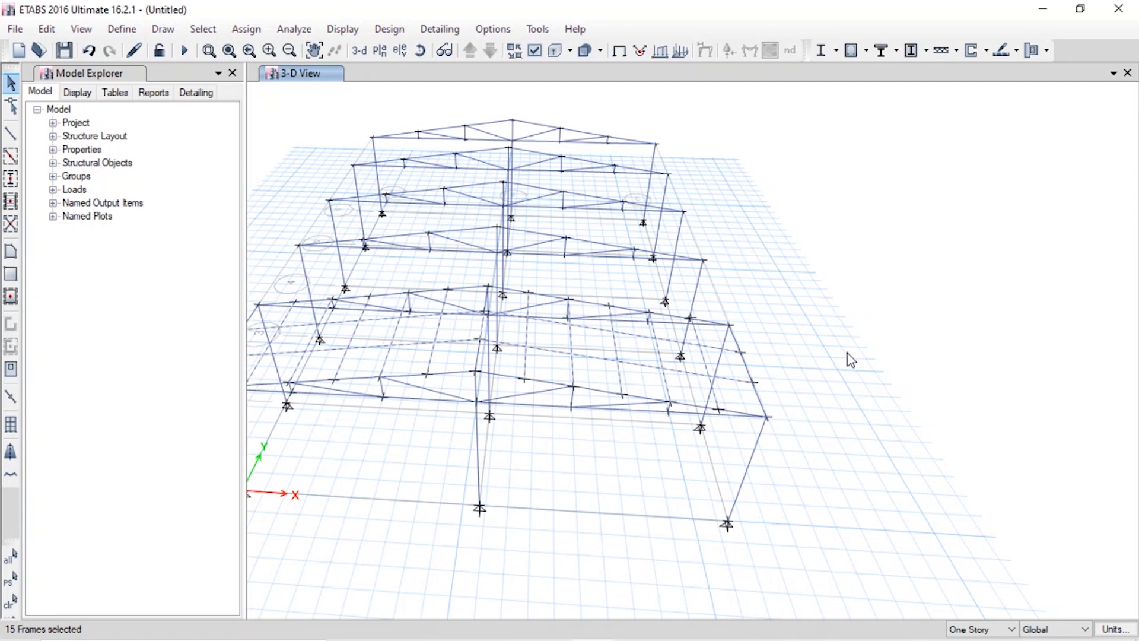
pyautogui.keyDown('shift'); pyautogui.moveTo(851, 359); pyautogui.dragTo(704, 419, button='middle'); pyautogui.keyUp('shift')
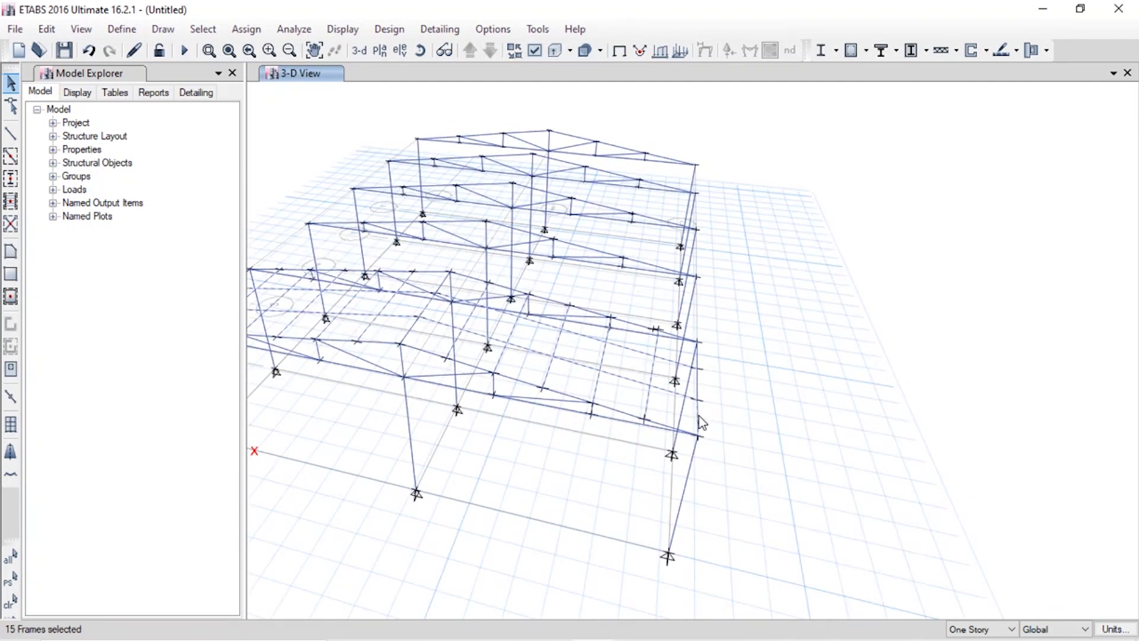
pyautogui.keyDown('ctrl'); pyautogui.click(700, 365); pyautogui.keyUp('ctrl')
pyautogui.click(520, 387)
pyautogui.keyDown('shift'); pyautogui.moveTo(672, 498); pyautogui.dragTo(854, 503, button='middle'); pyautogui.keyUp('shift')
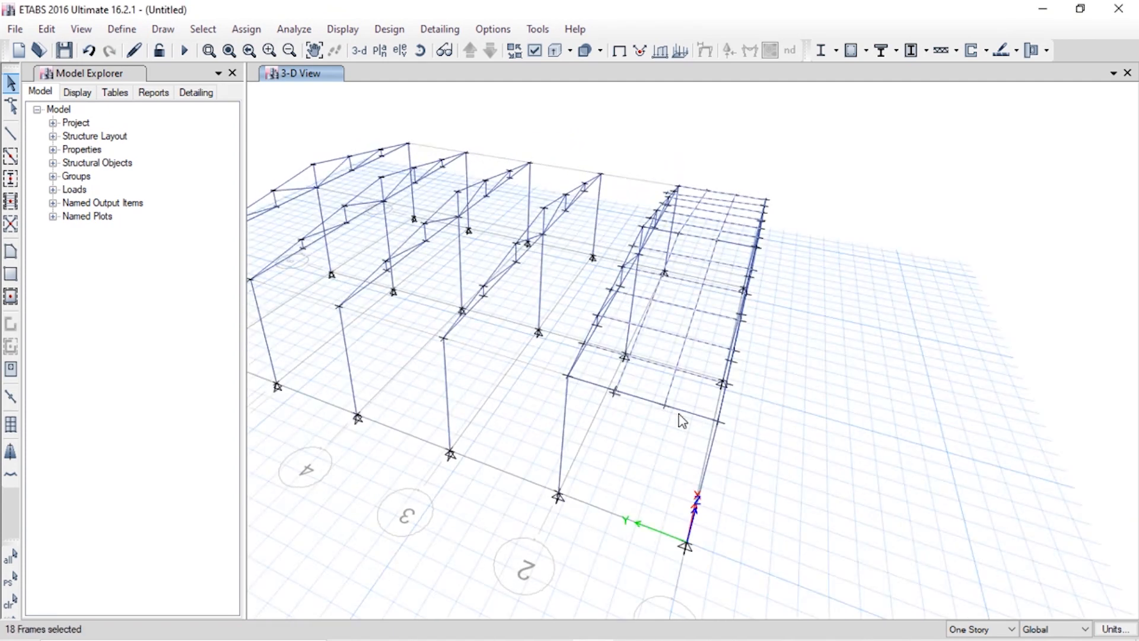
pyautogui.click(638, 396)
# Step: Replicate the selected roof members linearly with dx 0 ft, dy 10 ft and 4 copies
pyautogui.click(46, 28)
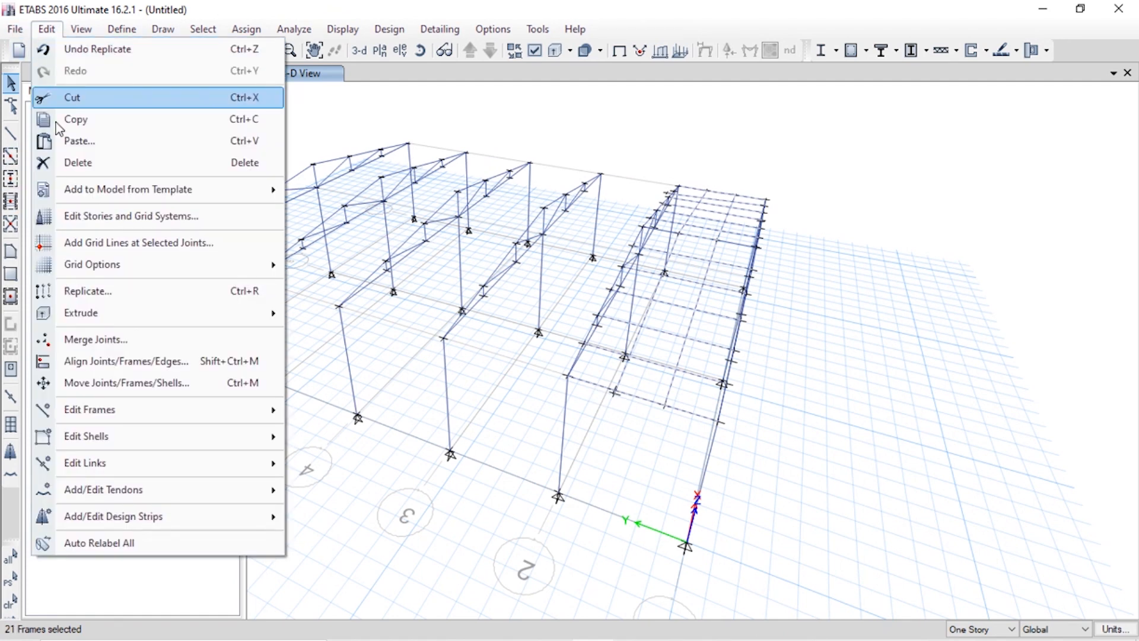
pyautogui.click(119, 295)
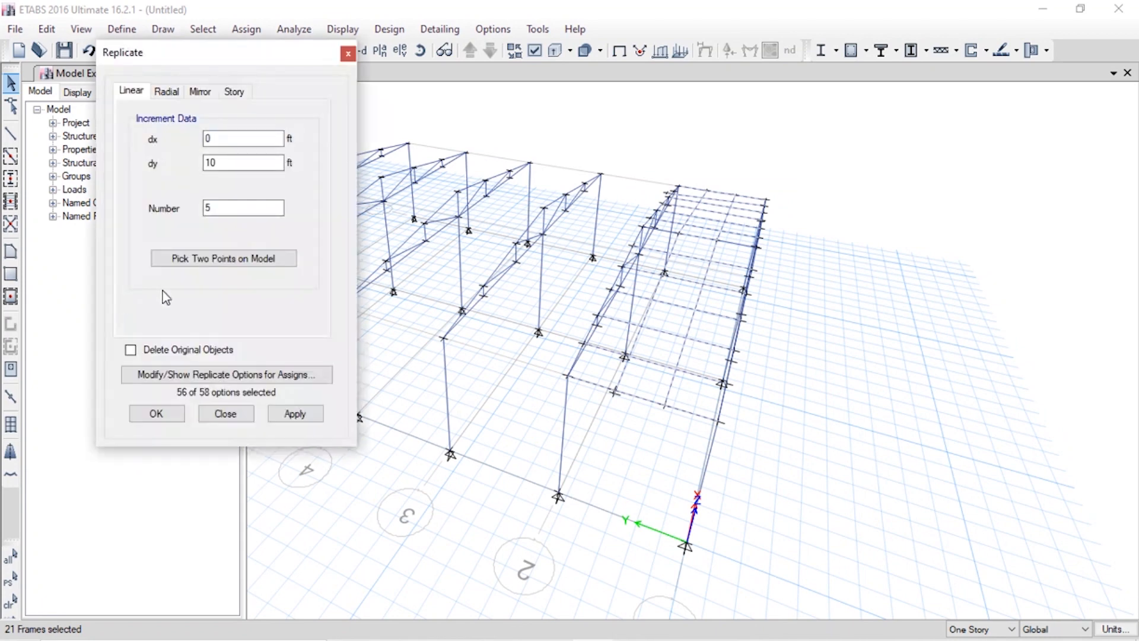
pyautogui.click(301, 417)
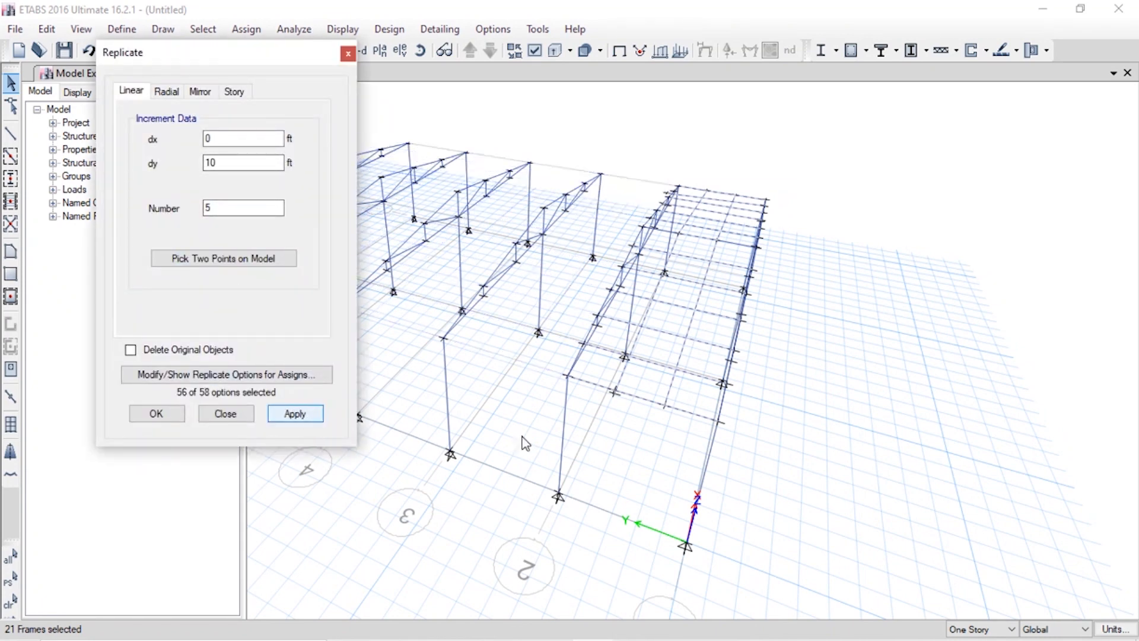
pyautogui.scroll(-5, 1077, 333)
pyautogui.scroll(3, 1094, 236)
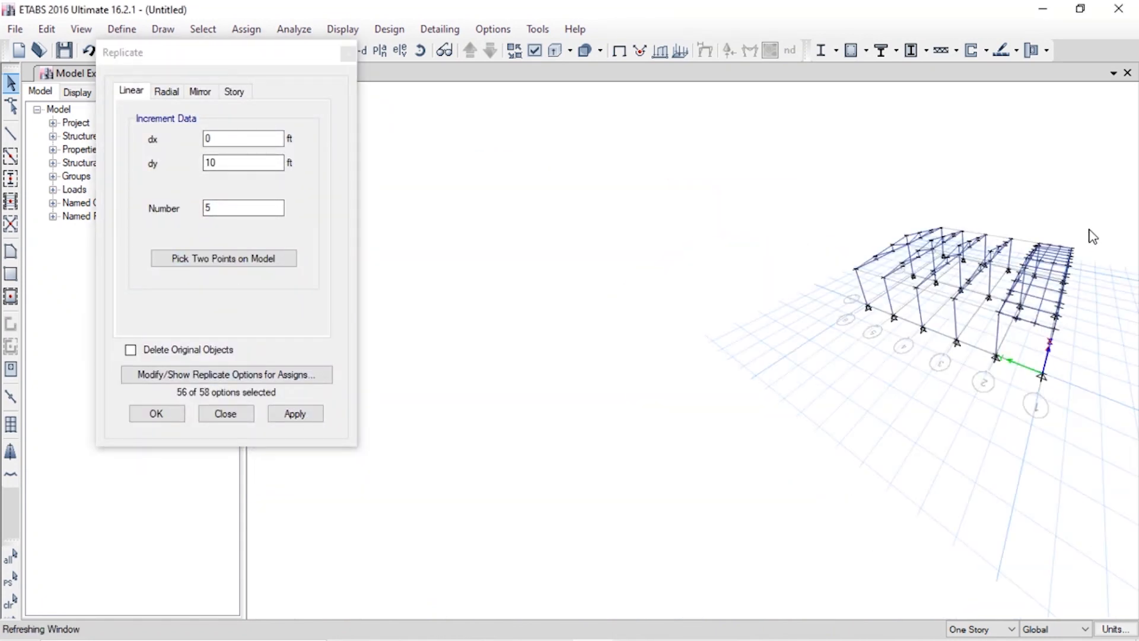
pyautogui.scroll(1, 1100, 247)
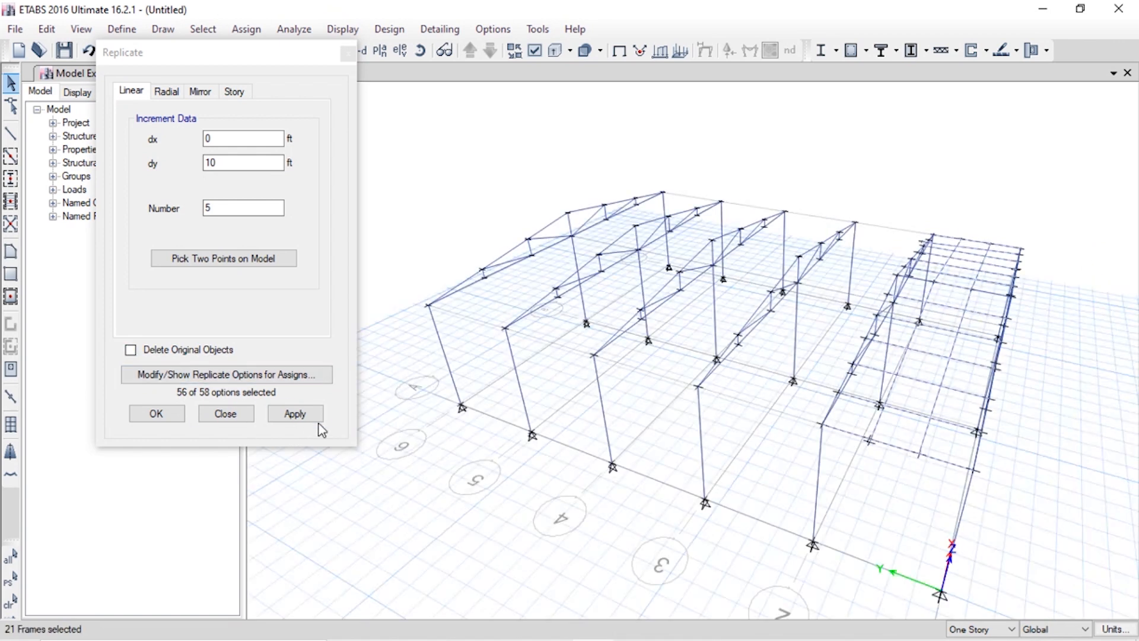
pyautogui.click(300, 414)
pyautogui.click(263, 207)
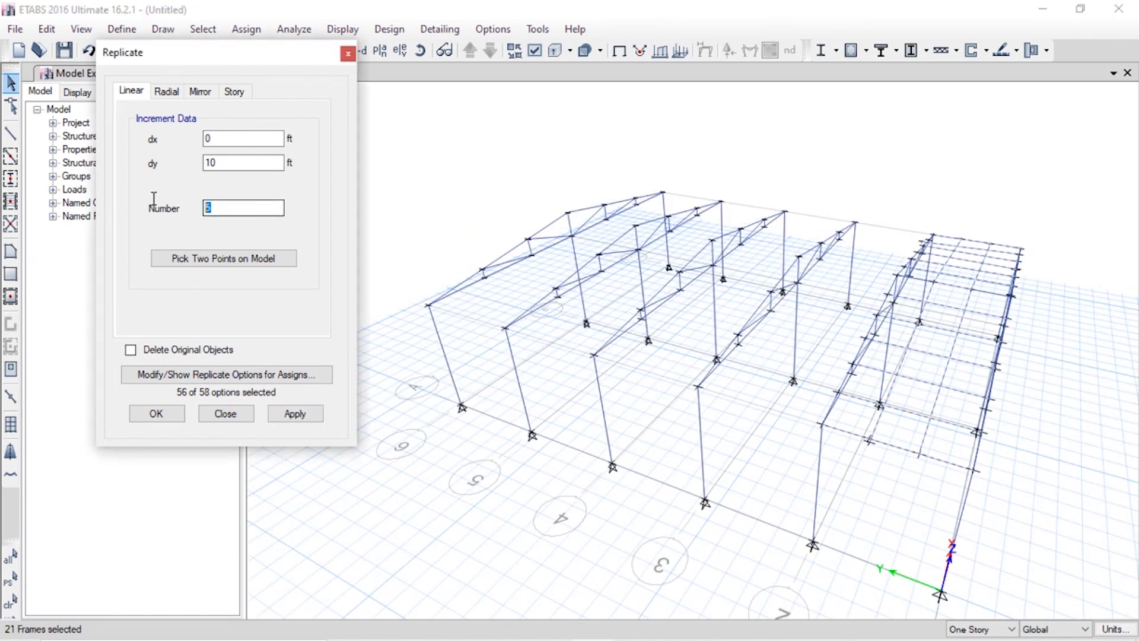
pyautogui.write('4')
pyautogui.click(308, 420)
pyautogui.moveTo(293, 408)
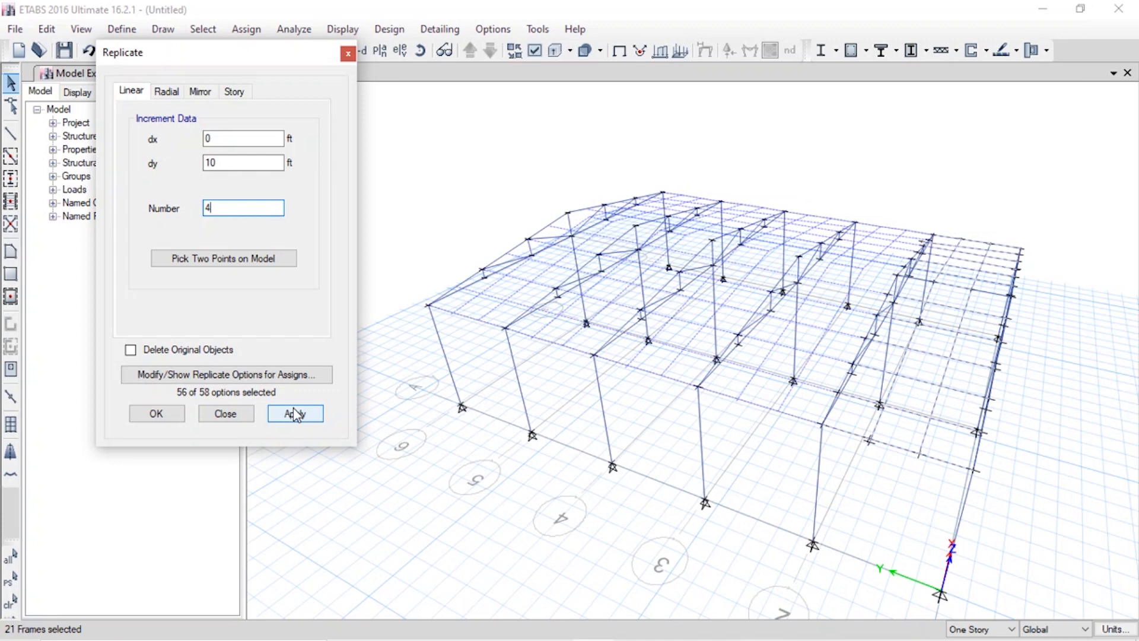
pyautogui.click(295, 413)
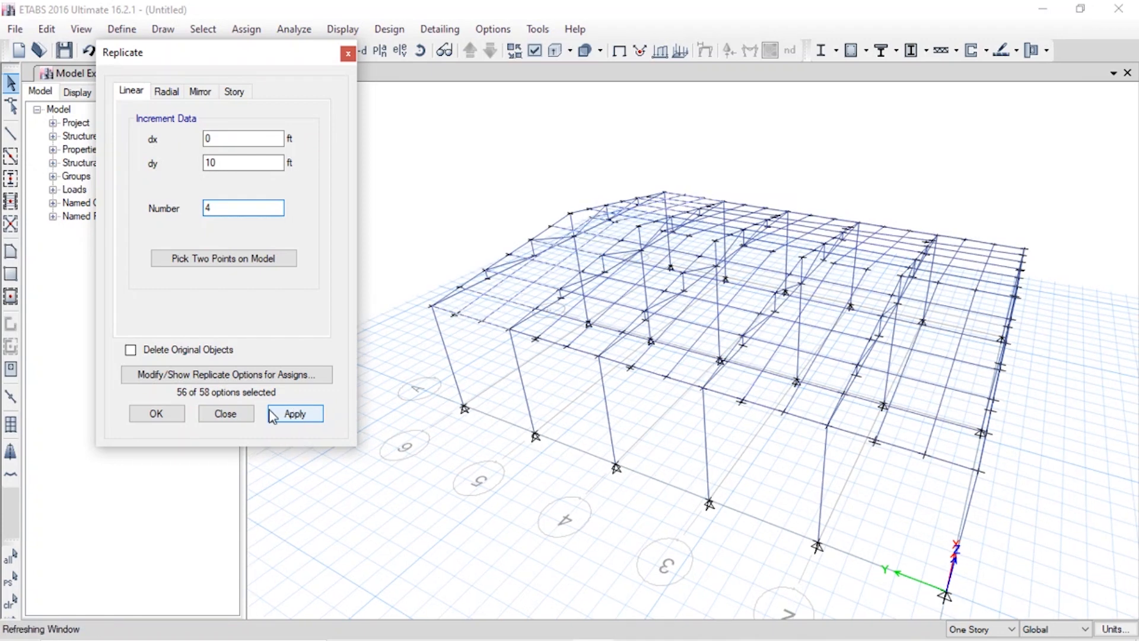
pyautogui.click(214, 414)
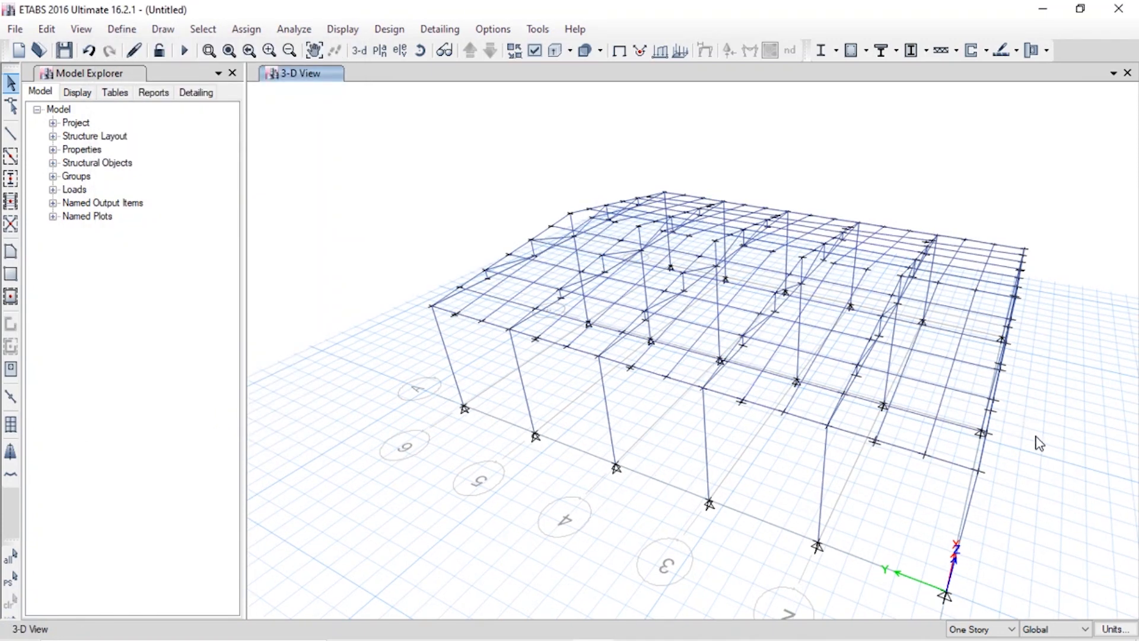
# Step: Assign fixed restraints, with all translations and rotations restrained, to all column base joints in the Base plan view
pyautogui.keyDown('shift'); pyautogui.moveTo(1038, 442); pyautogui.dragTo(966, 450, button='middle'); pyautogui.keyUp('shift')
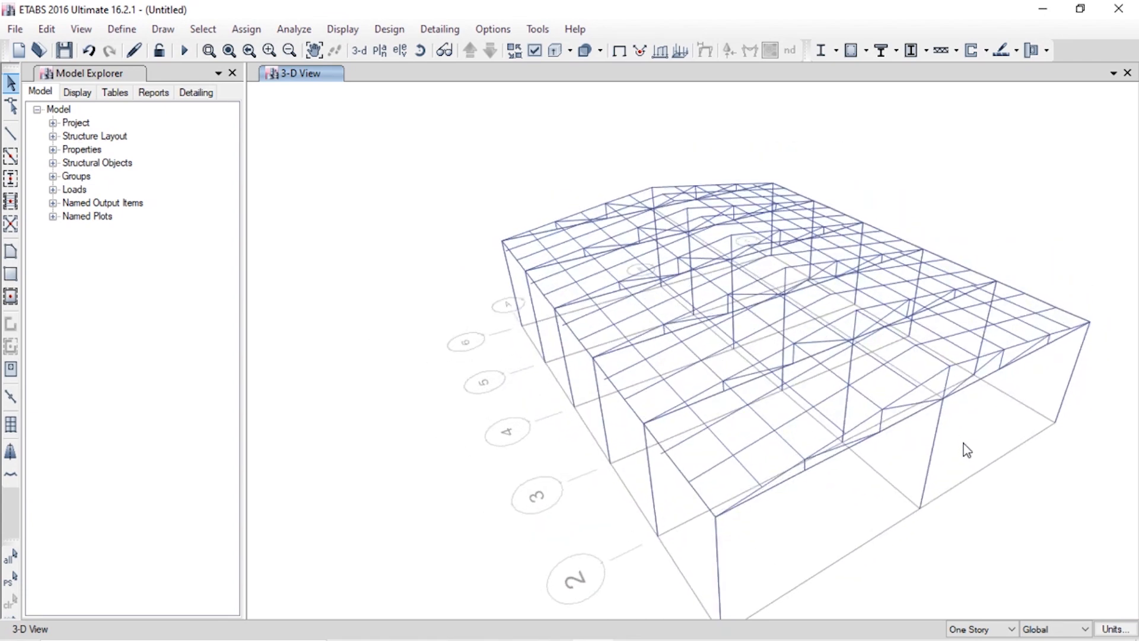
pyautogui.click(380, 51)
pyautogui.click(468, 270)
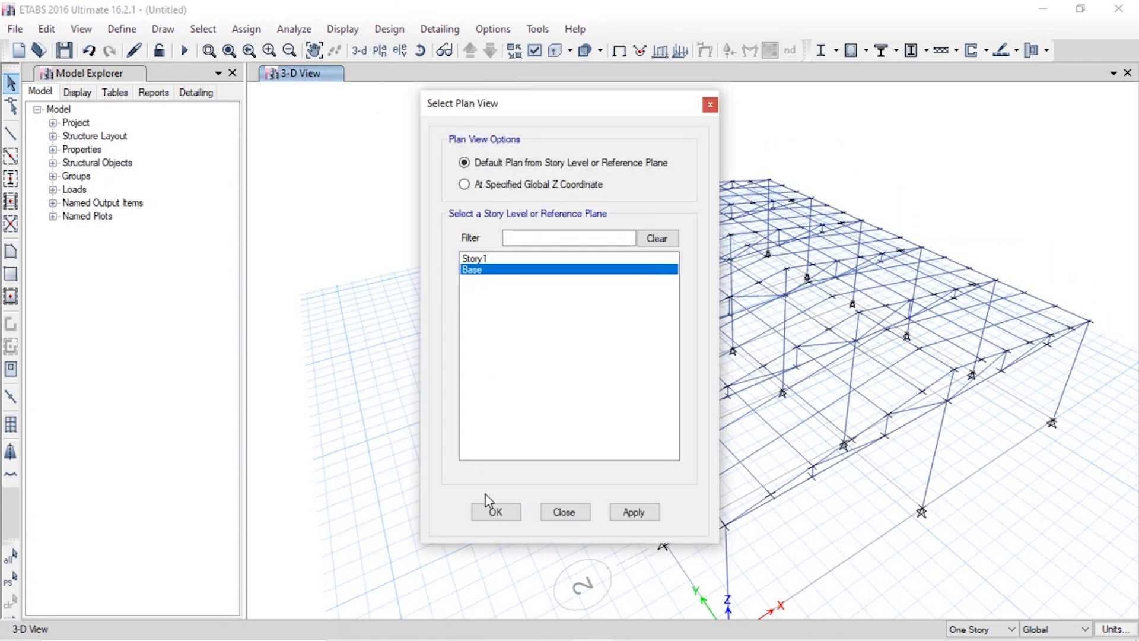
pyautogui.click(494, 509)
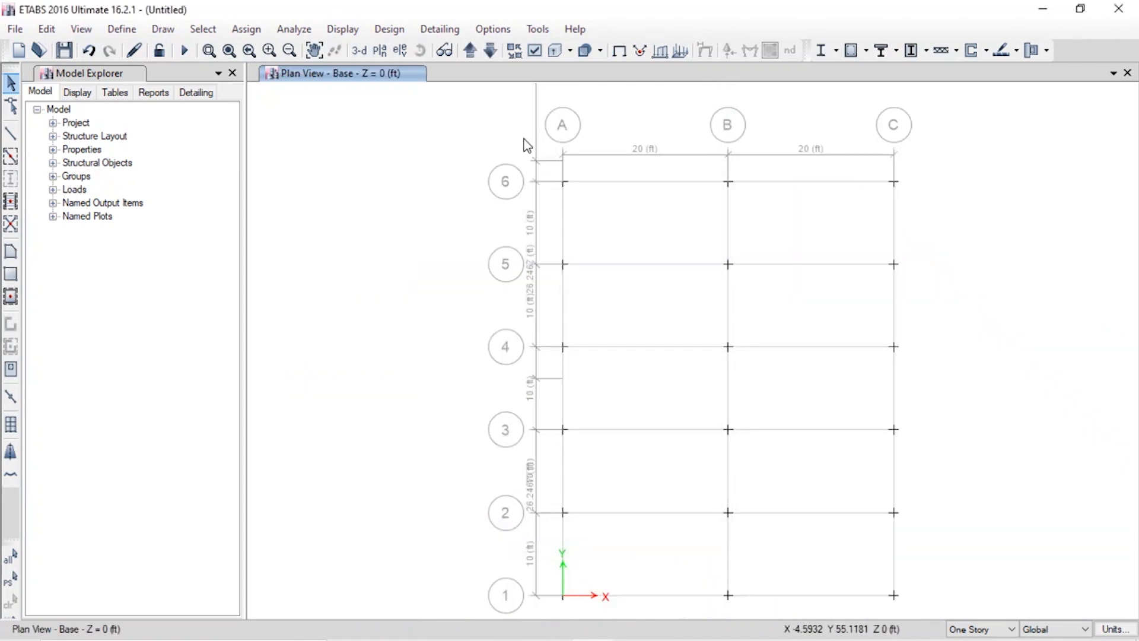
pyautogui.moveTo(524, 139); pyautogui.dragTo(909, 582)
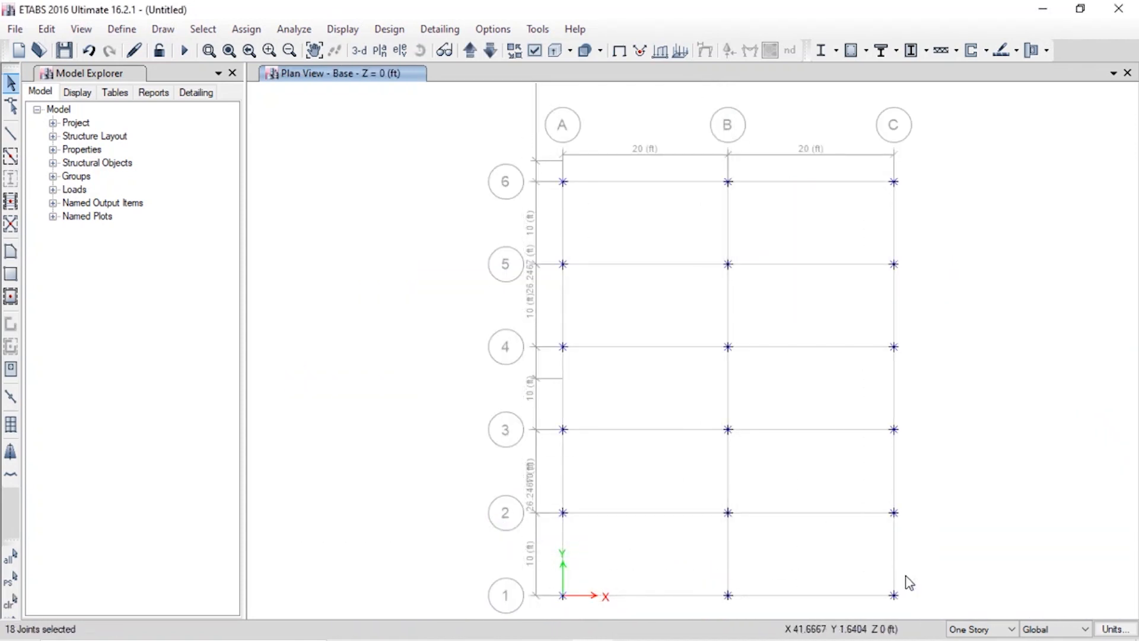
pyautogui.click(246, 29)
pyautogui.moveTo(268, 57)
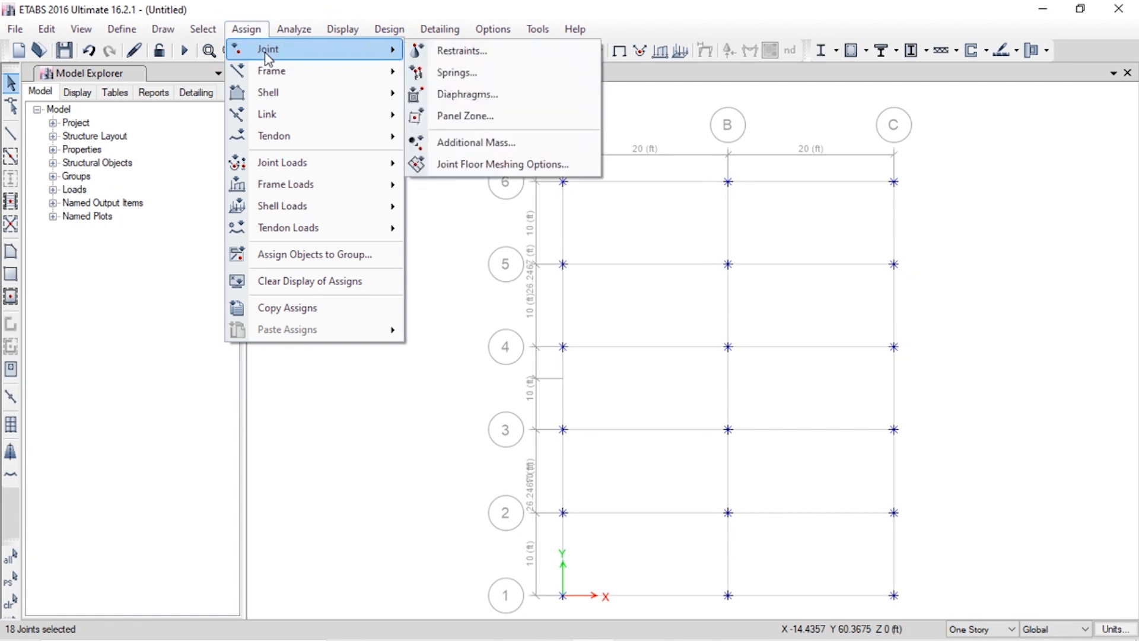
pyautogui.click(469, 51)
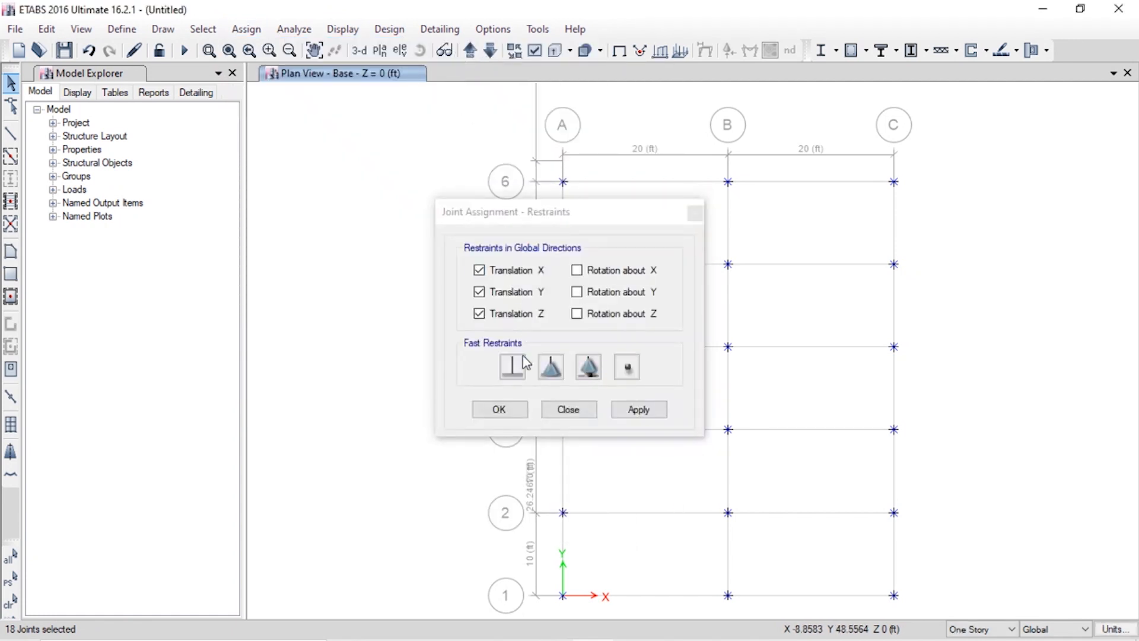
pyautogui.click(513, 369)
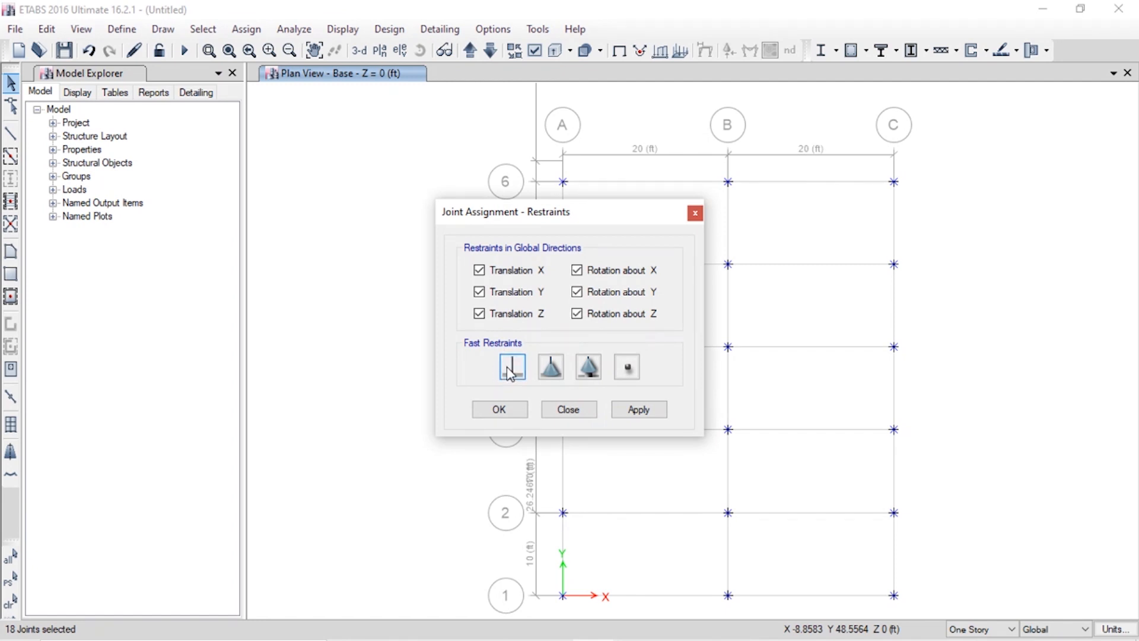
pyautogui.click(633, 410)
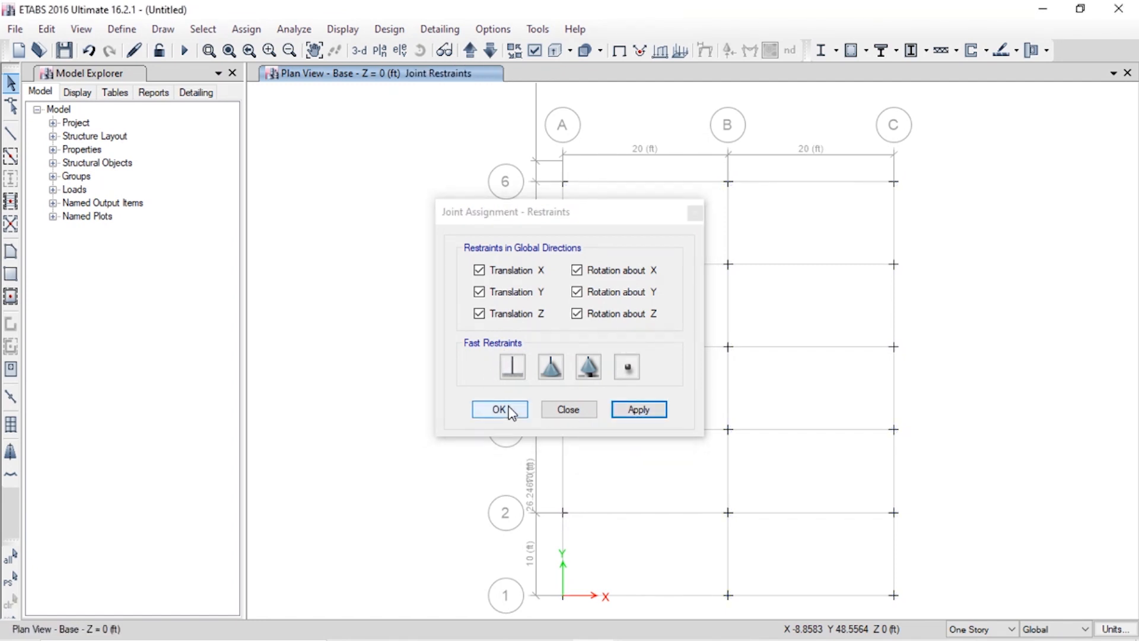
pyautogui.click(510, 410)
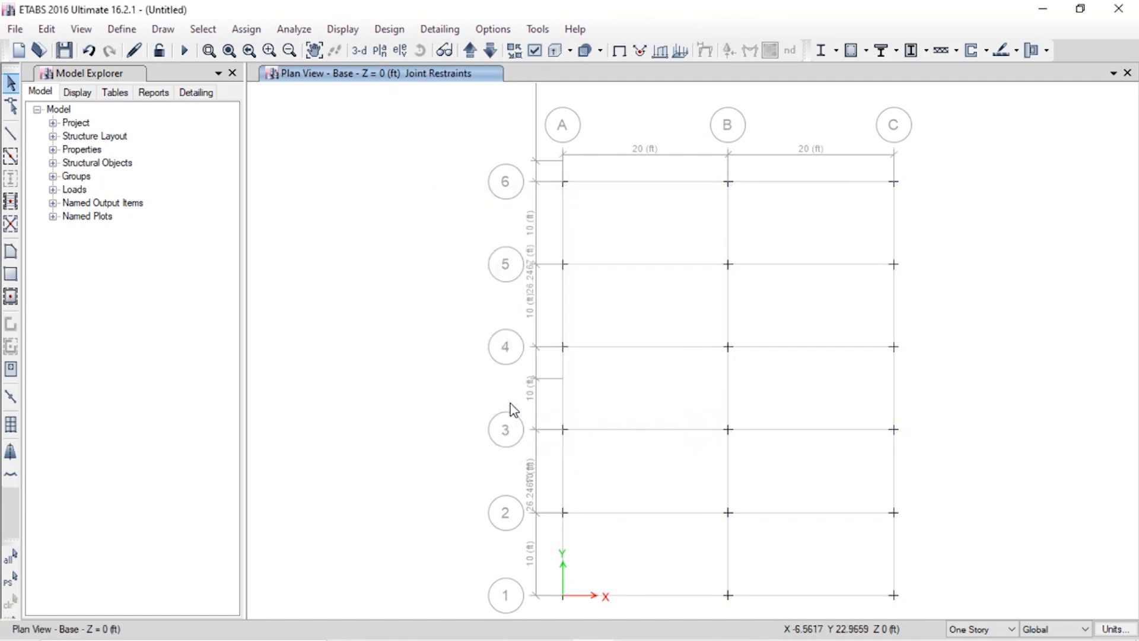
# Step: In the 3-D view, draw a Slab1 area over the roof slope between grids A and B and grids 1 and 2
pyautogui.click(358, 51)
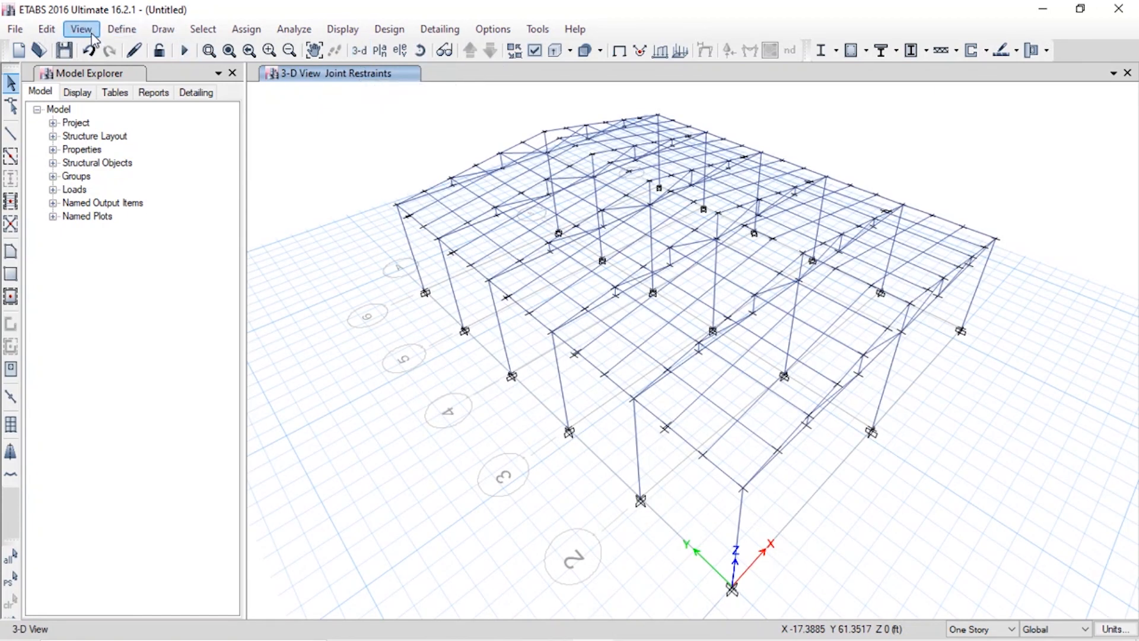
pyautogui.click(14, 258)
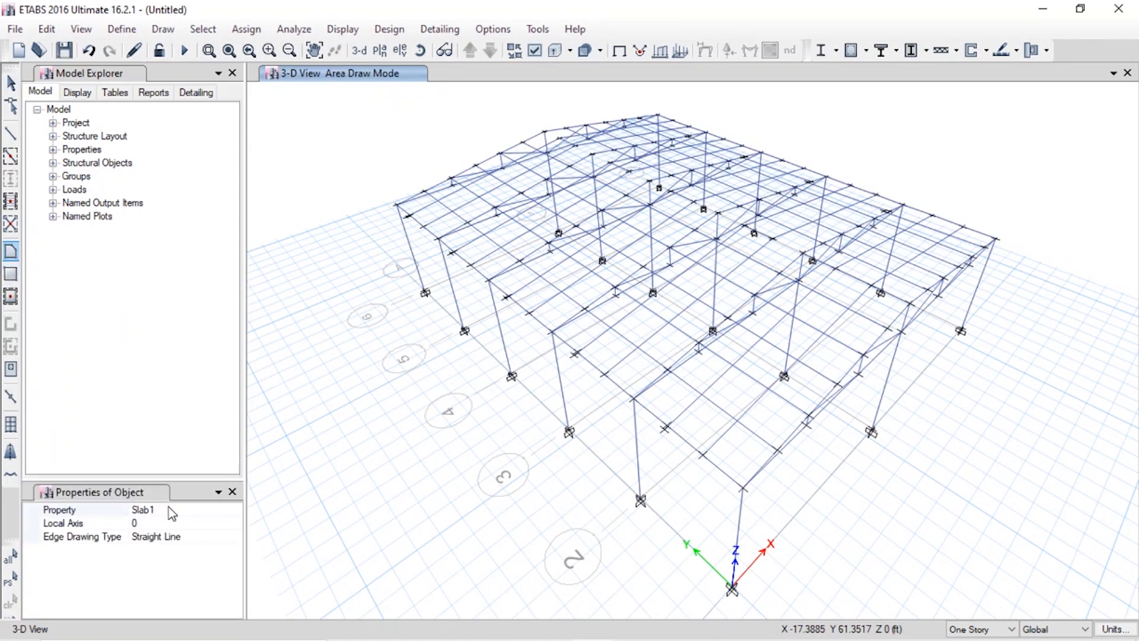
pyautogui.click(743, 488)
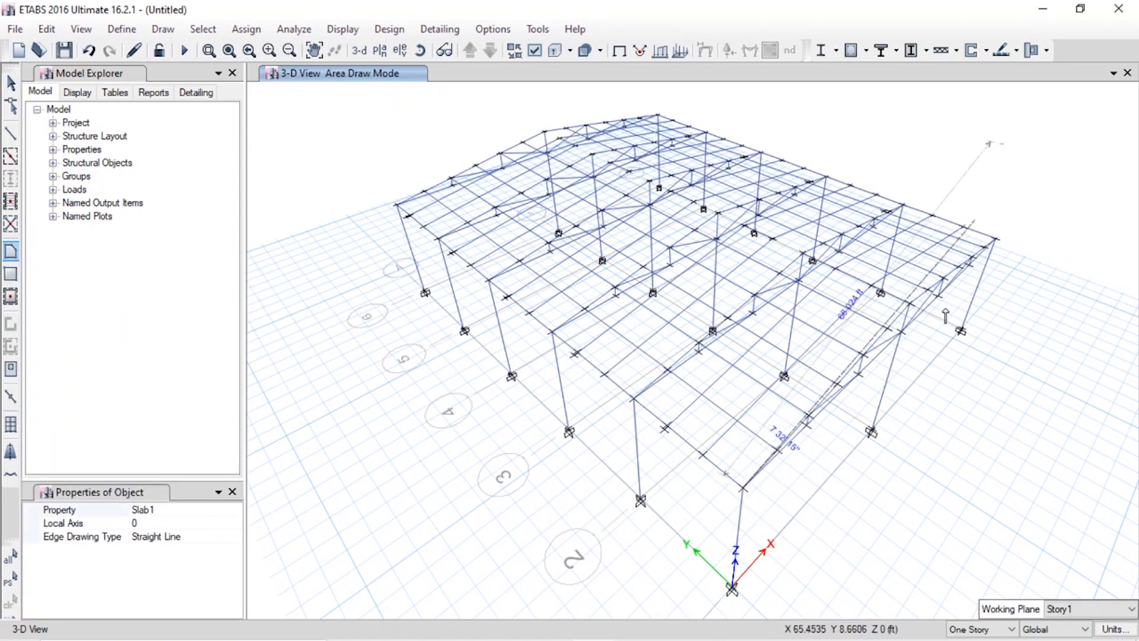
pyautogui.click(909, 305)
pyautogui.click(802, 254)
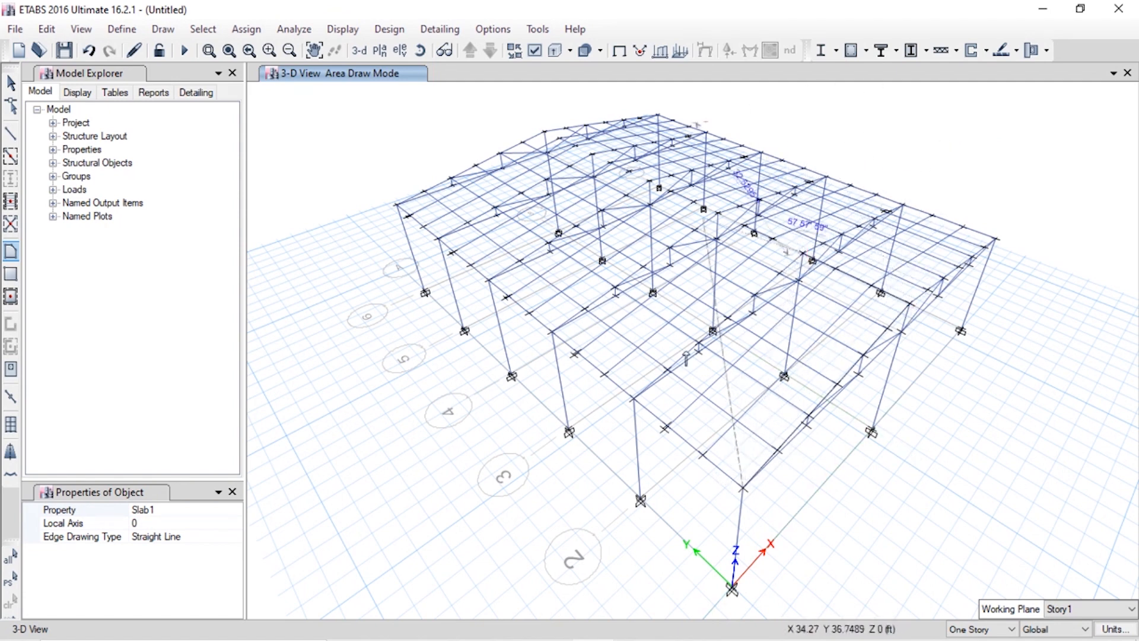
pyautogui.click(634, 400)
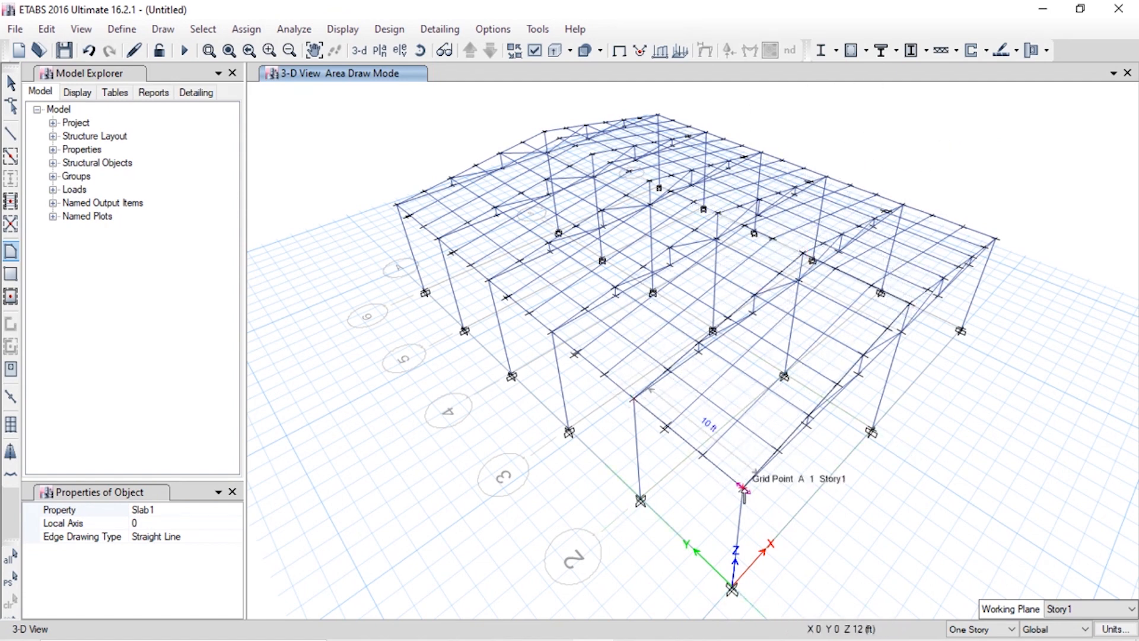
pyautogui.doubleClick(770, 482)
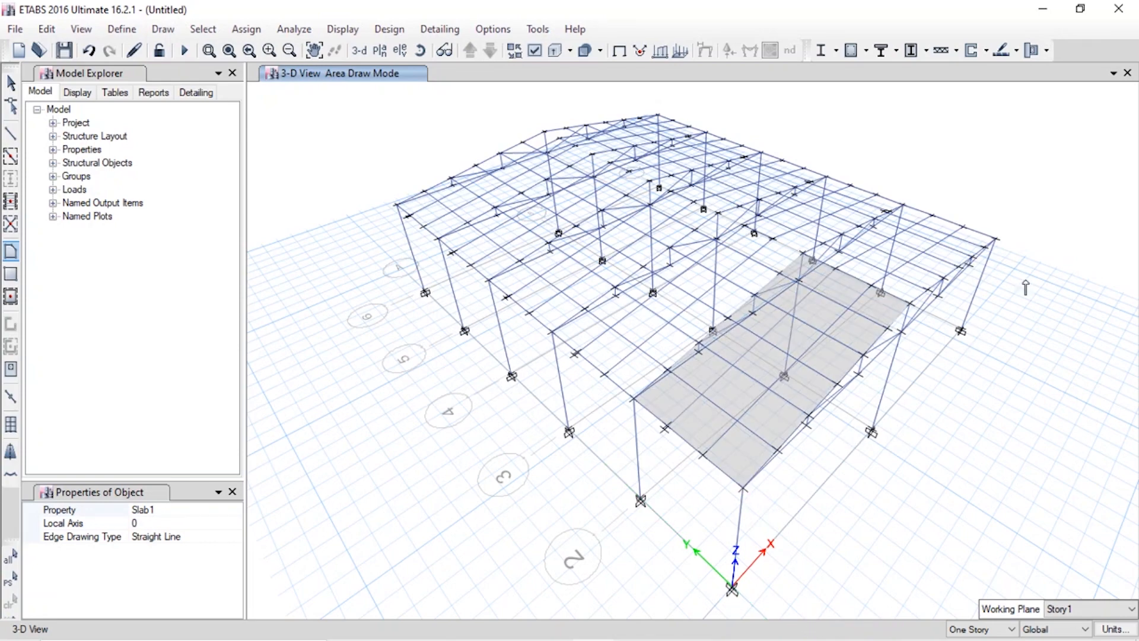
# Step: Draw a second Slab1 area over the roof slope from the ridge to the C eave between grids 1 and 2
pyautogui.moveTo(1019, 297); pyautogui.dragTo(884, 325, button='middle')
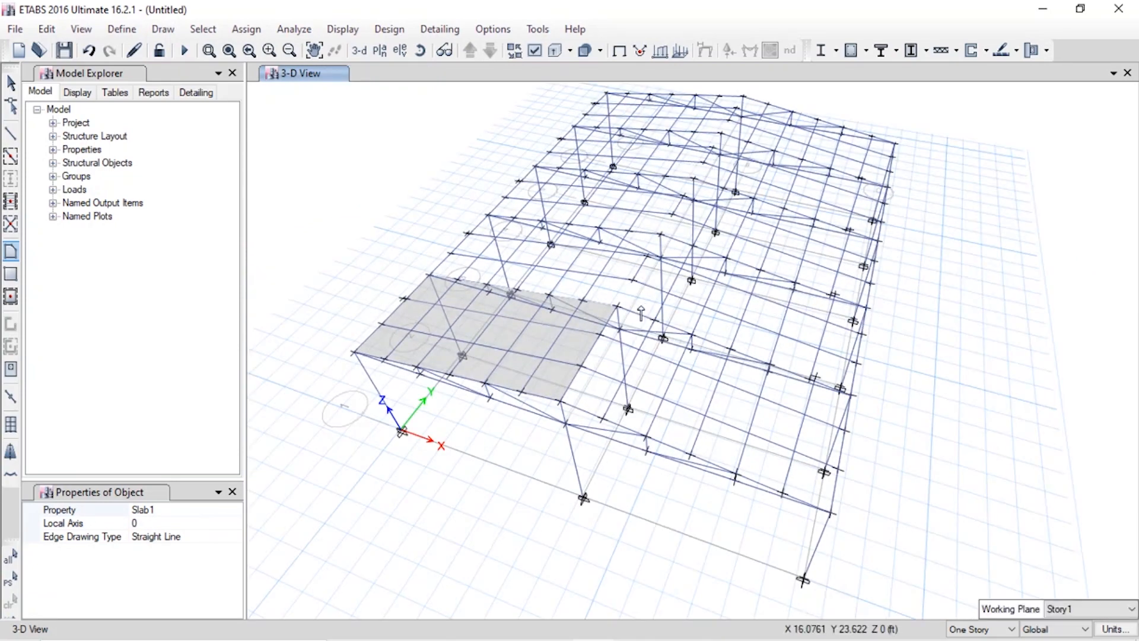
pyautogui.click(616, 307)
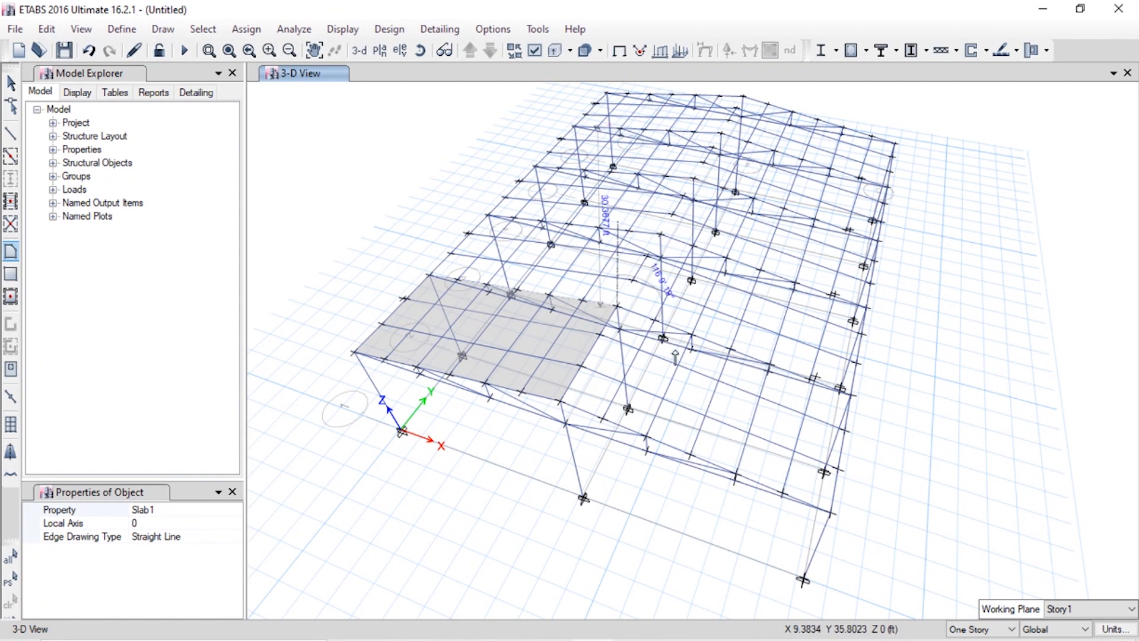
pyautogui.click(849, 396)
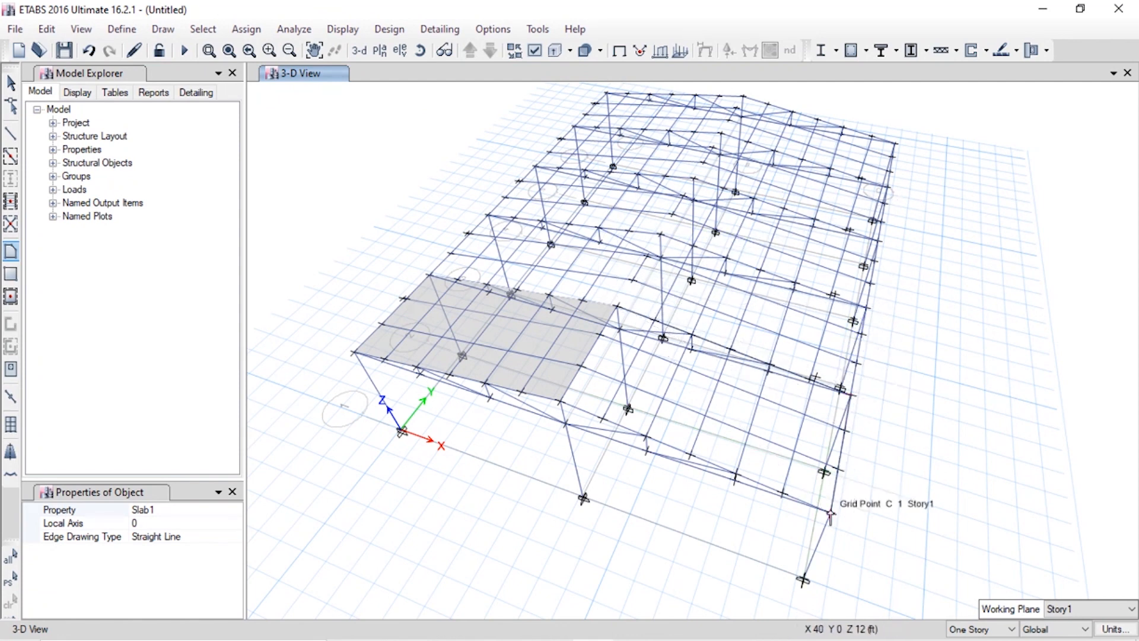
pyautogui.click(830, 511)
pyautogui.click(564, 401)
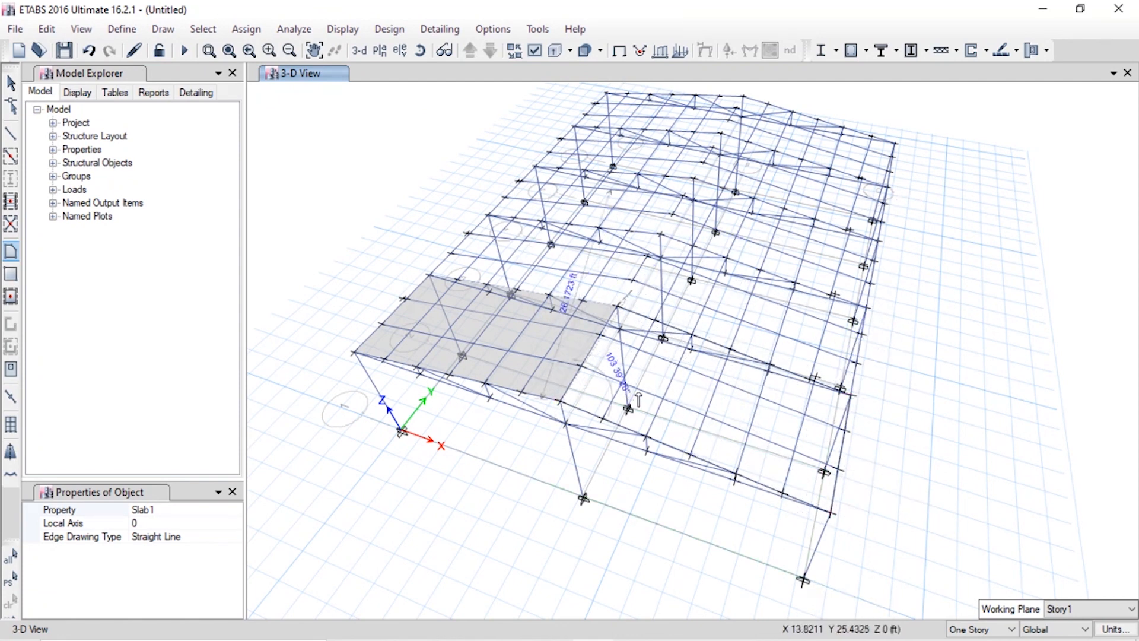
pyautogui.click(617, 307)
pyautogui.press('Escape')
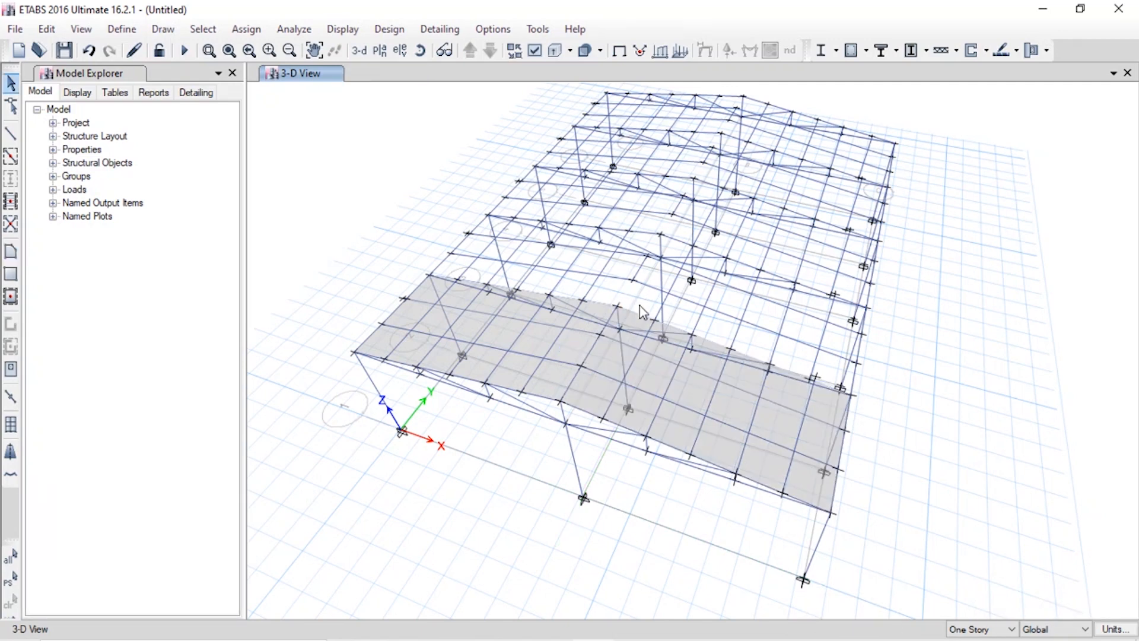
# Step: Replicate the two Slab1 roof areas between grids 1 and 2 linearly with dx 0 ft, dy 10 ft and 4 copies
pyautogui.click(580, 349)
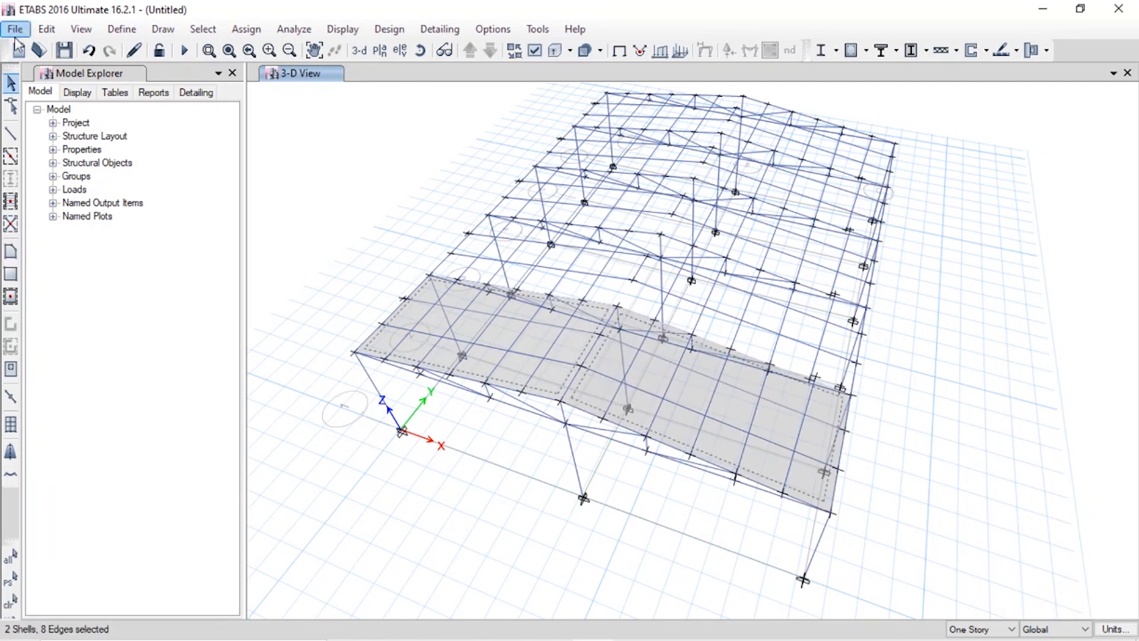
pyautogui.click(47, 29)
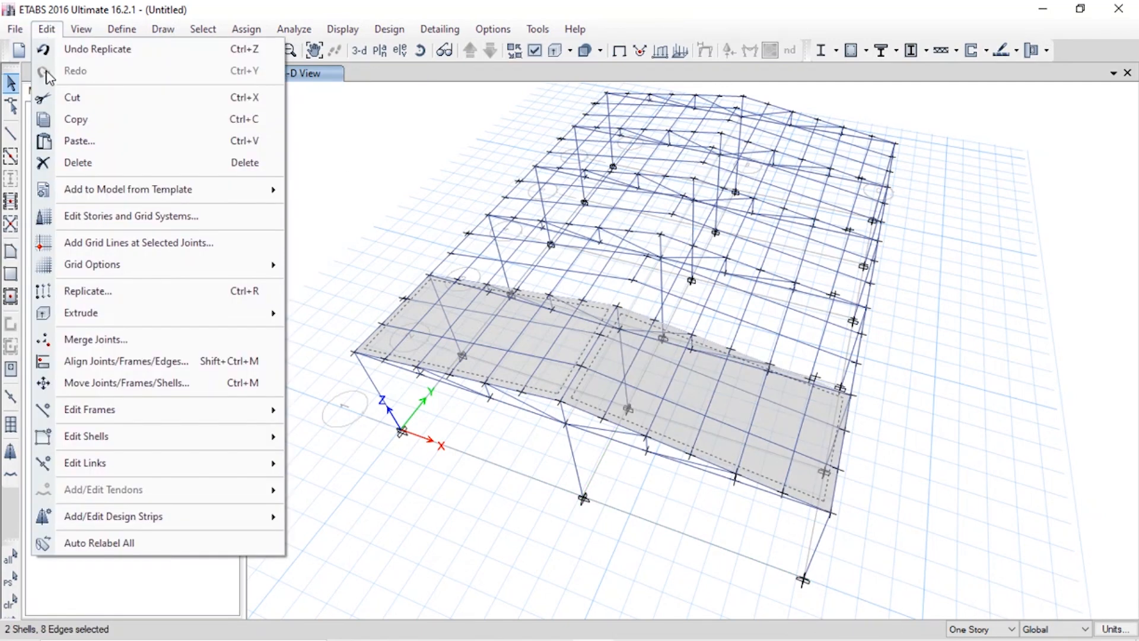
pyautogui.click(109, 290)
pyautogui.click(294, 412)
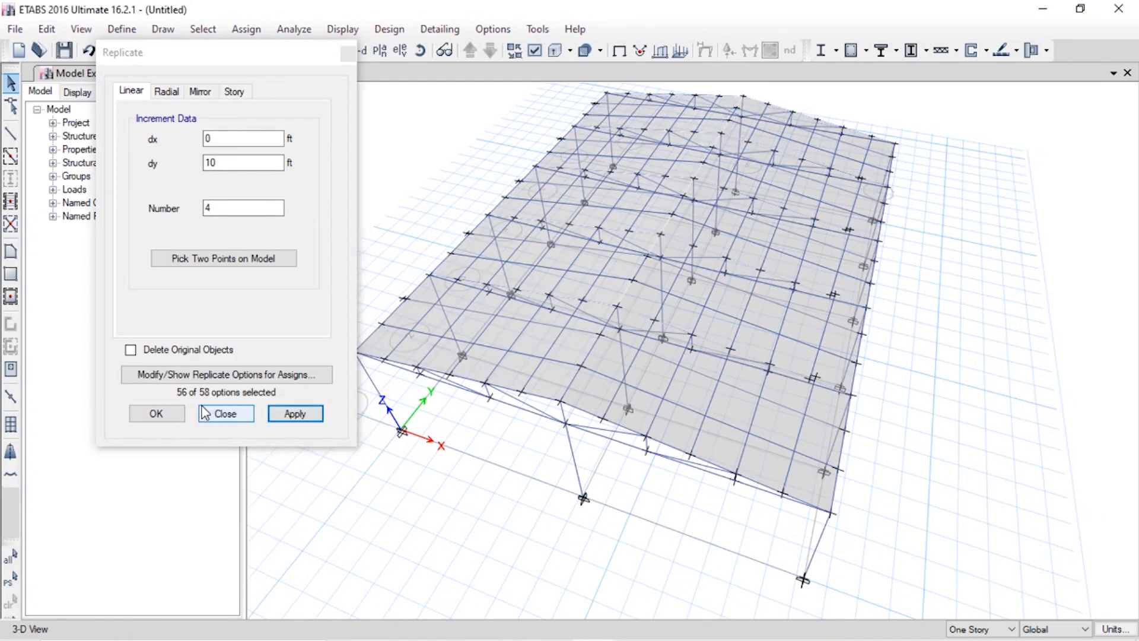
pyautogui.click(157, 412)
# Step: Start saving the model and create a new folder named PolyHouse inside the p folder on Local Disk (D:)
pyautogui.moveTo(401, 431); pyautogui.dragTo(577, 409, button='middle')
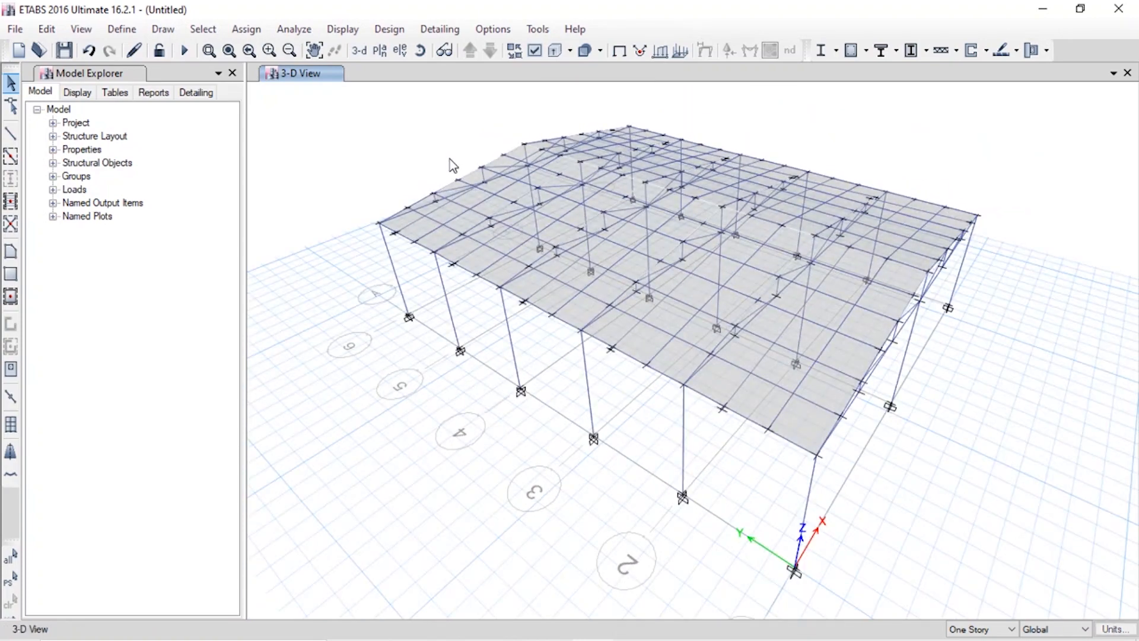
pyautogui.hotkey('ctrl', 's')
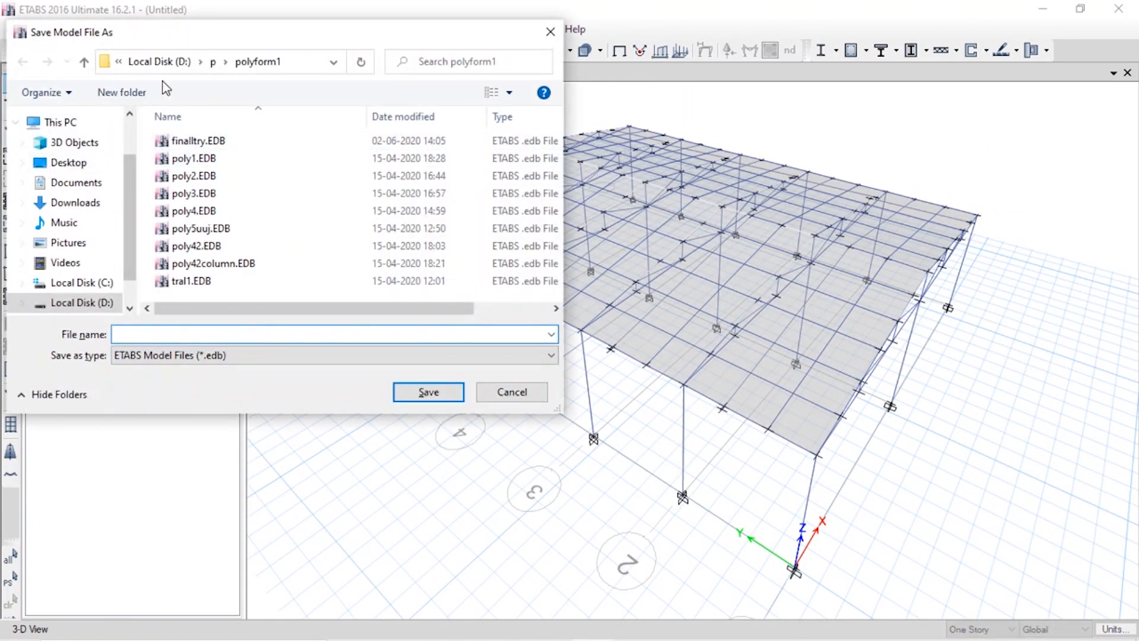
pyautogui.click(213, 61)
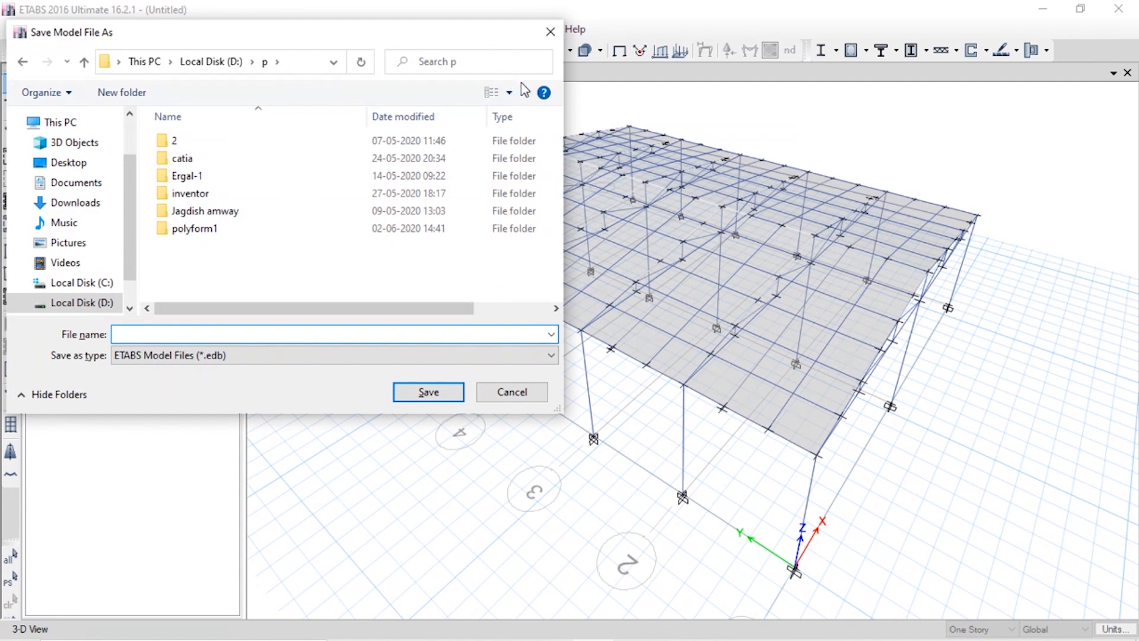
pyautogui.rightClick(291, 269)
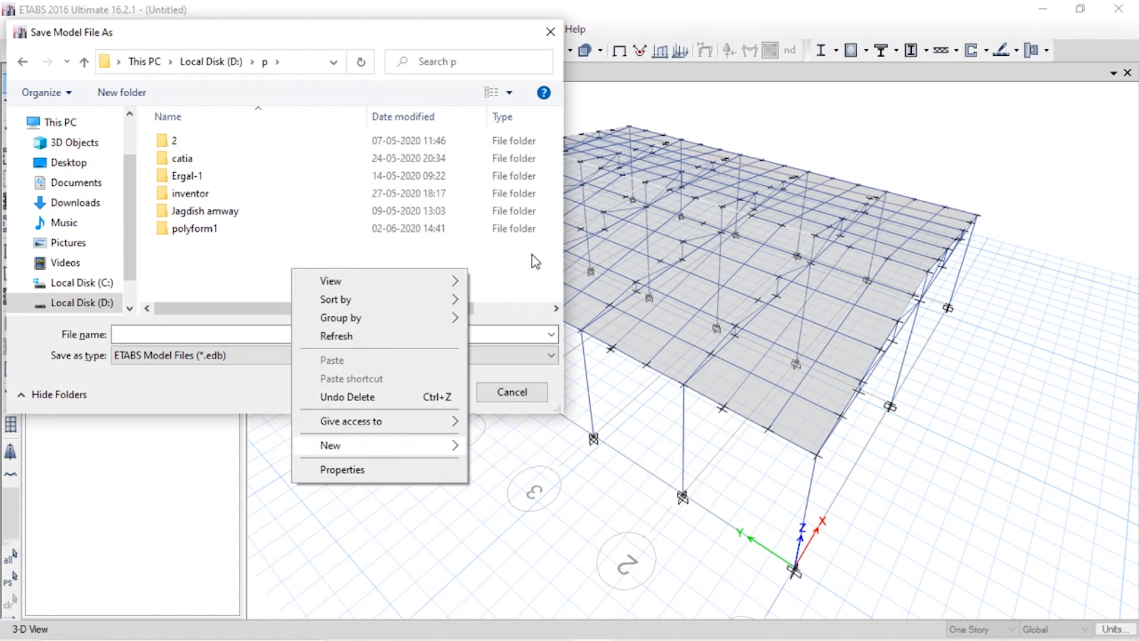
pyautogui.moveTo(407, 446)
pyautogui.click(538, 166)
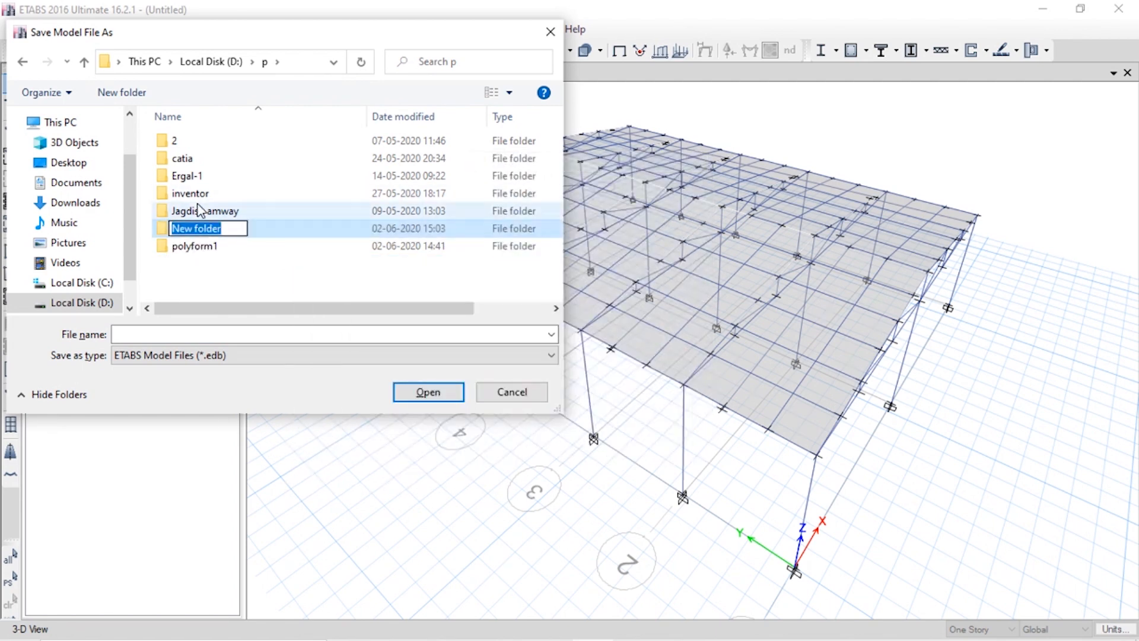
pyautogui.write('Poly')
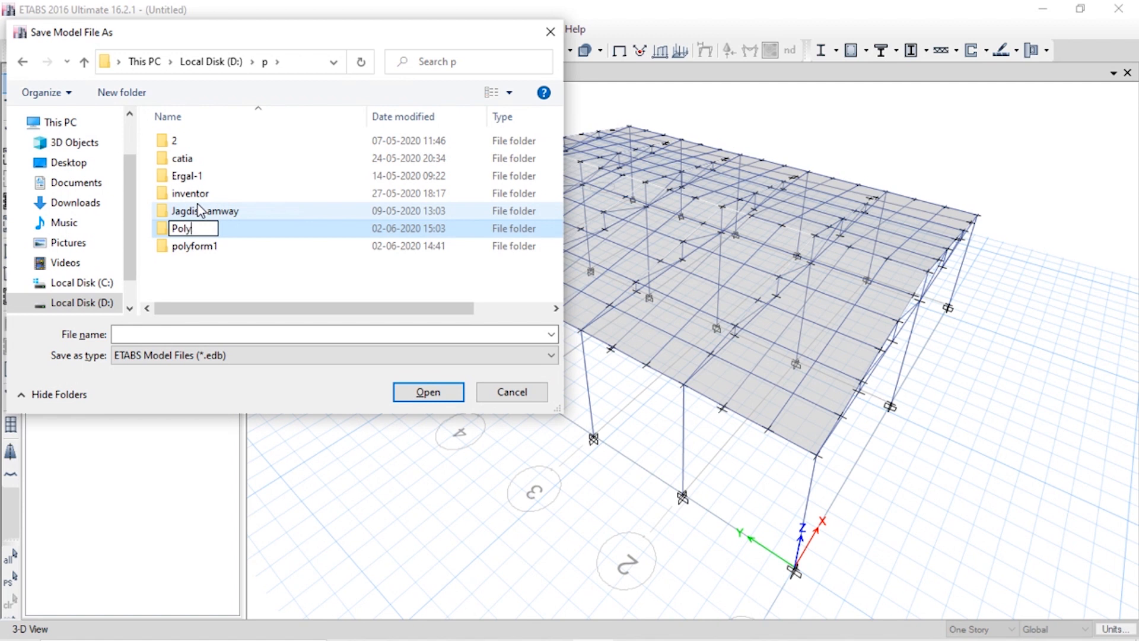
pyautogui.write('House')
pyautogui.write('(Under')
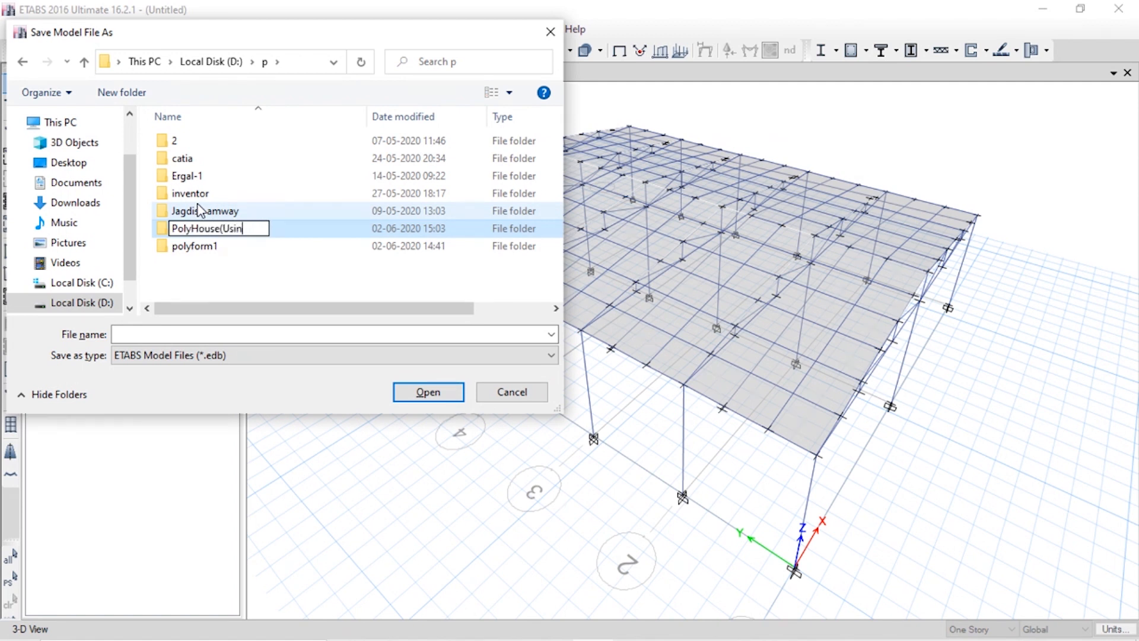
pyautogui.press('BackSpace')
pyautogui.press('BackSpace')
pyautogui.press('BackSpace')
pyautogui.press('BackSpace')
pyautogui.press('BackSpace')
pyautogui.press('Return')
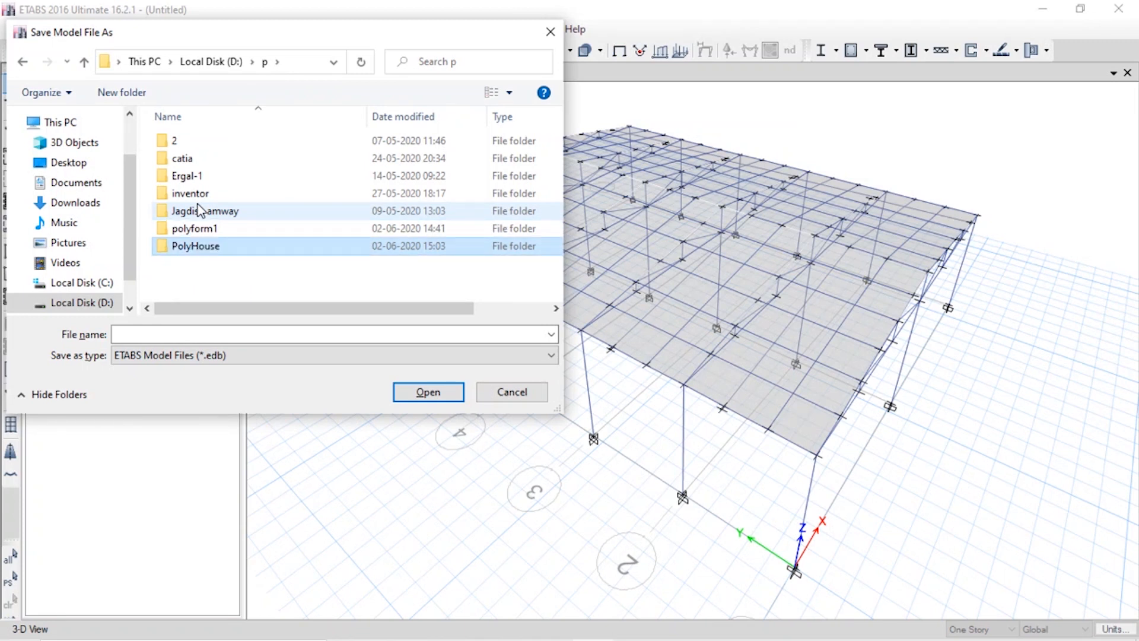
# Step: Save the model as PolyHouse in the PolyHouse folder
pyautogui.press('Return')
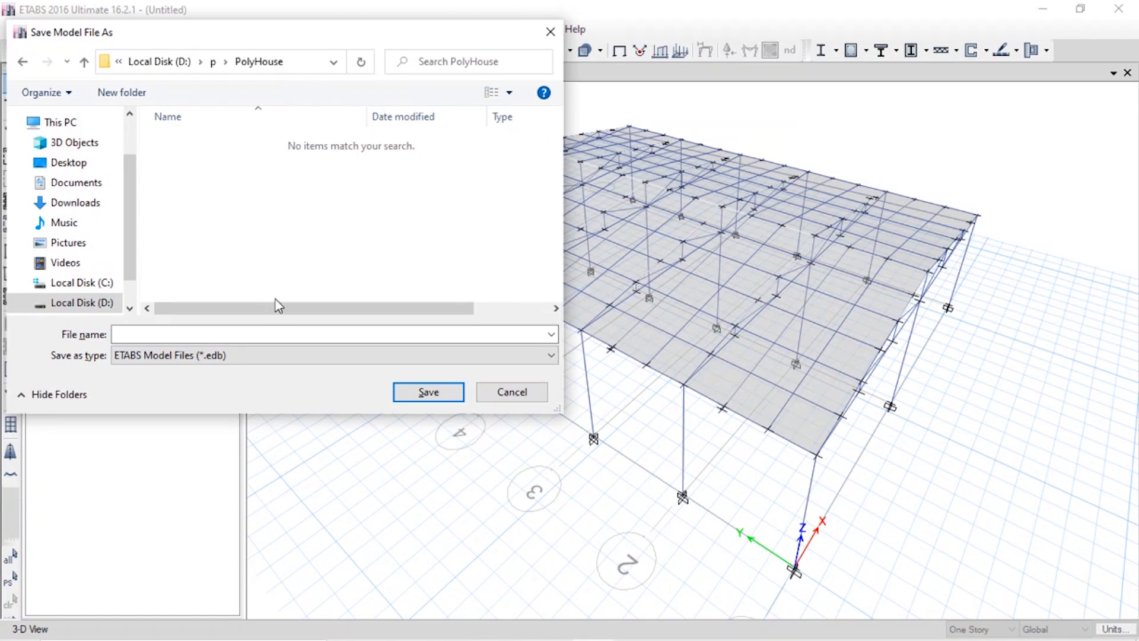
pyautogui.click(284, 332)
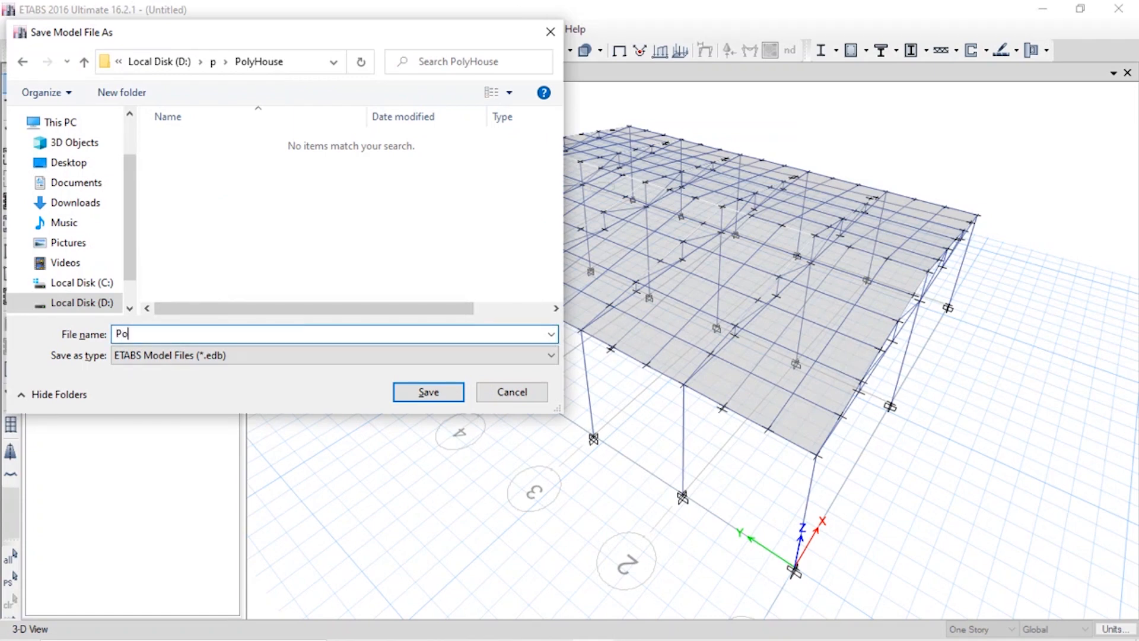
pyautogui.write('PolyHouse')
pyautogui.press('Return')
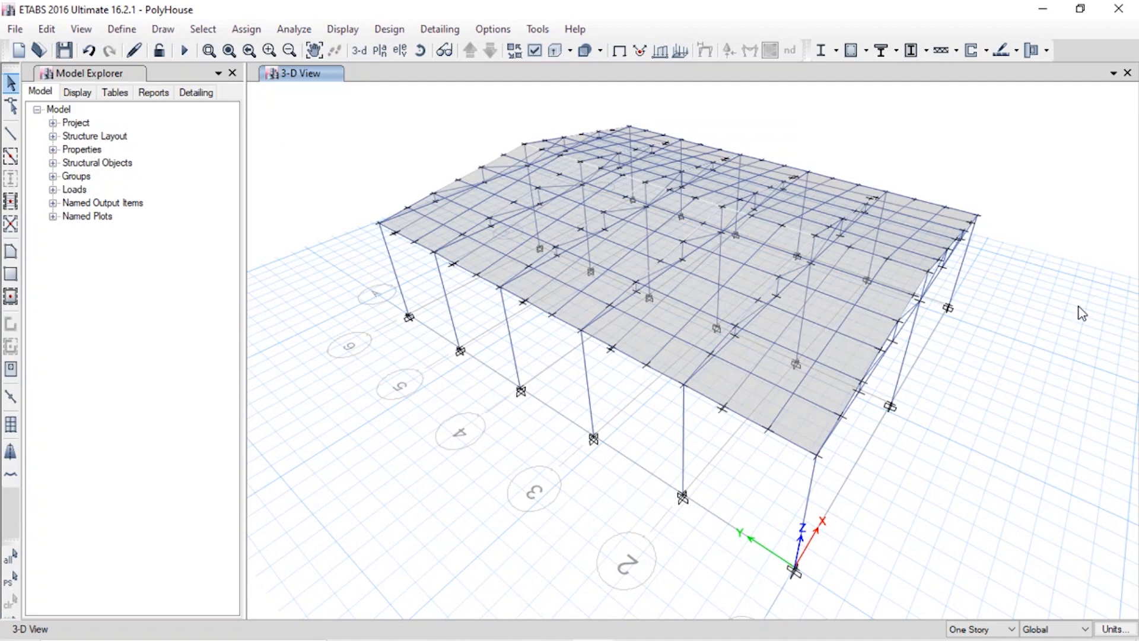
pyautogui.moveTo(1039, 306); pyautogui.dragTo(1077, 304, button='middle')
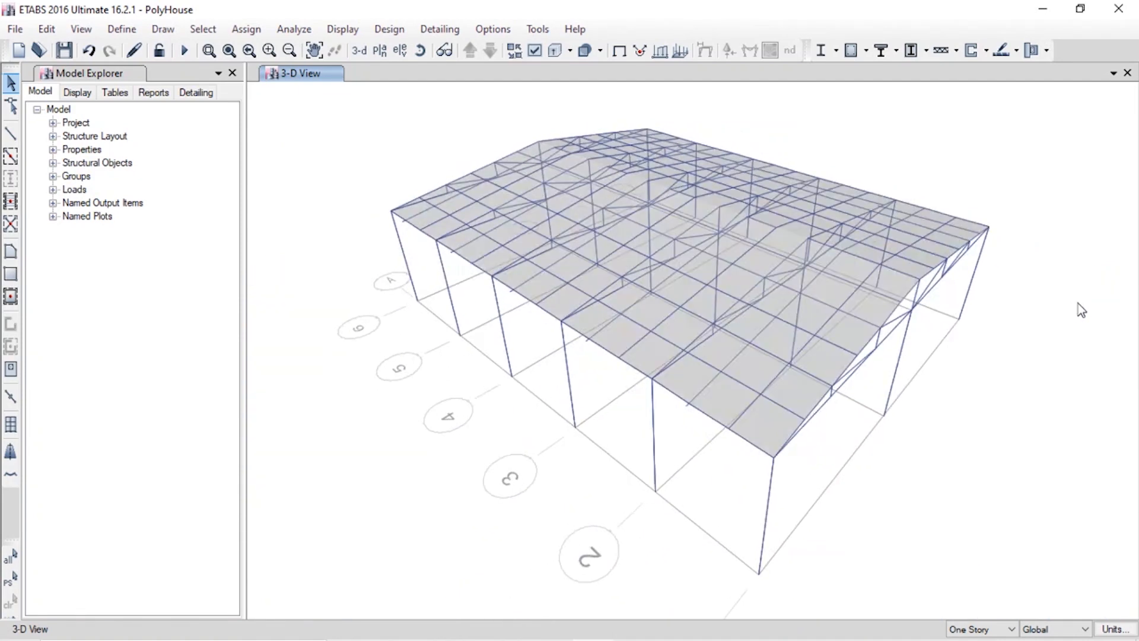
pyautogui.click(762, 356)
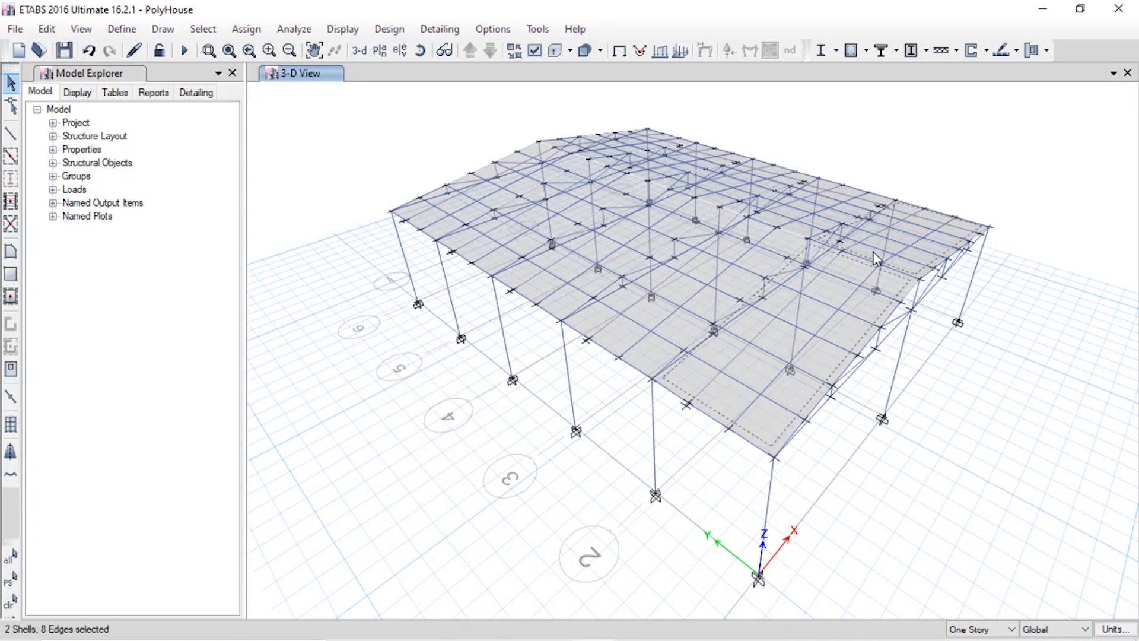
pyautogui.click(736, 287)
pyautogui.hotkey('ctrl', 'q')
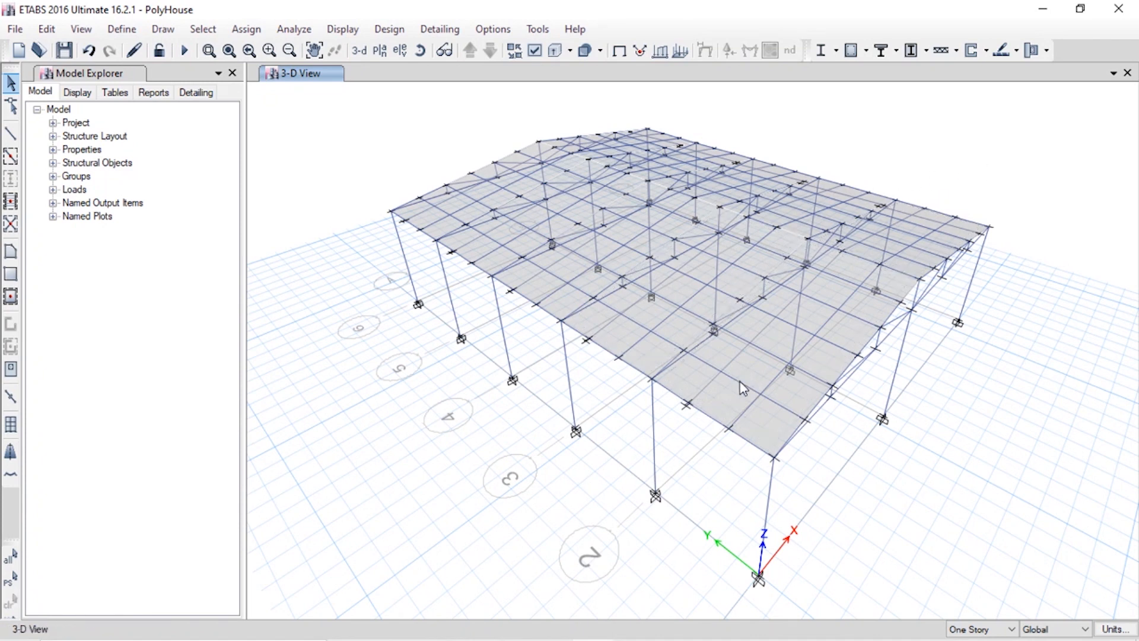
pyautogui.click(760, 374)
pyautogui.hotkey('ctrl', 'q')
# Step: Open the reinforcing bar size definitions and examine the current bar set
pyautogui.click(141, 31)
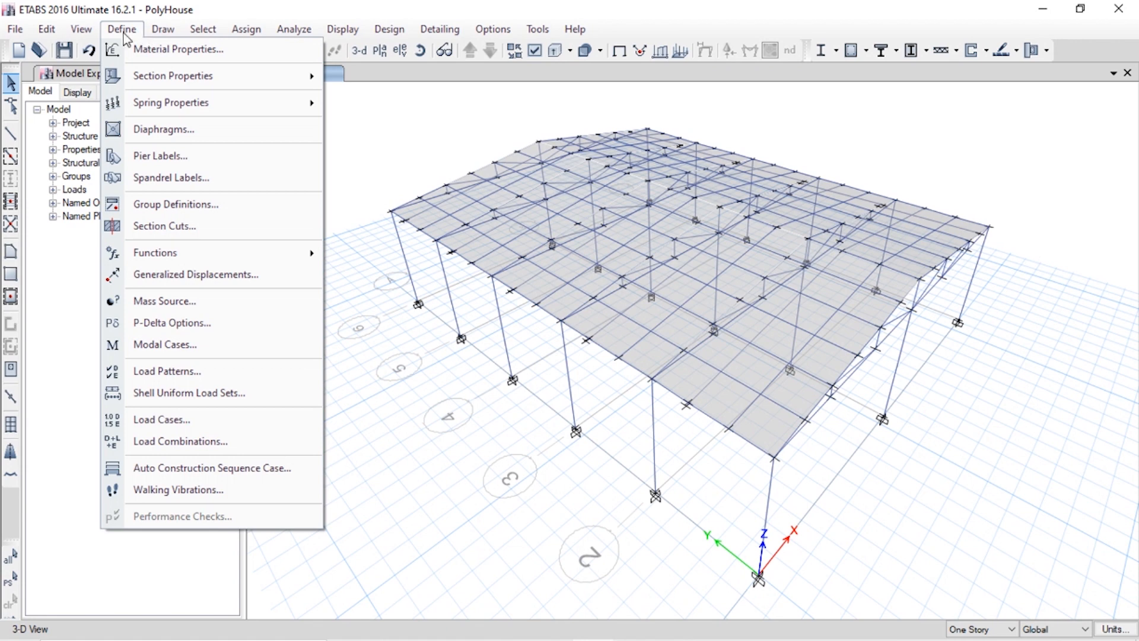
pyautogui.moveTo(89, 30)
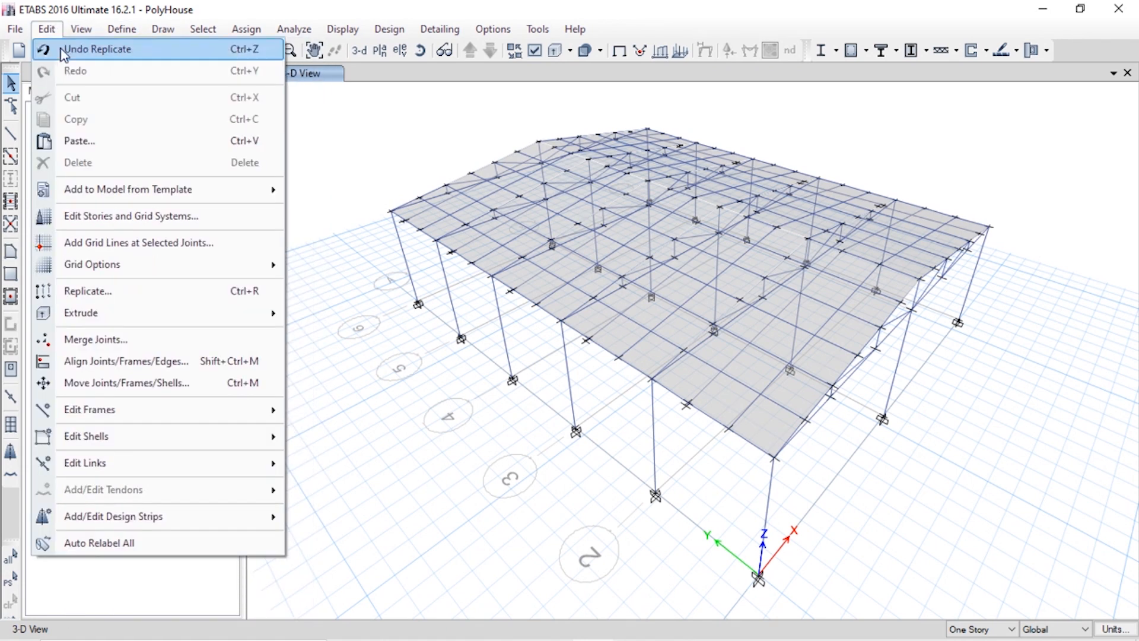
pyautogui.click(92, 32)
pyautogui.click(123, 31)
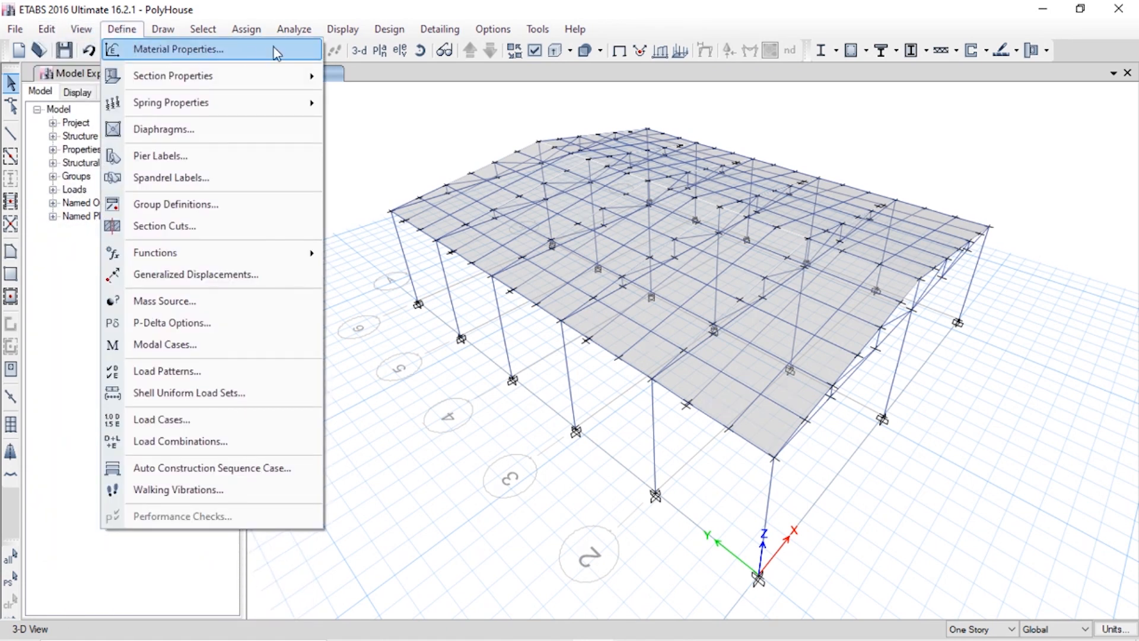
pyautogui.moveTo(297, 75)
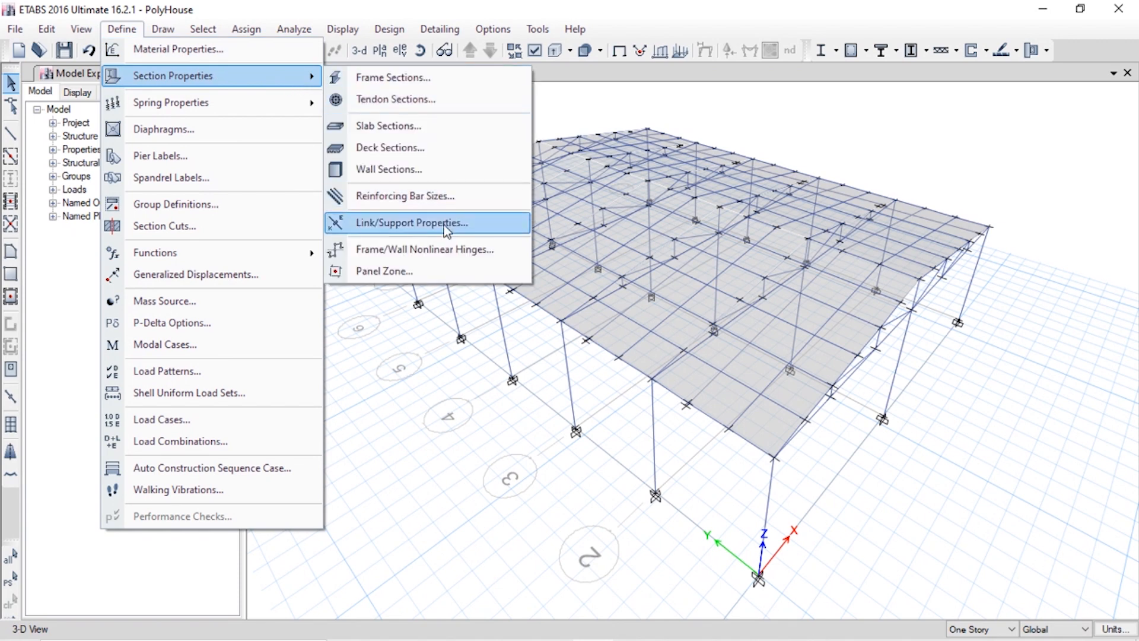
pyautogui.click(442, 195)
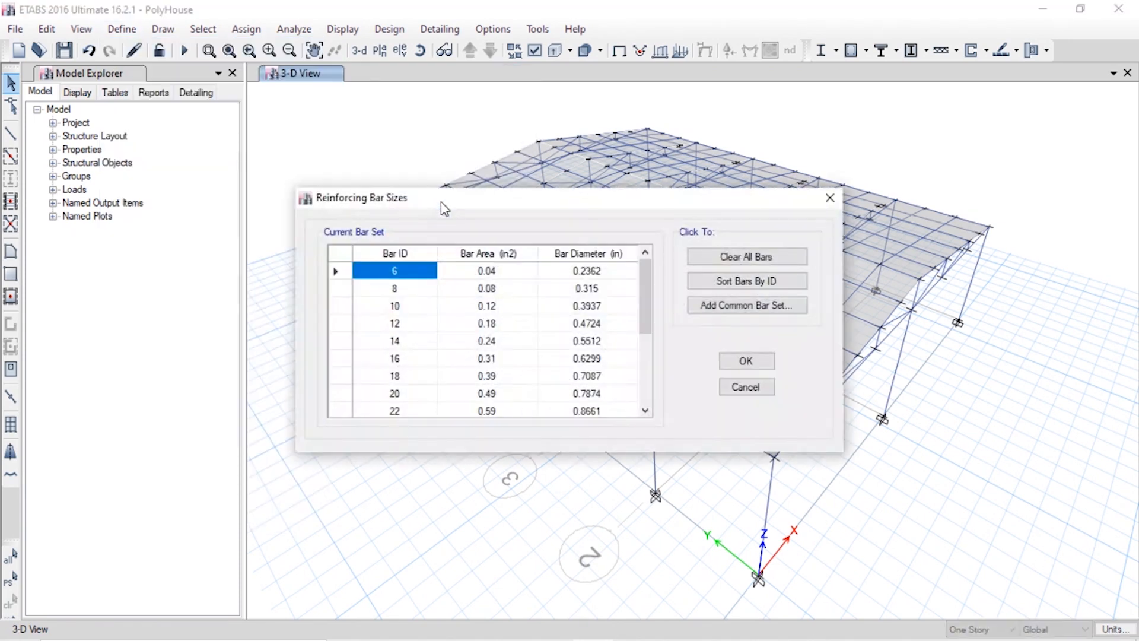
pyautogui.scroll(-3, 425, 292)
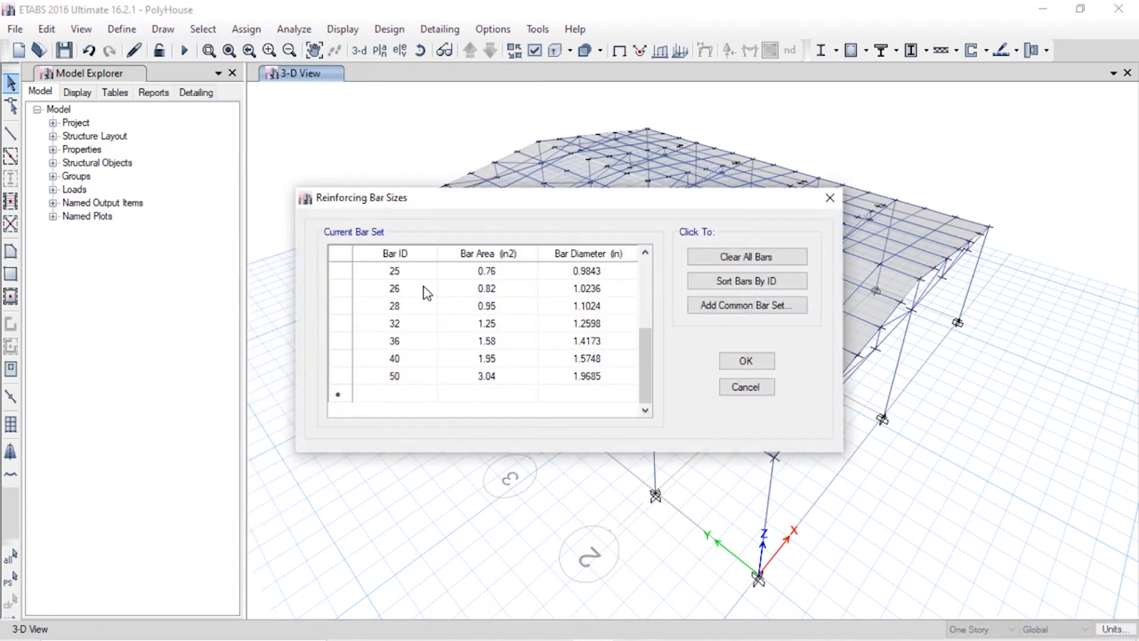
pyautogui.scroll(3, 426, 291)
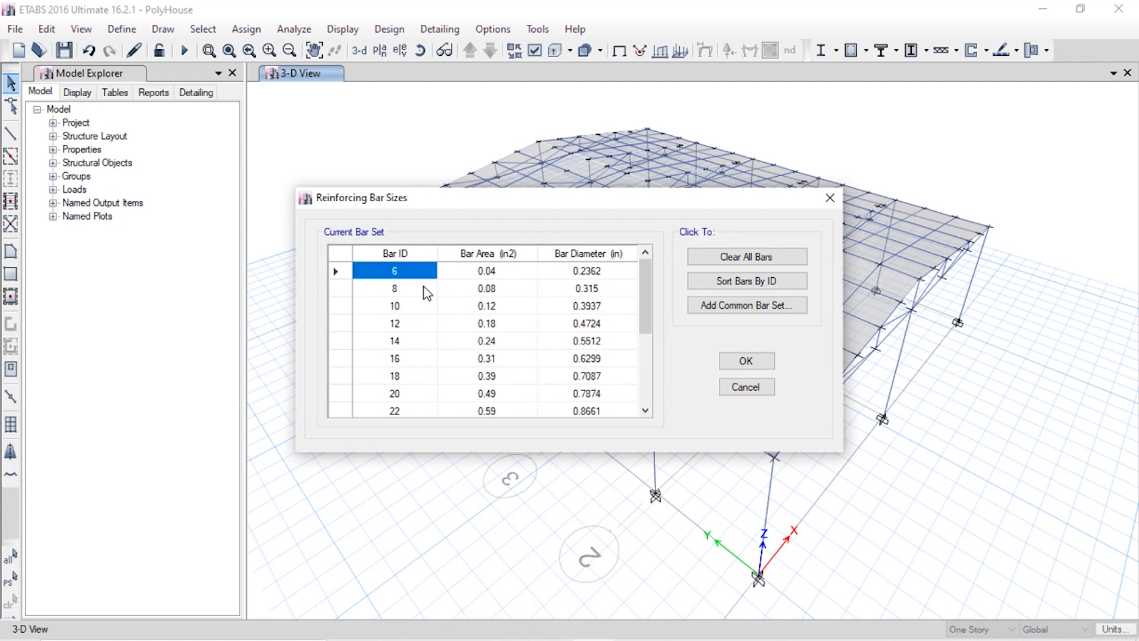
pyautogui.click(342, 341)
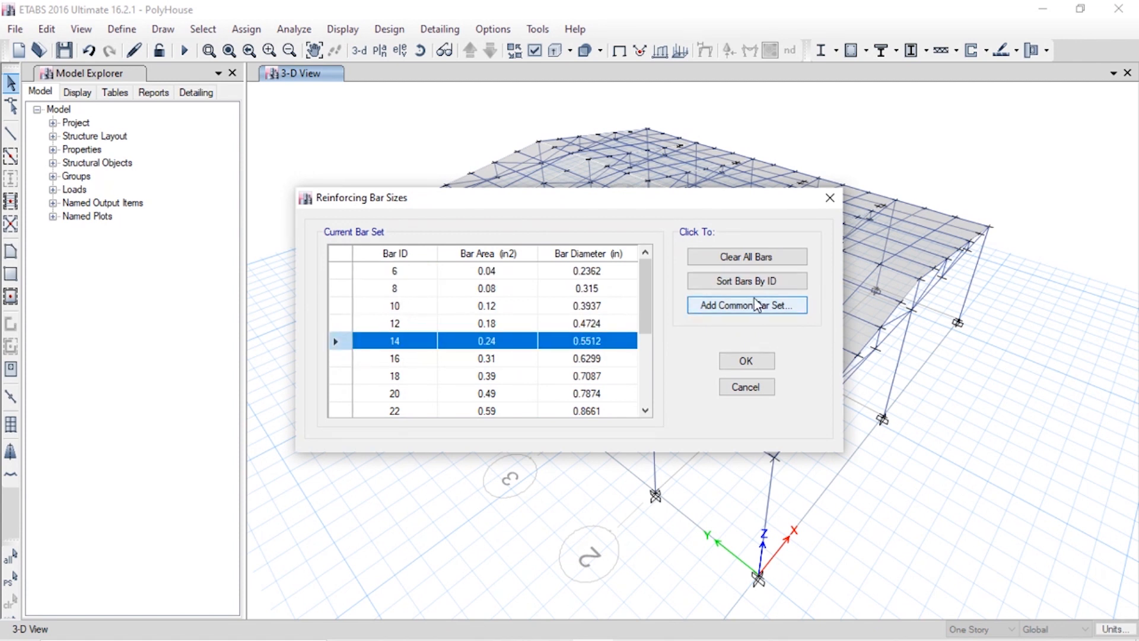
# Step: Clear all reinforcing bars from the current set and load the common SI bar set
pyautogui.click(754, 257)
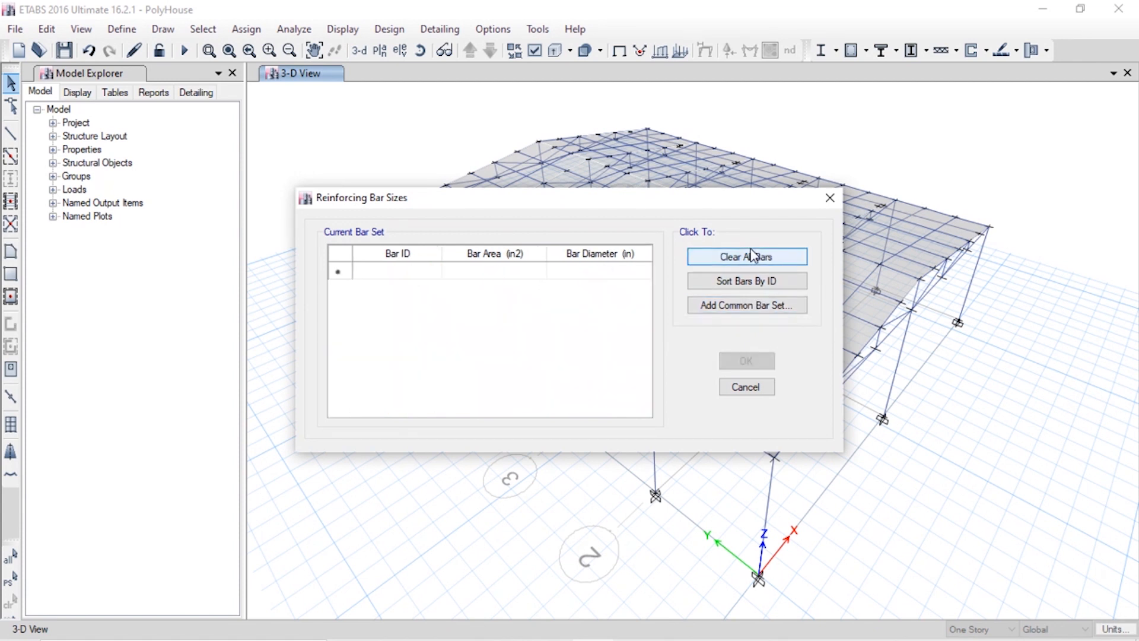
pyautogui.click(761, 306)
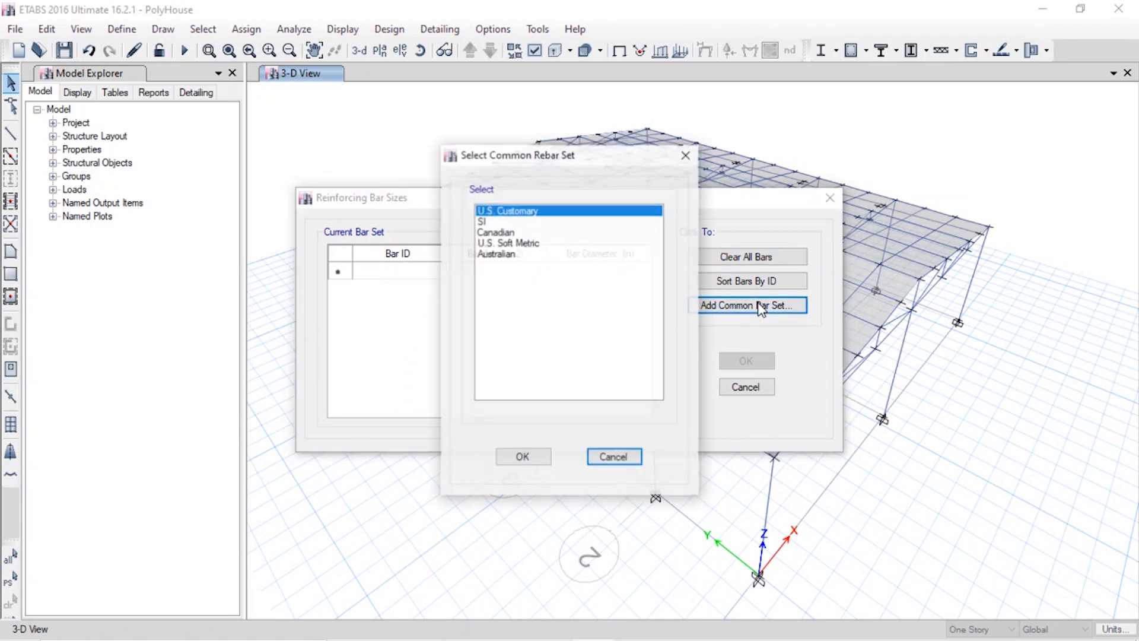
pyautogui.click(510, 223)
pyautogui.click(522, 458)
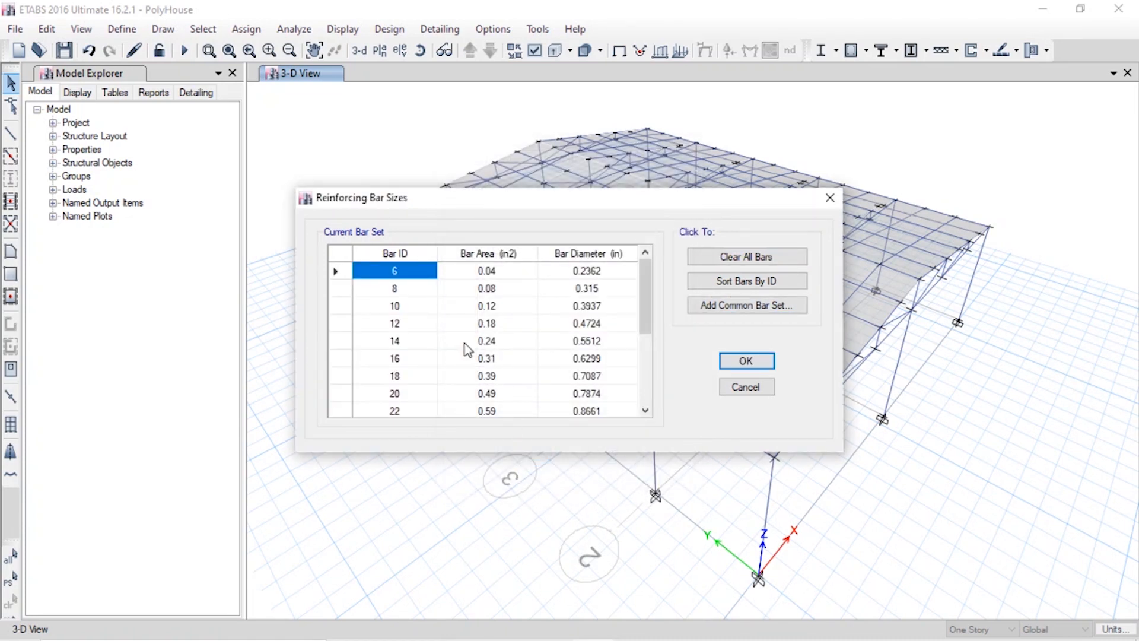
# Step: Delete bar sizes 14 and 6 from the reinforcing bar set and accept the definitions
pyautogui.click(343, 342)
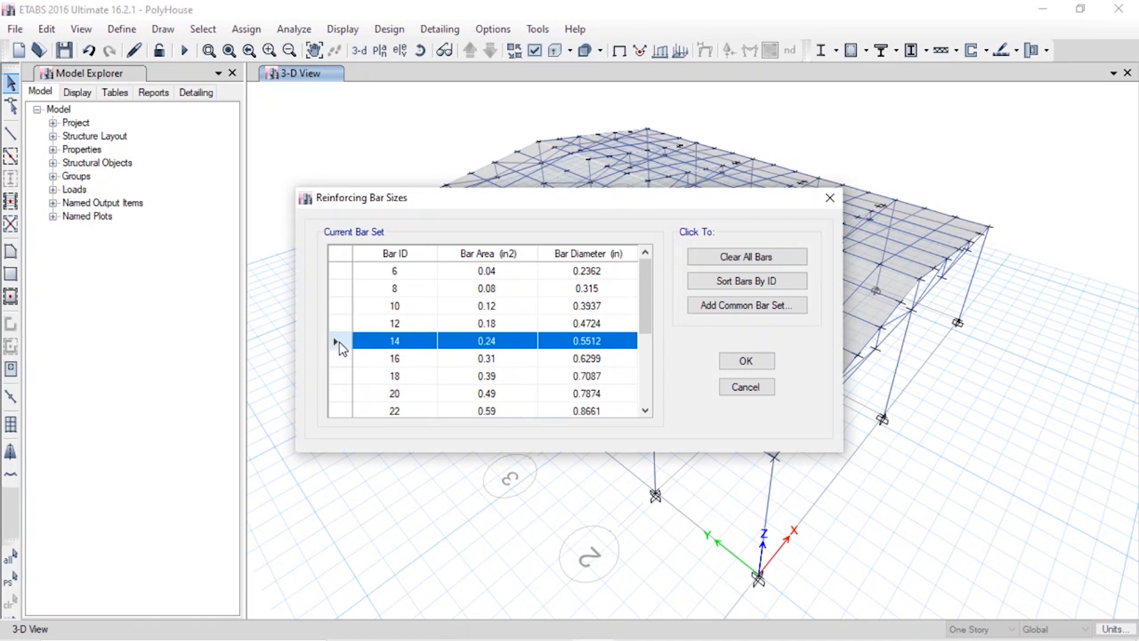
pyautogui.press('Delete')
pyautogui.click(343, 276)
pyautogui.press('Delete')
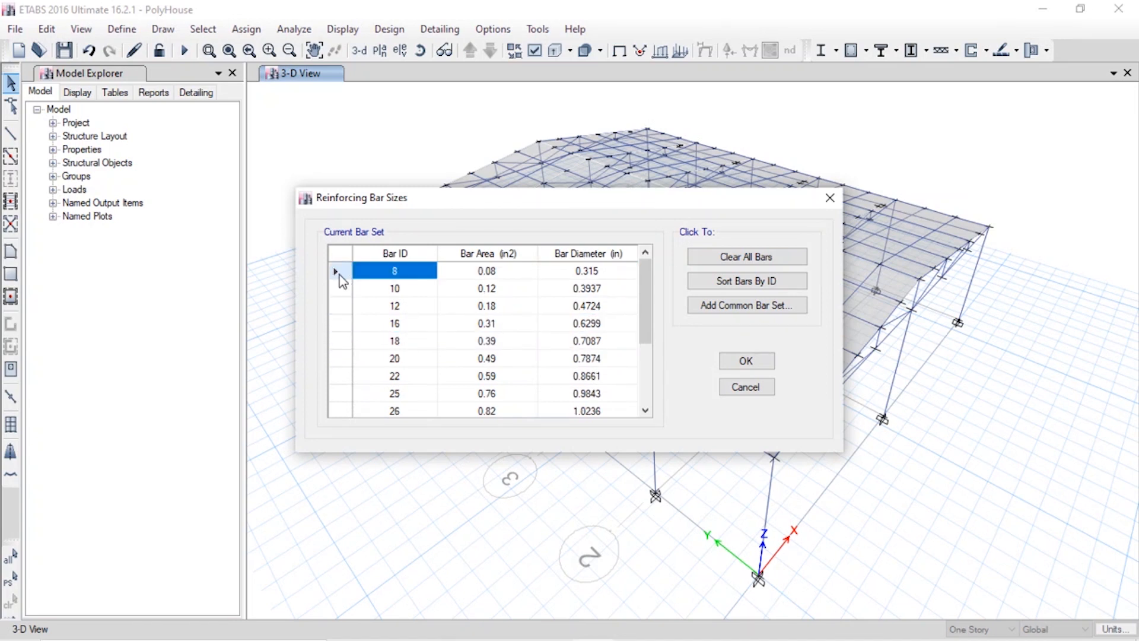
pyautogui.click(746, 361)
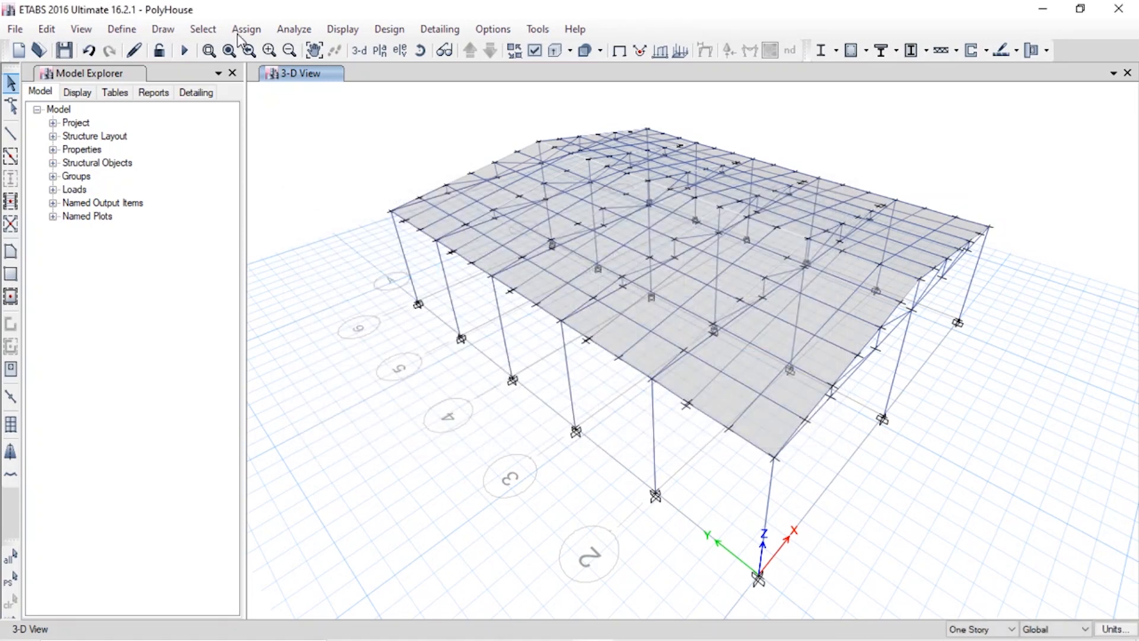
# Step: Add a load pattern named Wind-X of type Wind with Indian IS 875:2015 as its auto lateral load
pyautogui.click(121, 30)
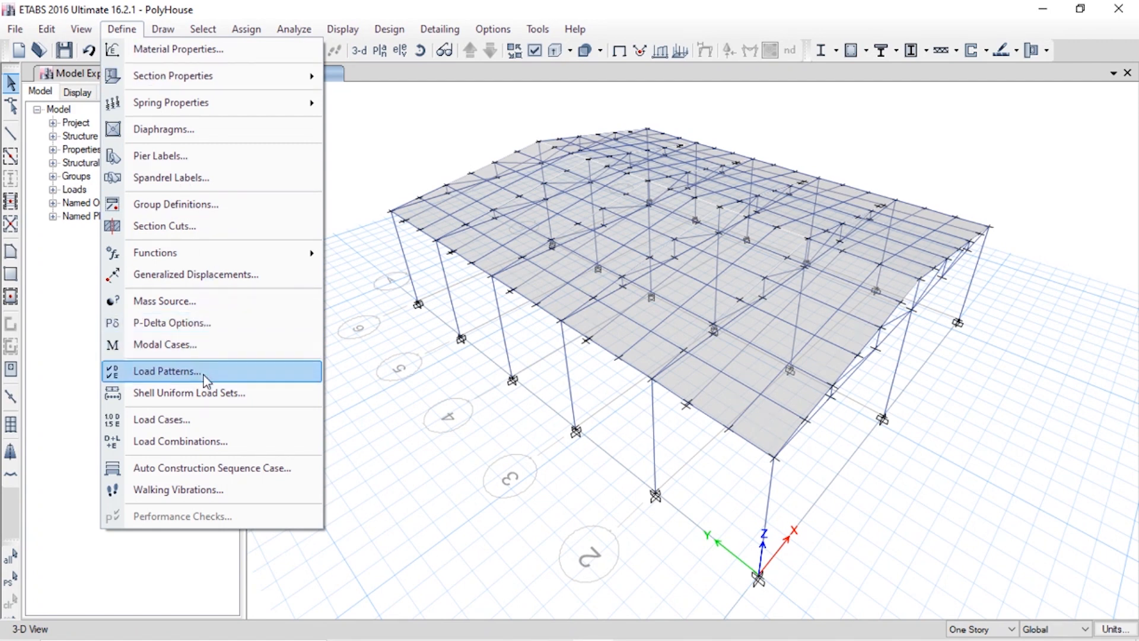
pyautogui.click(204, 372)
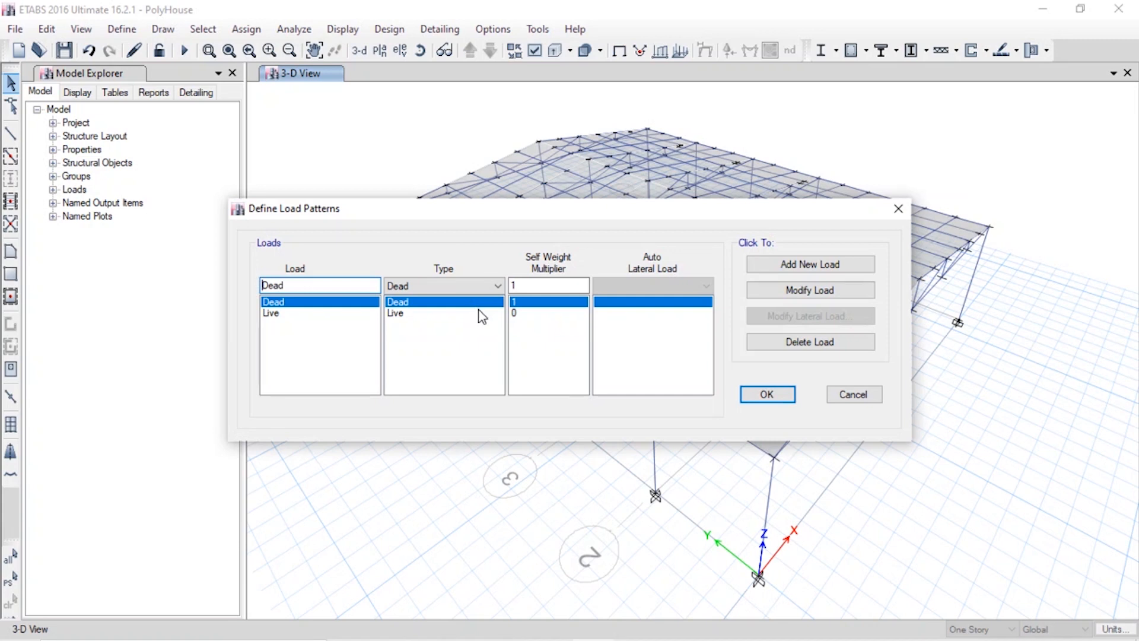
pyautogui.click(798, 265)
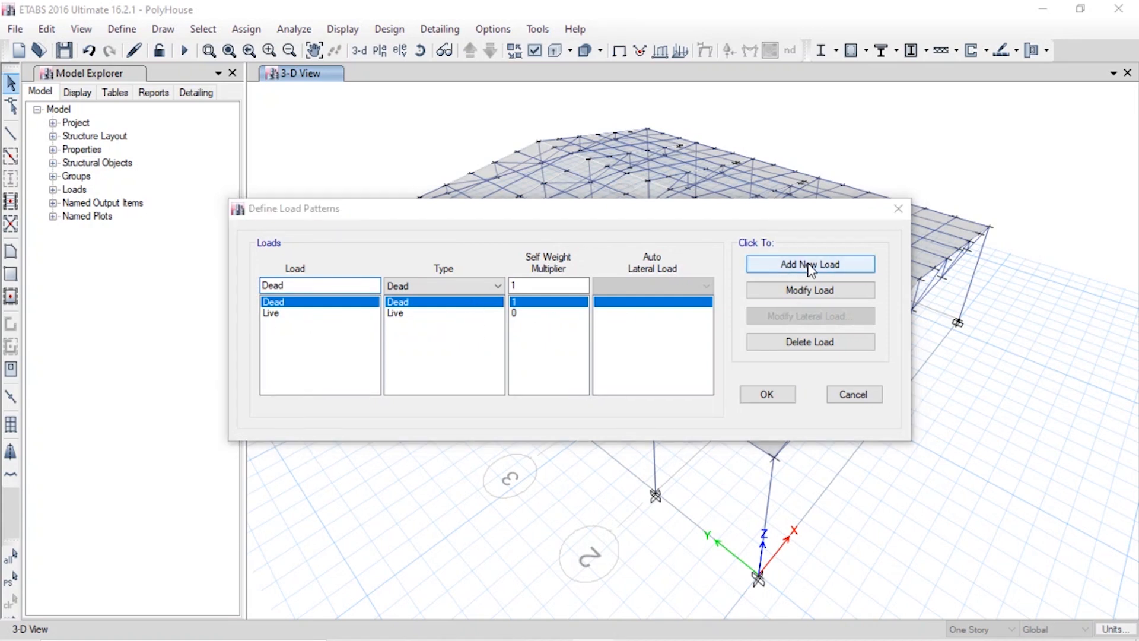
pyautogui.click(650, 391)
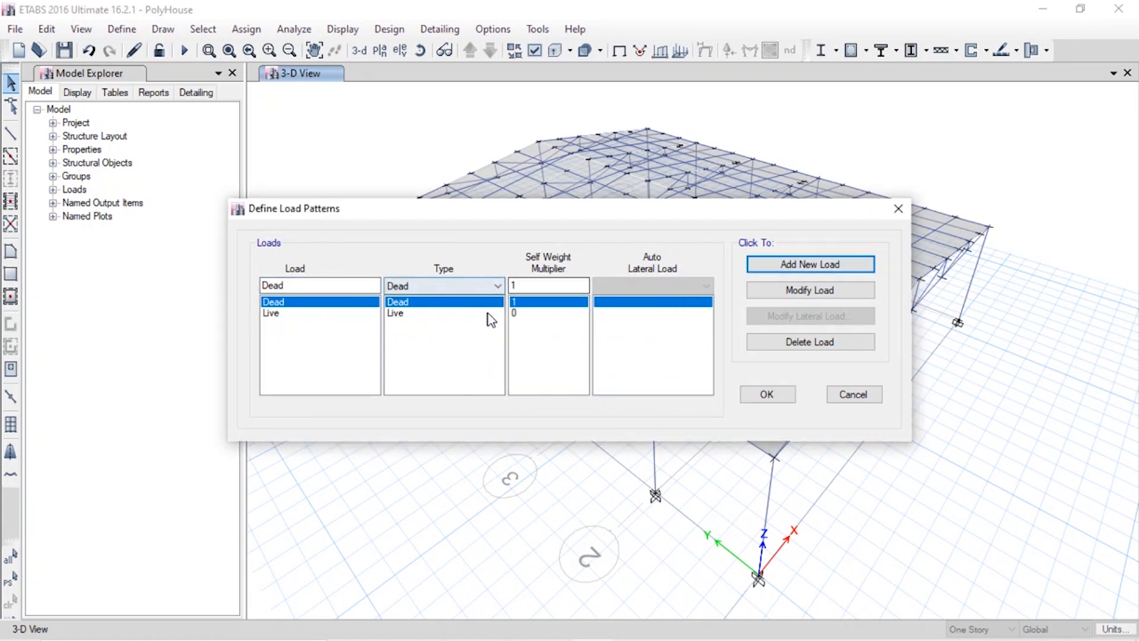
pyautogui.click(398, 312)
pyautogui.doubleClick(306, 284)
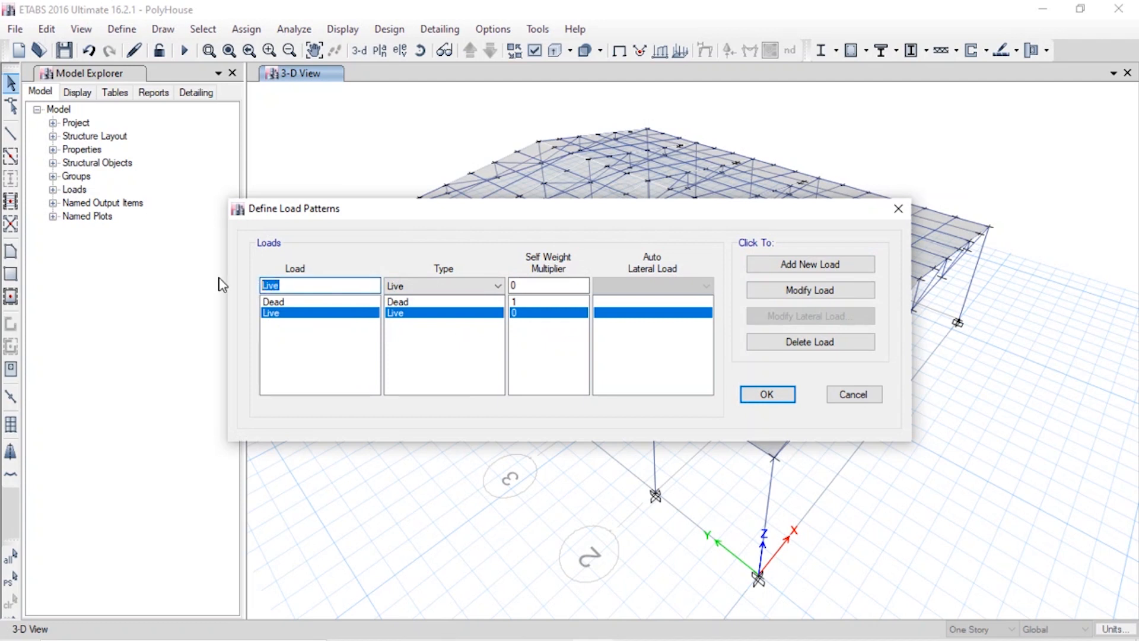
pyautogui.write('Wind-X')
pyautogui.click(460, 285)
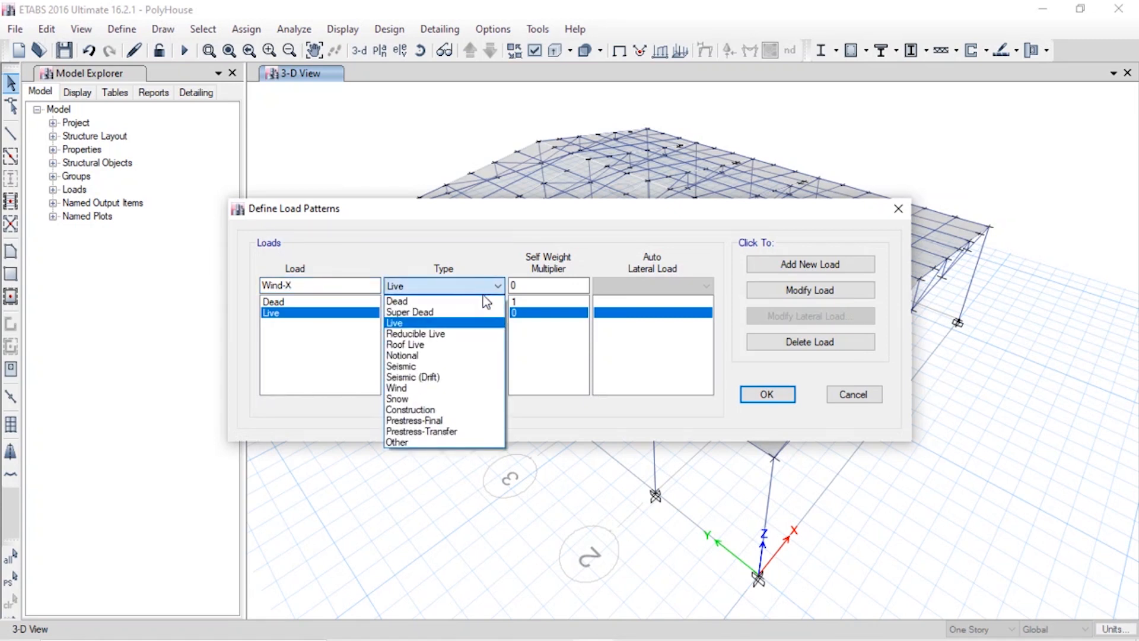
pyautogui.click(428, 386)
pyautogui.click(640, 284)
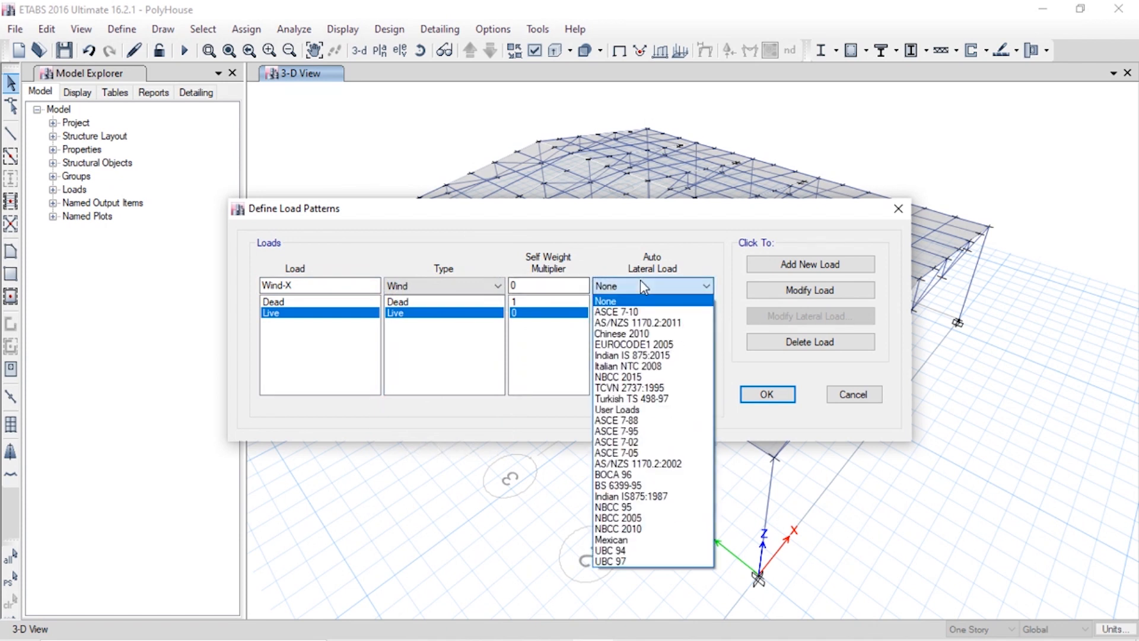
pyautogui.click(666, 356)
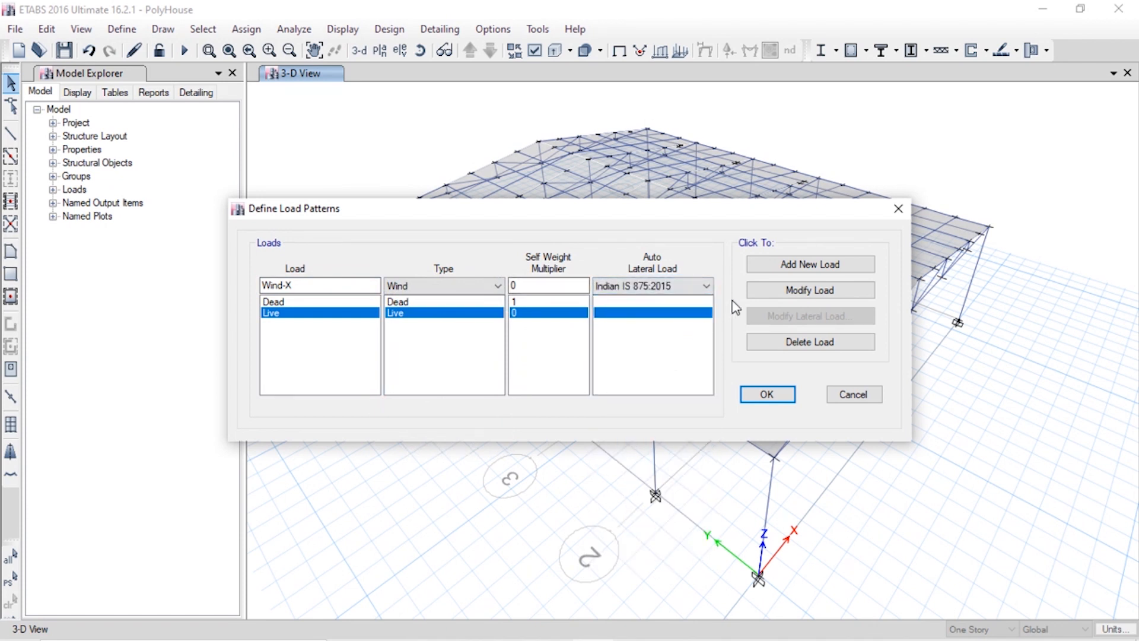
pyautogui.click(810, 263)
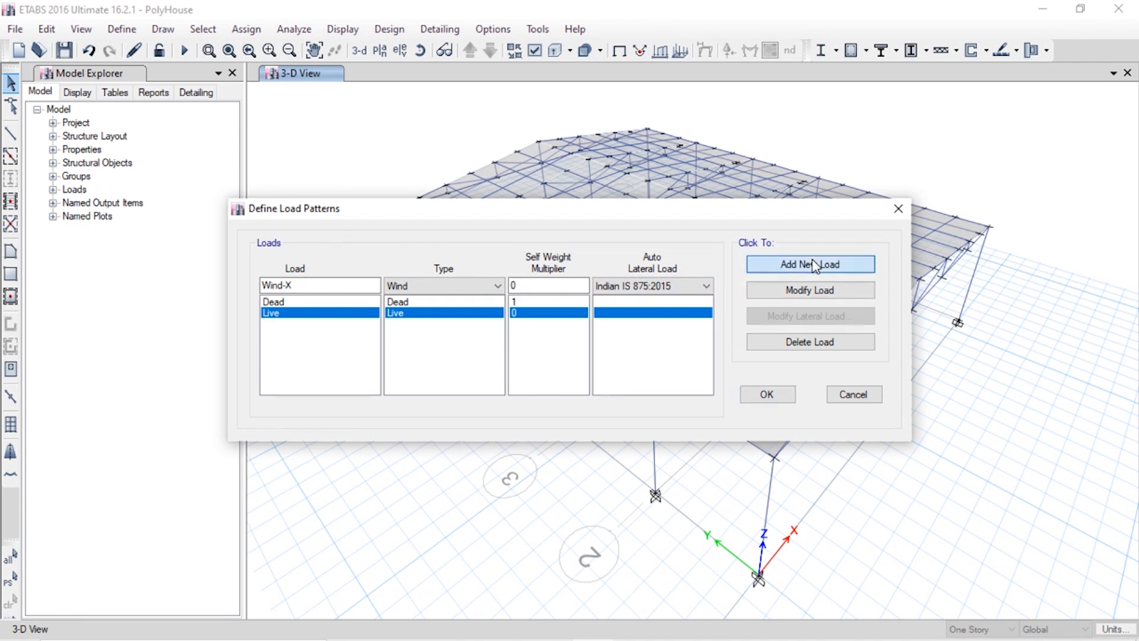
# Step: Add a second wind load pattern named Wind-Y with the same Indian IS 875:2015 lateral load
pyautogui.click(325, 284)
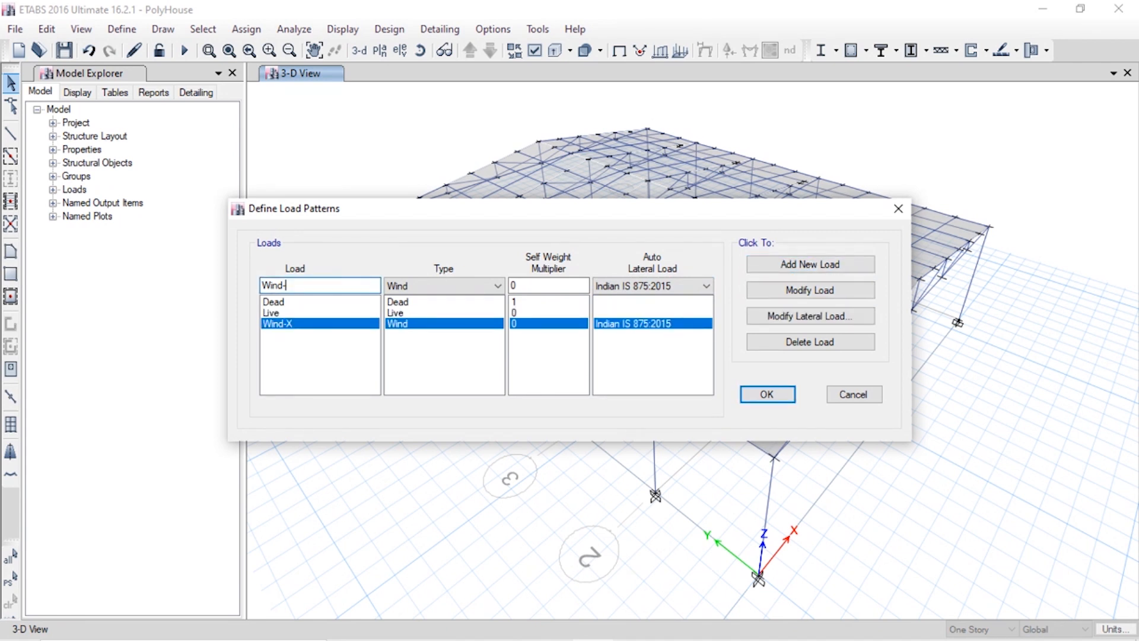
pyautogui.write('Y')
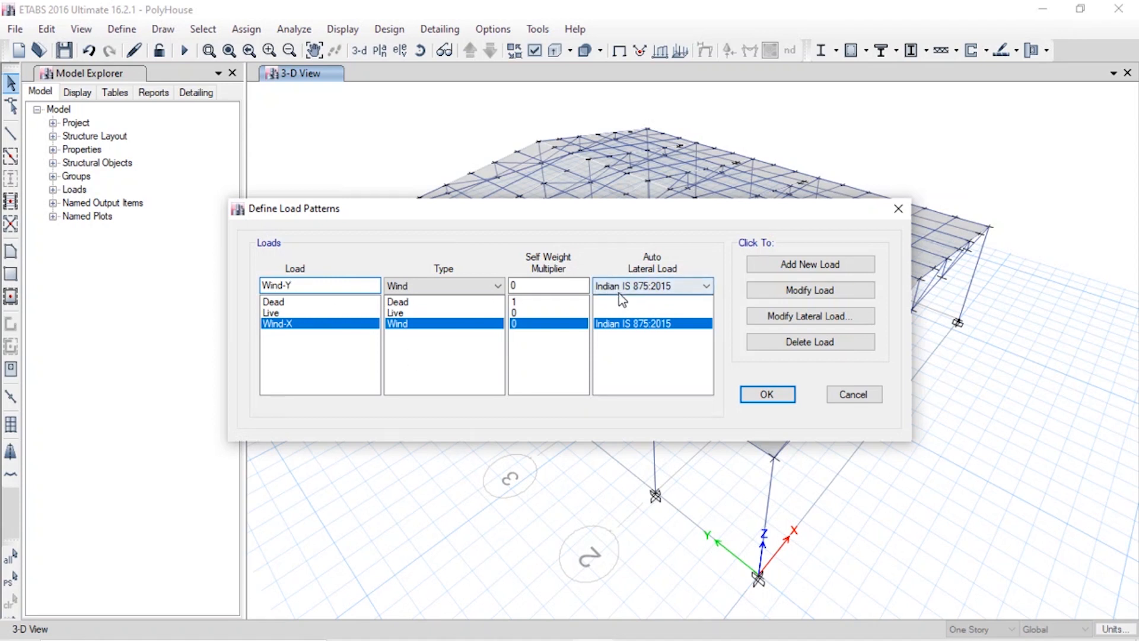
pyautogui.click(827, 264)
# Step: Modify the Wind-X lateral load to use exposure from extents of diaphragms and include a parapet 3 ft high
pyautogui.click(656, 323)
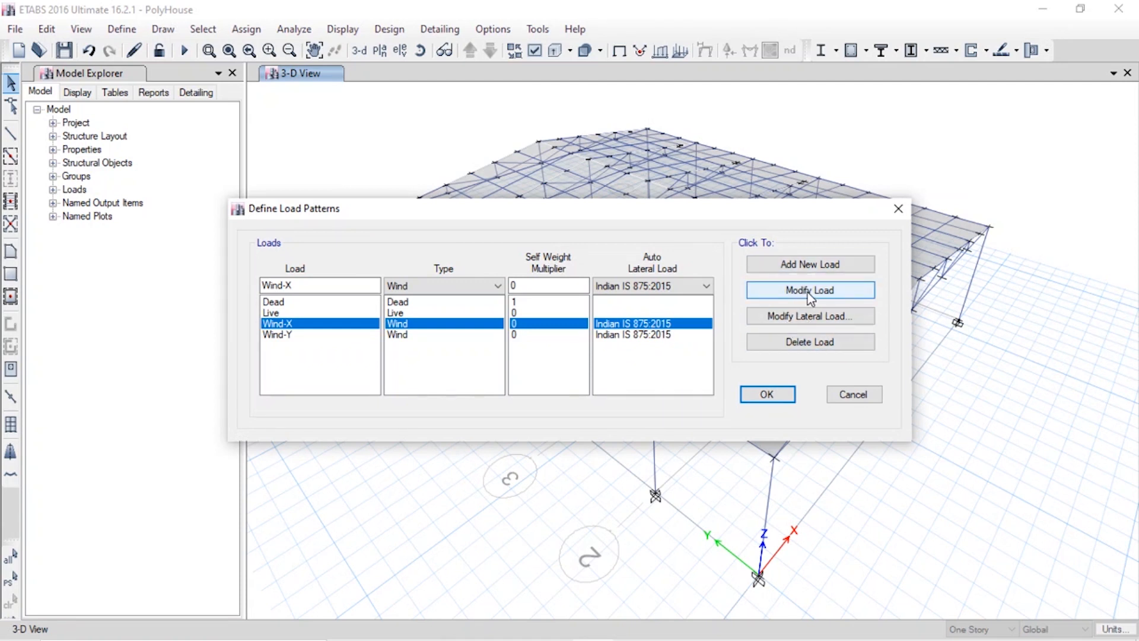
pyautogui.click(817, 324)
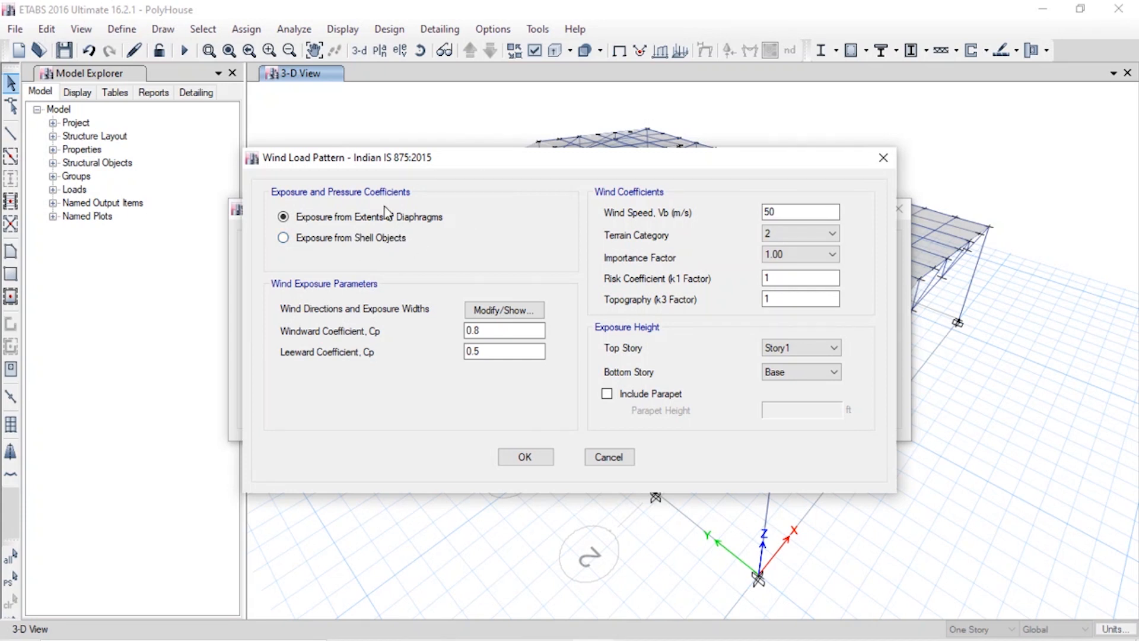
pyautogui.click(356, 243)
pyautogui.click(343, 218)
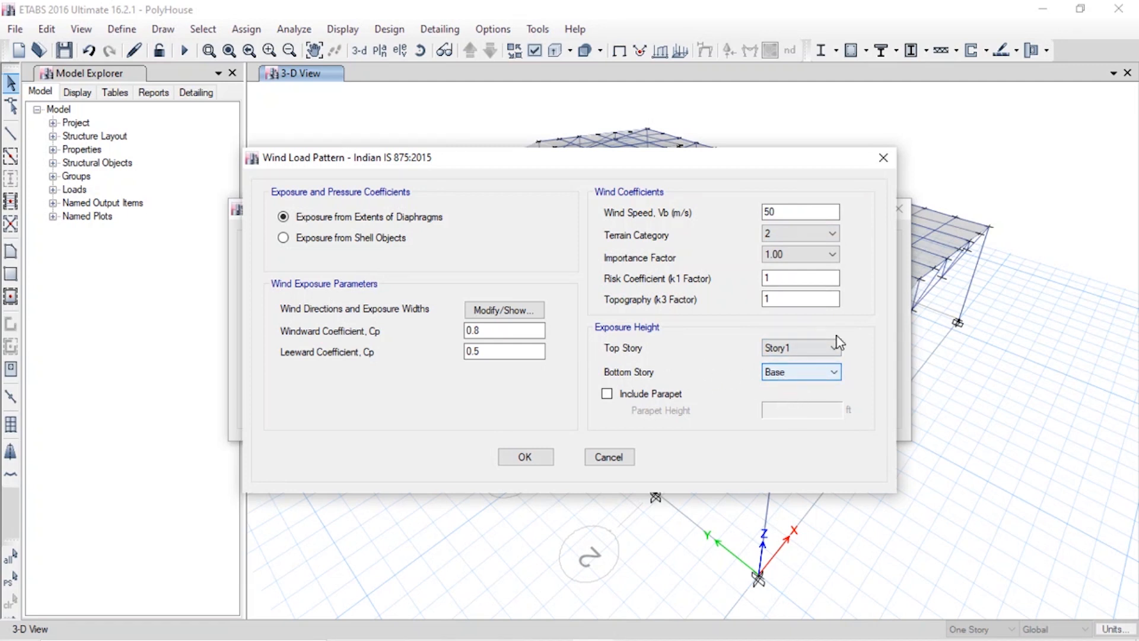
pyautogui.click(821, 345)
pyautogui.click(820, 346)
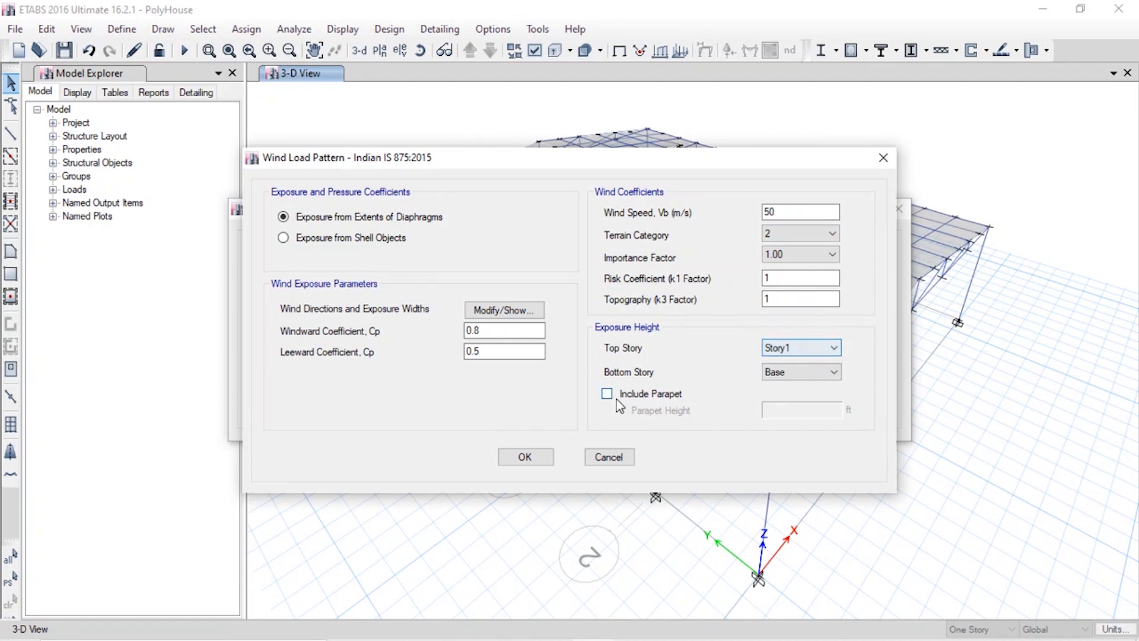
pyautogui.click(682, 396)
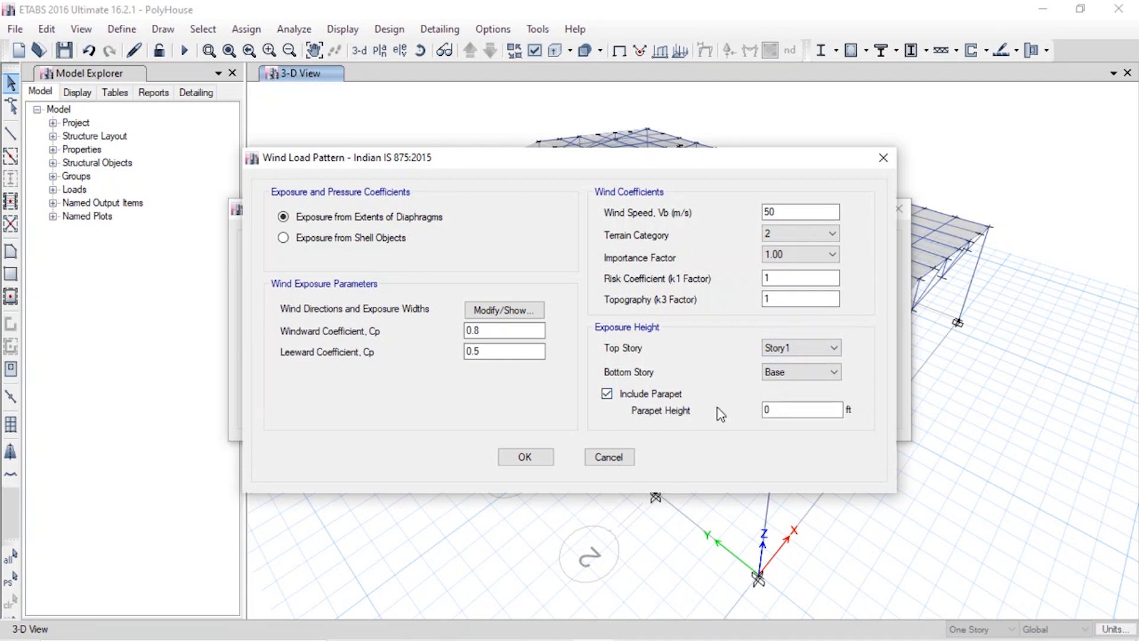
pyautogui.doubleClick(783, 408)
pyautogui.write('15')
pyautogui.moveTo(792, 411); pyautogui.dragTo(752, 410)
pyautogui.write('3')
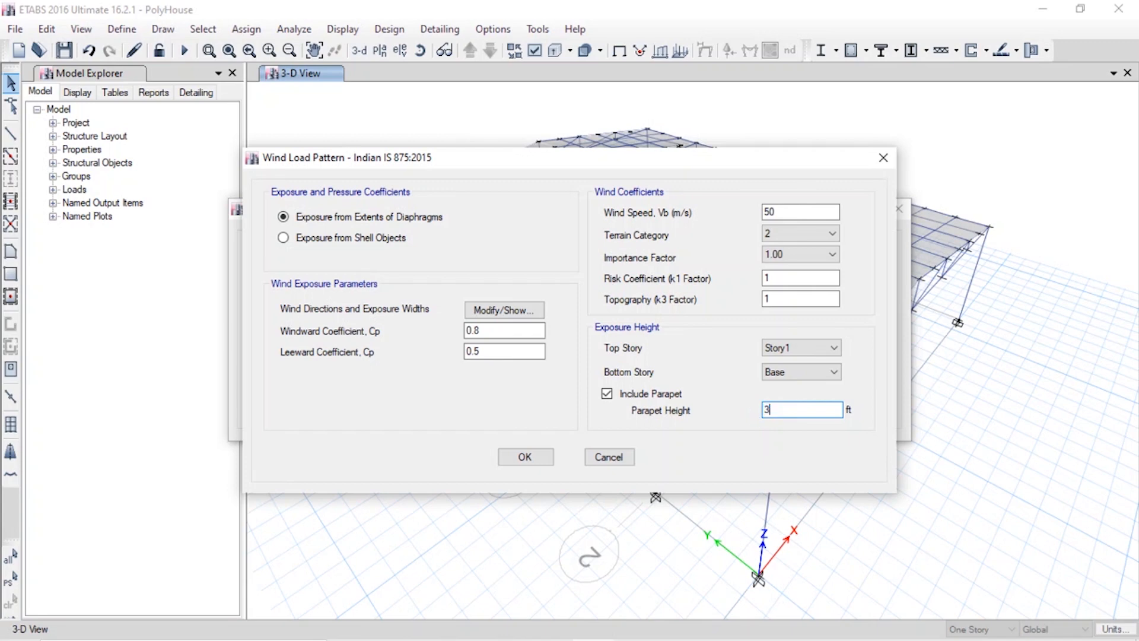
pyautogui.click(525, 457)
# Step: Include a 3 ft parapet in the Wind-Y lateral load and accept the load pattern definitions
pyautogui.click(552, 336)
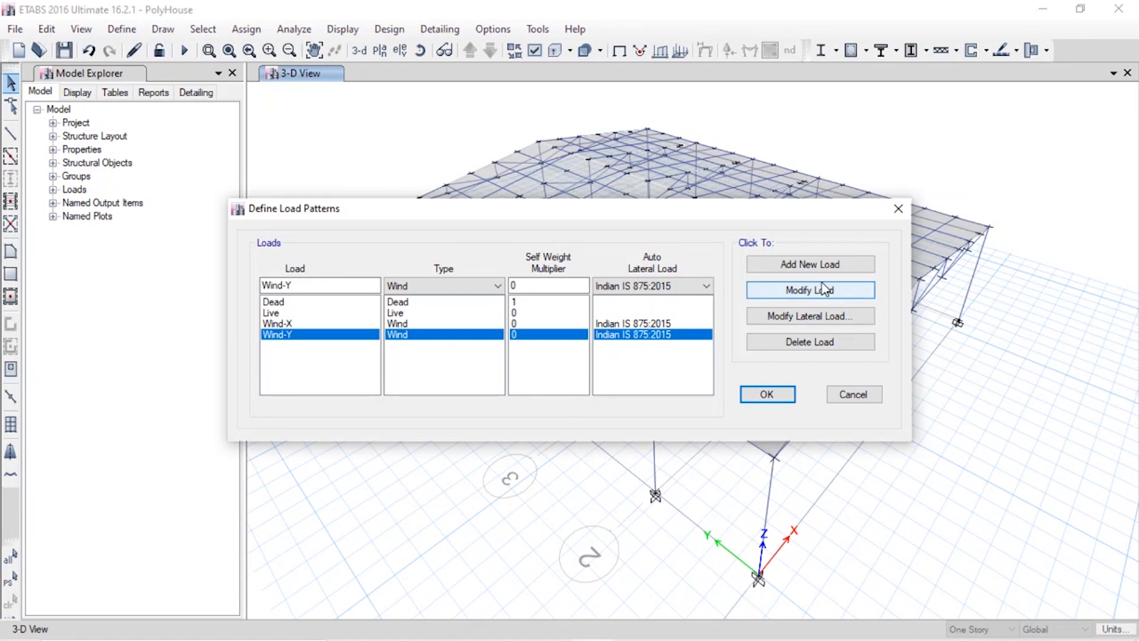
pyautogui.click(821, 313)
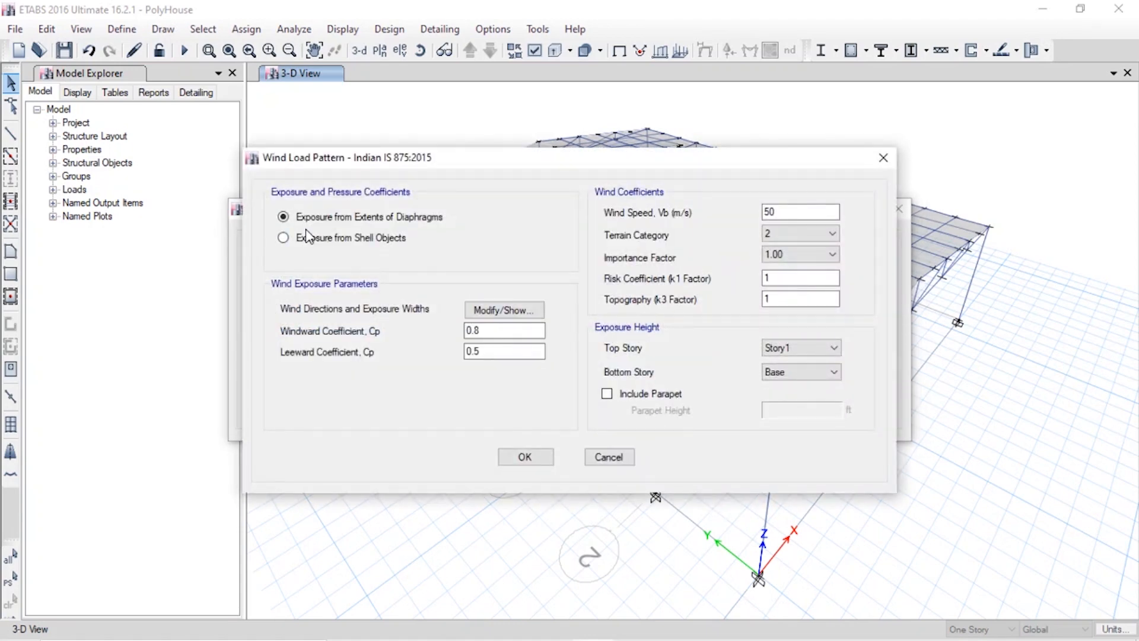
pyautogui.click(674, 390)
pyautogui.moveTo(806, 408); pyautogui.dragTo(615, 381)
pyautogui.write('3')
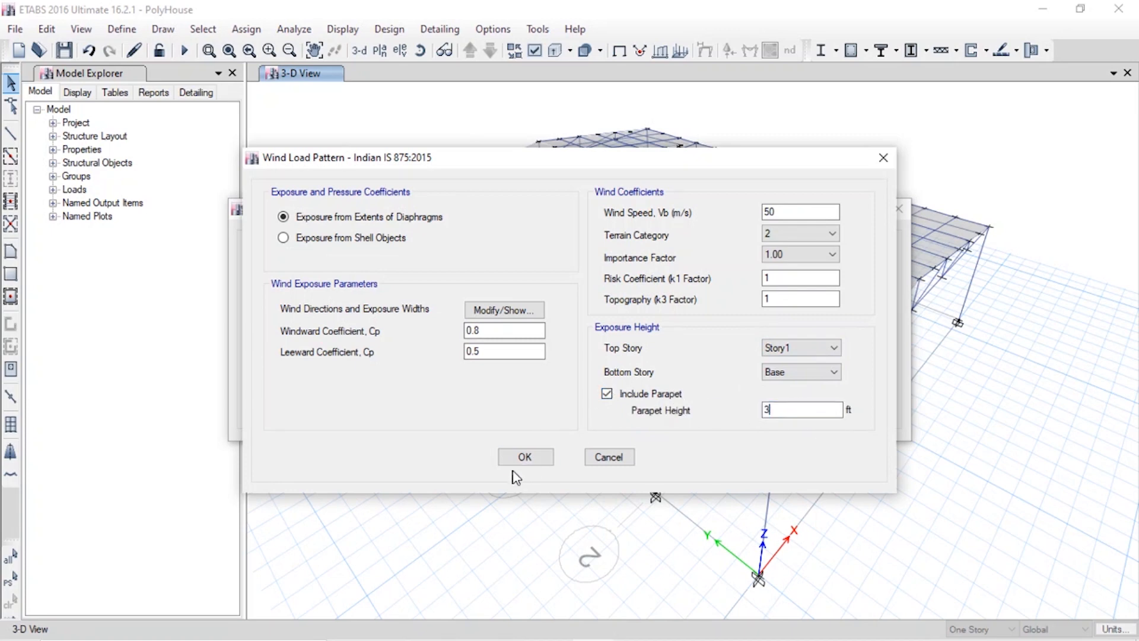
pyautogui.click(526, 457)
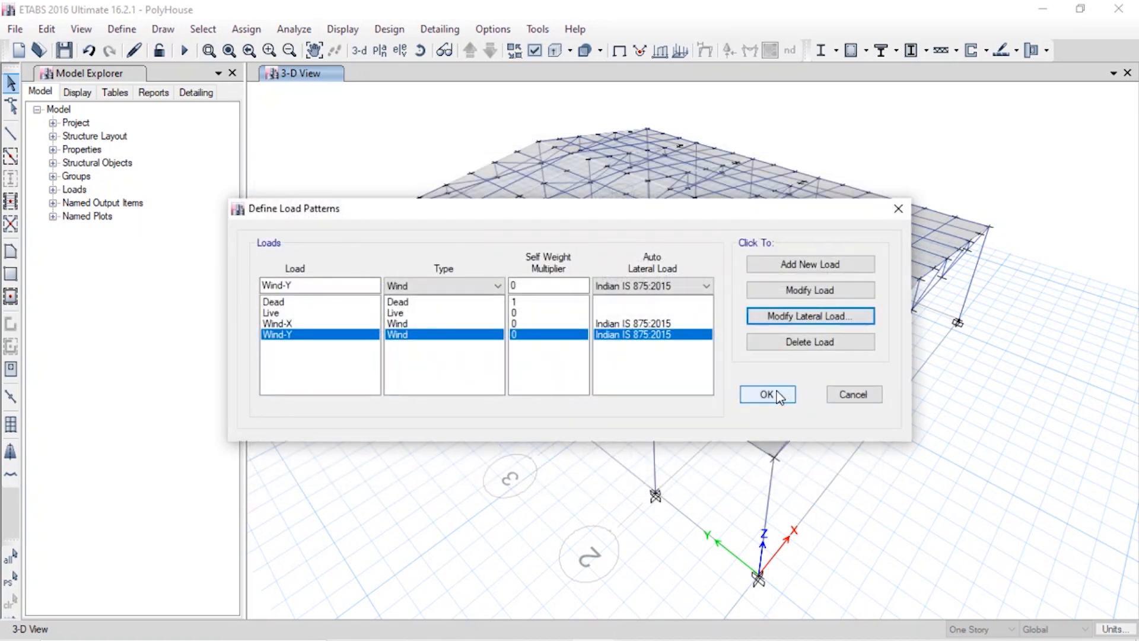
pyautogui.click(804, 319)
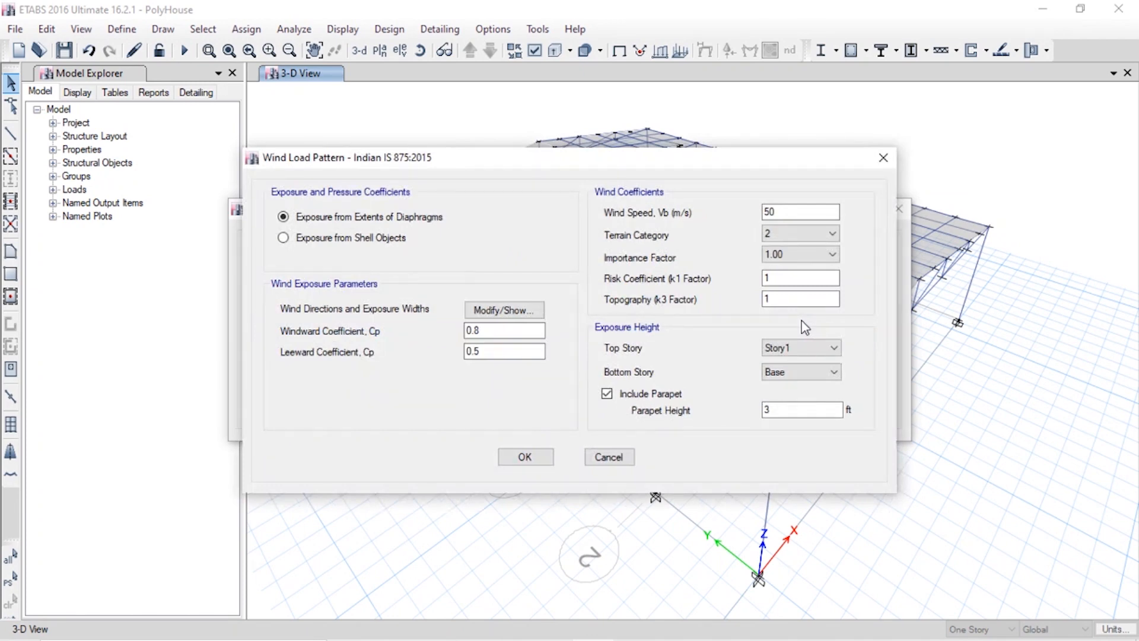
pyautogui.click(523, 457)
pyautogui.click(765, 394)
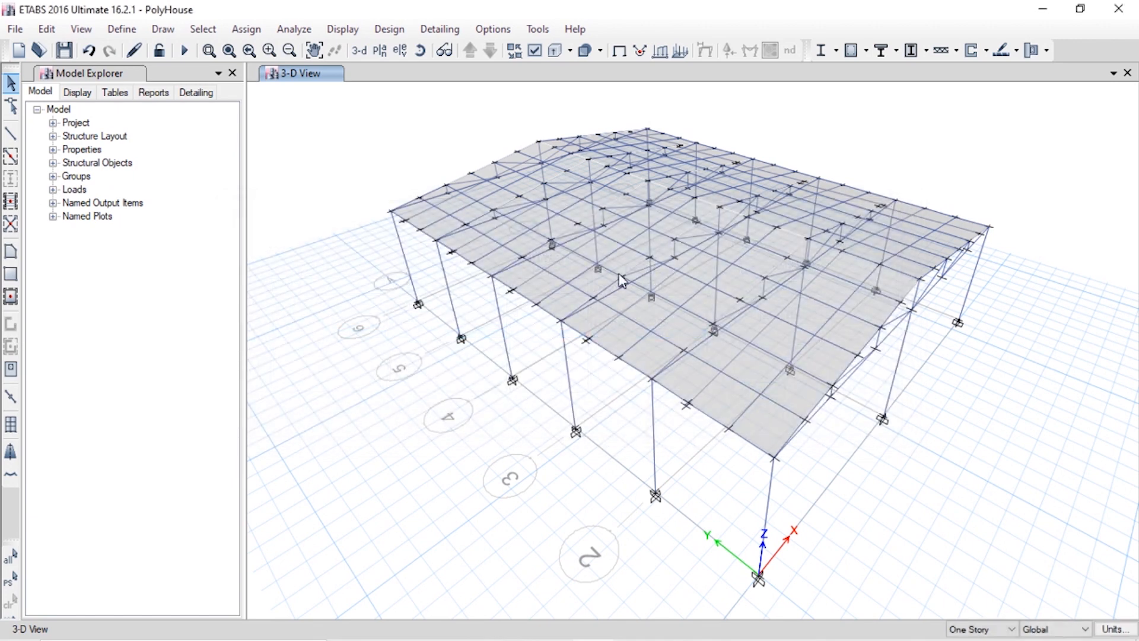
pyautogui.click(246, 29)
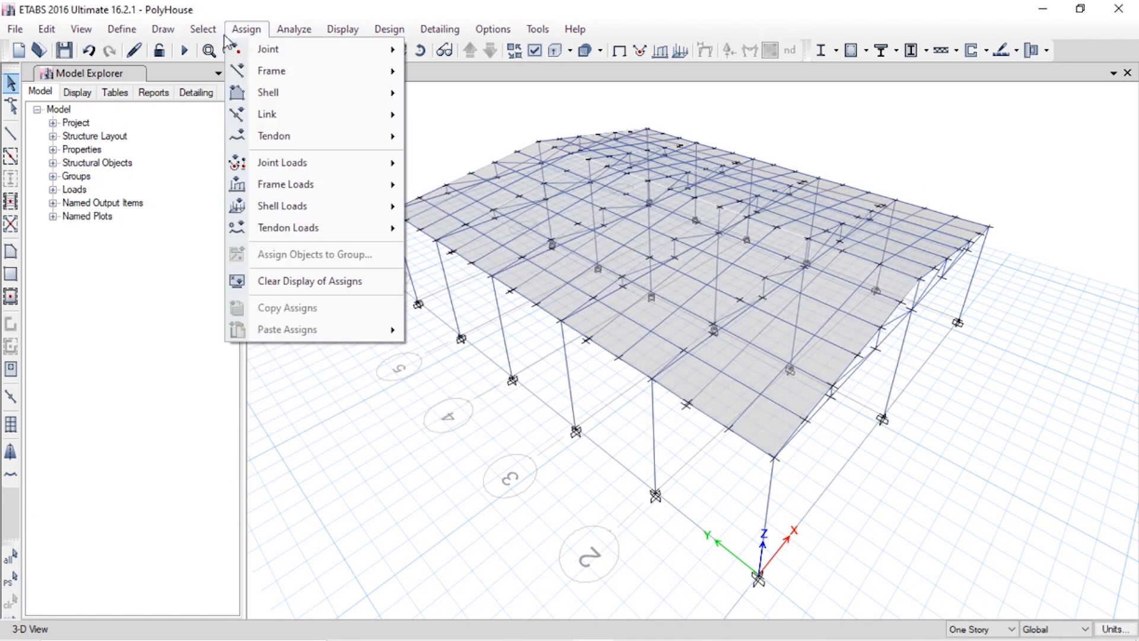
pyautogui.click(122, 29)
pyautogui.click(122, 30)
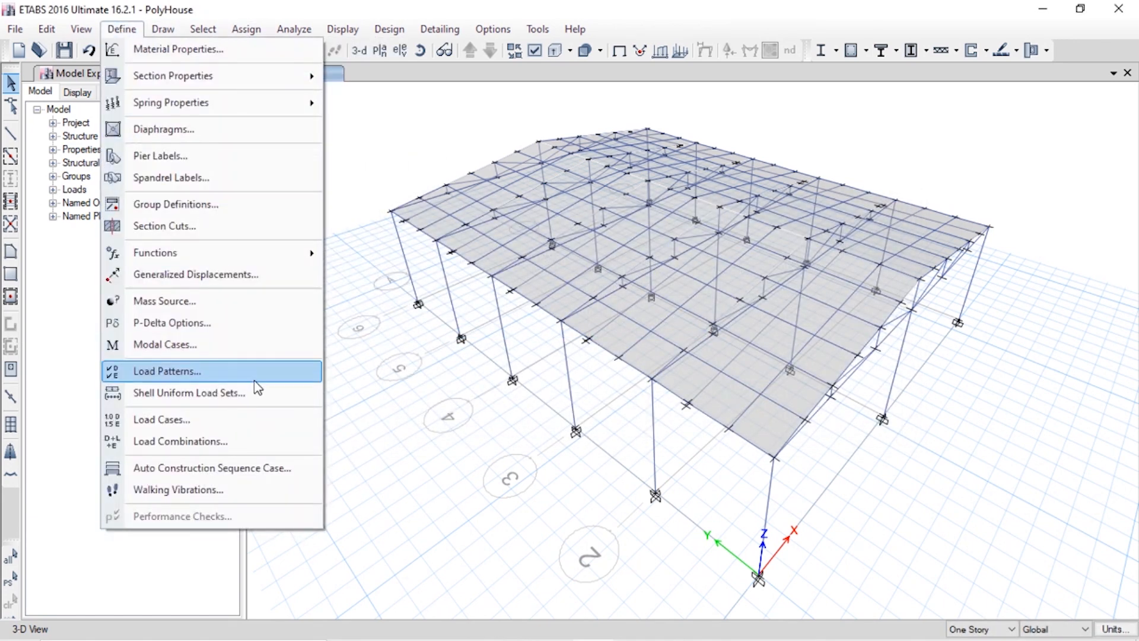
pyautogui.click(257, 396)
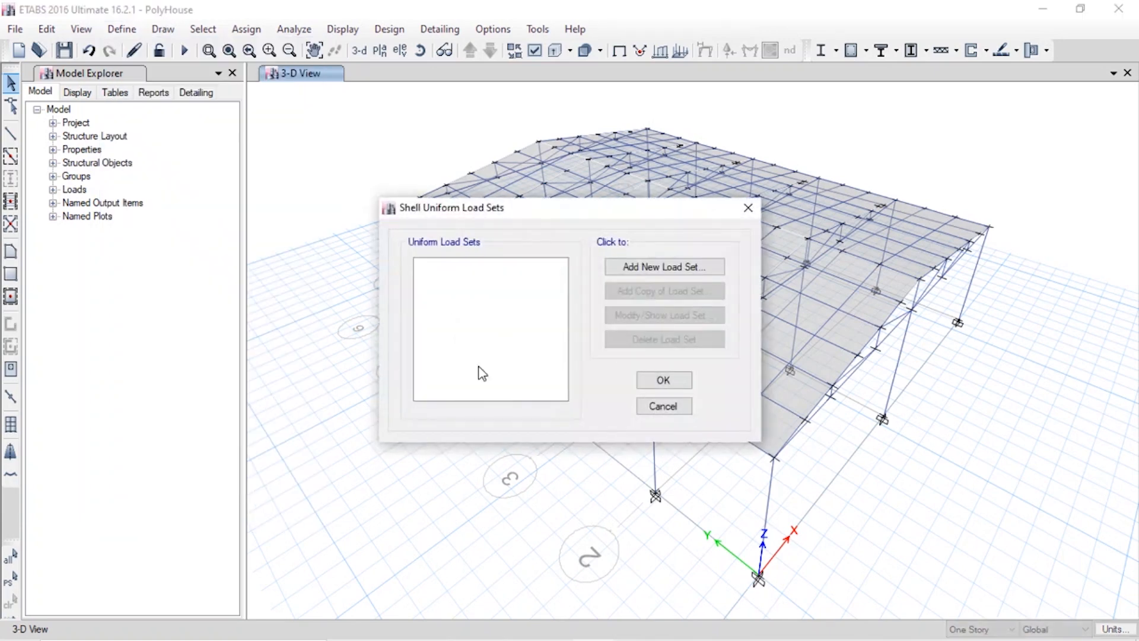
pyautogui.click(676, 266)
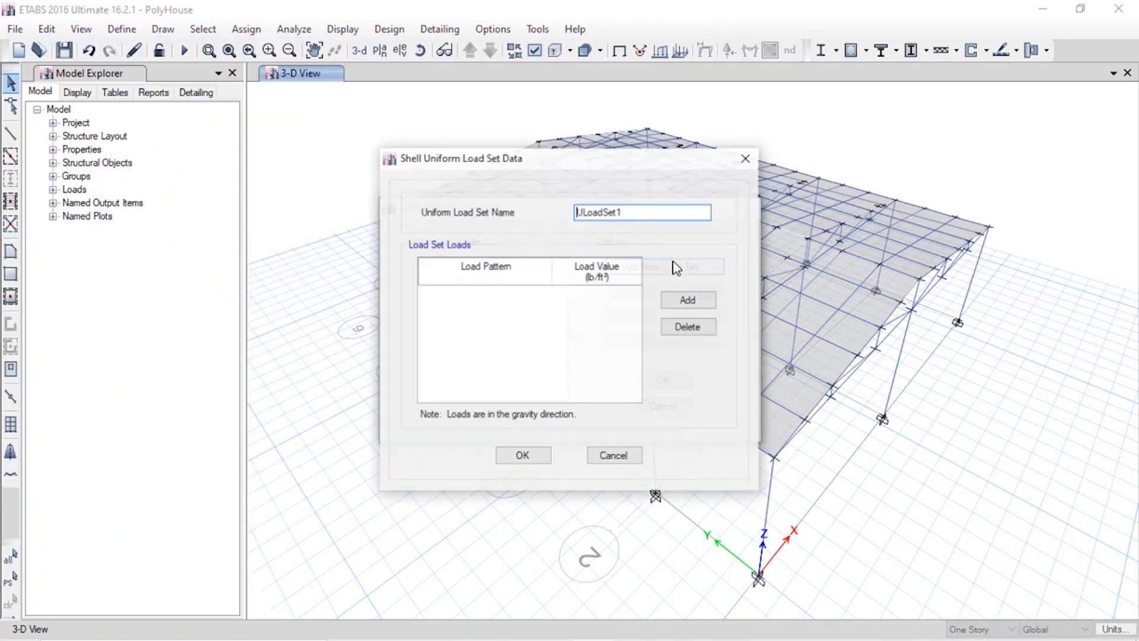
pyautogui.click(621, 456)
pyautogui.click(651, 406)
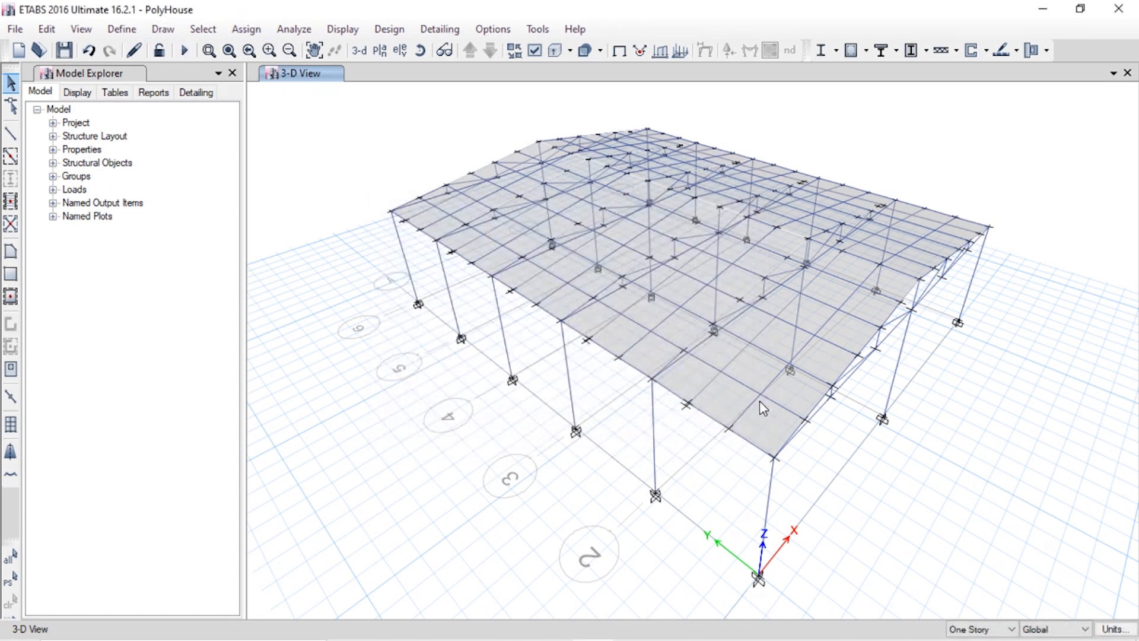
pyautogui.click(694, 371)
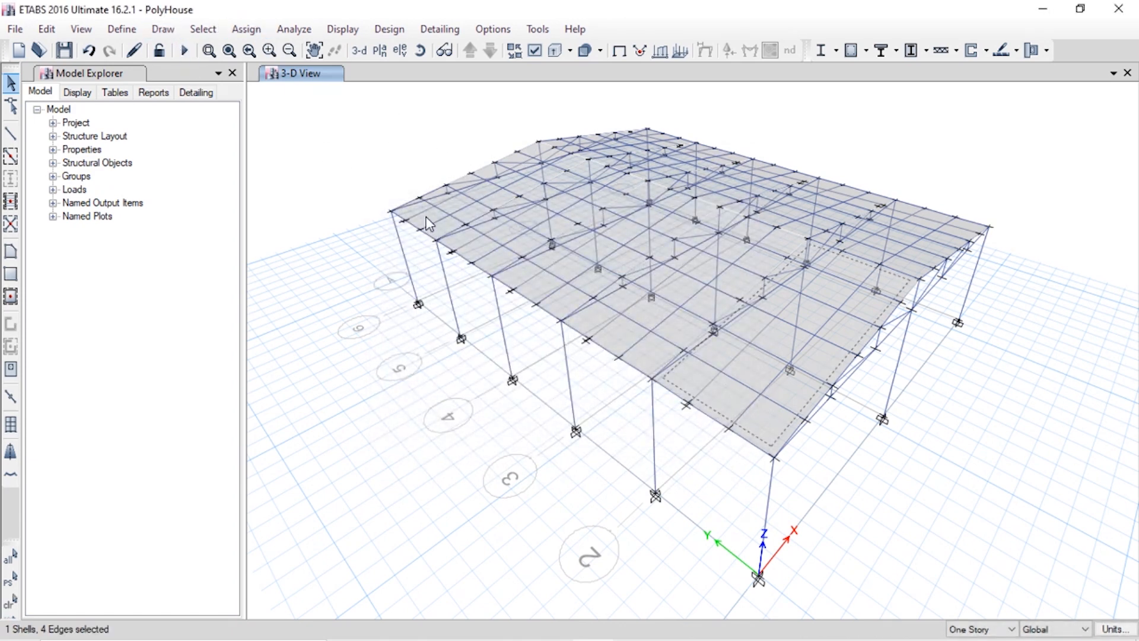
pyautogui.press('Escape')
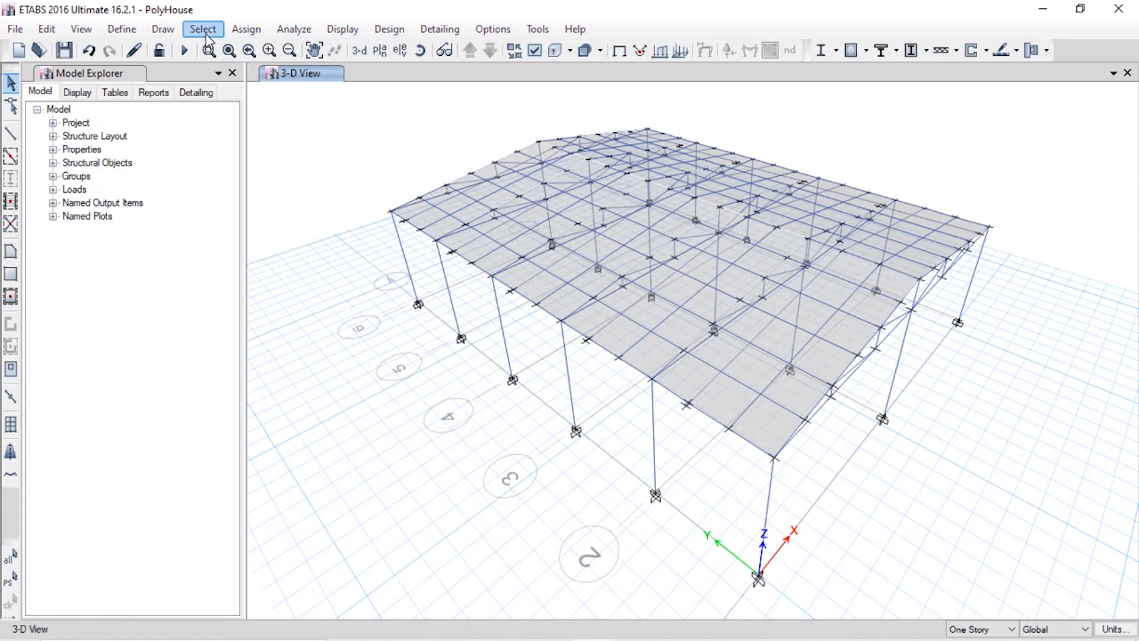
# Step: Select all floor objects in the model by object type
pyautogui.click(248, 33)
pyautogui.click(205, 30)
pyautogui.click(204, 30)
pyautogui.moveTo(221, 63)
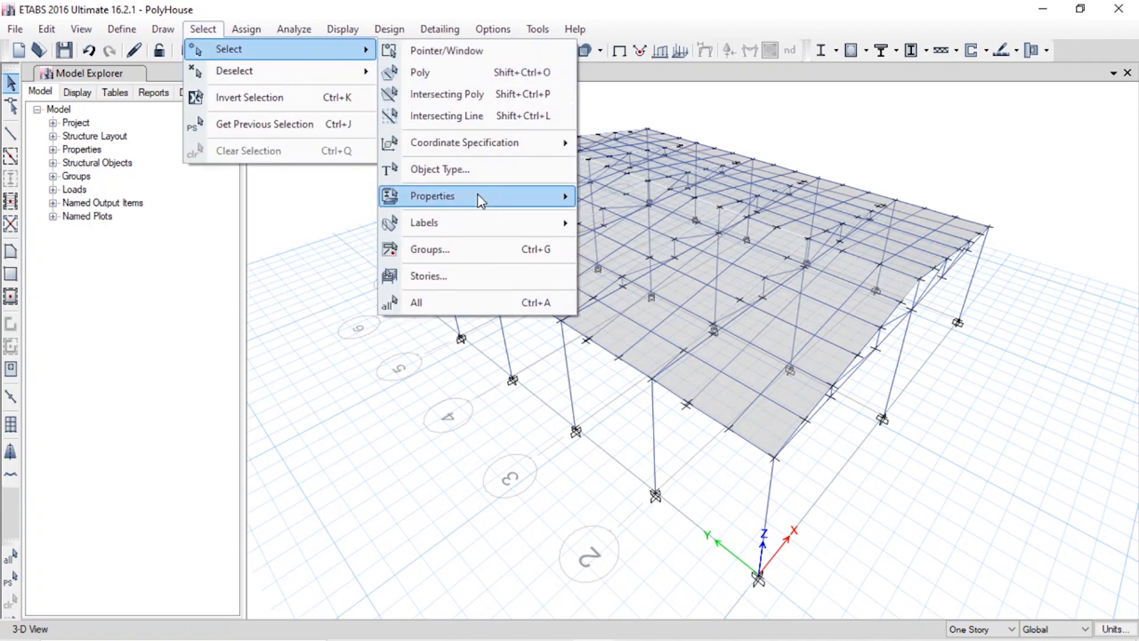
pyautogui.moveTo(488, 155)
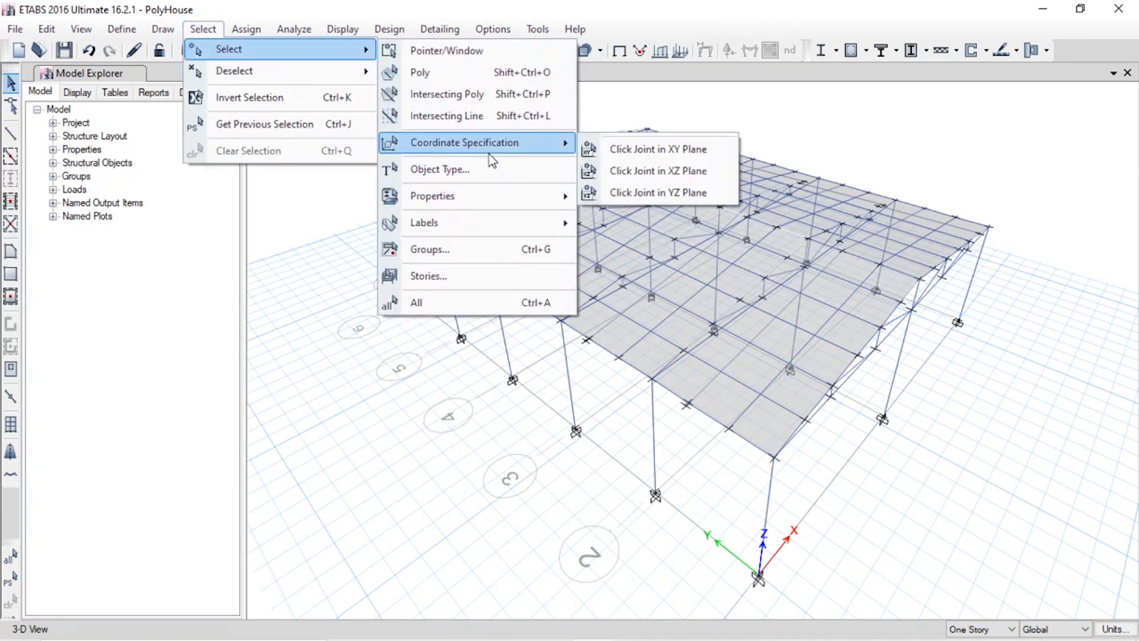
pyautogui.click(203, 29)
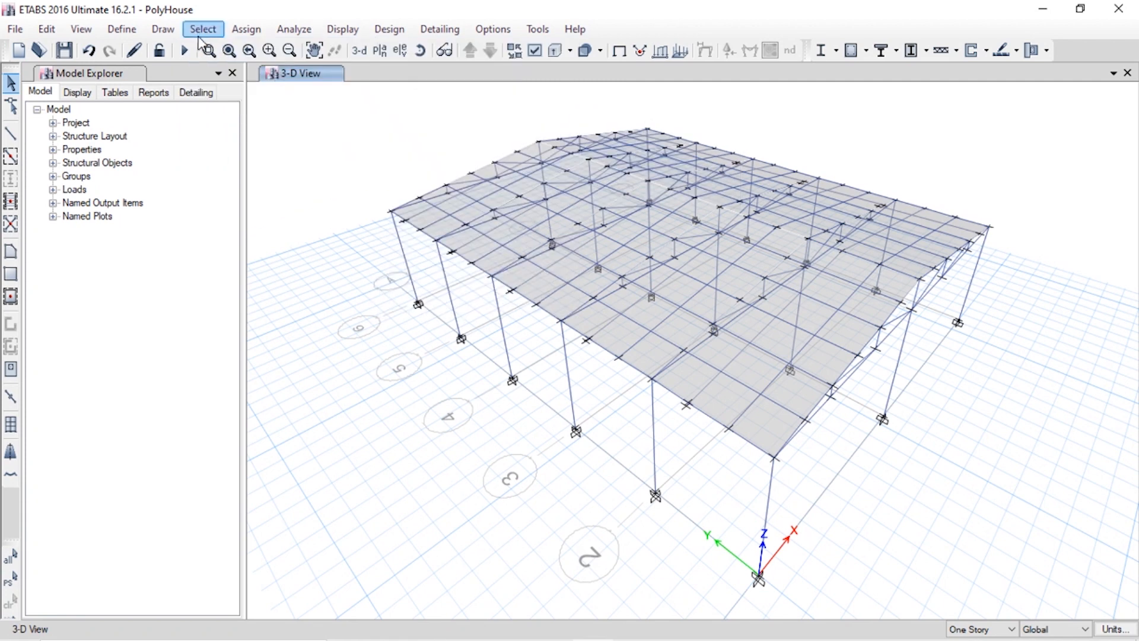
pyautogui.click(202, 29)
pyautogui.moveTo(258, 51)
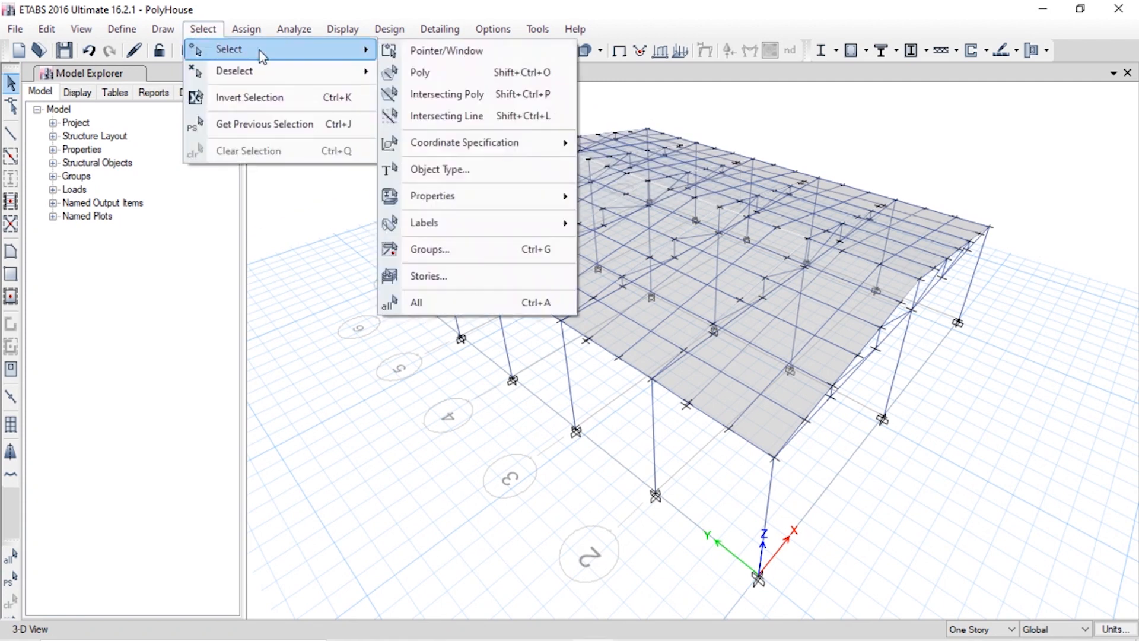
pyautogui.click(520, 171)
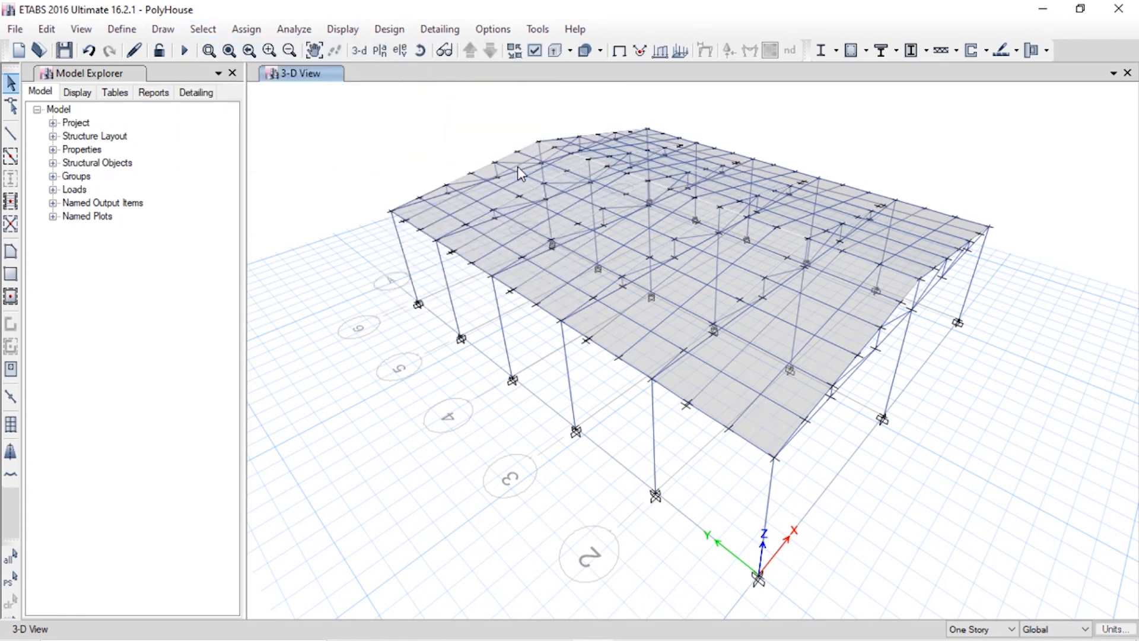
pyautogui.click(490, 250)
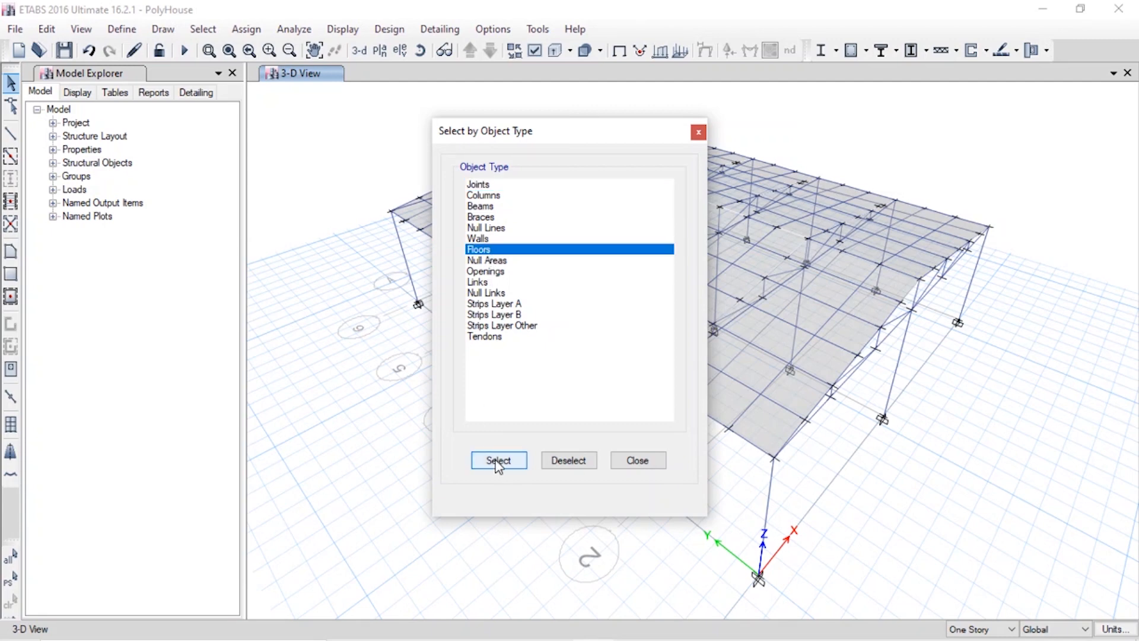
pyautogui.click(497, 460)
pyautogui.click(633, 463)
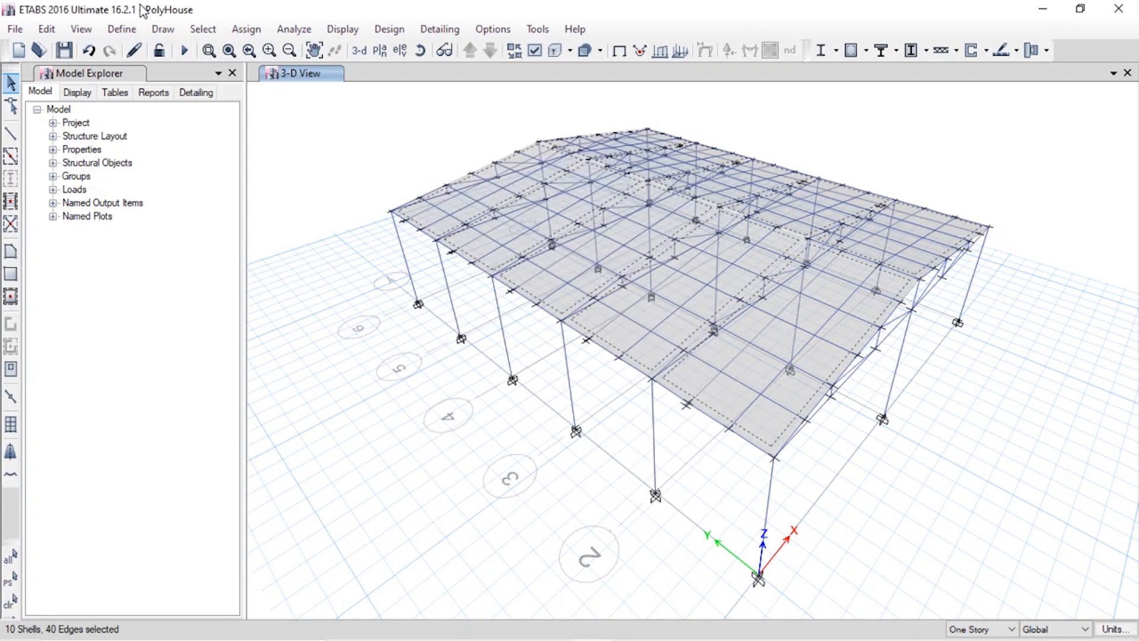
pyautogui.click(246, 29)
pyautogui.moveTo(308, 214)
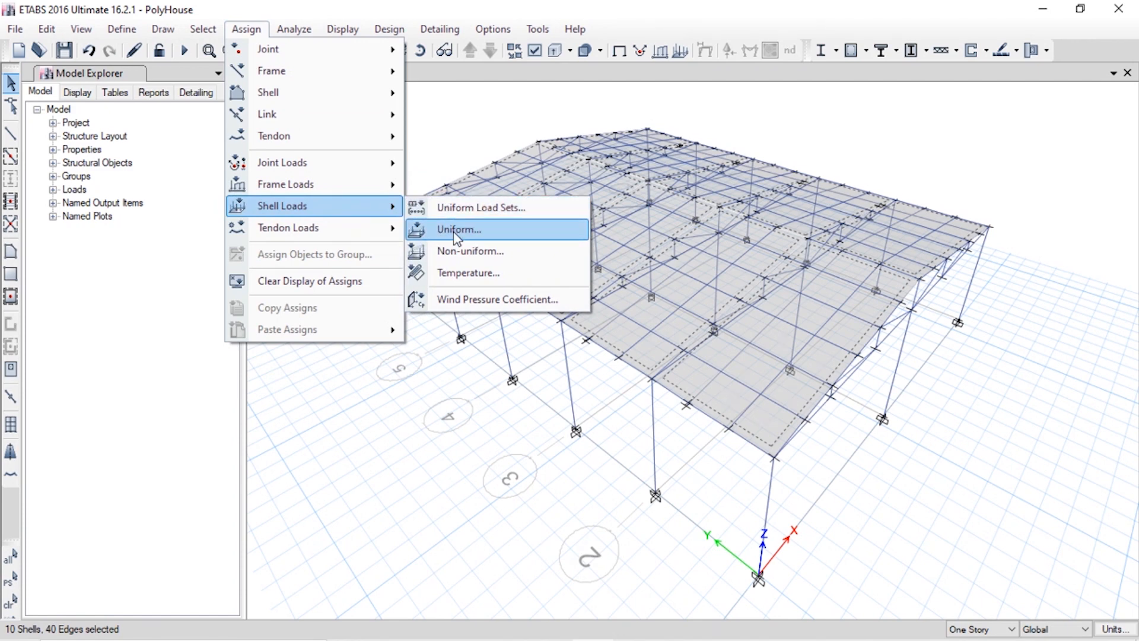
pyautogui.click(453, 230)
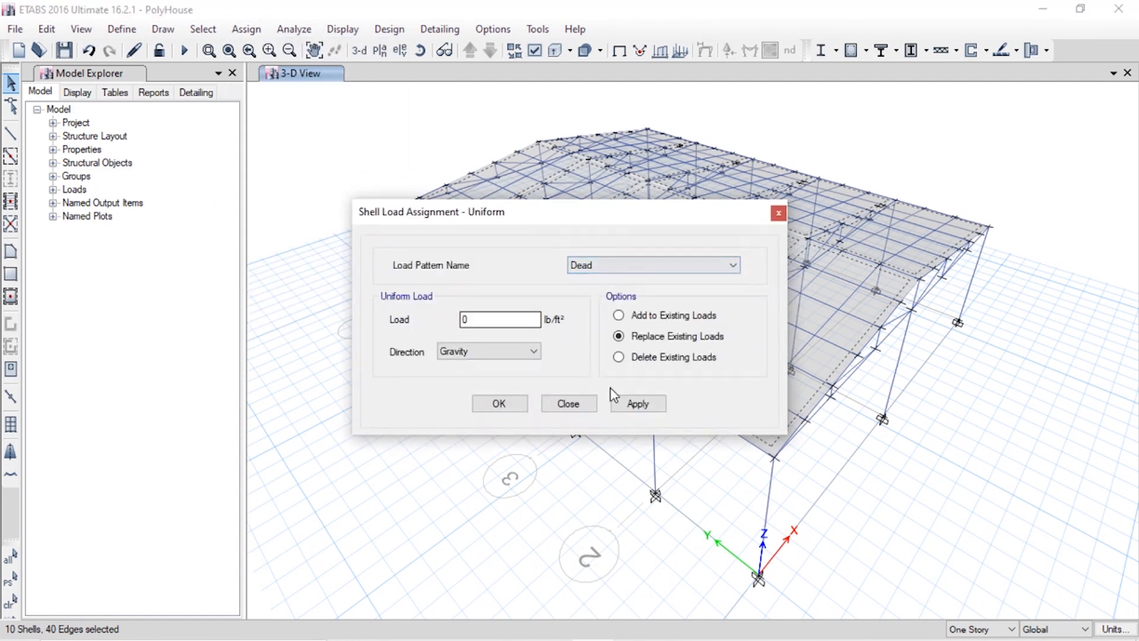
pyautogui.click(568, 402)
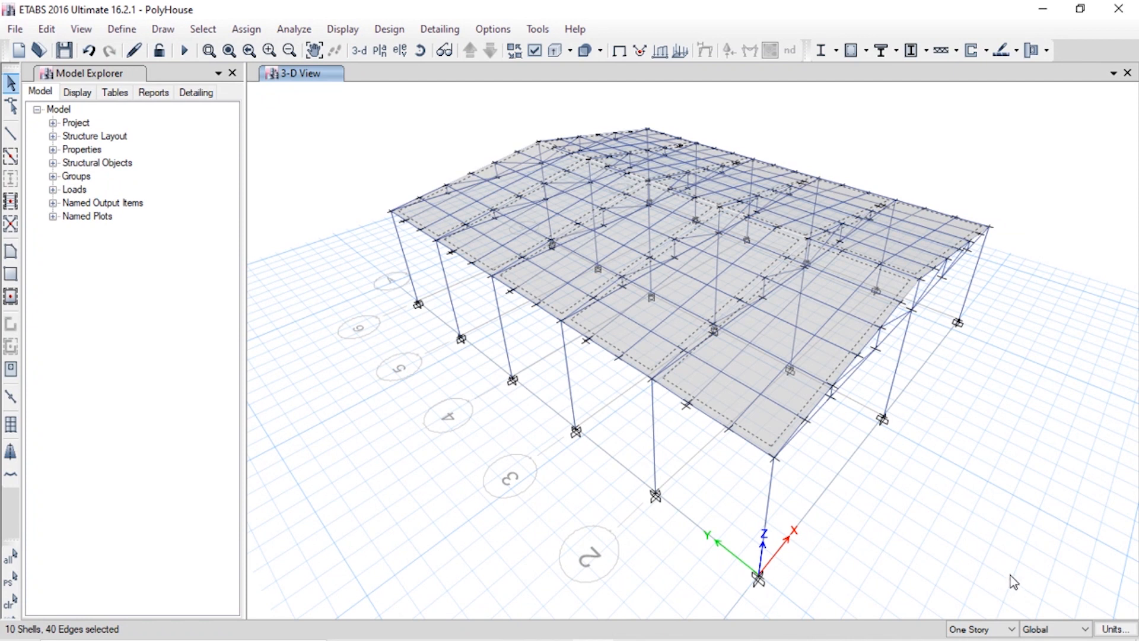
# Step: Switch the units to Metric SI defaults and apply a uniform gravity load of 1 kN/m² to the selected floors under the Dead pattern
pyautogui.click(1115, 629)
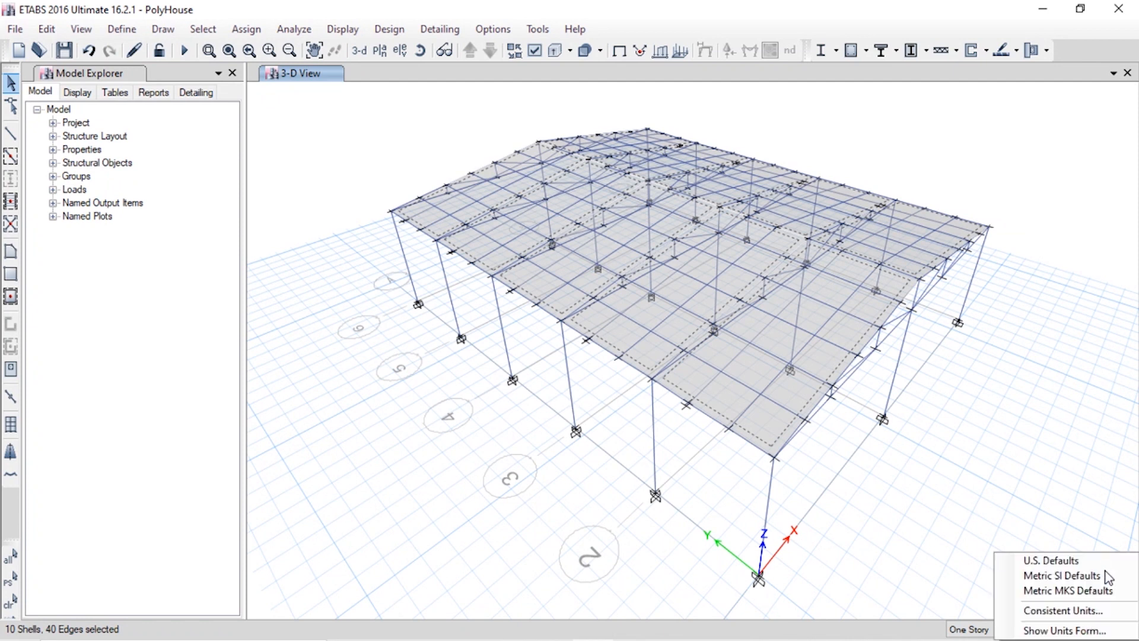
pyautogui.click(1070, 575)
pyautogui.click(243, 30)
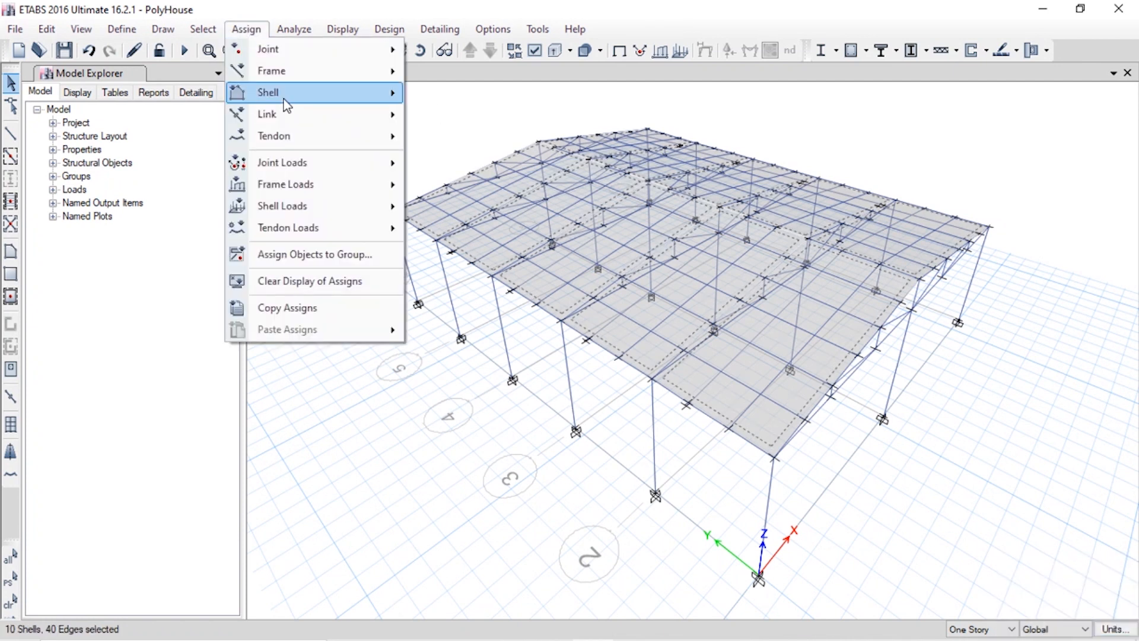
pyautogui.moveTo(349, 203)
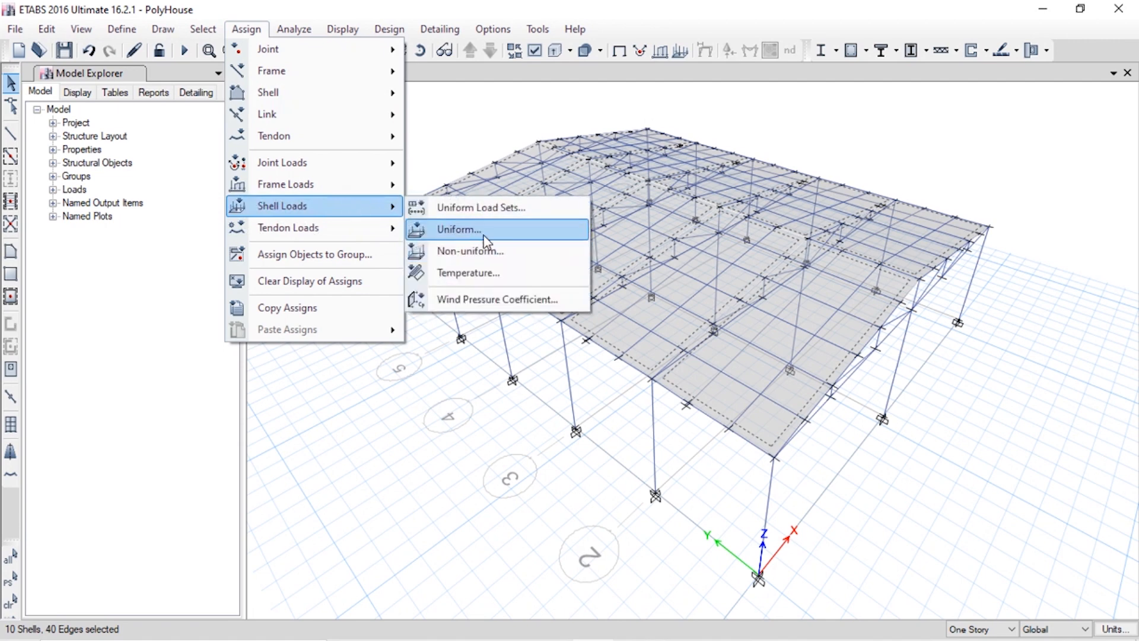
pyautogui.click(483, 236)
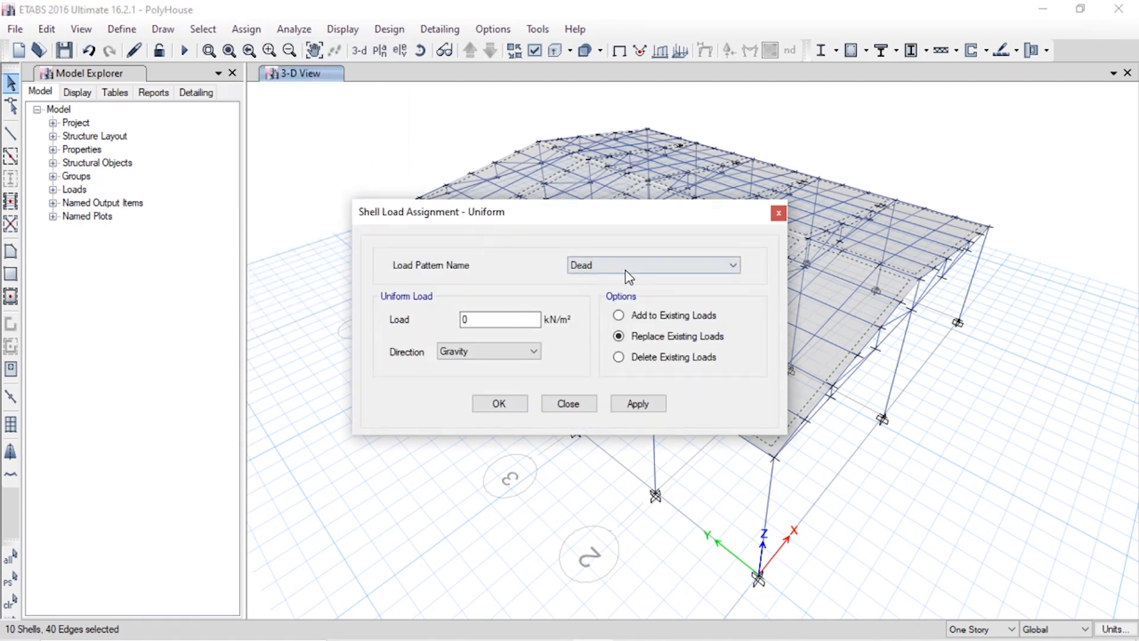
pyautogui.doubleClick(509, 318)
pyautogui.write('0')
pyautogui.click(638, 405)
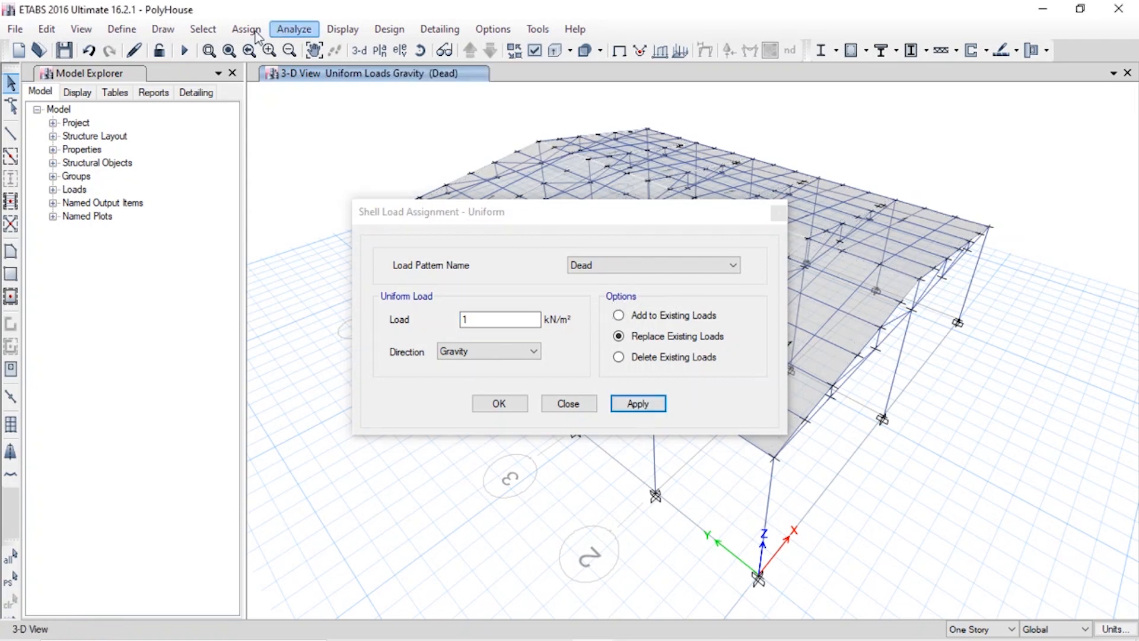
# Step: Reselect all floor objects in the model by object type
pyautogui.click(203, 29)
pyautogui.moveTo(237, 49)
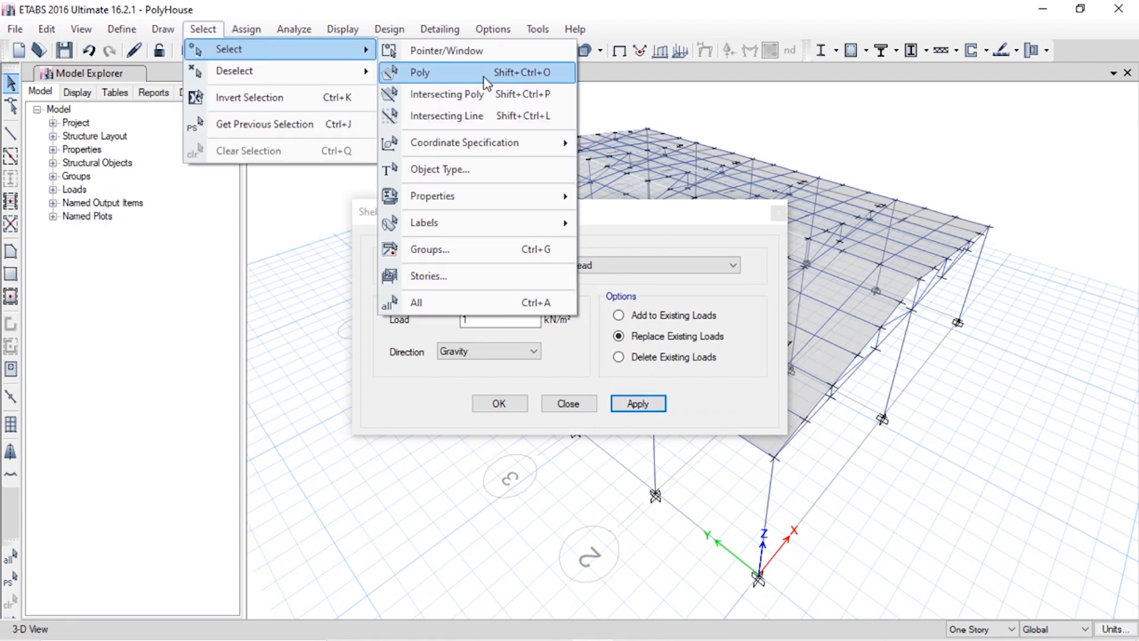
pyautogui.click(525, 177)
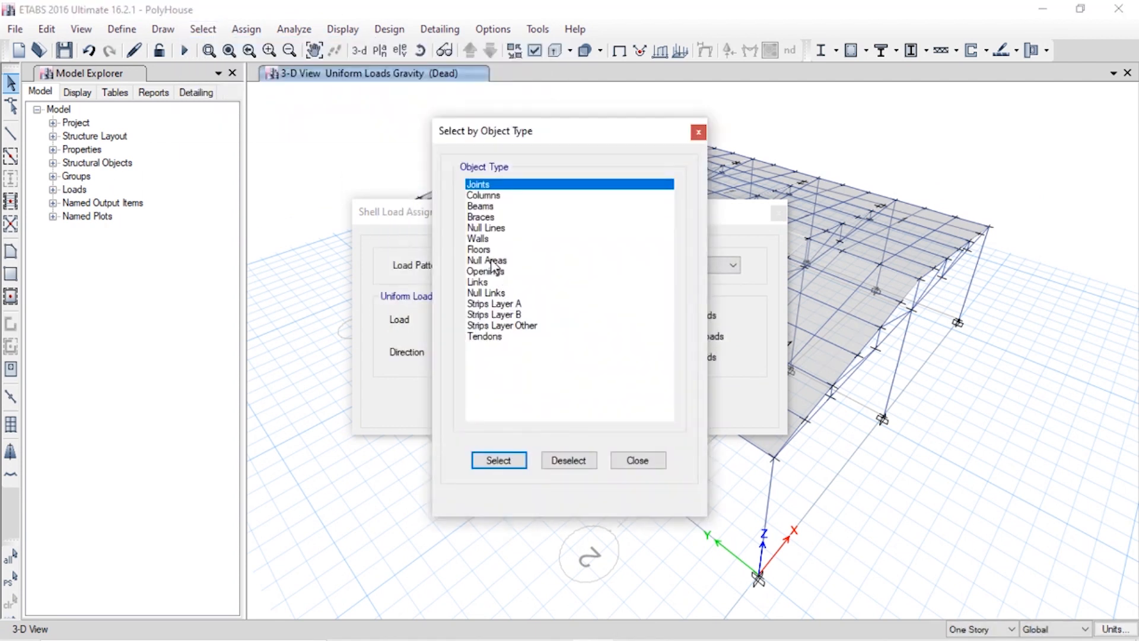
pyautogui.click(489, 250)
pyautogui.click(500, 460)
pyautogui.click(637, 460)
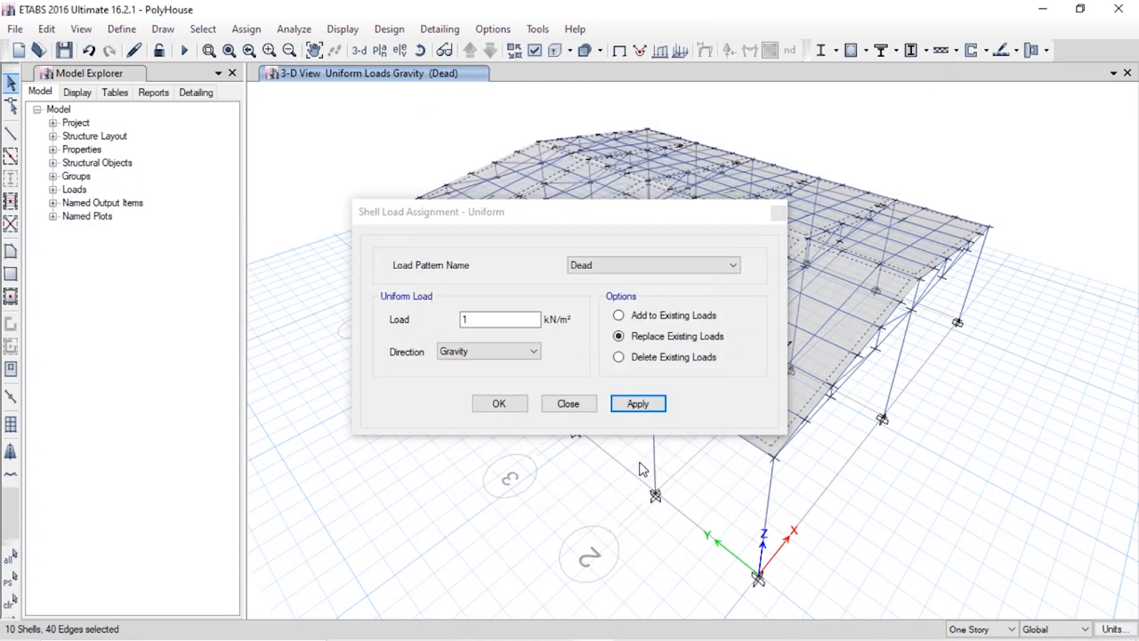
# Step: Apply a uniform gravity load of 0.75 kN/m² to the selected floors under the Live pattern, replacing existing loads
pyautogui.click(530, 319)
pyautogui.click(605, 266)
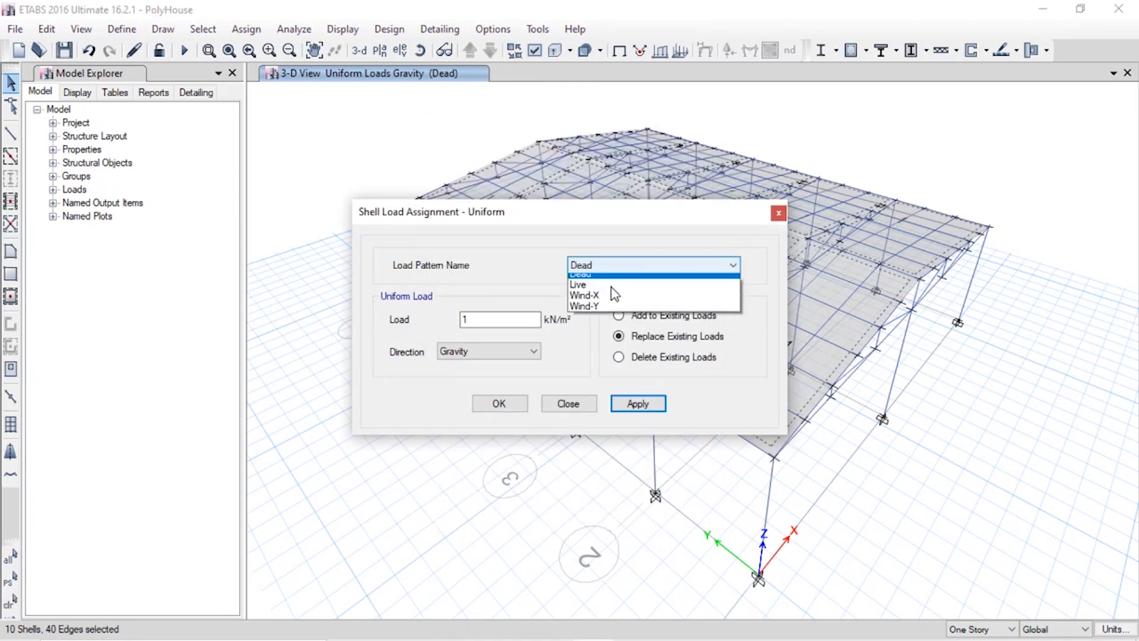
pyautogui.click(609, 287)
pyautogui.doubleClick(463, 321)
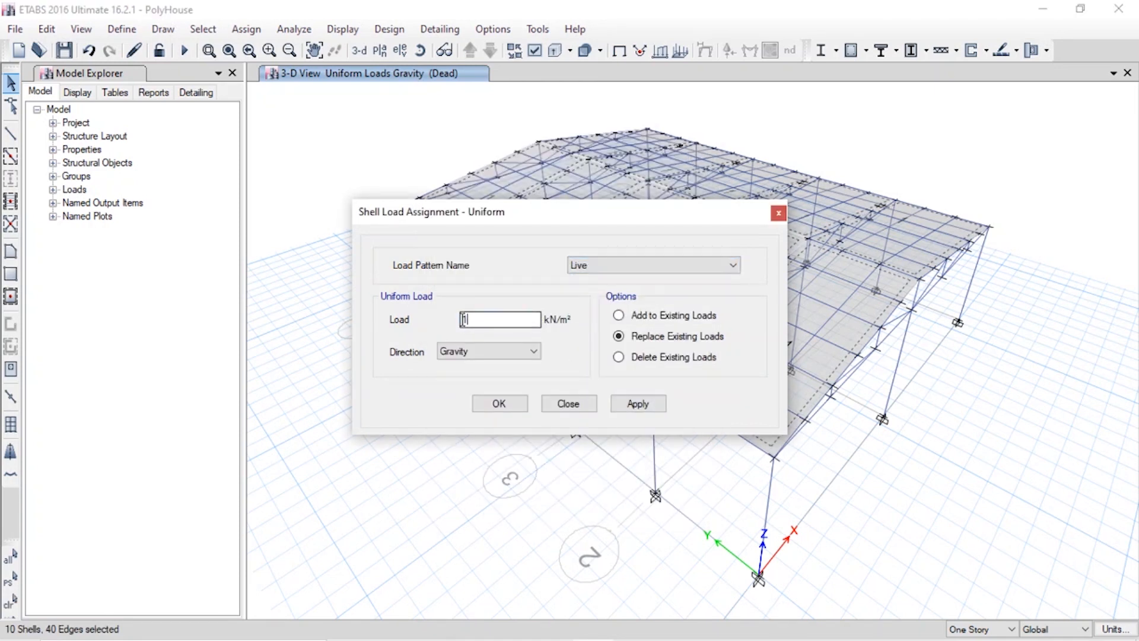
pyautogui.write('0.75')
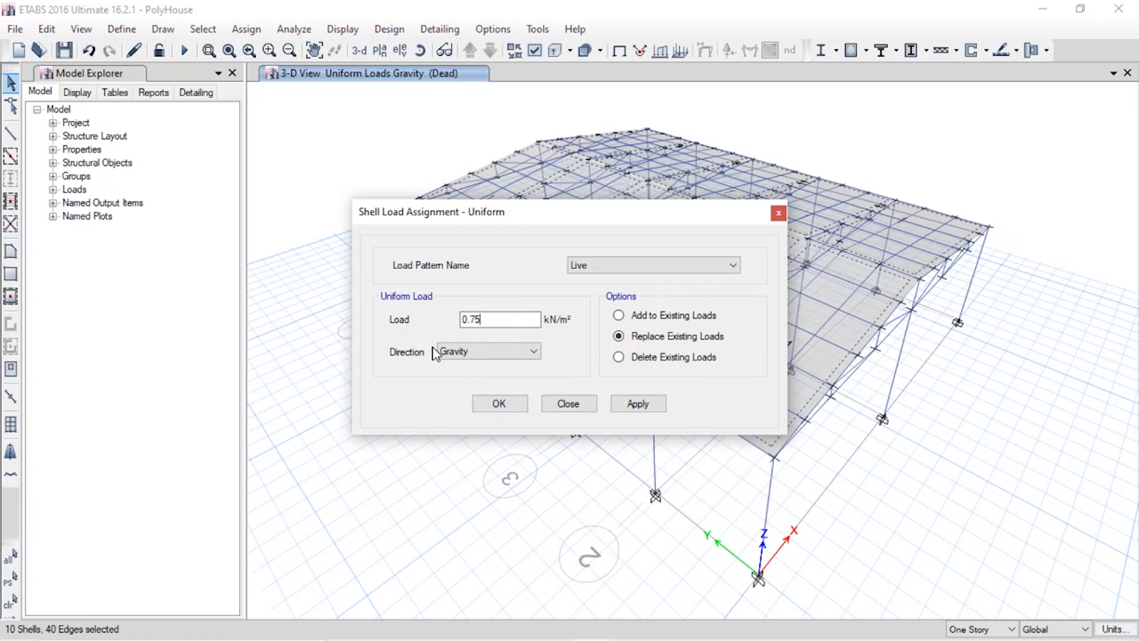
pyautogui.click(619, 403)
pyautogui.click(618, 403)
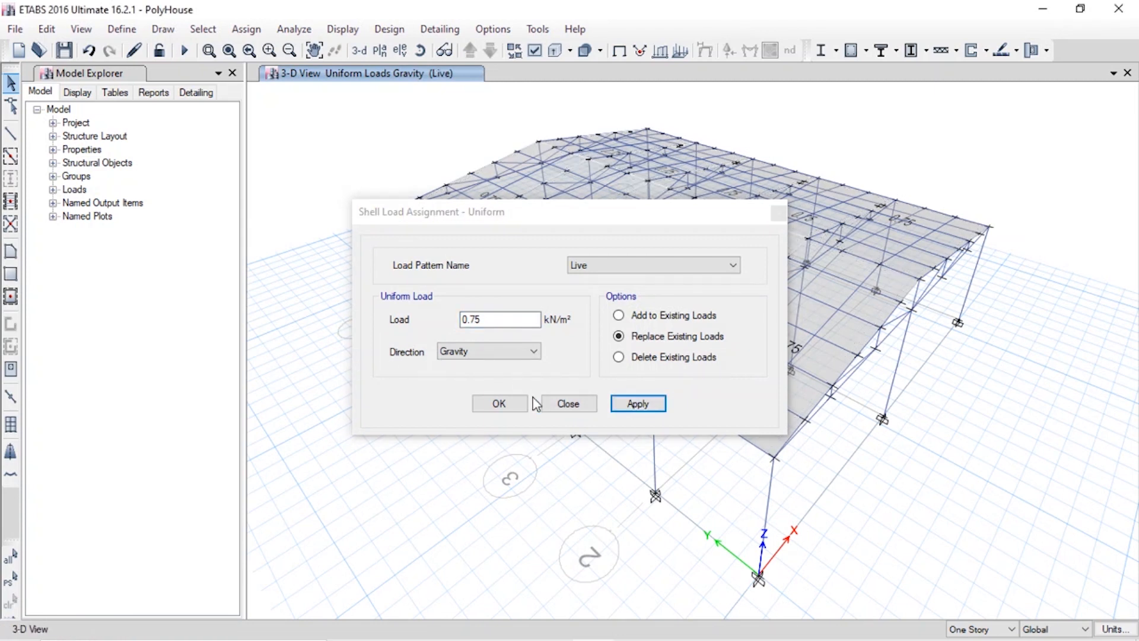
# Step: Reselect the floors by object type and apply a uniform gravity load of 0.75 kN/m² under the Dead pattern, replacing existing loads
pyautogui.click(606, 265)
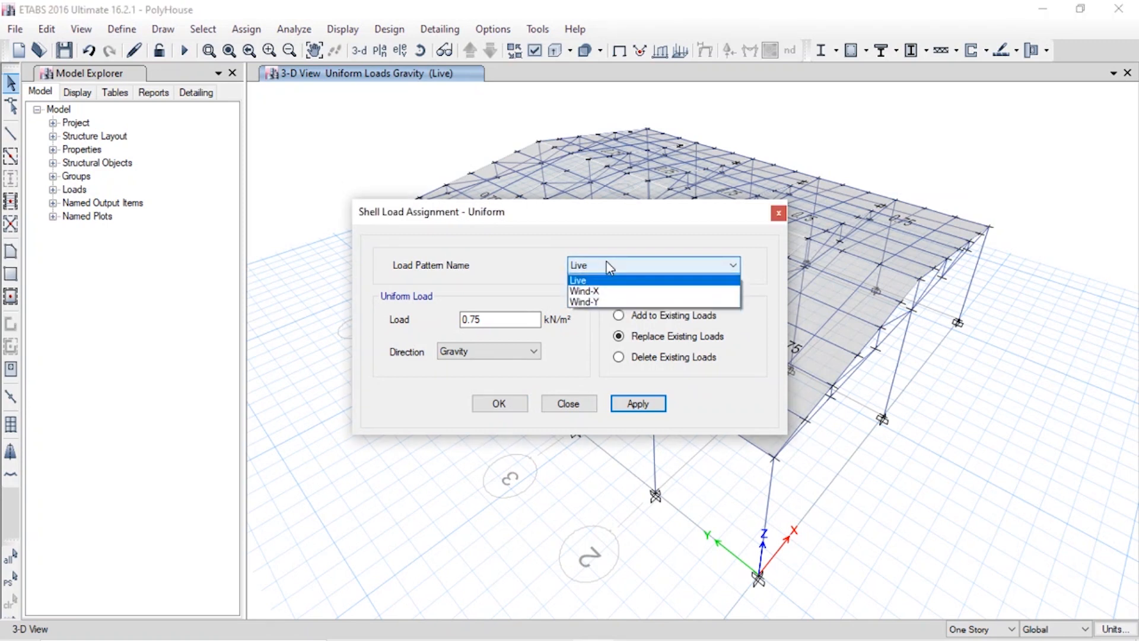
pyautogui.click(610, 280)
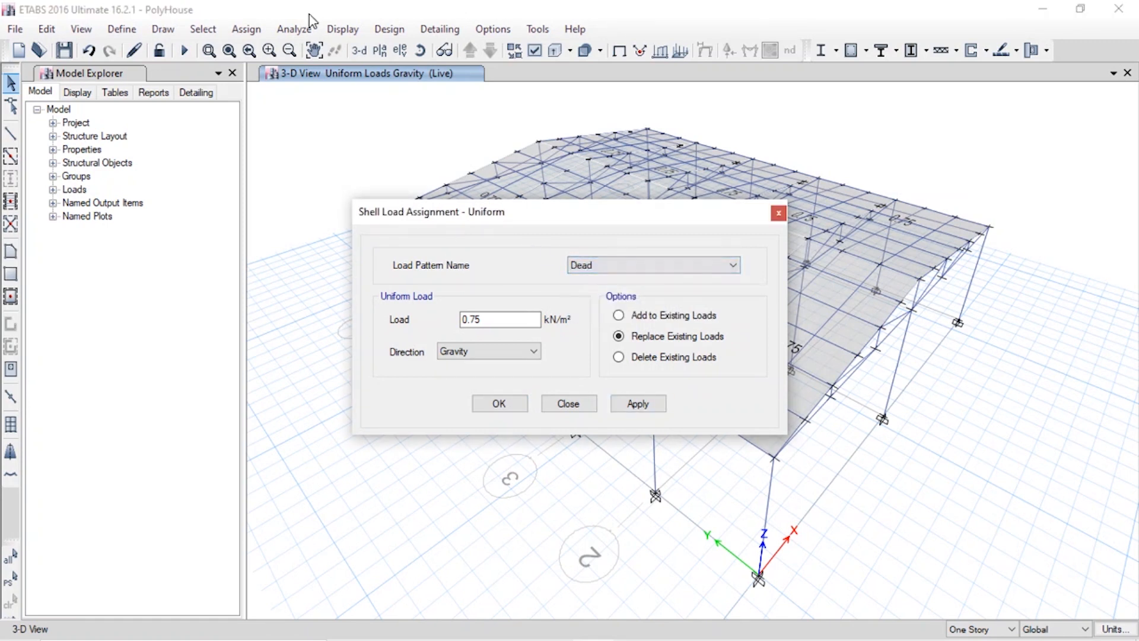
pyautogui.click(237, 29)
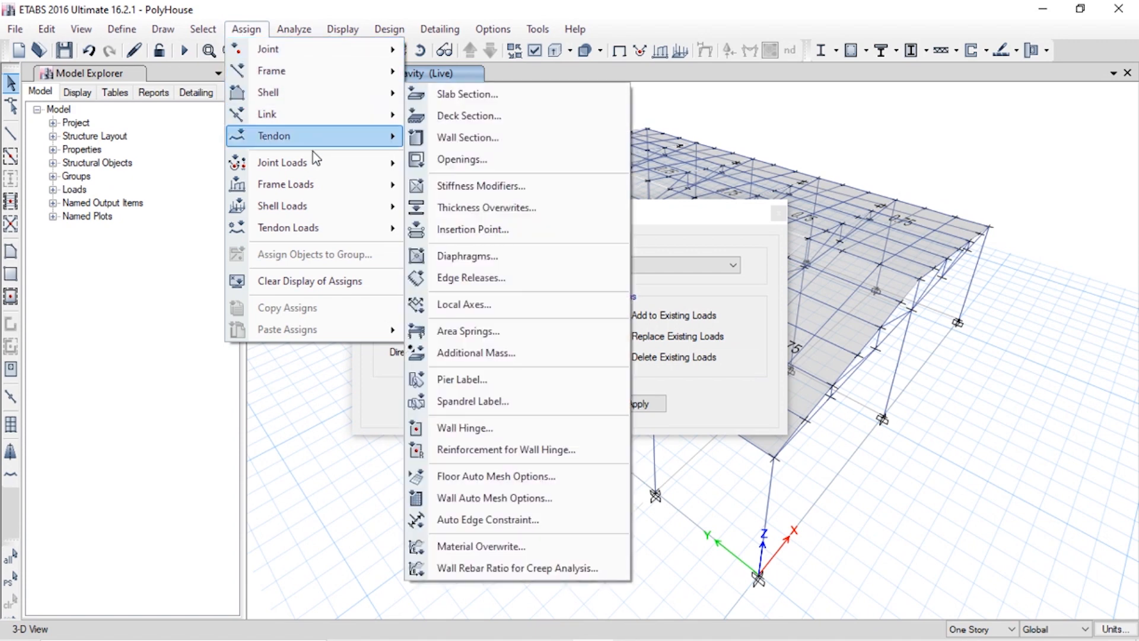
pyautogui.click(202, 29)
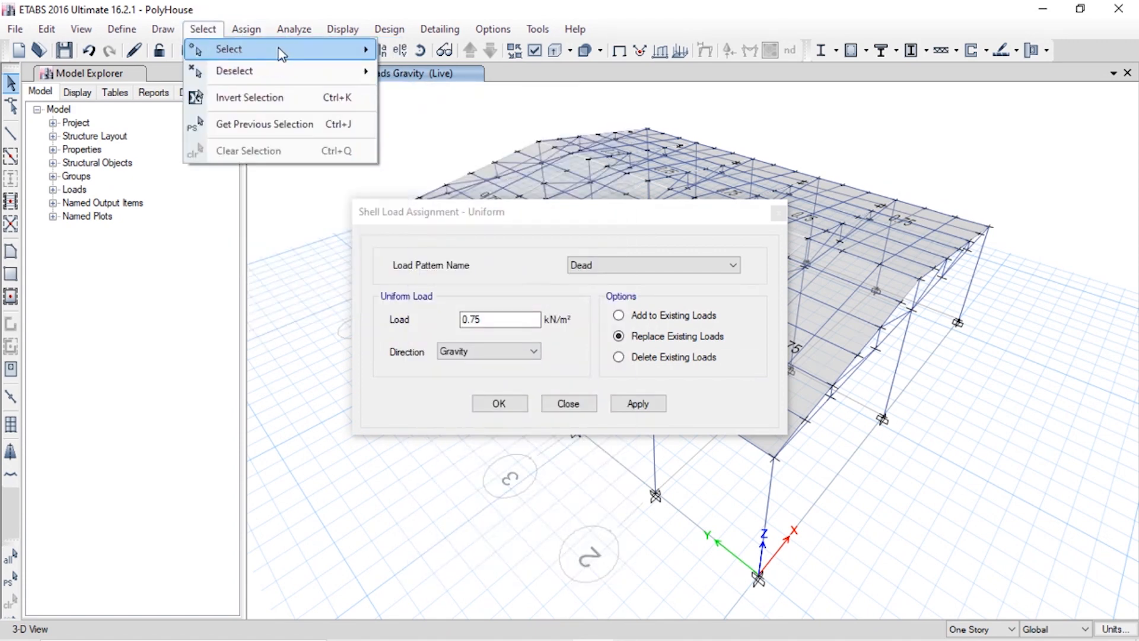
pyautogui.moveTo(280, 48)
pyautogui.click(481, 168)
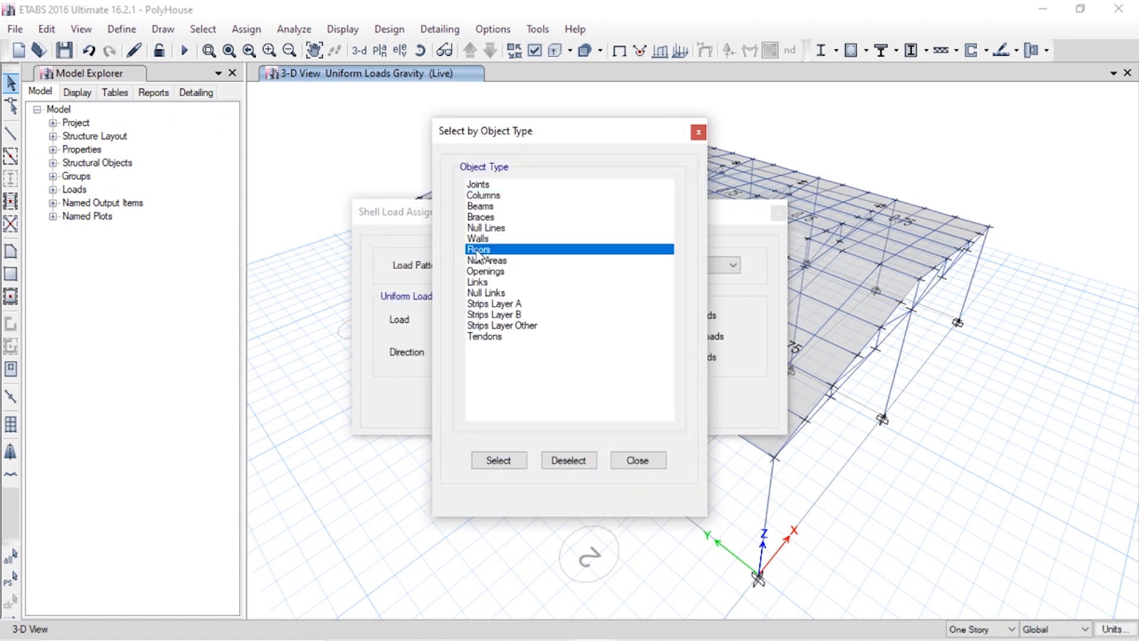
pyautogui.click(486, 249)
pyautogui.click(498, 461)
pyautogui.click(640, 460)
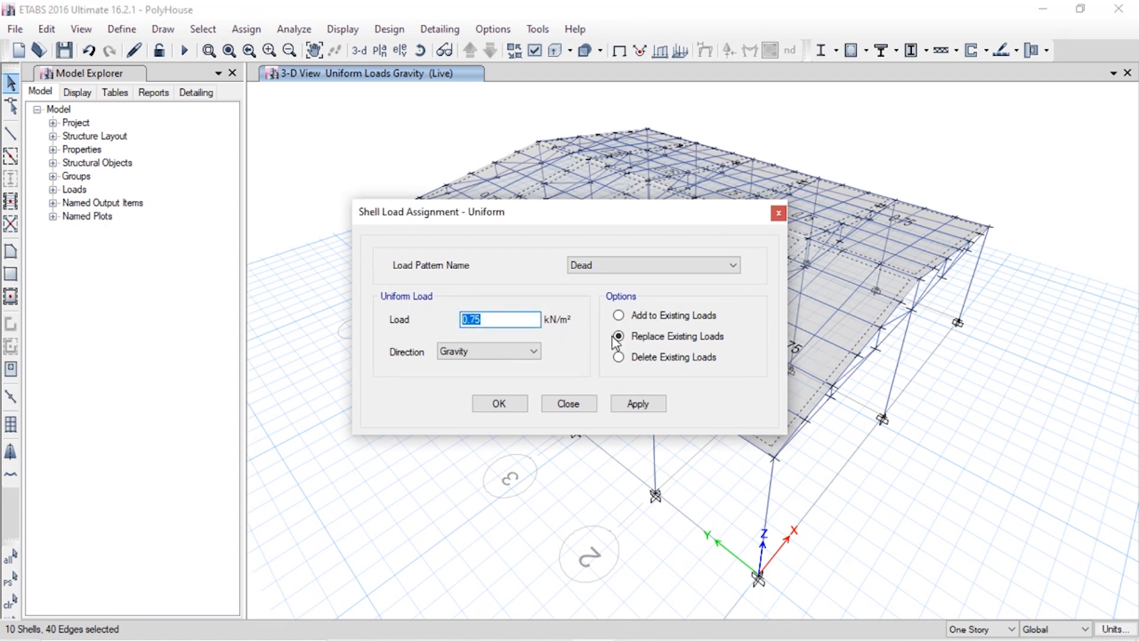
pyautogui.click(638, 405)
pyautogui.click(547, 404)
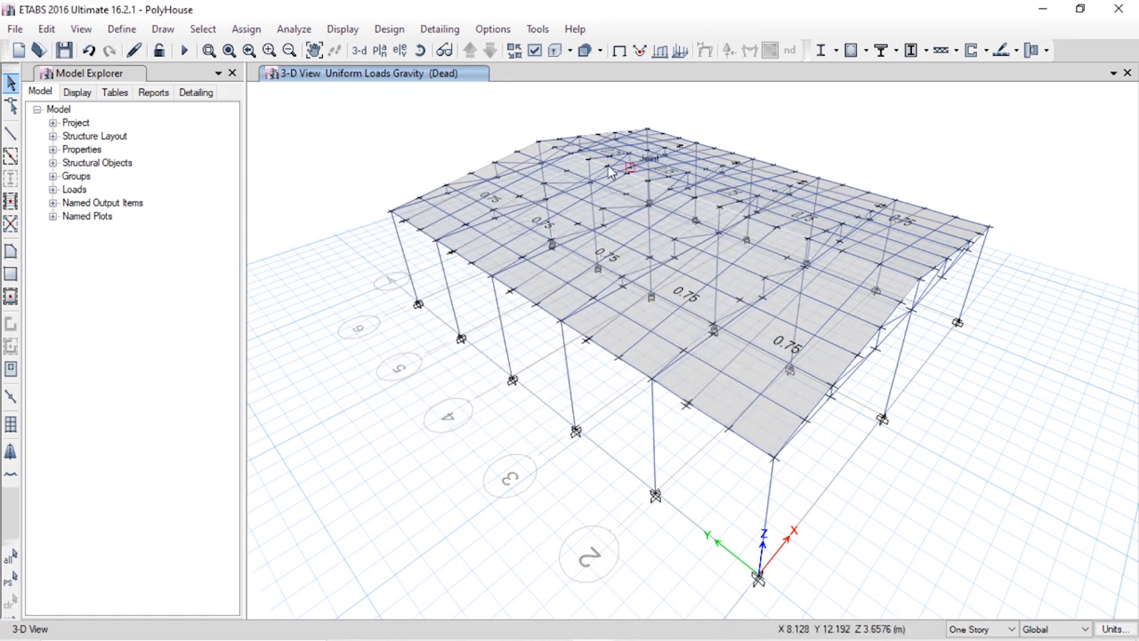
pyautogui.moveTo(975, 314); pyautogui.dragTo(949, 296, button='middle')
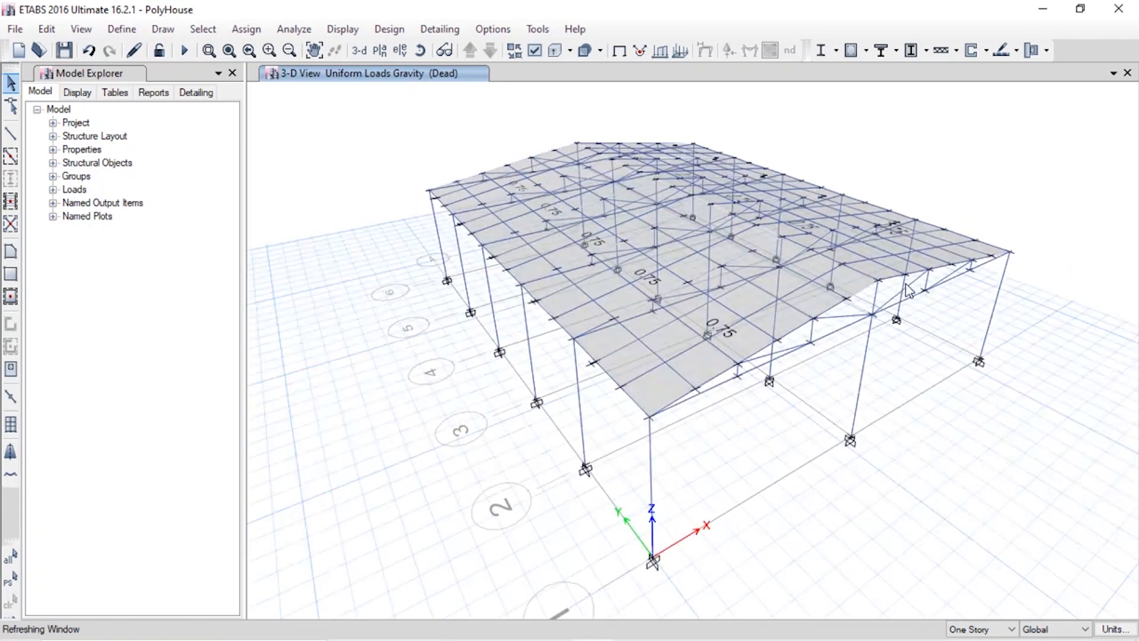
pyautogui.scroll(3, 952, 294)
pyautogui.scroll(-5, 767, 277)
pyautogui.scroll(4, 769, 284)
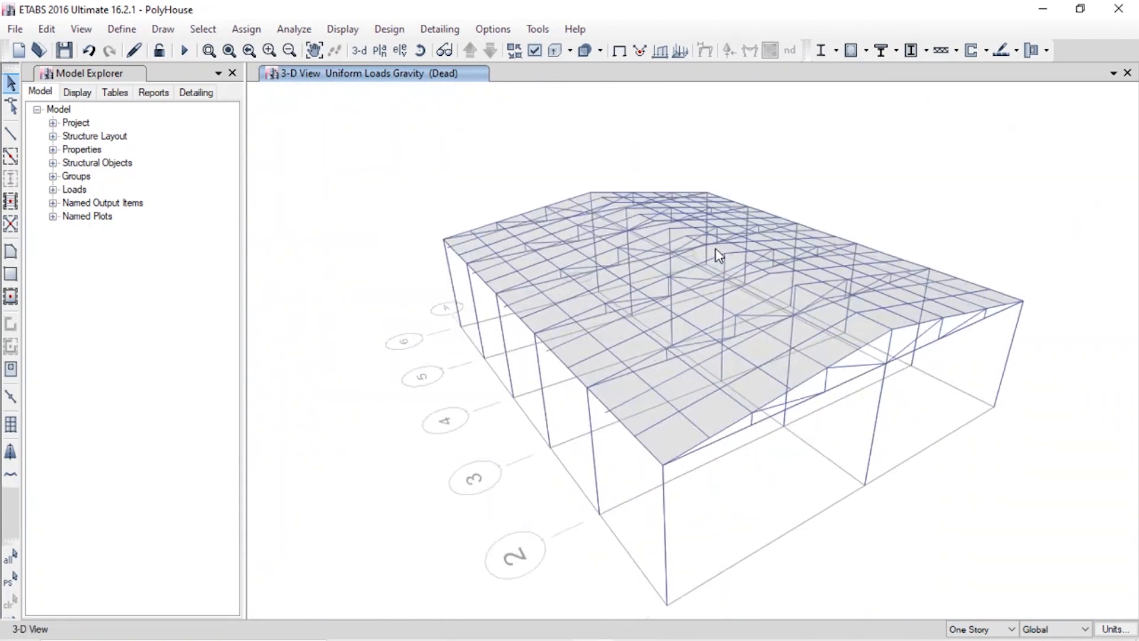
# Step: Set a windward wind pressure coefficient Cp of 0.8 for shells under the Wind-X pattern and try to apply it
pyautogui.click(254, 30)
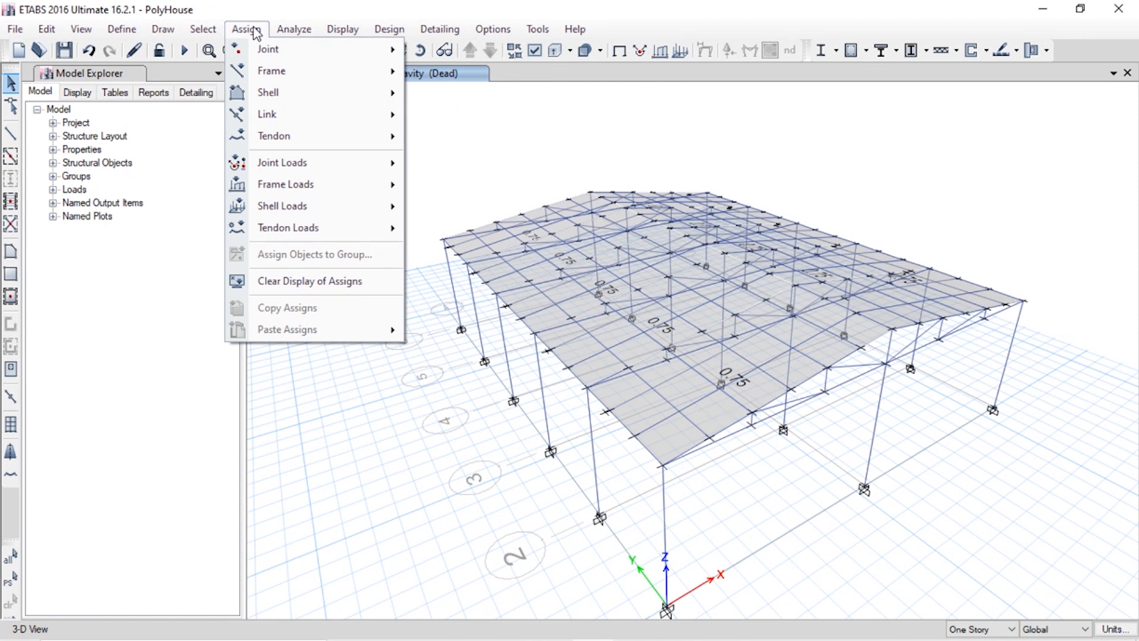
pyautogui.moveTo(217, 31)
pyautogui.moveTo(299, 34)
pyautogui.moveTo(330, 204)
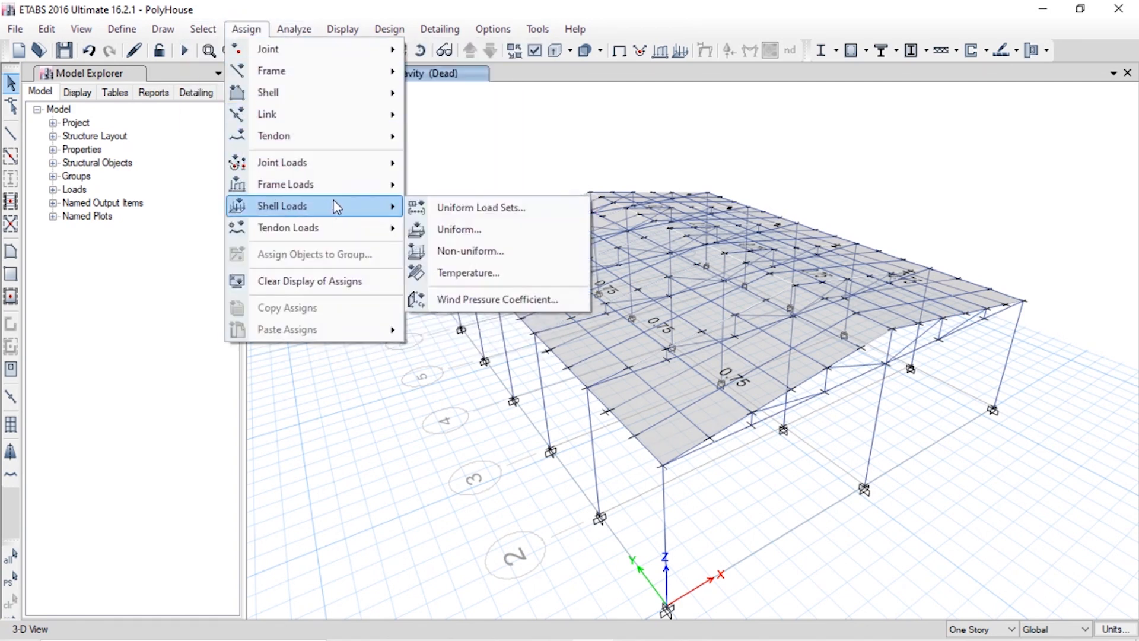
pyautogui.click(509, 303)
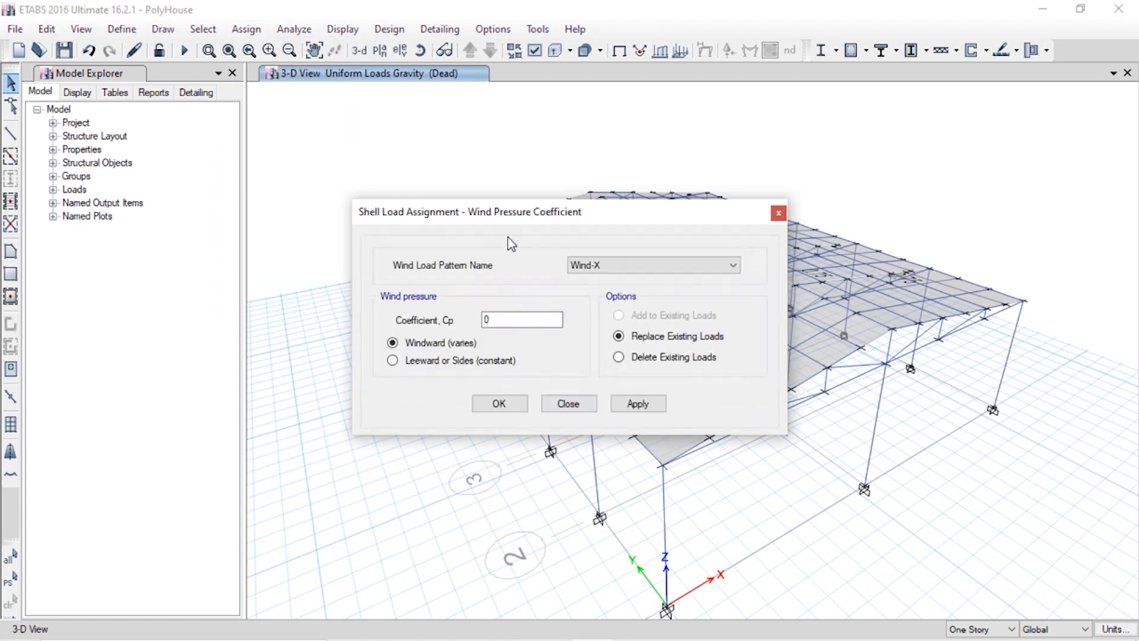
pyautogui.moveTo(515, 224); pyautogui.dragTo(439, 168)
pyautogui.doubleClick(437, 263)
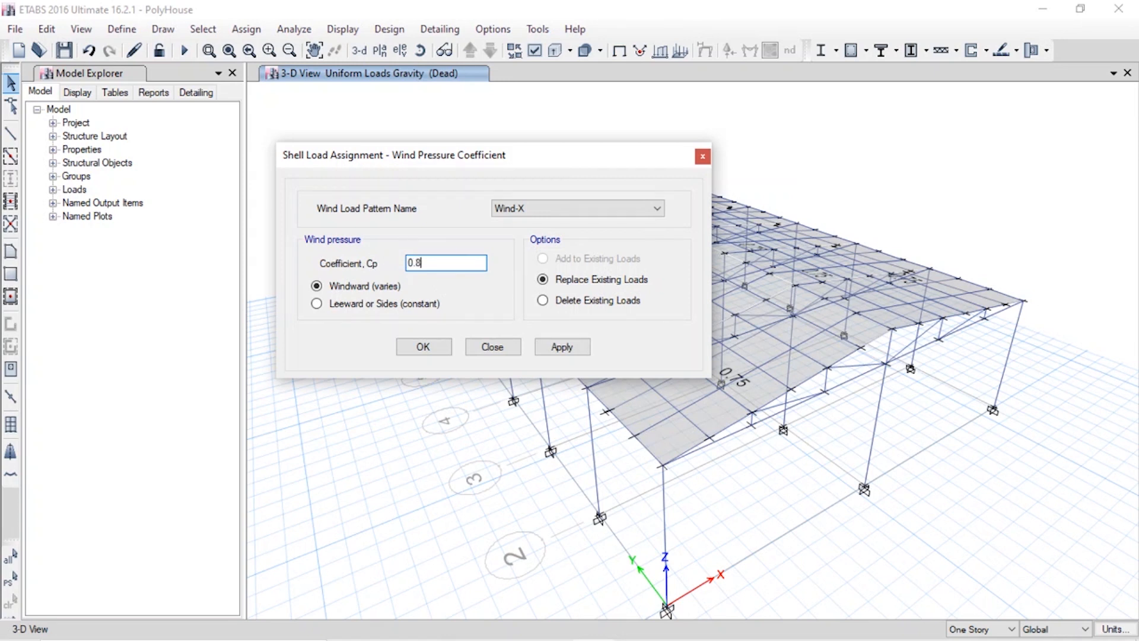
pyautogui.click(408, 308)
pyautogui.click(381, 286)
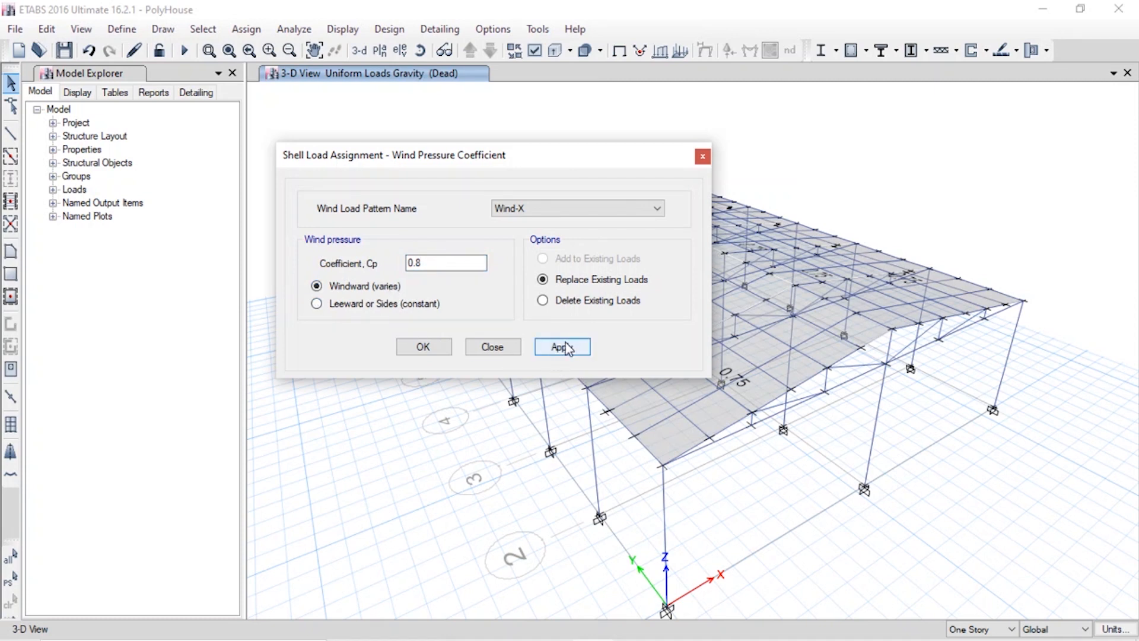
pyautogui.click(563, 347)
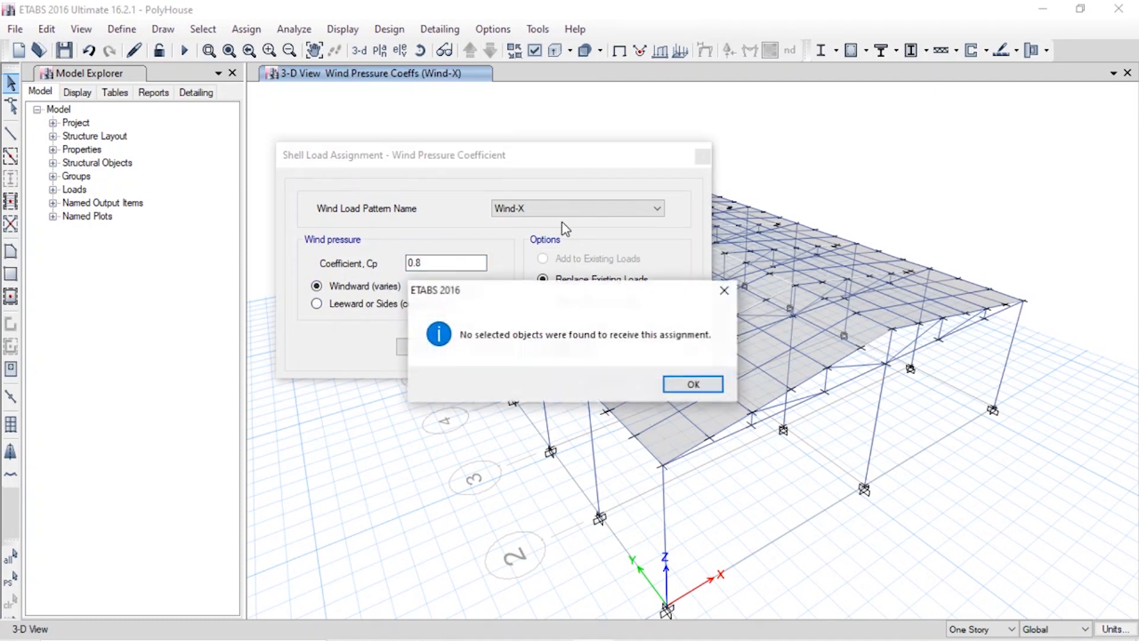
pyautogui.click(691, 388)
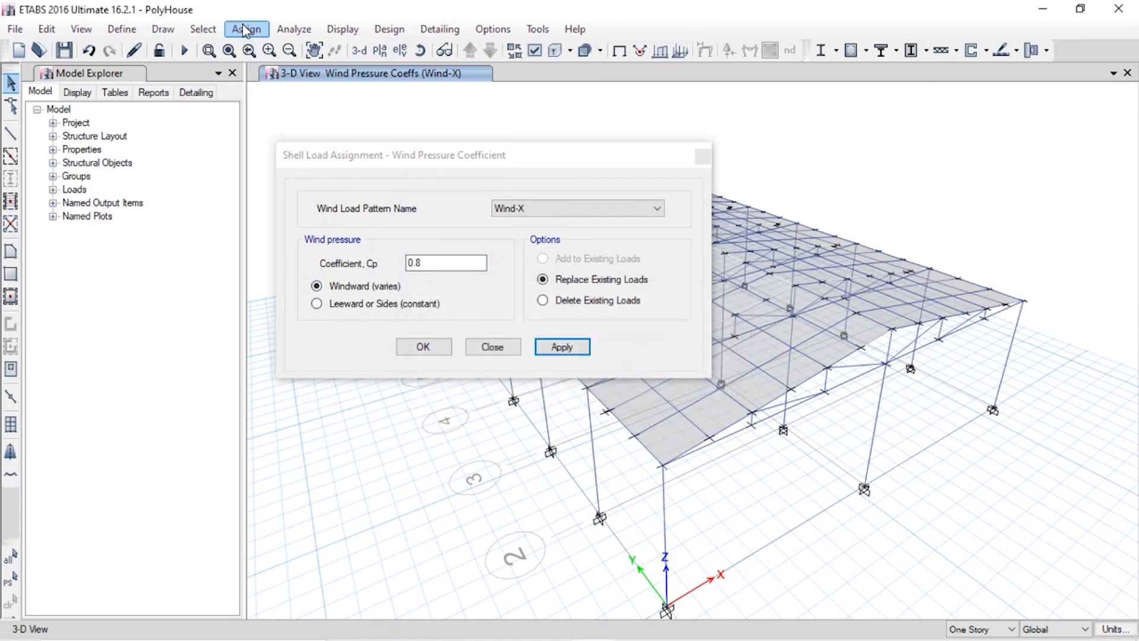
# Step: Select all floors by object type and apply the 0.8 windward pressure coefficient to them under Wind-X
pyautogui.click(205, 31)
pyautogui.moveTo(228, 50)
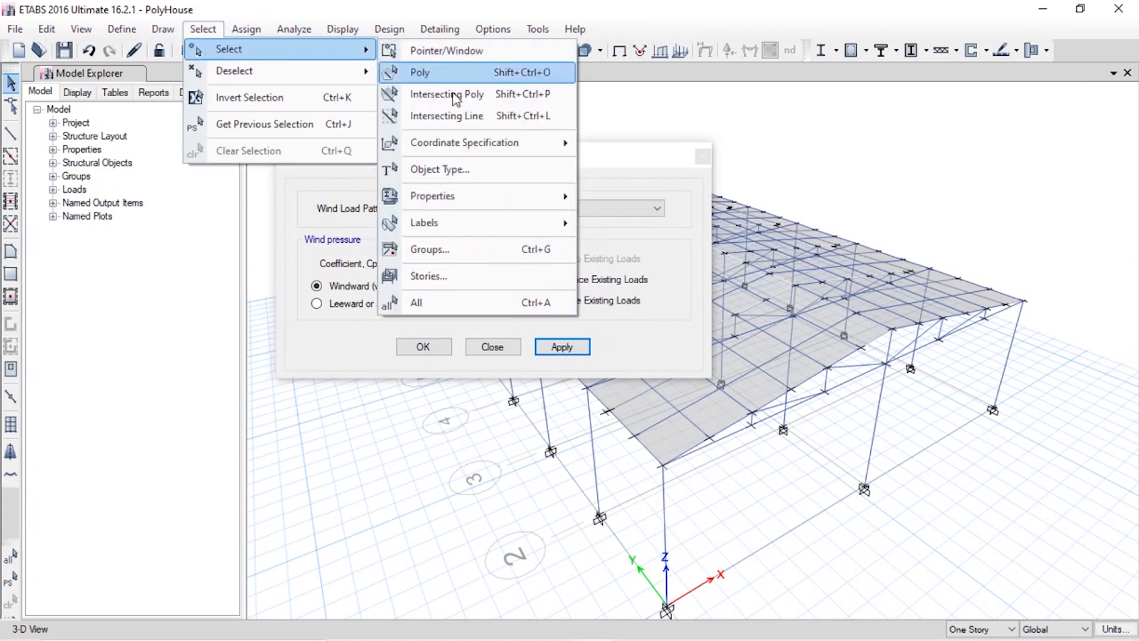
pyautogui.click(445, 170)
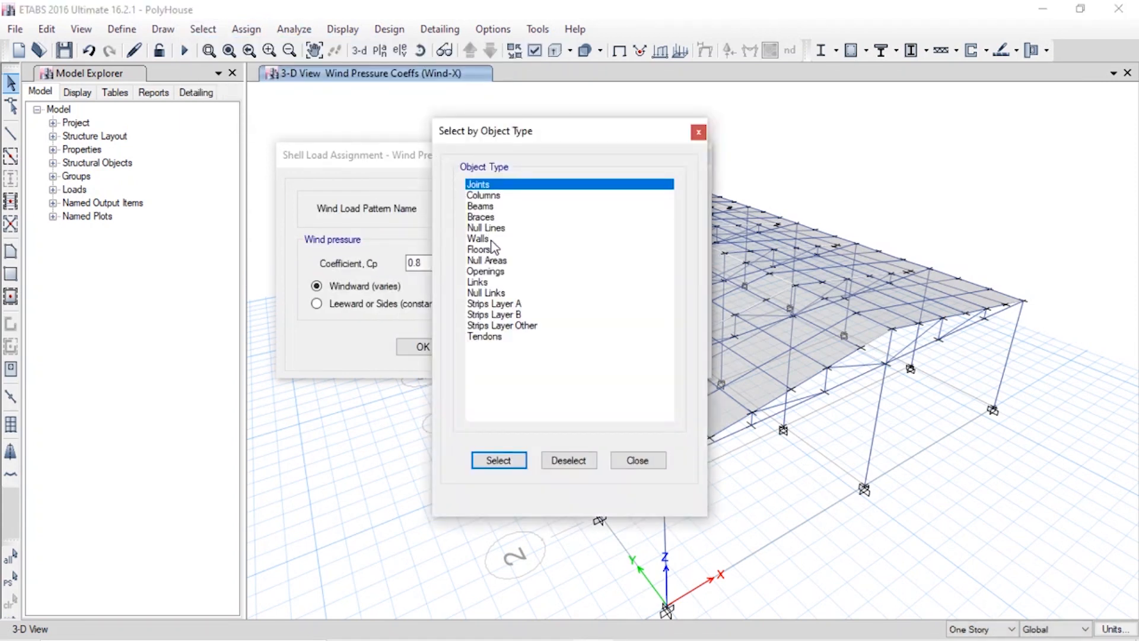
pyautogui.click(491, 239)
pyautogui.click(495, 250)
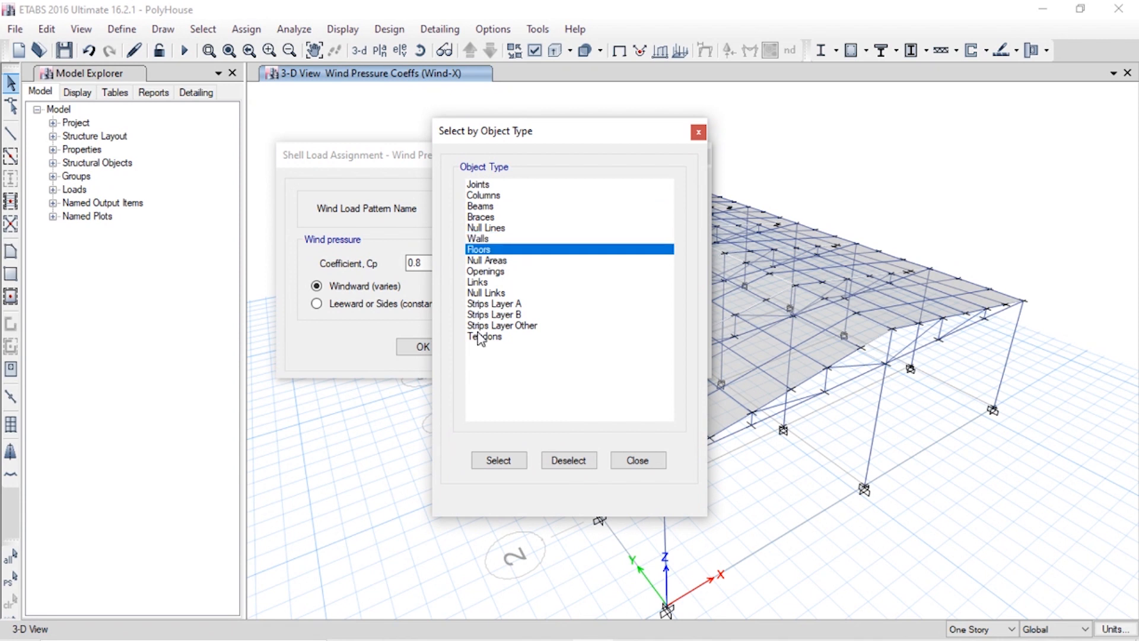
pyautogui.click(489, 466)
pyautogui.click(634, 463)
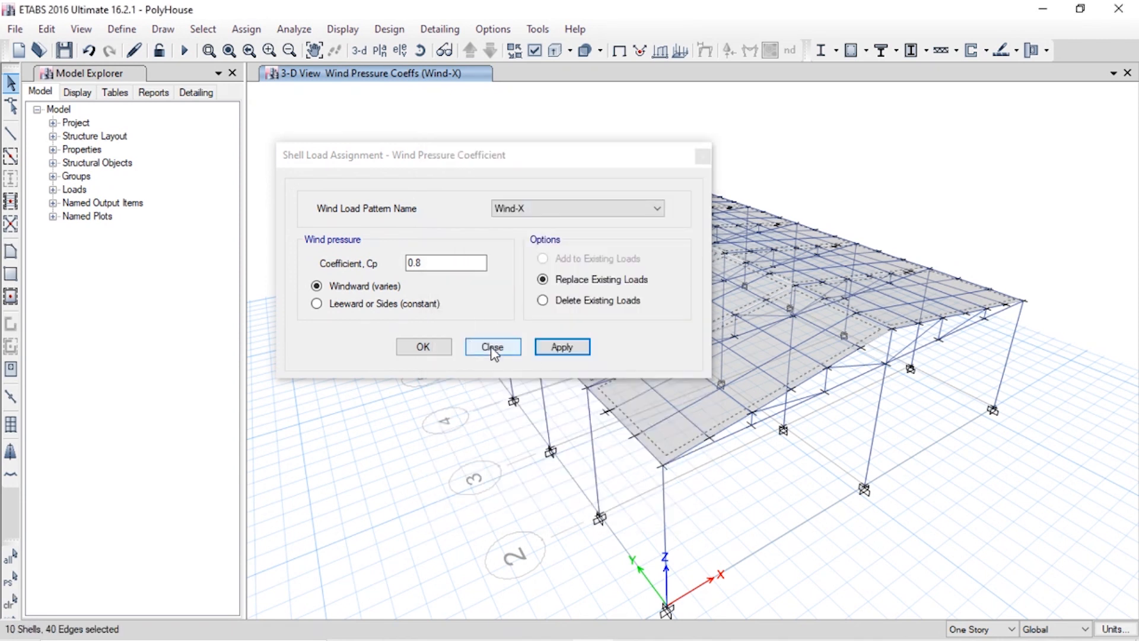
pyautogui.click(578, 348)
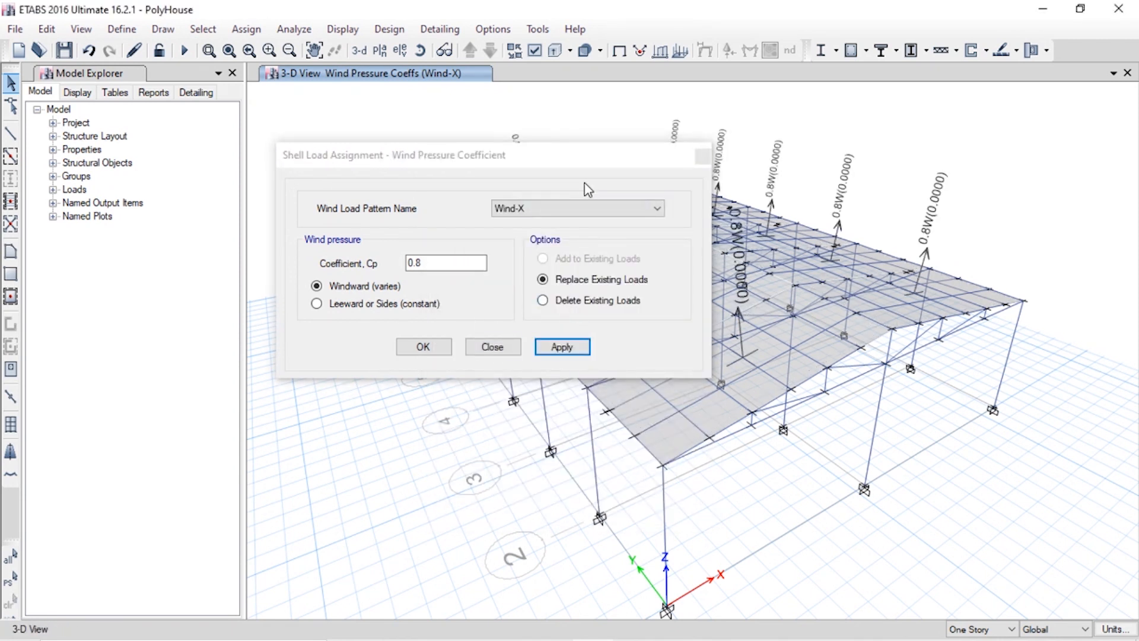
# Step: Switch the wind pressure coefficient assignment to the Wind-Y load pattern, keeping a windward Cp of 0.8
pyautogui.click(584, 207)
pyautogui.click(583, 232)
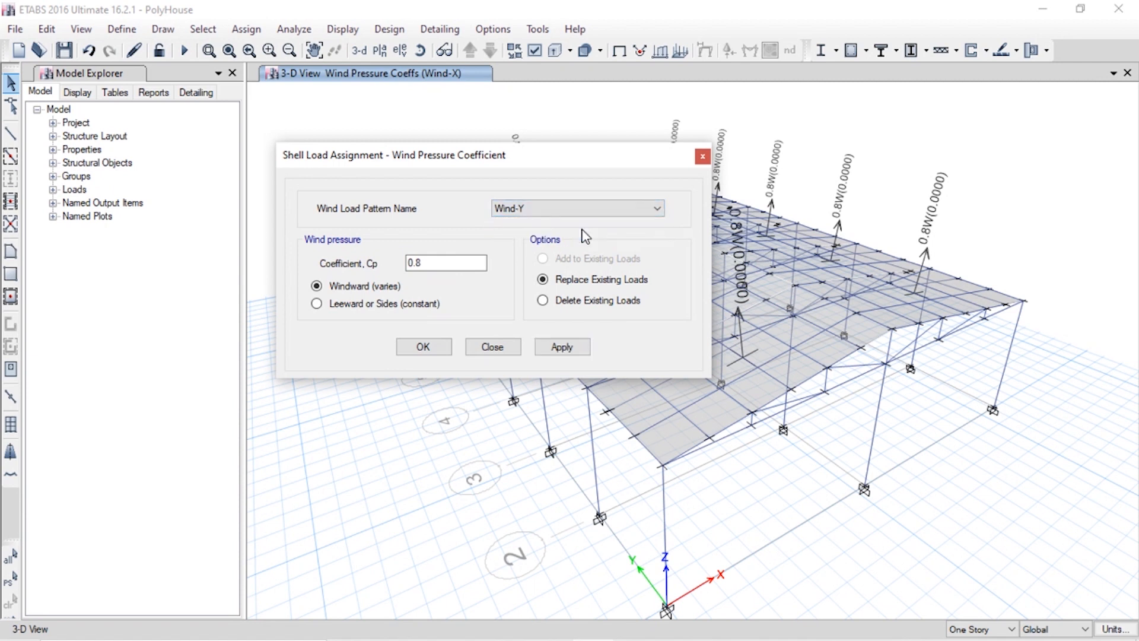
pyautogui.click(467, 263)
pyautogui.click(467, 263)
pyautogui.click(553, 348)
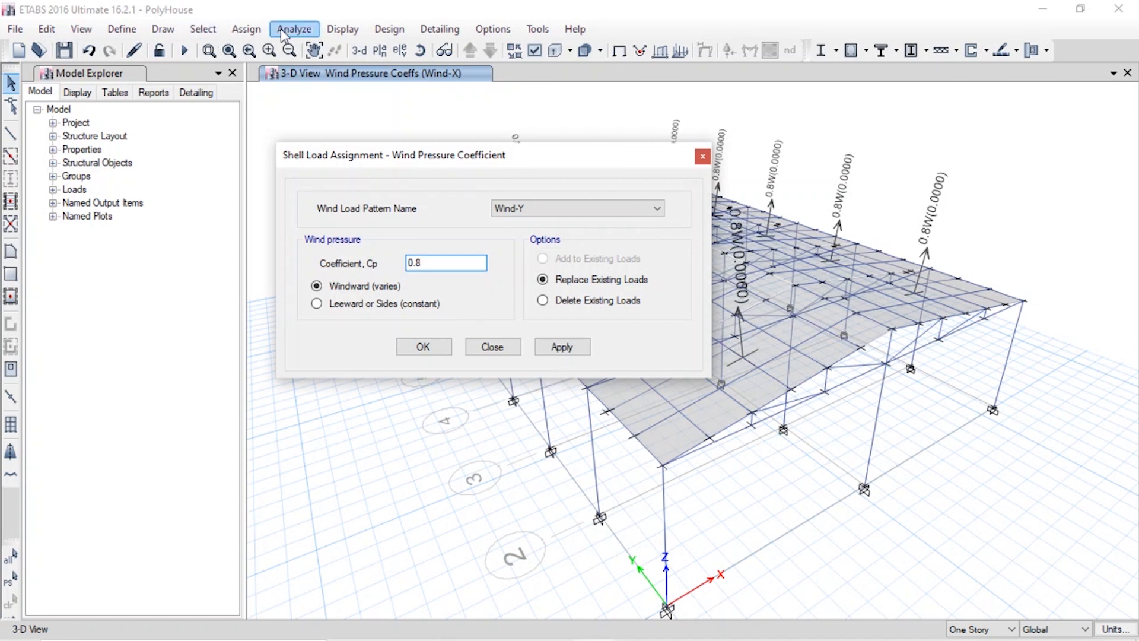
pyautogui.click(246, 29)
pyautogui.moveTo(272, 76)
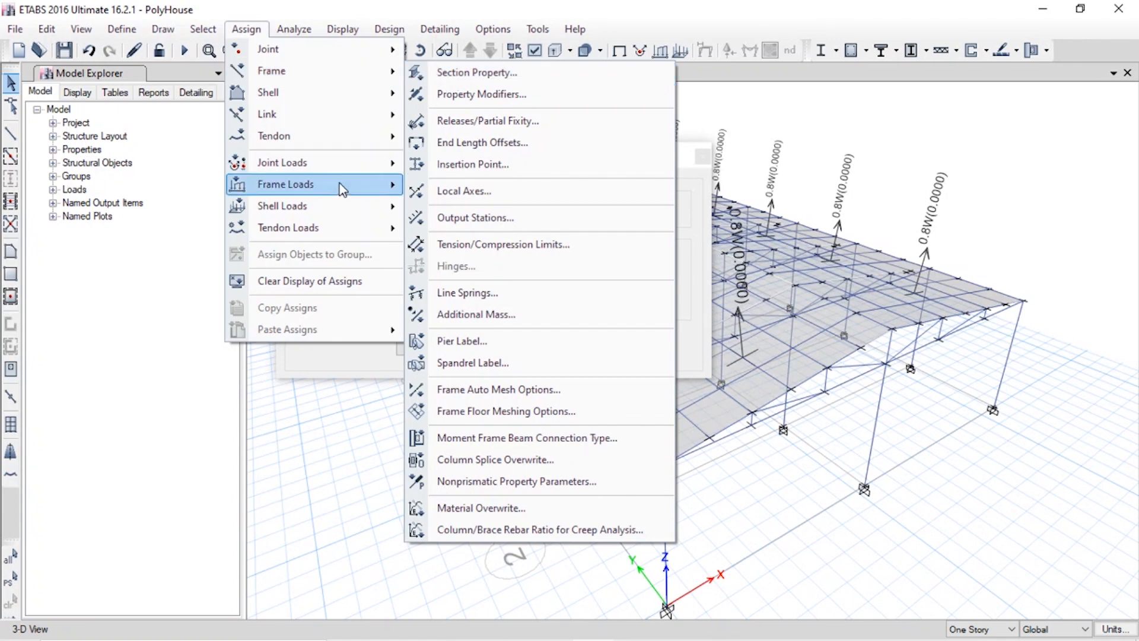
pyautogui.click(203, 30)
pyautogui.moveTo(279, 49)
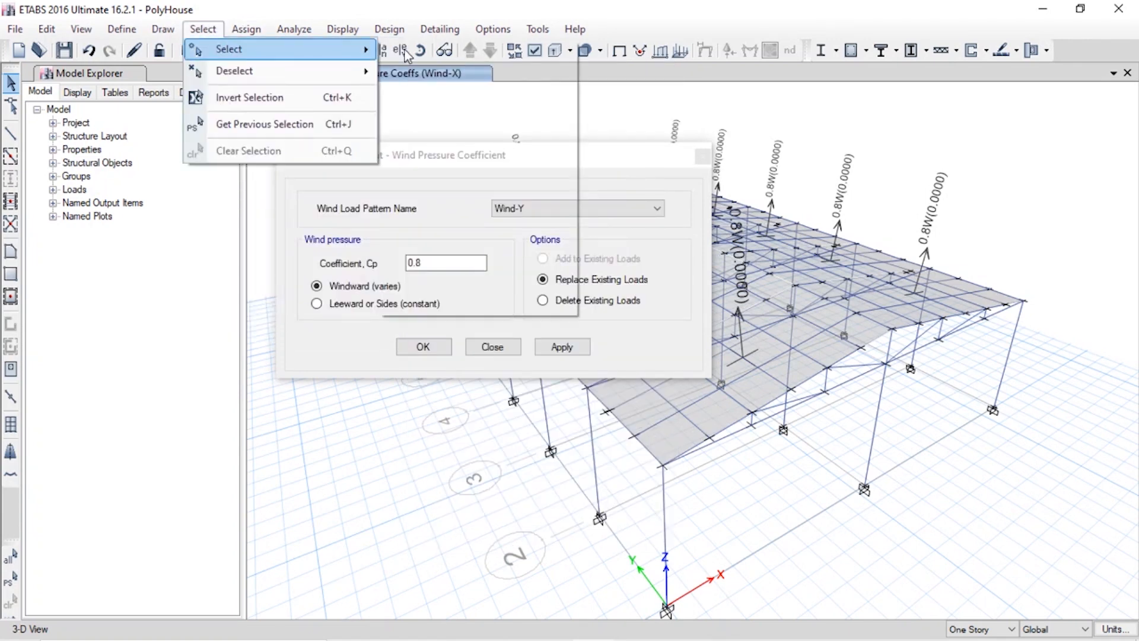
pyautogui.moveTo(493, 189)
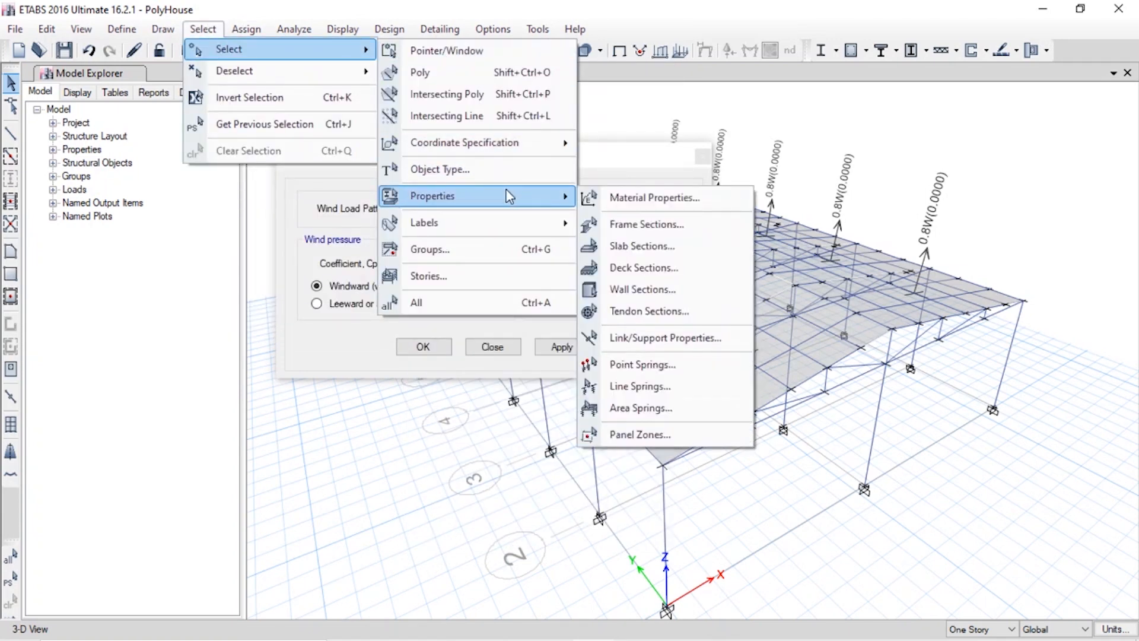
pyautogui.click(652, 224)
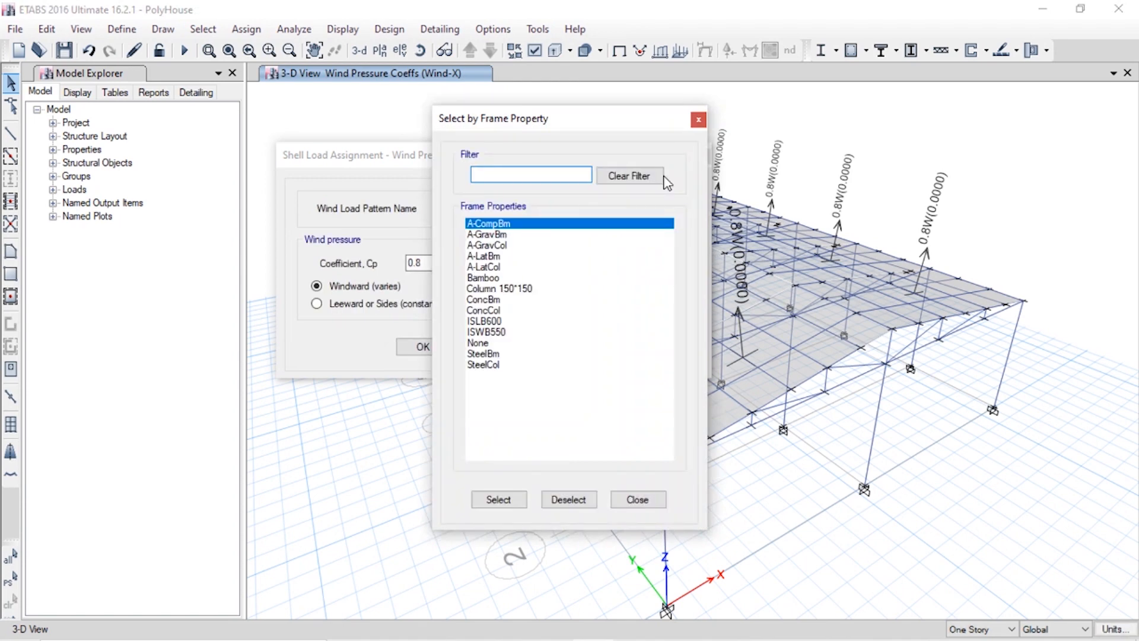
pyautogui.click(698, 120)
# Step: Select all floors by object type for the Wind-Y pressure coefficient assignment
pyautogui.click(246, 30)
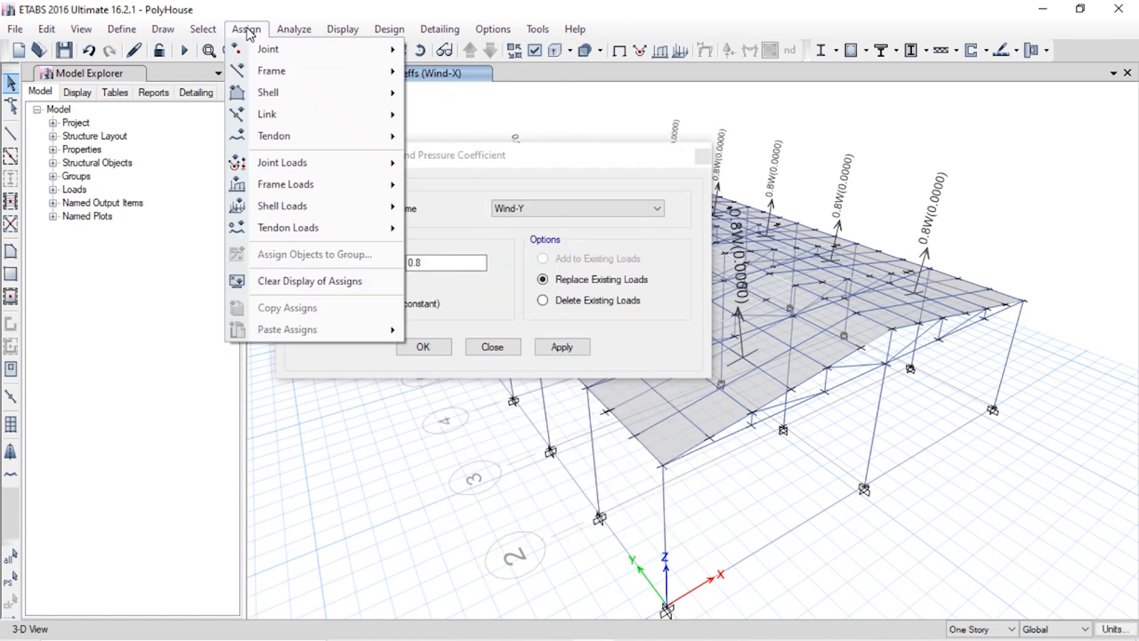
pyautogui.moveTo(203, 29)
pyautogui.moveTo(225, 48)
pyautogui.click(461, 169)
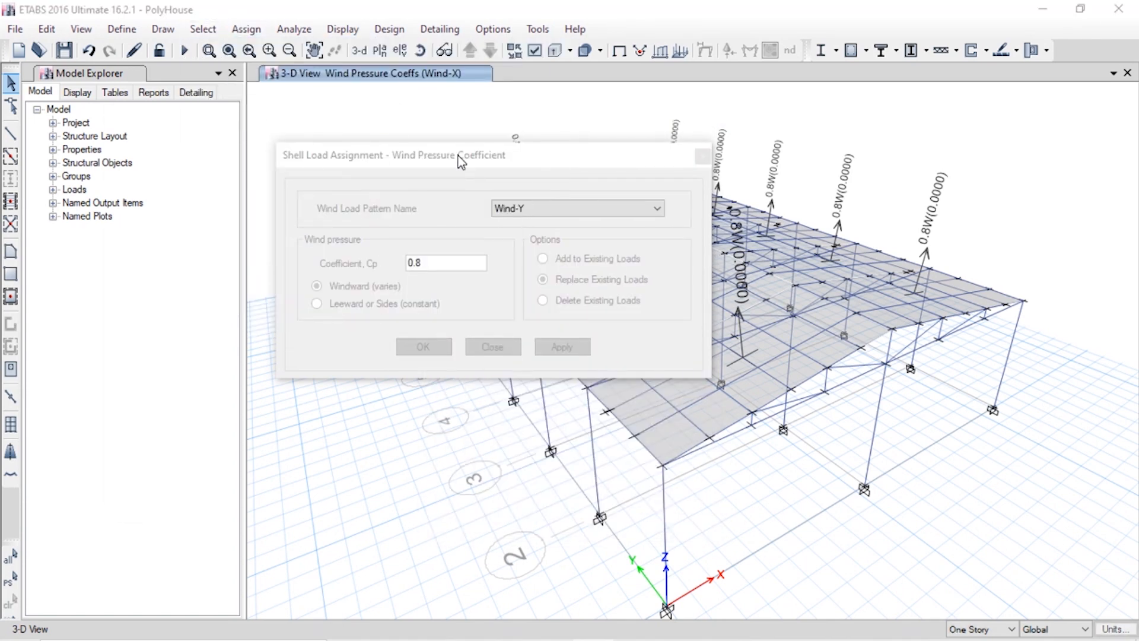
pyautogui.click(492, 249)
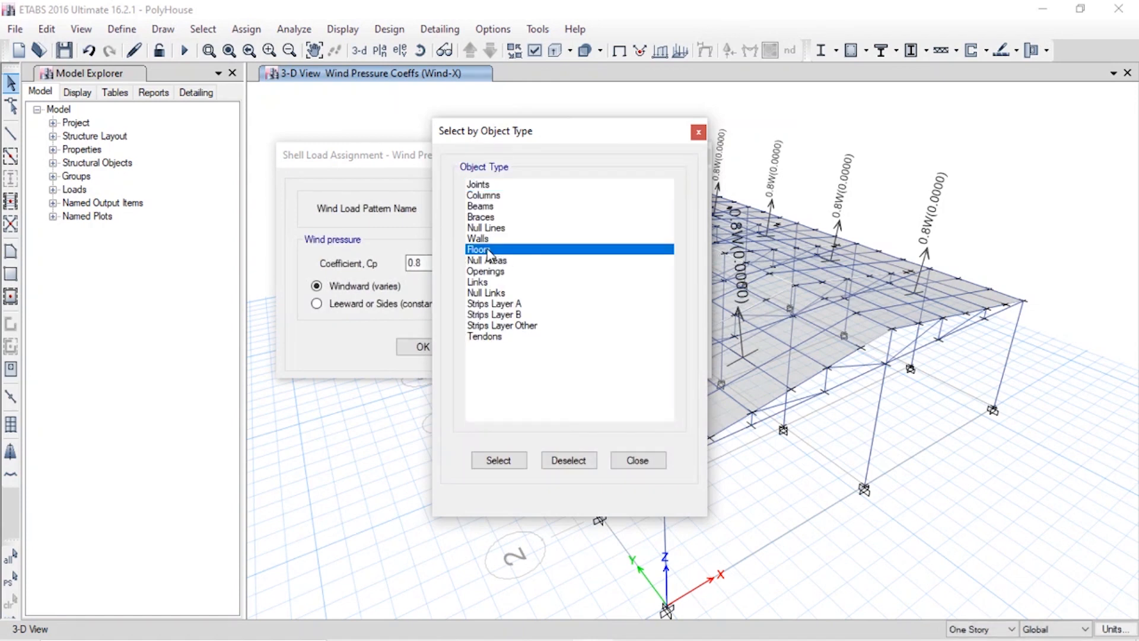
pyautogui.click(499, 460)
pyautogui.click(638, 460)
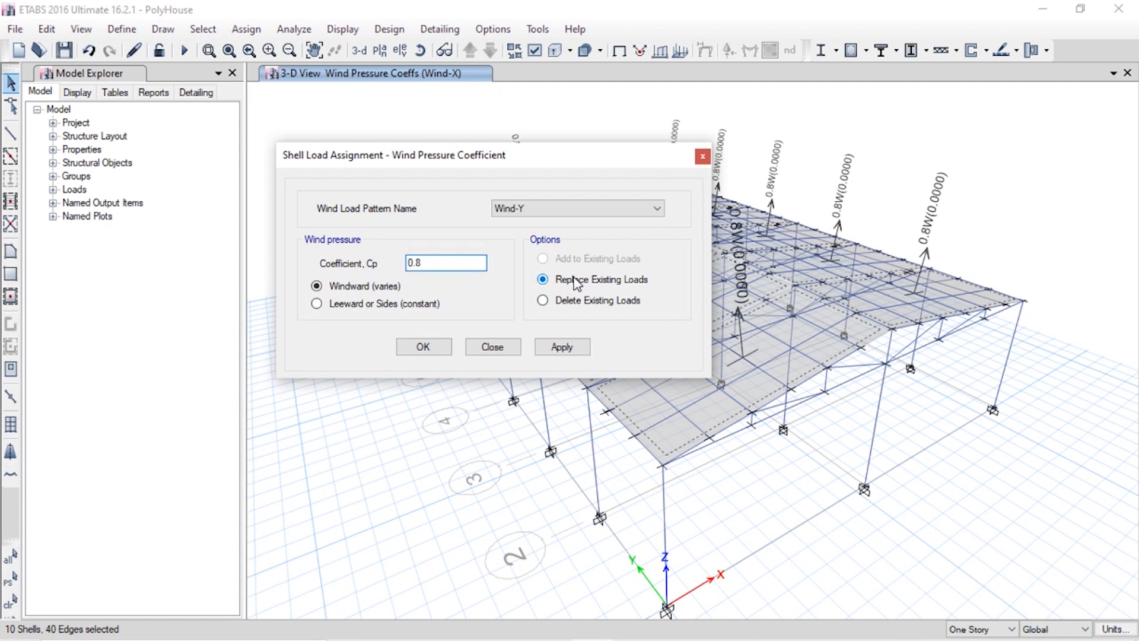
# Step: Set the windward coefficient Cp to -0.8 and apply it to the selected floors under Wind-Y, replacing existing loads
pyautogui.write('-')
pyautogui.click(573, 349)
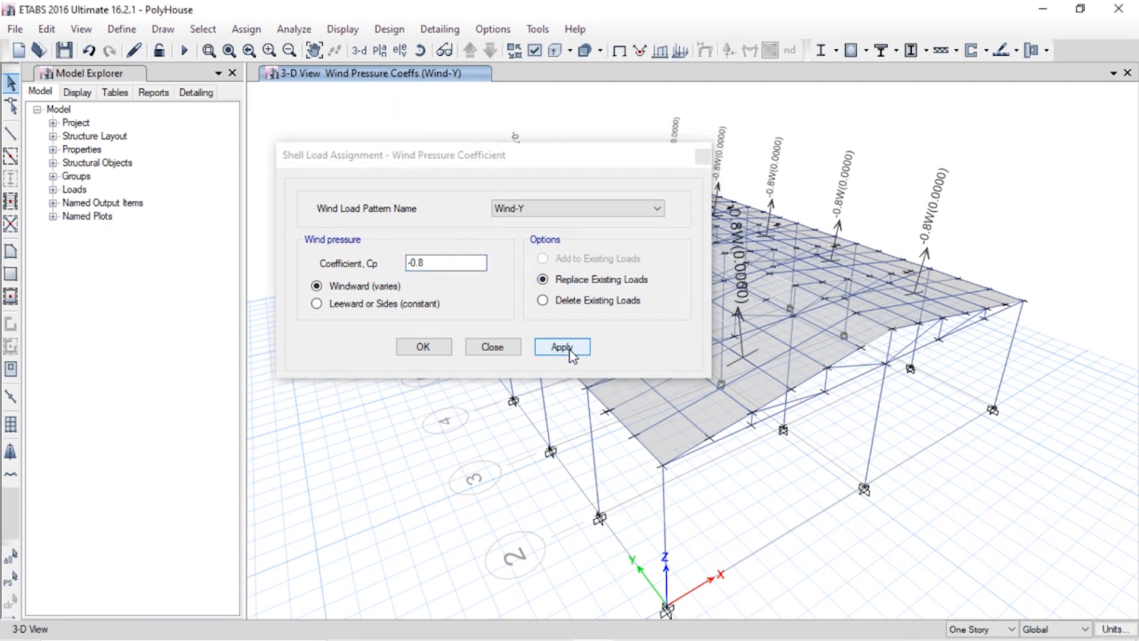
pyautogui.click(493, 347)
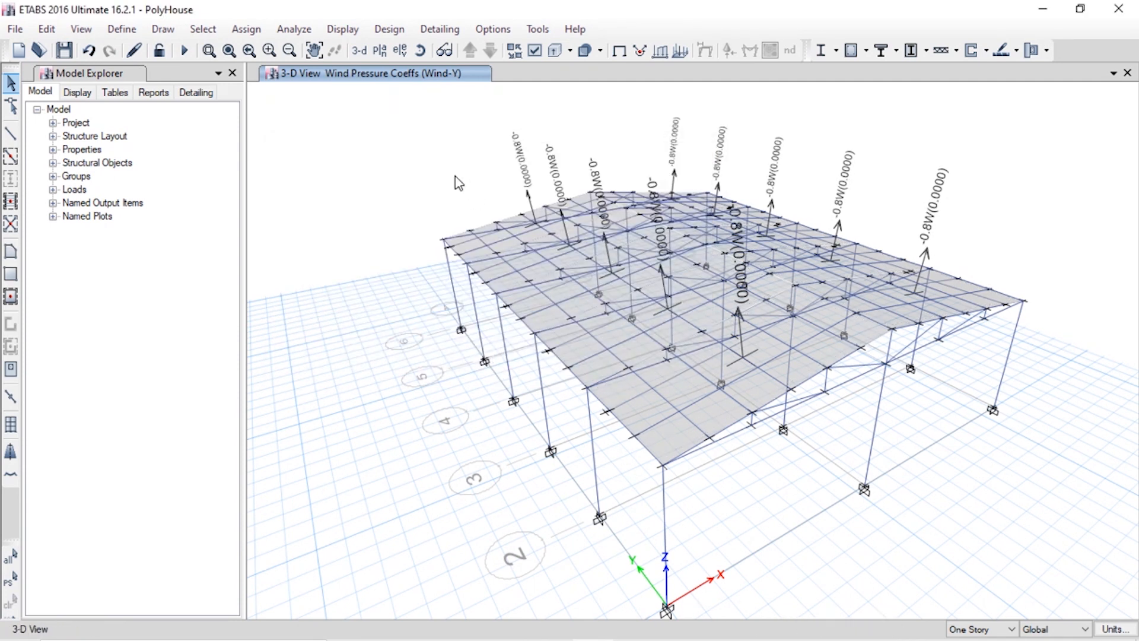
# Step: Save the model and run Check Model with all joint, frame, shell and other checks plus the trim-or-extend fix enabled
pyautogui.keyDown('shift'); pyautogui.moveTo(466, 125); pyautogui.dragTo(664, 368, button='middle'); pyautogui.keyUp('shift')
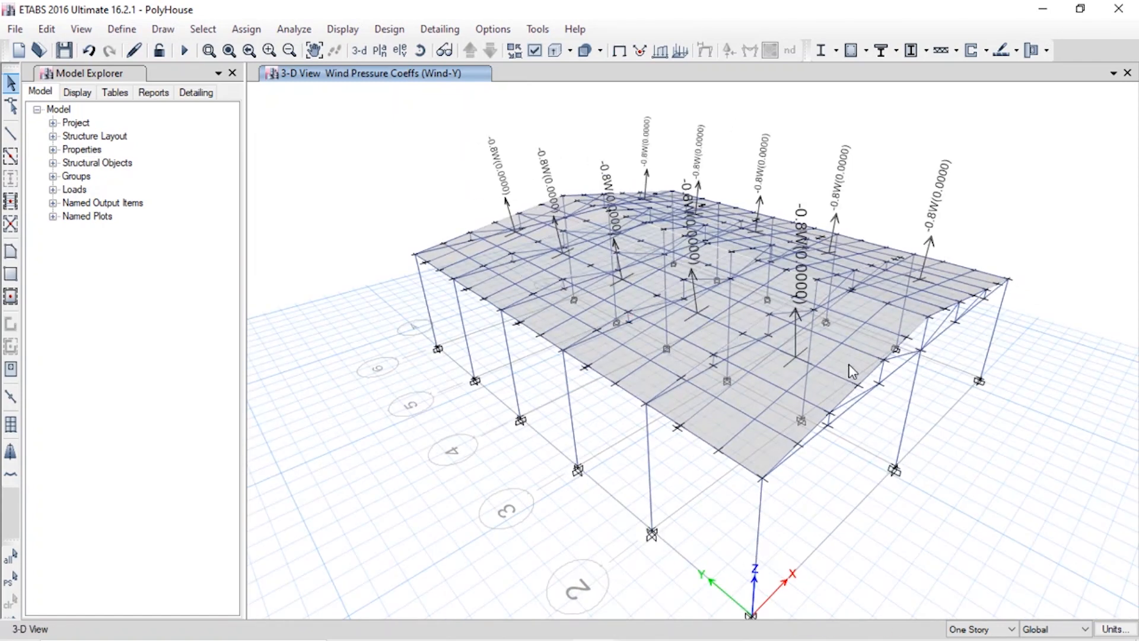
pyautogui.keyDown('shift'); pyautogui.moveTo(1031, 265); pyautogui.dragTo(962, 259, button='middle'); pyautogui.keyUp('shift')
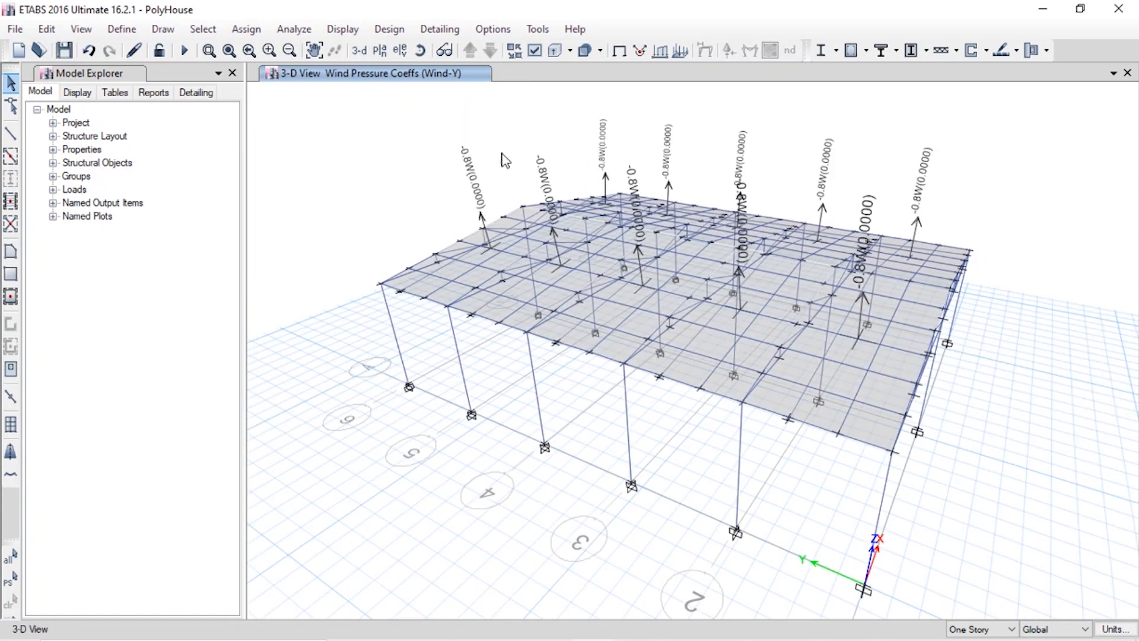
pyautogui.click(295, 30)
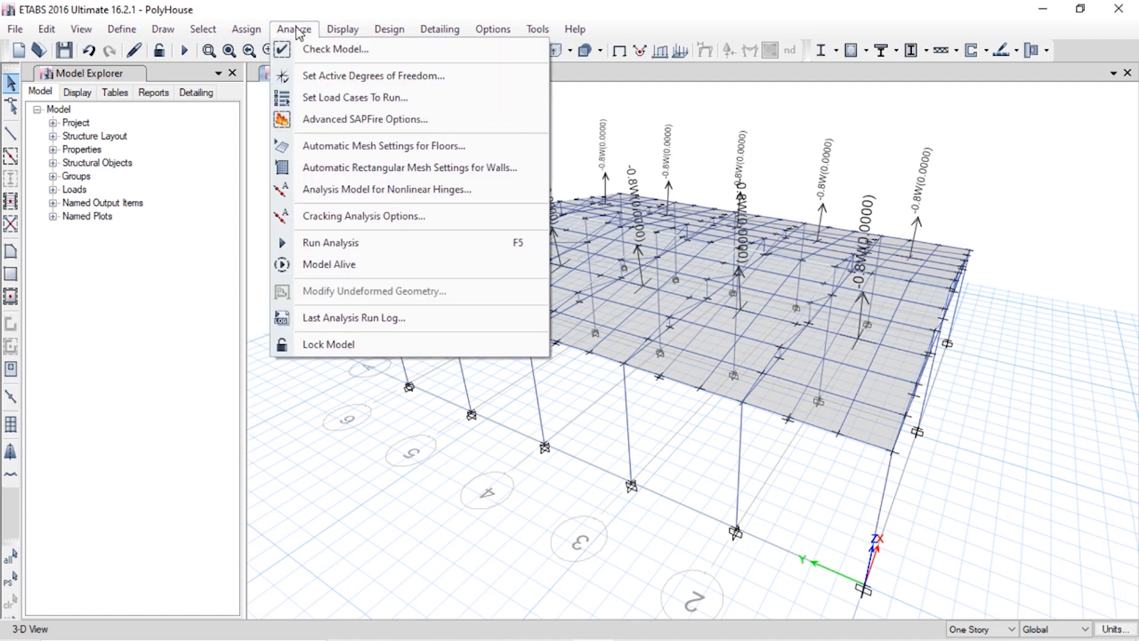
pyautogui.click(254, 179)
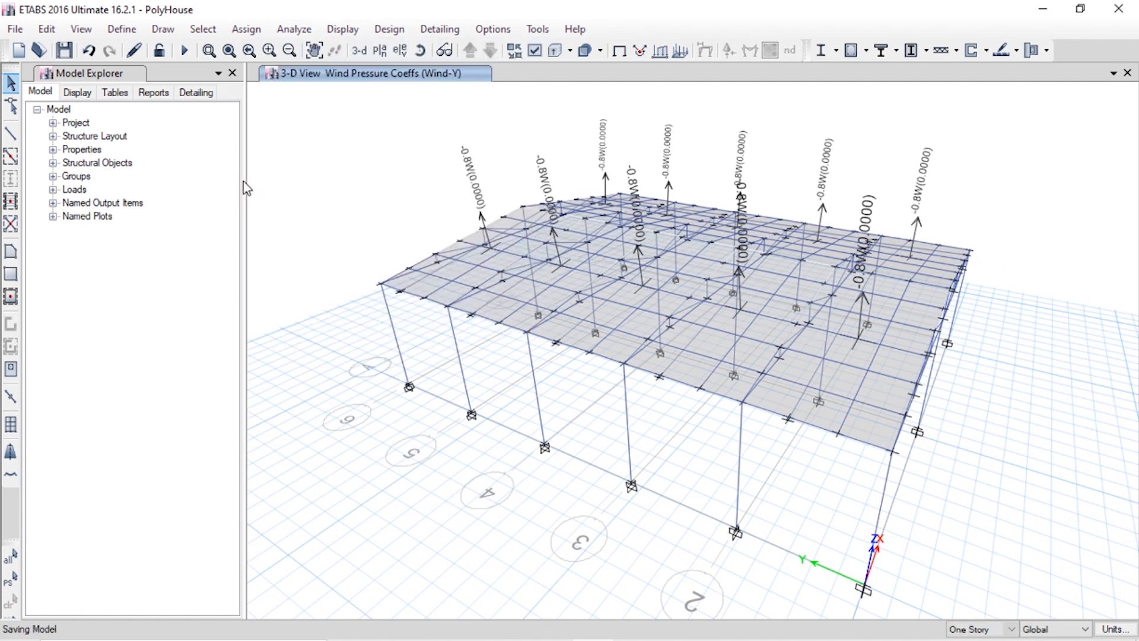
pyautogui.click(288, 31)
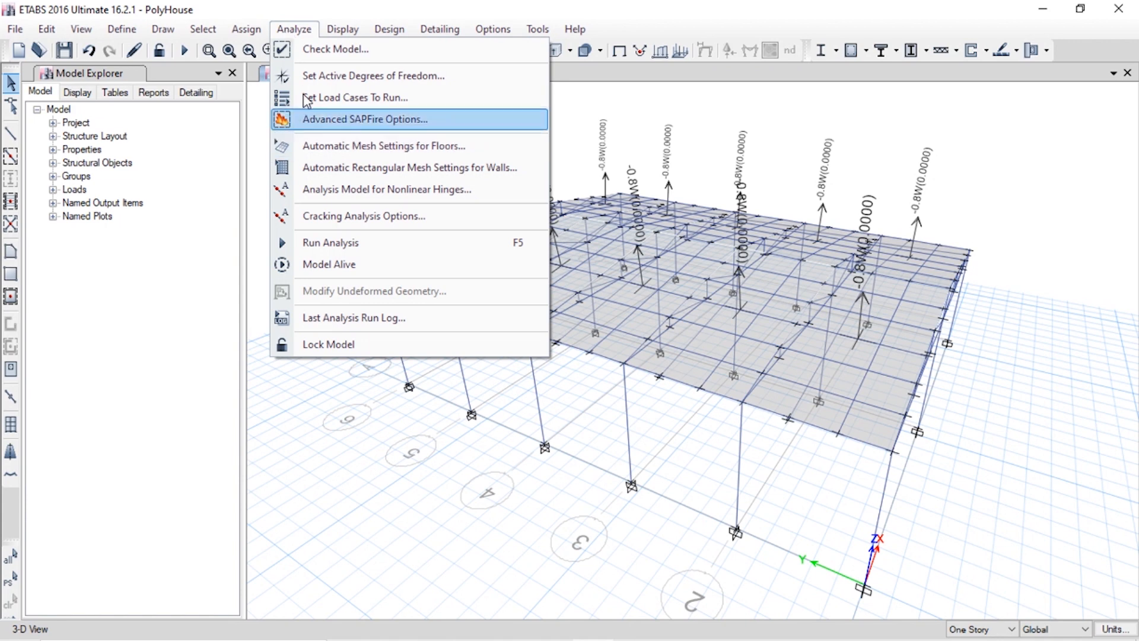
pyautogui.click(312, 51)
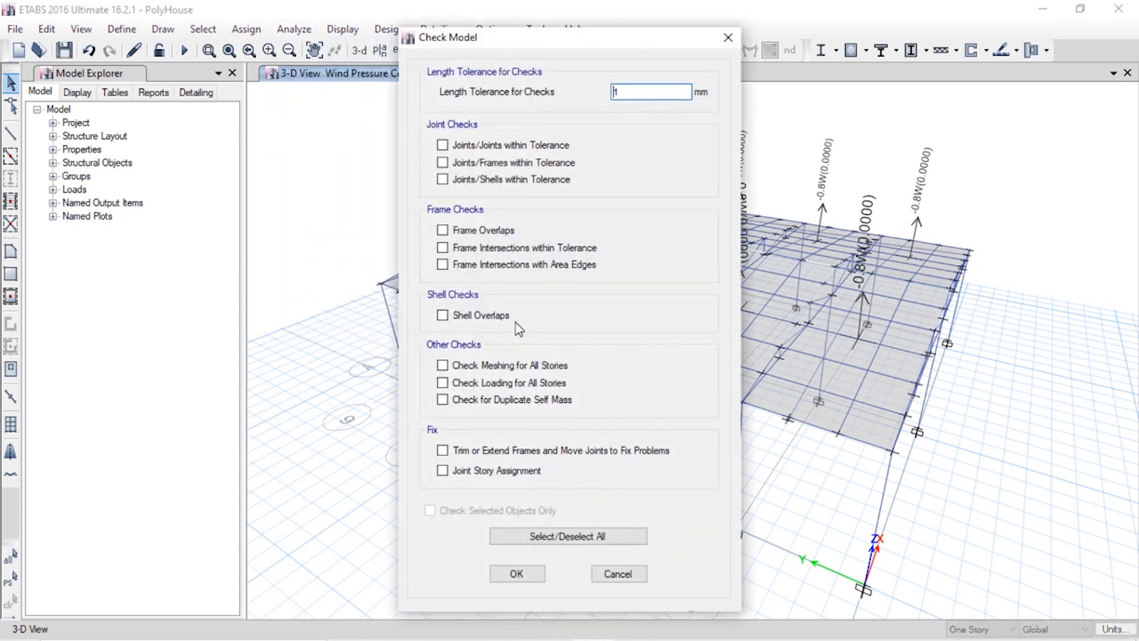
pyautogui.click(528, 536)
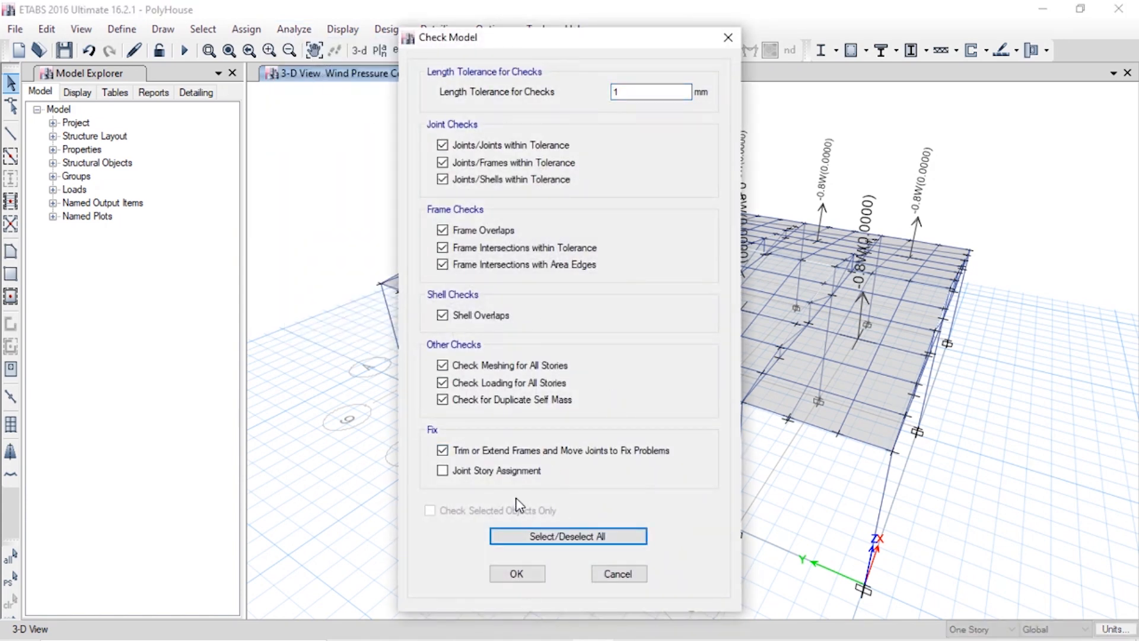
pyautogui.click(517, 573)
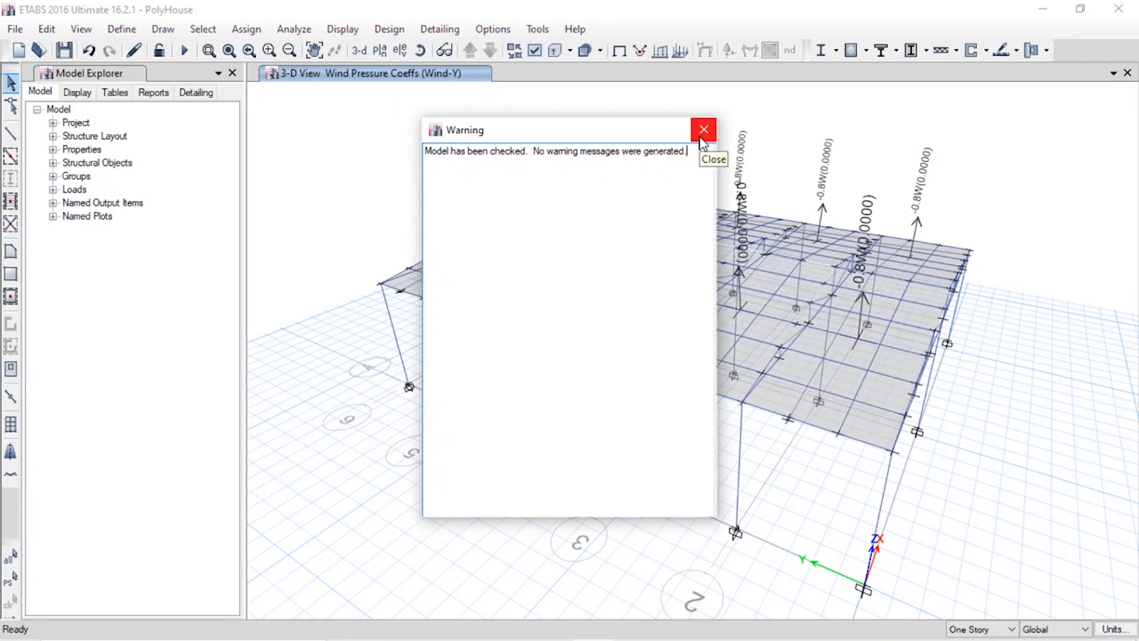
pyautogui.click(701, 139)
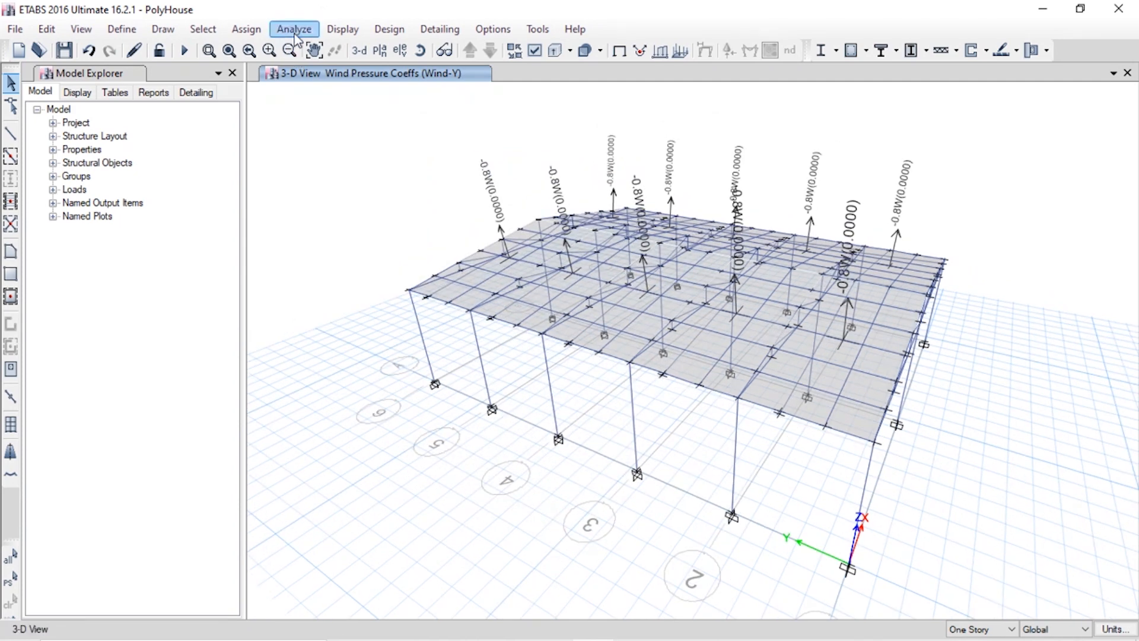
# Step: Run the structural analysis of the model
pyautogui.click(293, 29)
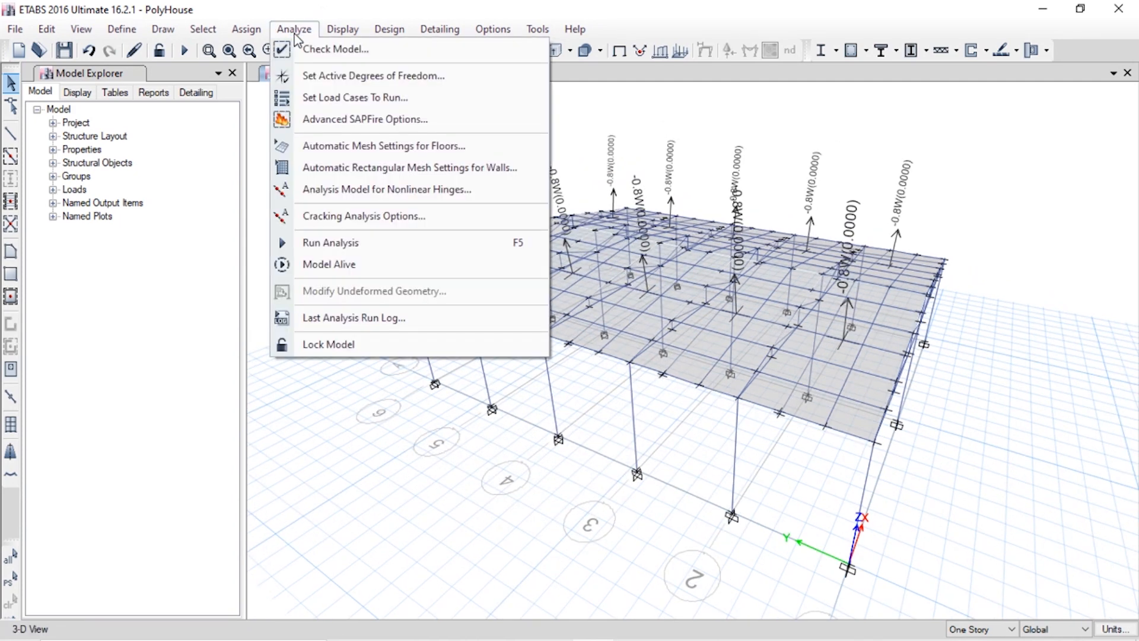
pyautogui.click(369, 244)
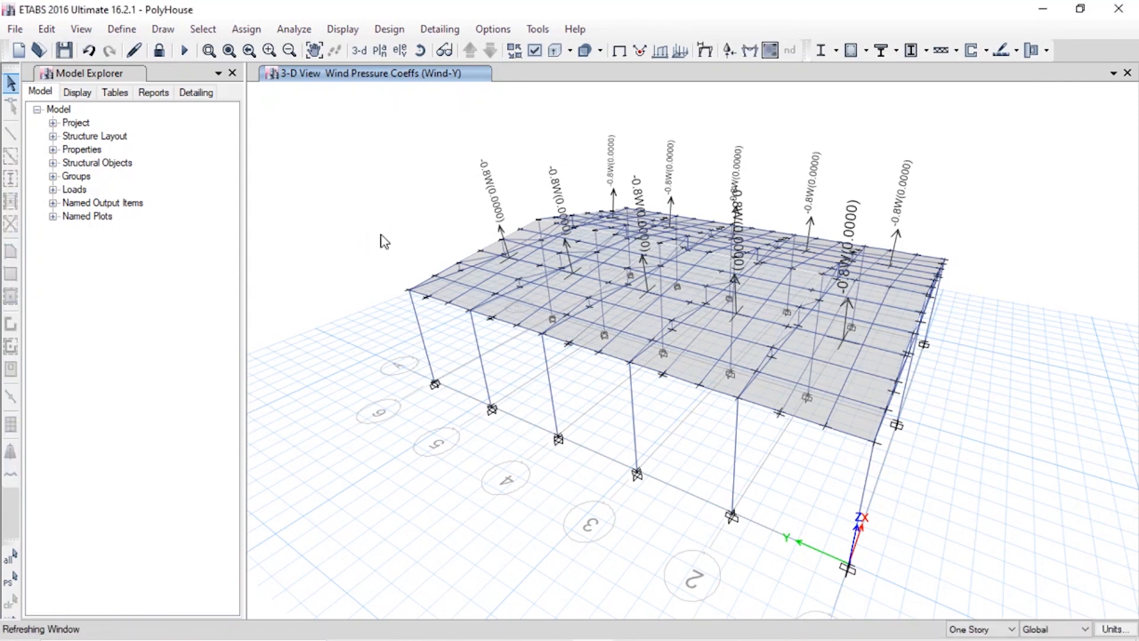
pyautogui.click(294, 29)
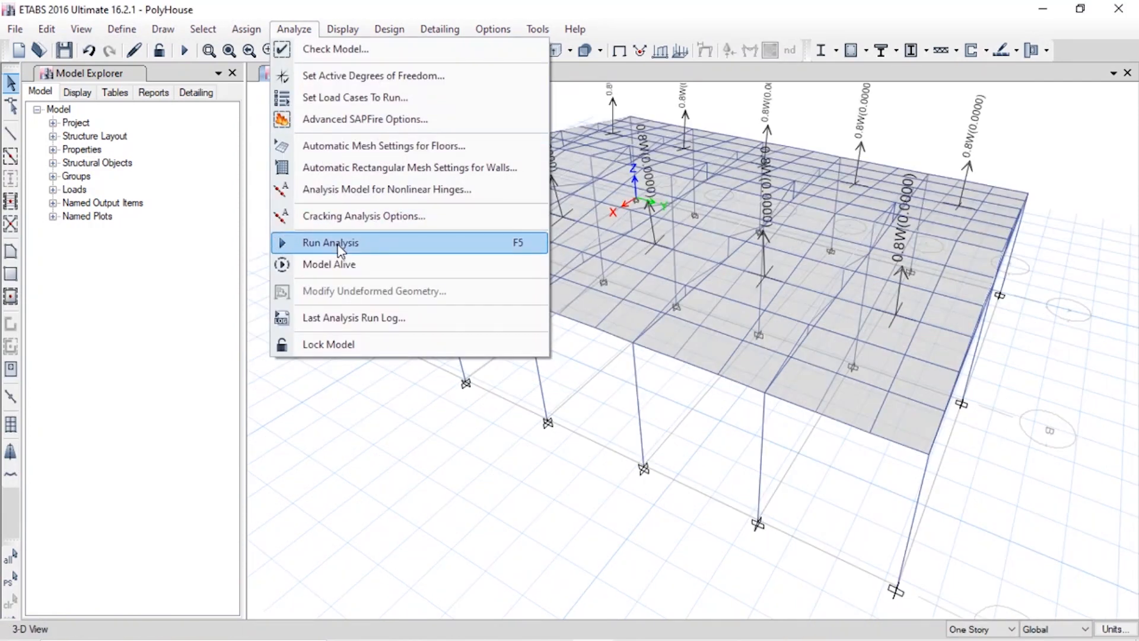
pyautogui.click(339, 243)
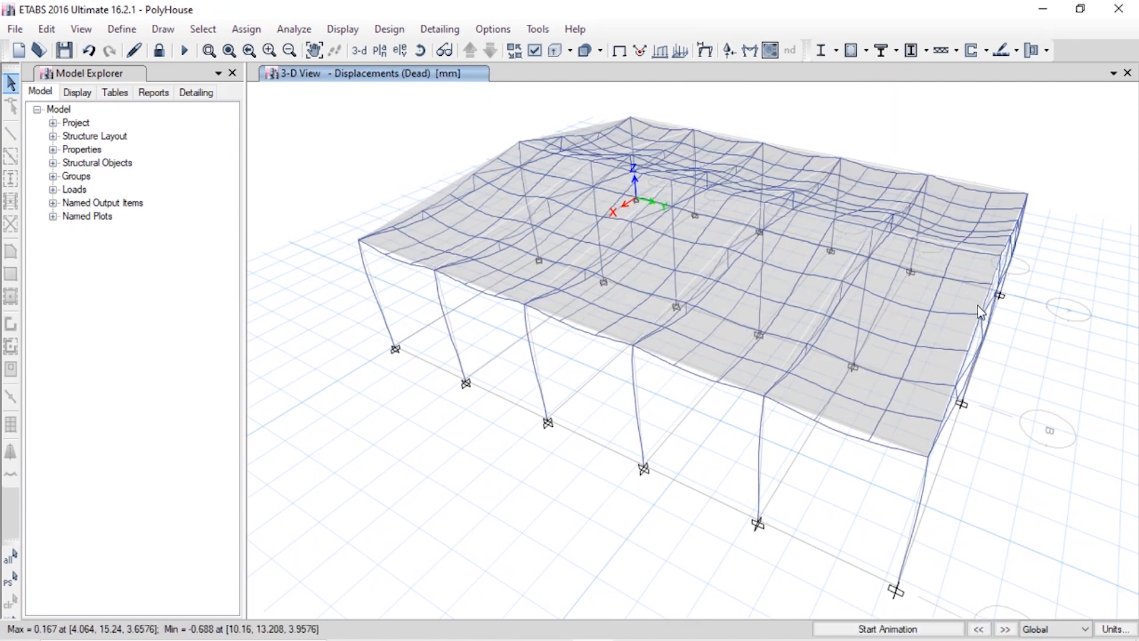
# Step: Examine the Dead load deformed shape of the roof and columns, then play and stop its displacement animation
pyautogui.moveTo(1077, 332); pyautogui.dragTo(1027, 279, button='middle')
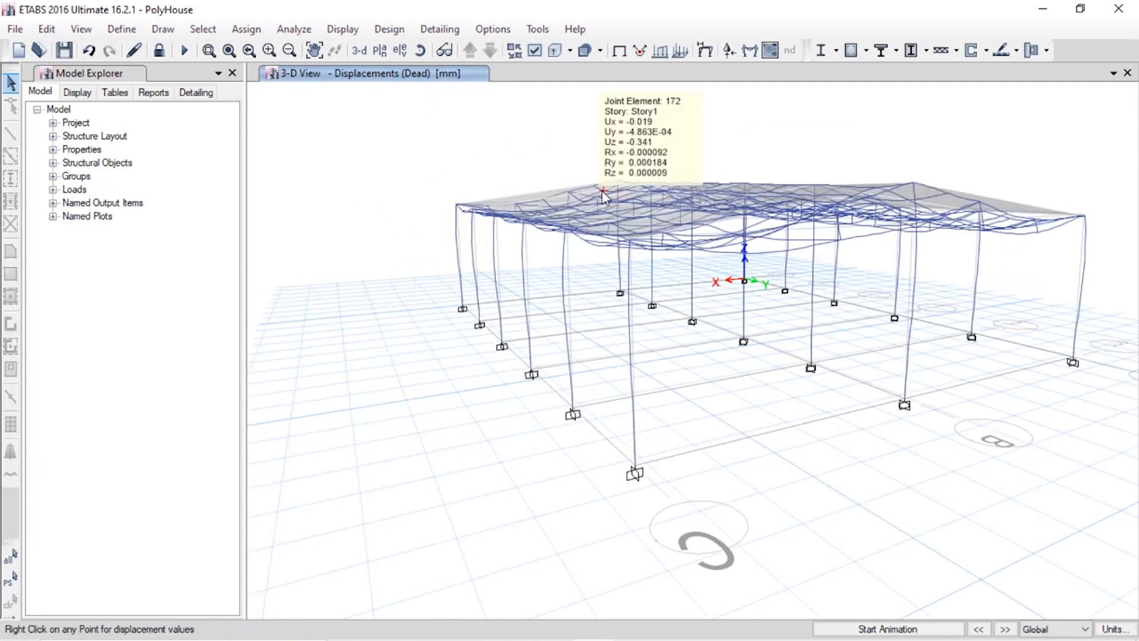
pyautogui.moveTo(699, 263); pyautogui.dragTo(630, 235, button='middle')
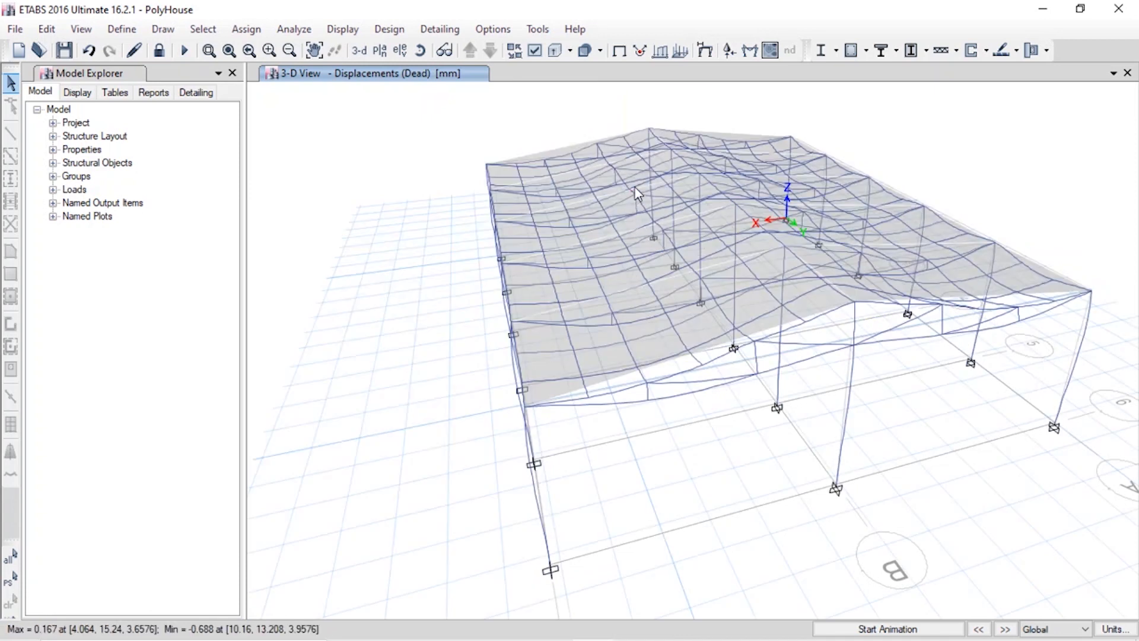
pyautogui.moveTo(635, 190)
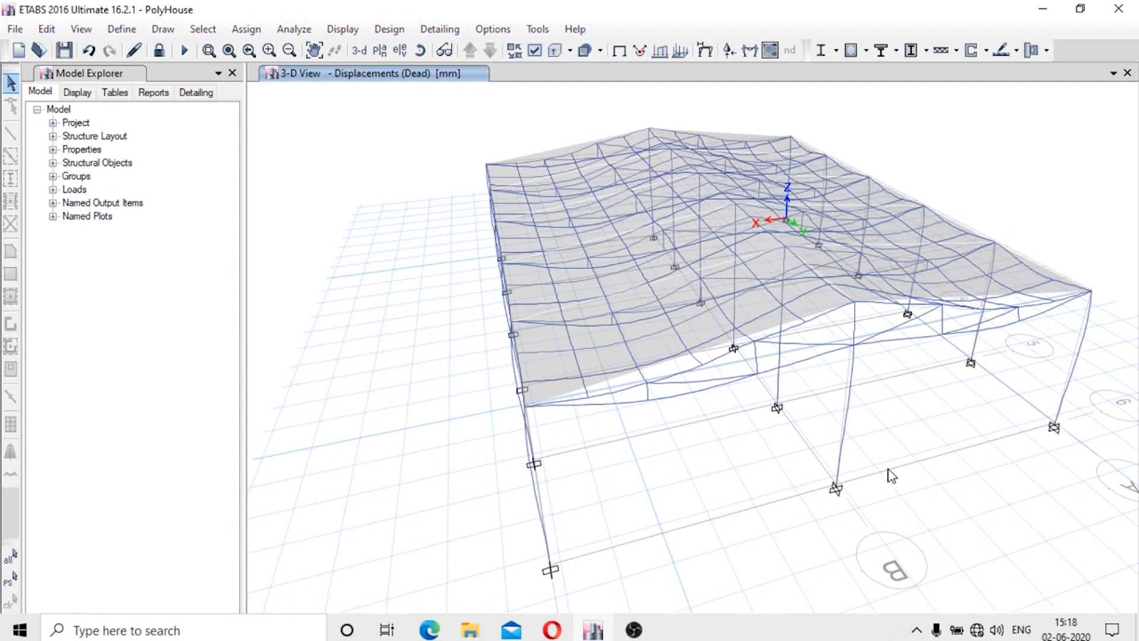
pyautogui.click(883, 630)
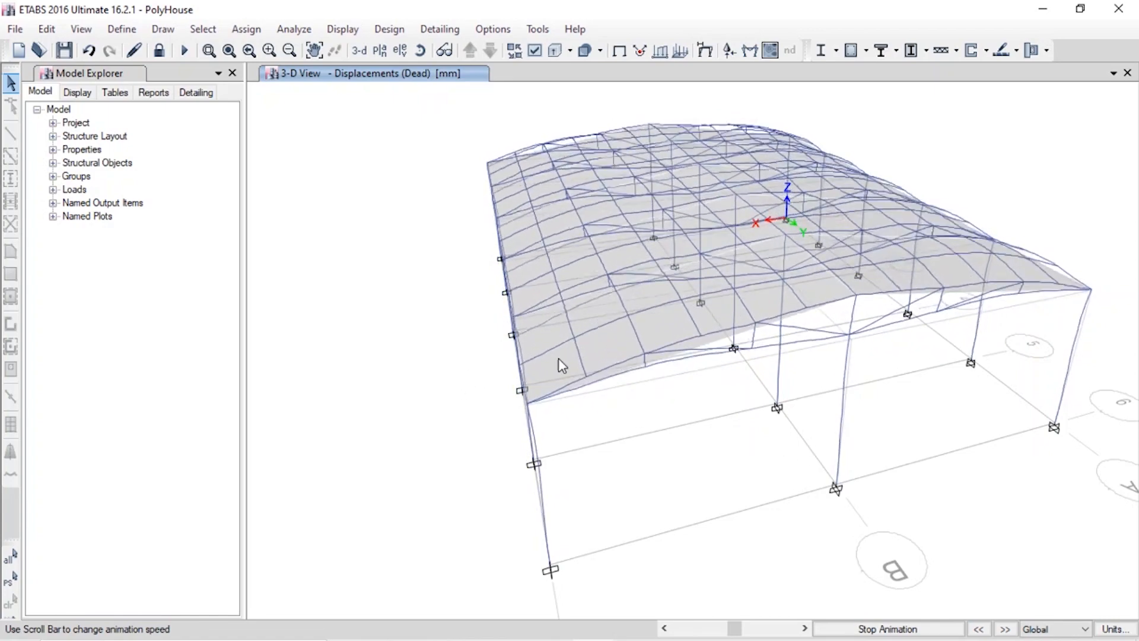
pyautogui.click(883, 629)
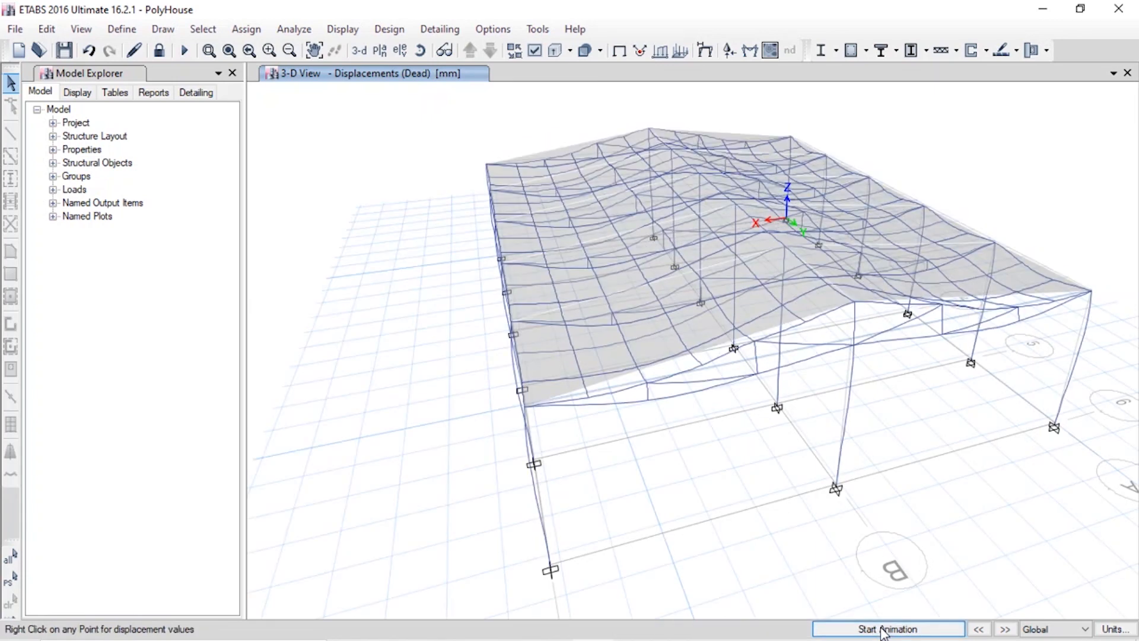
pyautogui.click(640, 50)
pyautogui.moveTo(587, 217); pyautogui.dragTo(364, 122)
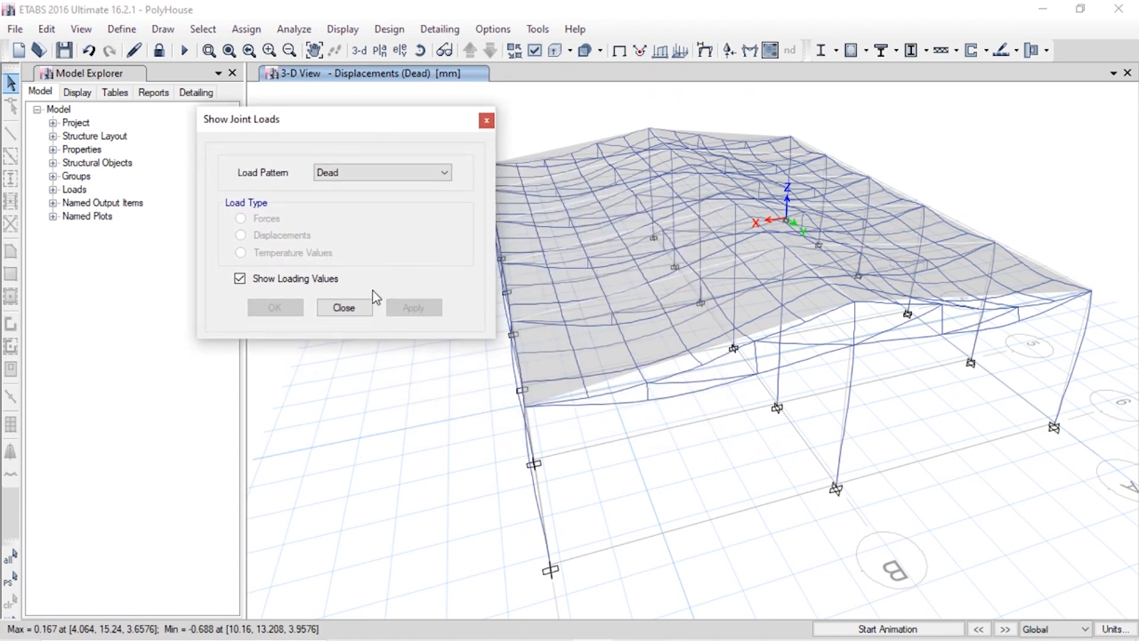
pyautogui.click(486, 119)
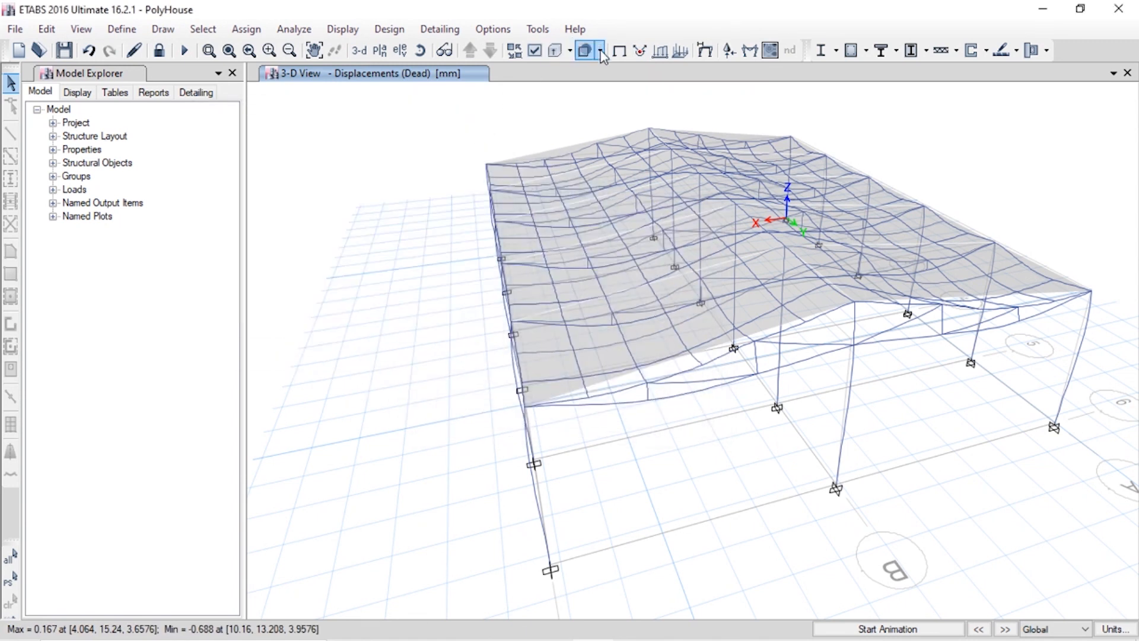
pyautogui.click(665, 54)
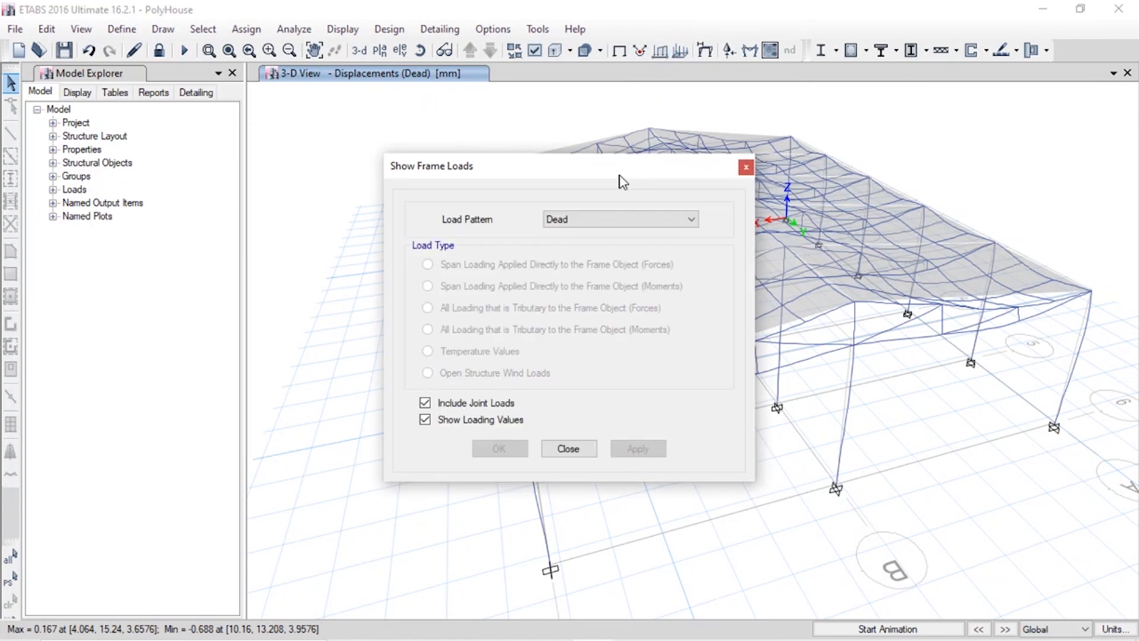
pyautogui.moveTo(617, 169); pyautogui.dragTo(448, 127)
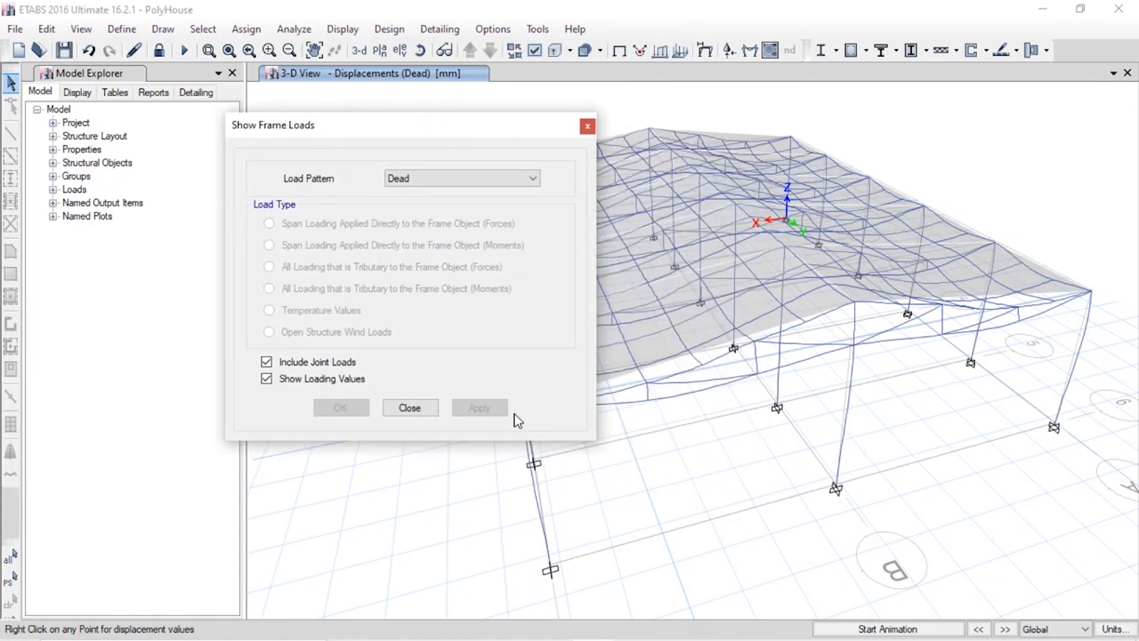
pyautogui.click(409, 407)
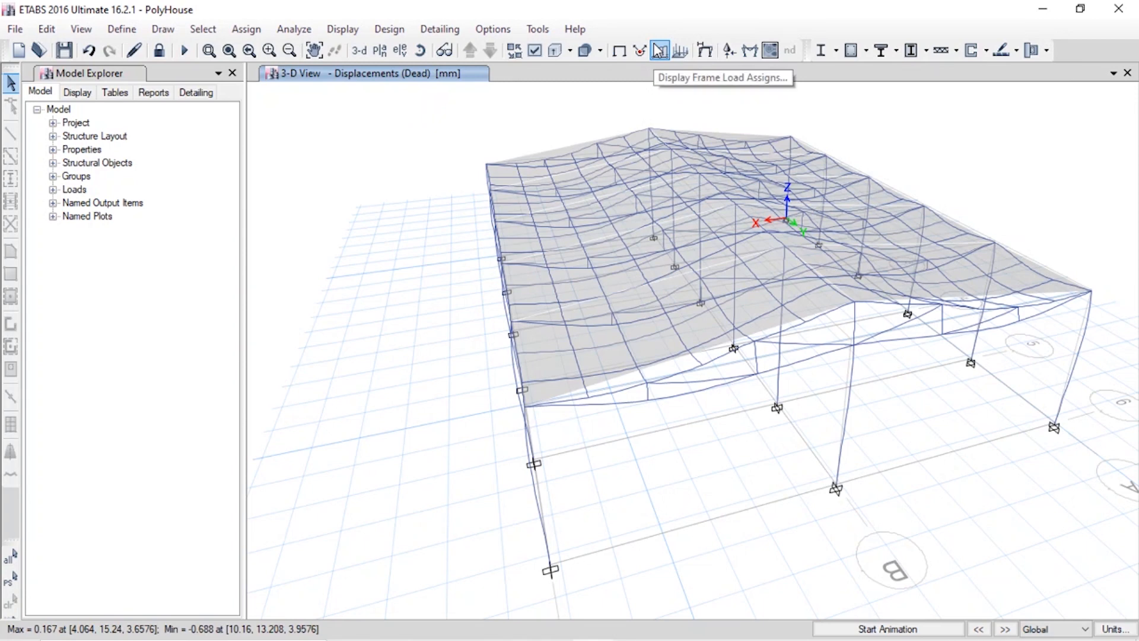
# Step: Display the uniform gravity load values assigned to the shells under the Dead pattern
pyautogui.click(682, 55)
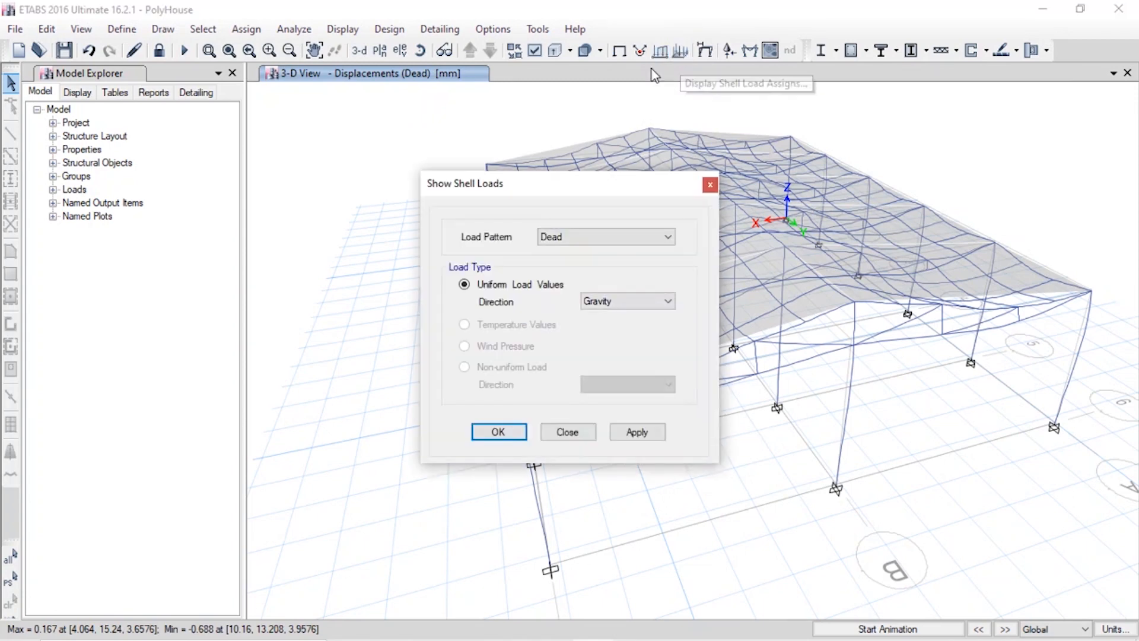
pyautogui.moveTo(562, 184); pyautogui.dragTo(353, 118)
pyautogui.click(431, 369)
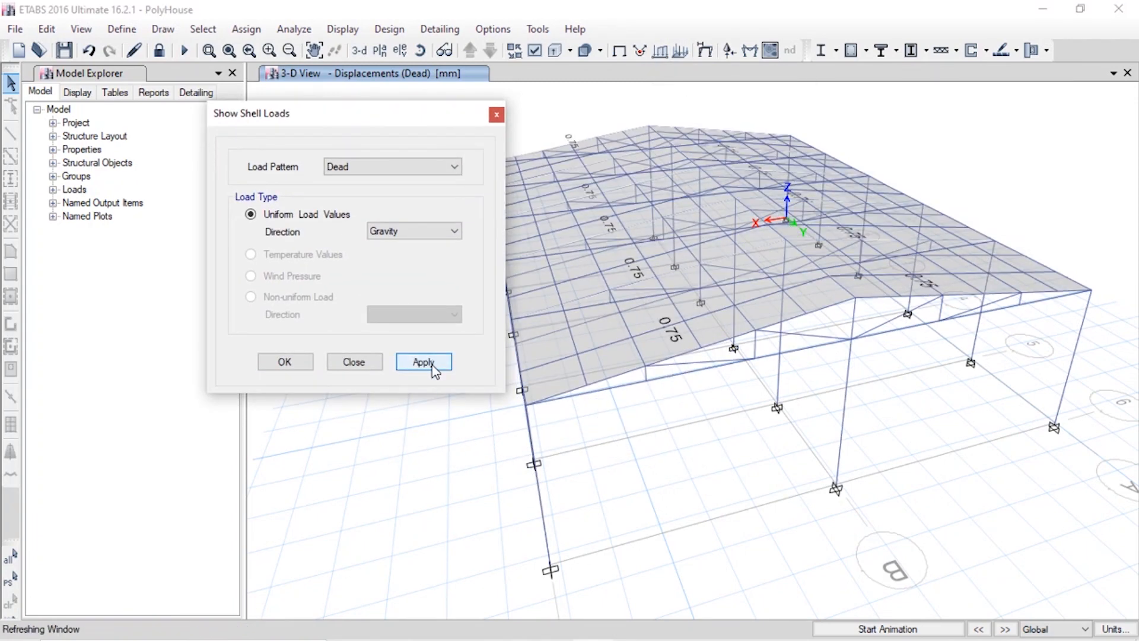
# Step: Display the uniform gravity load values assigned to the shells under the Live pattern
pyautogui.moveTo(461, 122); pyautogui.dragTo(331, 122)
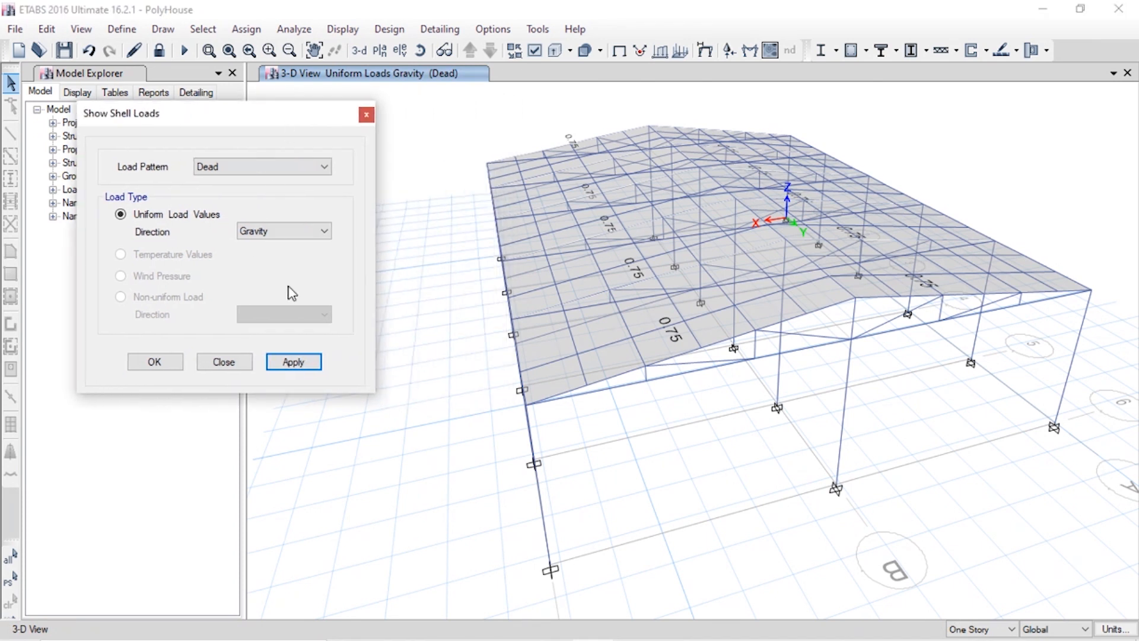
pyautogui.click(238, 166)
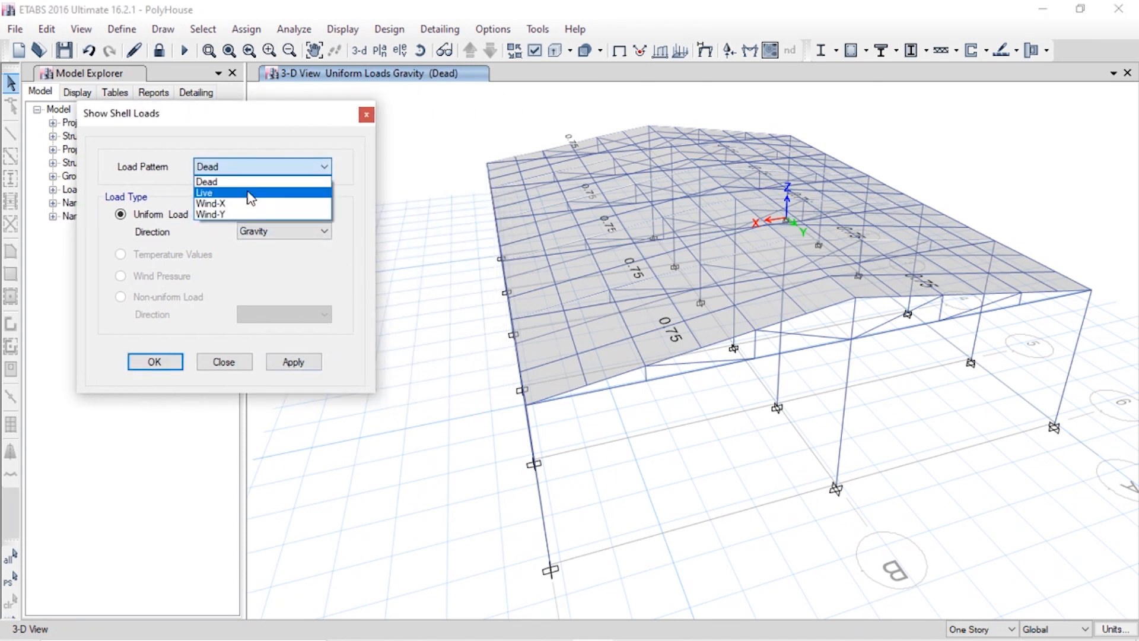
pyautogui.click(214, 188)
pyautogui.click(292, 362)
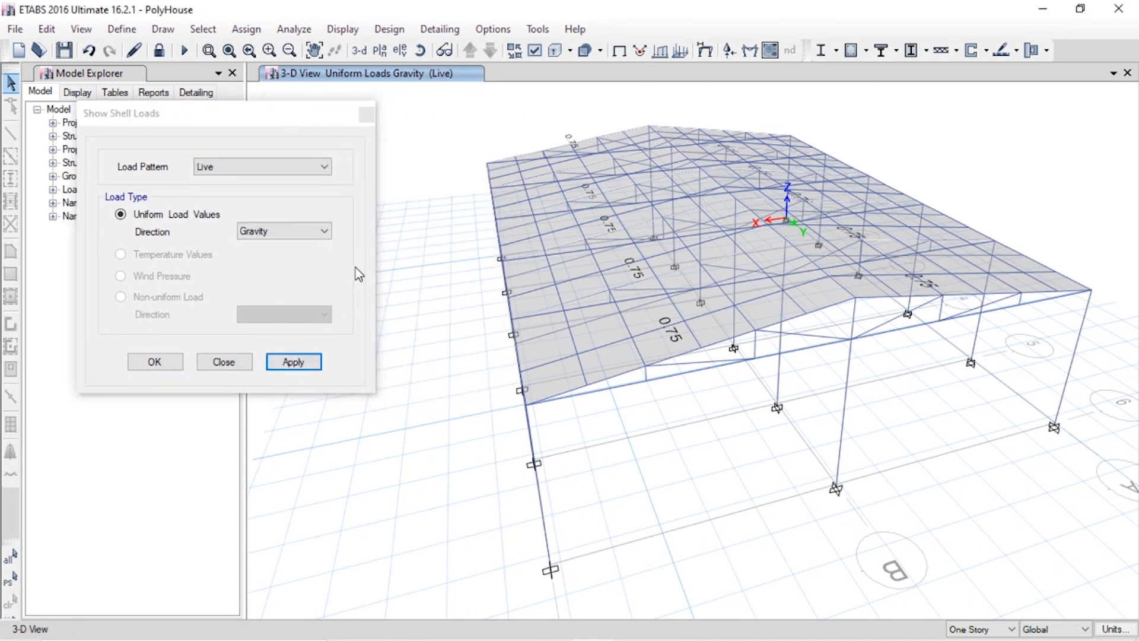
pyautogui.click(264, 228)
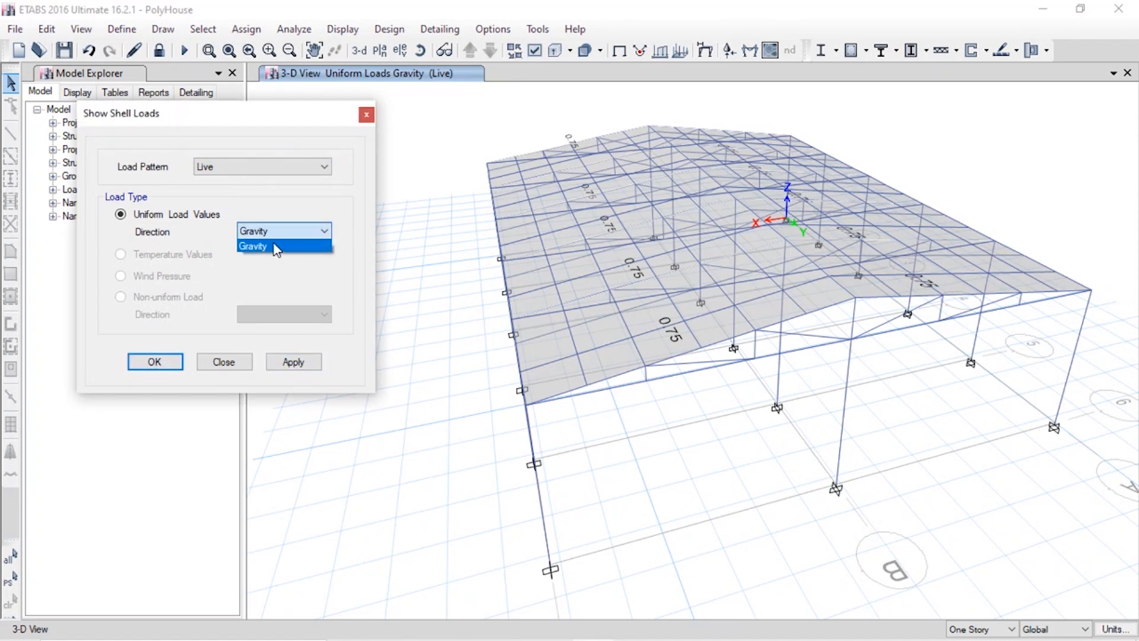
pyautogui.click(275, 243)
# Step: Display the shells' wind pressure coefficients for the Wind-X pattern and for the Wind-Y pattern
pyautogui.click(268, 168)
pyautogui.click(278, 204)
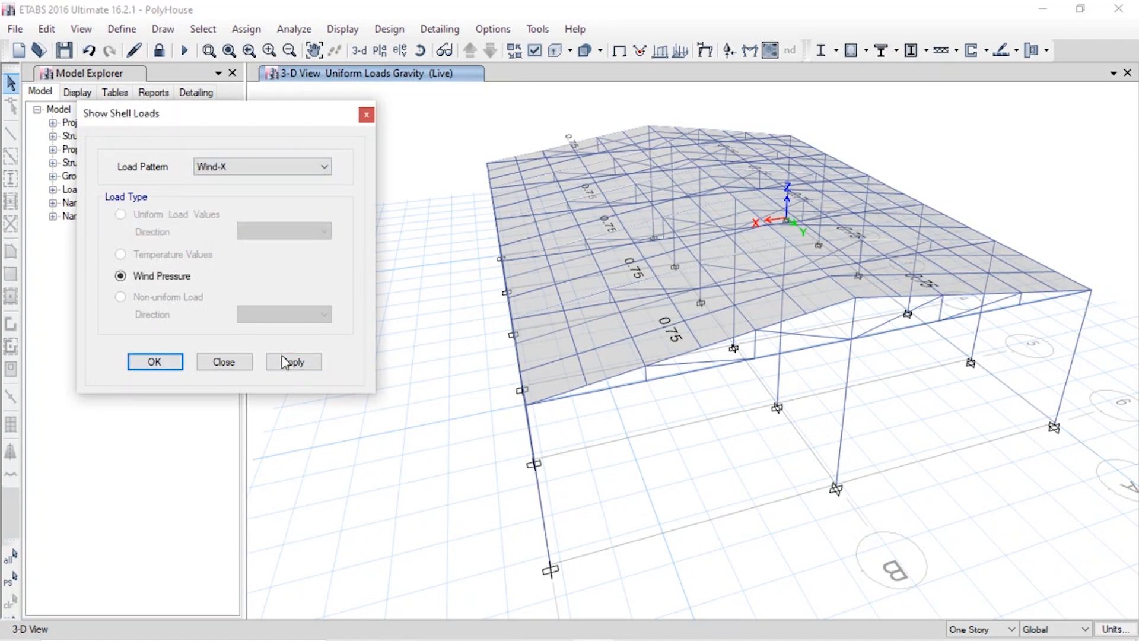
pyautogui.click(293, 363)
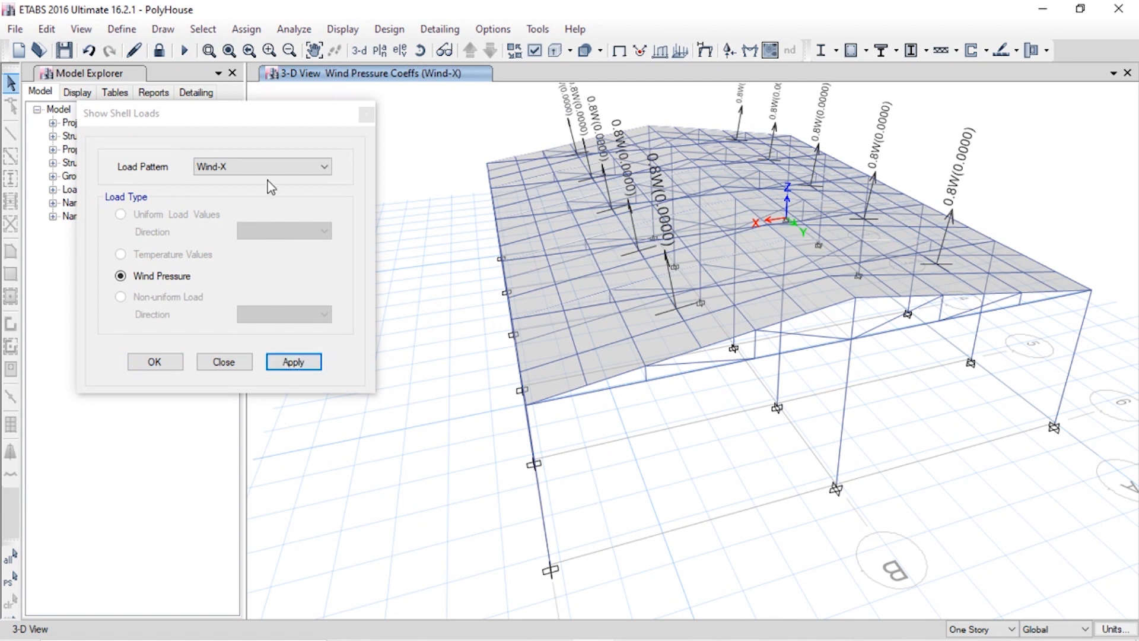
pyautogui.click(261, 167)
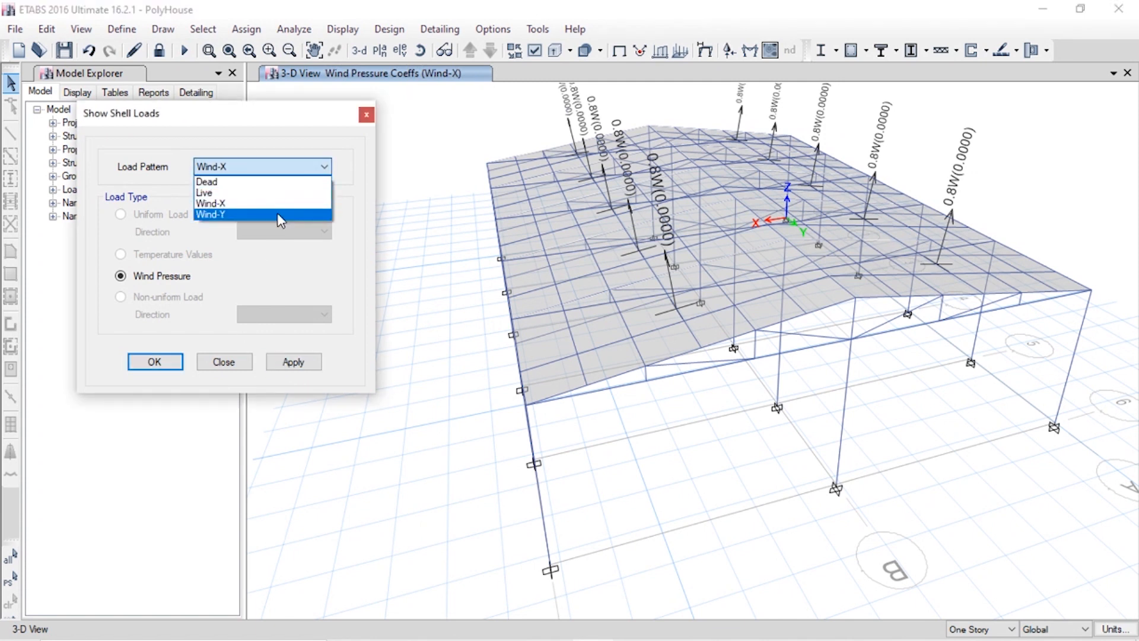
pyautogui.click(276, 212)
pyautogui.click(276, 364)
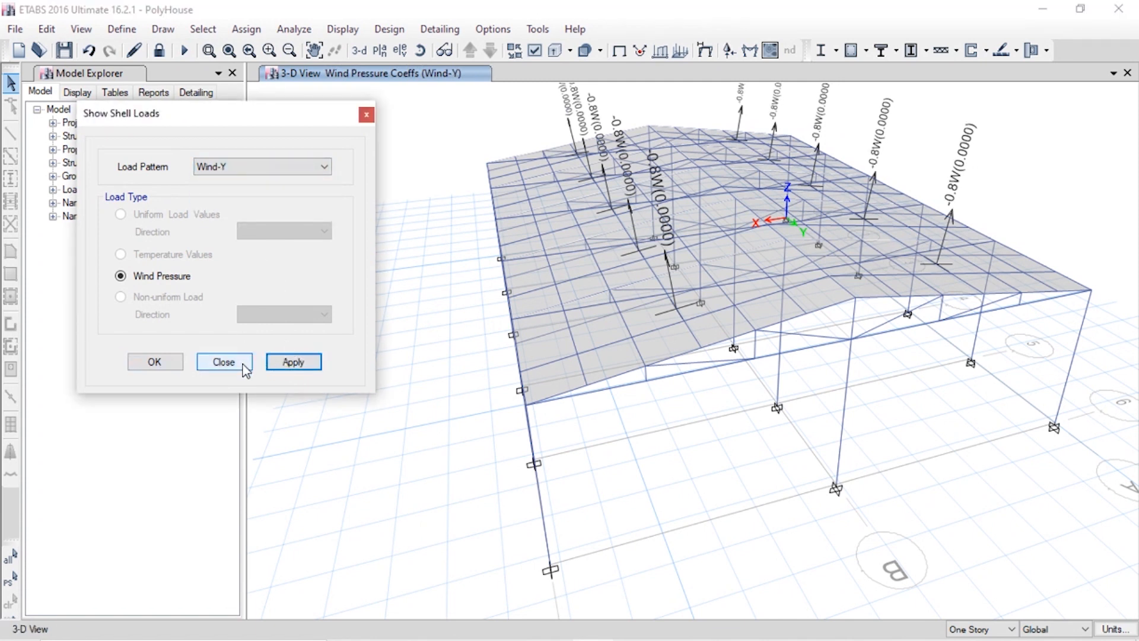
pyautogui.click(223, 361)
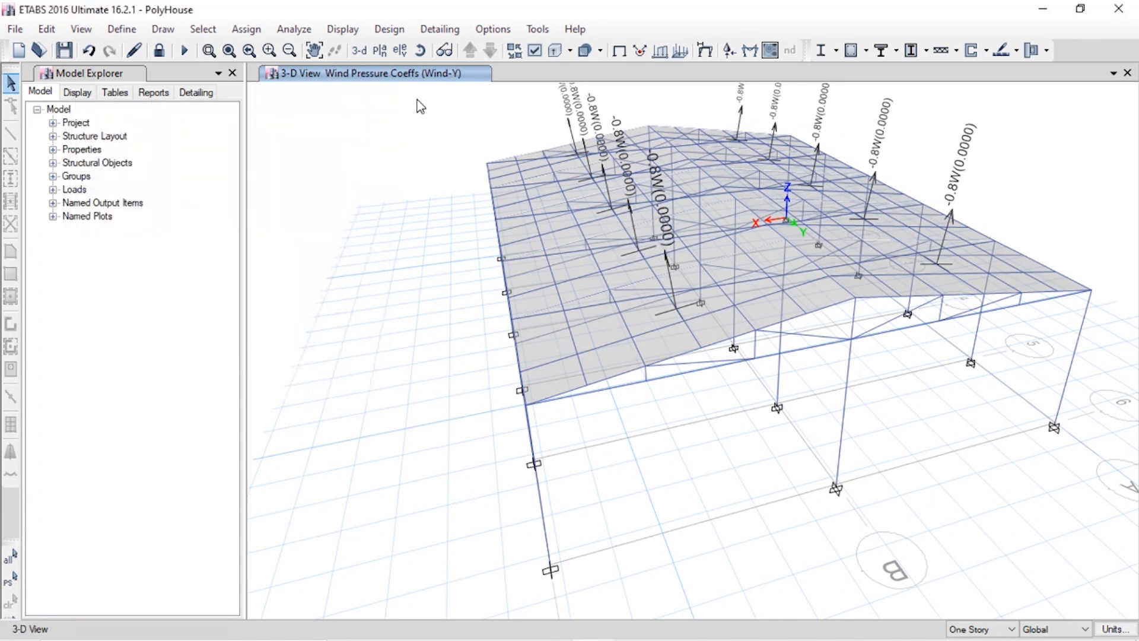
# Step: Show the deformed shape with automatic scaling for the Dead case and for the Live case
pyautogui.click(711, 55)
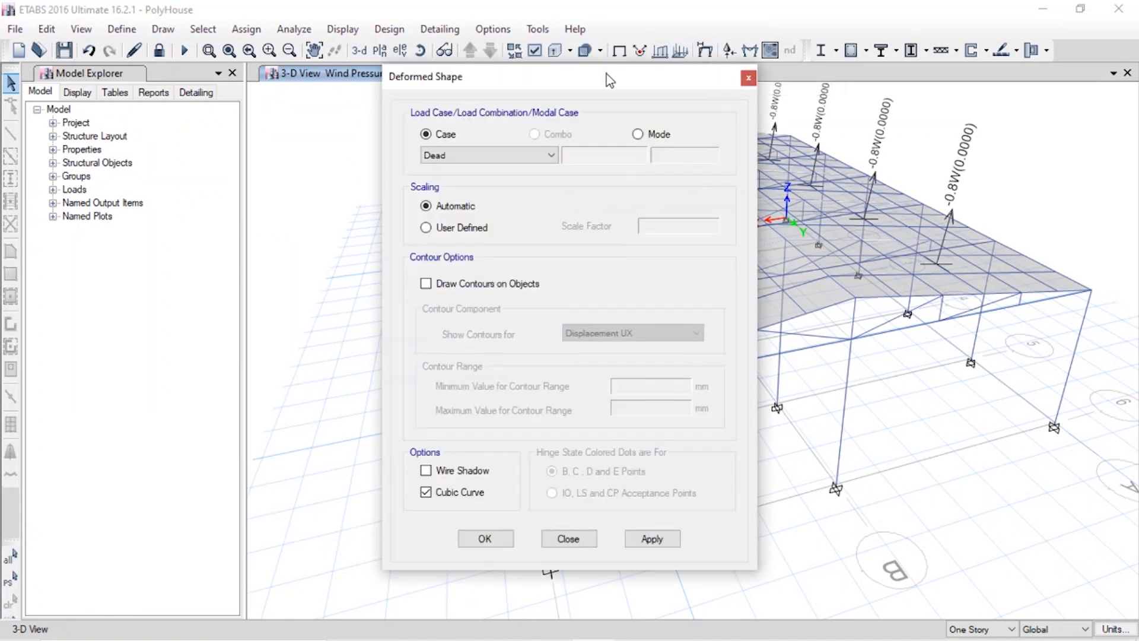
pyautogui.moveTo(606, 74); pyautogui.dragTo(310, 16)
pyautogui.click(169, 91)
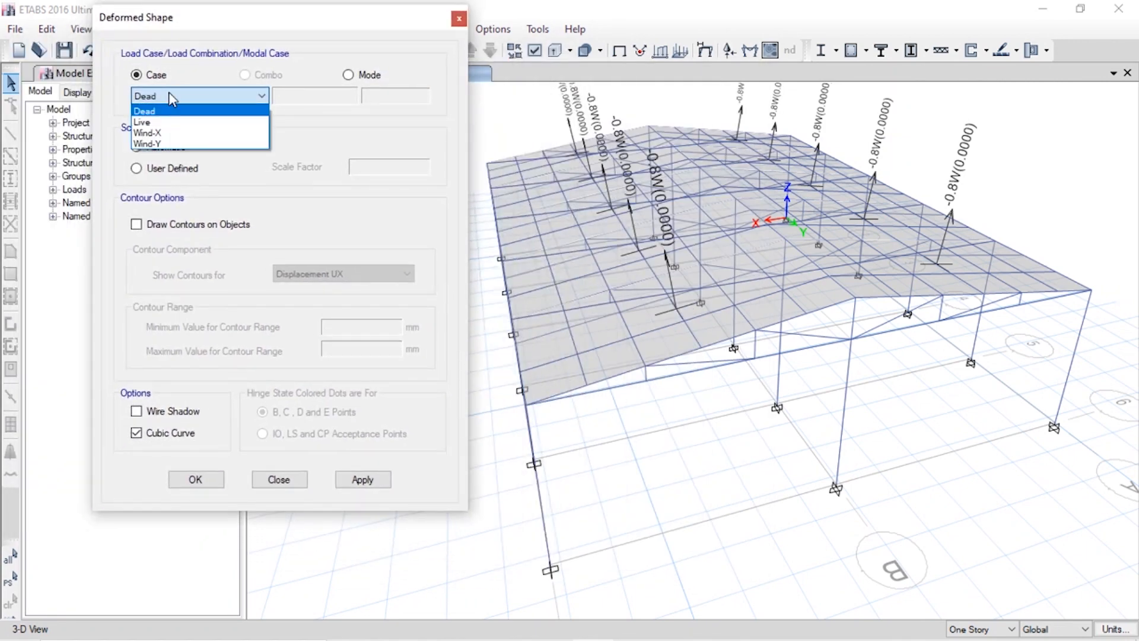
pyautogui.click(169, 91)
pyautogui.click(176, 98)
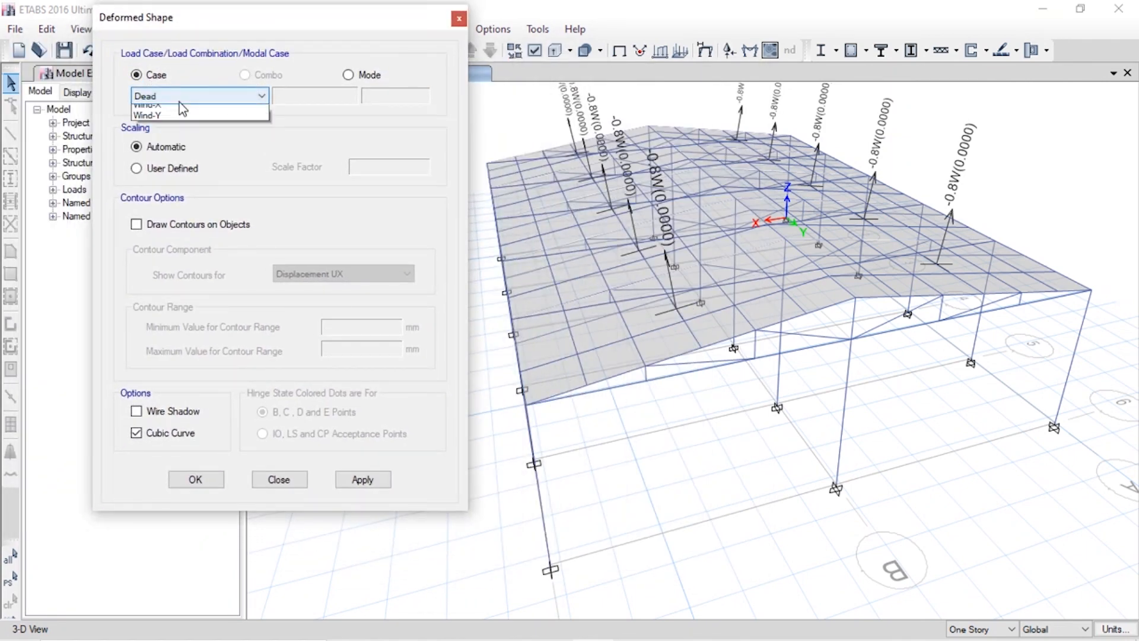
pyautogui.click(179, 164)
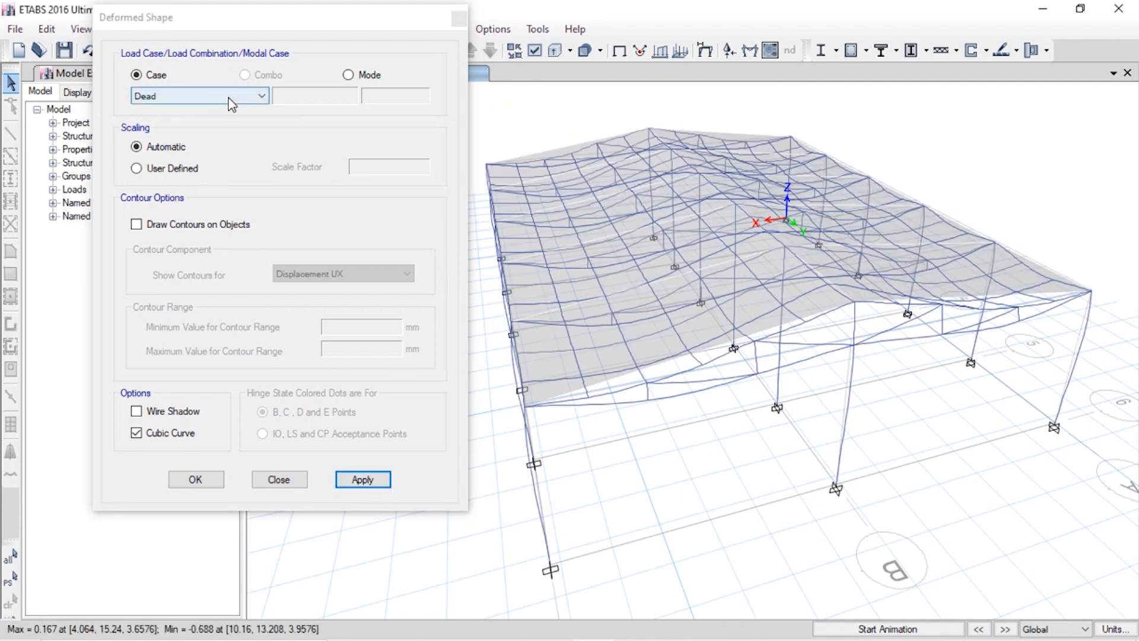
pyautogui.click(255, 98)
pyautogui.click(216, 122)
pyautogui.click(362, 484)
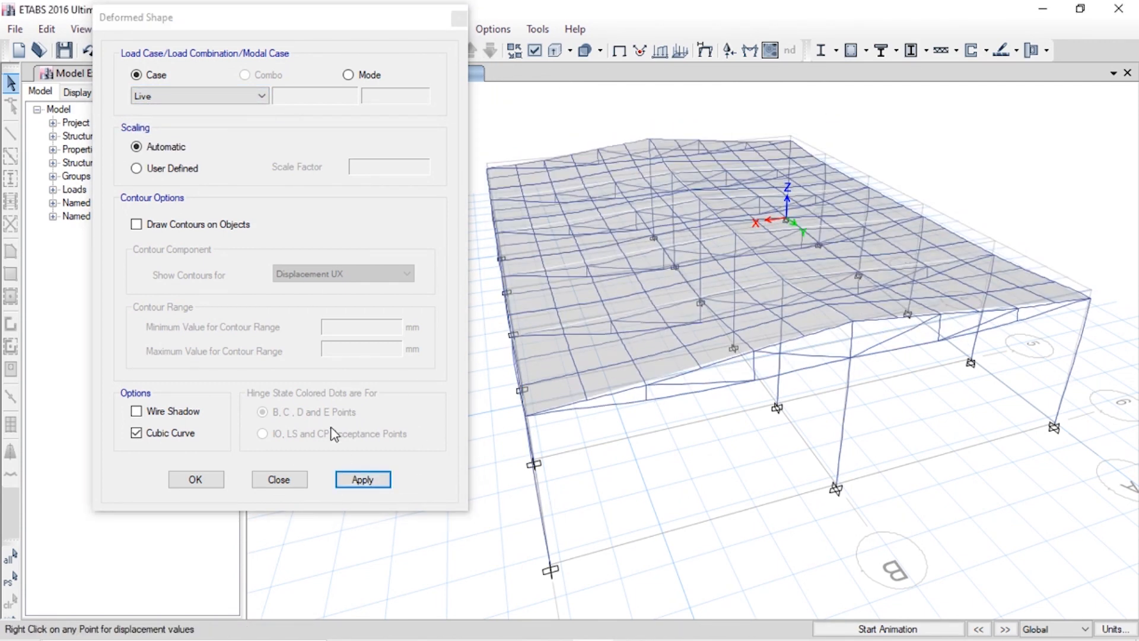
# Step: Show the deformed shape at step 1 for the Wind-X case and for the Wind-Y case
pyautogui.click(200, 97)
pyautogui.click(198, 108)
pyautogui.click(361, 478)
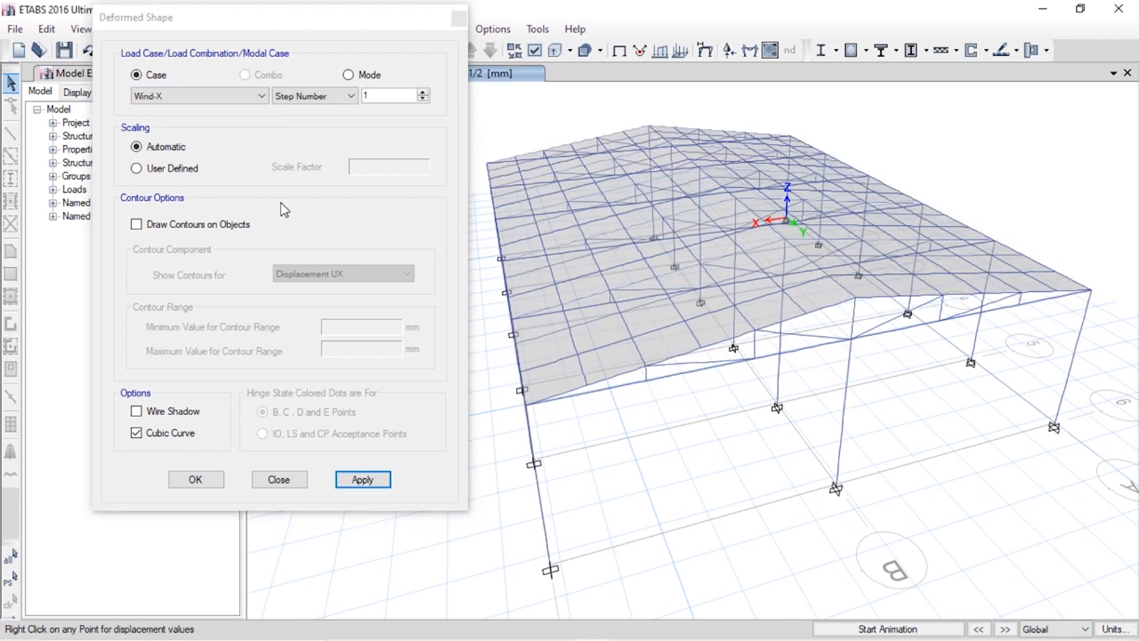
pyautogui.click(198, 98)
pyautogui.click(267, 144)
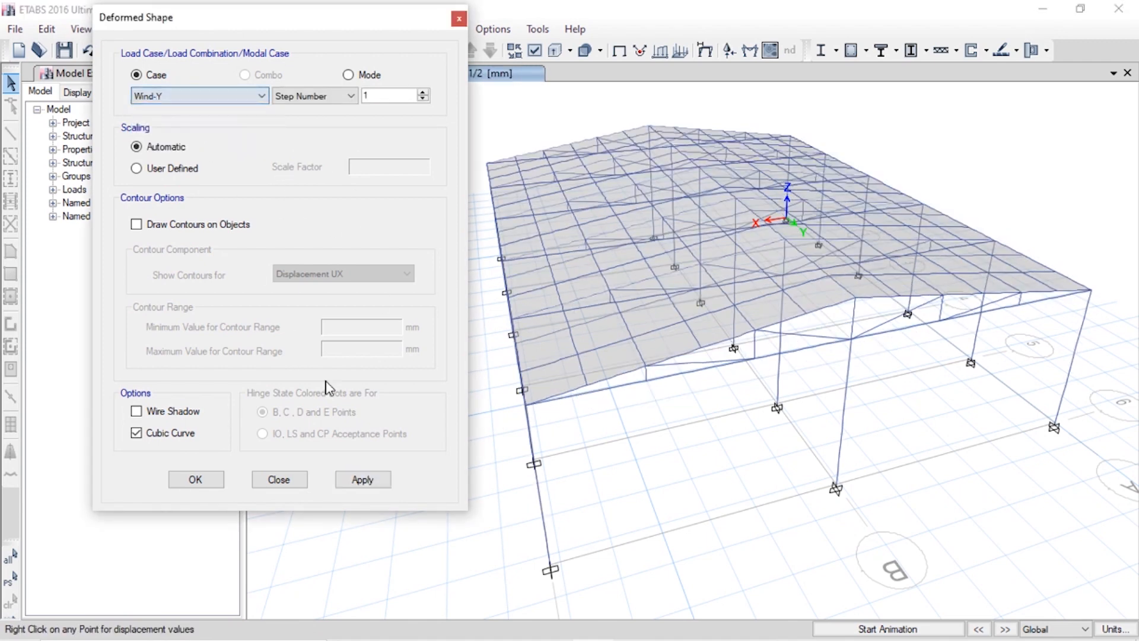
pyautogui.click(363, 480)
pyautogui.click(279, 479)
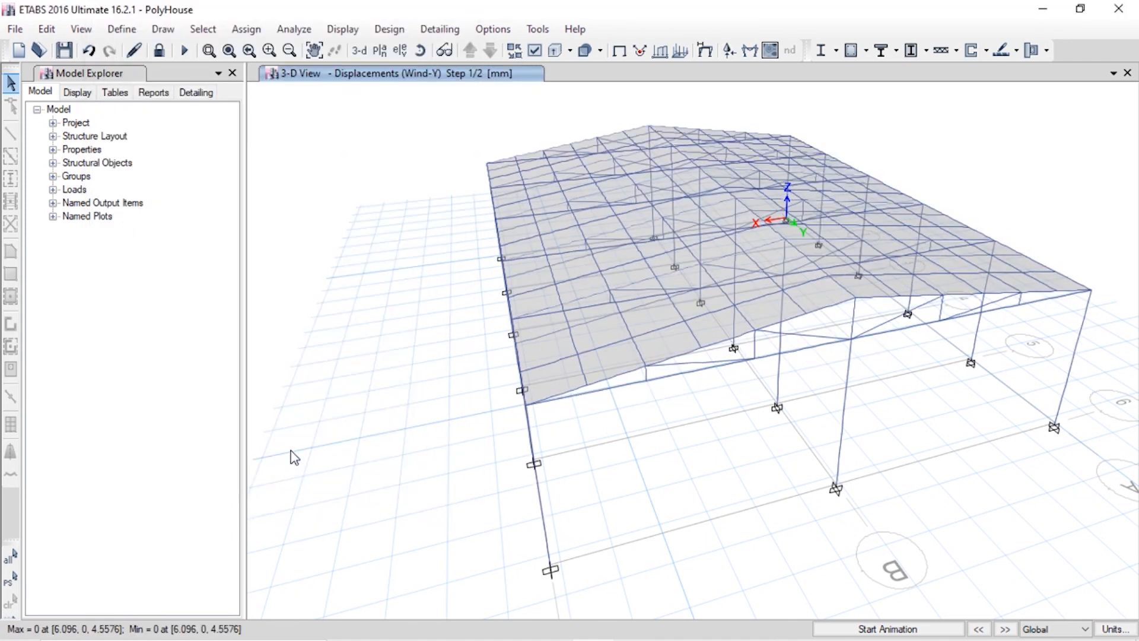
# Step: Unlock the analysed model for editing, accepting the loss of its analysis results
pyautogui.click(107, 32)
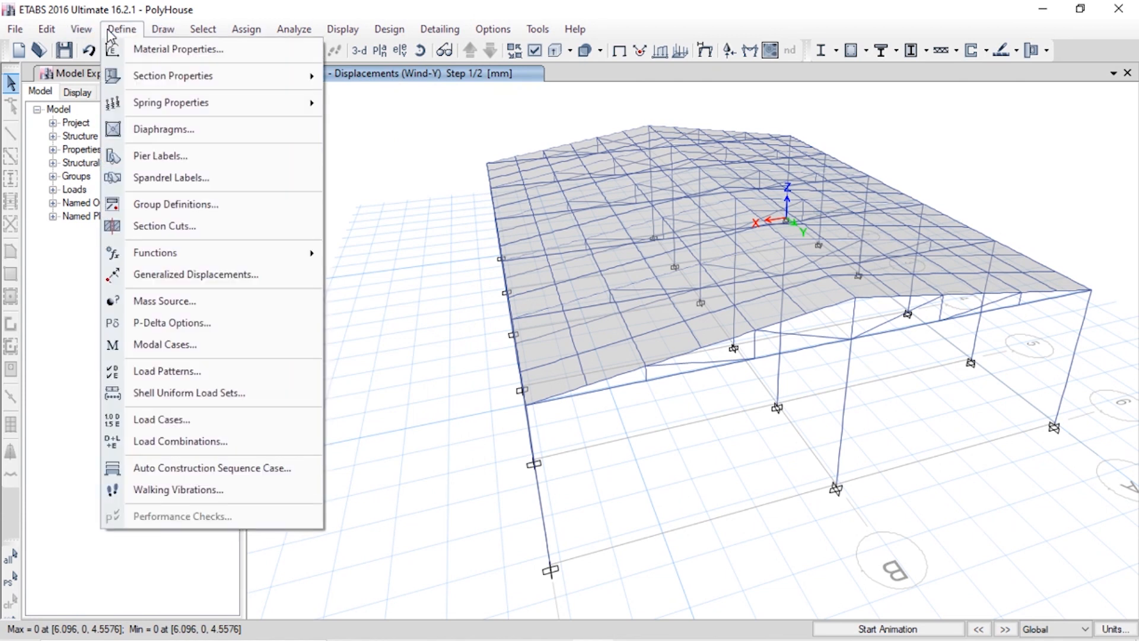
pyautogui.click(417, 180)
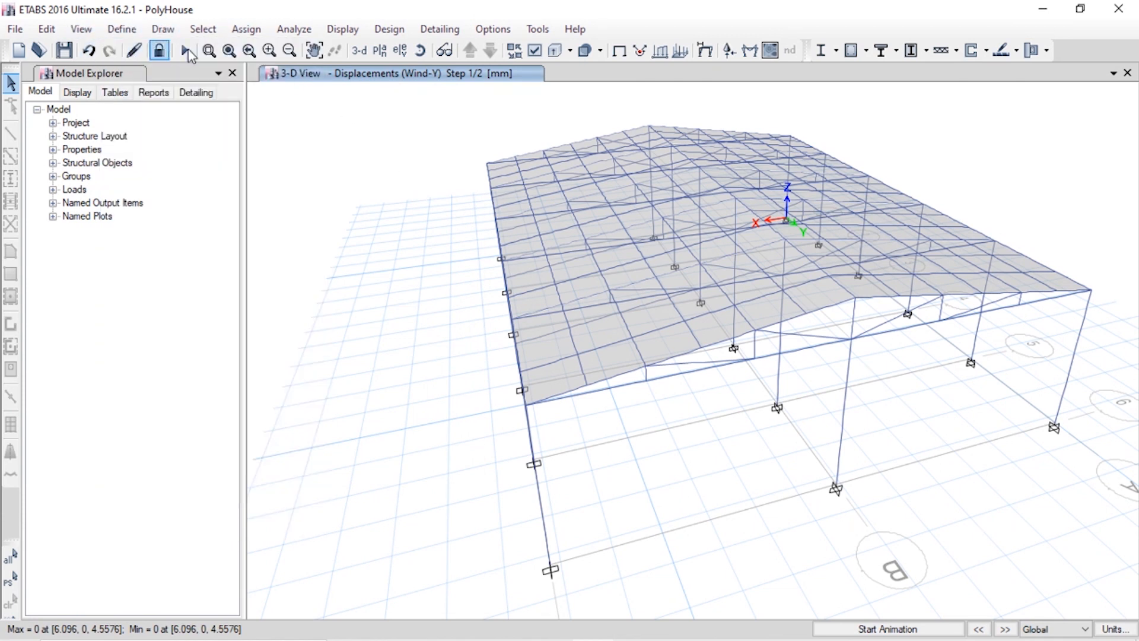
pyautogui.click(159, 49)
pyautogui.click(587, 389)
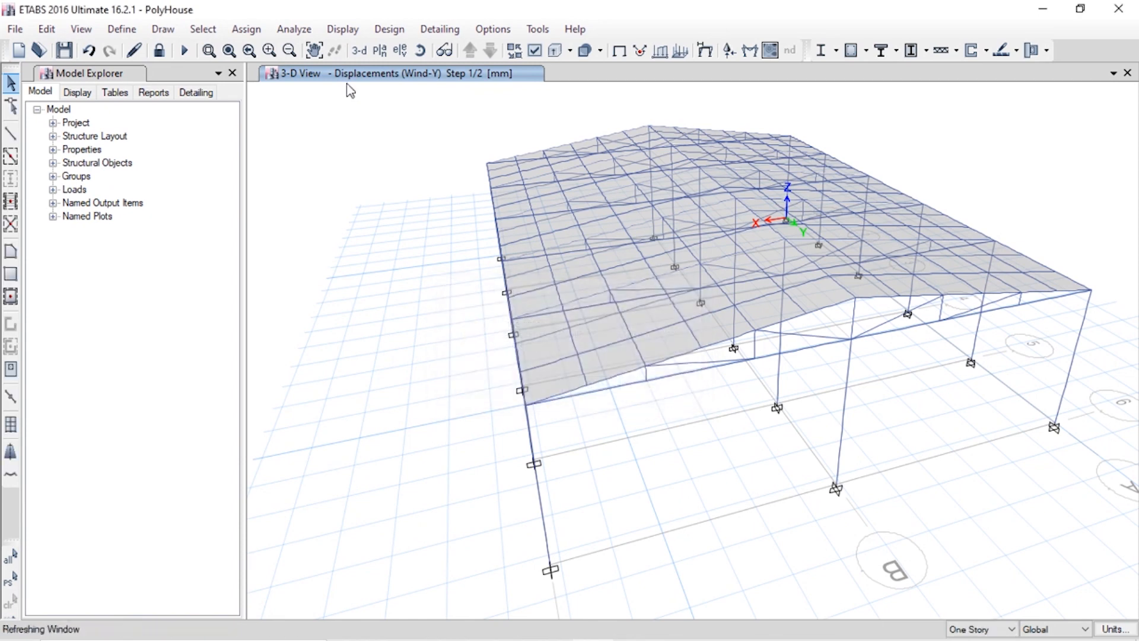
# Step: Create a Linear Add load combination Comb1 with two load rows, both with a scale factor of 1.5
pyautogui.click(116, 33)
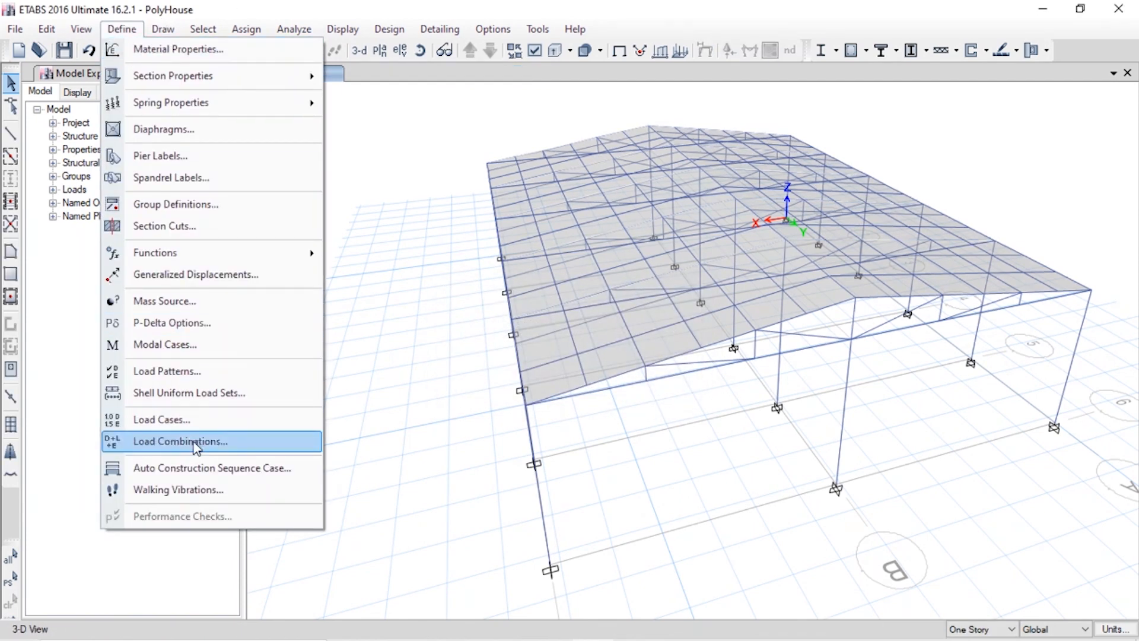
pyautogui.click(178, 442)
pyautogui.click(632, 260)
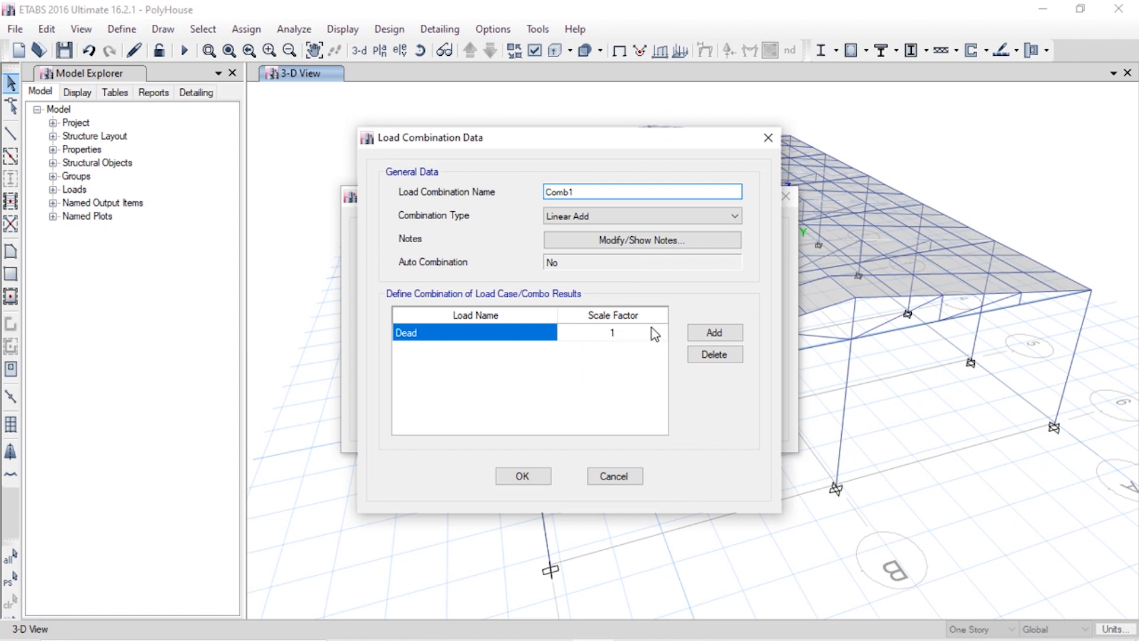
pyautogui.click(705, 330)
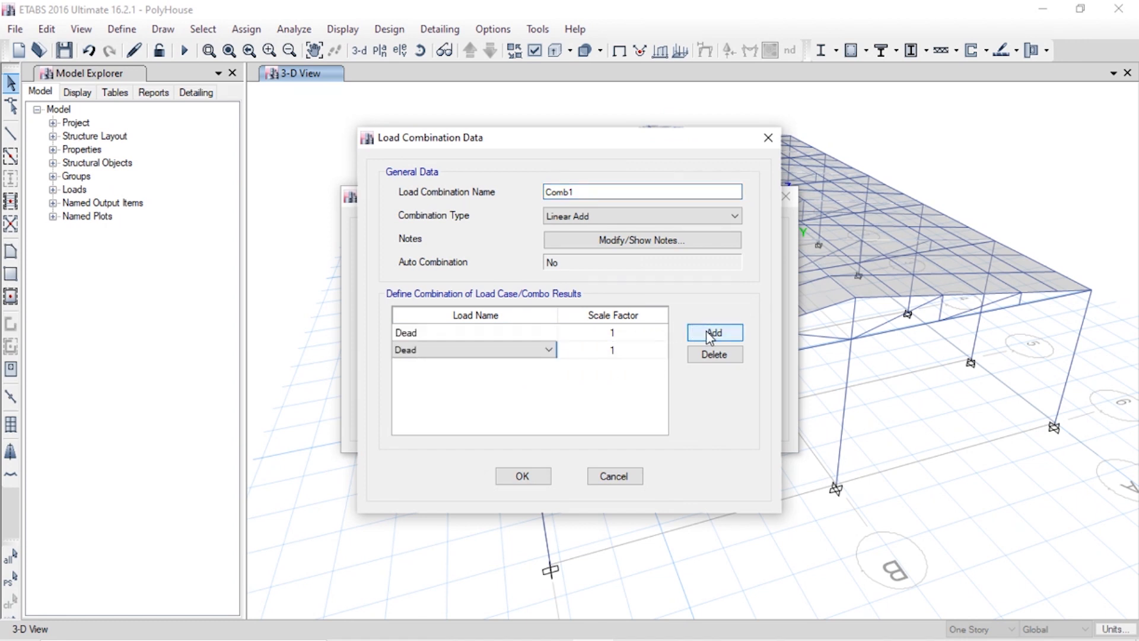
pyautogui.click(623, 351)
pyautogui.click(632, 350)
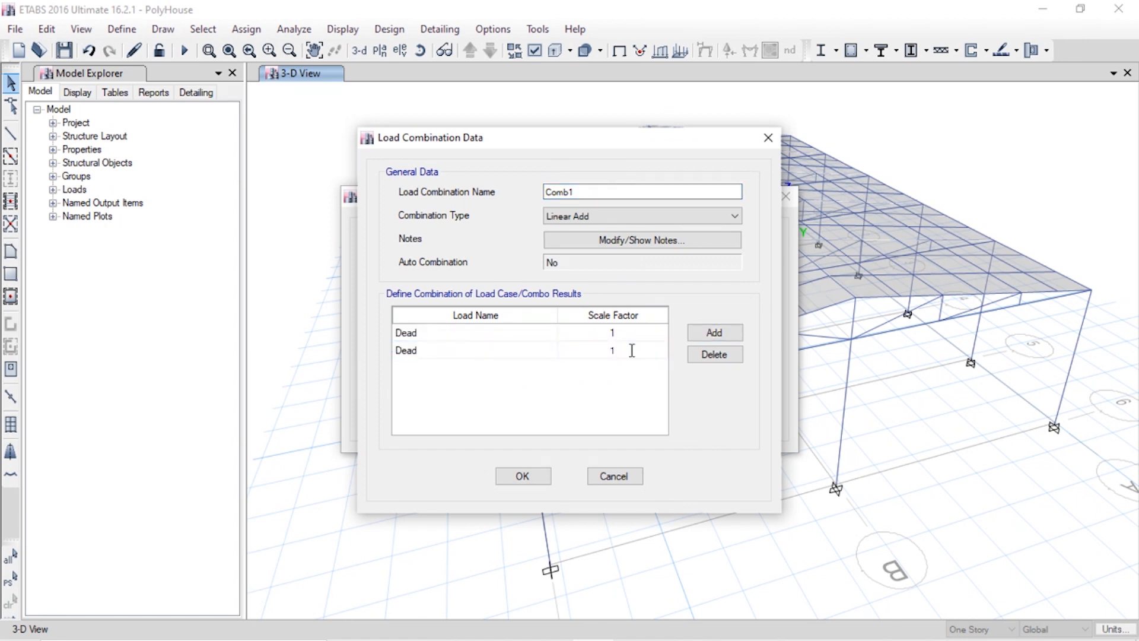
pyautogui.click(640, 335)
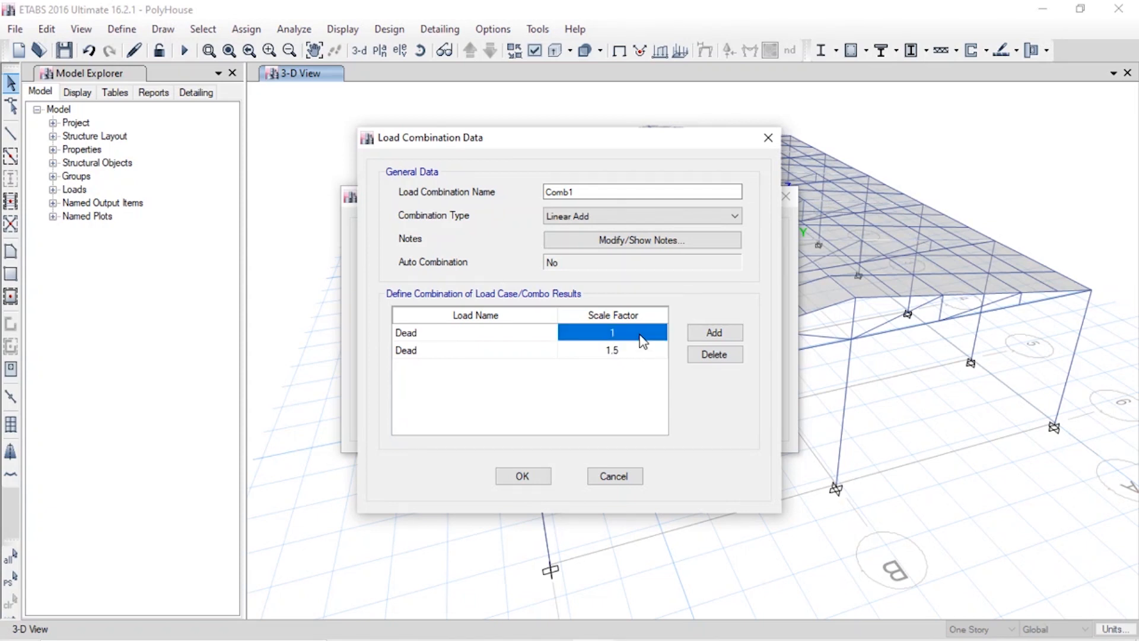
pyautogui.click(640, 334)
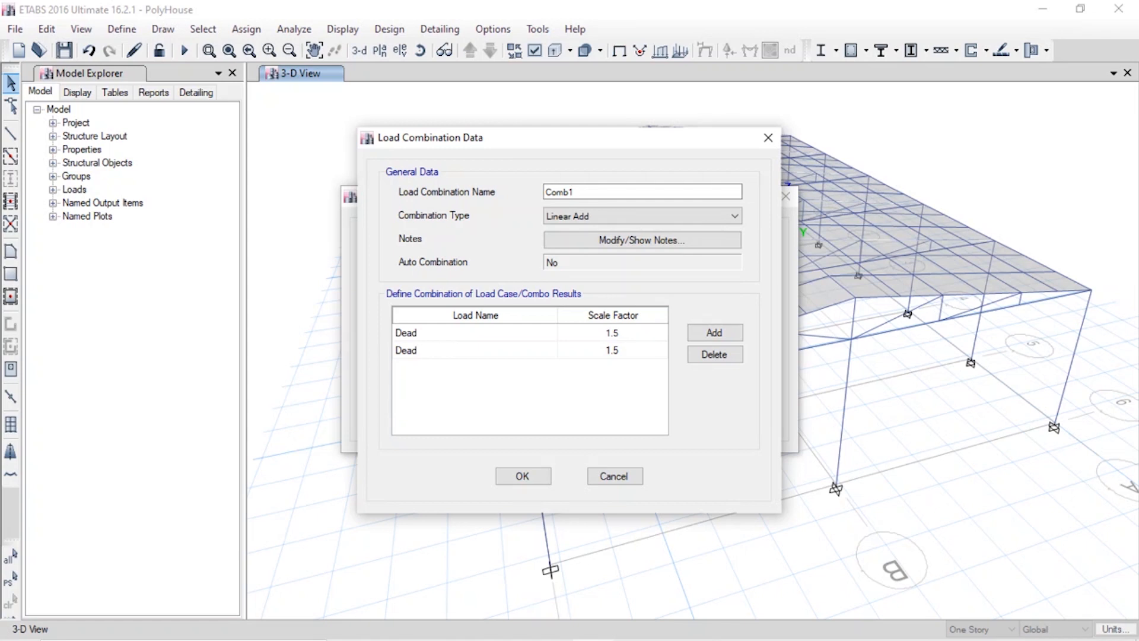
# Step: Replace the Dead load in the second row of Comb1 with another load case and save the combination
pyautogui.click(478, 350)
pyautogui.click(478, 351)
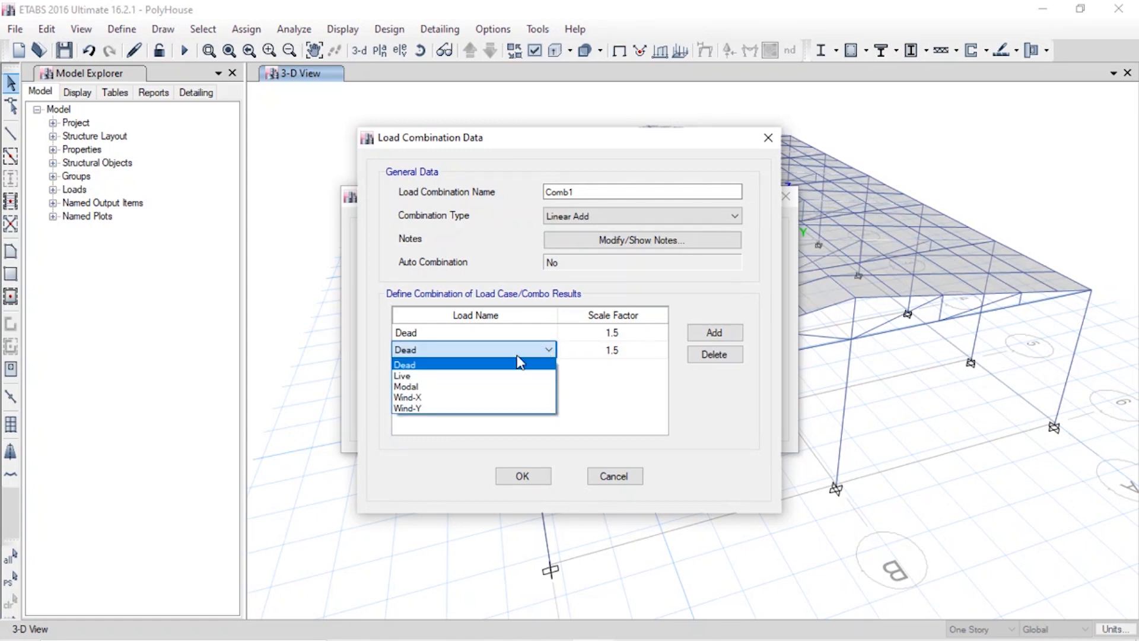
pyautogui.click(475, 386)
pyautogui.click(527, 478)
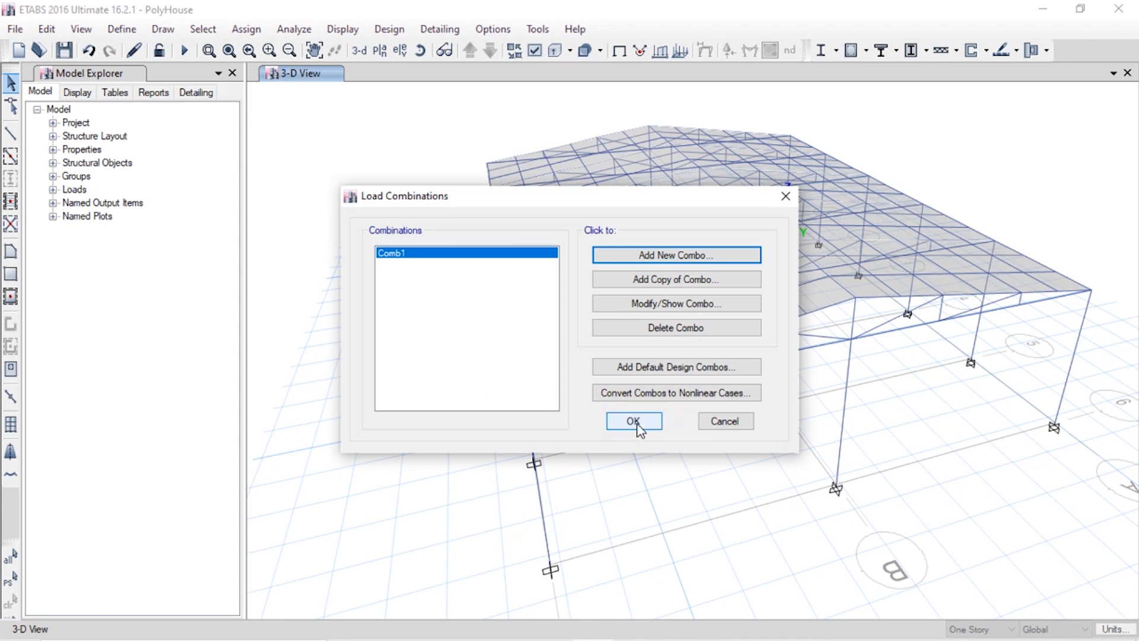
# Step: Open the default design combinations options, accept them with no design type selected, and save the load combinations
pyautogui.click(641, 375)
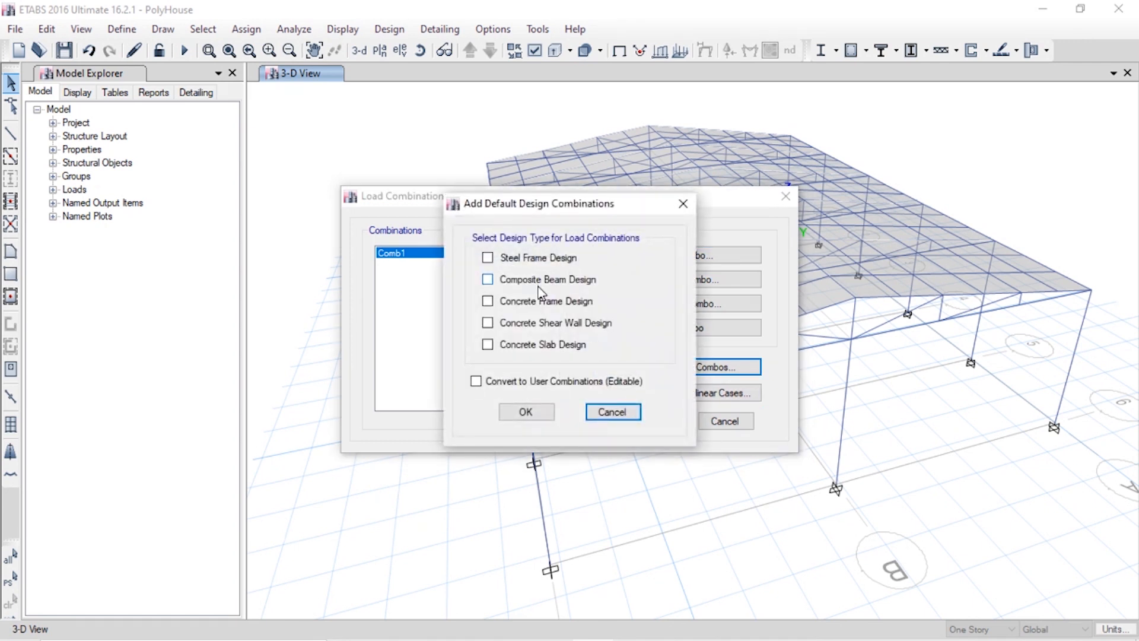
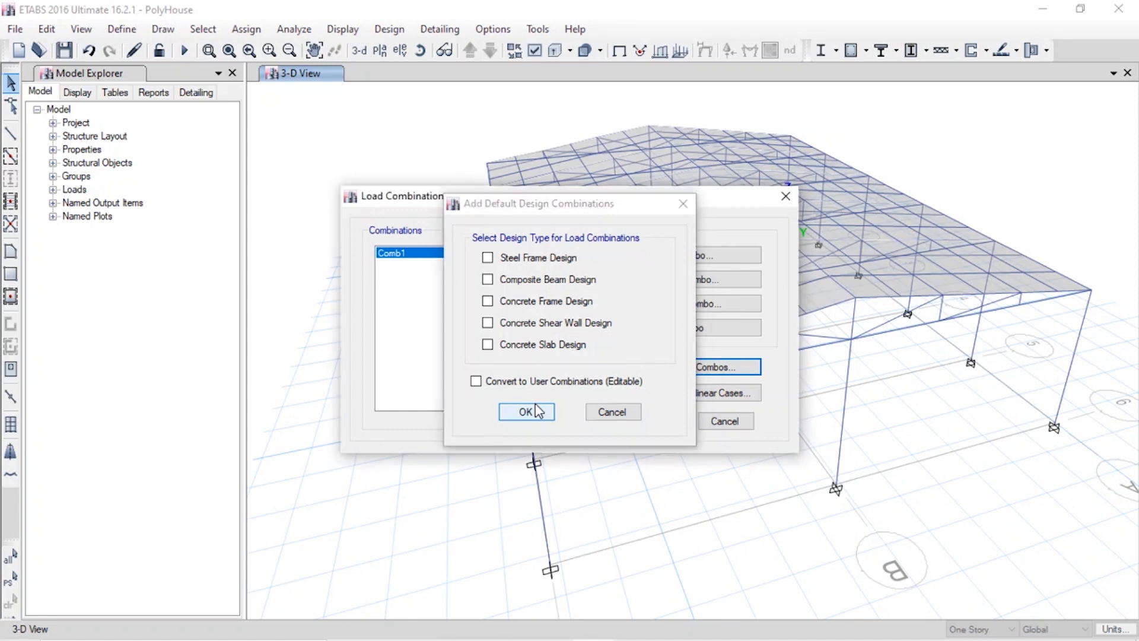
pyautogui.click(538, 411)
pyautogui.click(632, 421)
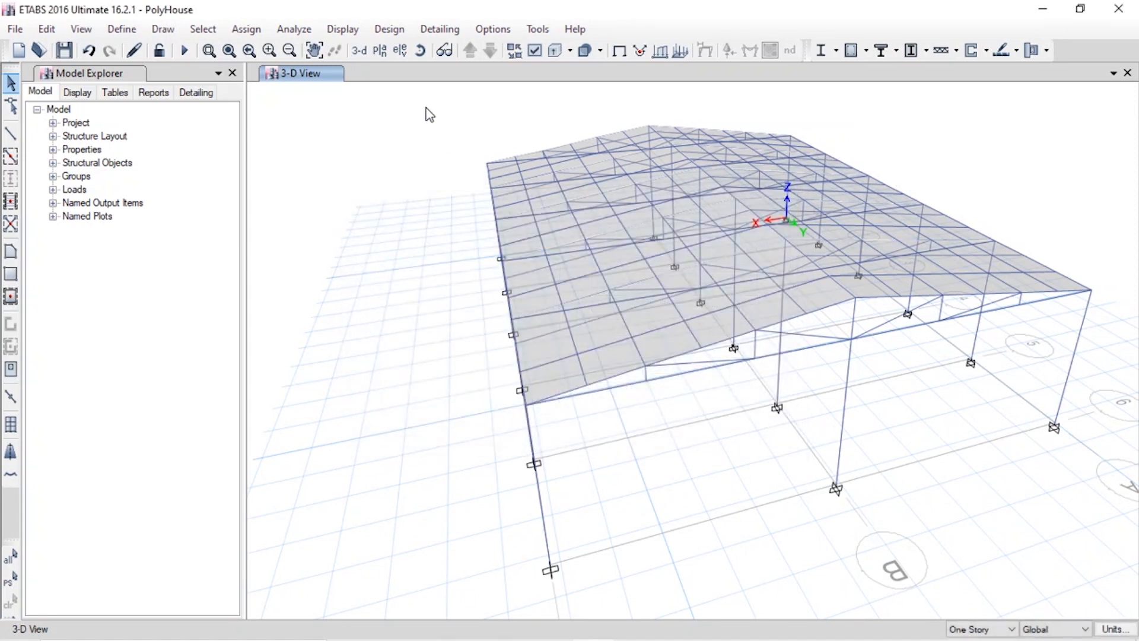
# Step: Run the analysis of the model again with the load combination defined
pyautogui.click(393, 30)
pyautogui.moveTo(299, 29)
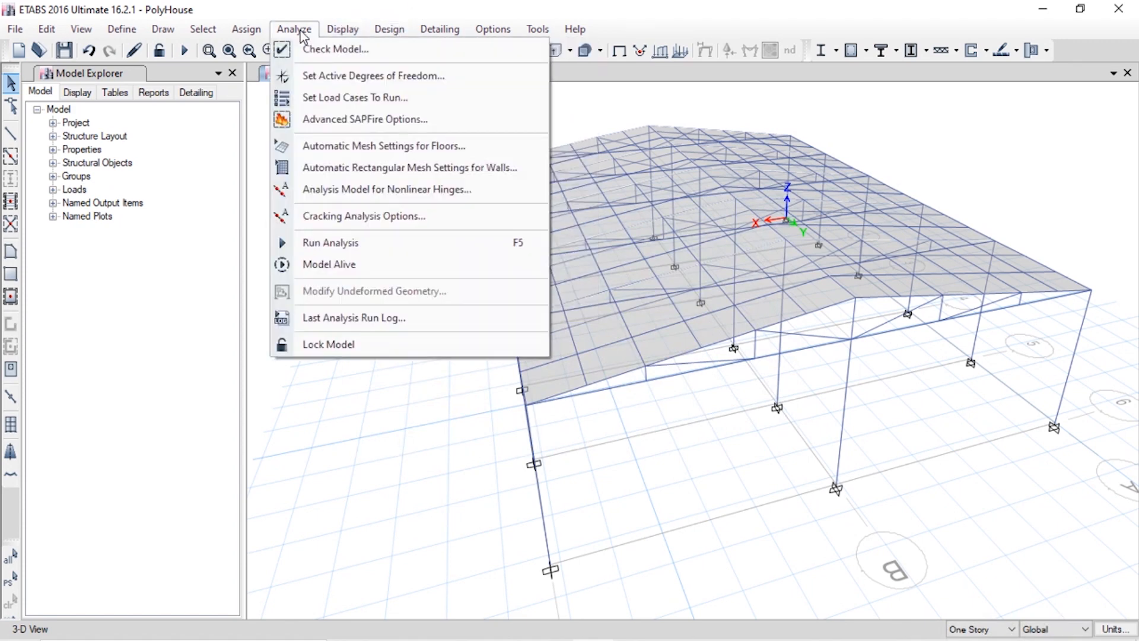
pyautogui.click(329, 242)
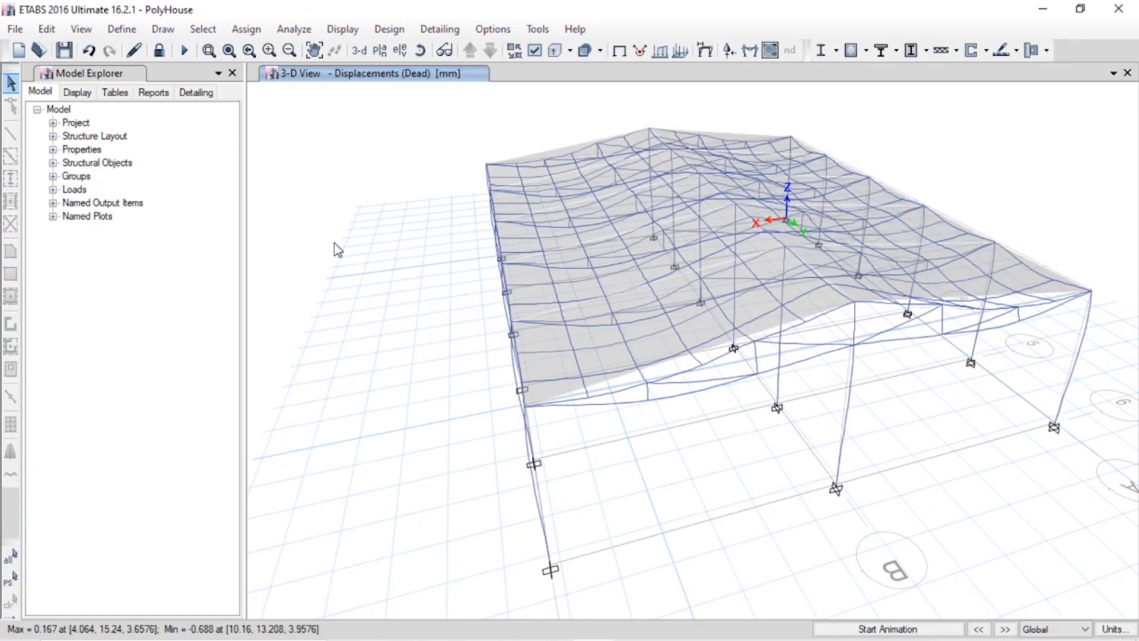
# Step: Display the Dead load support reactions as arrows for all six components: Fx, Fy, Fz, Mx, My and Mz
pyautogui.click(342, 30)
pyautogui.click(343, 29)
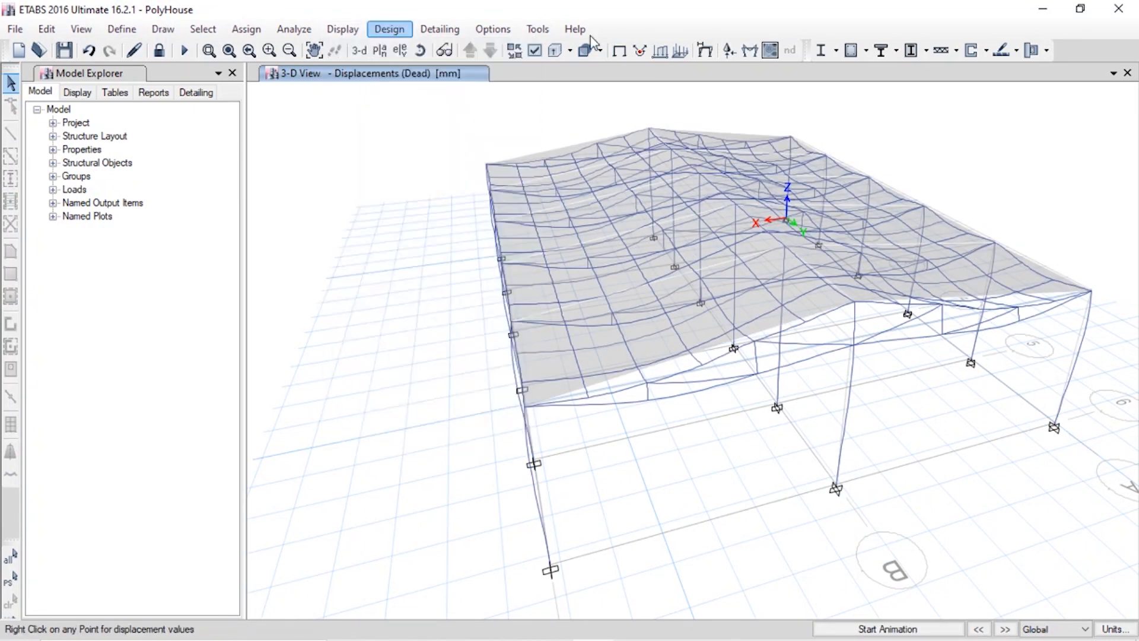
pyautogui.click(728, 51)
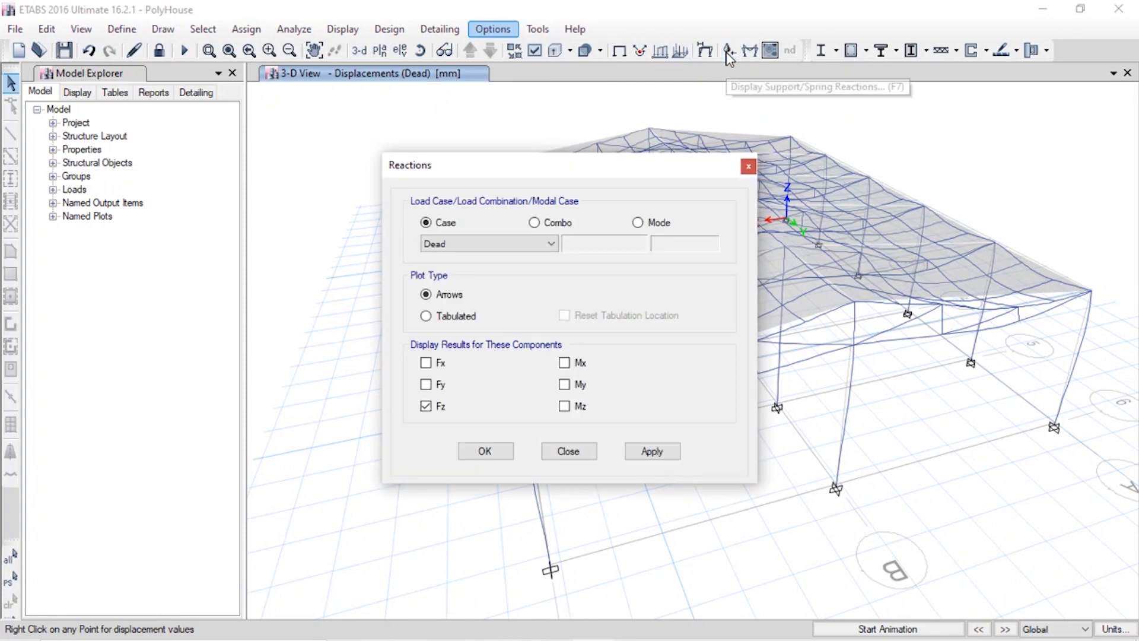
pyautogui.moveTo(616, 167); pyautogui.dragTo(396, 38)
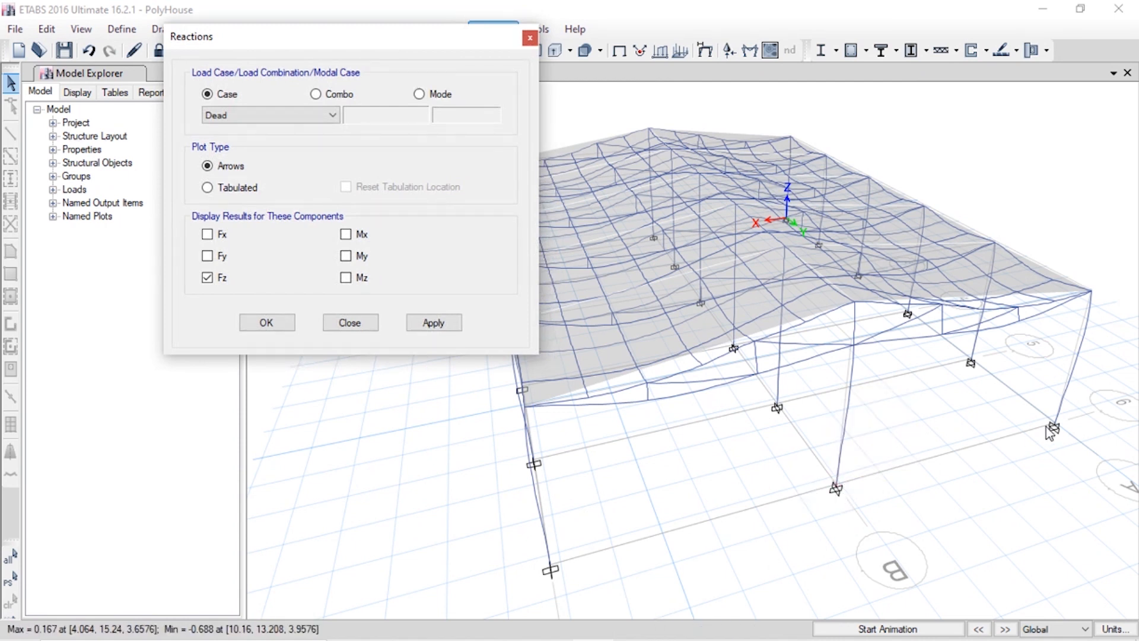
pyautogui.click(218, 237)
pyautogui.click(220, 256)
pyautogui.click(359, 235)
pyautogui.click(354, 259)
pyautogui.click(350, 279)
pyautogui.click(422, 322)
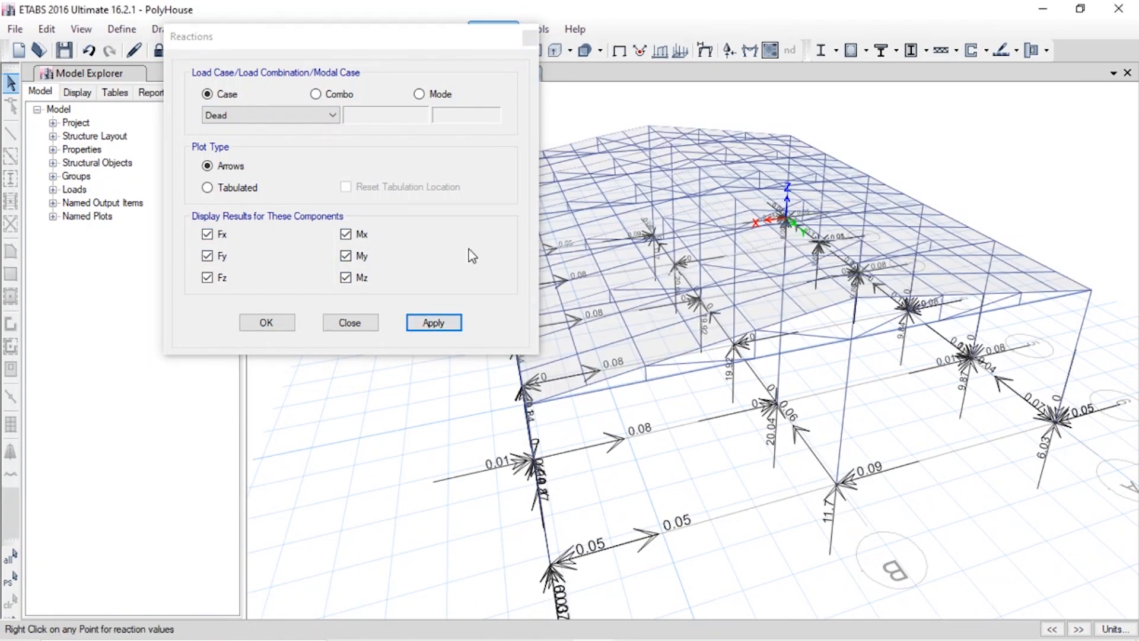
# Step: Show the Dead load support reactions in tabulated form and inspect the values at the column bases
pyautogui.click(240, 188)
pyautogui.click(433, 323)
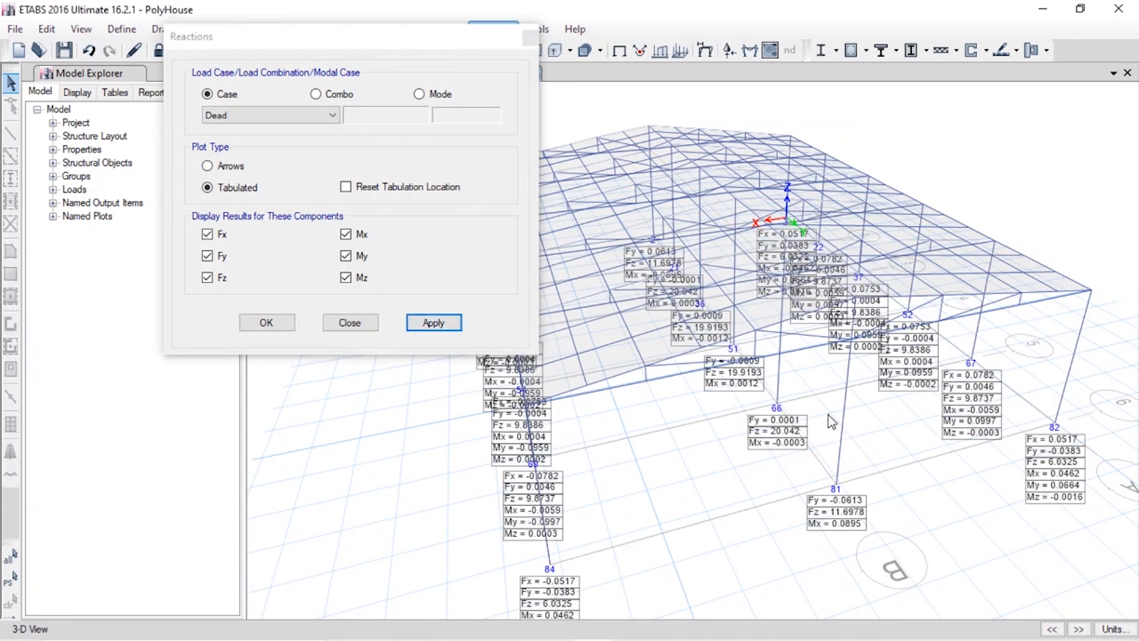
pyautogui.scroll(5, 831, 421)
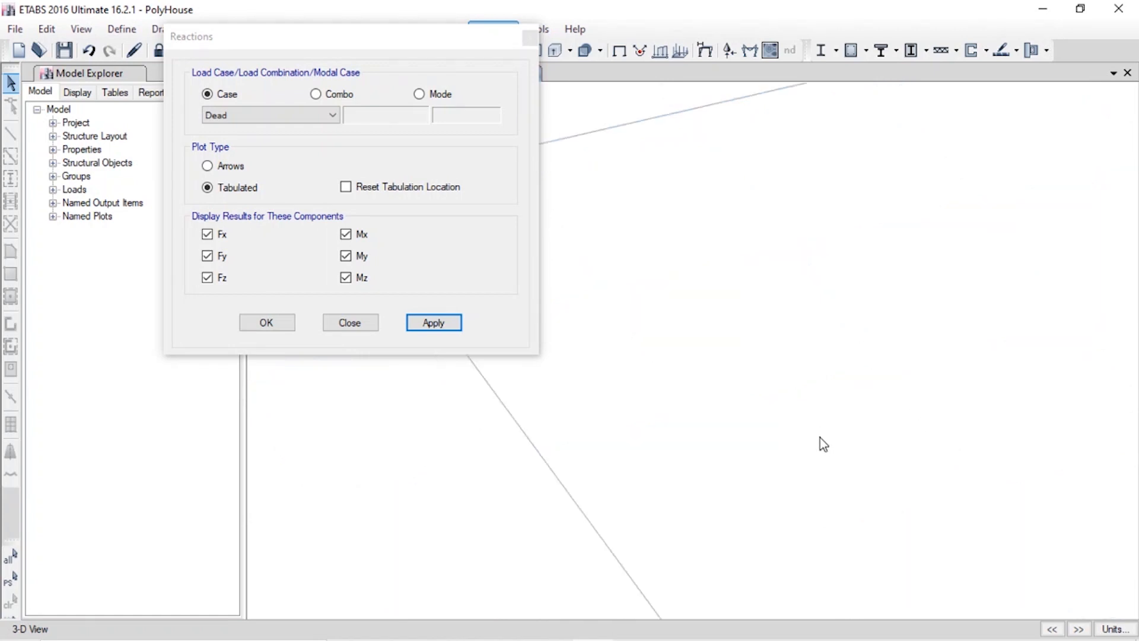
pyautogui.scroll(-5, 819, 437)
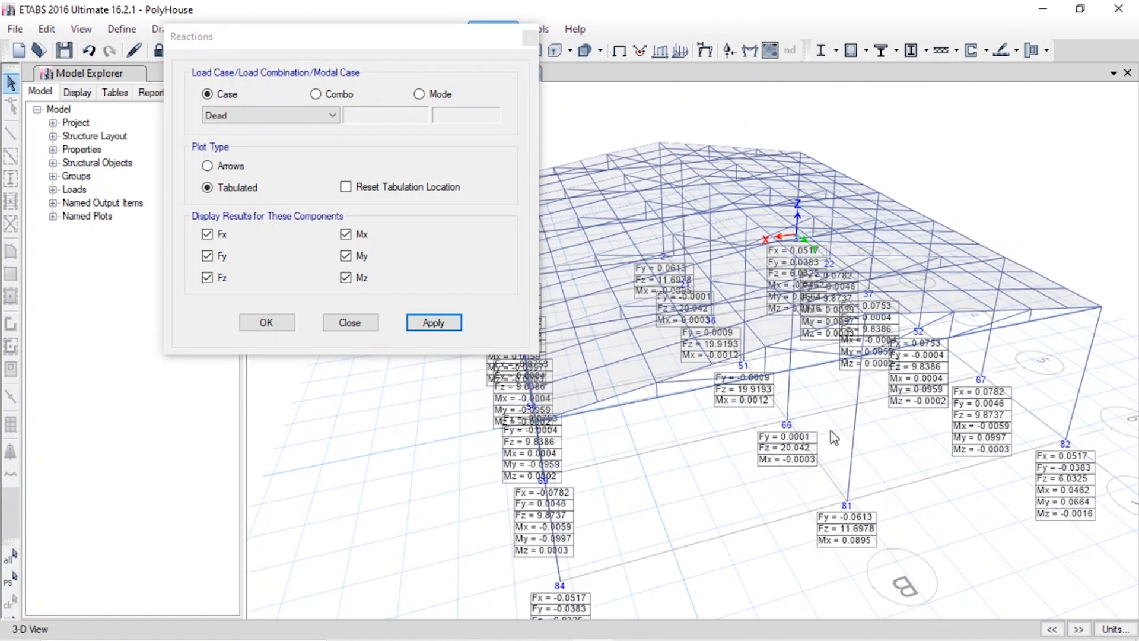
# Step: Display the tabulated support reactions for the Live load case and for Wind-X
pyautogui.click(314, 116)
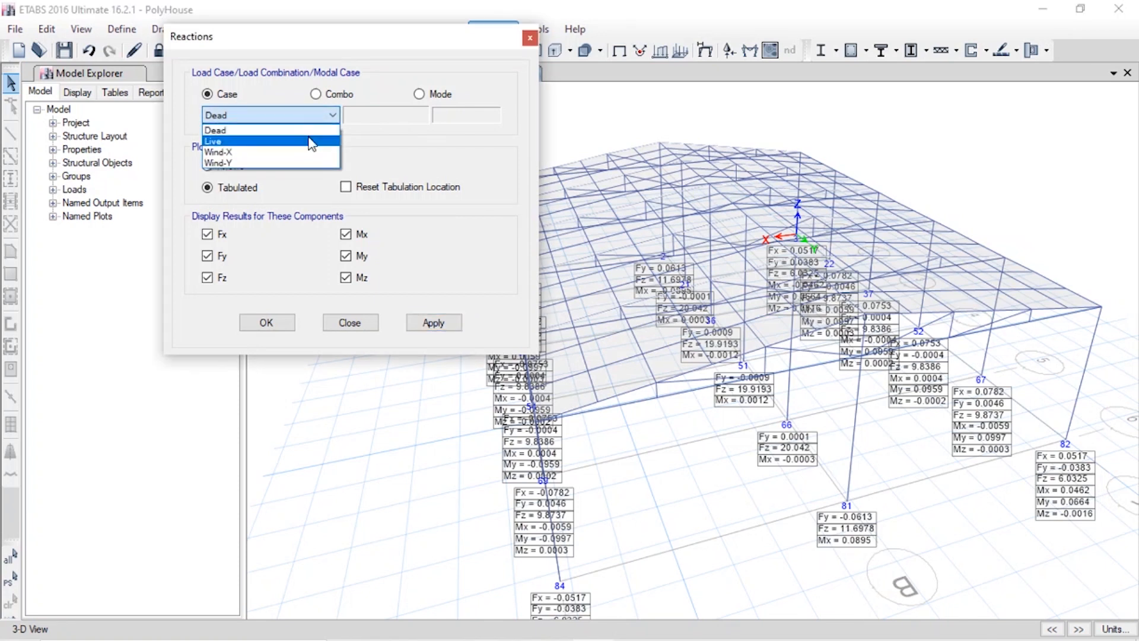
pyautogui.click(309, 140)
pyautogui.click(428, 332)
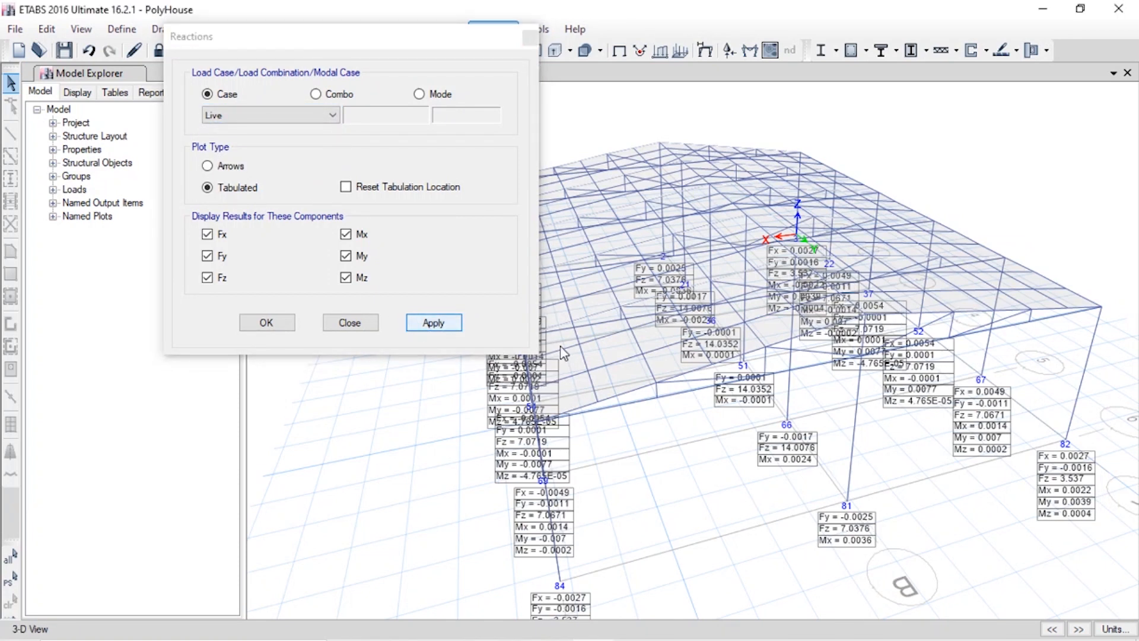
pyautogui.click(287, 115)
pyautogui.click(281, 153)
pyautogui.click(432, 326)
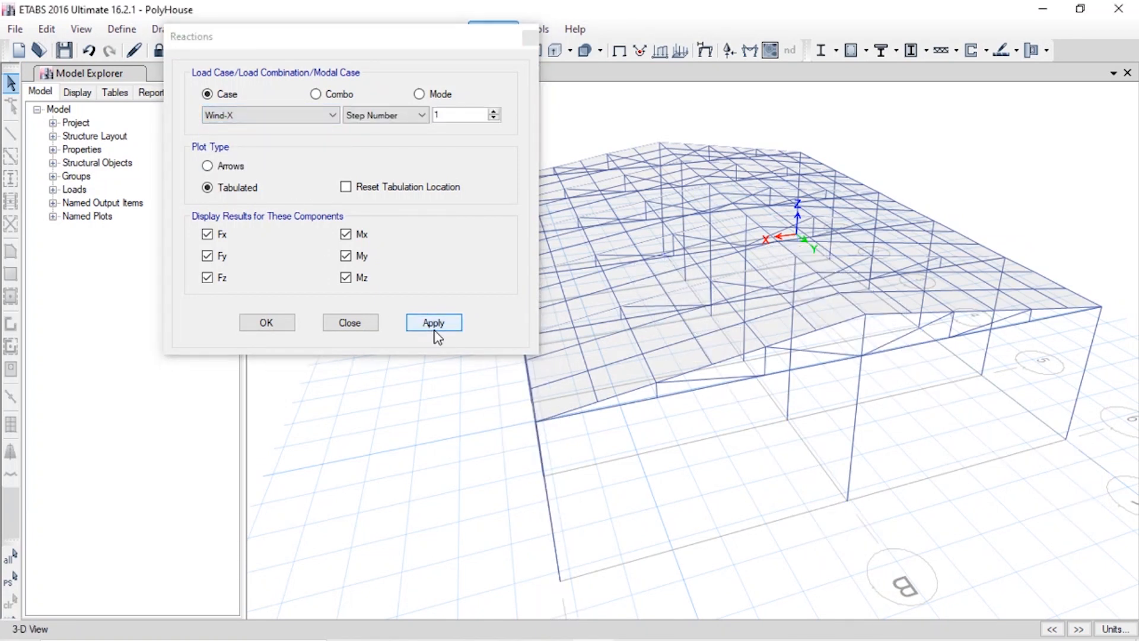
# Step: Display the tabulated support reactions for the load combination Comb1
pyautogui.click(321, 94)
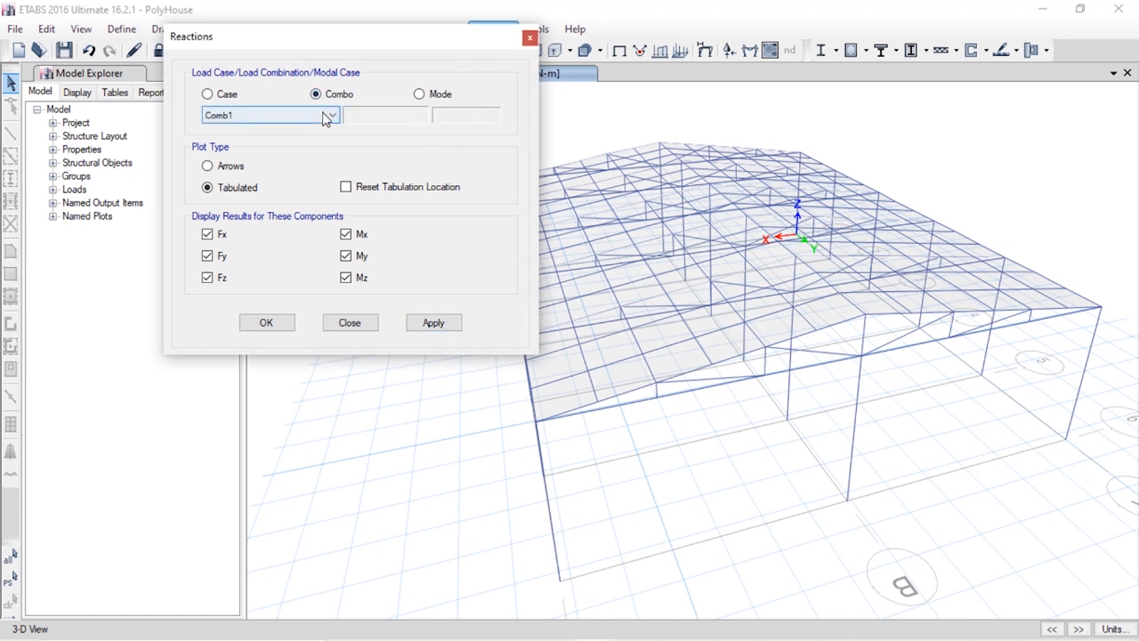
pyautogui.click(327, 114)
pyautogui.click(317, 132)
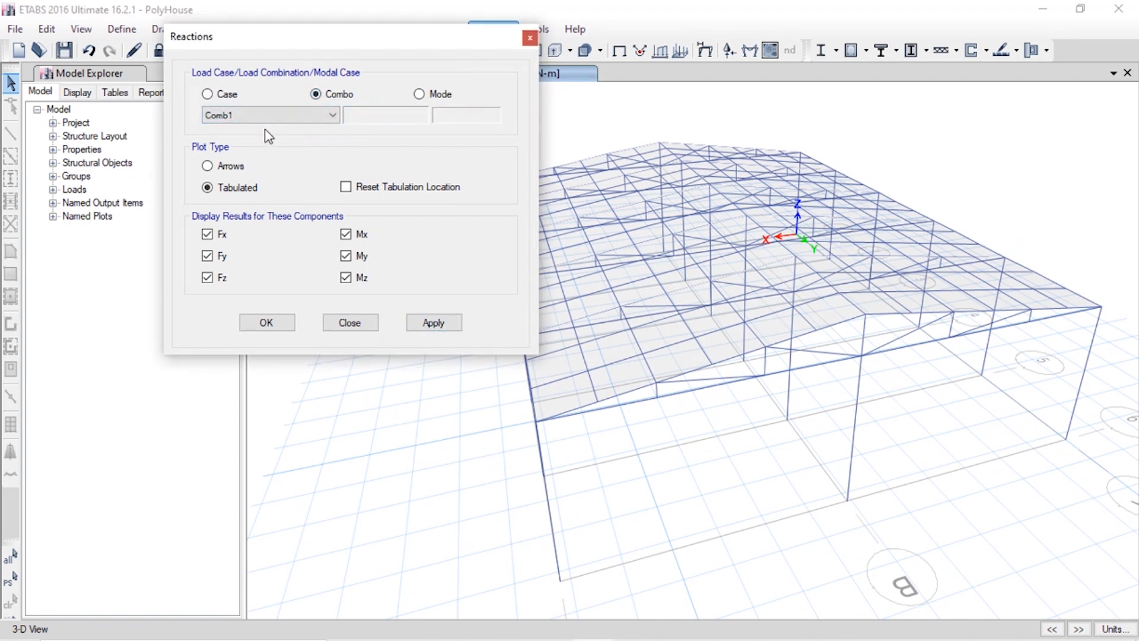
pyautogui.click(458, 325)
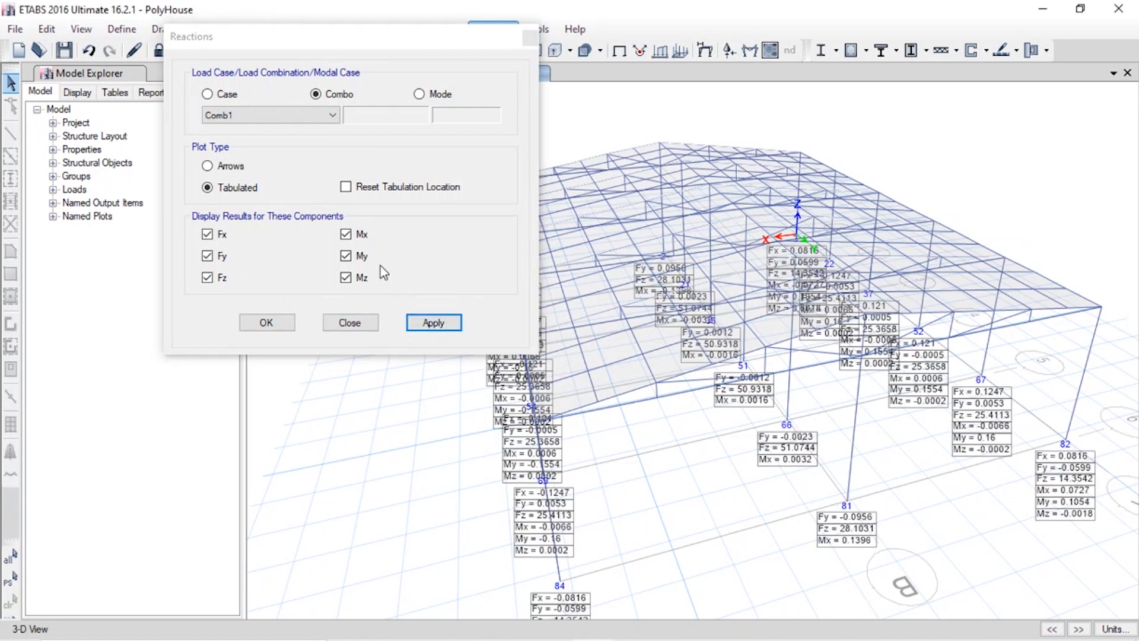
# Step: Hide the Mx component in the Comb1 reaction tables, restore it, and close the reaction settings
pyautogui.click(346, 234)
pyautogui.click(433, 322)
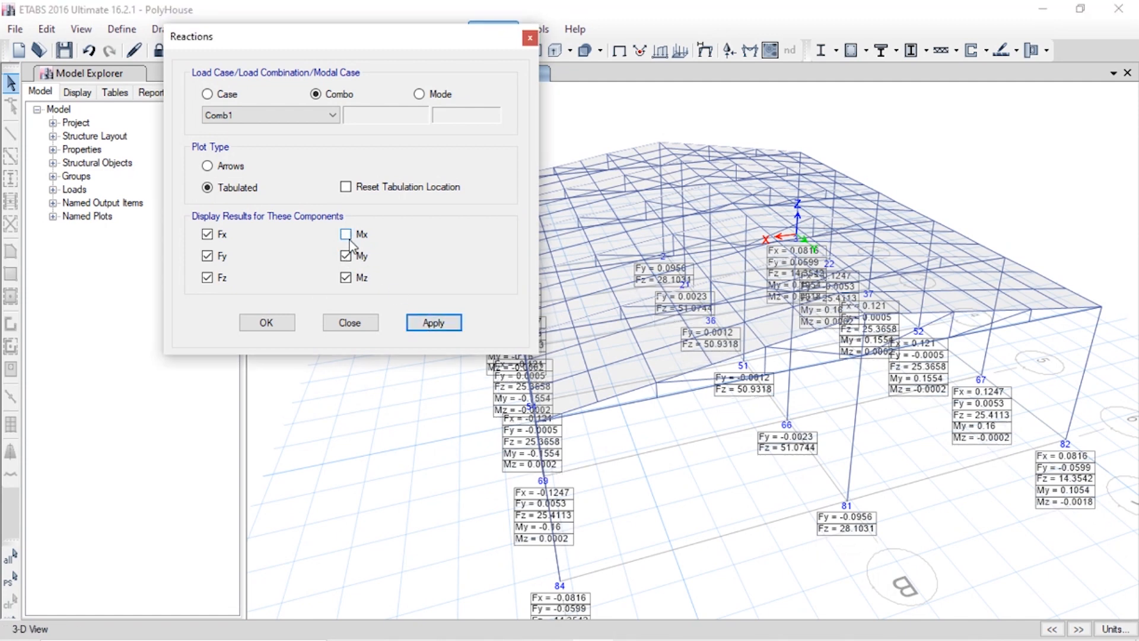
pyautogui.click(347, 236)
pyautogui.click(433, 323)
pyautogui.click(365, 324)
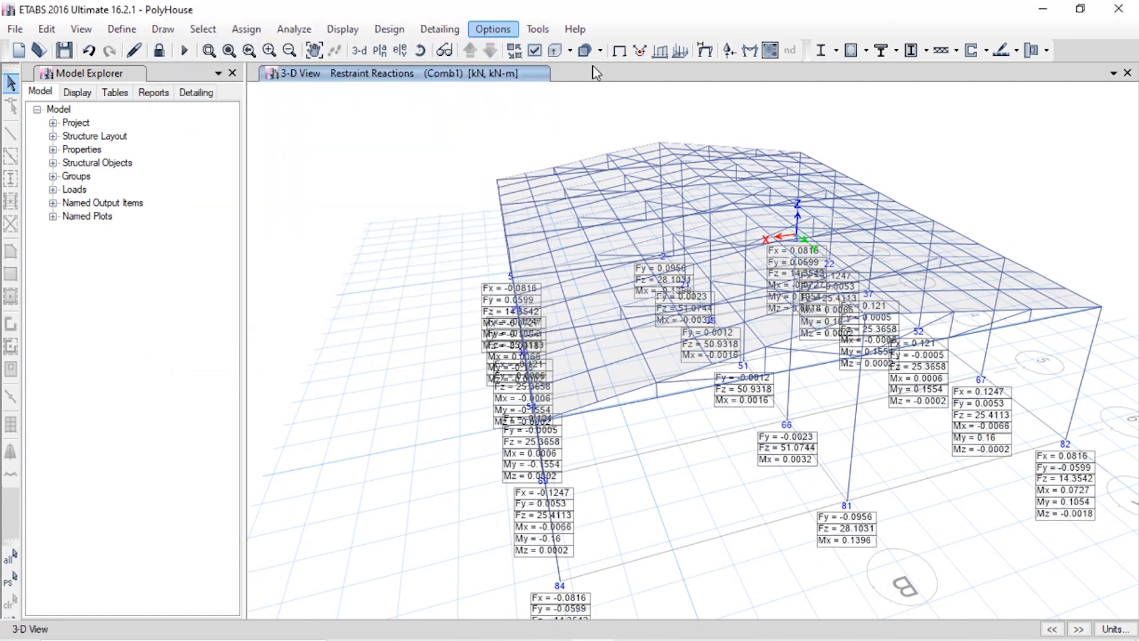
# Step: Display the filled Moment 3-3 diagram for the Dead load case, including frames and links
pyautogui.click(752, 55)
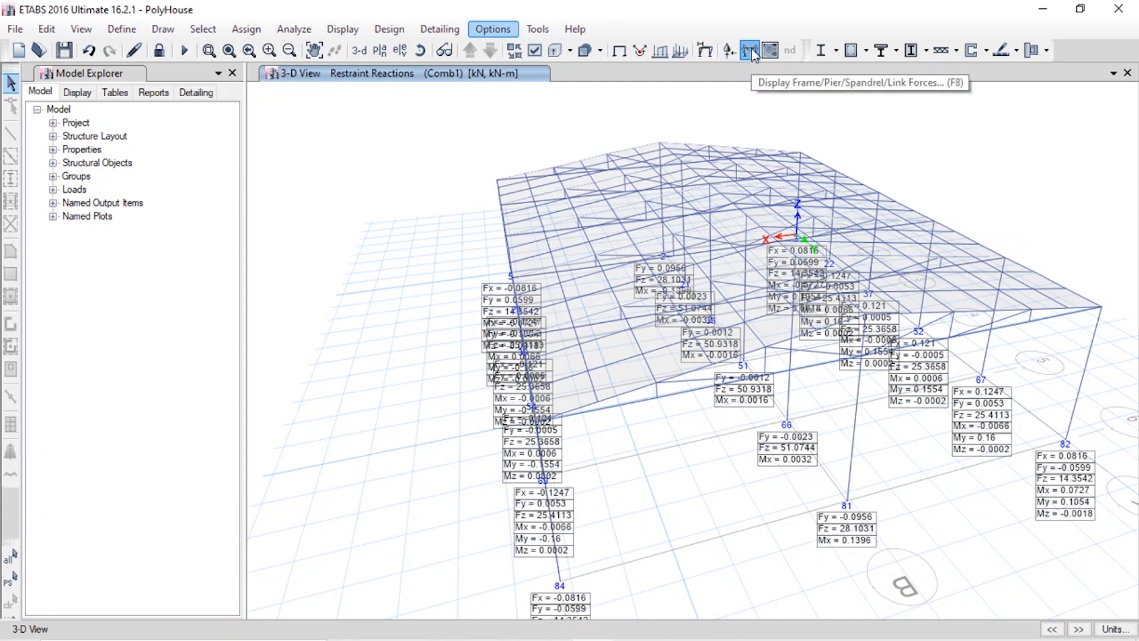
pyautogui.moveTo(571, 88); pyautogui.dragTo(273, 48)
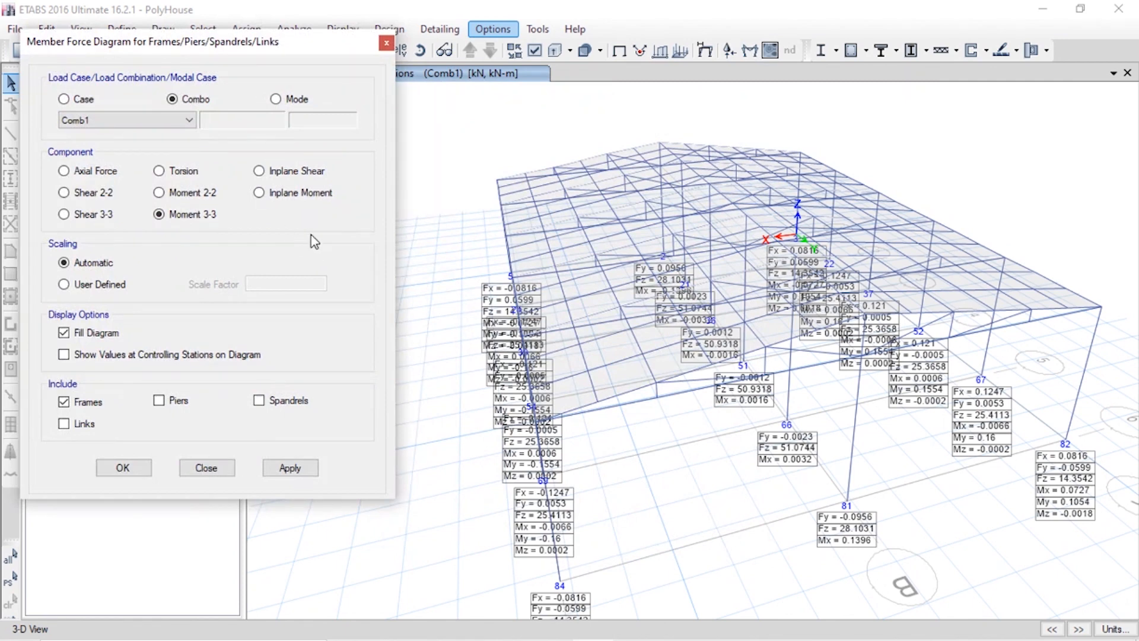
pyautogui.click(84, 100)
pyautogui.click(74, 423)
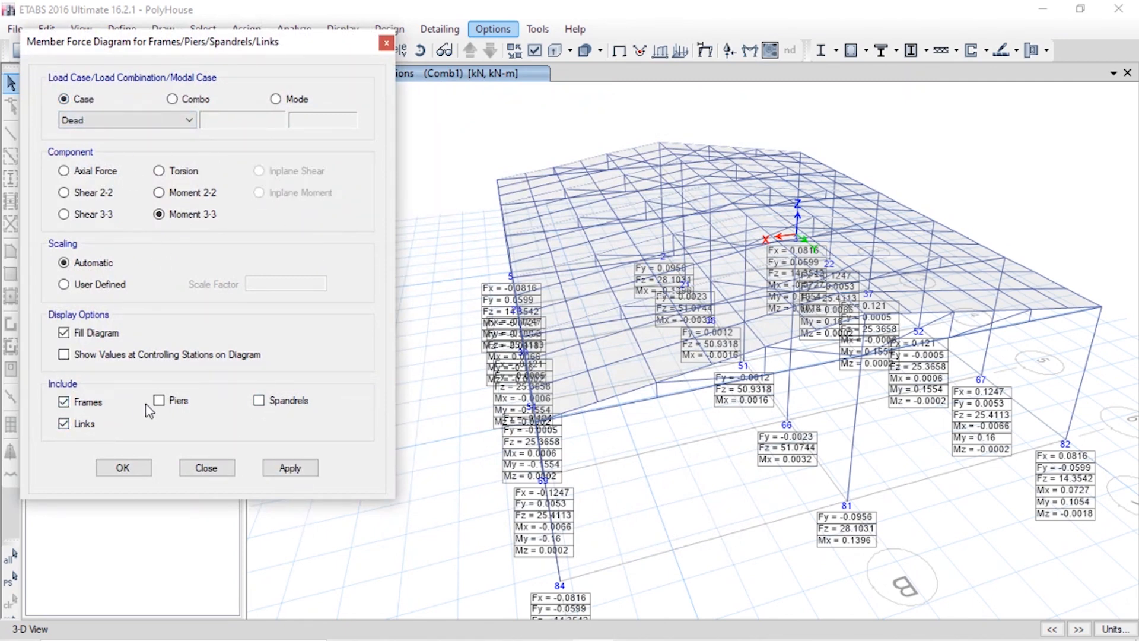
pyautogui.click(306, 471)
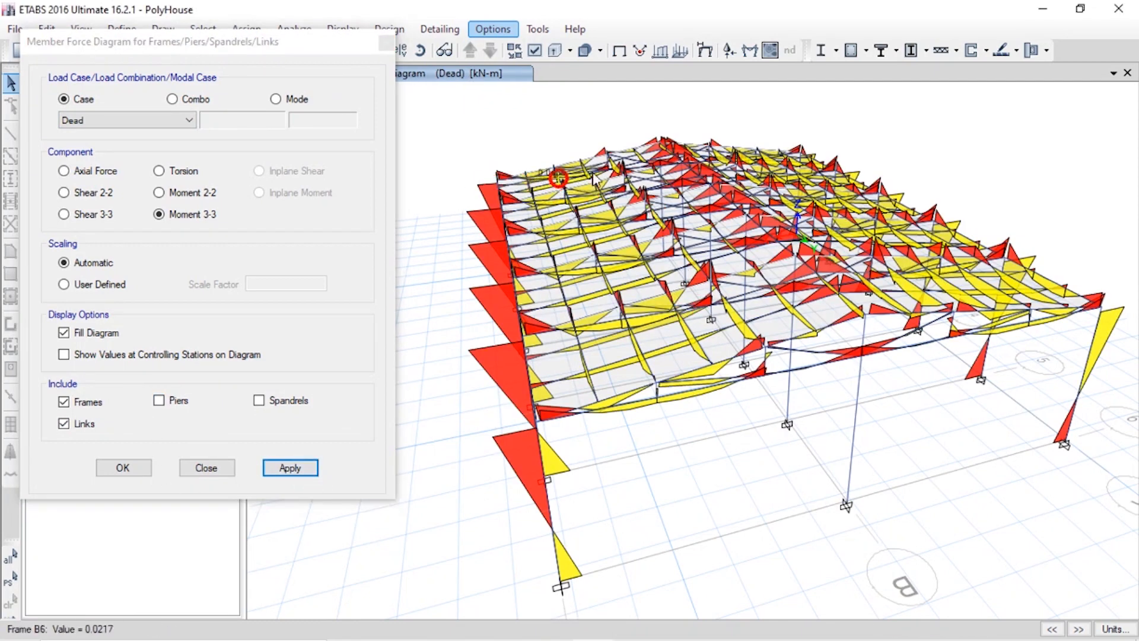
# Step: Display the axial force diagram for the Dead load case and for the Live load case
pyautogui.click(104, 180)
pyautogui.click(104, 172)
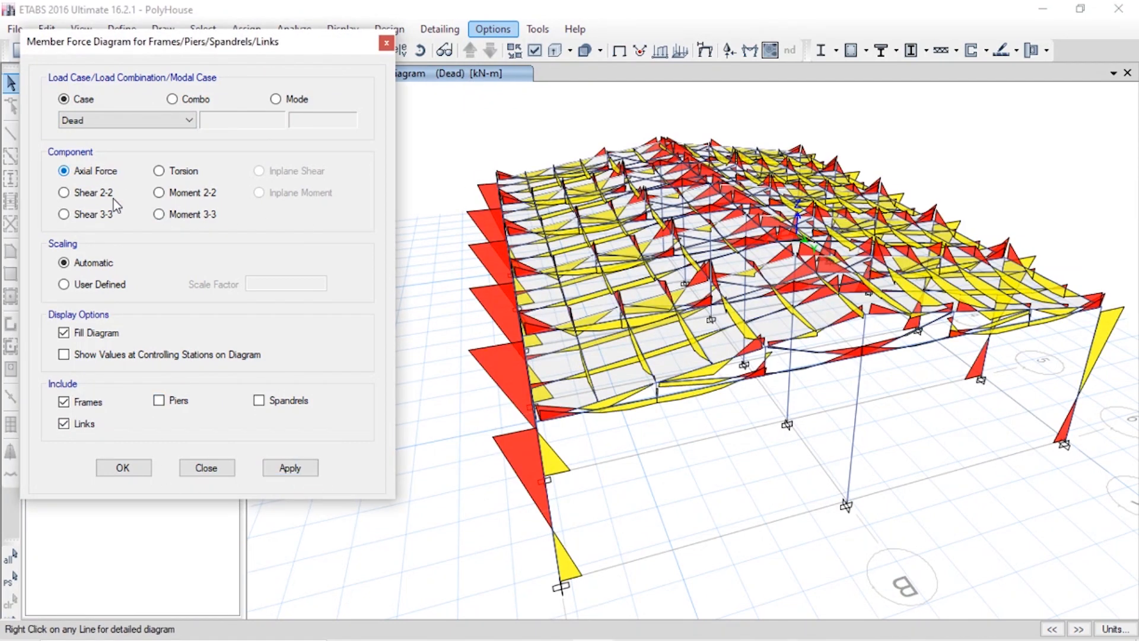
pyautogui.click(290, 467)
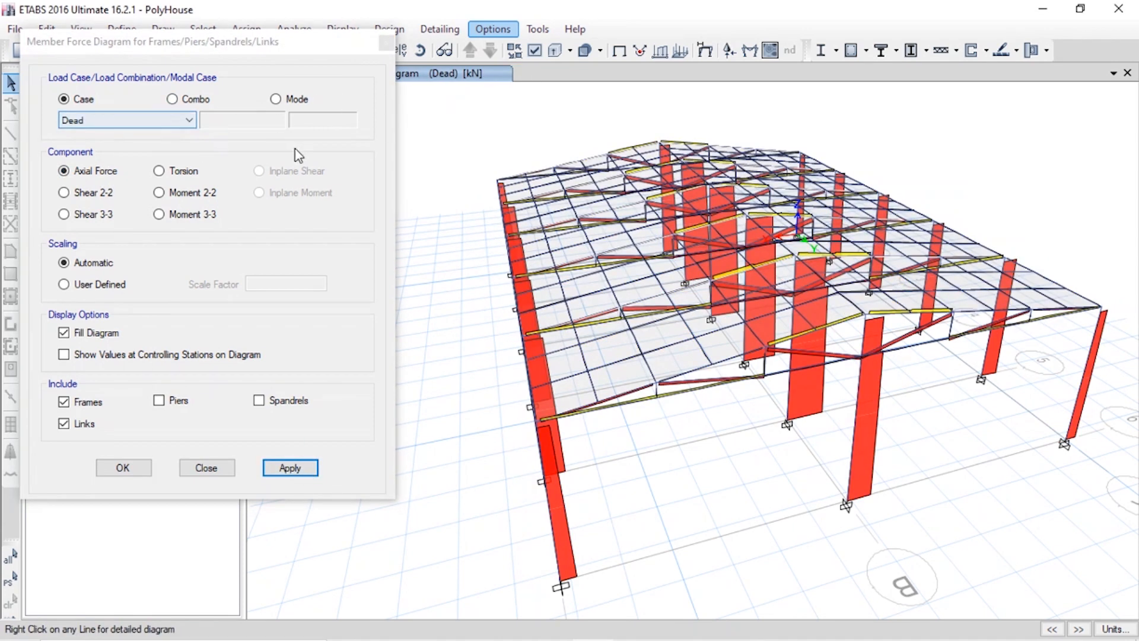
pyautogui.click(155, 123)
pyautogui.click(164, 148)
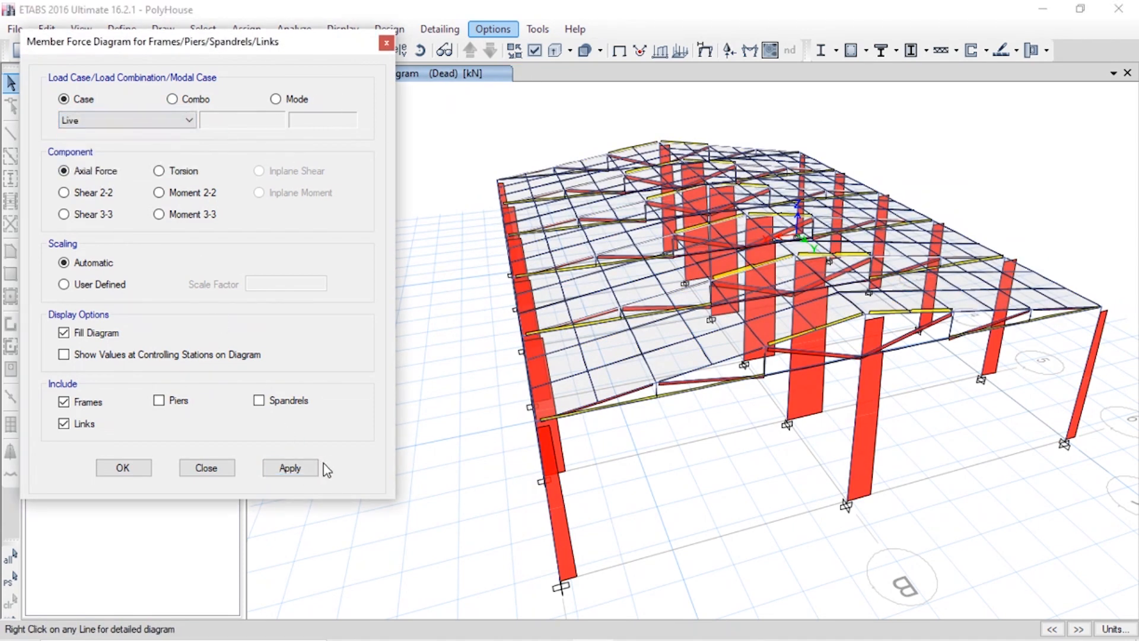
pyautogui.click(314, 466)
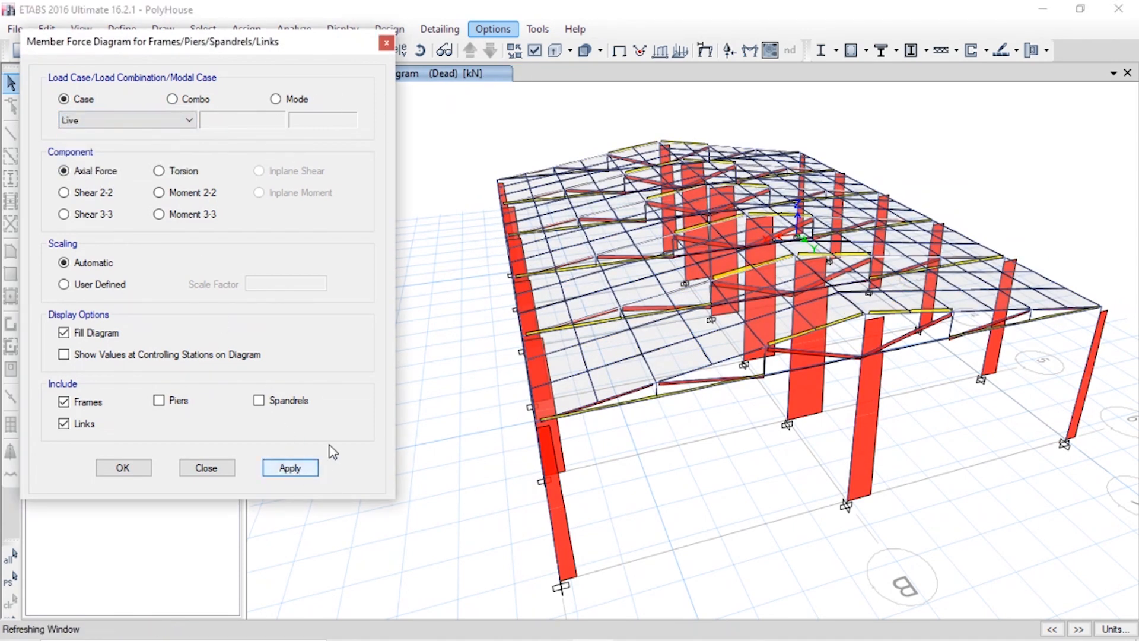
# Step: Review the Shear 2-2, Moment 3-3 and Torsion diagrams for the Live load case
pyautogui.click(88, 192)
pyautogui.click(288, 467)
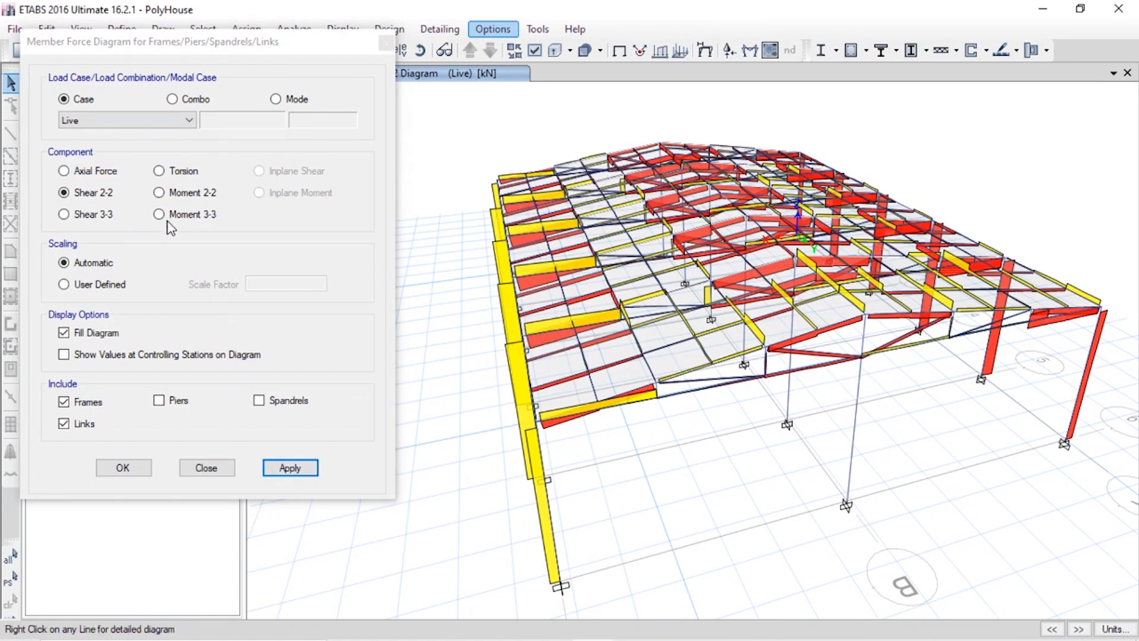
pyautogui.click(184, 215)
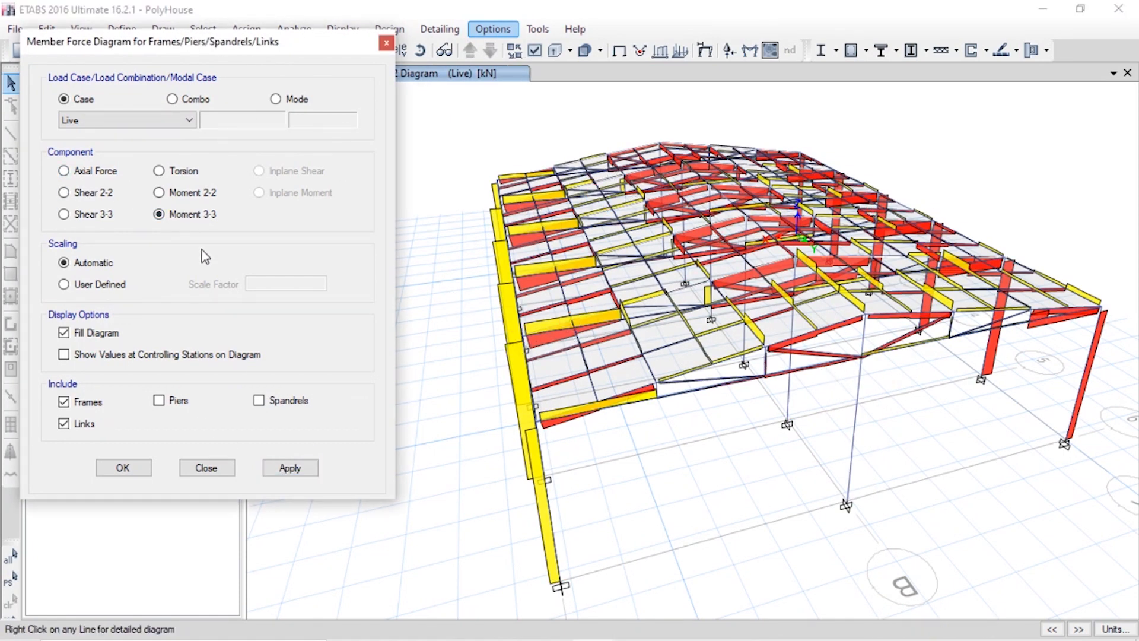
pyautogui.click(300, 472)
pyautogui.click(177, 174)
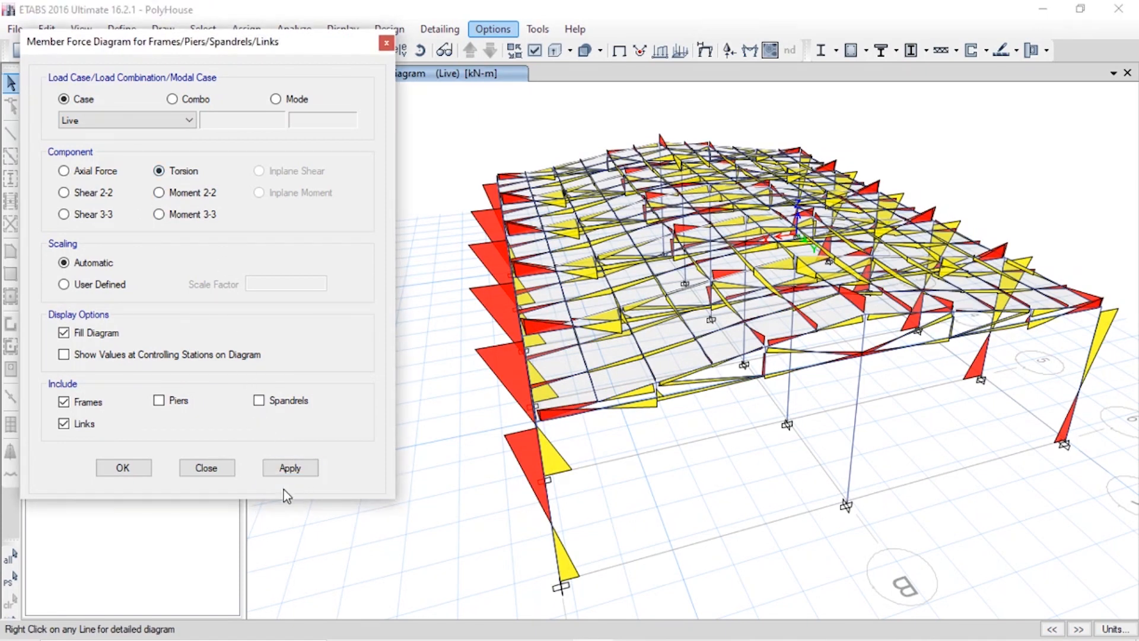
pyautogui.click(287, 463)
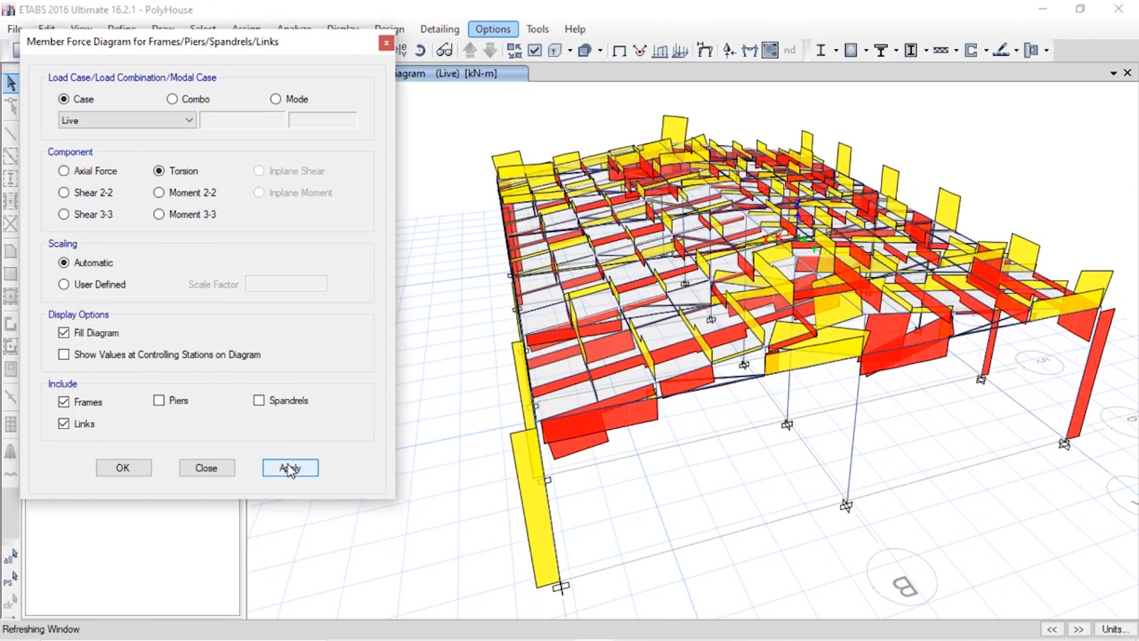
# Step: Return to the Live Moment 3-3 diagram with spandrels included, and close the member force settings
pyautogui.click(110, 216)
pyautogui.click(195, 215)
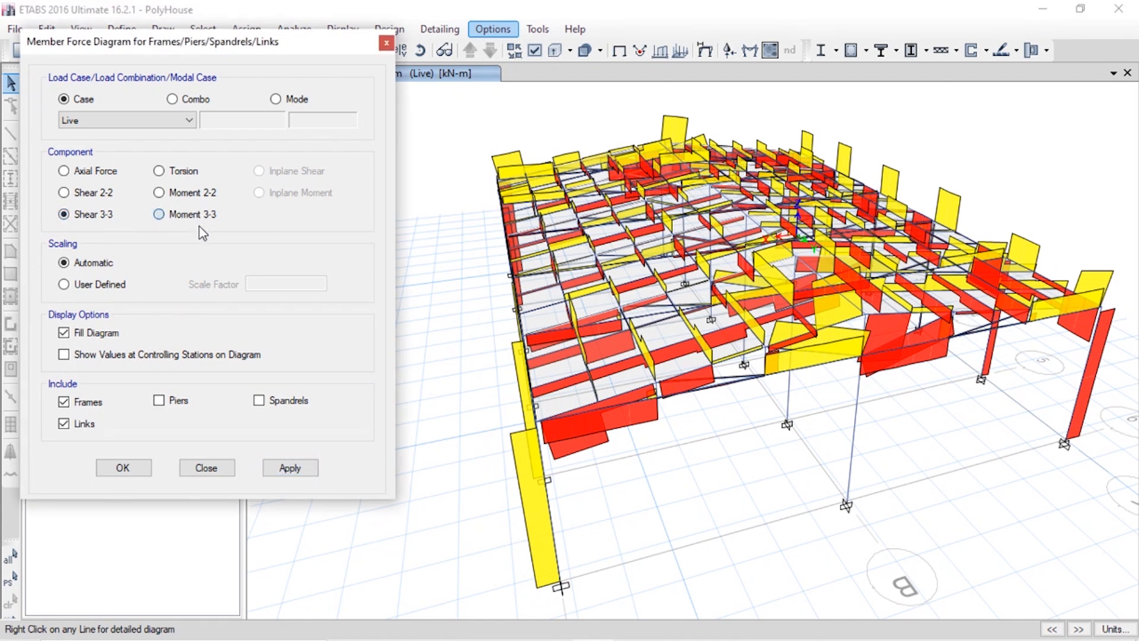
pyautogui.click(292, 466)
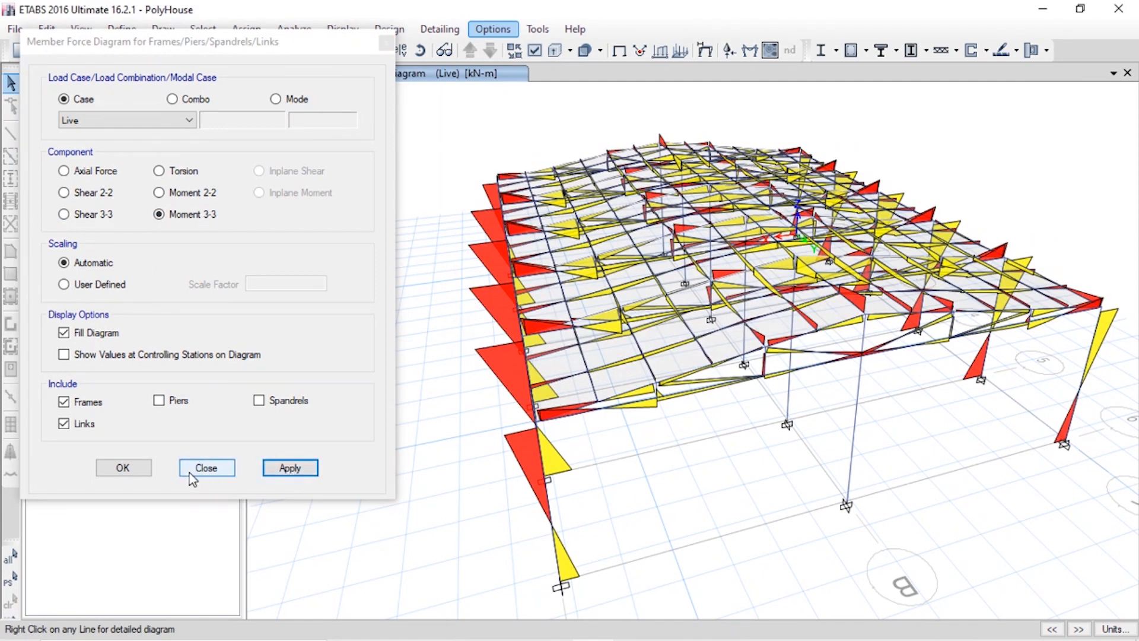
pyautogui.click(271, 402)
pyautogui.click(291, 466)
pyautogui.click(204, 468)
# Step: Display the F11 resultant shell force contours for the Live load case, filled on the undeformed shape
pyautogui.click(575, 28)
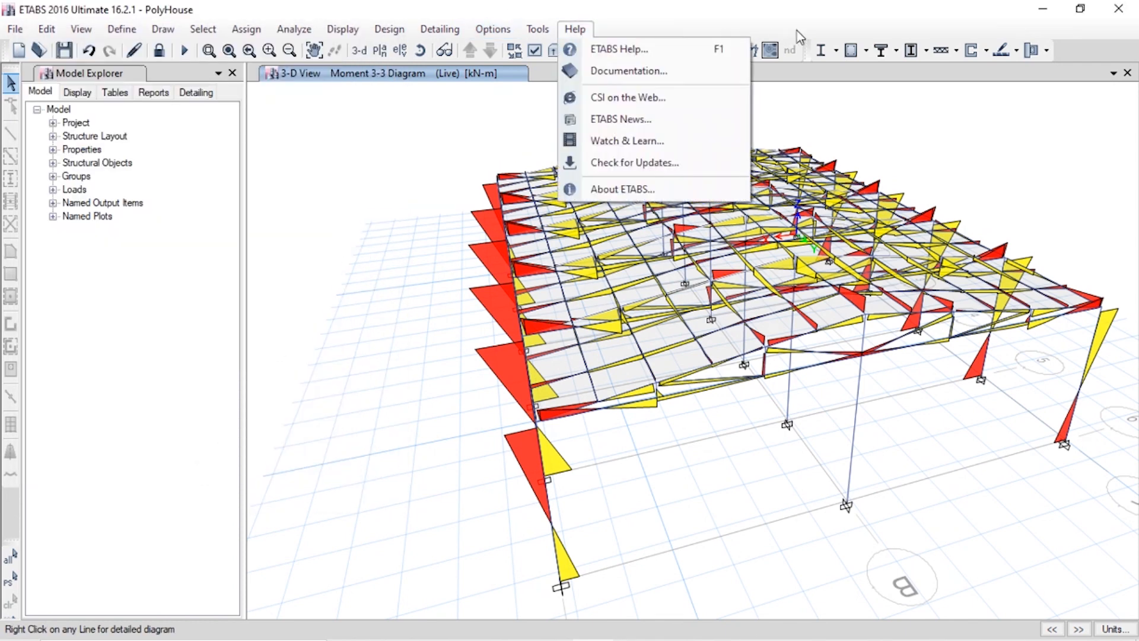
pyautogui.click(758, 47)
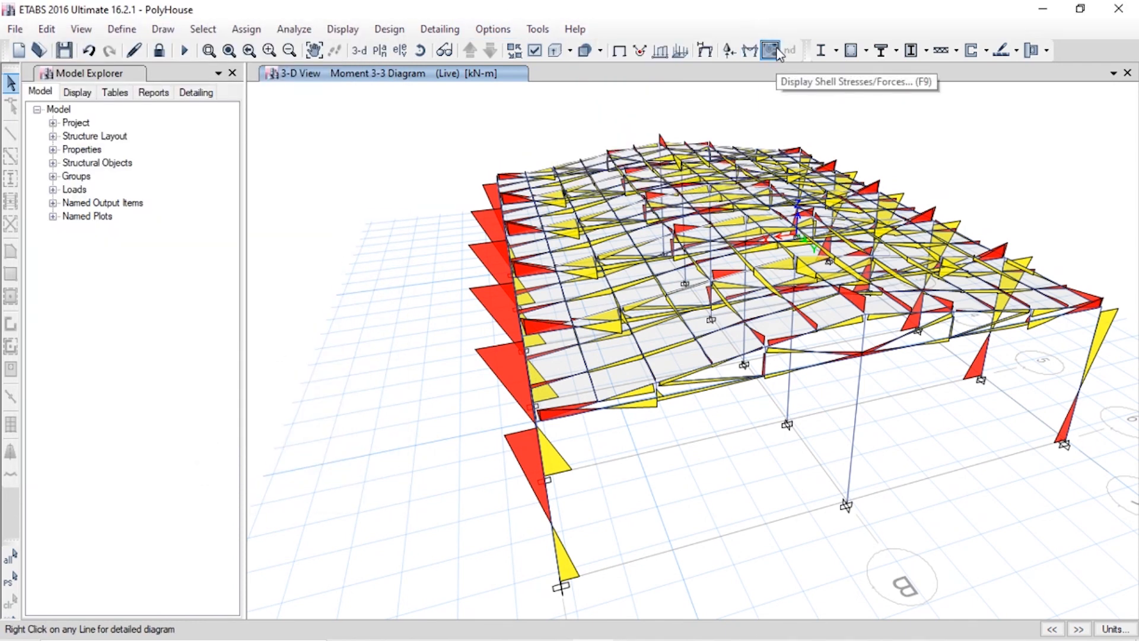
pyautogui.click(776, 47)
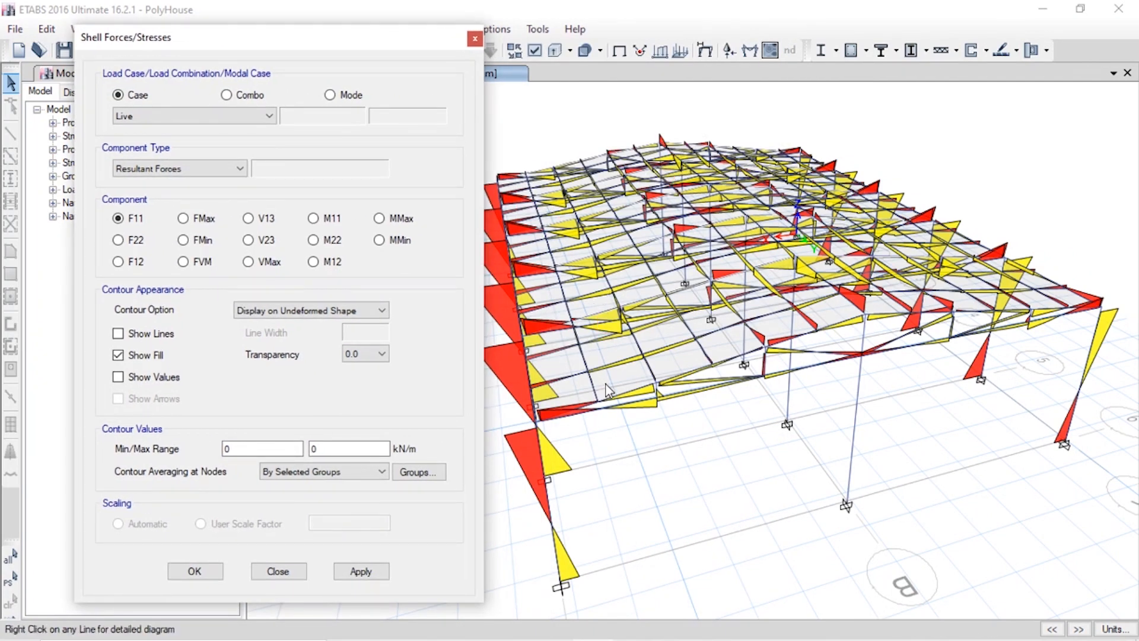
pyautogui.click(608, 390)
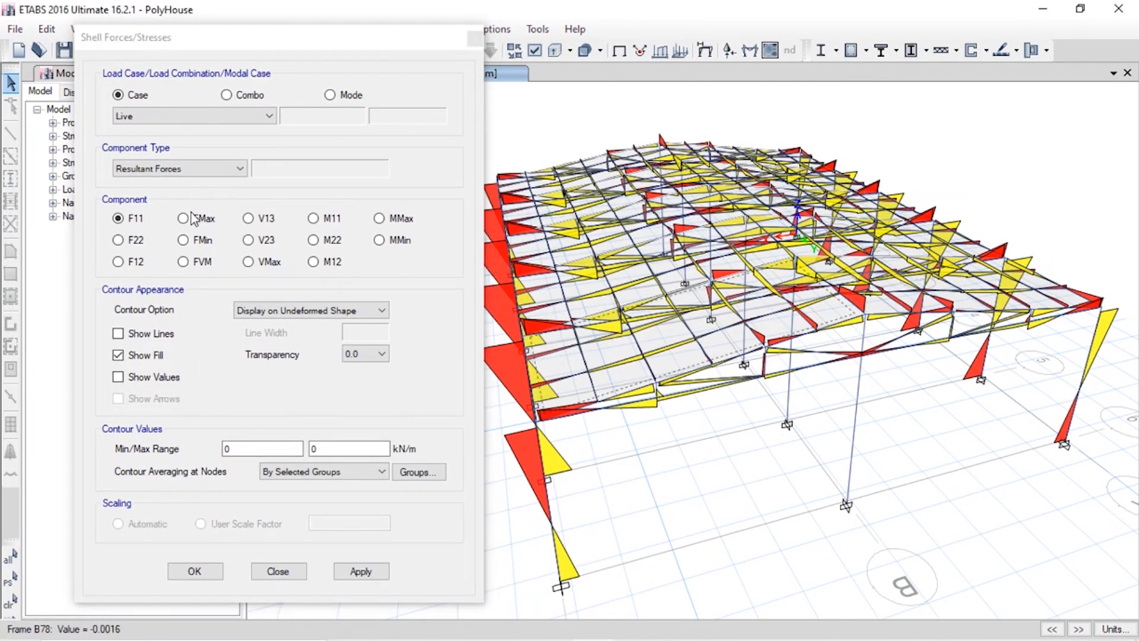
pyautogui.click(369, 575)
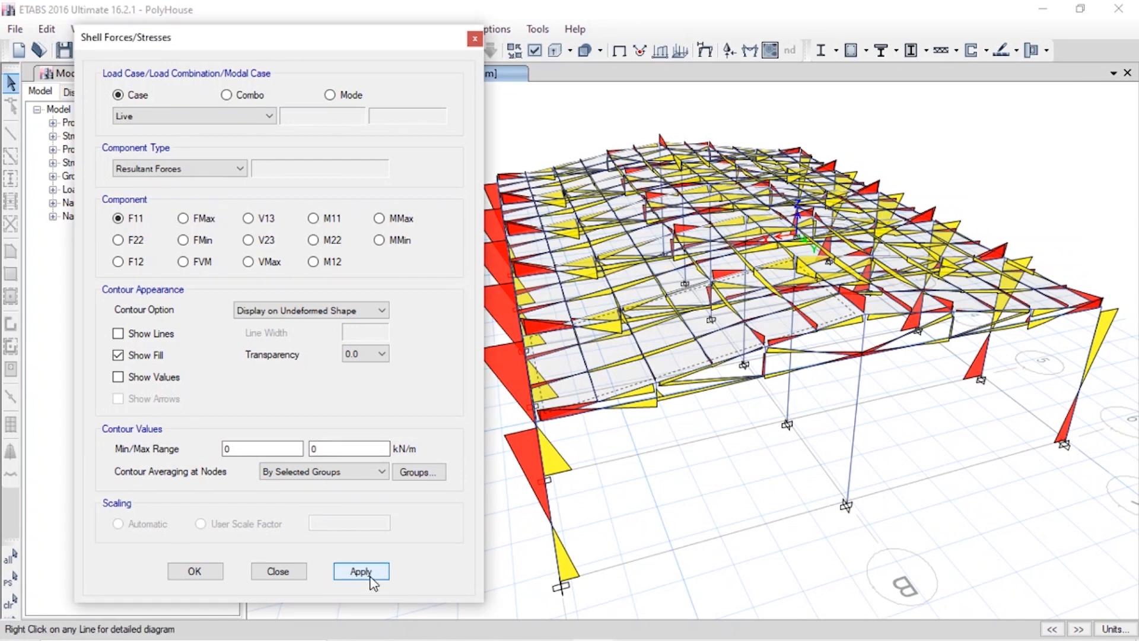
pyautogui.click(370, 575)
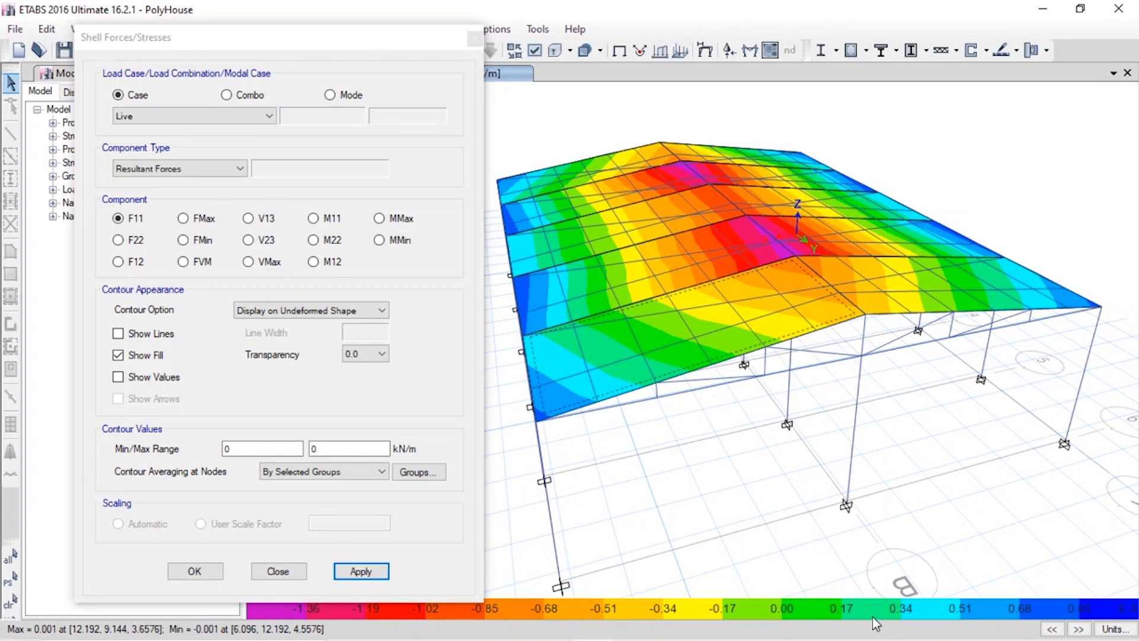
# Step: Display the F11 resultant shell force contours for the Dead load case
pyautogui.click(190, 117)
pyautogui.click(189, 127)
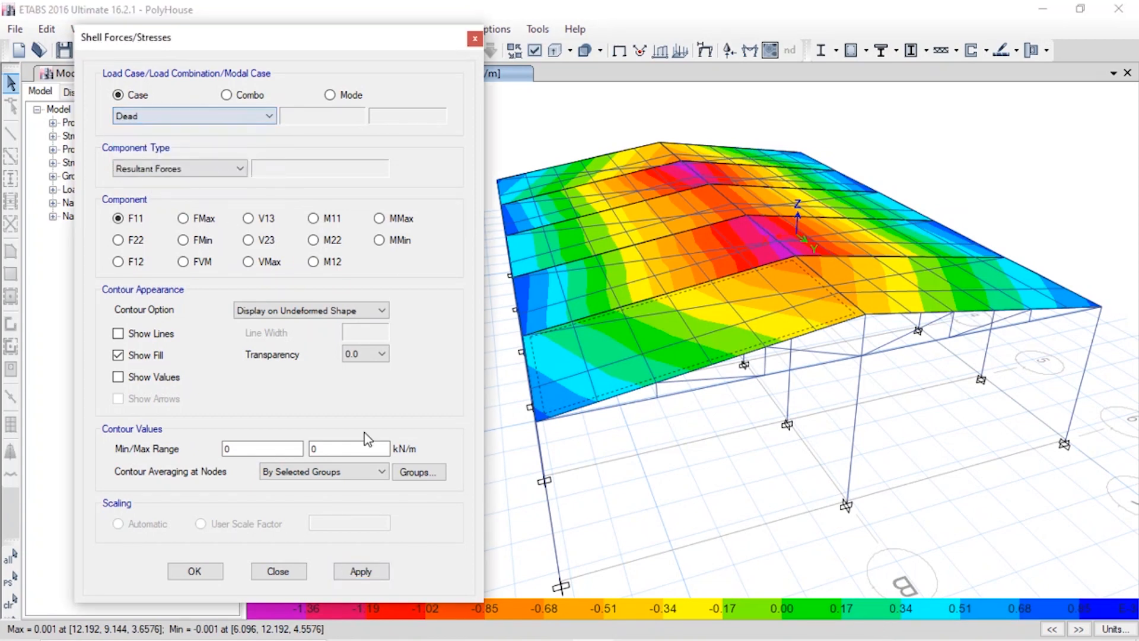
pyautogui.click(361, 570)
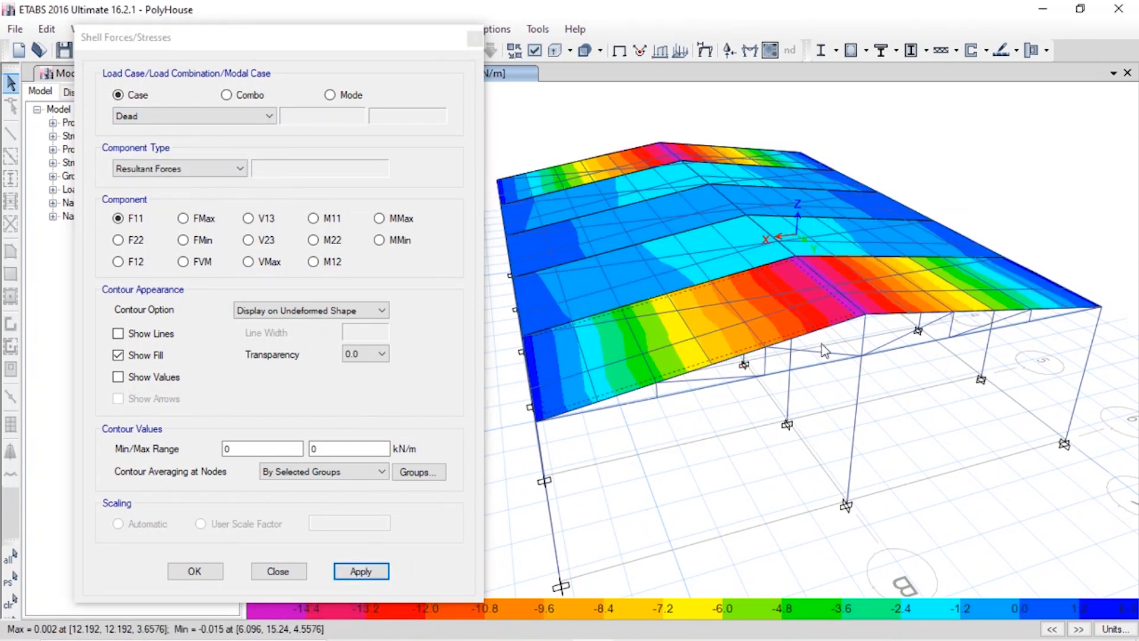
# Step: Switch the component type to Shell Stresses on the visible face and display the SMaxV contours for the Dead load case
pyautogui.click(137, 241)
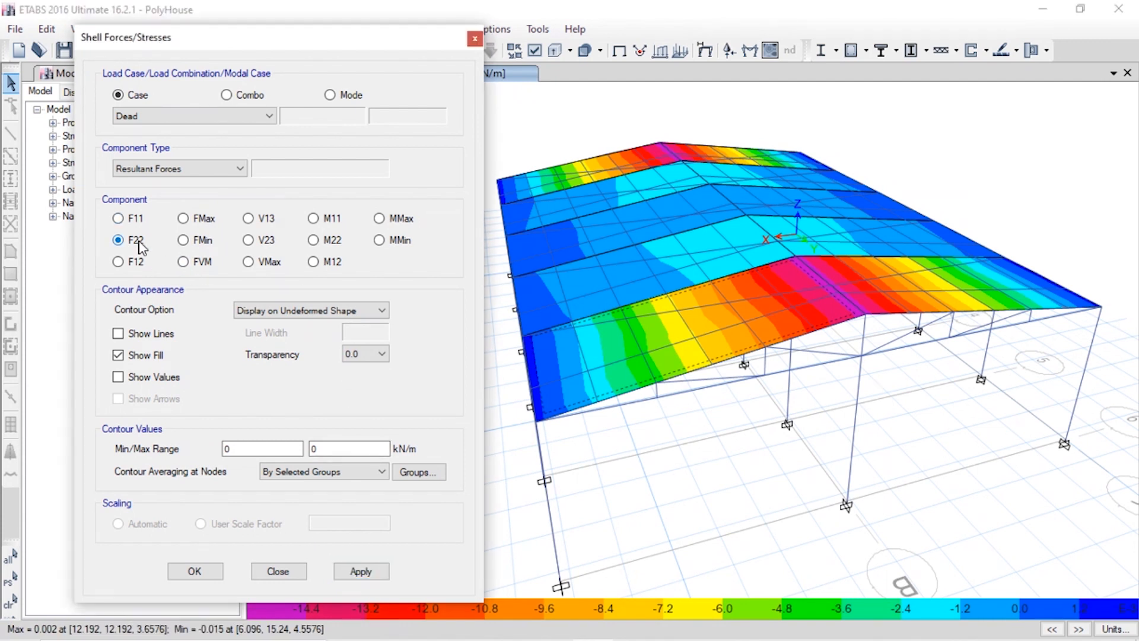
pyautogui.click(172, 168)
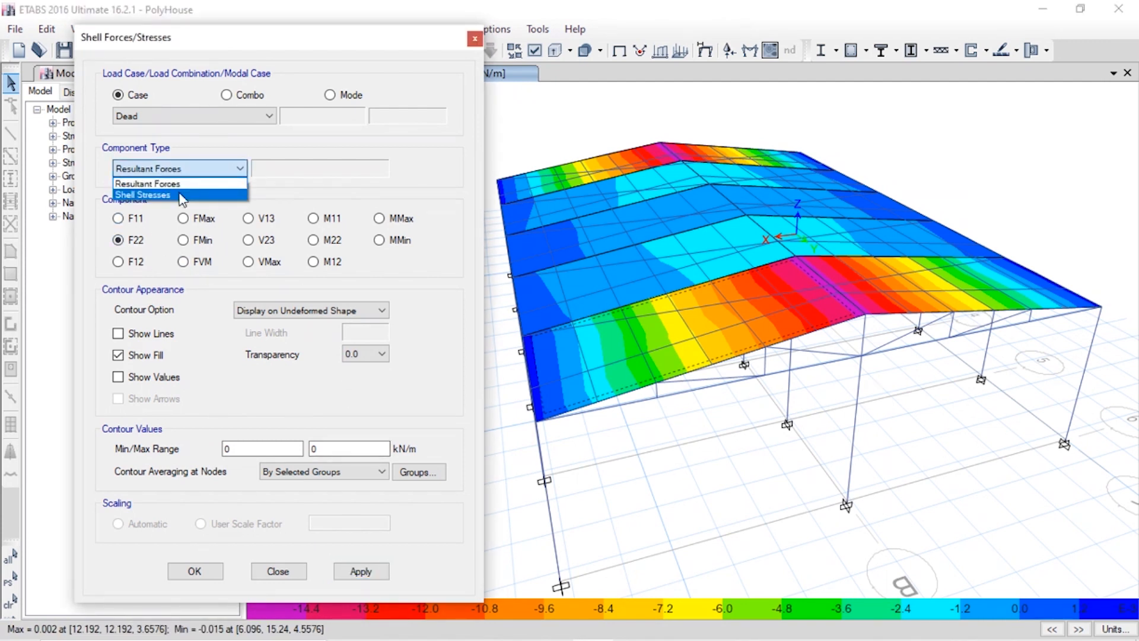
pyautogui.click(172, 194)
pyautogui.click(178, 168)
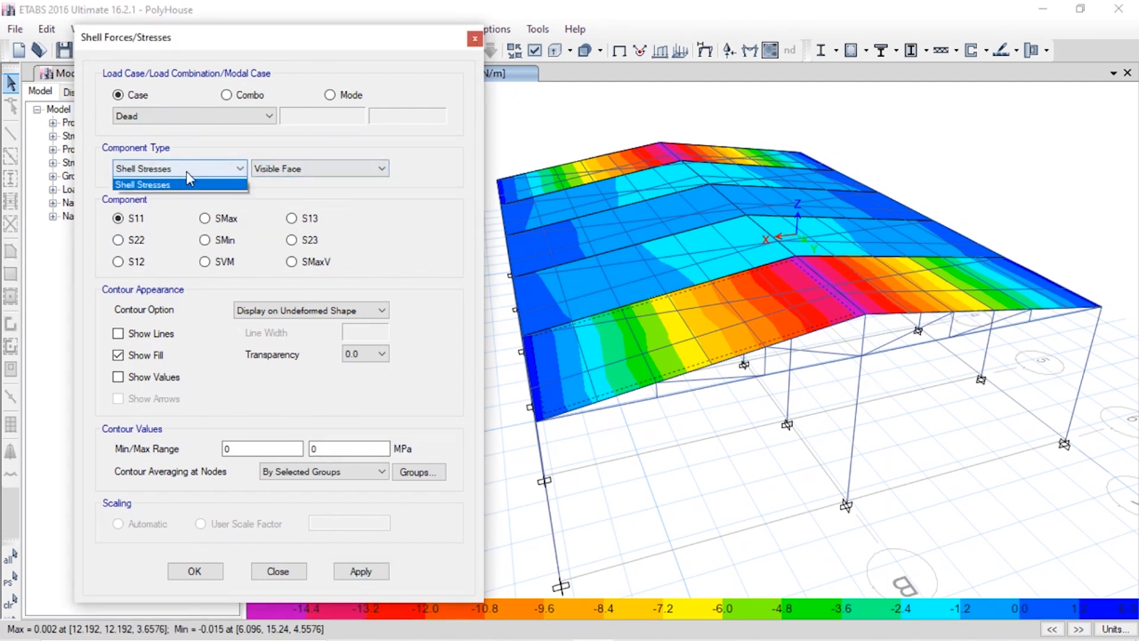
pyautogui.click(178, 183)
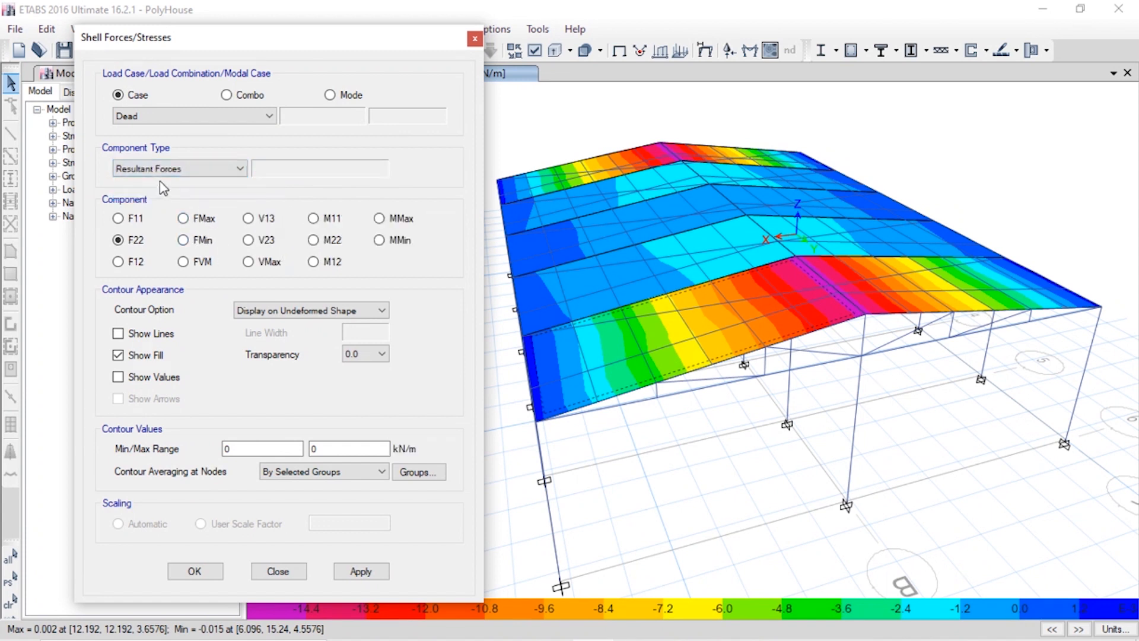
pyautogui.click(178, 168)
pyautogui.click(172, 191)
pyautogui.click(291, 218)
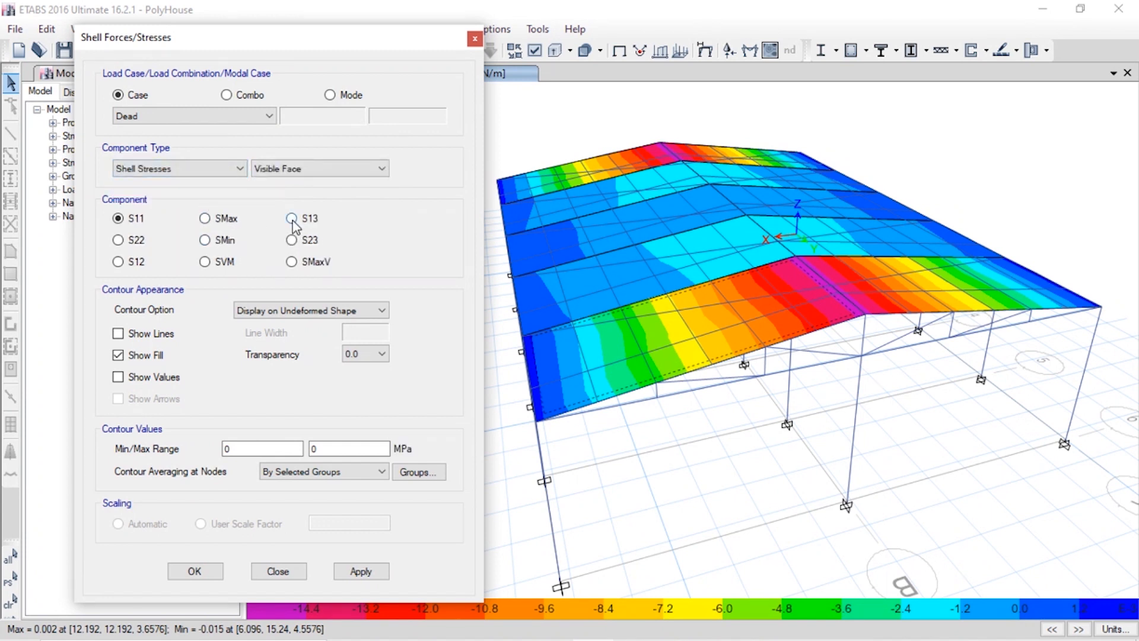
pyautogui.click(292, 262)
pyautogui.click(369, 571)
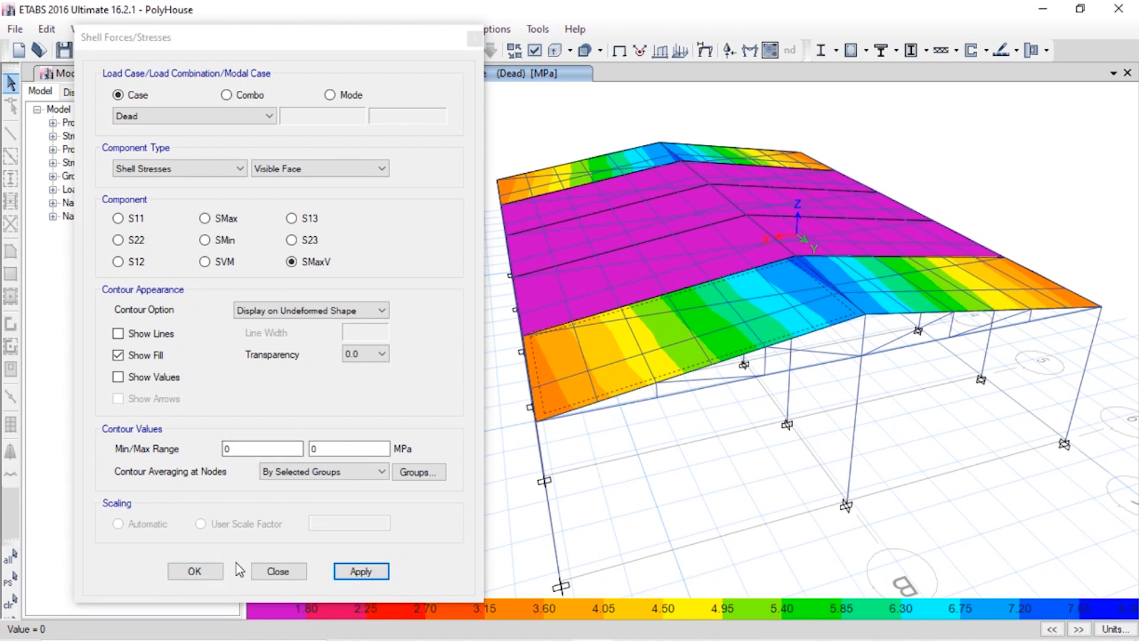
# Step: Display the SMax shell stress contours for the Dead load case with values shown on the contours
pyautogui.click(221, 221)
pyautogui.click(361, 571)
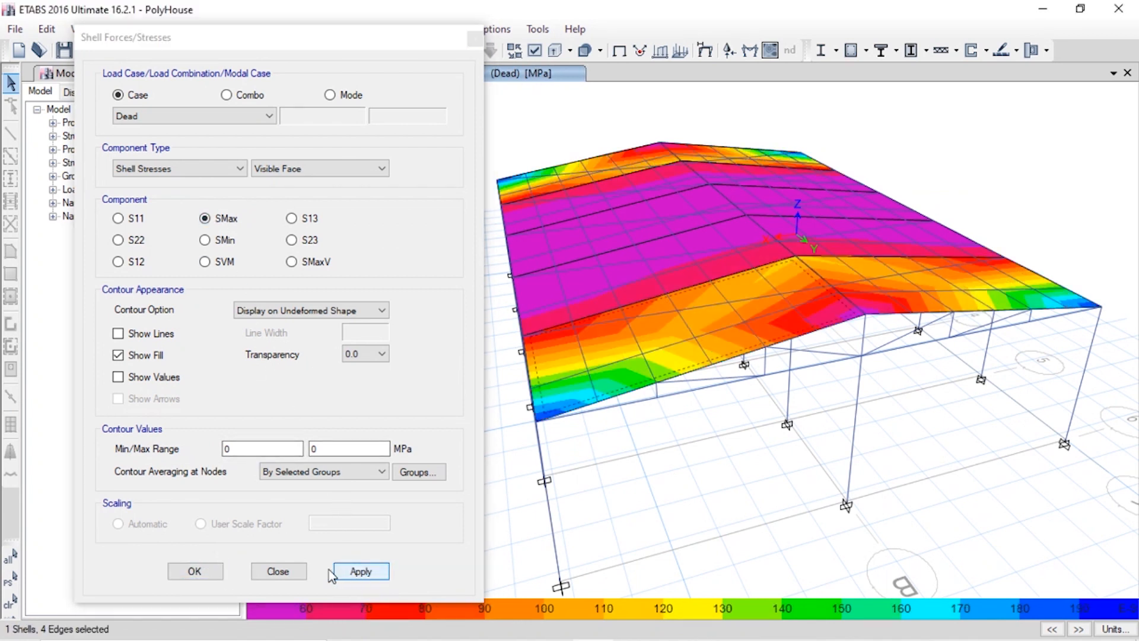
pyautogui.click(118, 377)
pyautogui.click(361, 571)
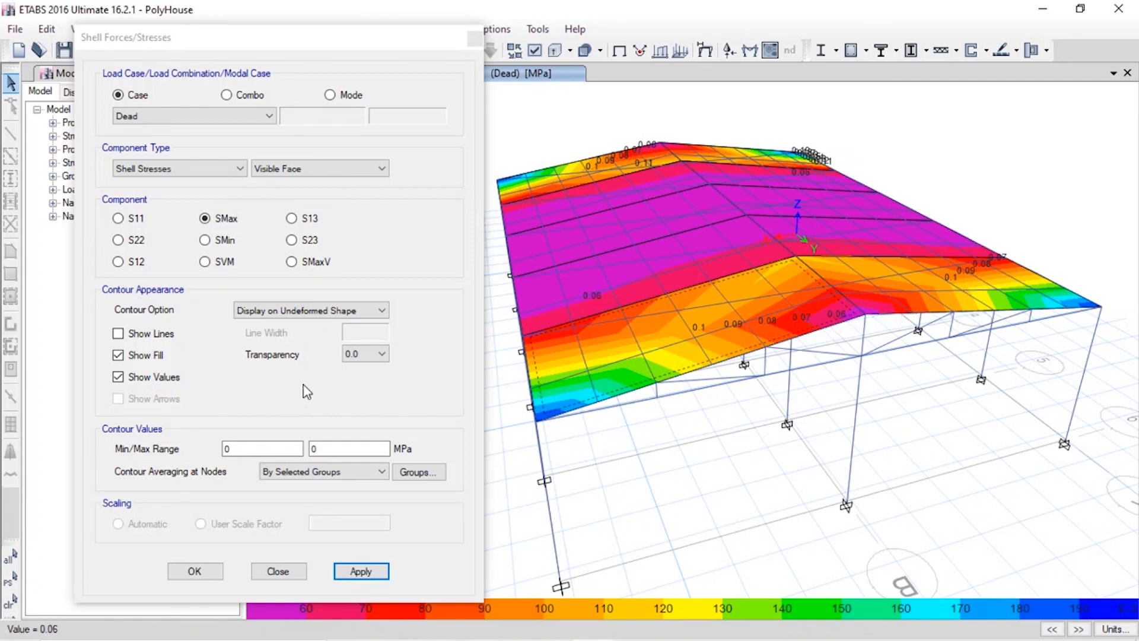
# Step: Display the S12 shell stress contours for the Dead load case and close the shell stress settings
pyautogui.click(118, 262)
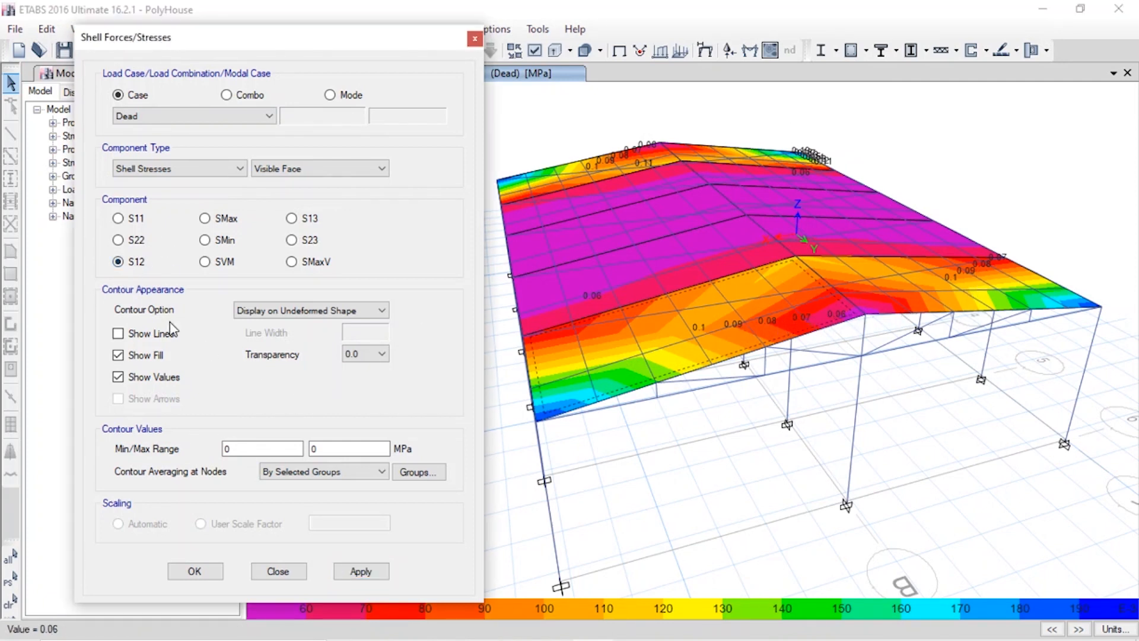
pyautogui.click(362, 571)
pyautogui.click(284, 573)
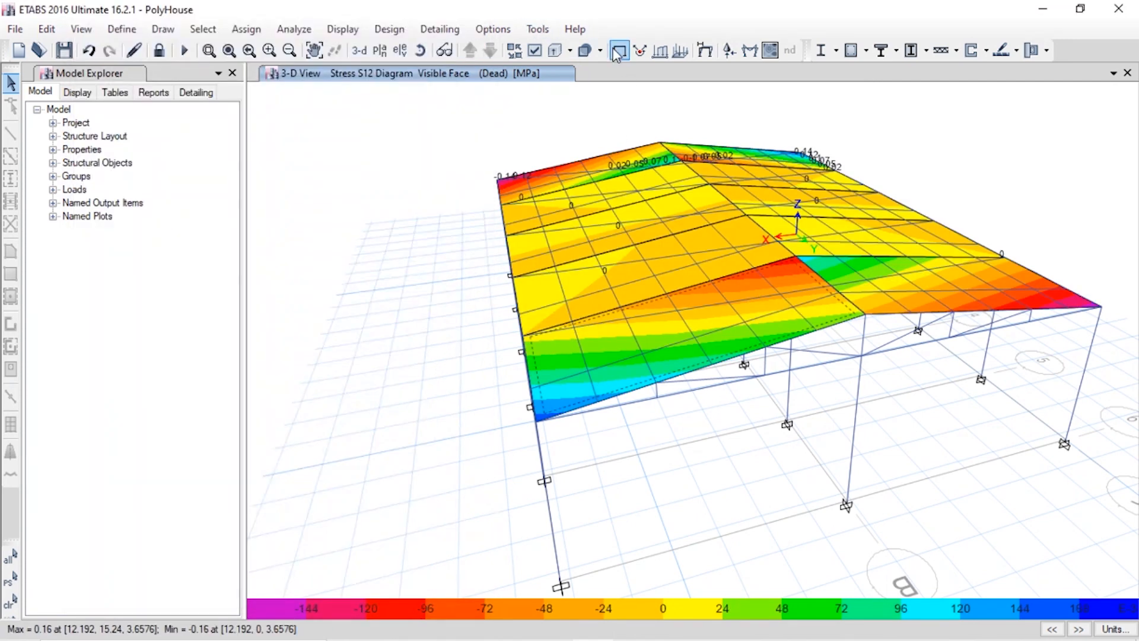
# Step: Add the group All to the steel frame design groups
pyautogui.click(389, 29)
pyautogui.moveTo(421, 52)
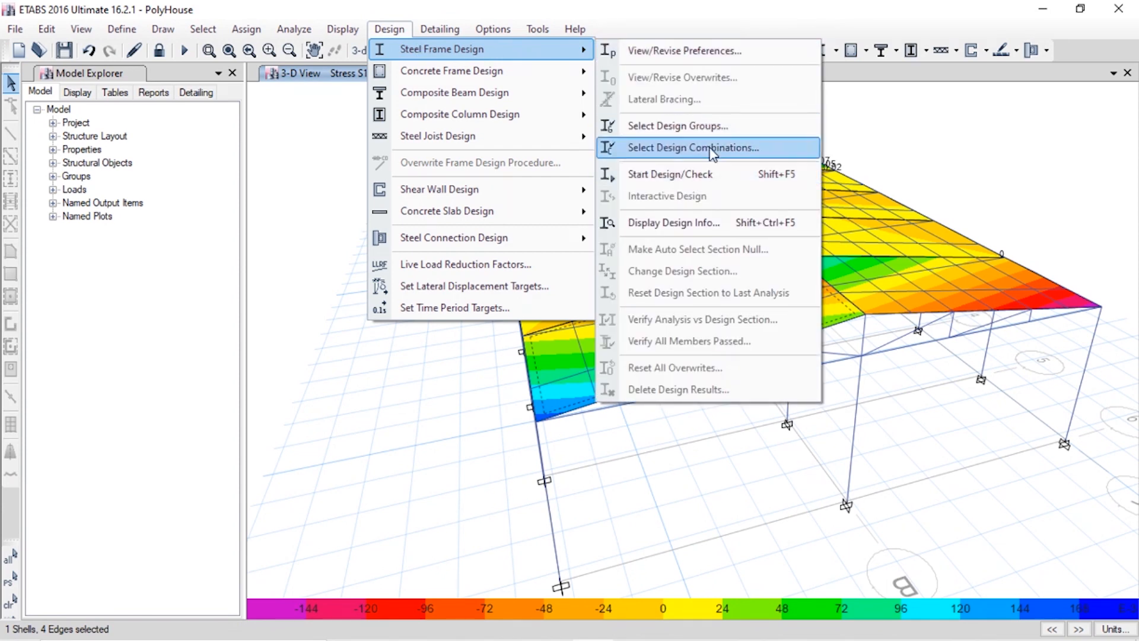
pyautogui.click(700, 126)
pyautogui.click(445, 254)
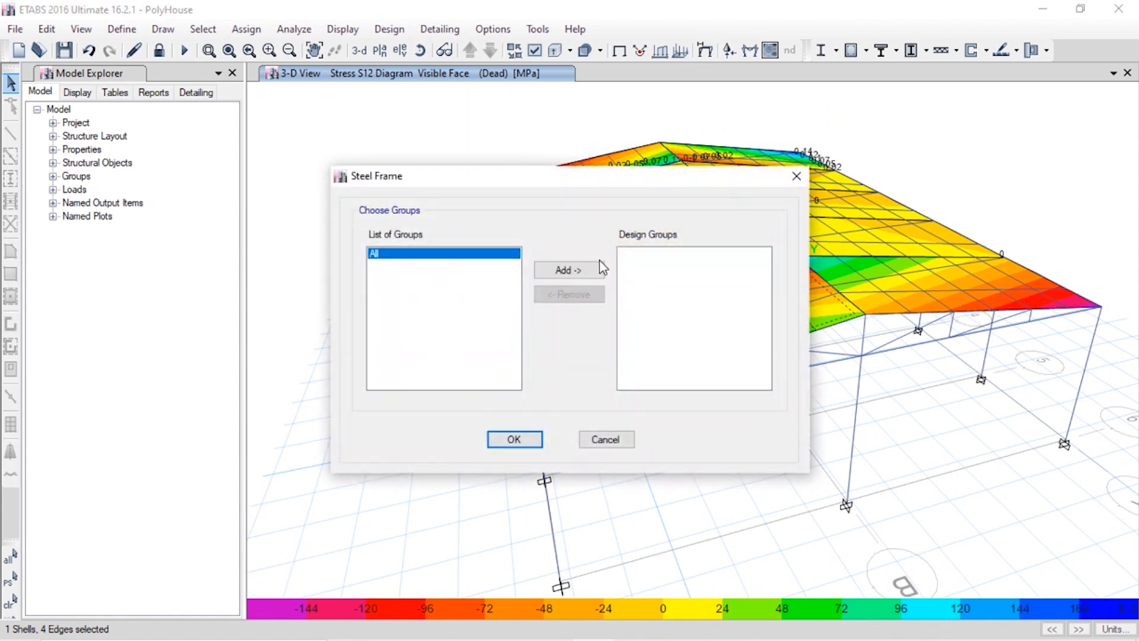
pyautogui.click(601, 269)
pyautogui.click(514, 439)
# Step: Assign Comb1 as the steel frame design combination for both strength and deflection
pyautogui.click(389, 29)
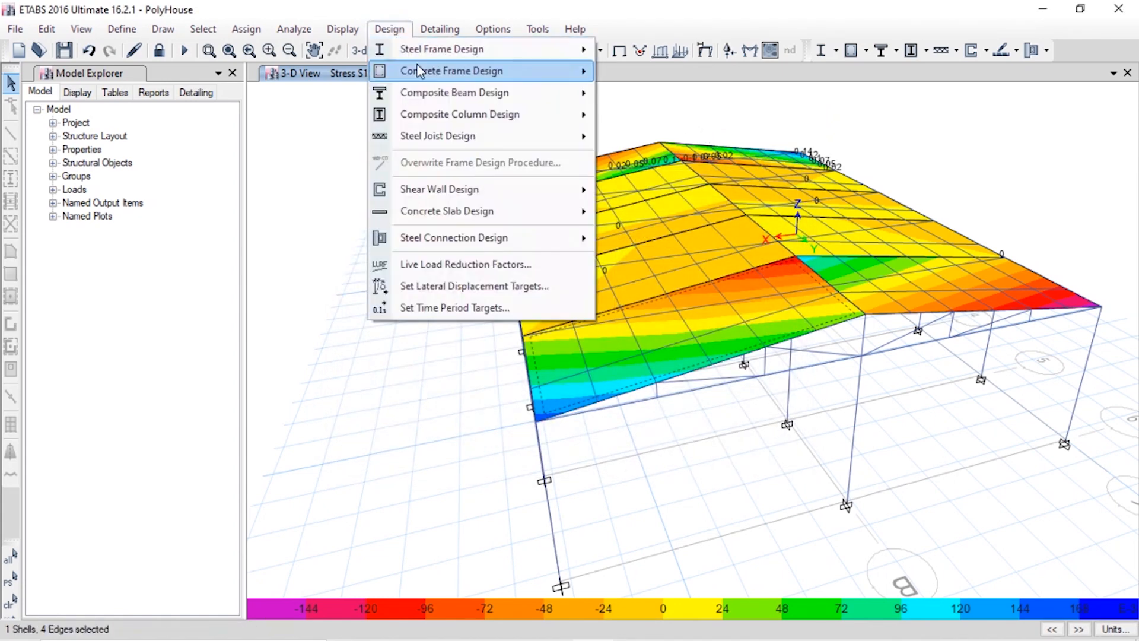
pyautogui.moveTo(438, 50)
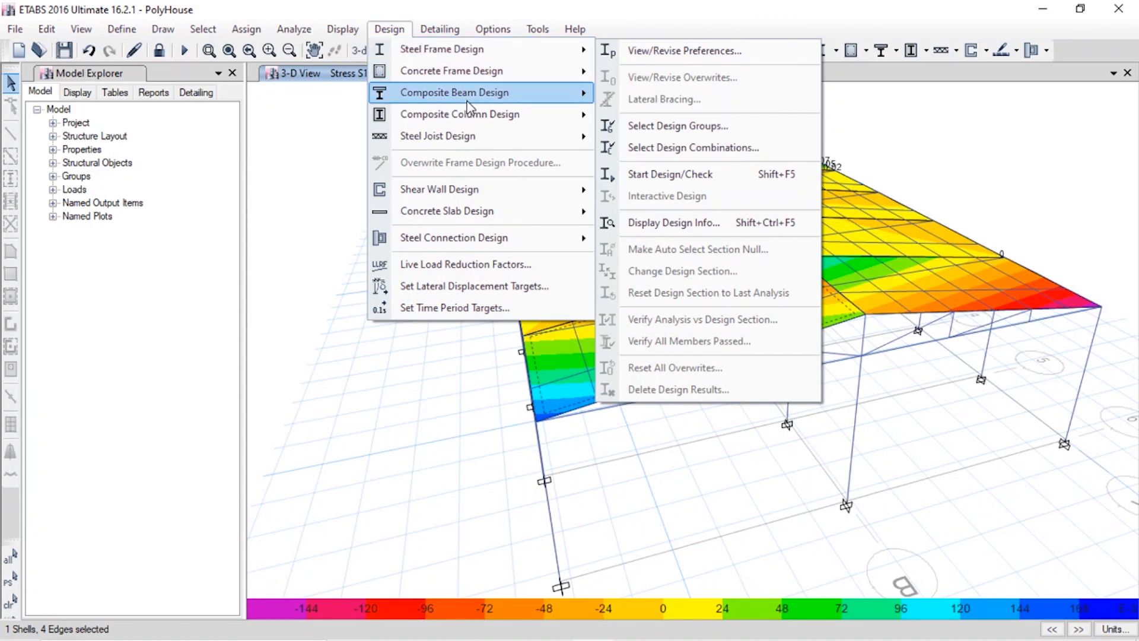
pyautogui.moveTo(472, 93)
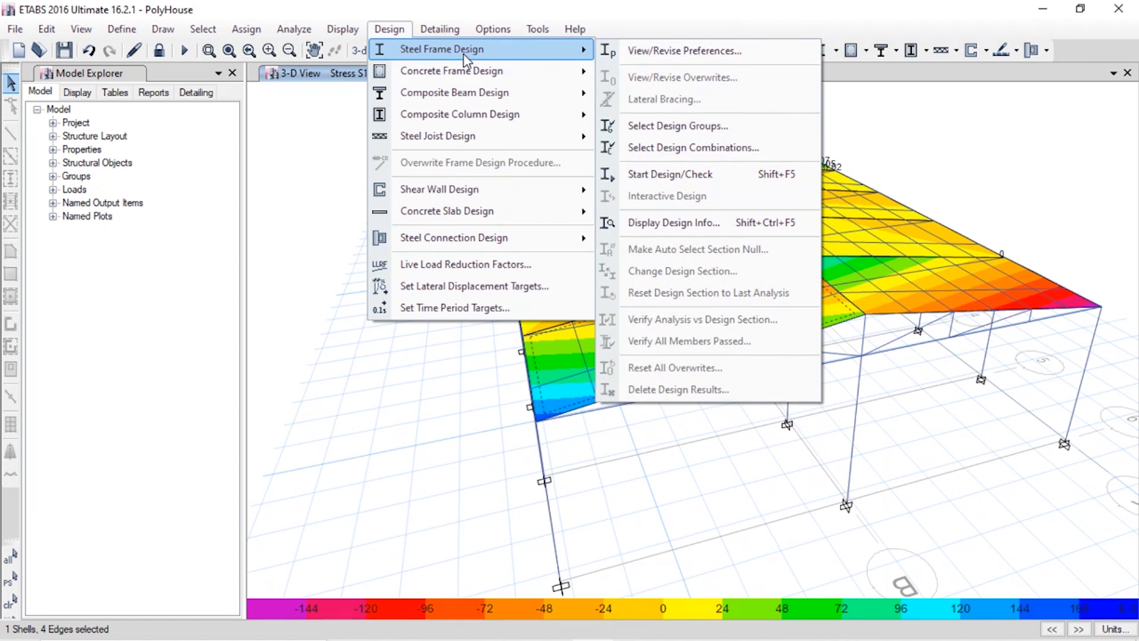
pyautogui.click(685, 146)
pyautogui.click(391, 260)
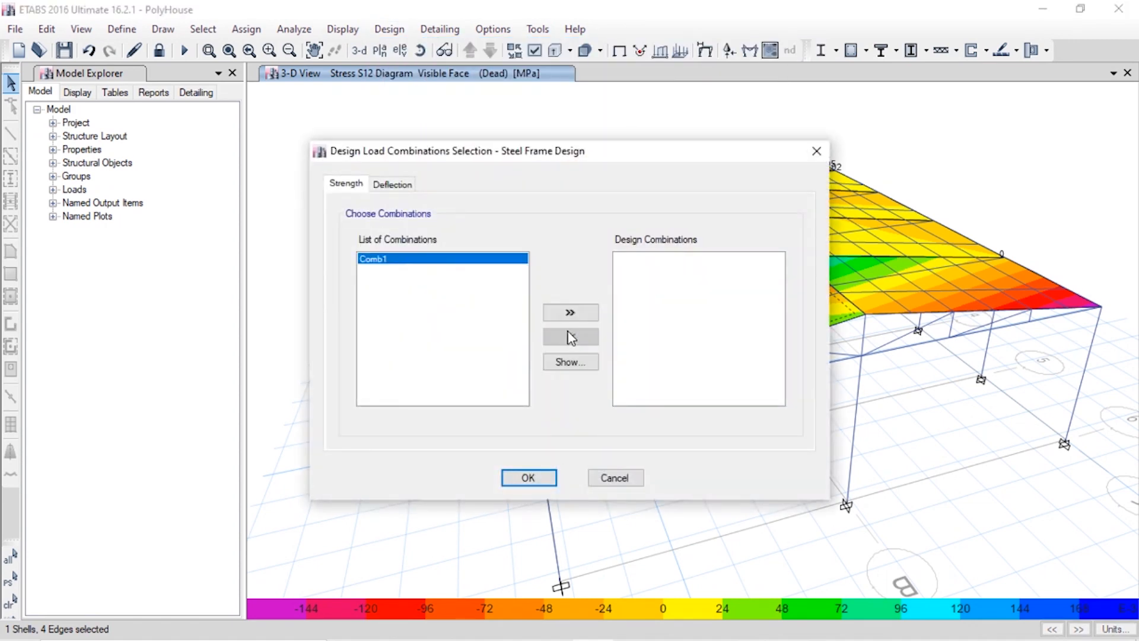
pyautogui.click(569, 312)
pyautogui.click(382, 184)
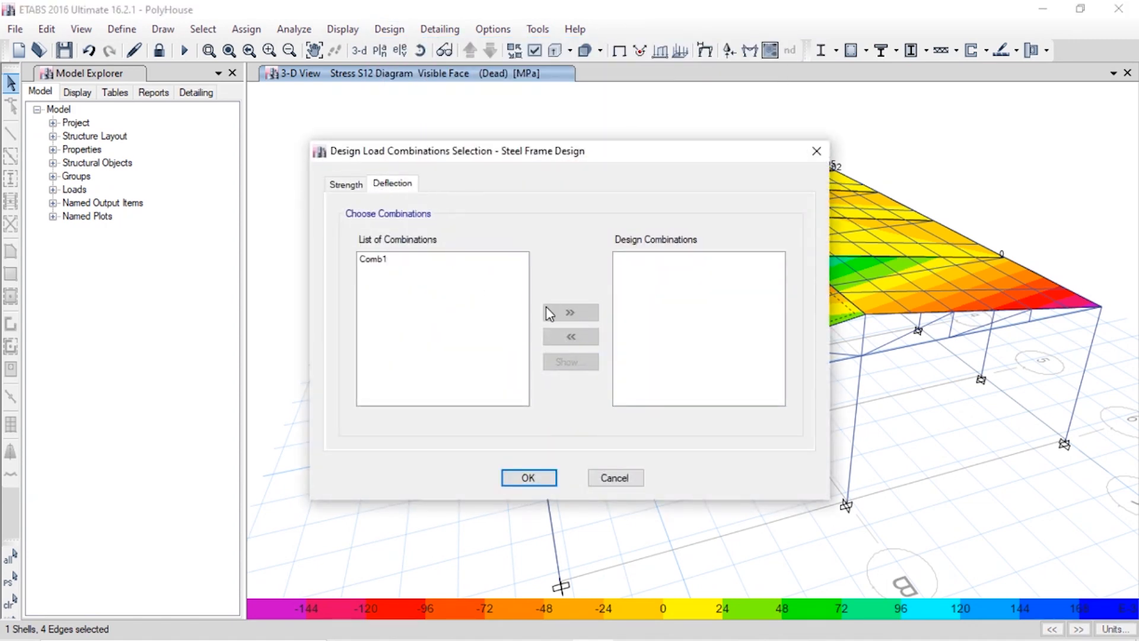
pyautogui.click(445, 260)
pyautogui.click(566, 313)
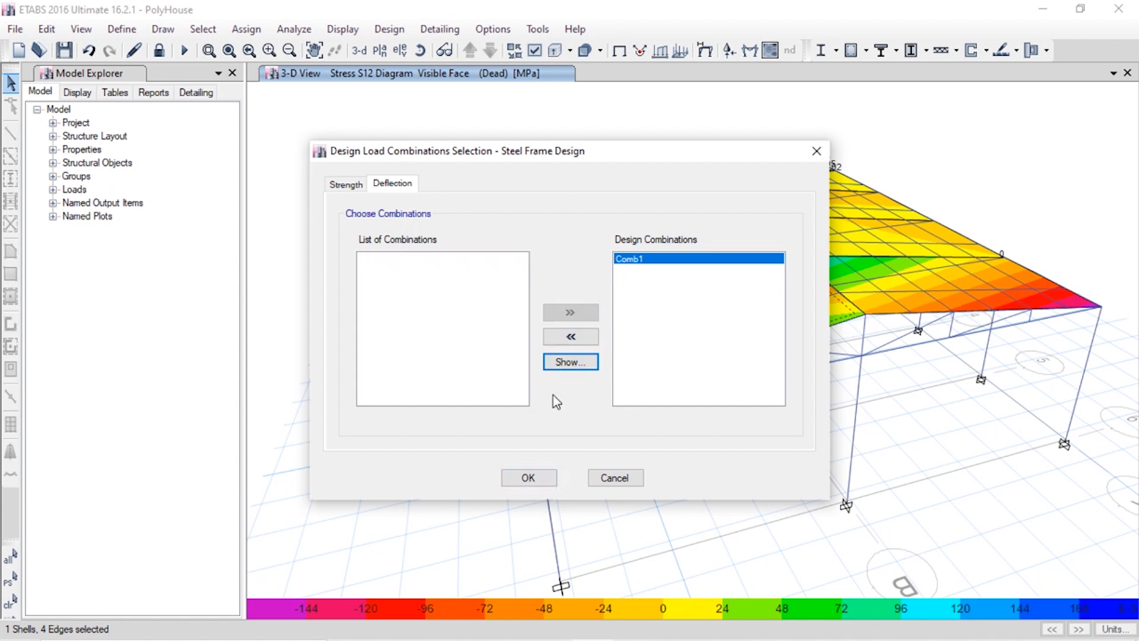
pyautogui.click(528, 478)
# Step: Run the steel frame design check and inspect the design sections in the 3-D view
pyautogui.click(389, 29)
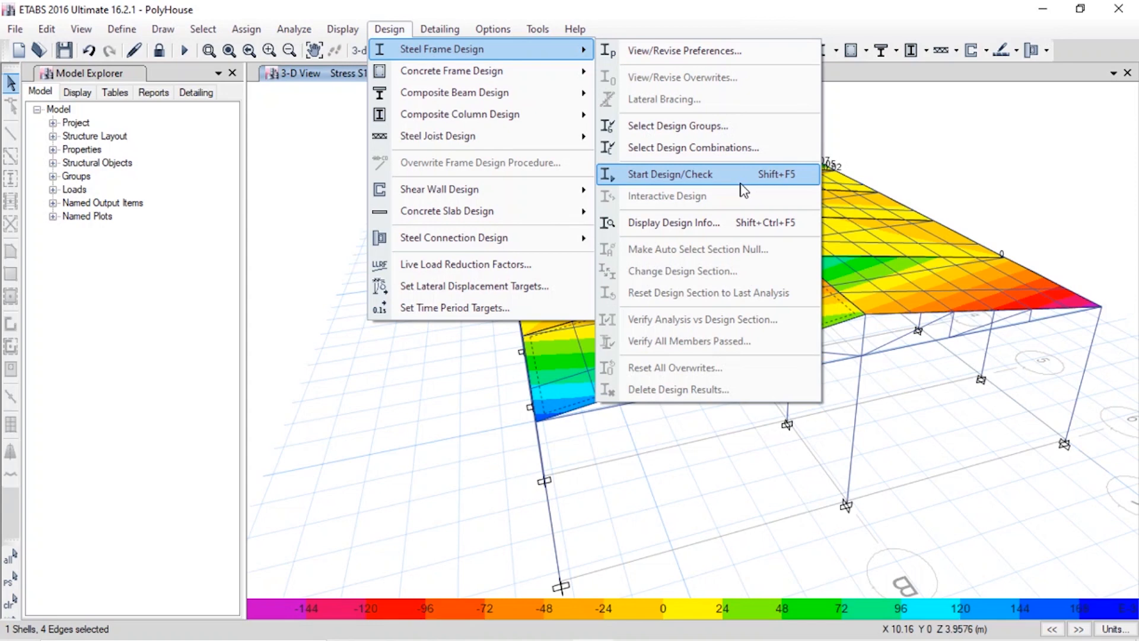
pyautogui.click(743, 190)
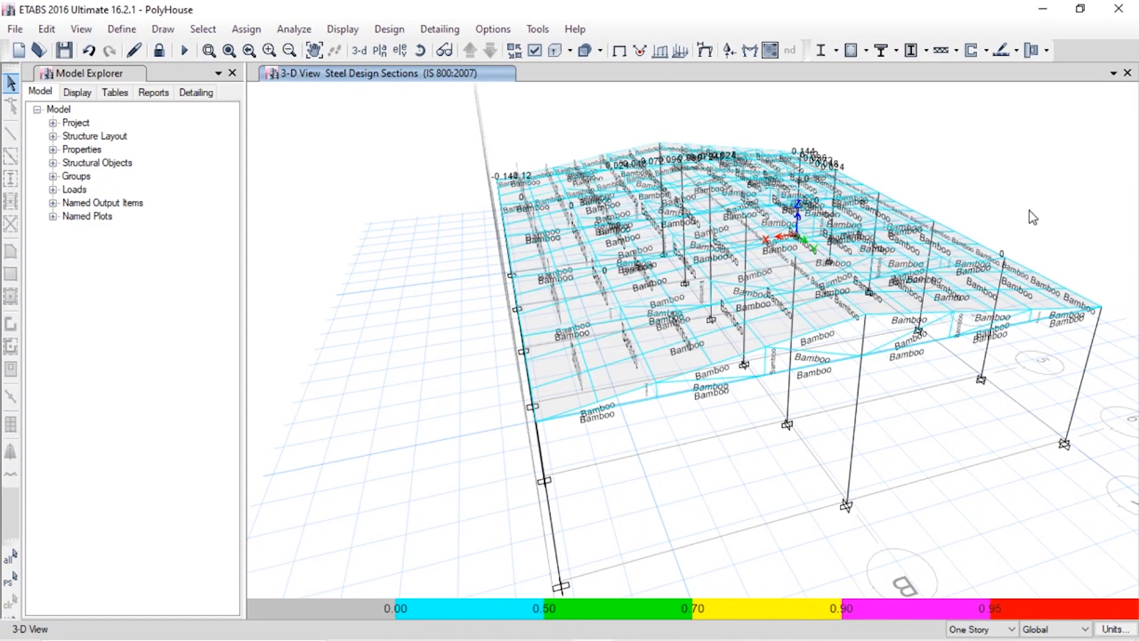
pyautogui.keyDown('shift'); pyautogui.moveTo(1032, 218); pyautogui.dragTo(938, 193, button='middle'); pyautogui.keyUp('shift')
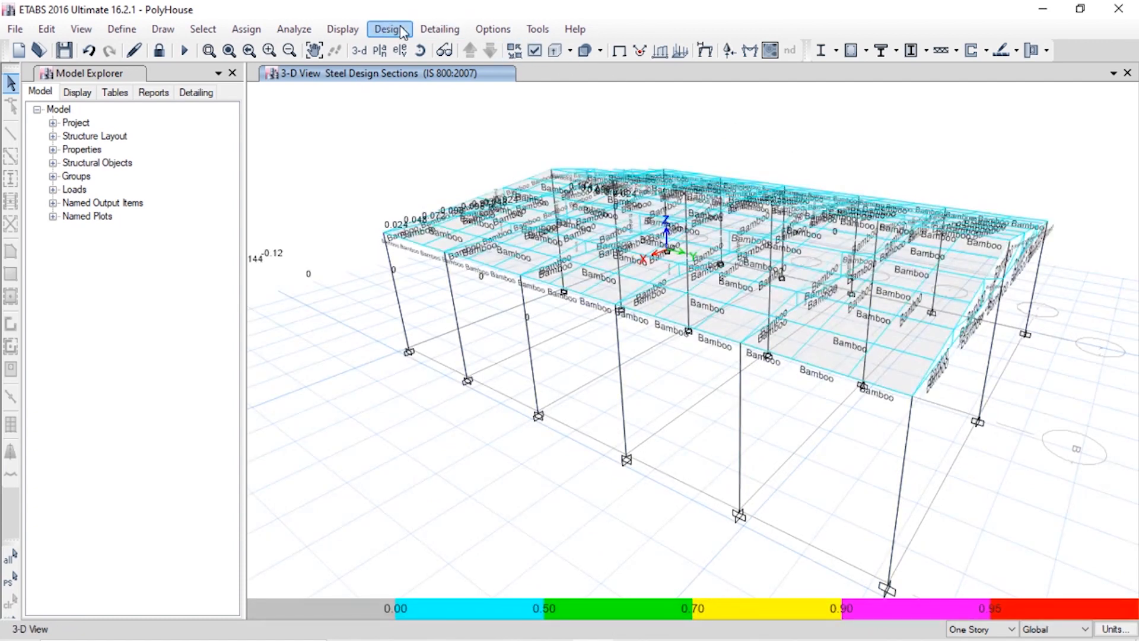
# Step: Add the group All to the concrete frame design groups
pyautogui.click(401, 31)
pyautogui.moveTo(383, 72)
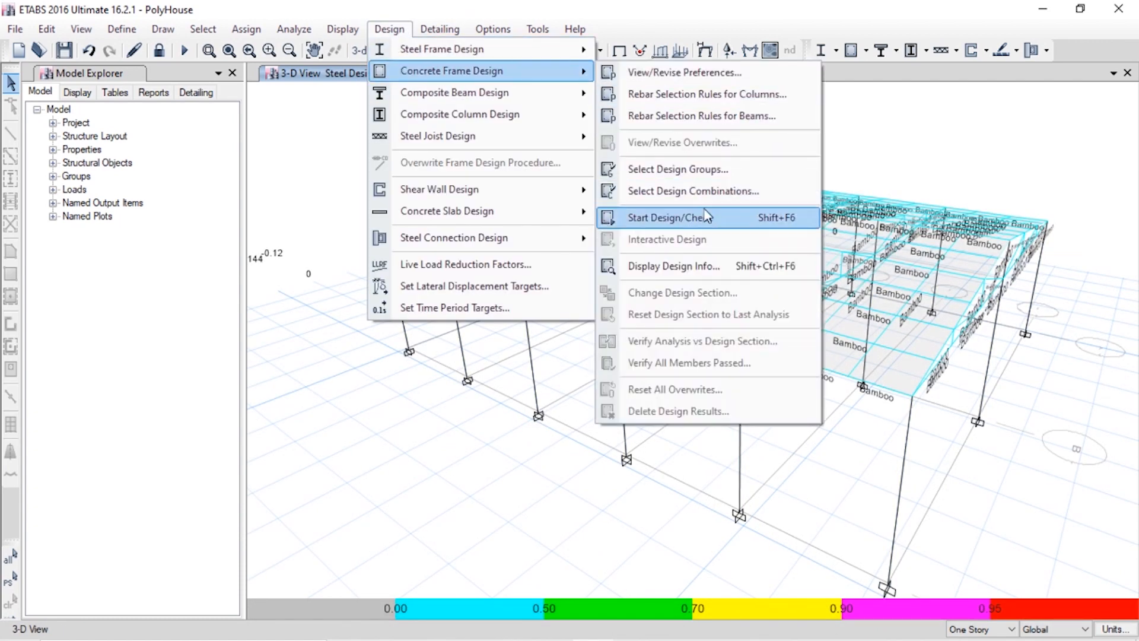
pyautogui.click(704, 172)
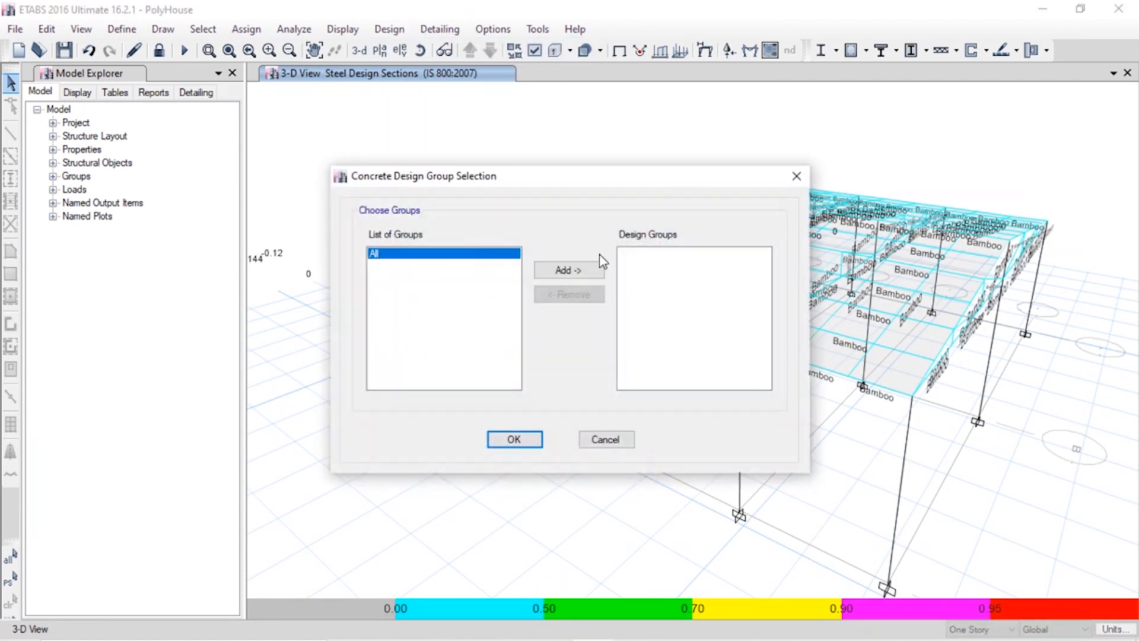
pyautogui.click(558, 272)
pyautogui.click(509, 442)
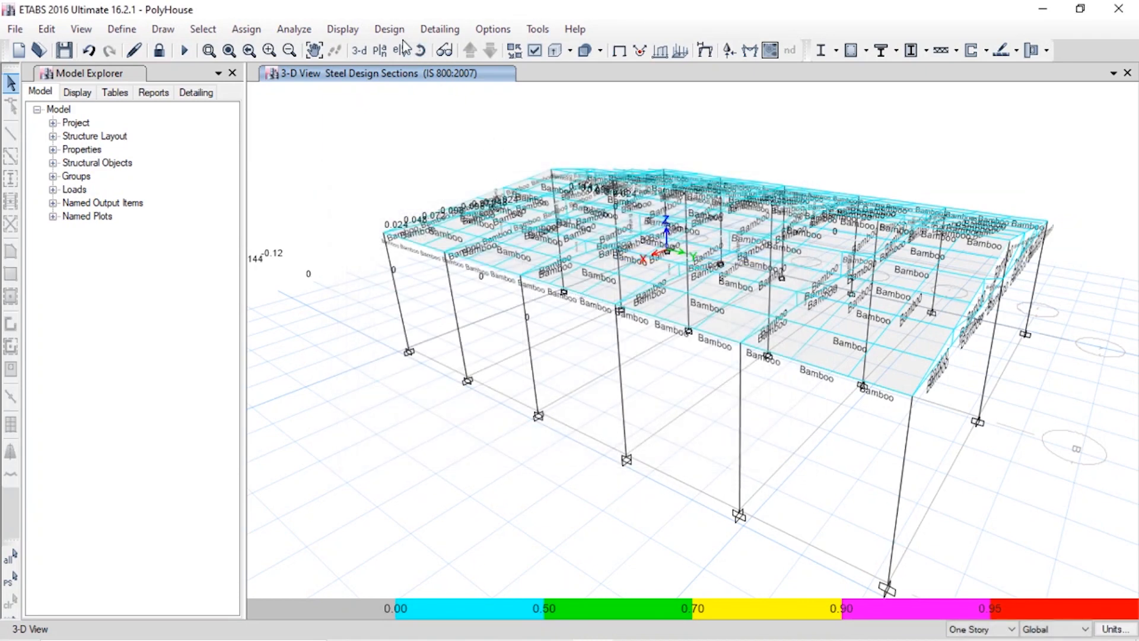
# Step: Assign Comb1 as the strength design combination for concrete frame design
pyautogui.click(389, 29)
pyautogui.click(677, 216)
pyautogui.click(438, 262)
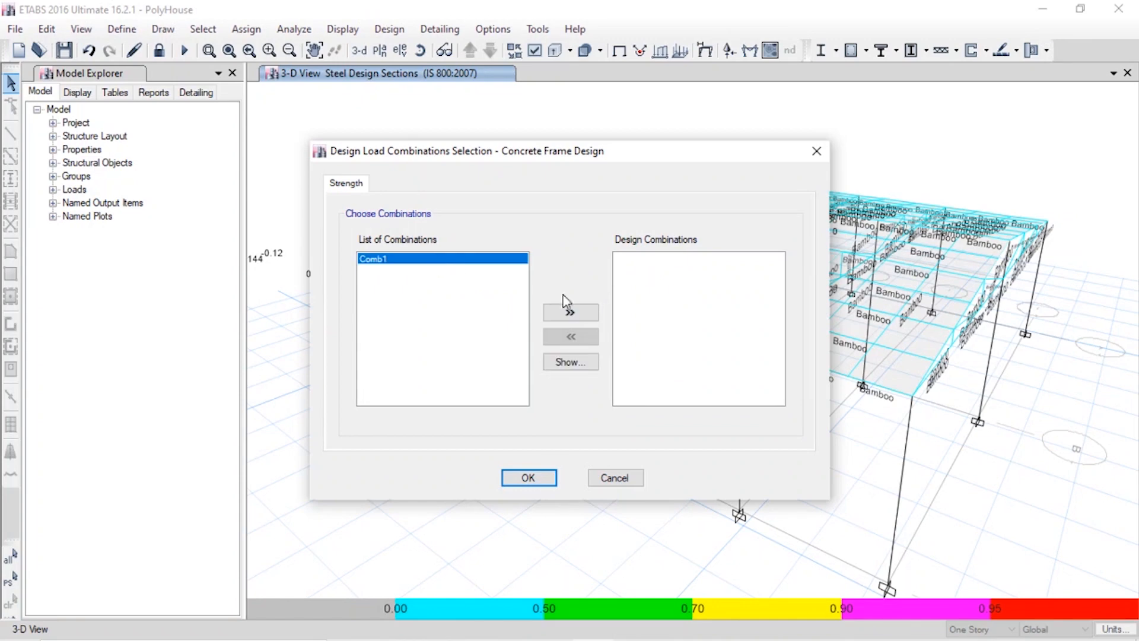
pyautogui.click(570, 312)
pyautogui.click(531, 477)
# Step: Run the concrete frame design check and inspect the columns' longitudinal reinforcing from several angles
pyautogui.click(389, 29)
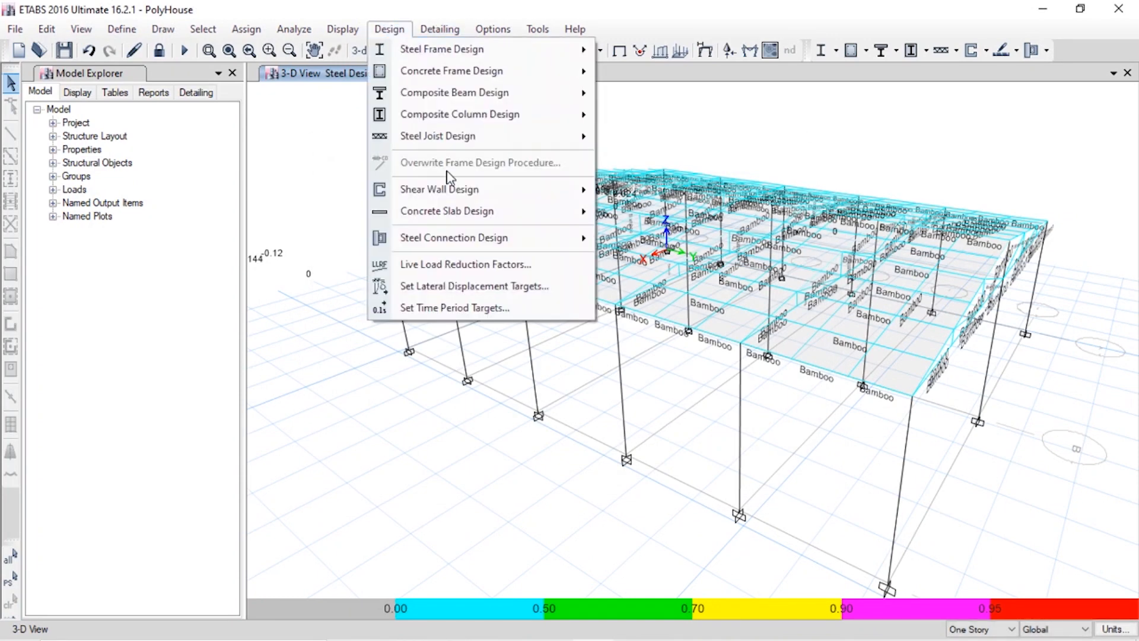
pyautogui.moveTo(553, 78)
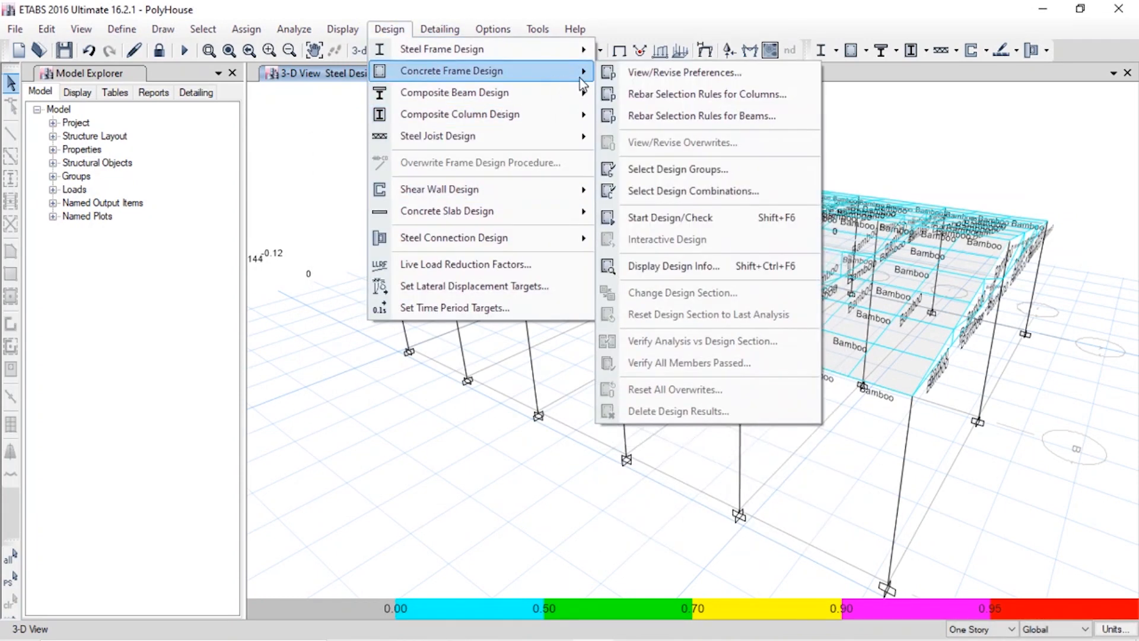
pyautogui.click(655, 219)
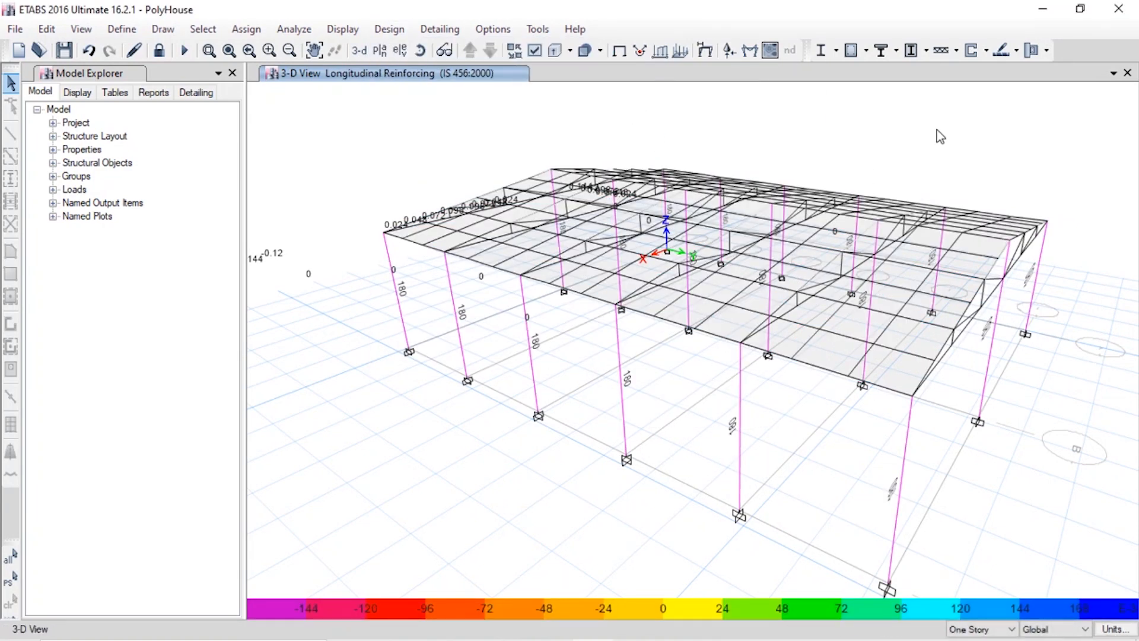
pyautogui.moveTo(940, 136)
pyautogui.keyDown('shift'); pyautogui.mouseDown(button='middle')
pyautogui.moveTo(882, 127)
pyautogui.moveTo(885, 160)
pyautogui.mouseUp(button='middle'); pyautogui.keyUp('shift')
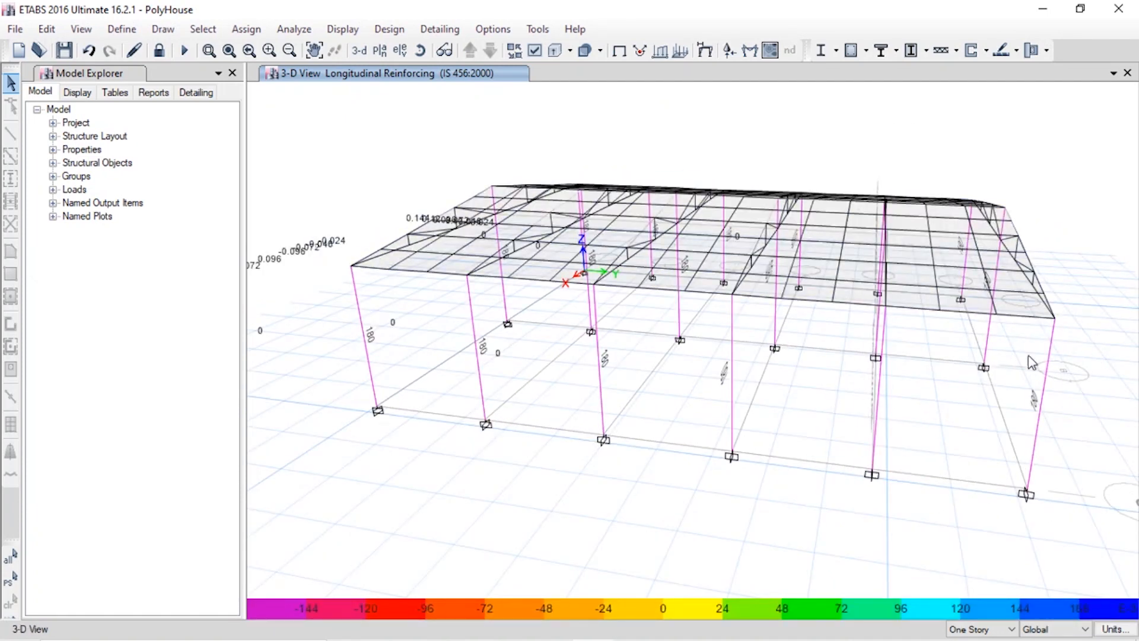
pyautogui.keyDown('shift'); pyautogui.moveTo(1131, 405); pyautogui.dragTo(987, 386, button='middle'); pyautogui.keyUp('shift')
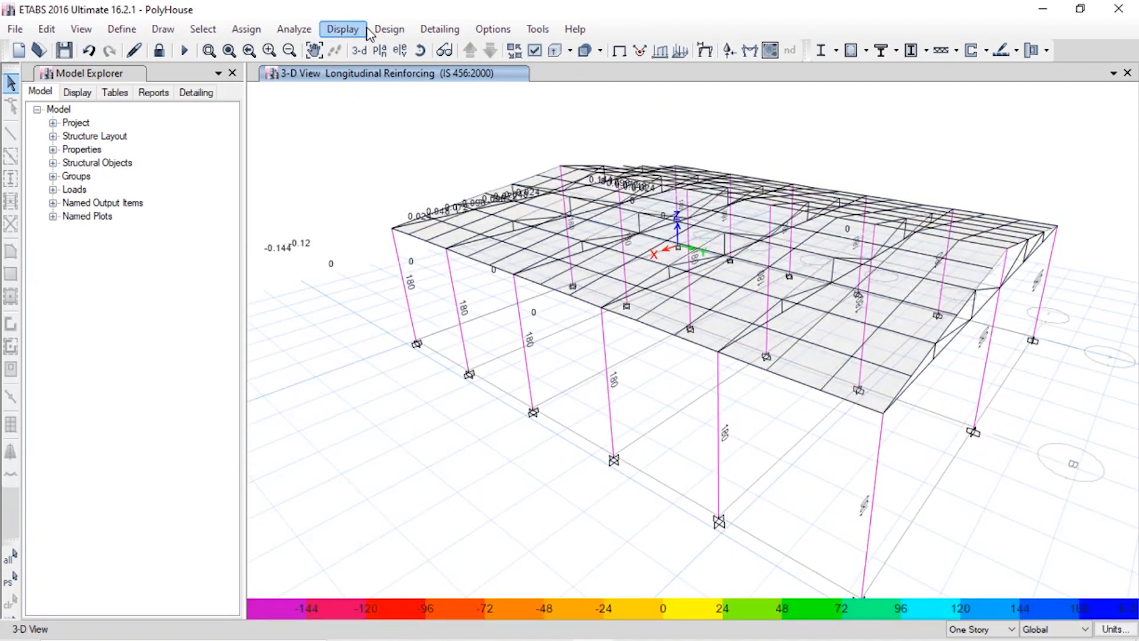
# Step: Verify the analysis sections against the design sections for the steel frames and dismiss the report
pyautogui.click(392, 29)
pyautogui.moveTo(558, 54)
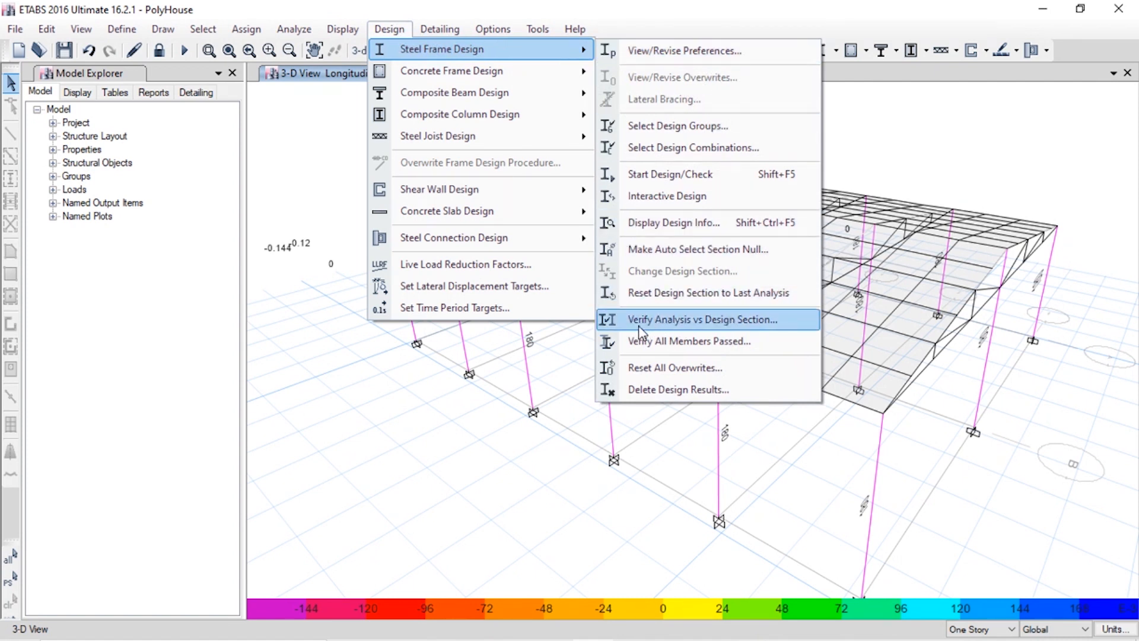
pyautogui.click(712, 327)
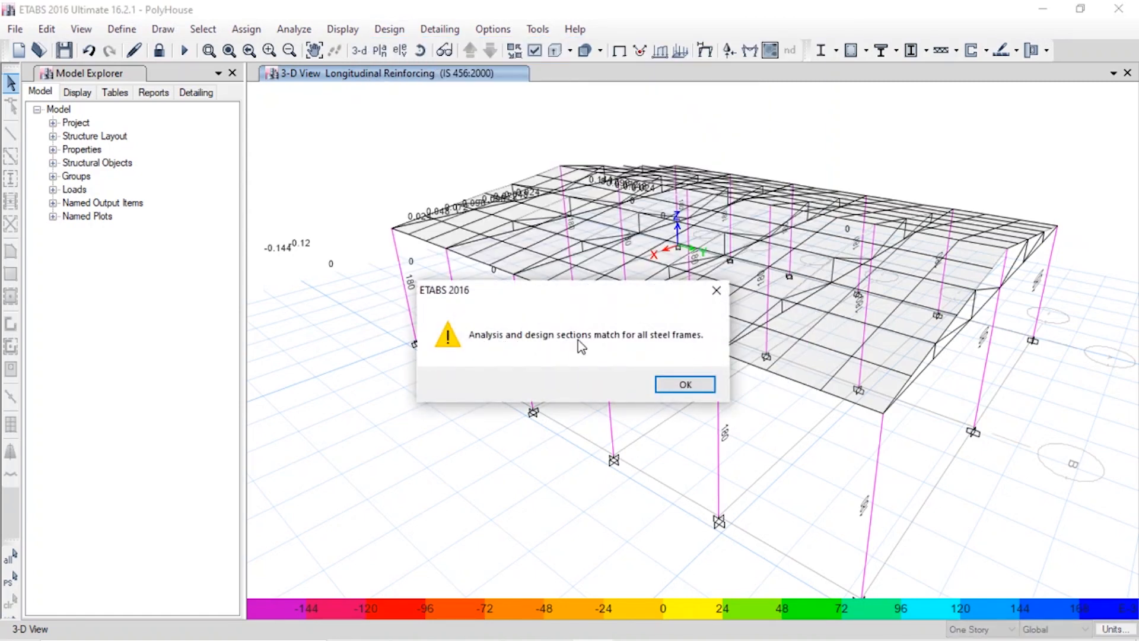
pyautogui.click(682, 385)
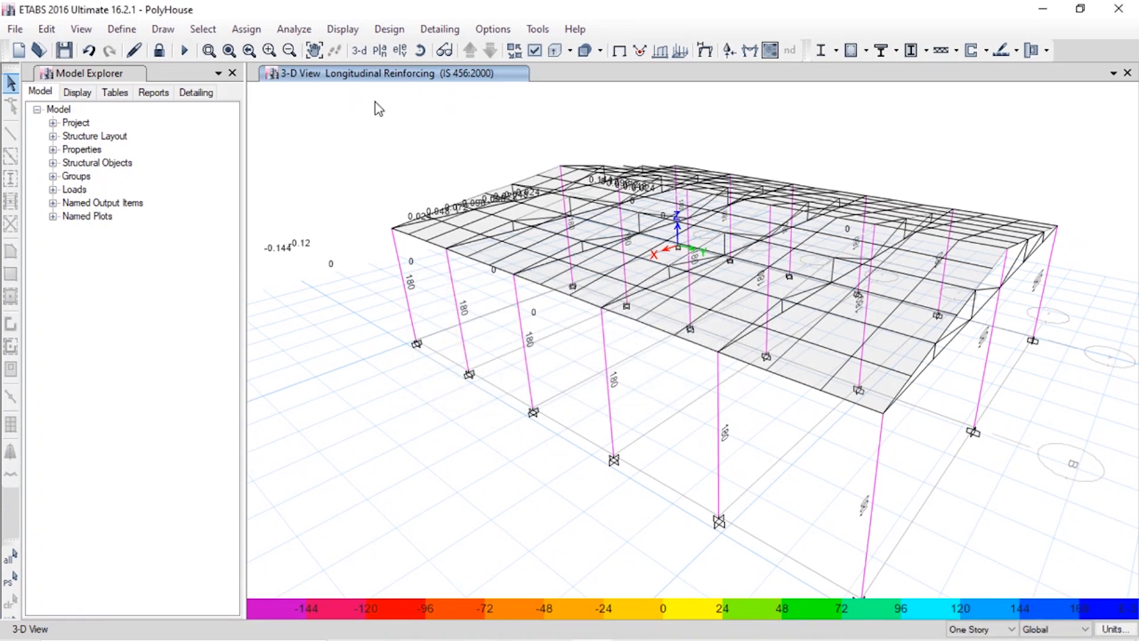
# Step: Verify that all steel frame members passed the stress/capacity check and dismiss the report
pyautogui.click(389, 30)
pyautogui.moveTo(450, 50)
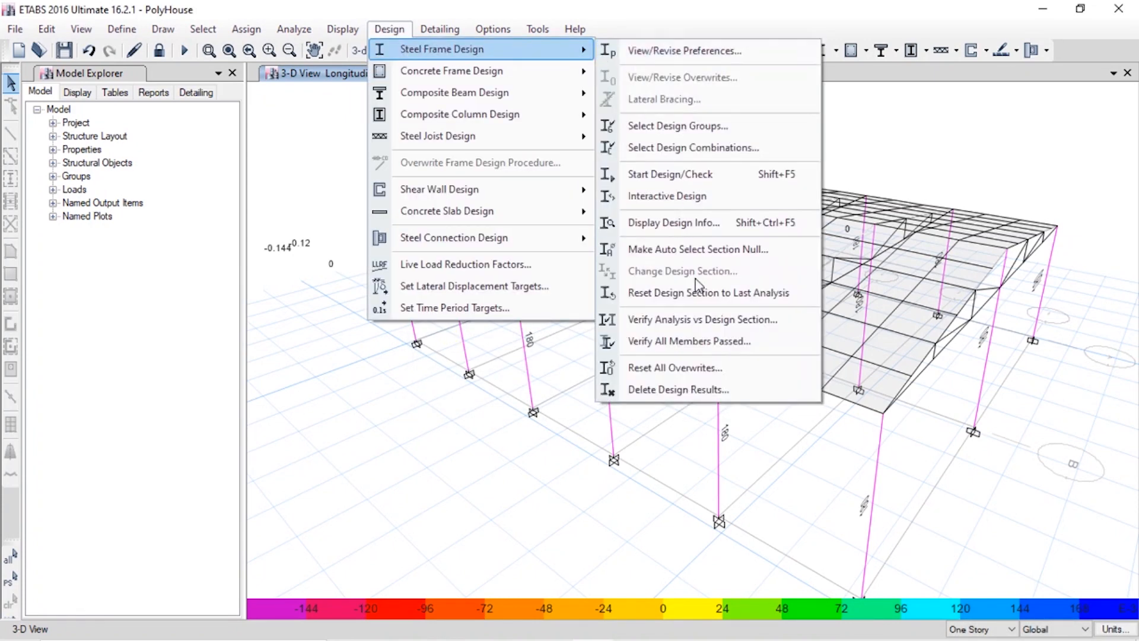
pyautogui.click(716, 344)
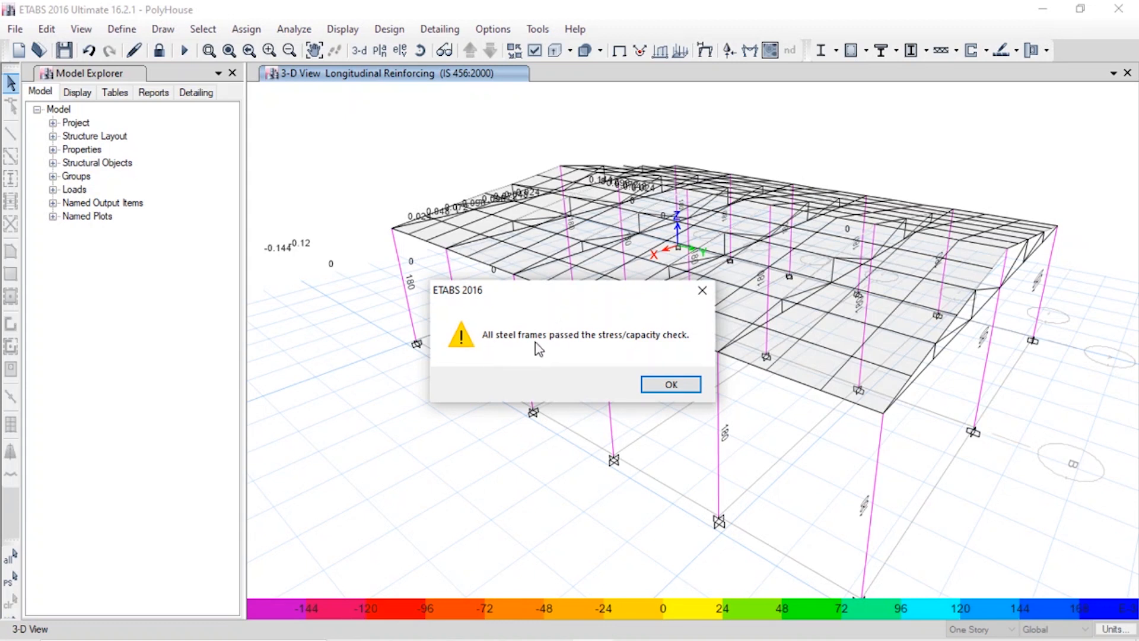
pyautogui.click(659, 384)
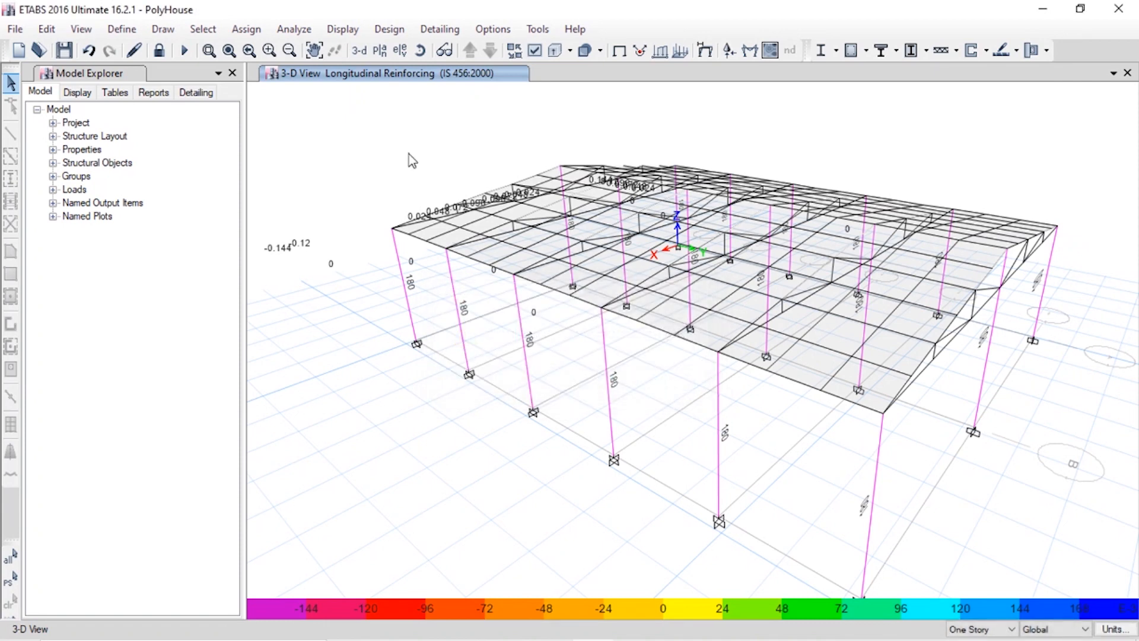
# Step: Verify the analysis sections against the design sections for the concrete frames and dismiss the report
pyautogui.click(384, 30)
pyautogui.moveTo(478, 75)
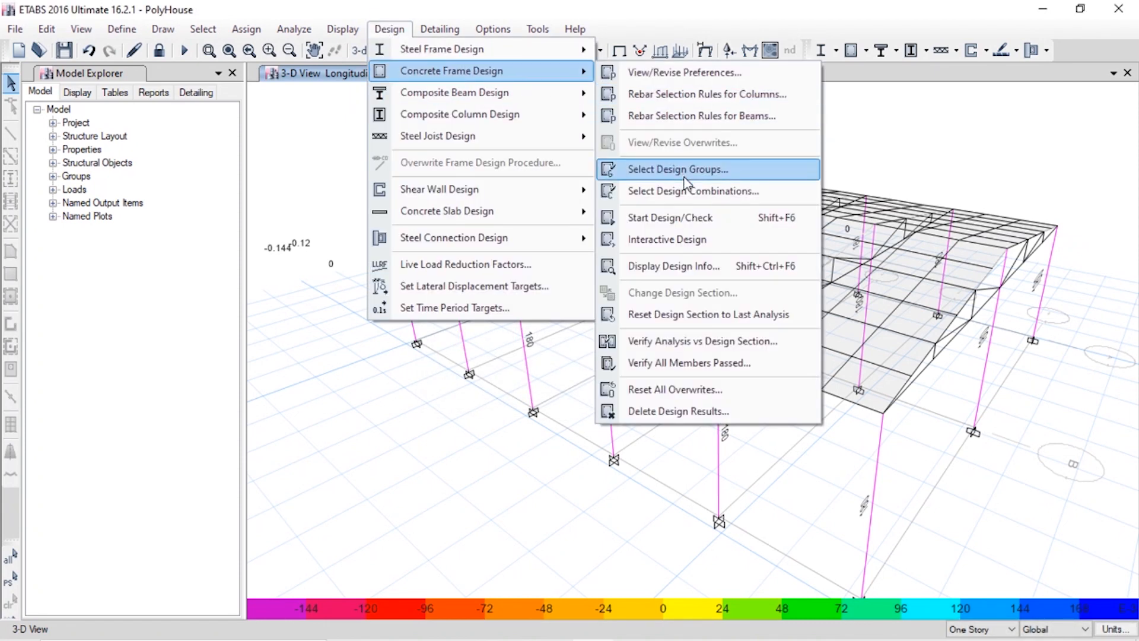
pyautogui.click(718, 344)
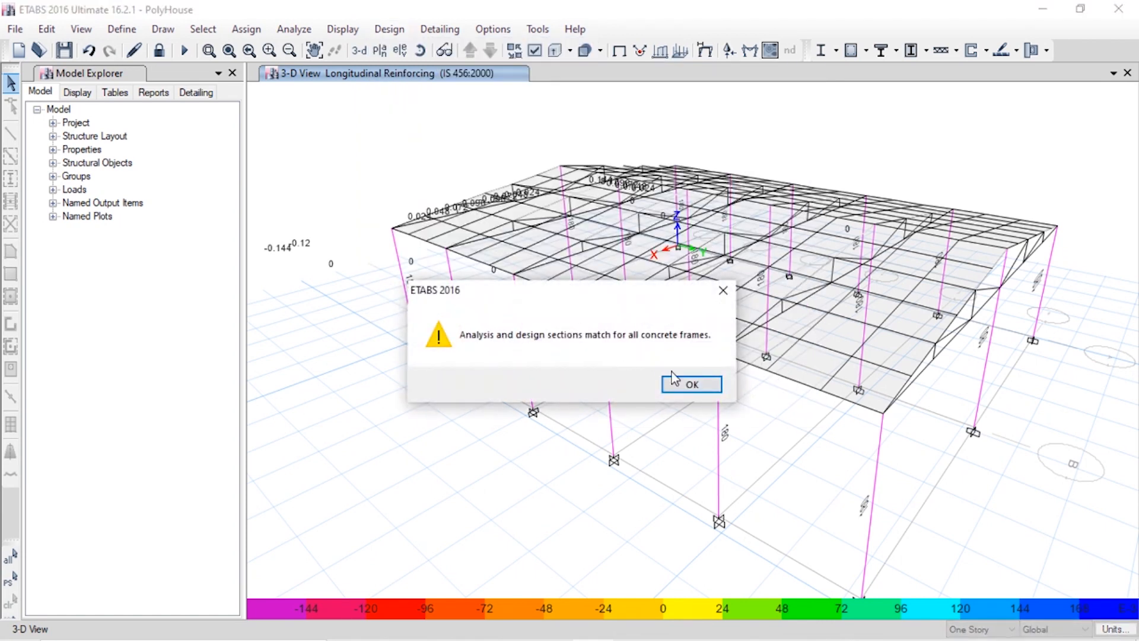
pyautogui.click(674, 379)
# Step: Verify that all concrete frame members passed the design check and dismiss the report
pyautogui.click(391, 30)
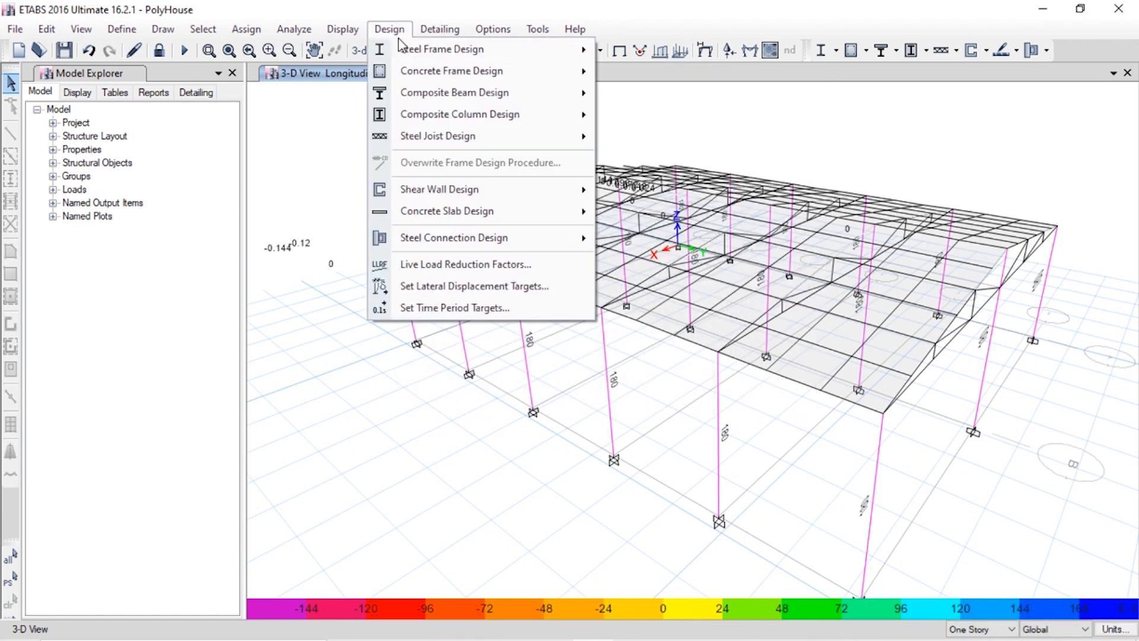
pyautogui.moveTo(436, 71)
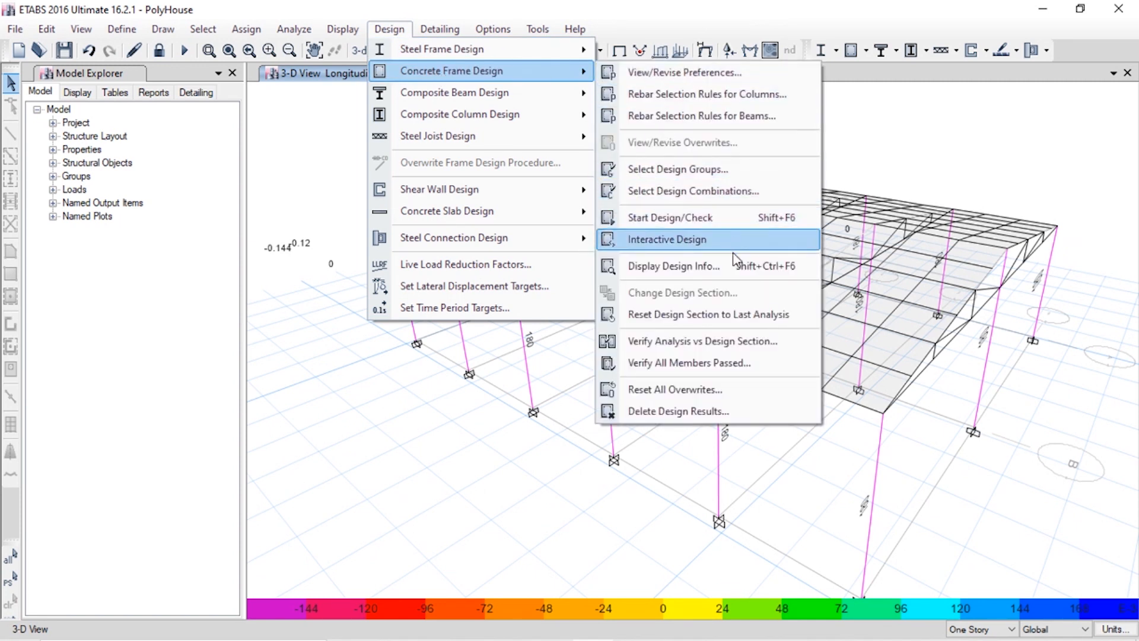
pyautogui.click(764, 362)
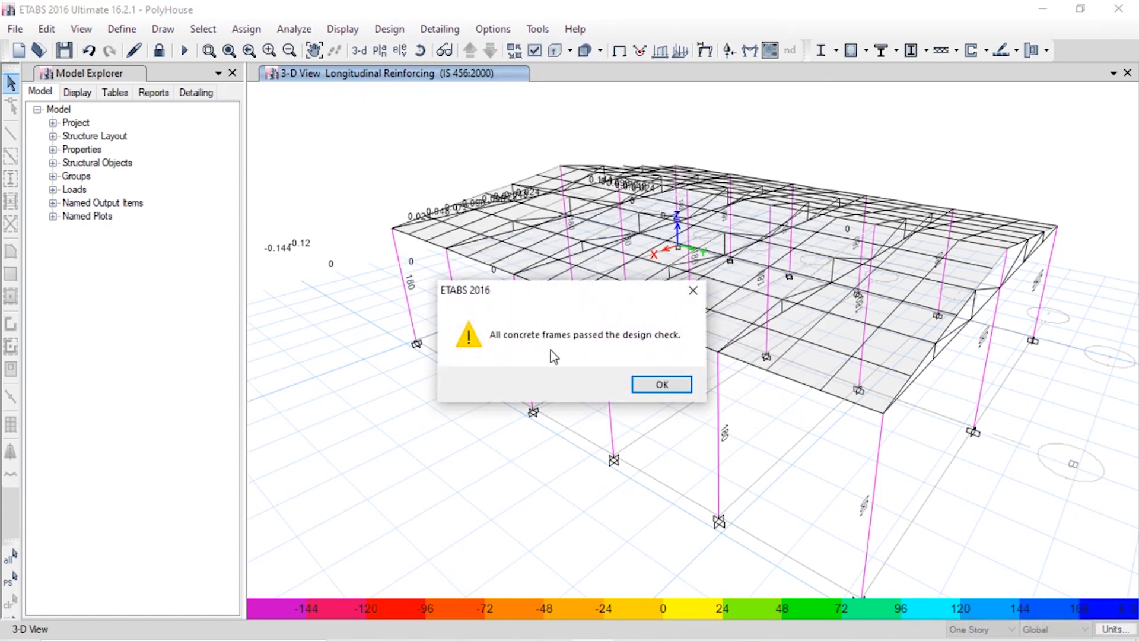
pyautogui.click(660, 386)
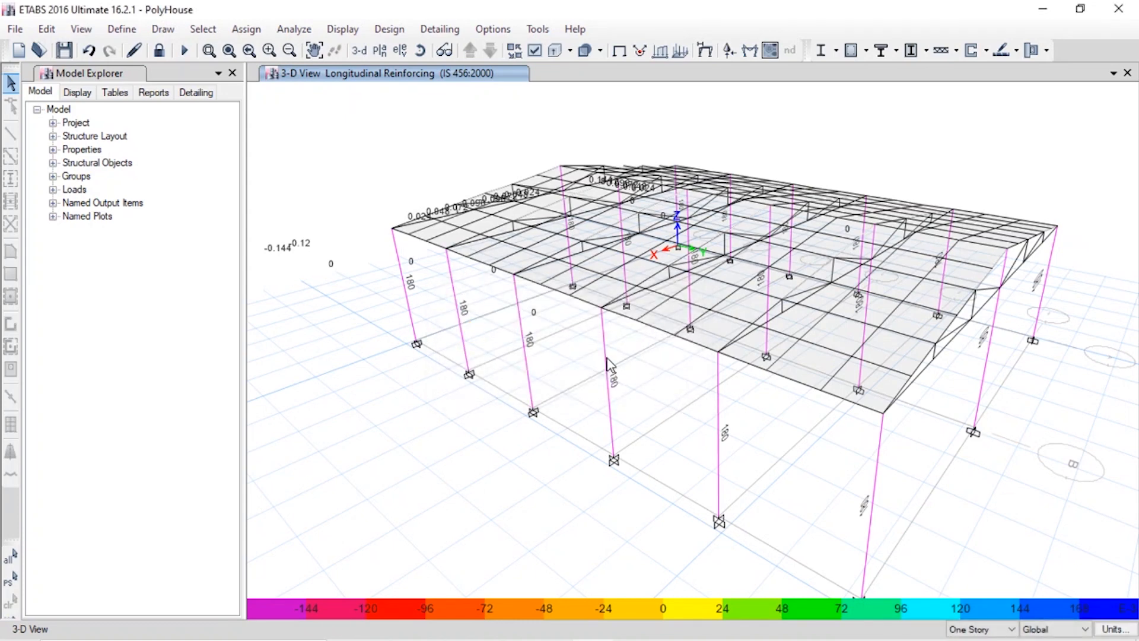
# Step: Try to rerun the analysis while the model is still locked, with one front column selected
pyautogui.click(606, 358)
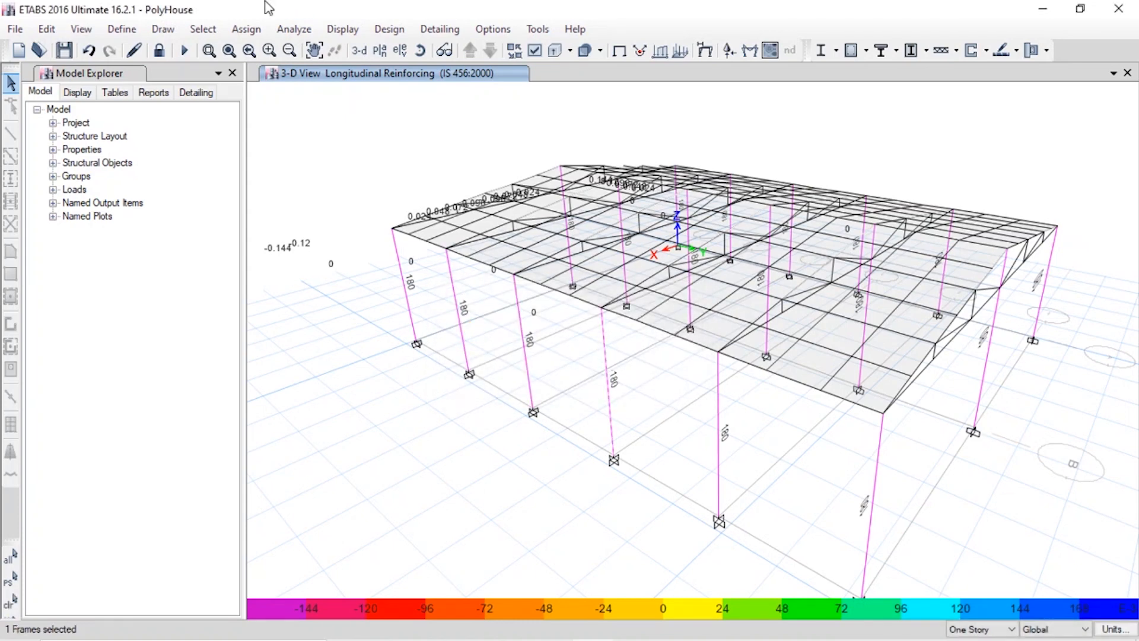
pyautogui.click(294, 29)
pyautogui.click(329, 242)
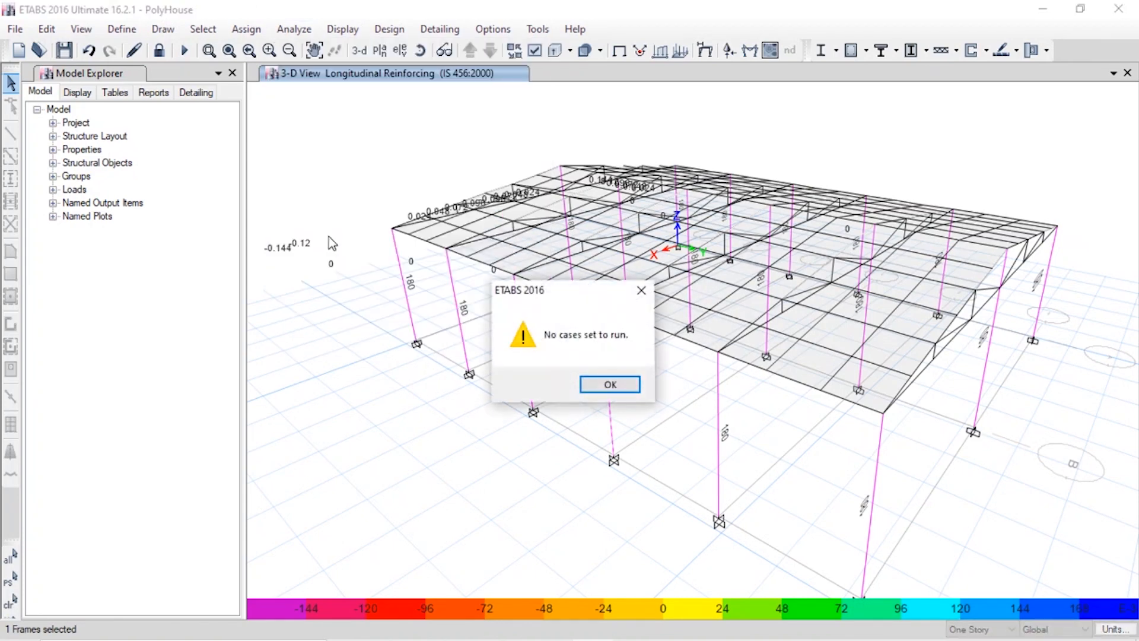
pyautogui.click(602, 386)
# Step: Unlock the model, accepting deletion of the existing analysis results, and run the analysis again
pyautogui.click(158, 49)
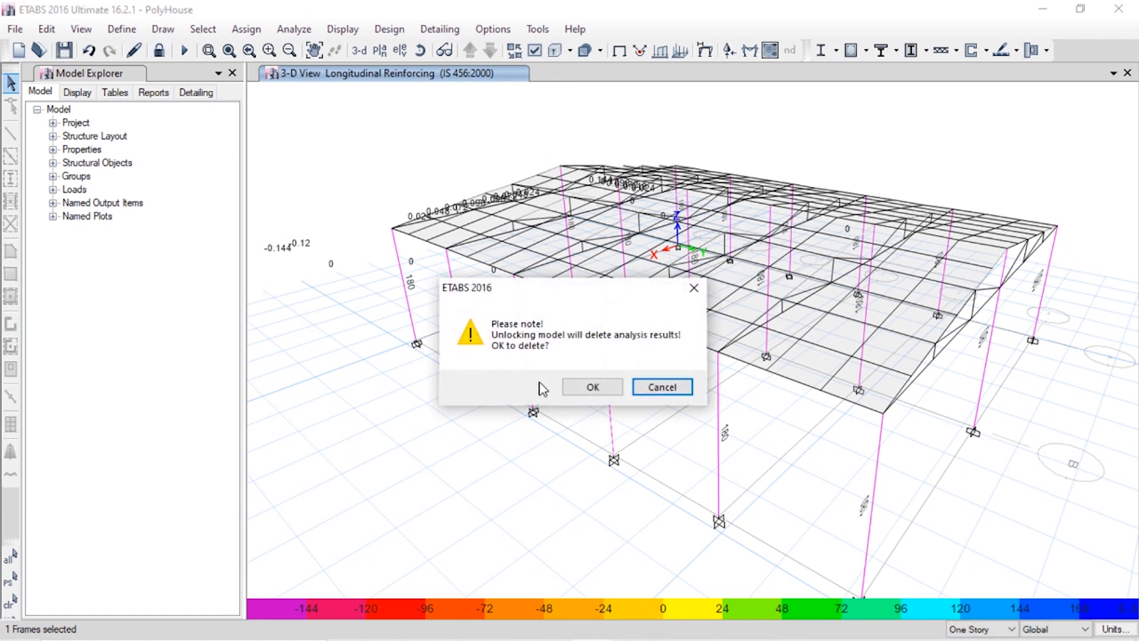
pyautogui.click(585, 387)
pyautogui.click(294, 29)
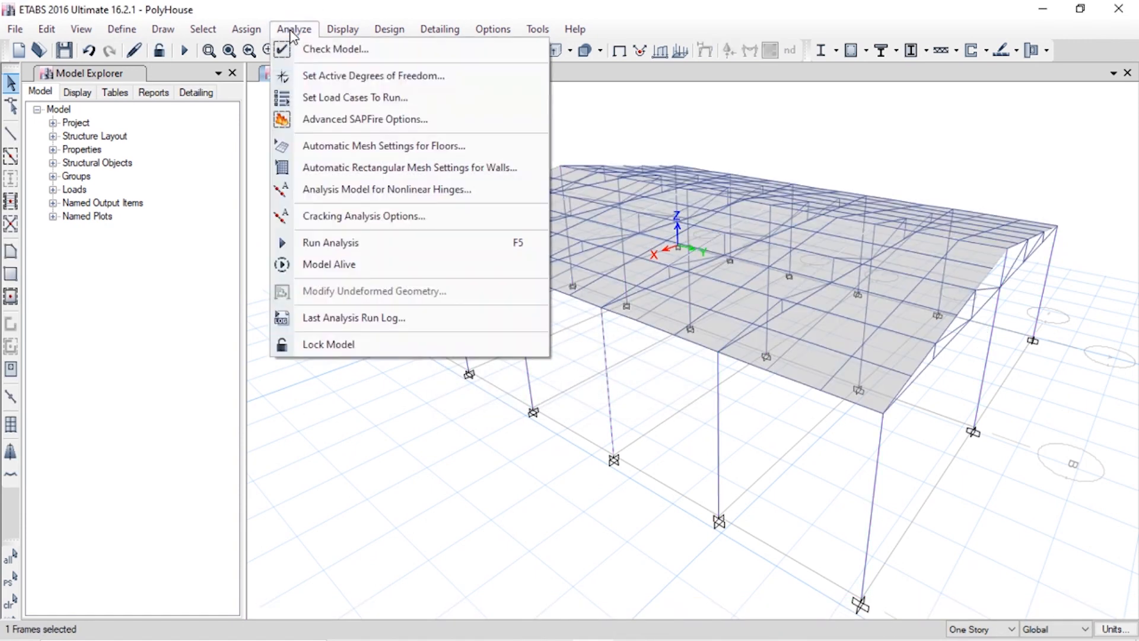
pyautogui.click(350, 244)
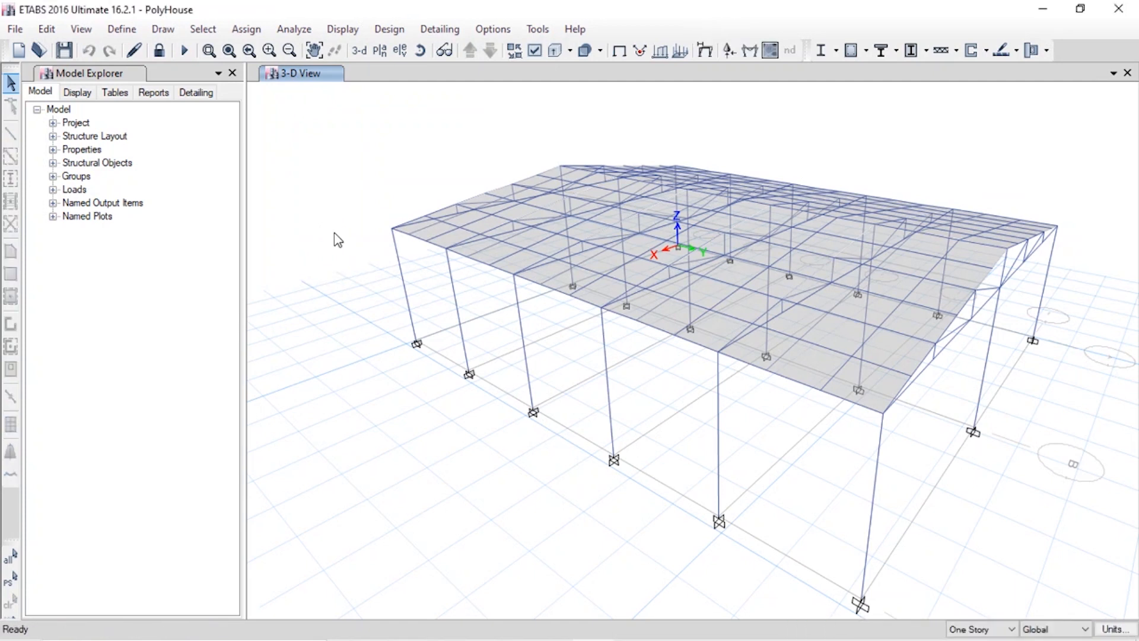
pyautogui.rightClick(396, 267)
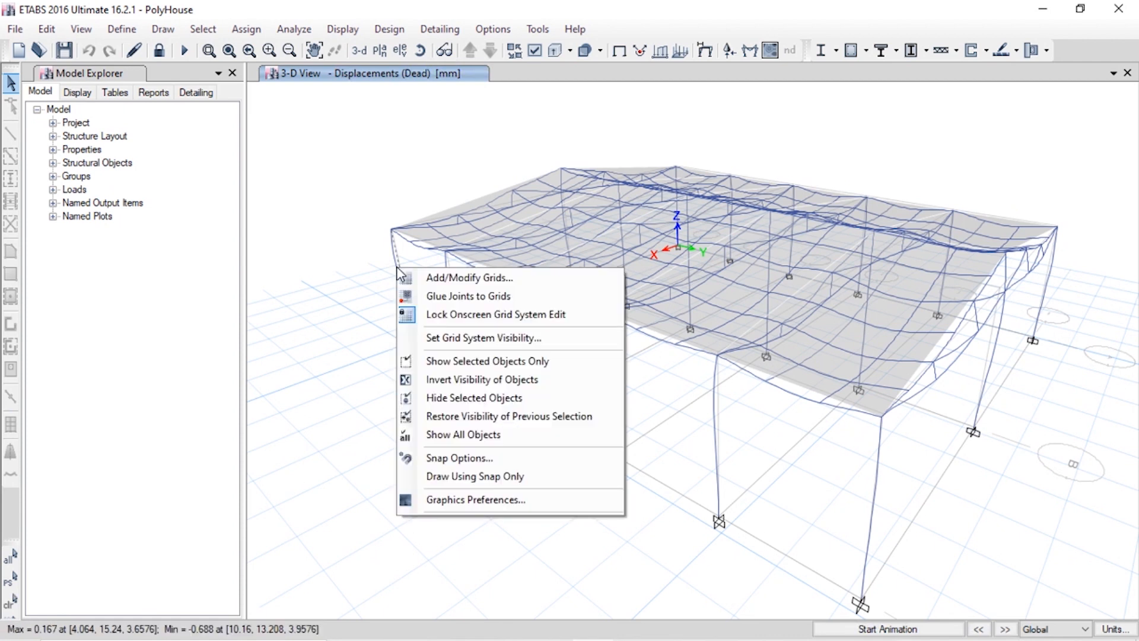
pyautogui.click(390, 259)
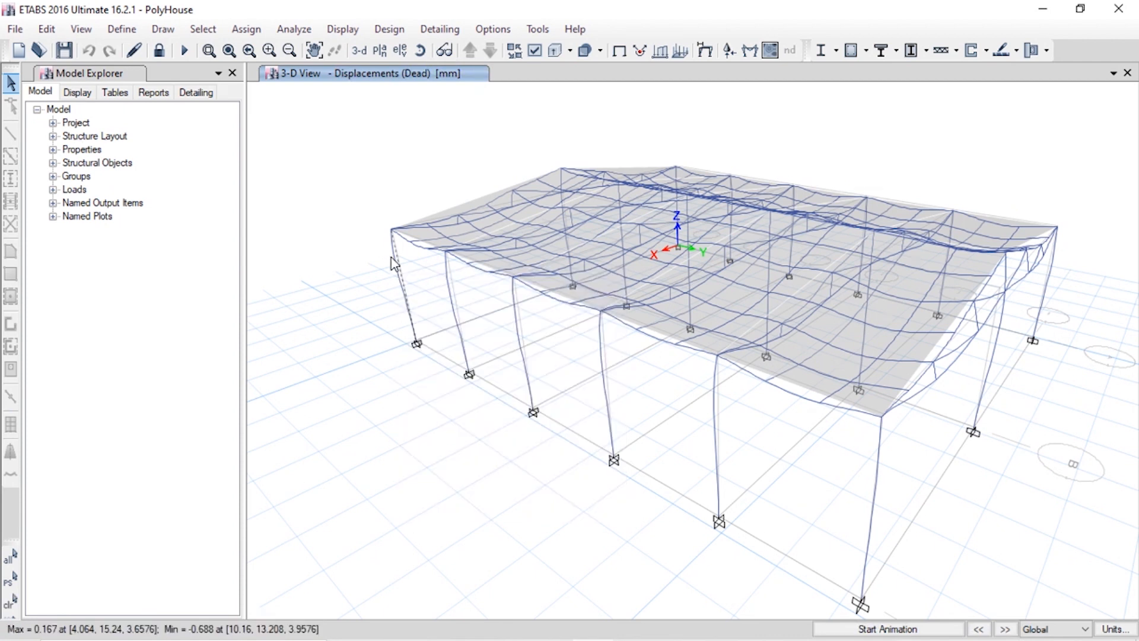
pyautogui.click(451, 293)
pyautogui.click(876, 454)
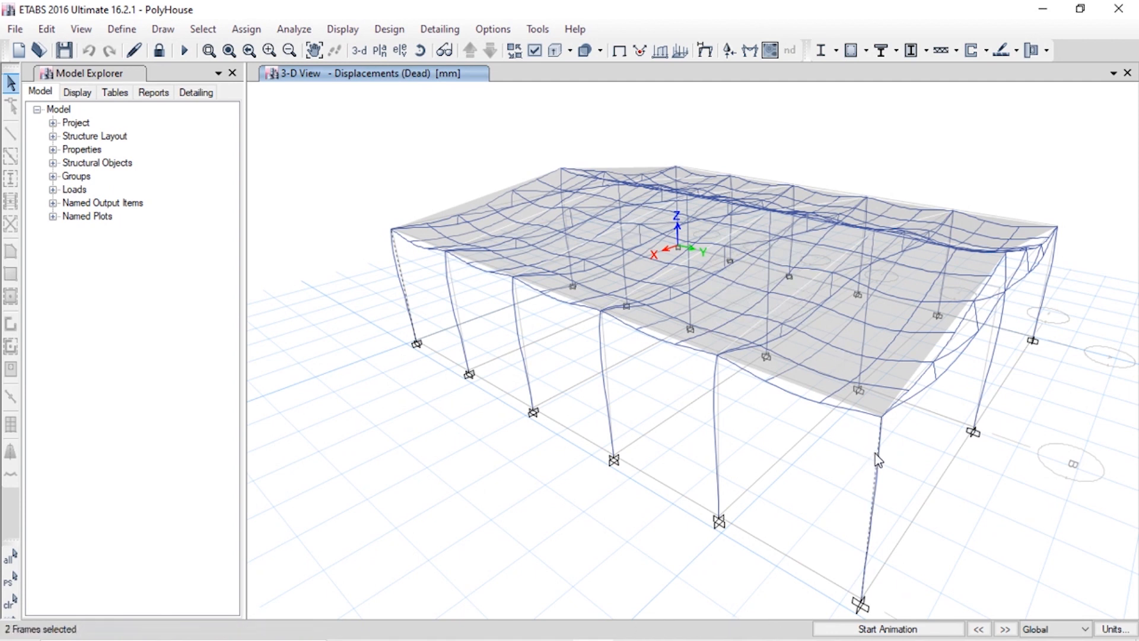
pyautogui.click(875, 454)
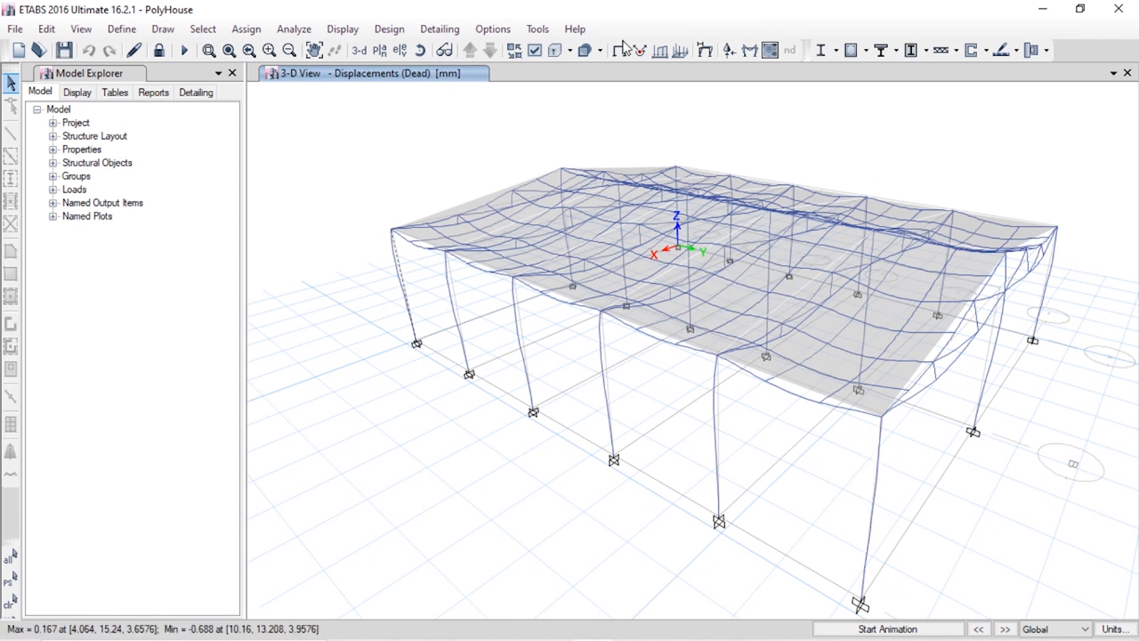
# Step: Run the steel frame design check and the concrete frame design check on the reanalysed model
pyautogui.click(375, 37)
pyautogui.moveTo(387, 50)
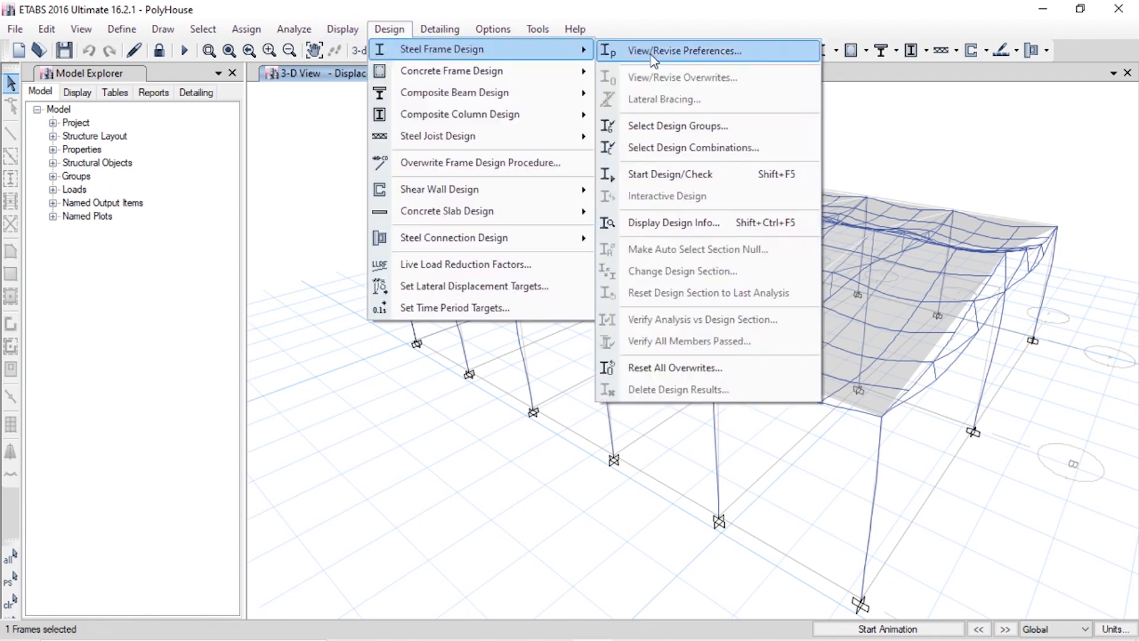
pyautogui.click(718, 175)
pyautogui.click(378, 30)
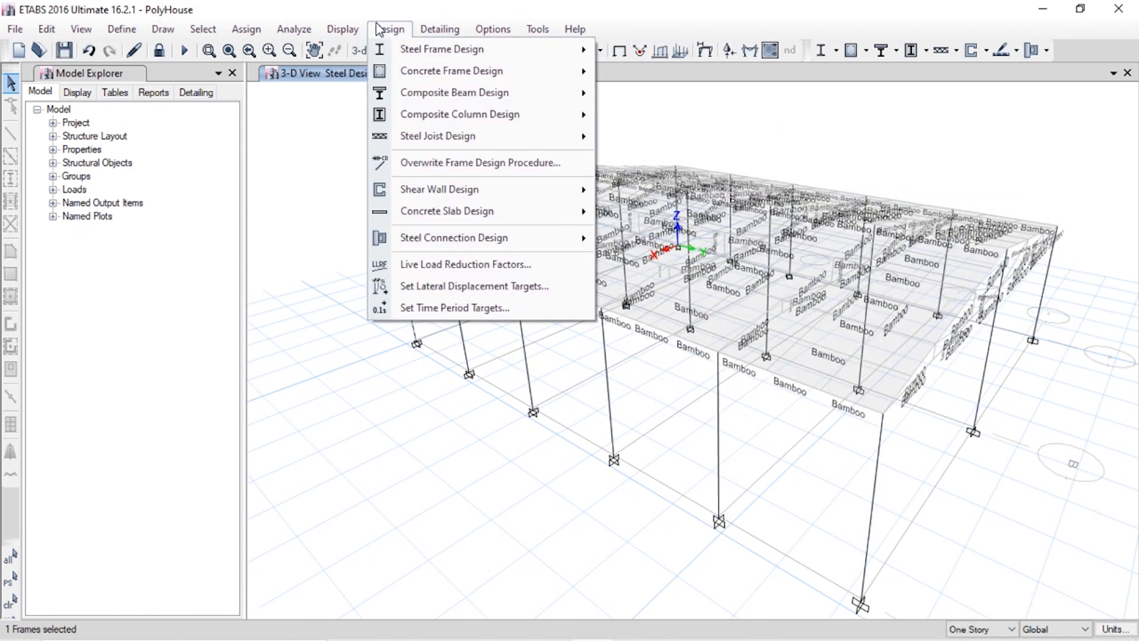
pyautogui.moveTo(400, 70)
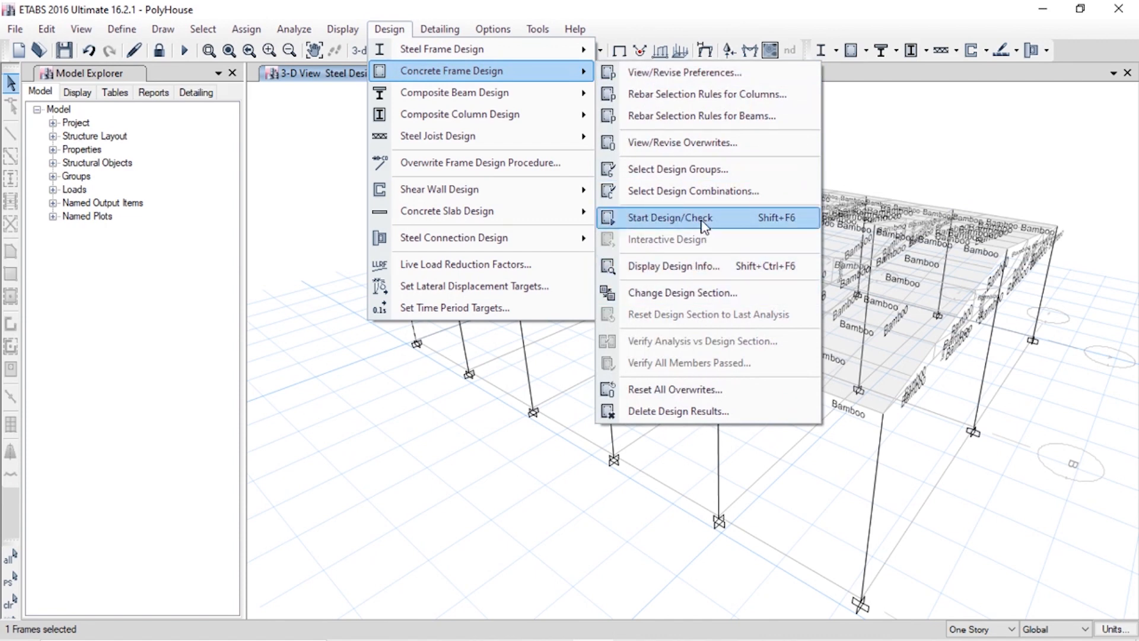
pyautogui.click(704, 220)
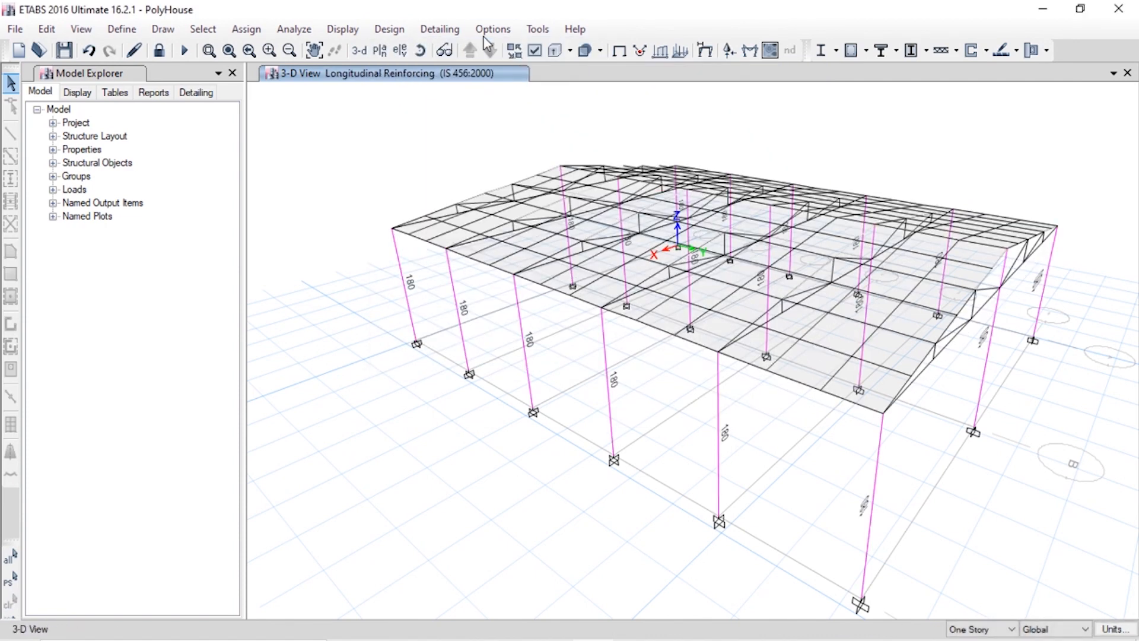
# Step: Start detailing to generate the drawings for the designed structure
pyautogui.click(442, 30)
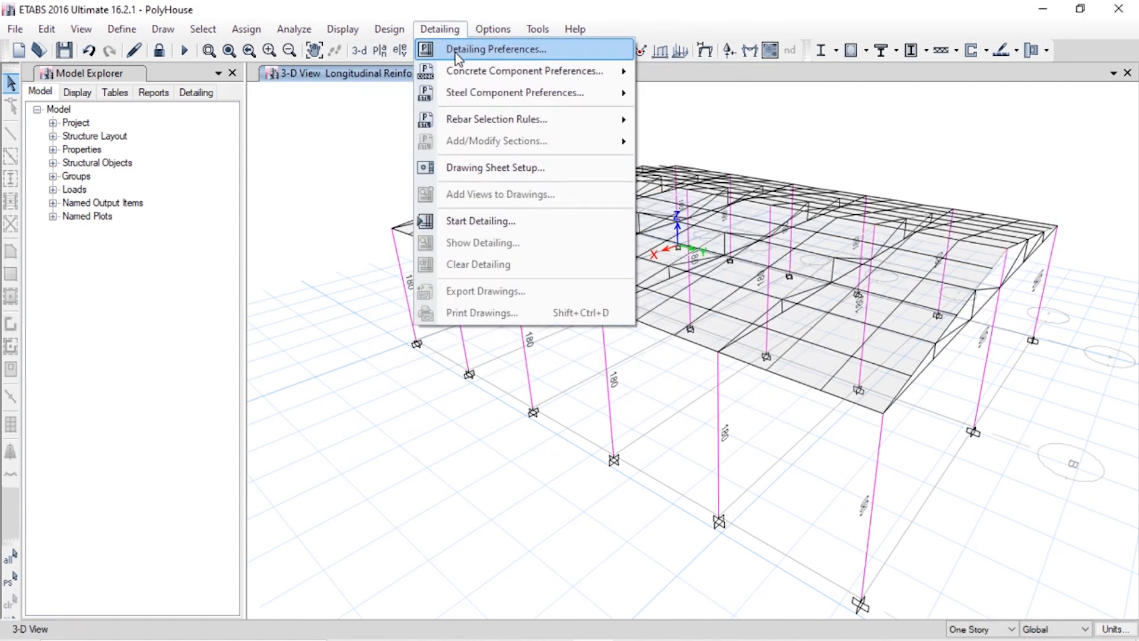
pyautogui.click(526, 232)
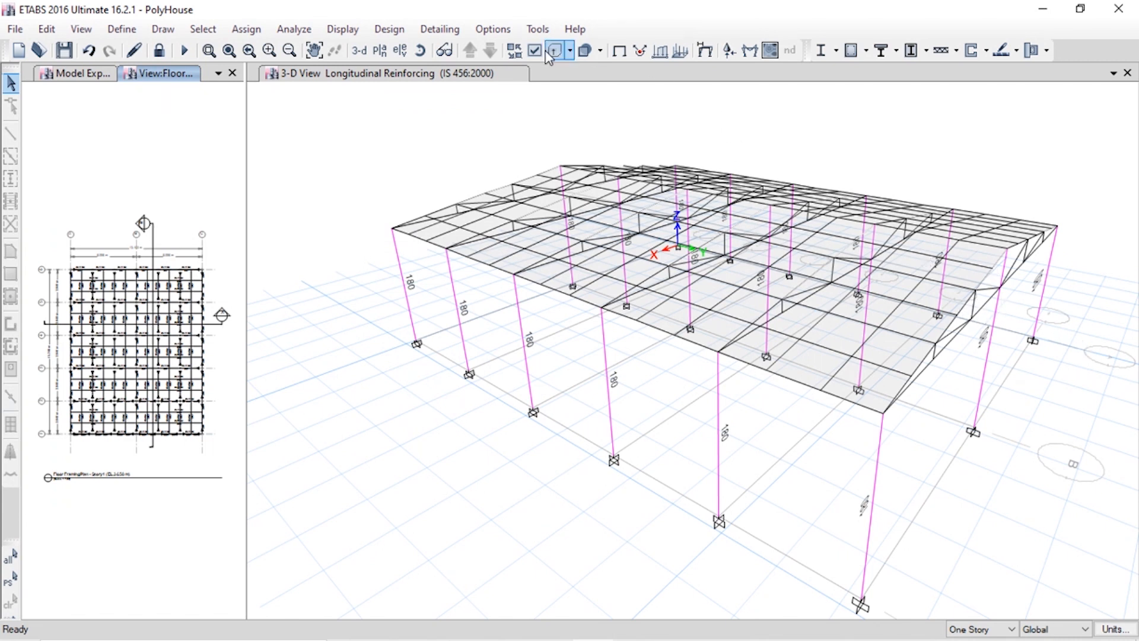
pyautogui.click(433, 31)
# Step: Assign Comb1 as the strength design combination for steel connection design
pyautogui.click(389, 29)
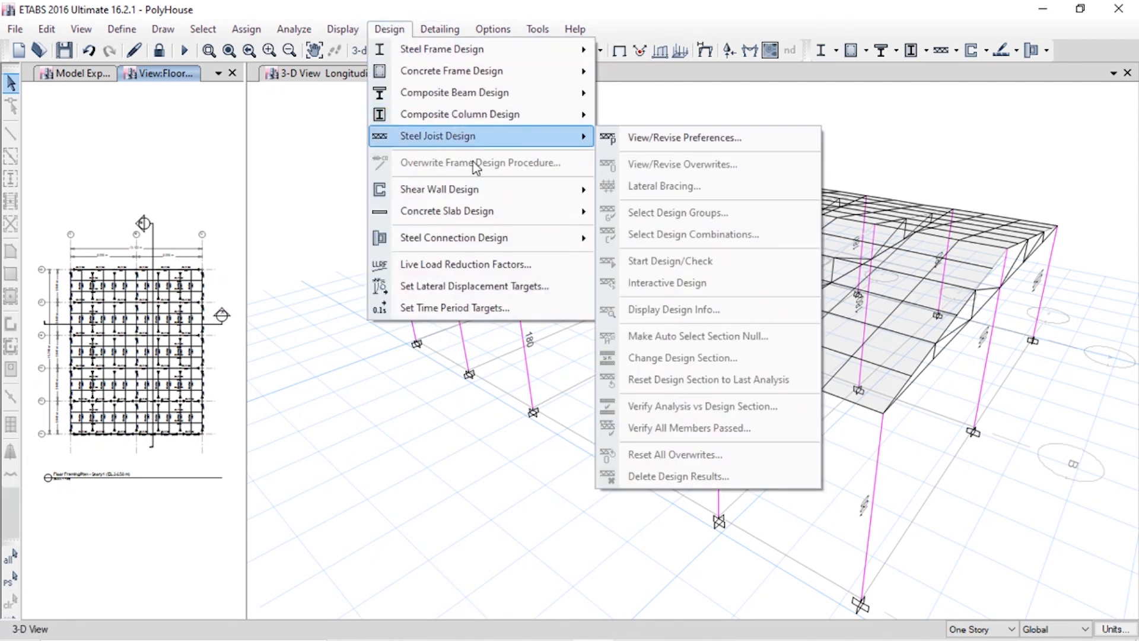
pyautogui.moveTo(509, 239)
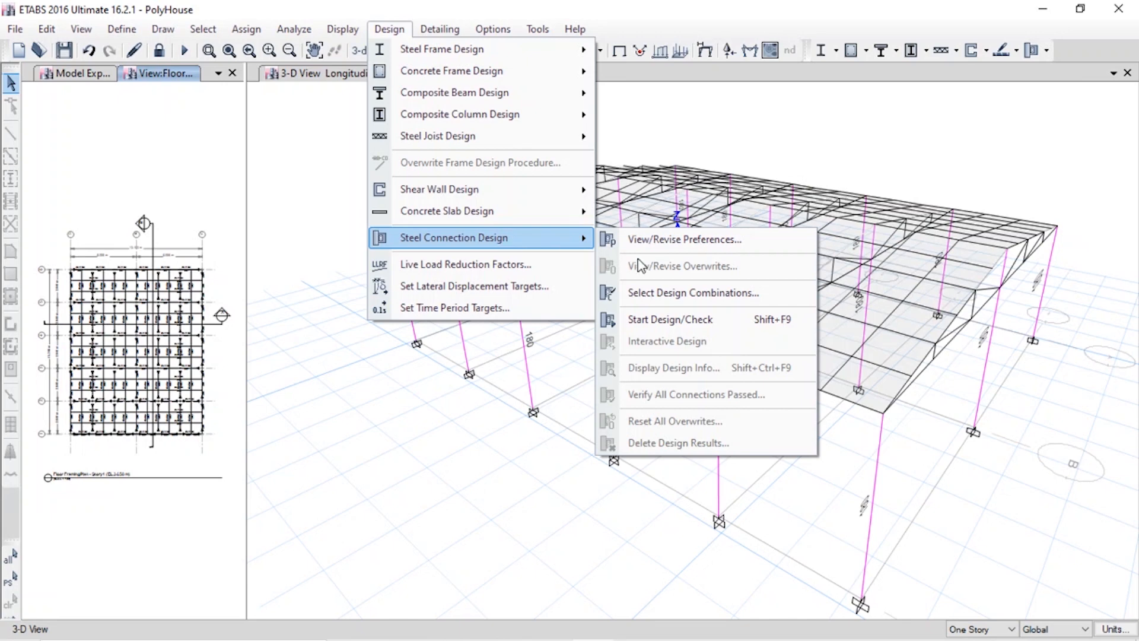
pyautogui.click(669, 293)
pyautogui.click(457, 259)
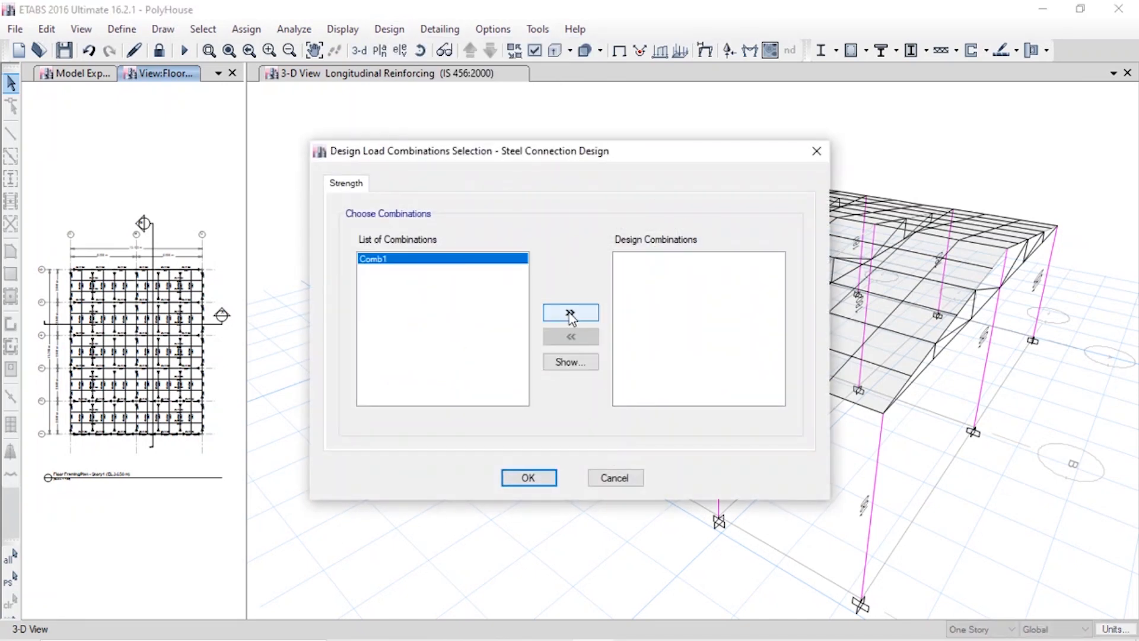
pyautogui.click(569, 312)
pyautogui.click(528, 477)
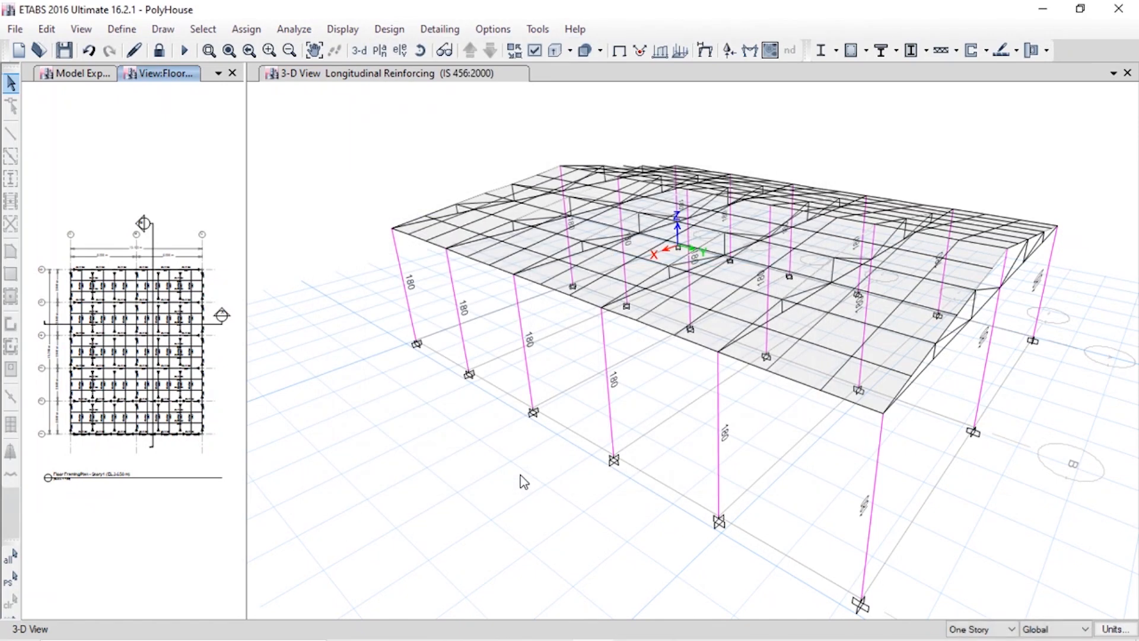
# Step: Run the steel connection design check on the model
pyautogui.click(389, 29)
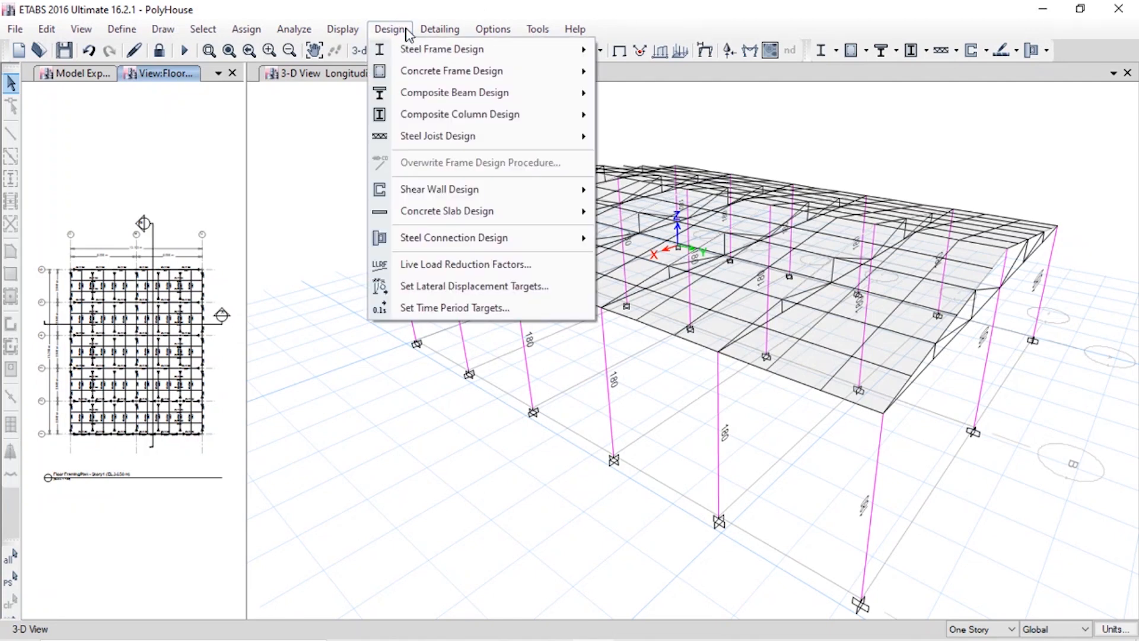
pyautogui.moveTo(517, 196)
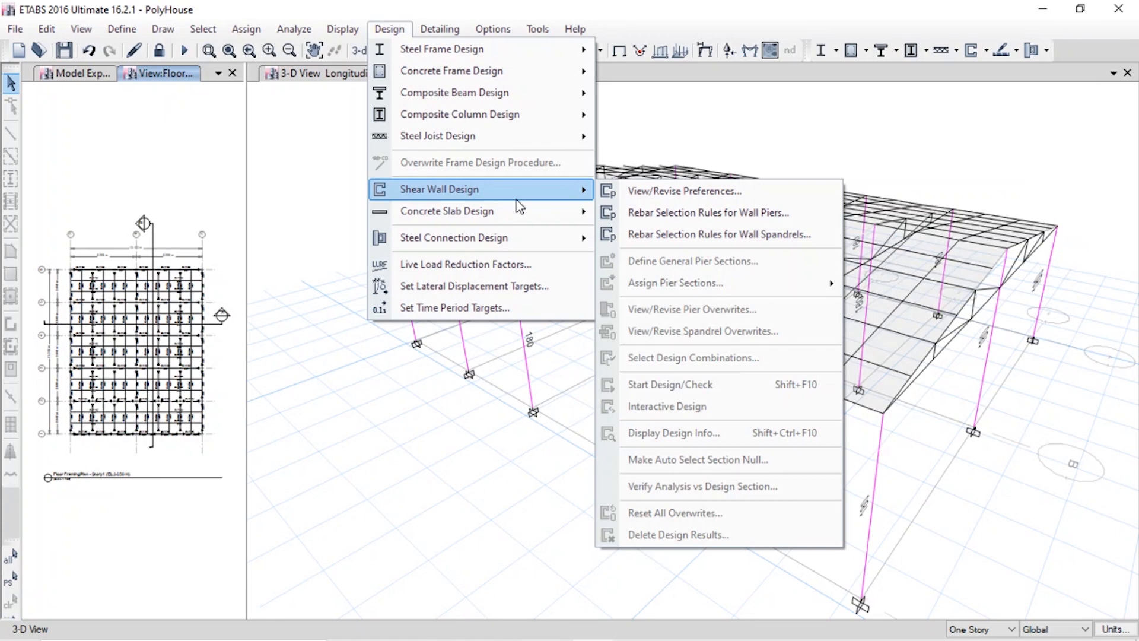
pyautogui.moveTo(517, 241)
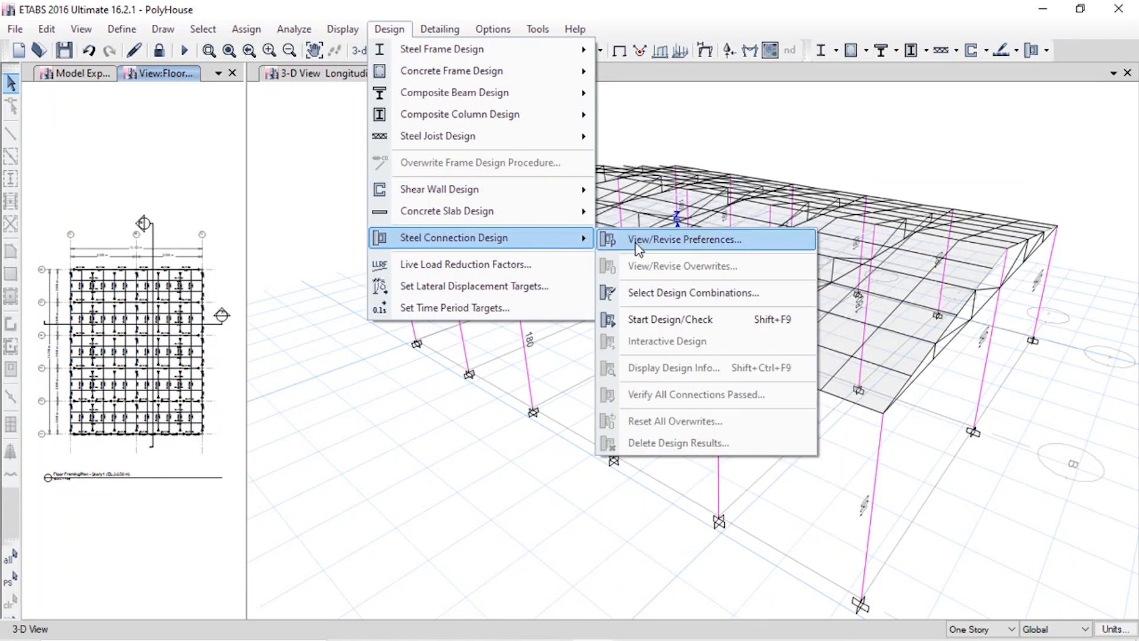
pyautogui.click(673, 322)
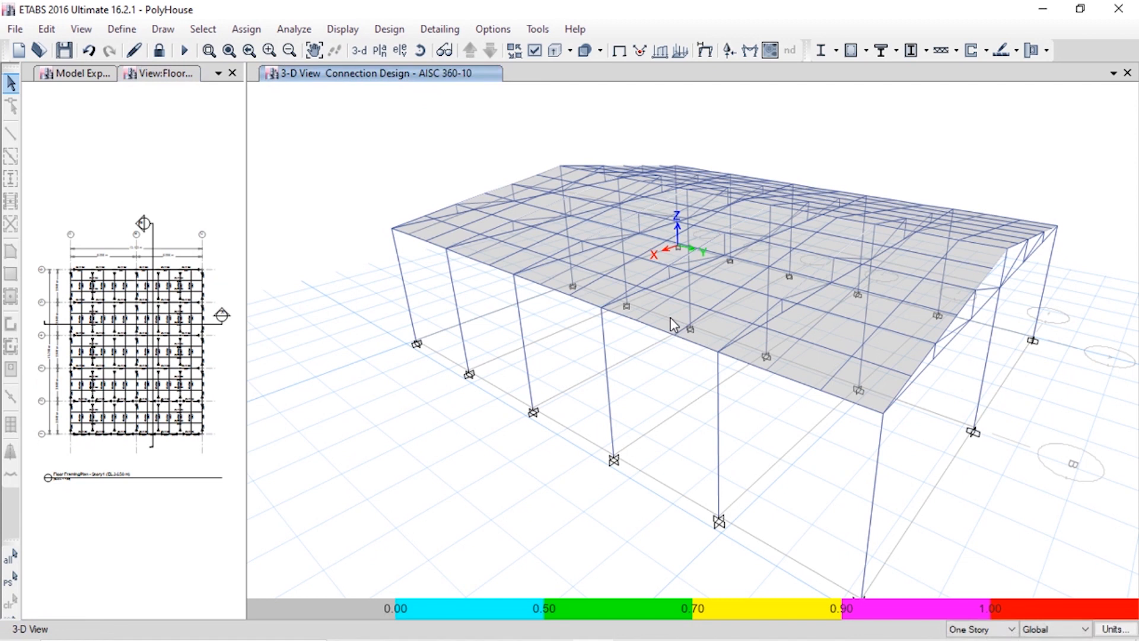
# Step: Run the detailing again with the connection design included and bring up the model's detailing tree
pyautogui.click(439, 29)
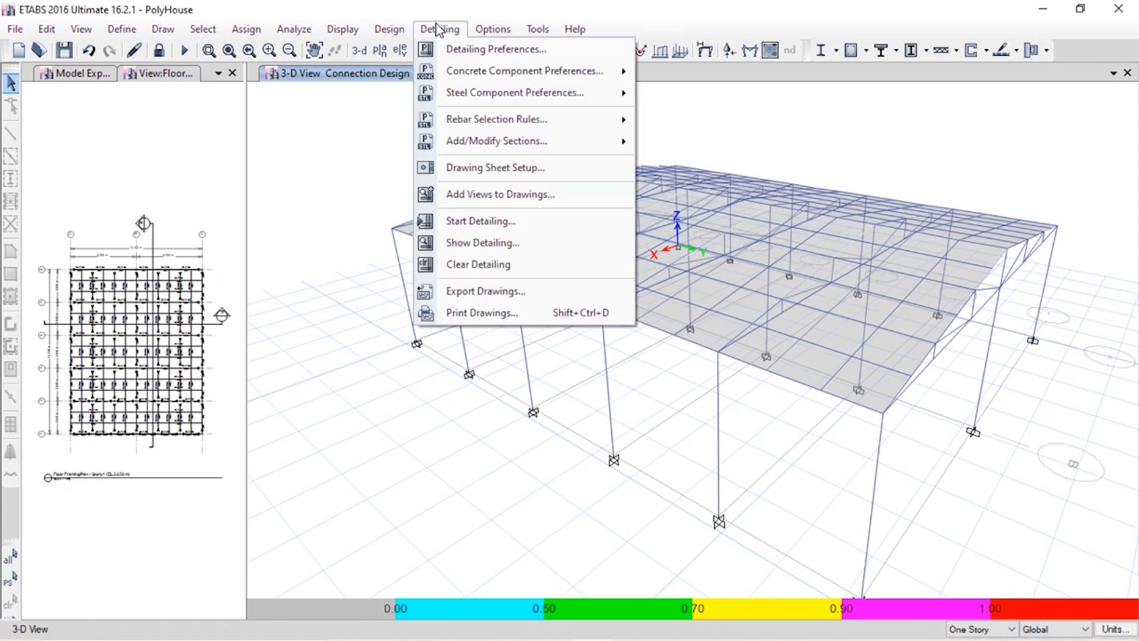
pyautogui.click(506, 220)
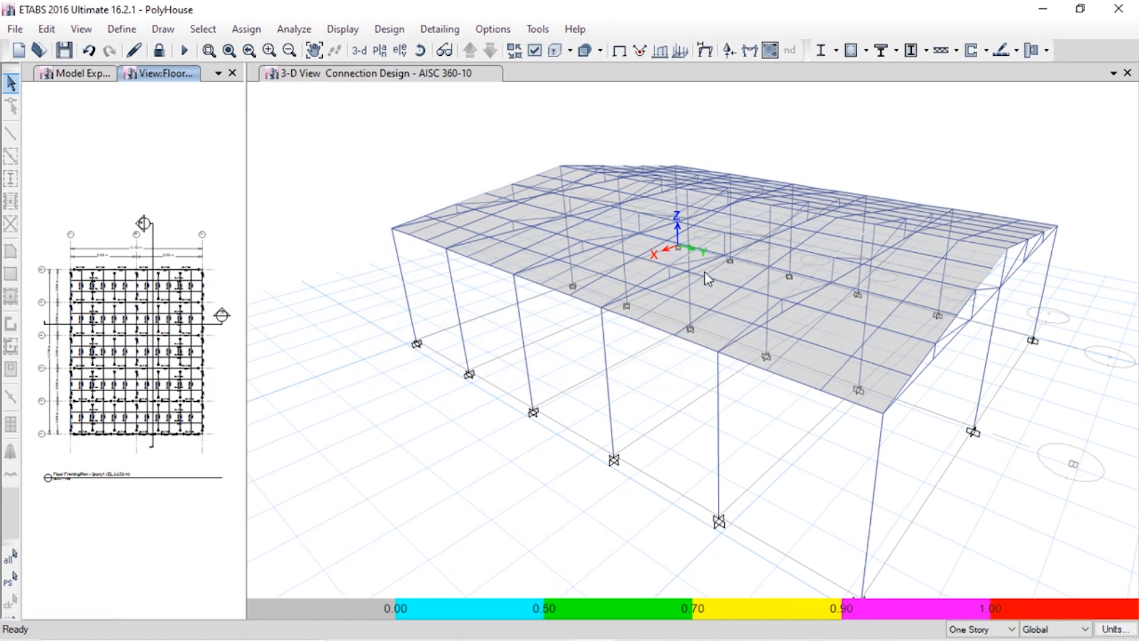
pyautogui.click(77, 73)
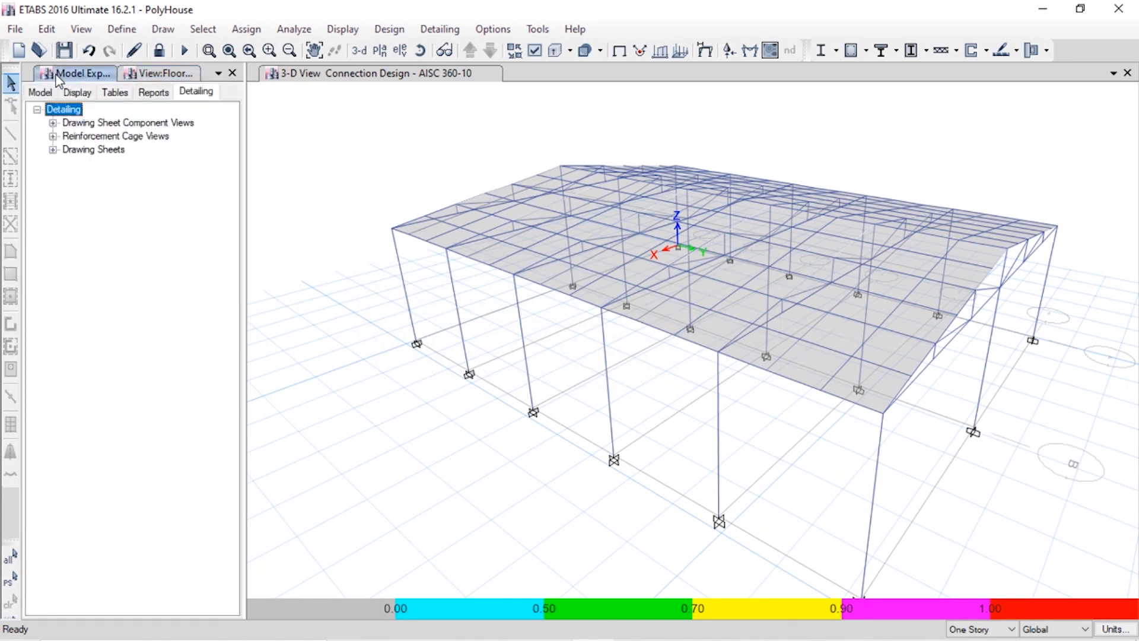
# Step: Expand Drawing Sheet Component Views and Drawing Sheets in the detailing tree, closing the floor framing plan view
pyautogui.click(52, 122)
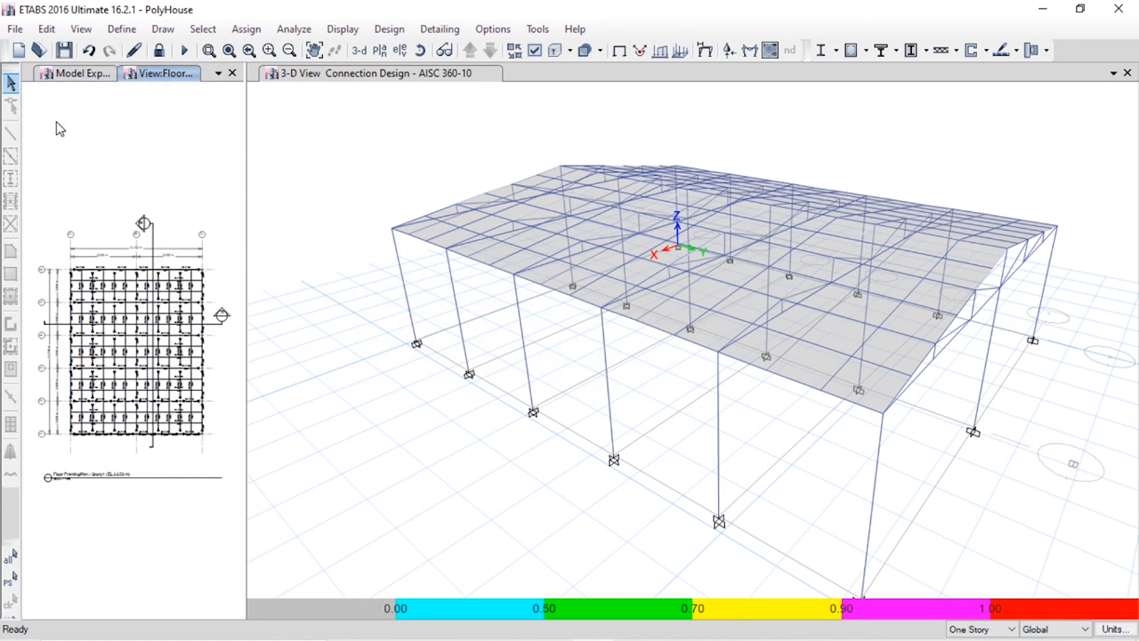
pyautogui.click(80, 73)
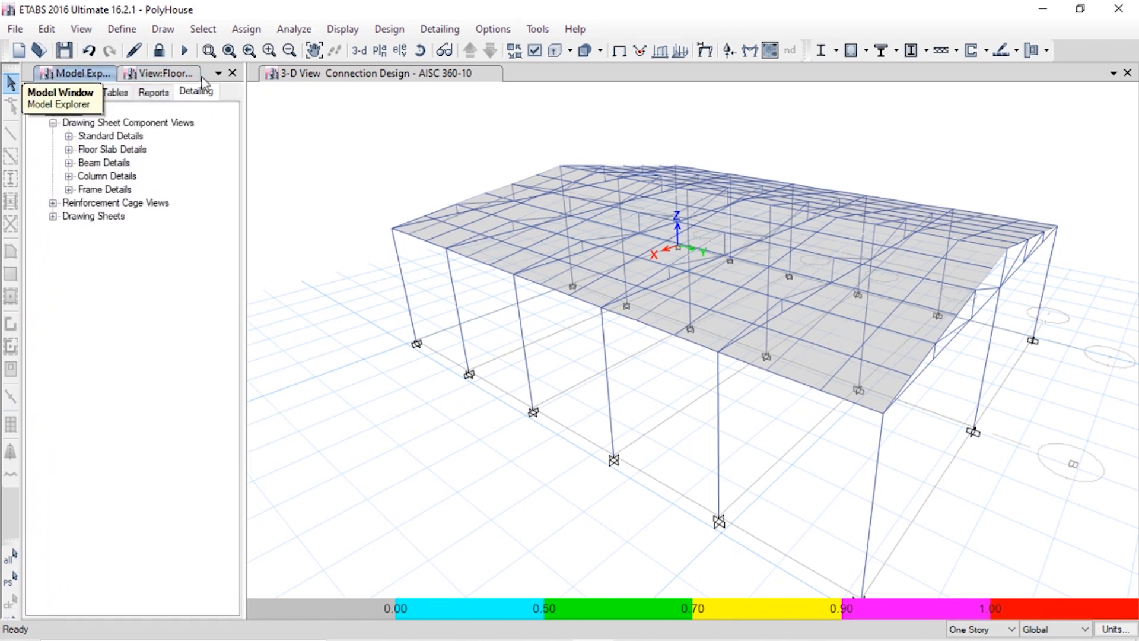
pyautogui.click(181, 76)
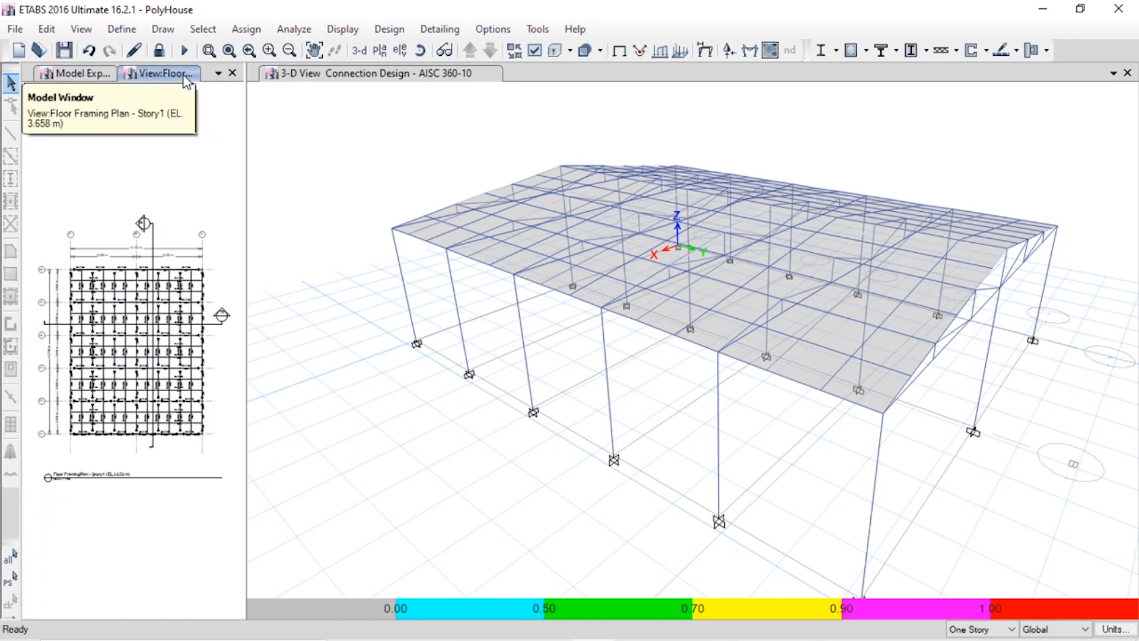
pyautogui.click(232, 72)
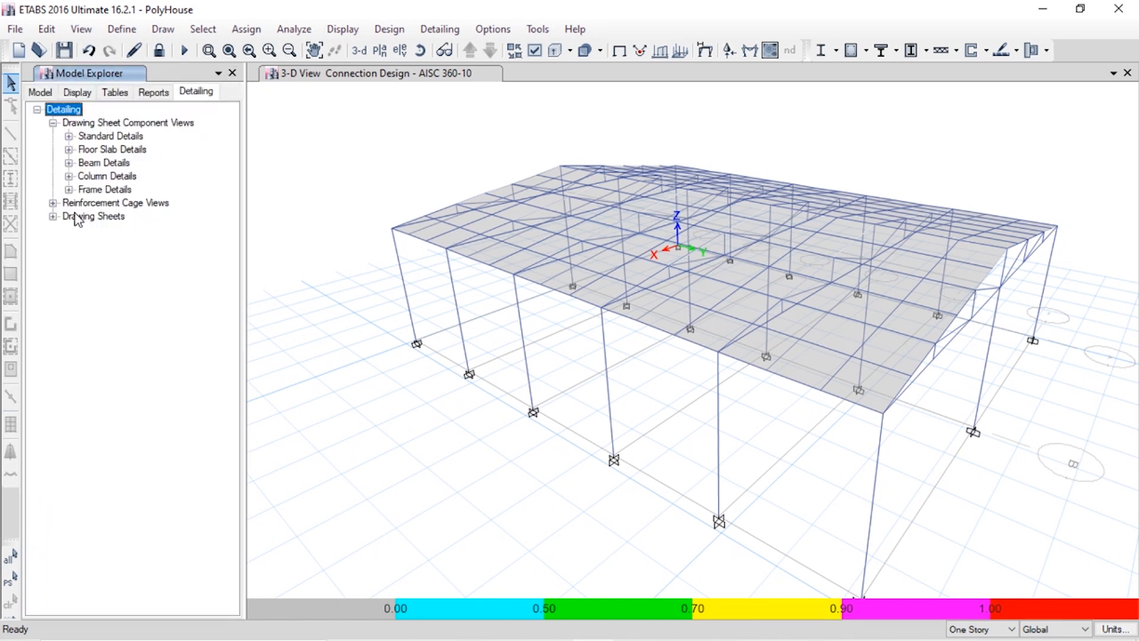
pyautogui.click(53, 216)
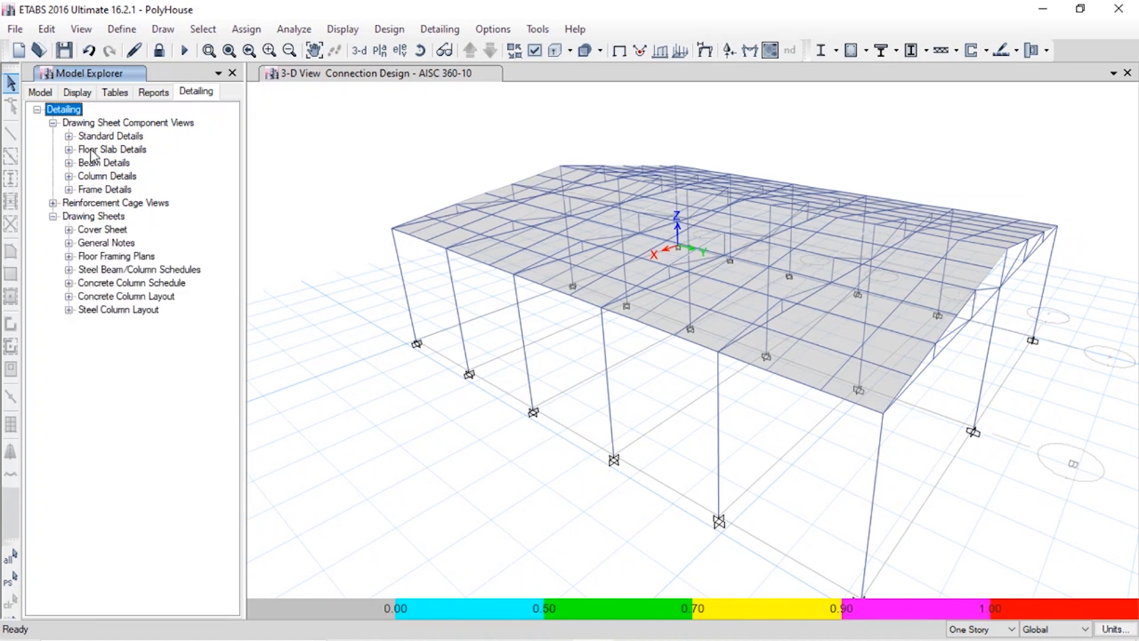
# Step: Open the List of Drawings from Standard Details and enlarge its view to read the sheet titles
pyautogui.click(69, 135)
pyautogui.click(104, 151)
pyautogui.doubleClick(104, 152)
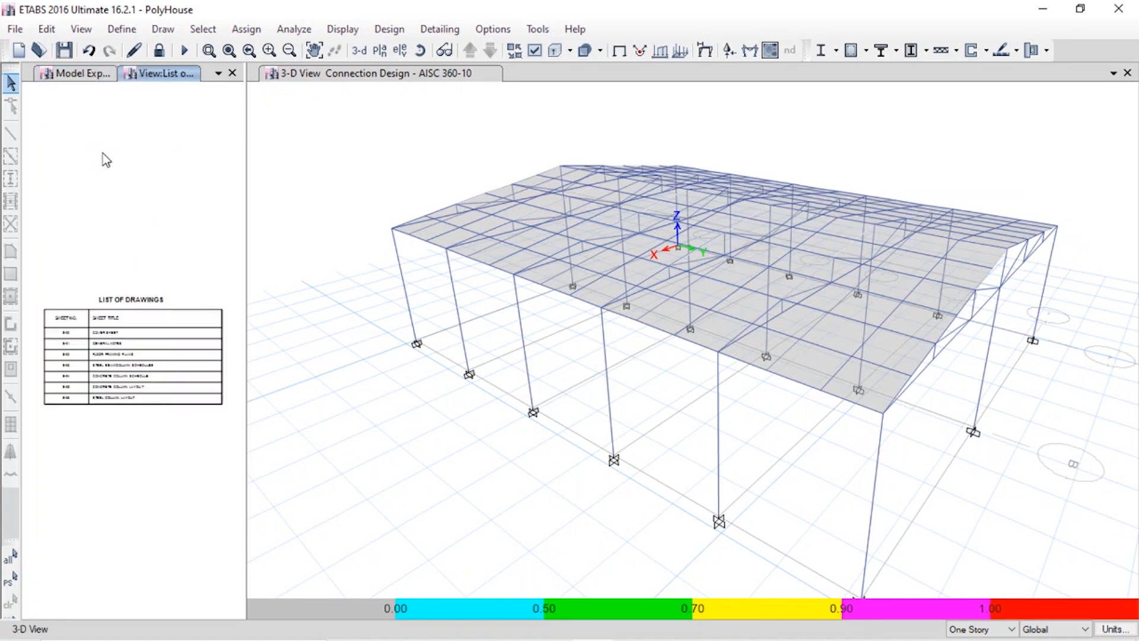
pyautogui.click(475, 75)
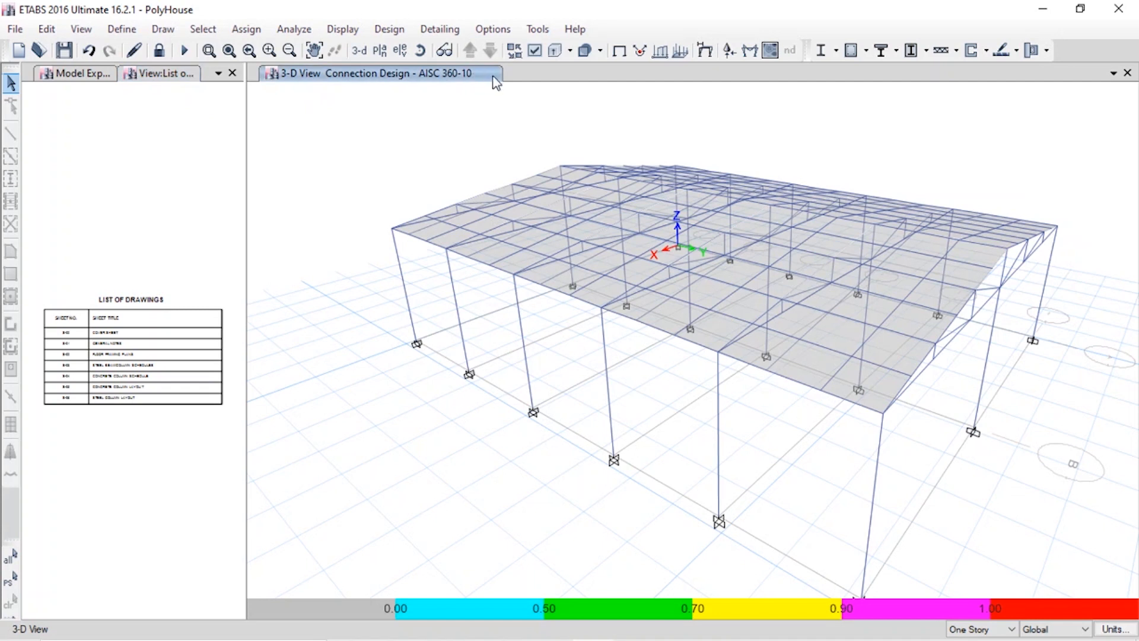
pyautogui.click(162, 72)
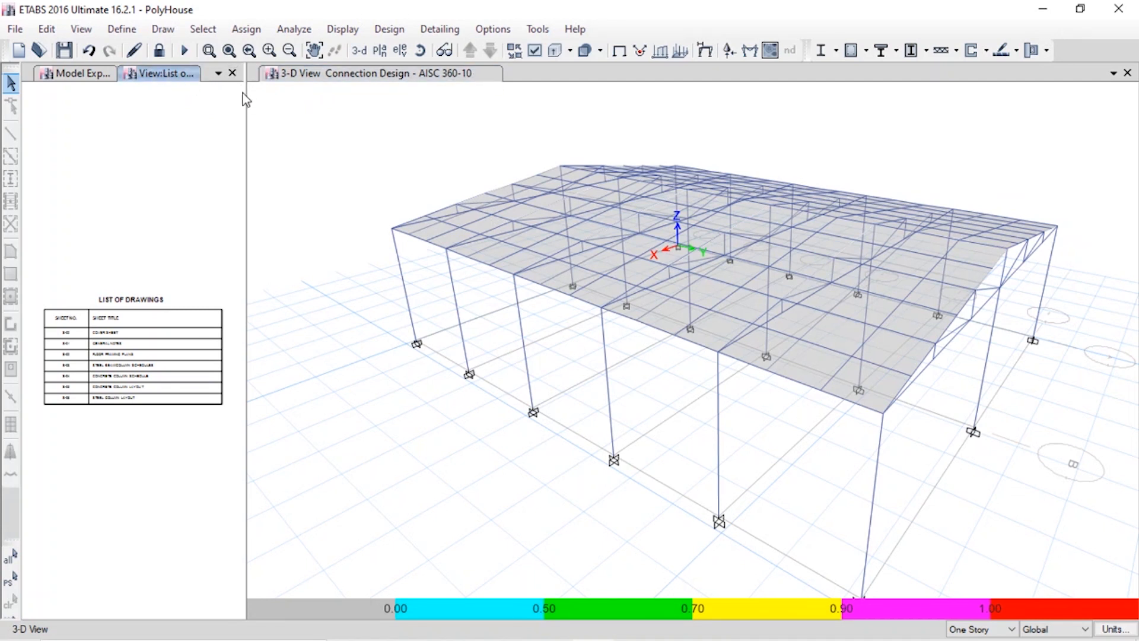
pyautogui.moveTo(246, 91); pyautogui.dragTo(875, 129)
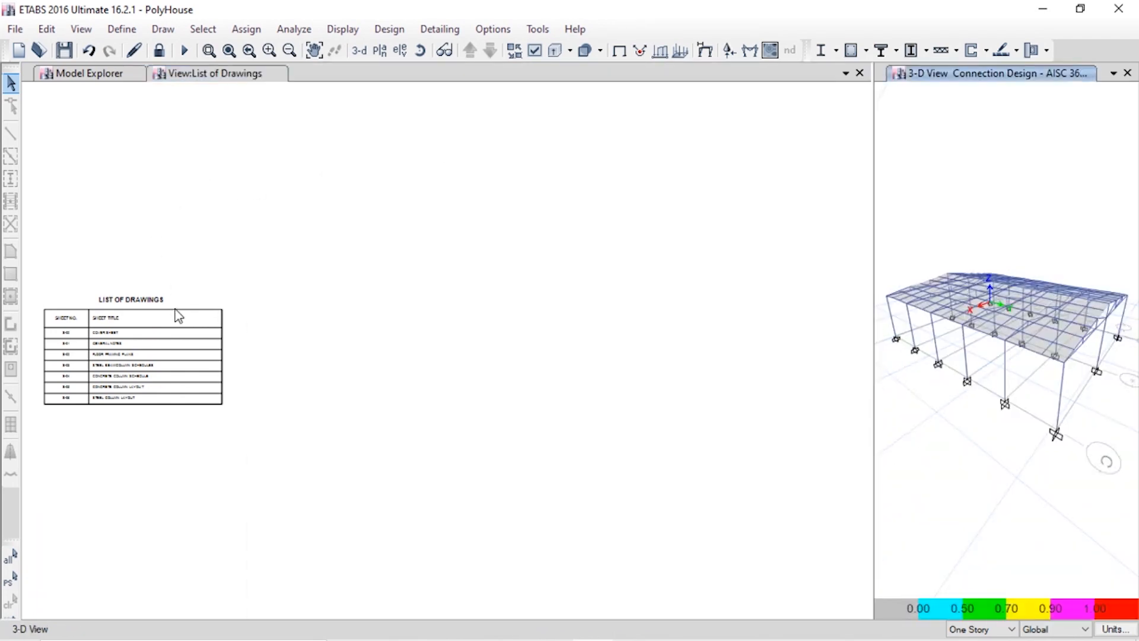
pyautogui.click(468, 274)
pyautogui.scroll(-3, 386, 237)
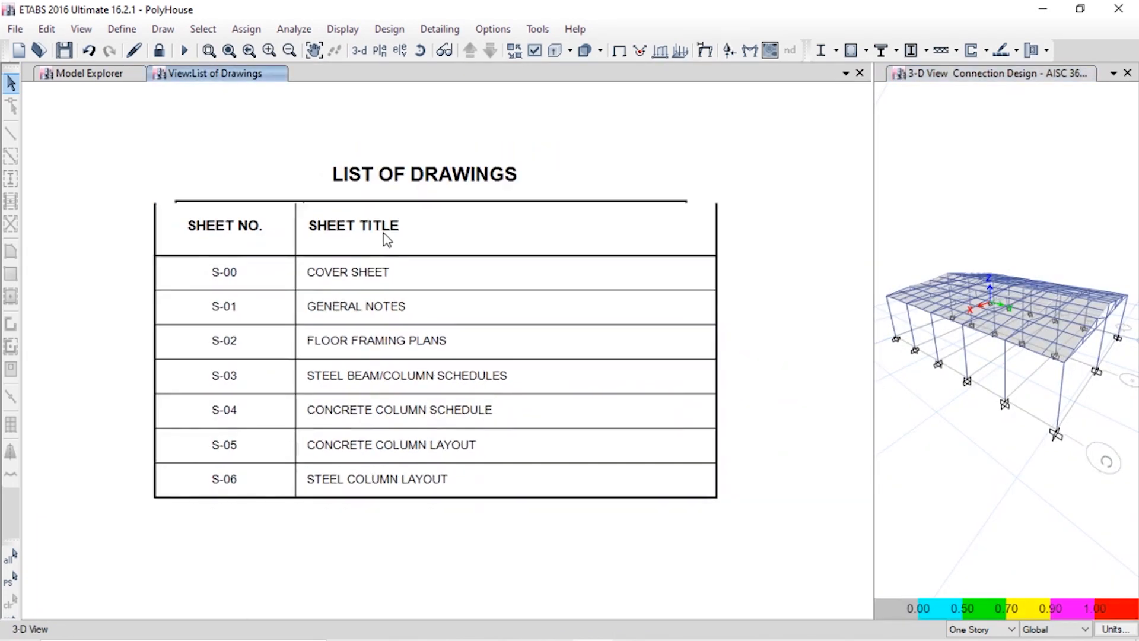
# Step: Return to the detailing tree and narrow its pane to give the 3-D view most of the width
pyautogui.click(90, 74)
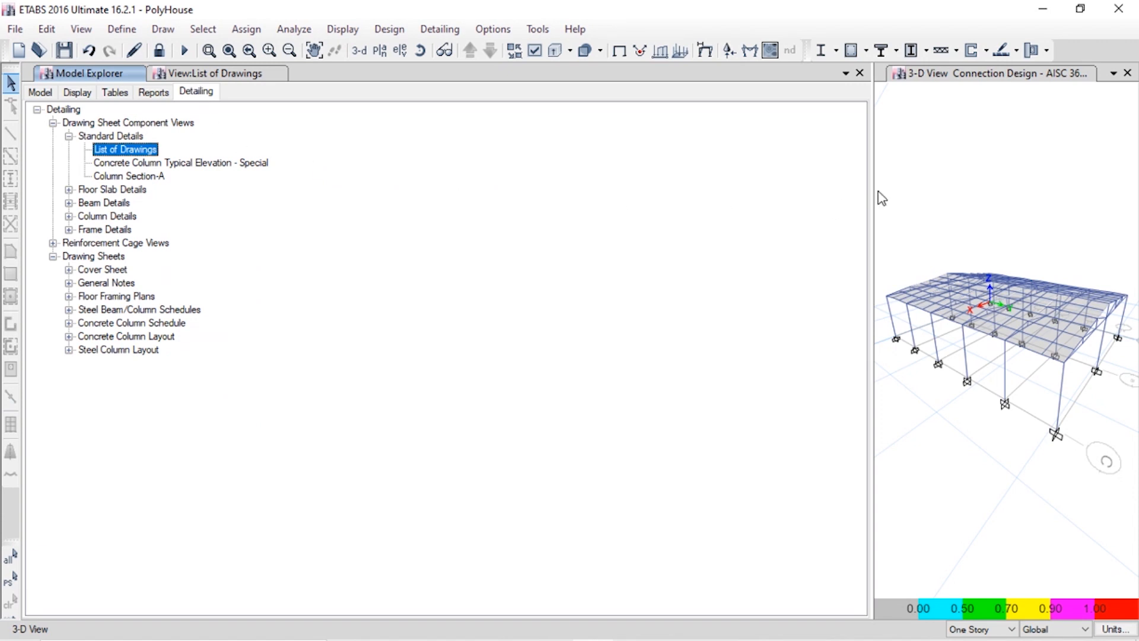
pyautogui.moveTo(873, 188); pyautogui.dragTo(231, 170)
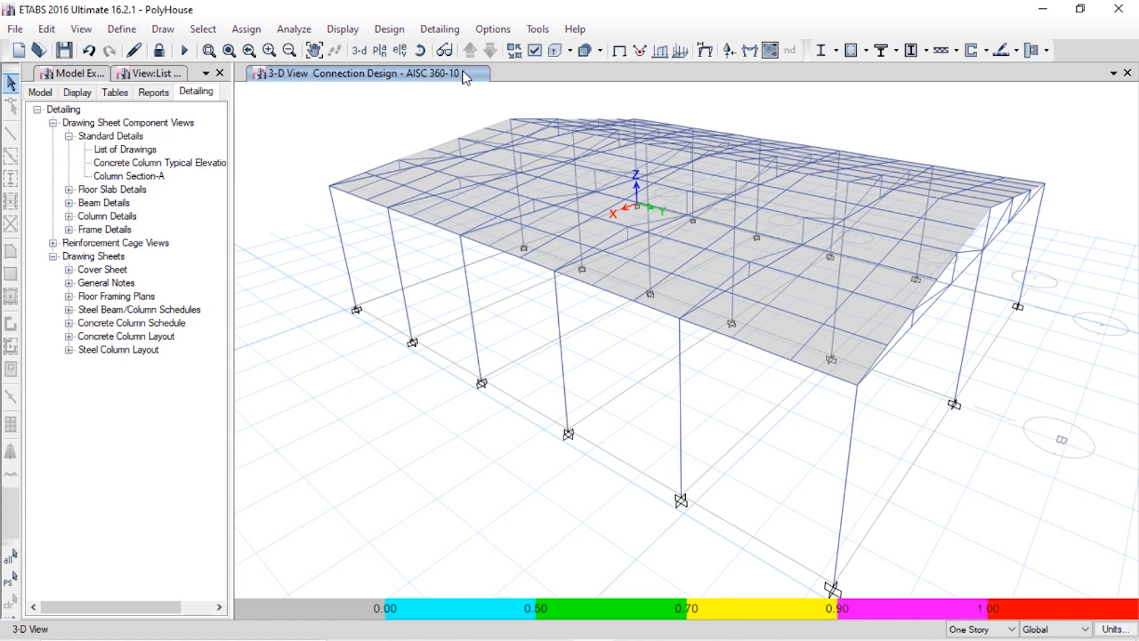
pyautogui.click(154, 92)
pyautogui.click(197, 92)
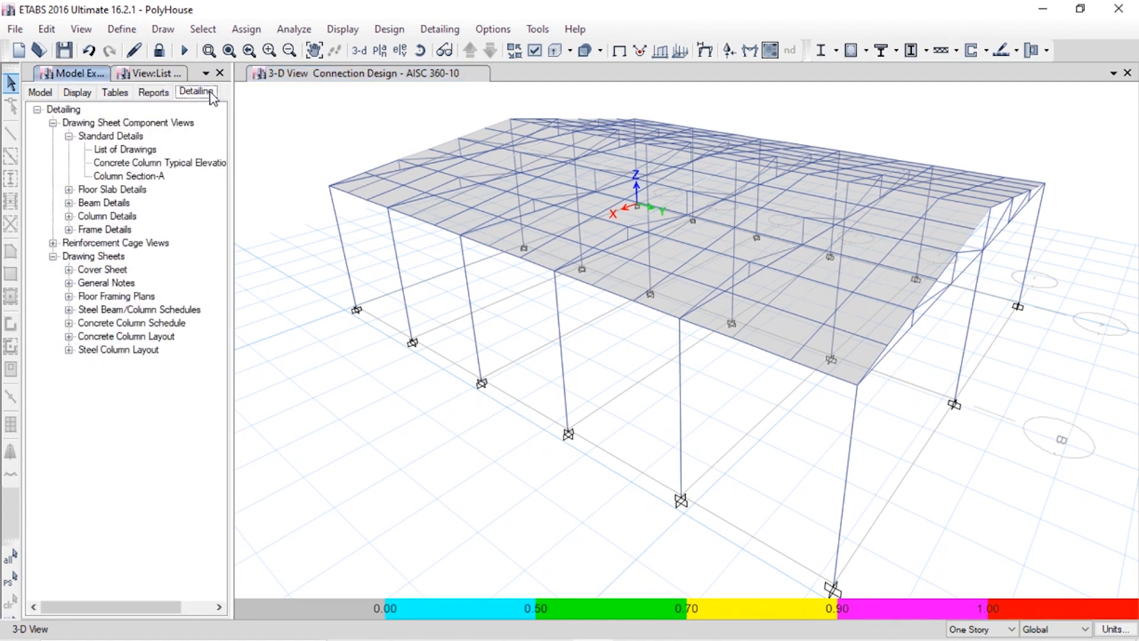
# Step: Reopen the List of Drawings and widen its pane across most of the workspace
pyautogui.doubleClick(115, 145)
pyautogui.scroll(-6, 120, 272)
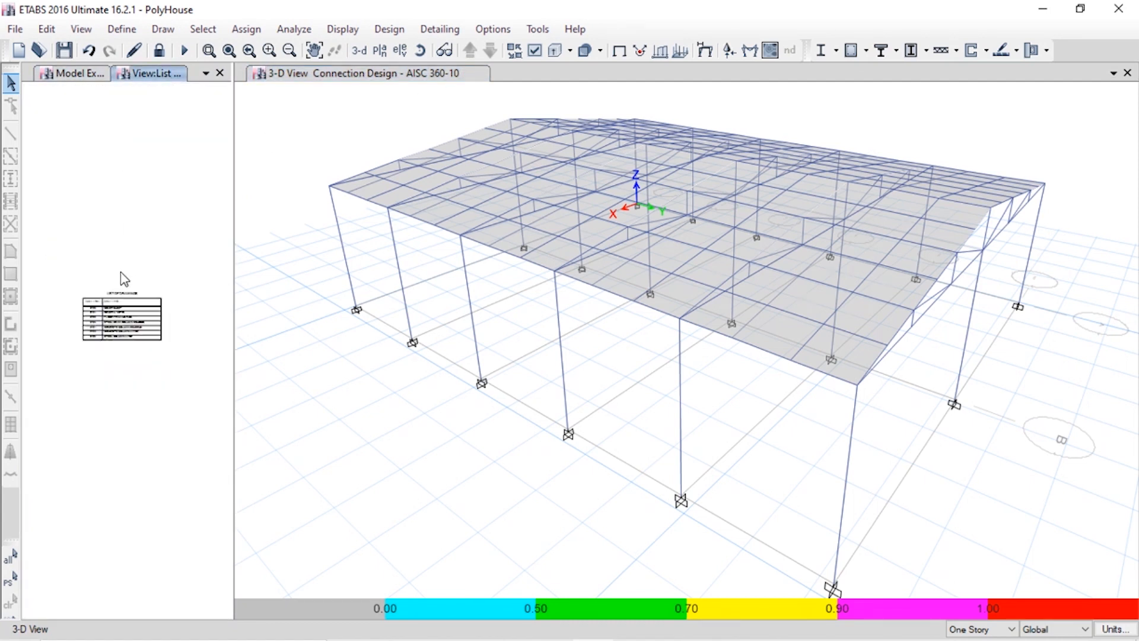
pyautogui.moveTo(234, 245); pyautogui.dragTo(833, 244)
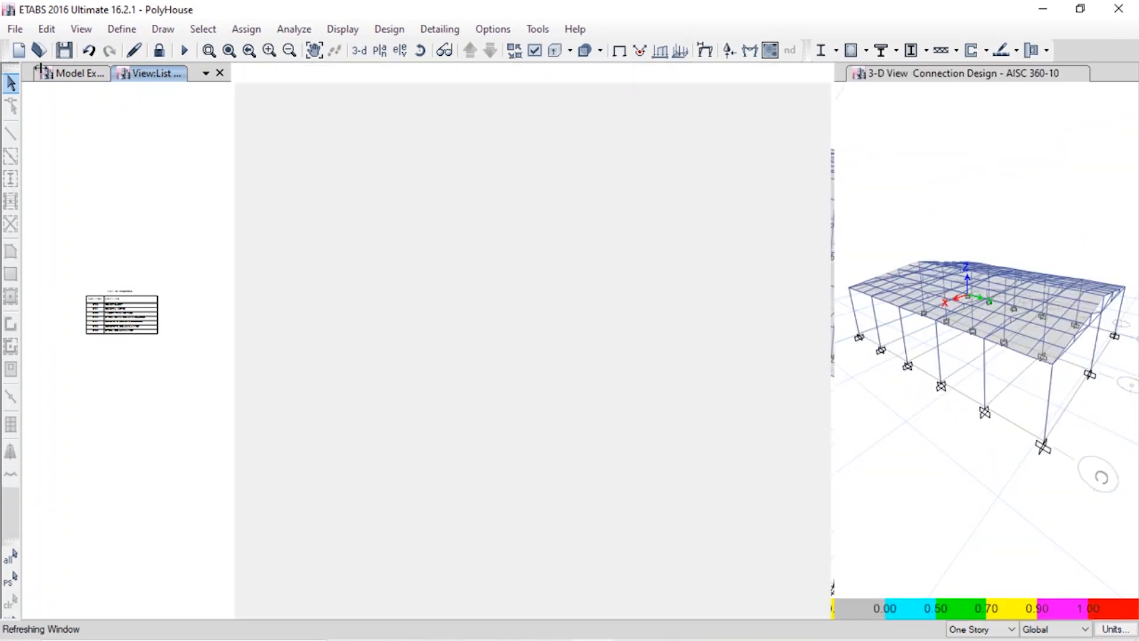
# Step: Try to view the Column Section-A drawing from Standard Details
pyautogui.click(60, 73)
pyautogui.doubleClick(118, 175)
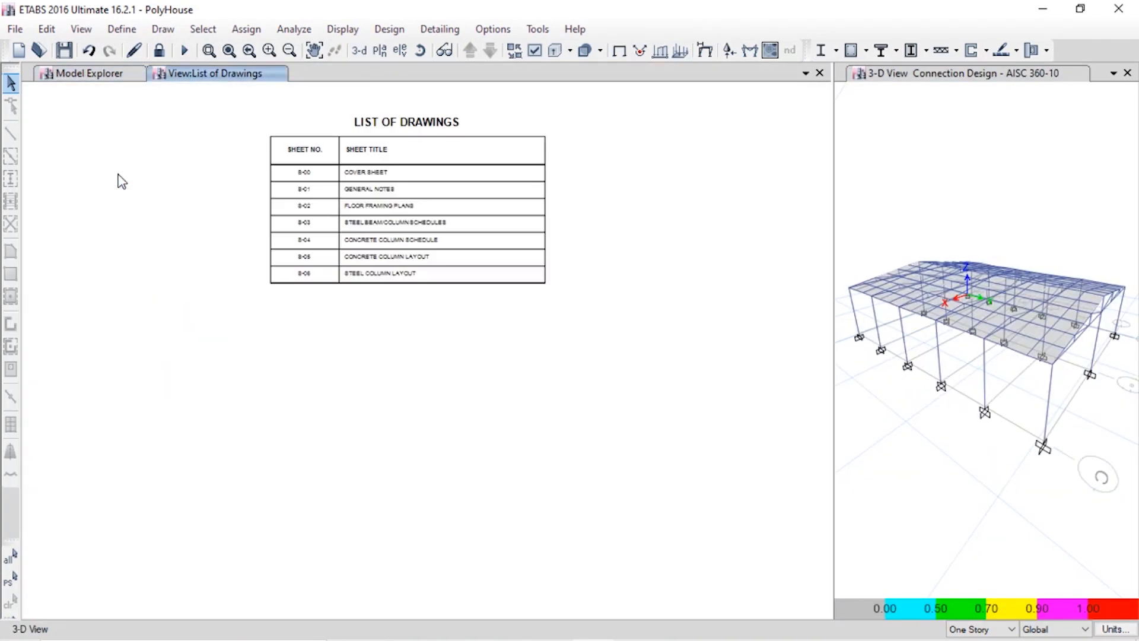
pyautogui.click(90, 74)
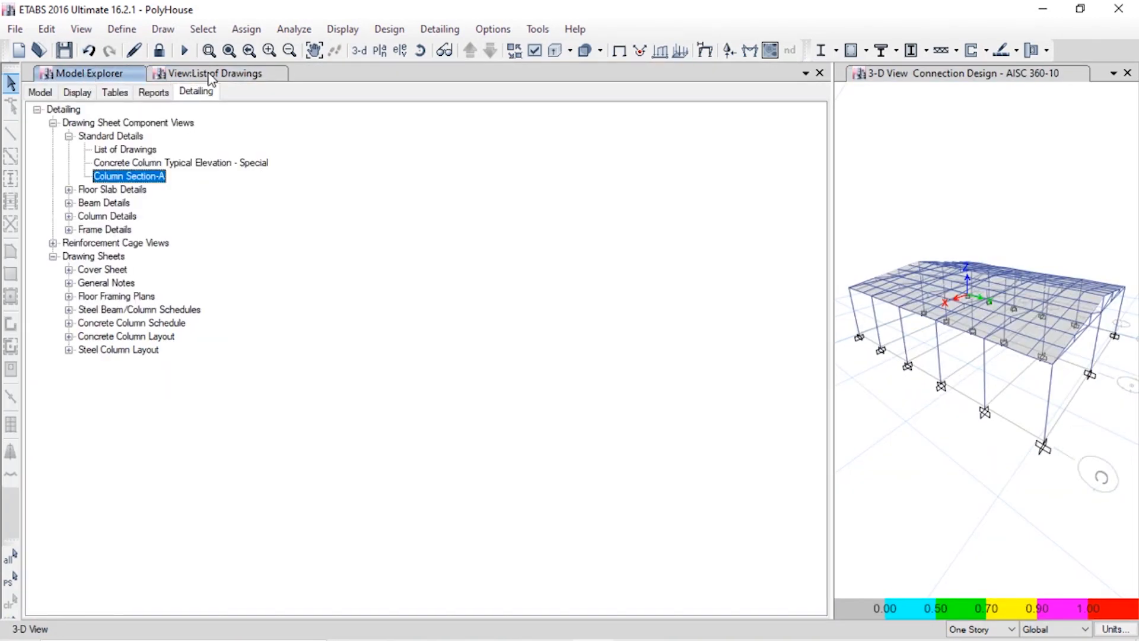
pyautogui.click(250, 74)
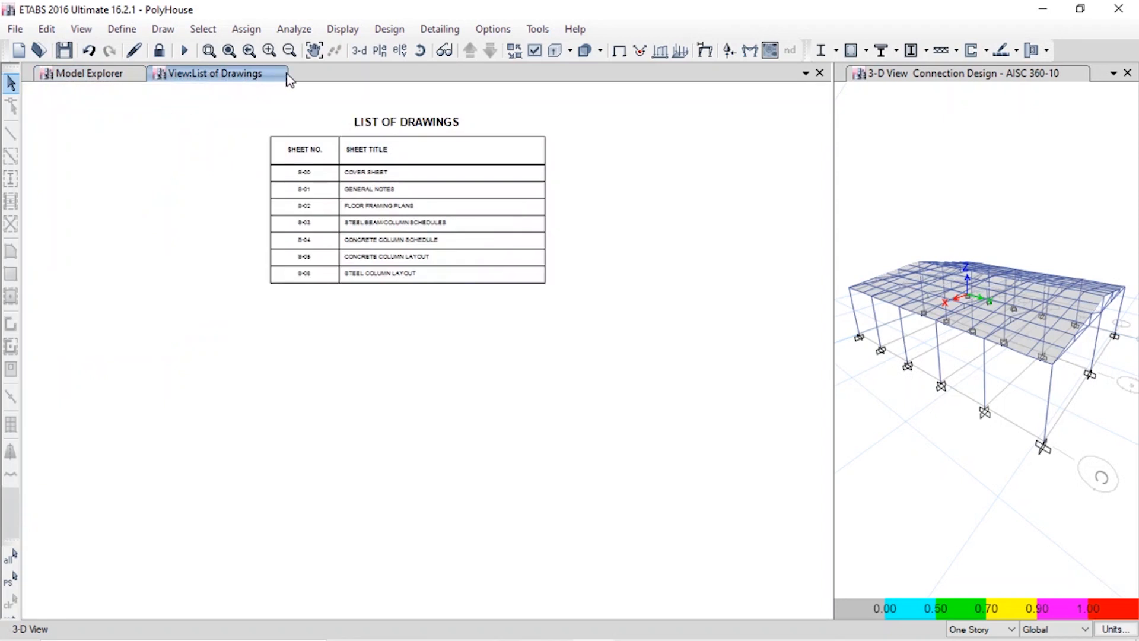
pyautogui.click(1130, 73)
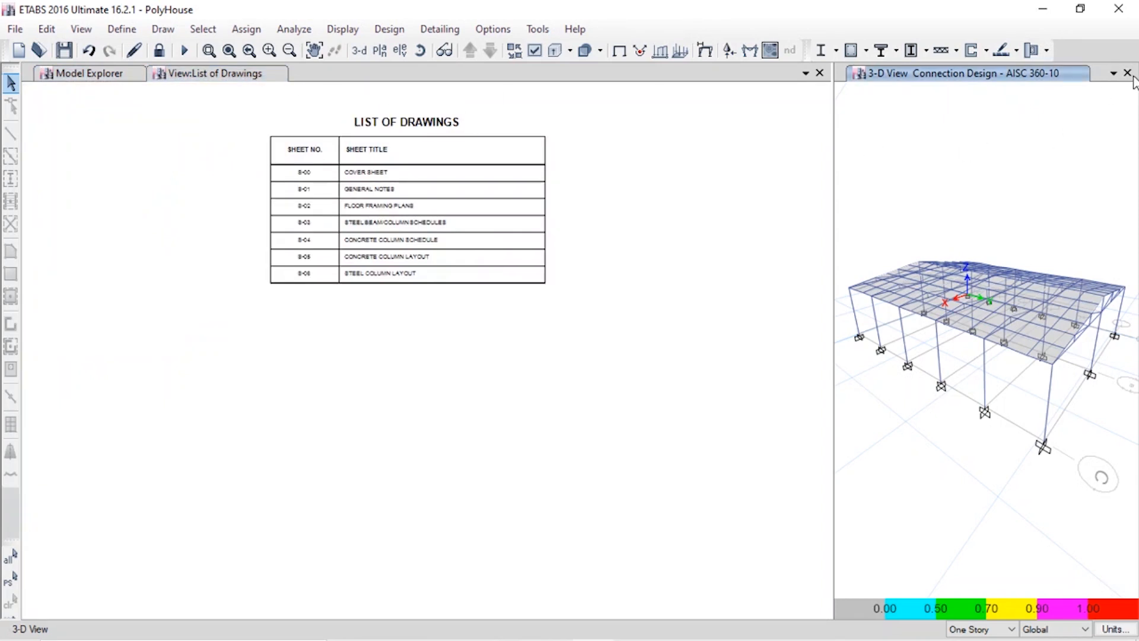
# Step: Expand Beam Details, Column Details and Steel Beams among the drawing sheet component views
pyautogui.click(70, 74)
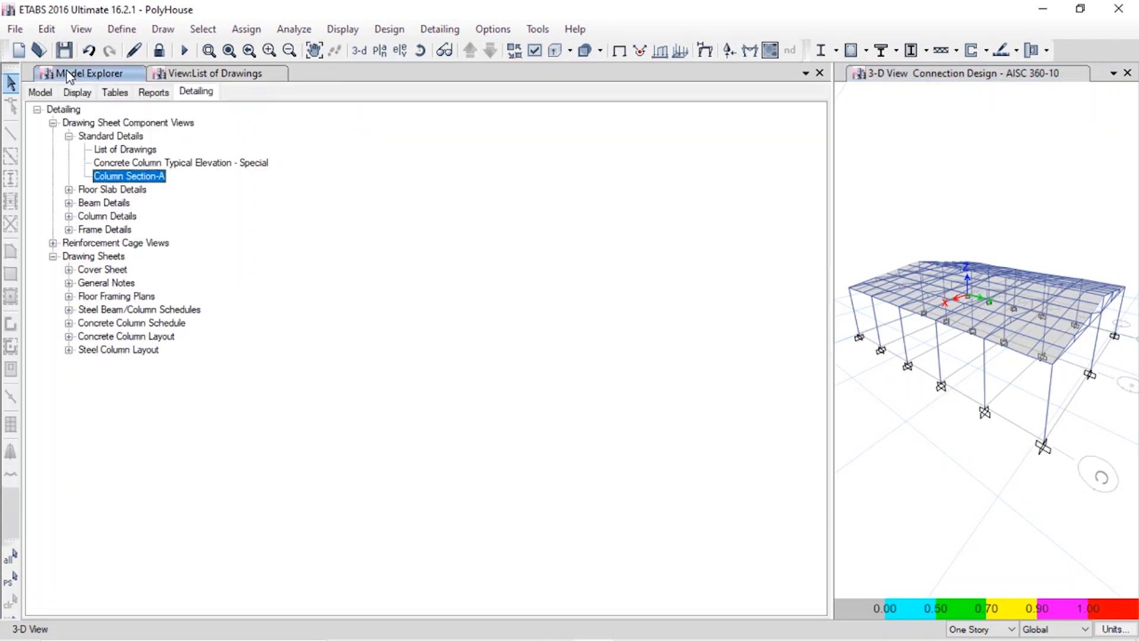
pyautogui.click(70, 206)
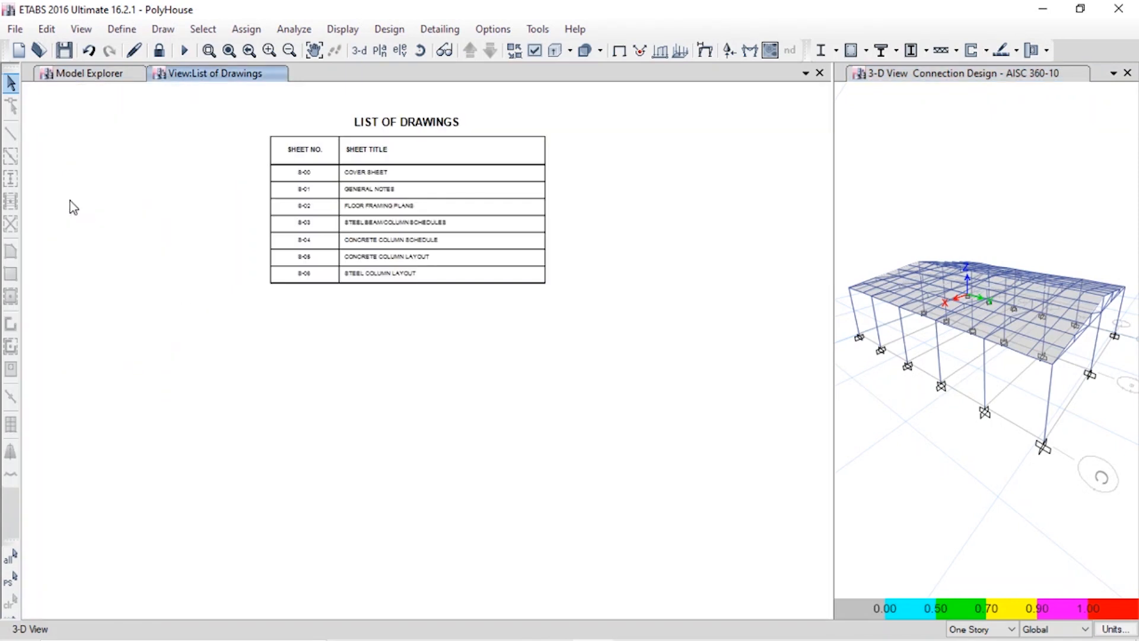
pyautogui.click(100, 74)
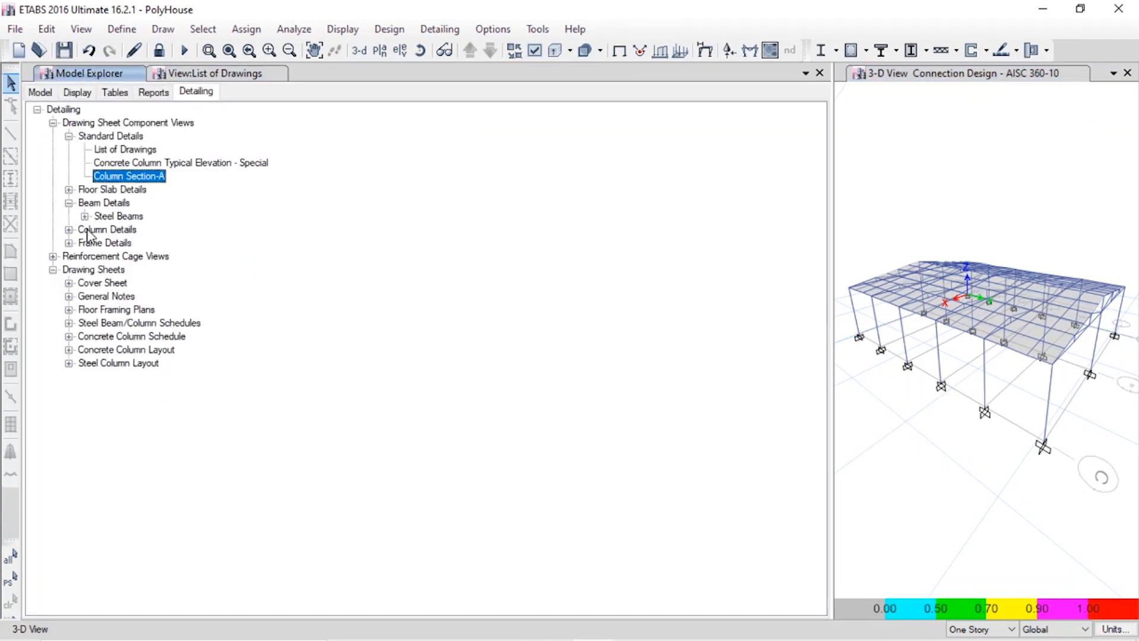
pyautogui.click(70, 229)
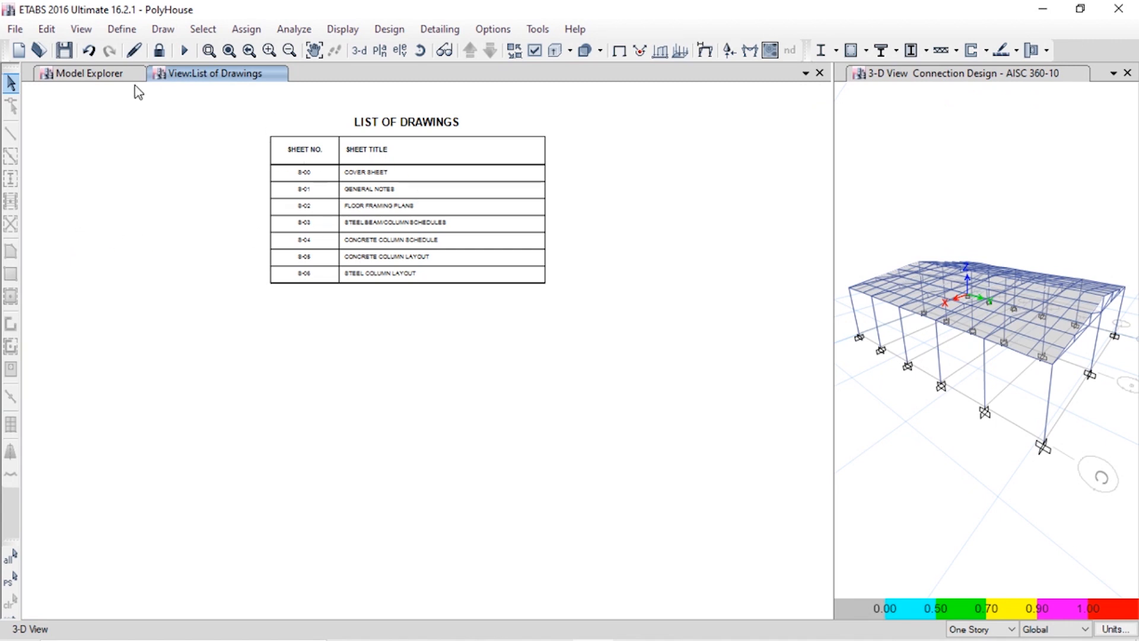
pyautogui.click(100, 73)
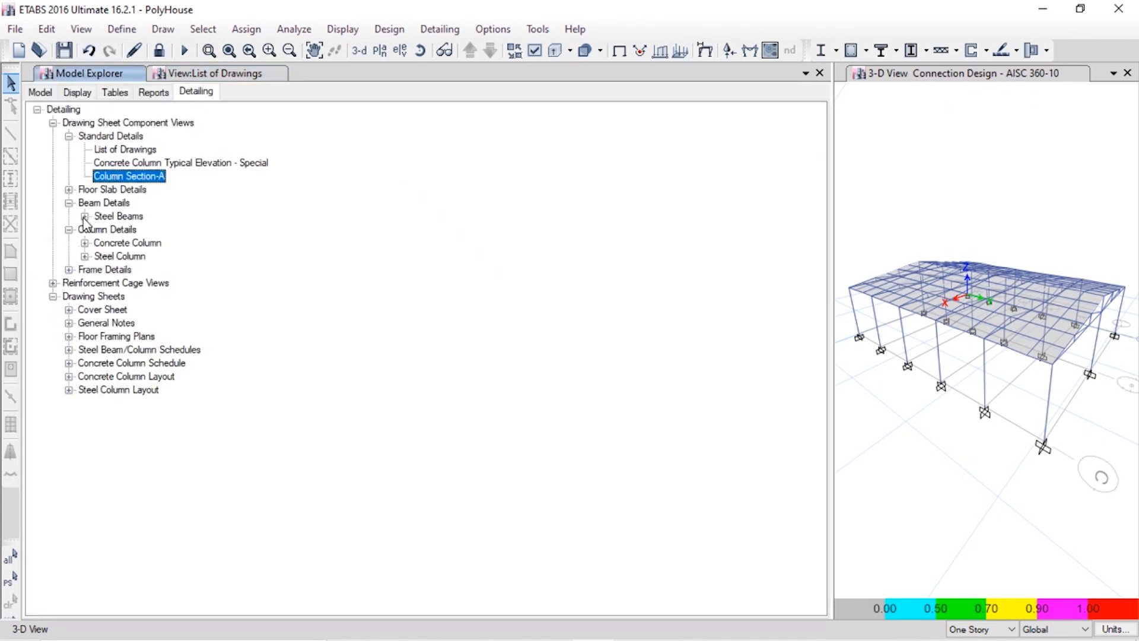
pyautogui.click(85, 217)
pyautogui.click(84, 76)
pyautogui.click(213, 74)
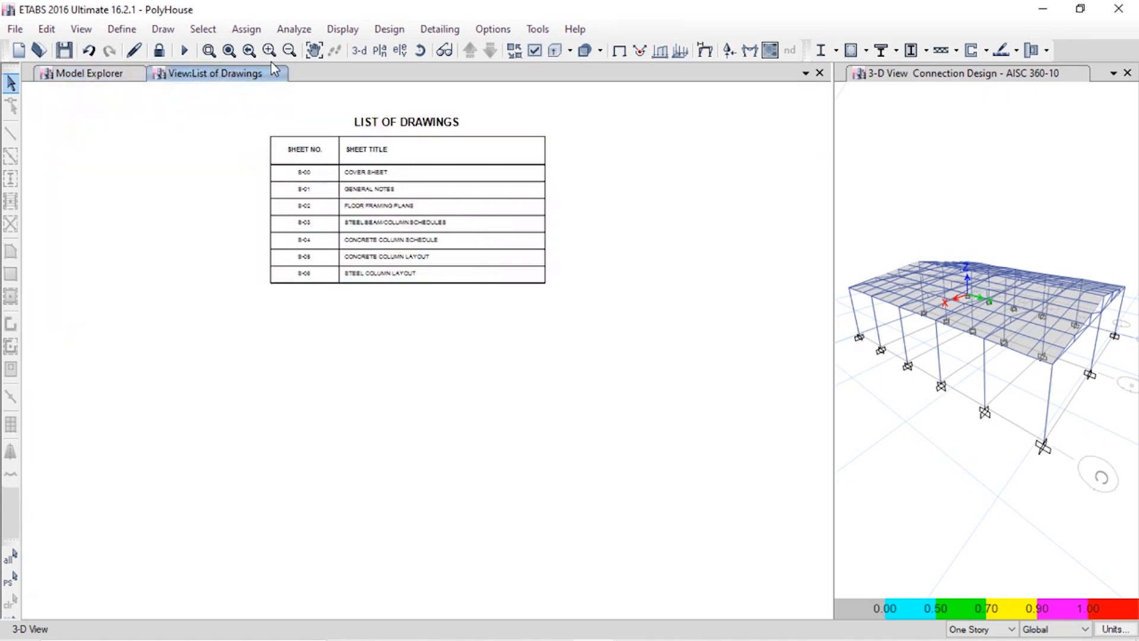
# Step: Close the List of Drawings view and expand Floor Slab Details in the detailing tree
pyautogui.scroll(-2, 296, 246)
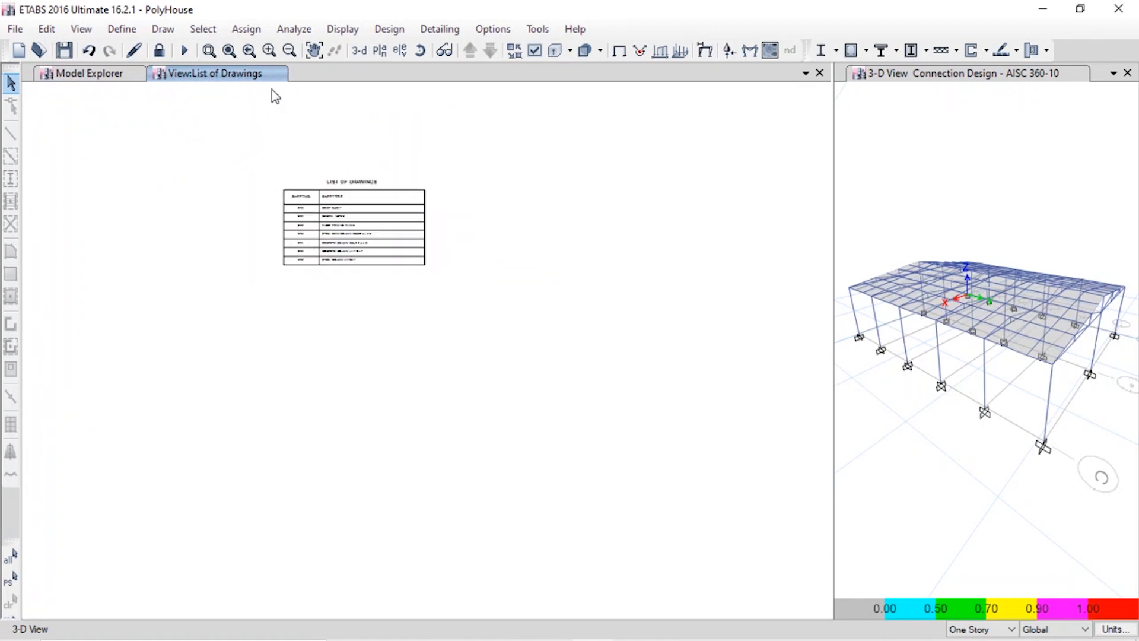
pyautogui.click(1106, 74)
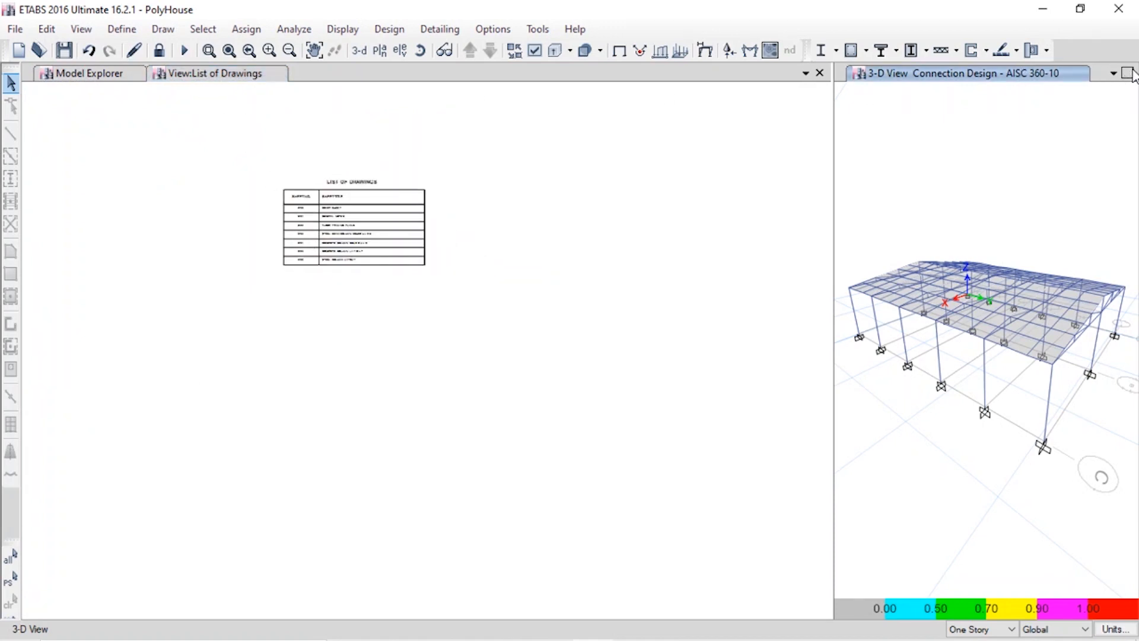
pyautogui.click(820, 72)
pyautogui.doubleClick(120, 190)
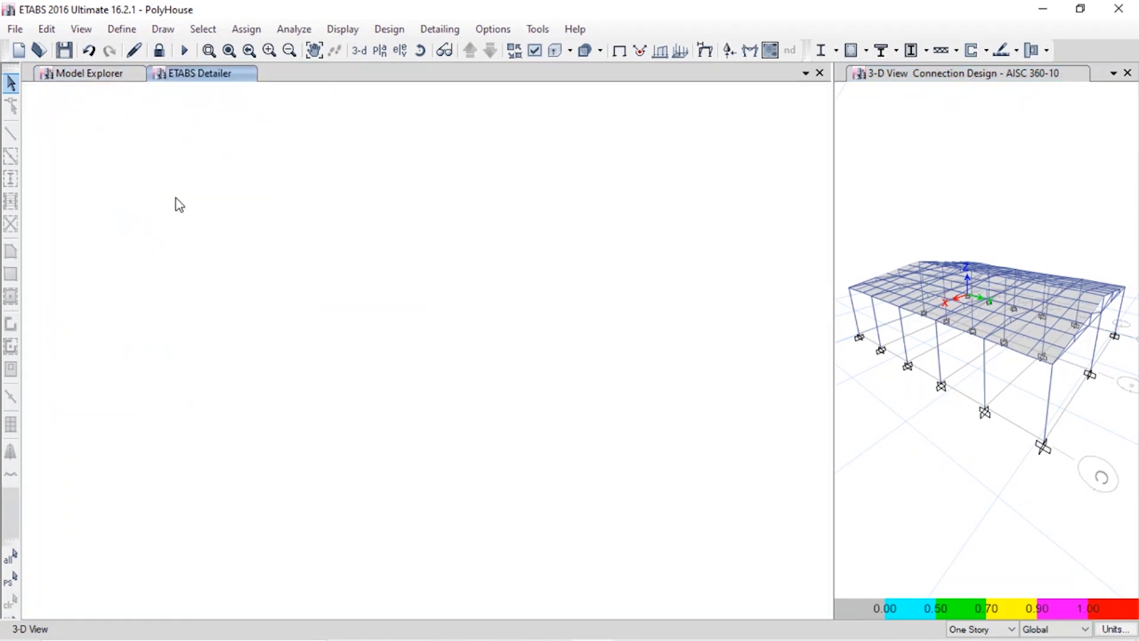
pyautogui.click(94, 75)
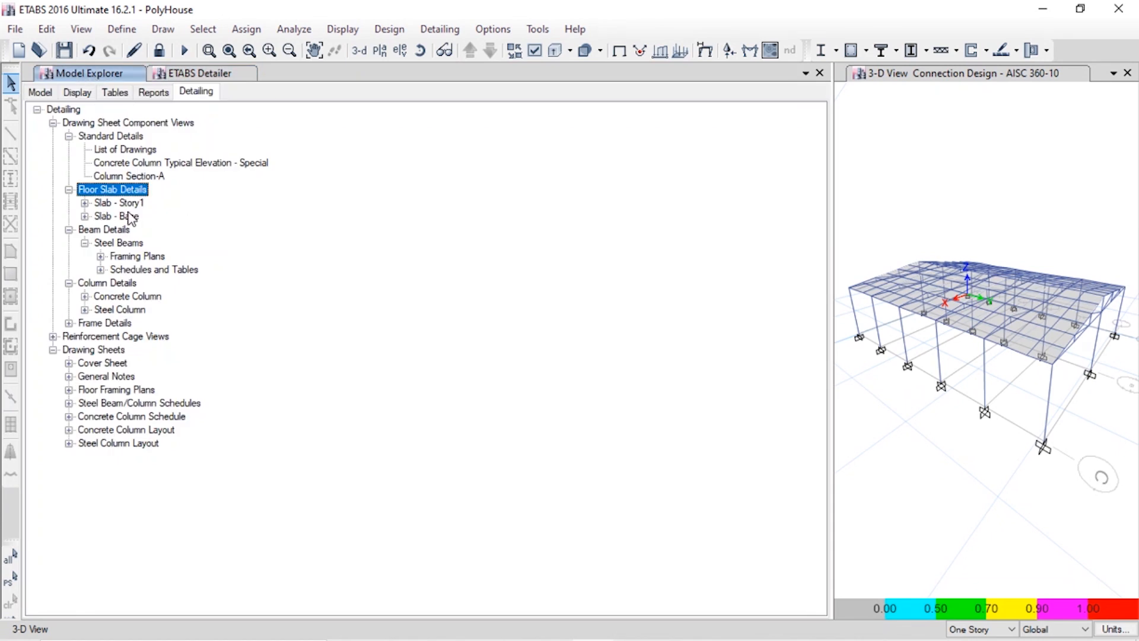
# Step: Check the Steel Column details and the Concrete Column Schedule sheet in the detailing tree
pyautogui.click(202, 76)
pyautogui.click(109, 73)
pyautogui.doubleClick(96, 307)
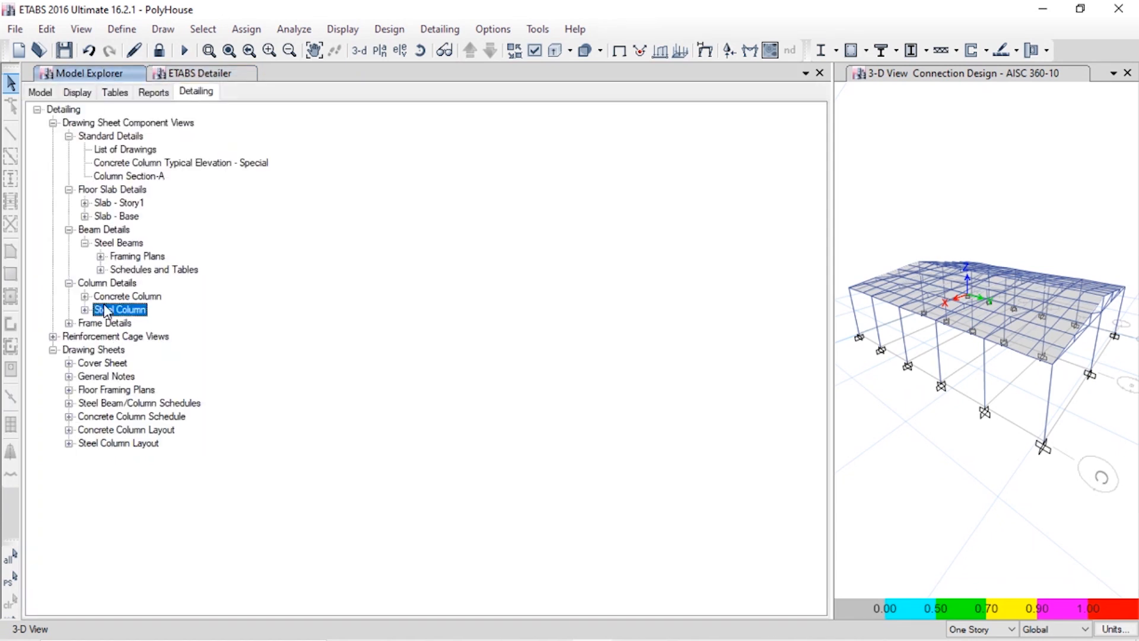
pyautogui.click(98, 73)
pyautogui.doubleClick(121, 417)
# Step: Start a new user report and name it "Report of PolyHouse"
pyautogui.click(16, 29)
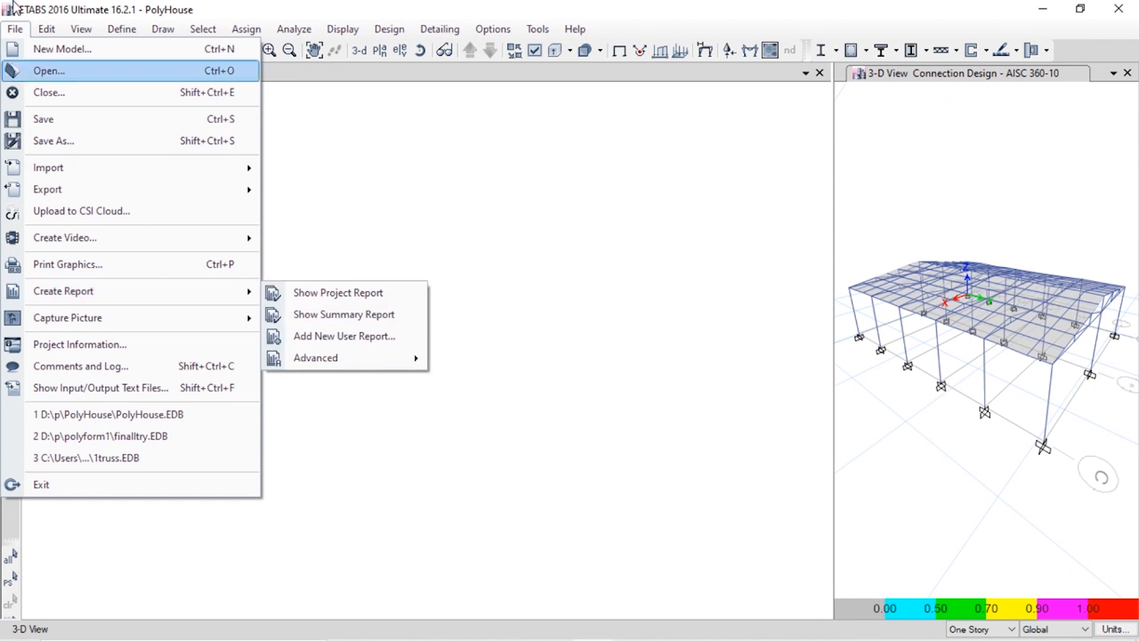
pyautogui.moveTo(76, 292)
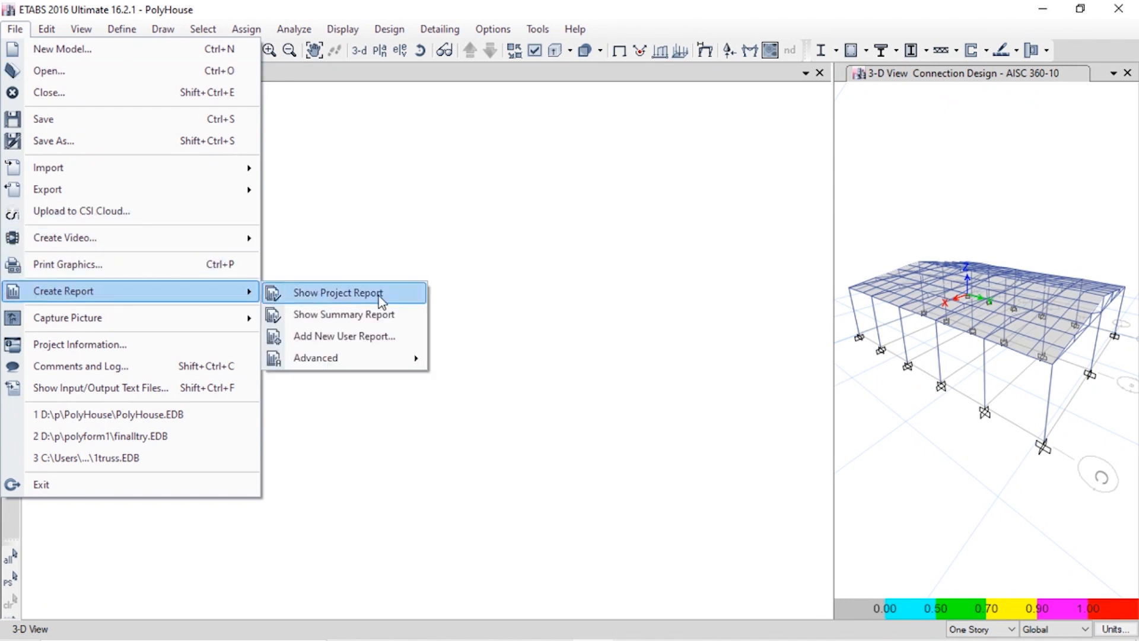
pyautogui.click(394, 343)
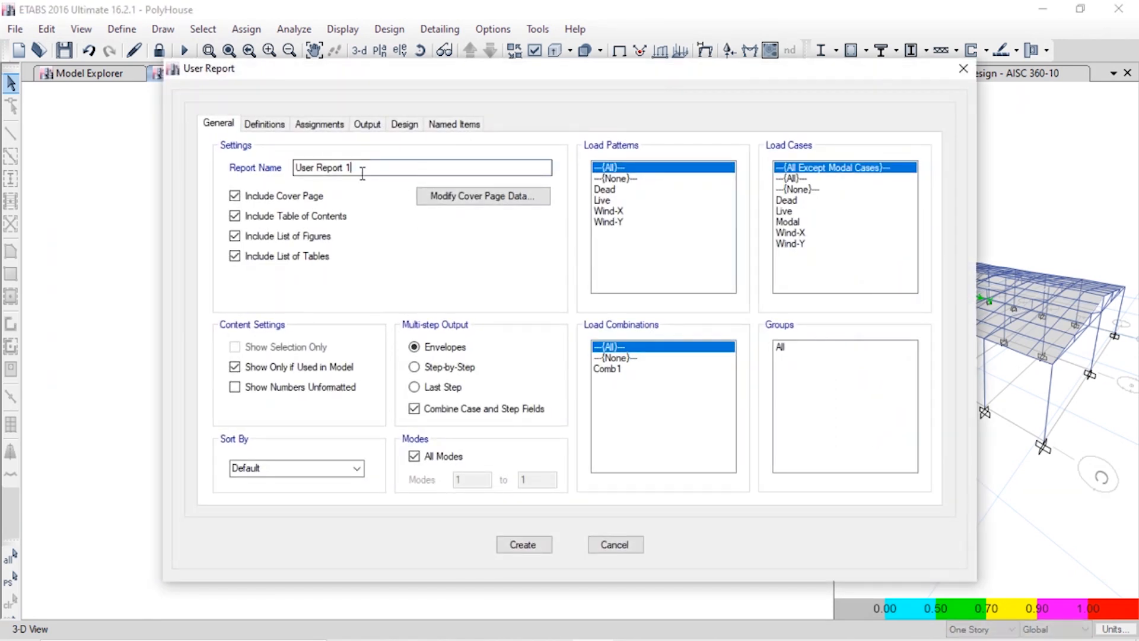
pyautogui.moveTo(364, 169); pyautogui.dragTo(216, 192)
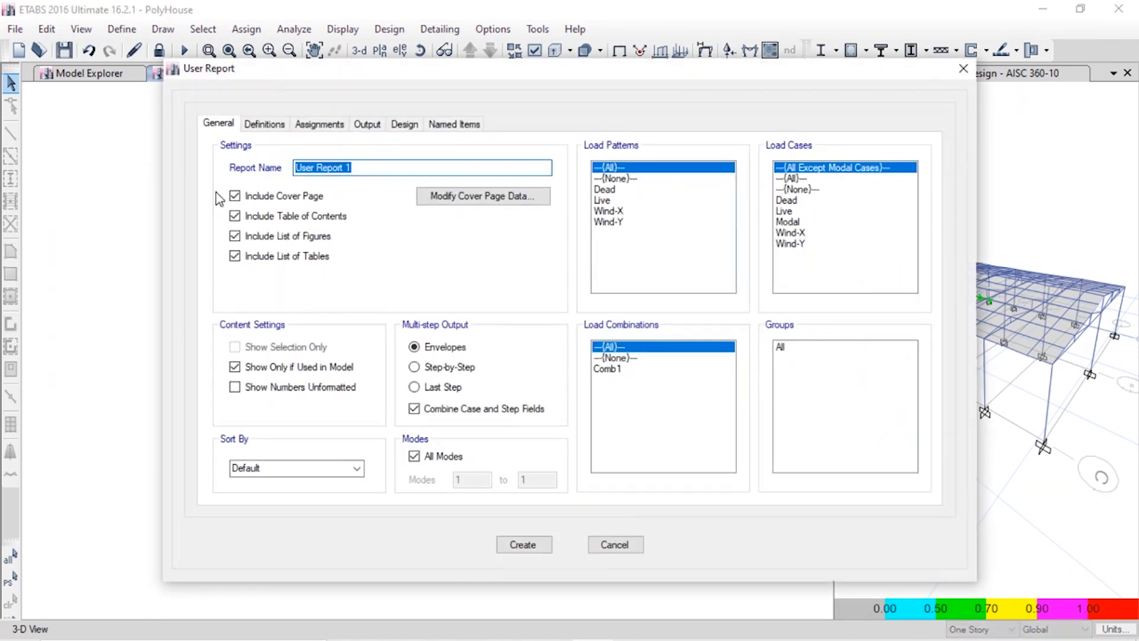
pyautogui.write('R')
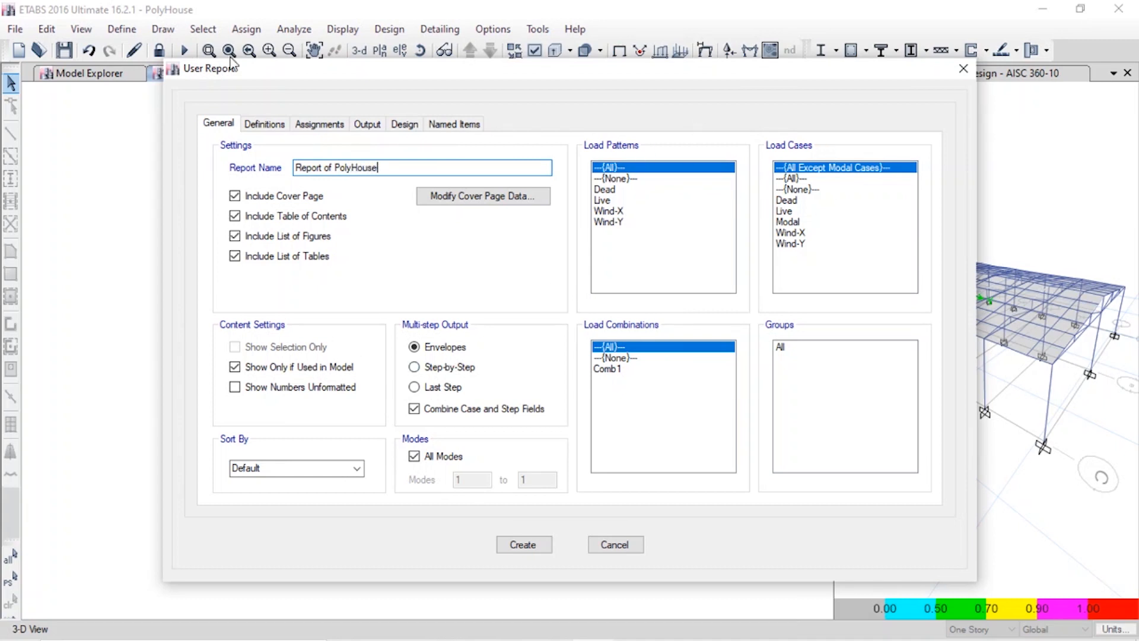
# Step: Add Materials Details, Load Cases Details and Active Degrees of Freedom to the report's definitions content
pyautogui.click(259, 124)
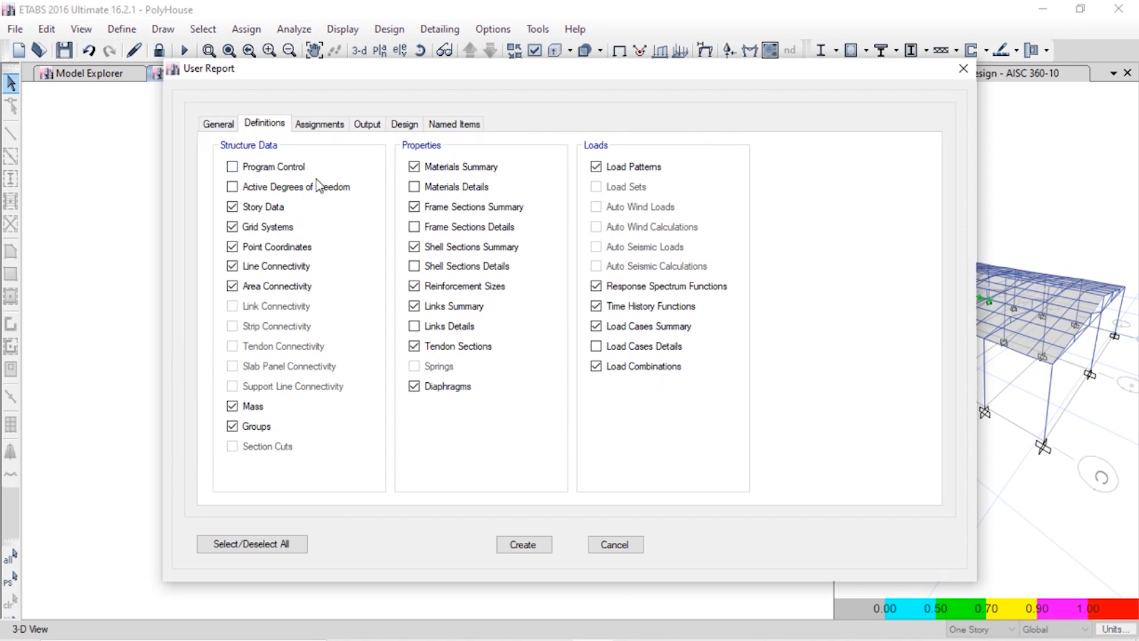
pyautogui.click(451, 187)
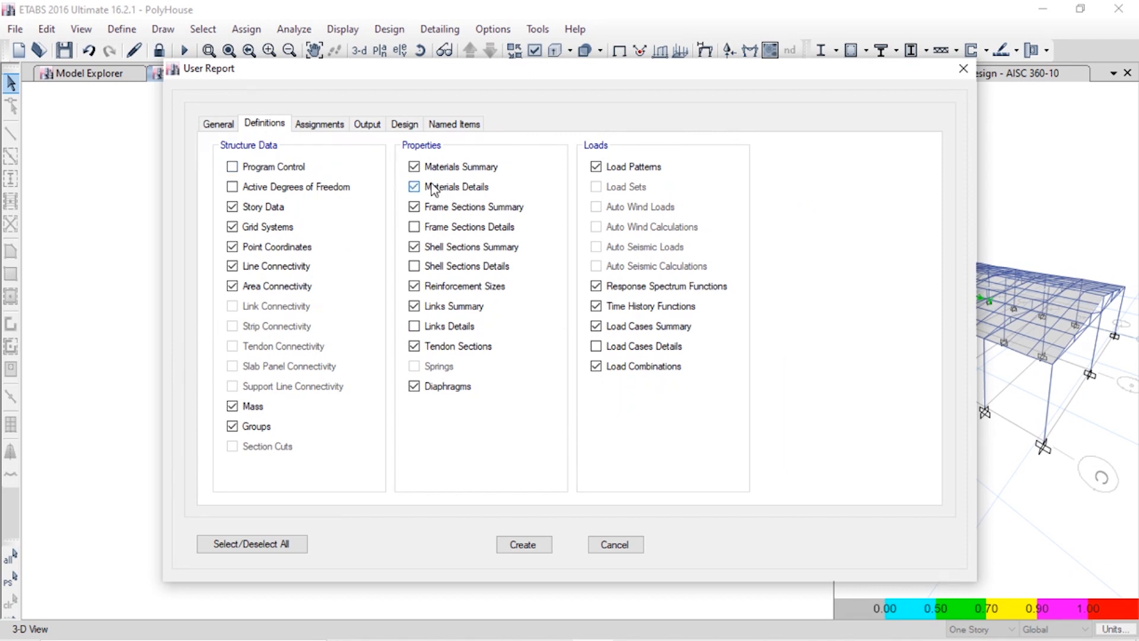
pyautogui.click(598, 348)
pyautogui.click(294, 189)
# Step: Include joint Restraints, Frame Sections, frame Insertion Points and Shell Sections in the report's assignments content
pyautogui.click(312, 126)
pyautogui.click(264, 208)
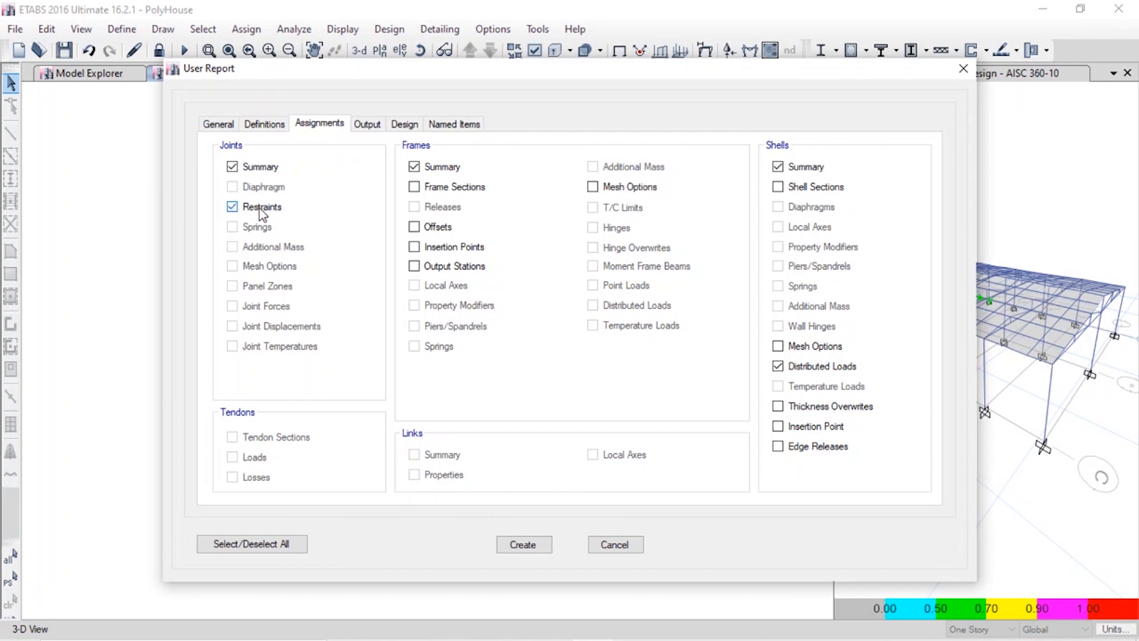
pyautogui.click(438, 190)
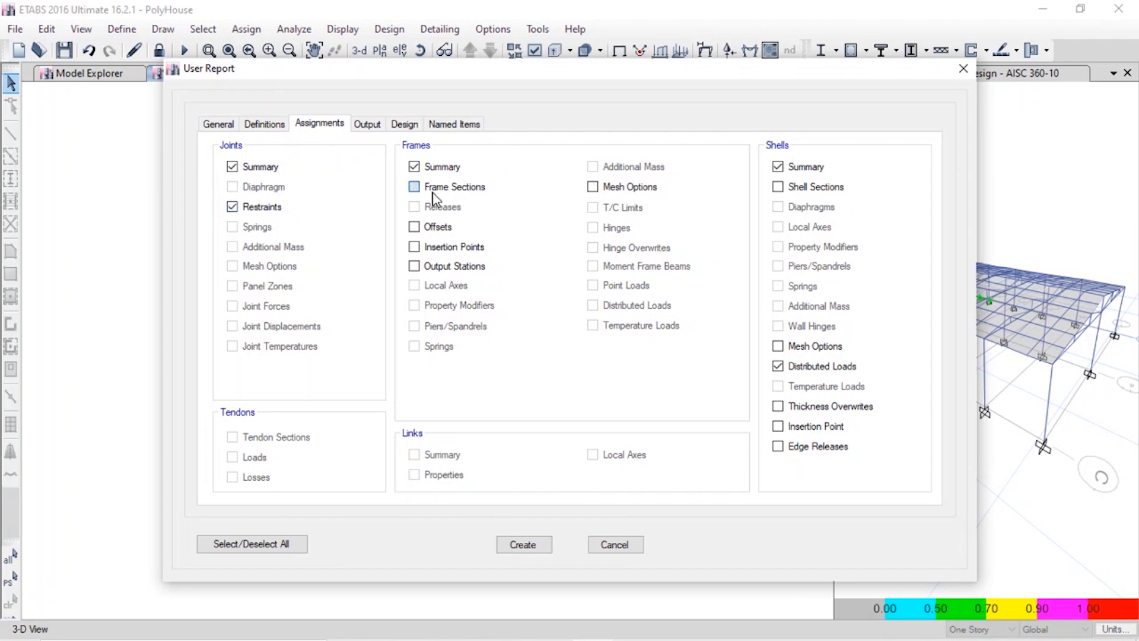
pyautogui.click(445, 250)
pyautogui.click(816, 189)
# Step: Include story Stiffness, Beam Forces, Column Forces, point Drifts, and area Forces and Stresses in the report's output content
pyautogui.click(367, 124)
pyautogui.click(415, 227)
pyautogui.click(618, 189)
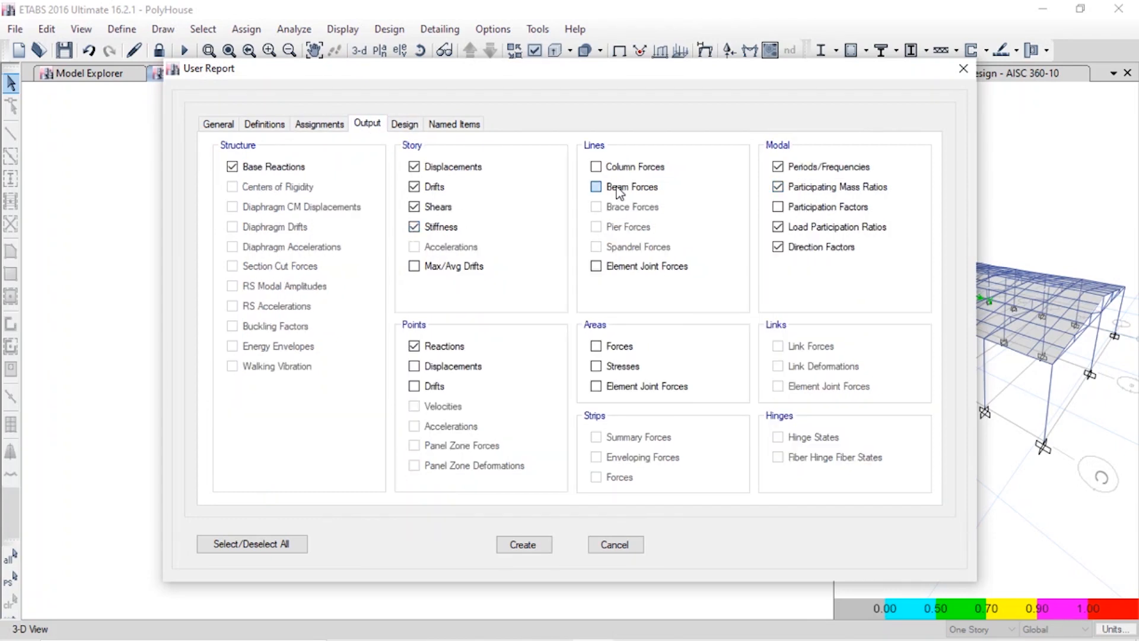
pyautogui.click(620, 169)
pyautogui.click(428, 387)
pyautogui.click(617, 347)
pyautogui.click(597, 386)
# Step: Include Steel Frame Preferences and Overwrites plus Concrete Frame Summary Results and Calculations for group All in the report's design content
pyautogui.click(412, 125)
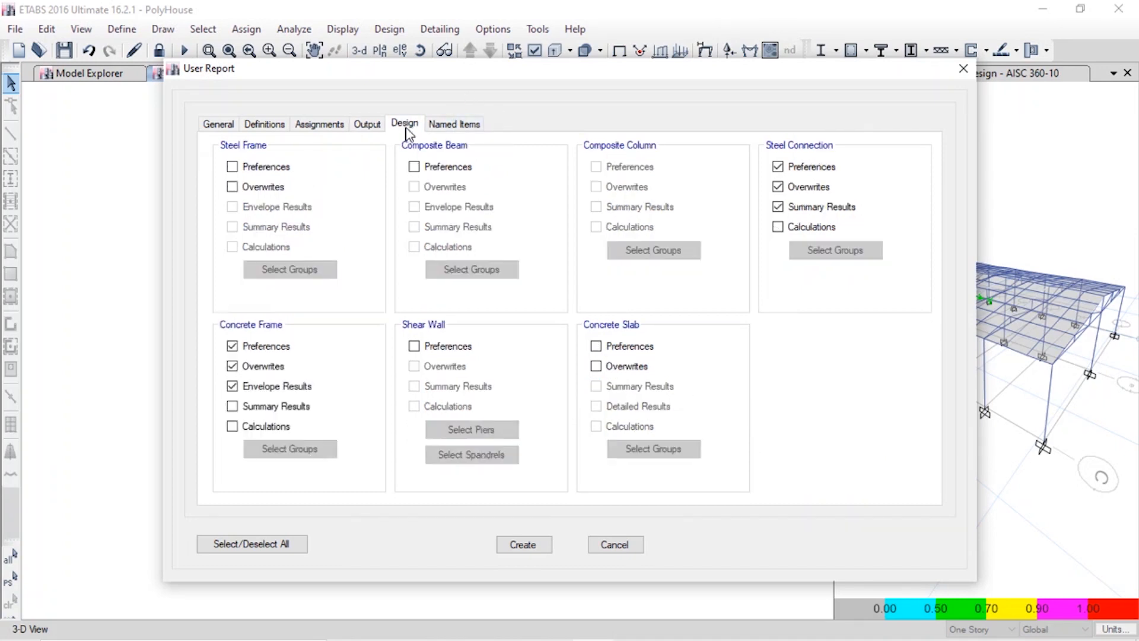
pyautogui.click(264, 169)
pyautogui.click(278, 188)
pyautogui.click(262, 430)
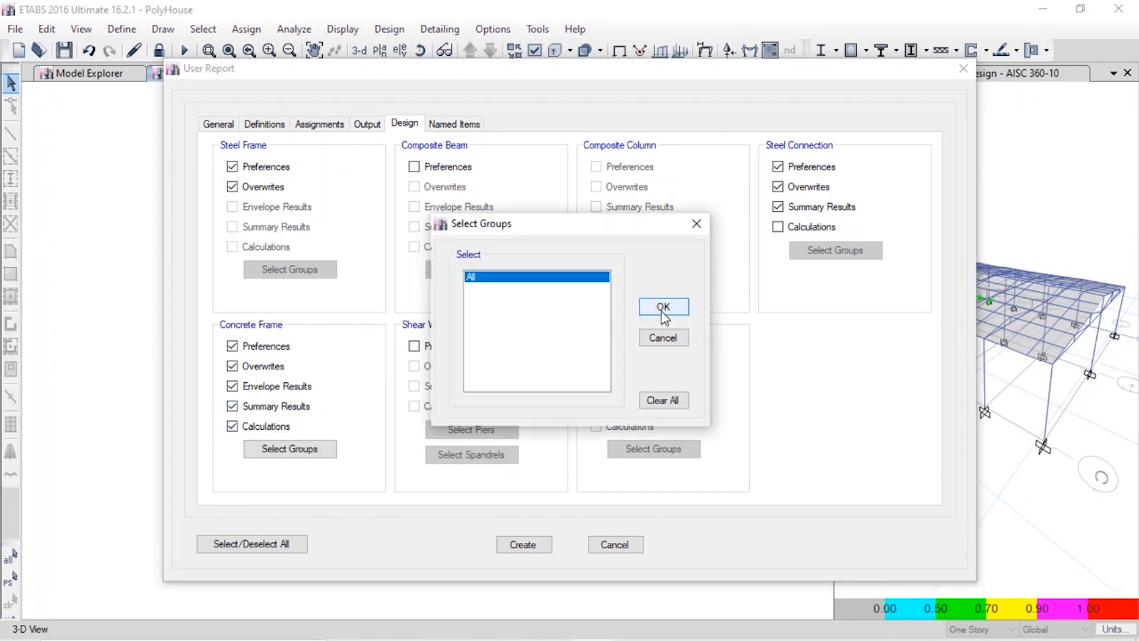
pyautogui.click(662, 309)
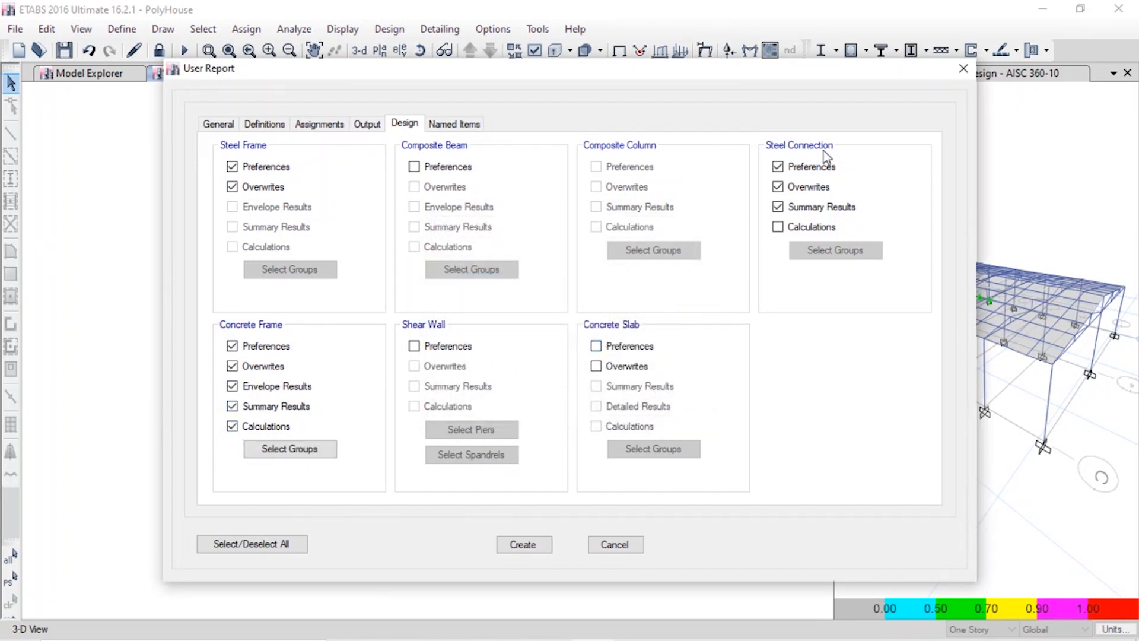
# Step: Include Steel Connection Calculations for group All and create the user report
pyautogui.click(802, 227)
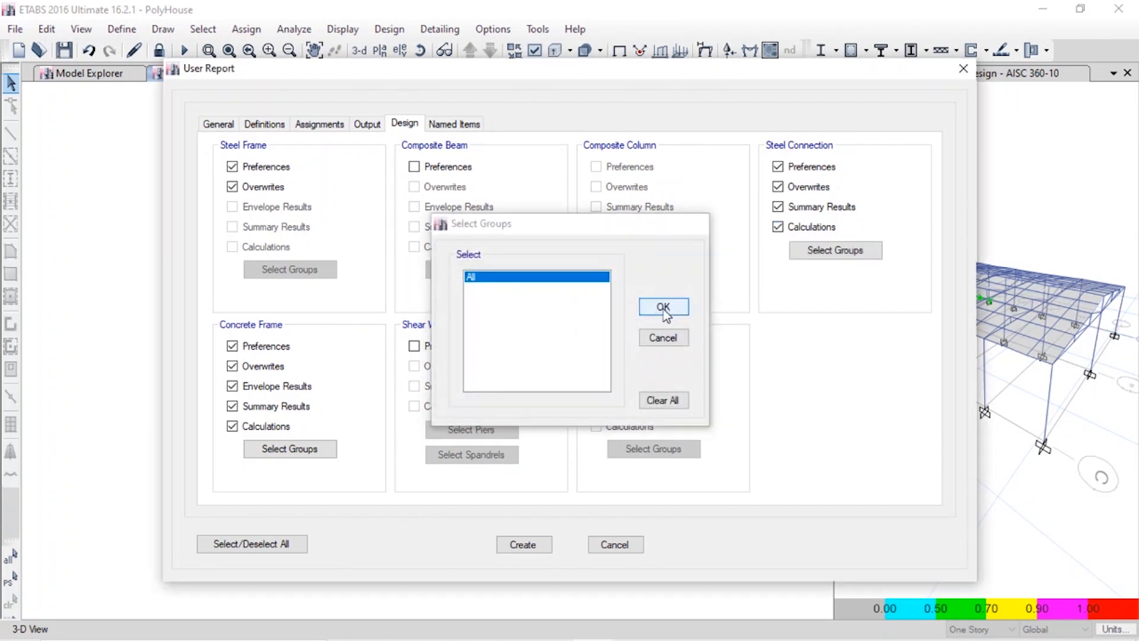
pyautogui.click(662, 306)
pyautogui.click(522, 544)
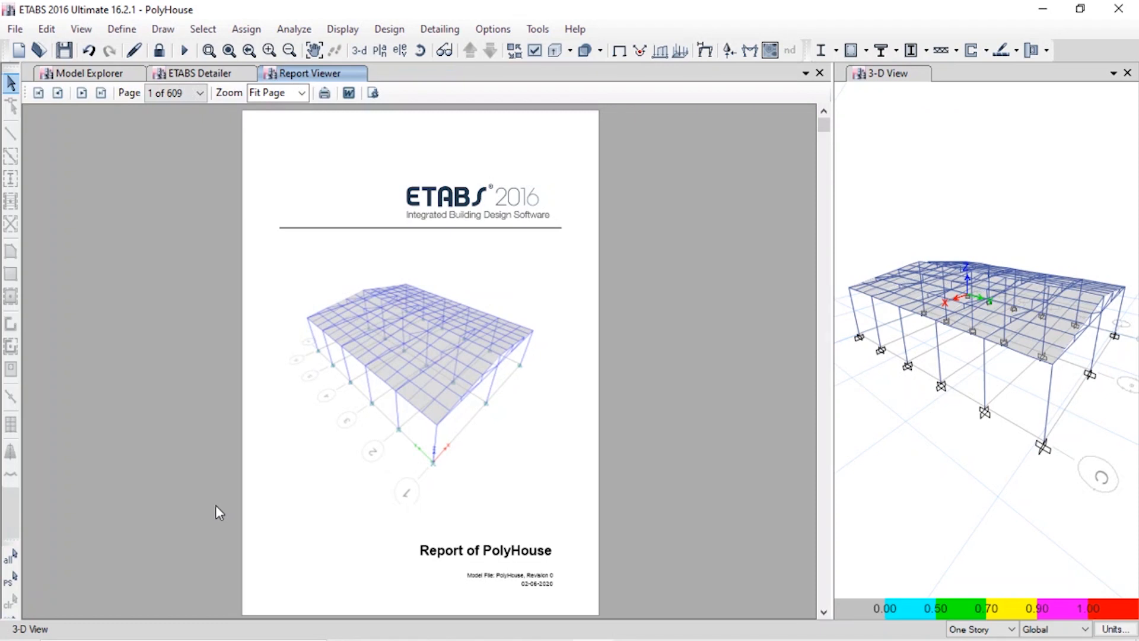
# Step: Look through the created report from the cover page to the joint and frame assignment tables
pyautogui.scroll(-8, 376, 328)
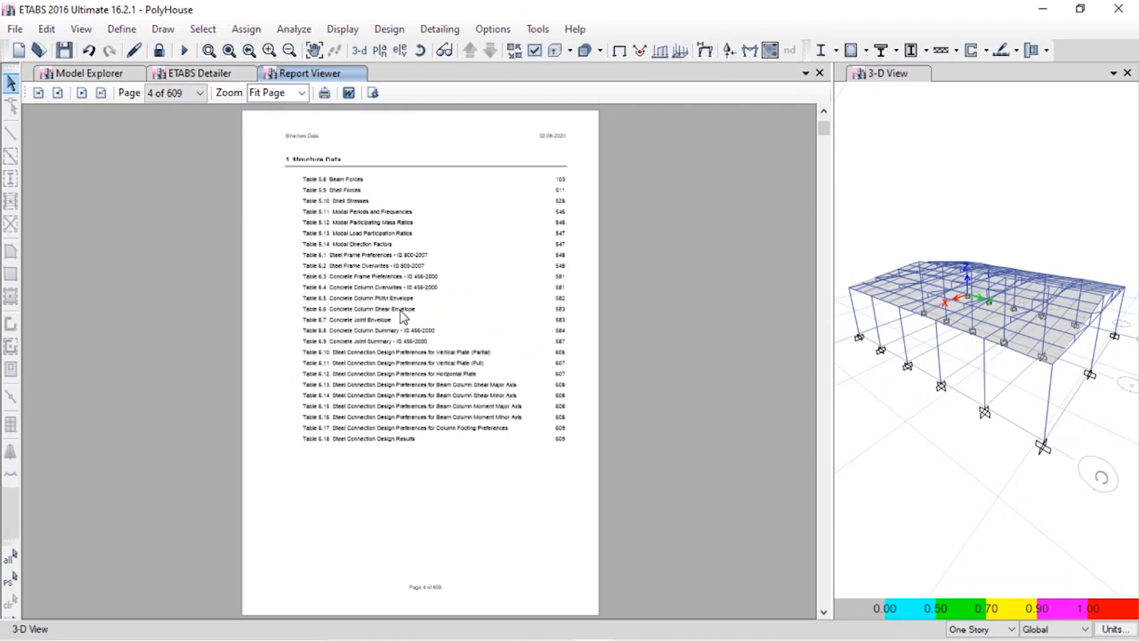
pyautogui.scroll(-12, 393, 313)
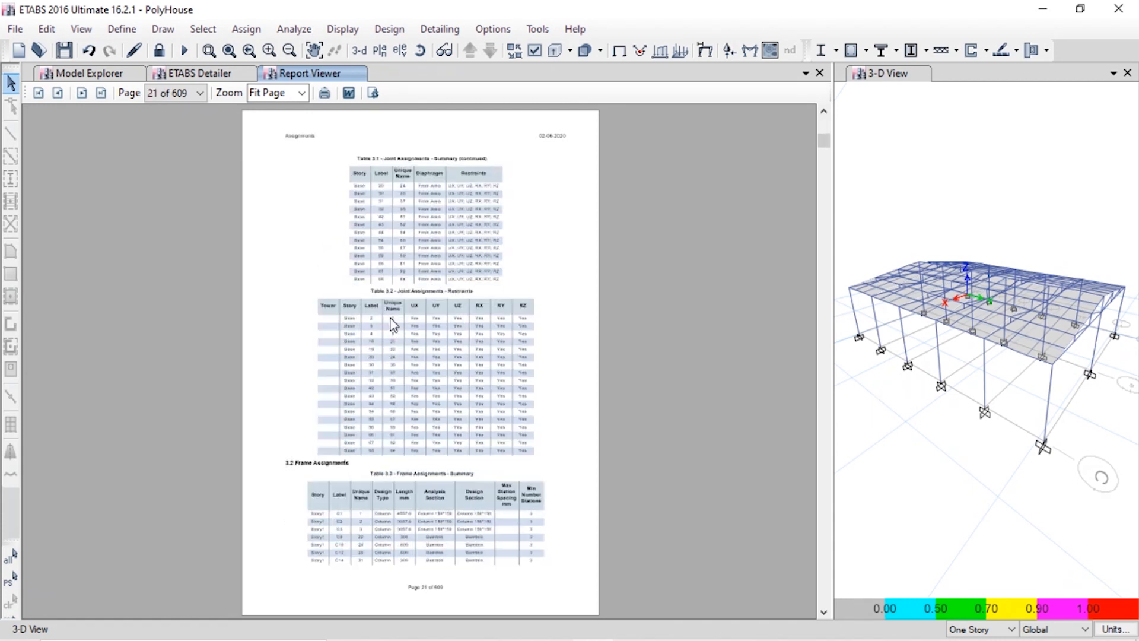